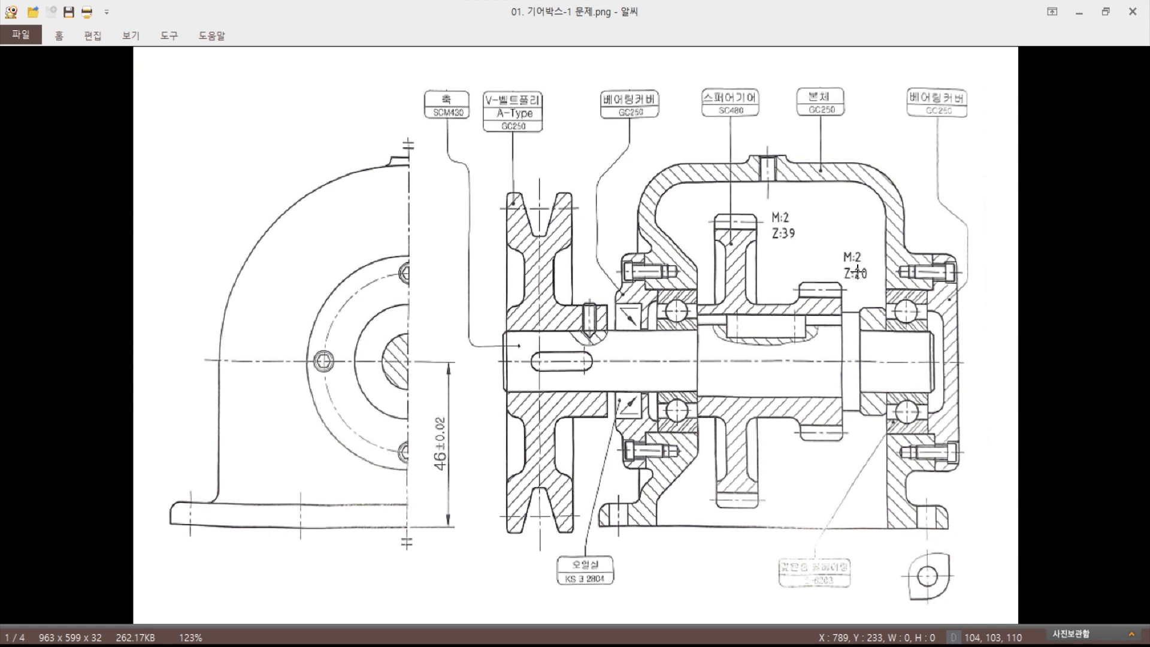
# - Mark the 스퍼어기어 label and its two toothed sections on the gearbox assembly drawing, and clear the markup
pyautogui.hotkey('ctrl', '2')
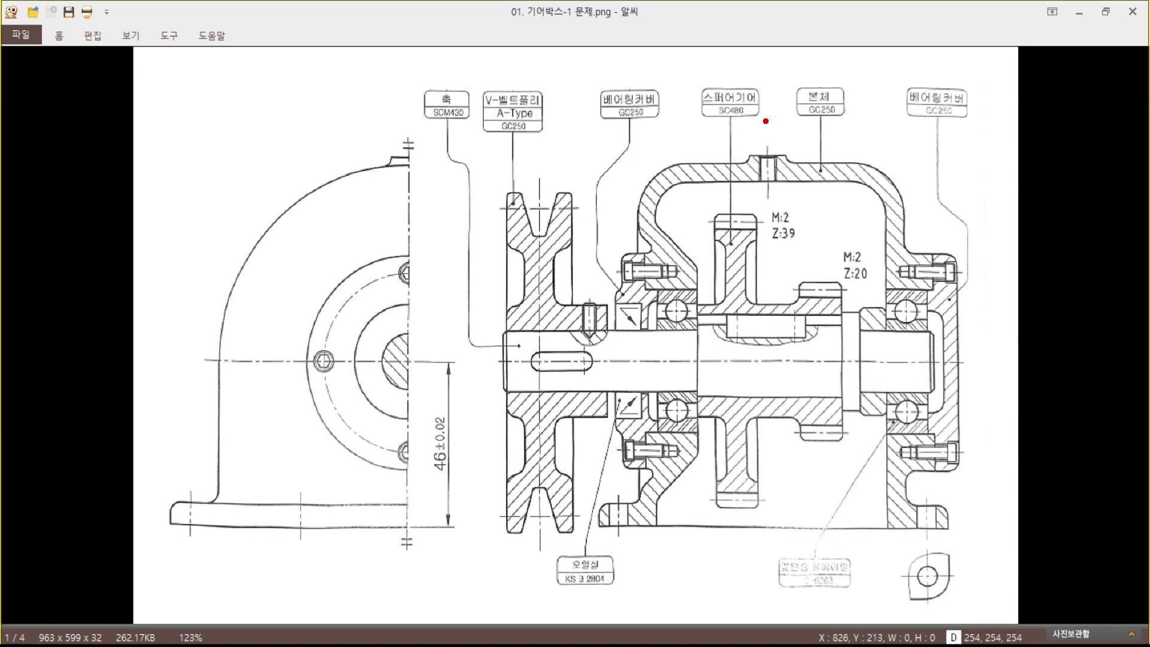
pyautogui.moveTo(765, 121)
pyautogui.mouseDown()
pyautogui.moveTo(689, 137)
pyautogui.moveTo(787, 90)
pyautogui.moveTo(734, 138)
pyautogui.mouseUp()
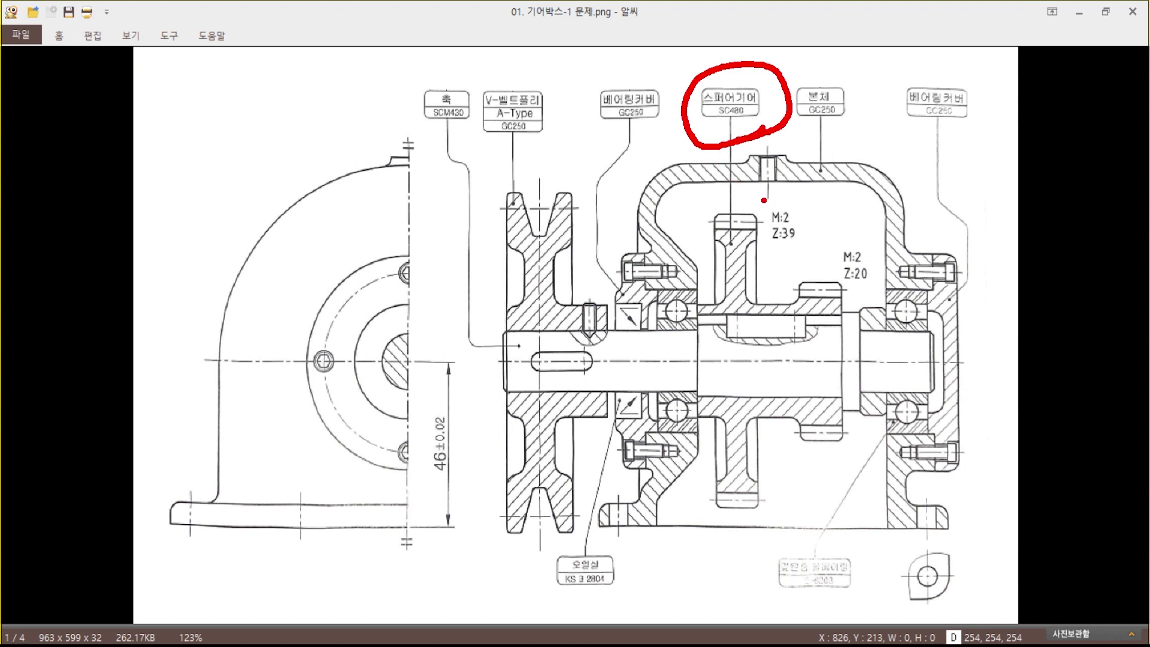
pyautogui.moveTo(764, 245)
pyautogui.mouseDown()
pyautogui.moveTo(702, 197)
pyautogui.moveTo(776, 261)
pyautogui.mouseUp()
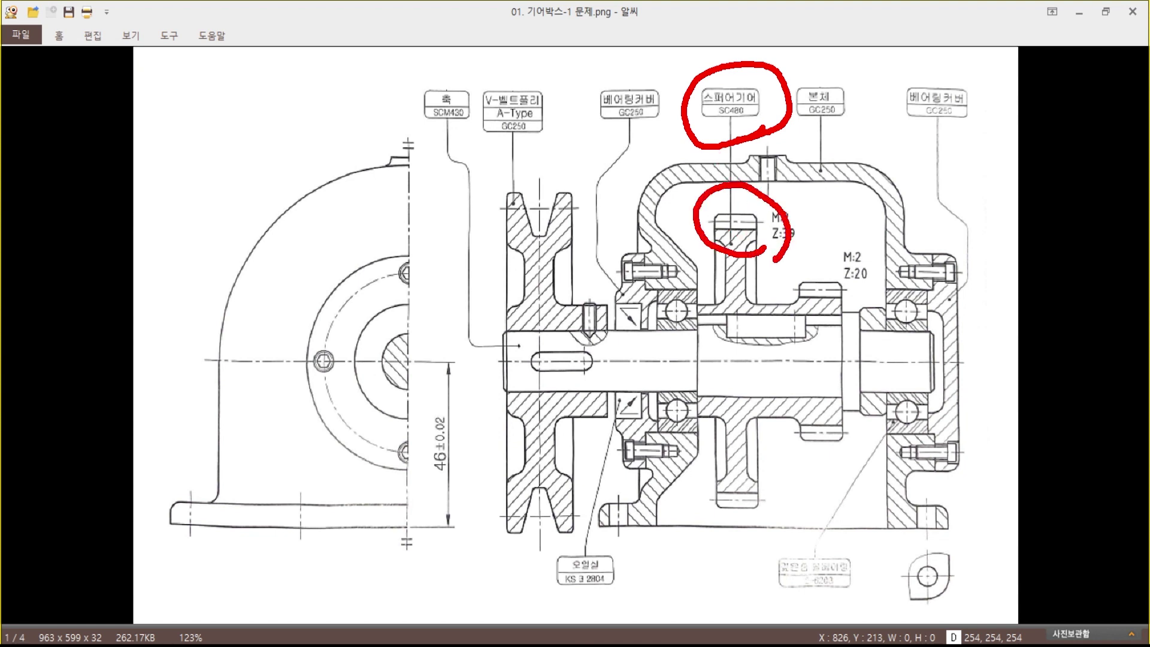
pyautogui.moveTo(838, 304)
pyautogui.mouseDown()
pyautogui.moveTo(841, 244)
pyautogui.moveTo(821, 320)
pyautogui.mouseUp()
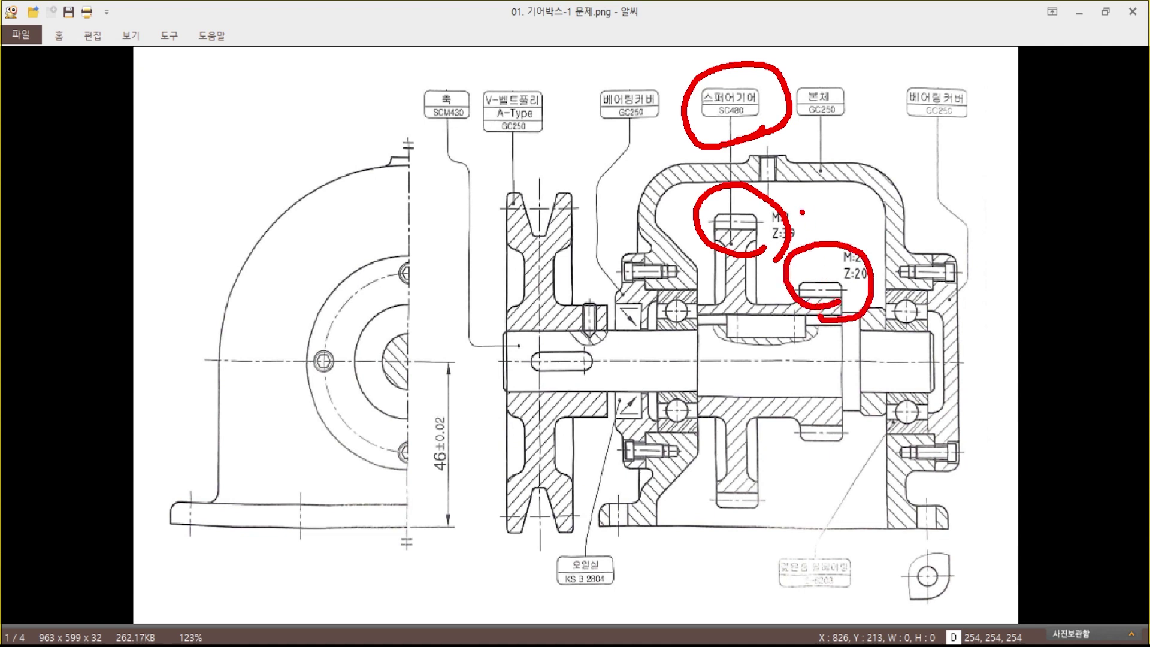
pyautogui.moveTo(784, 217)
pyautogui.mouseDown()
pyautogui.moveTo(821, 211)
pyautogui.moveTo(831, 258)
pyautogui.mouseUp()
pyautogui.moveTo(831, 212); pyautogui.dragTo(845, 202)
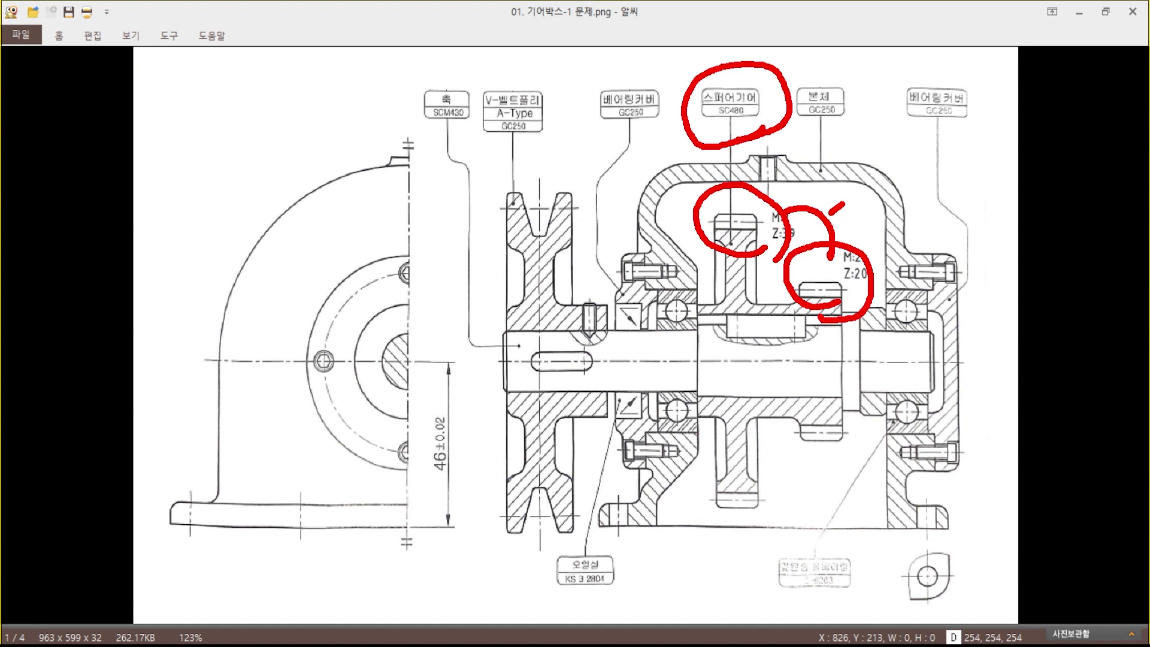
pyautogui.press('Escape')
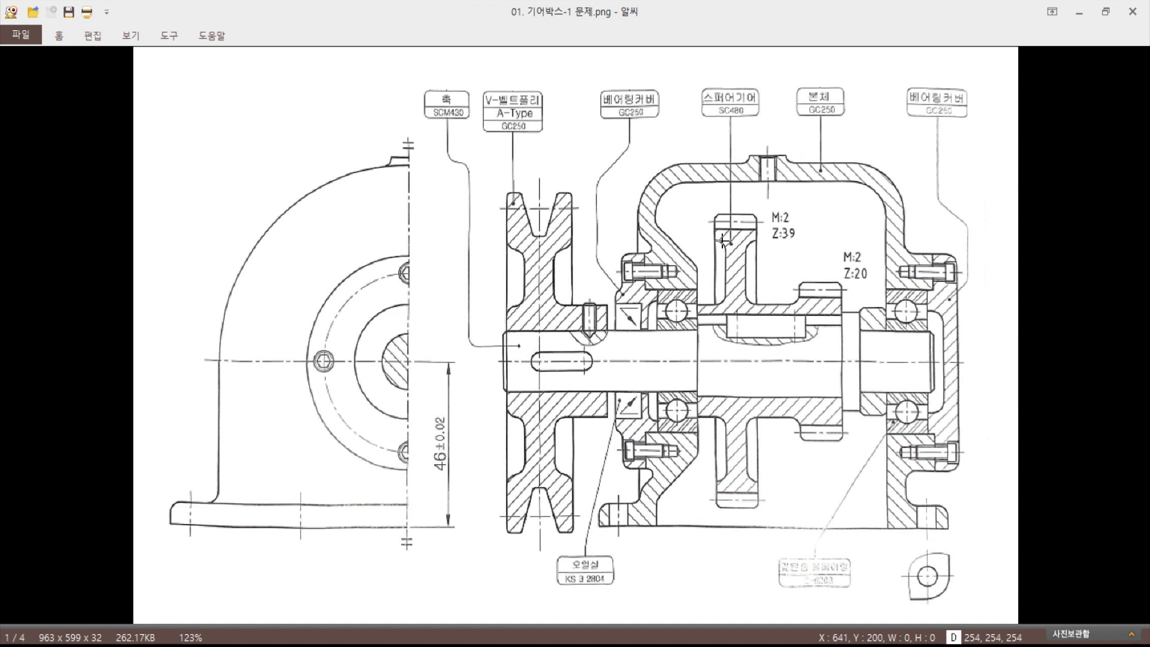
# - Mark the spur gear's overall hub length on the assembly drawing between its two end faces, and clear the markup
pyautogui.hotkey('ctrl', '2')
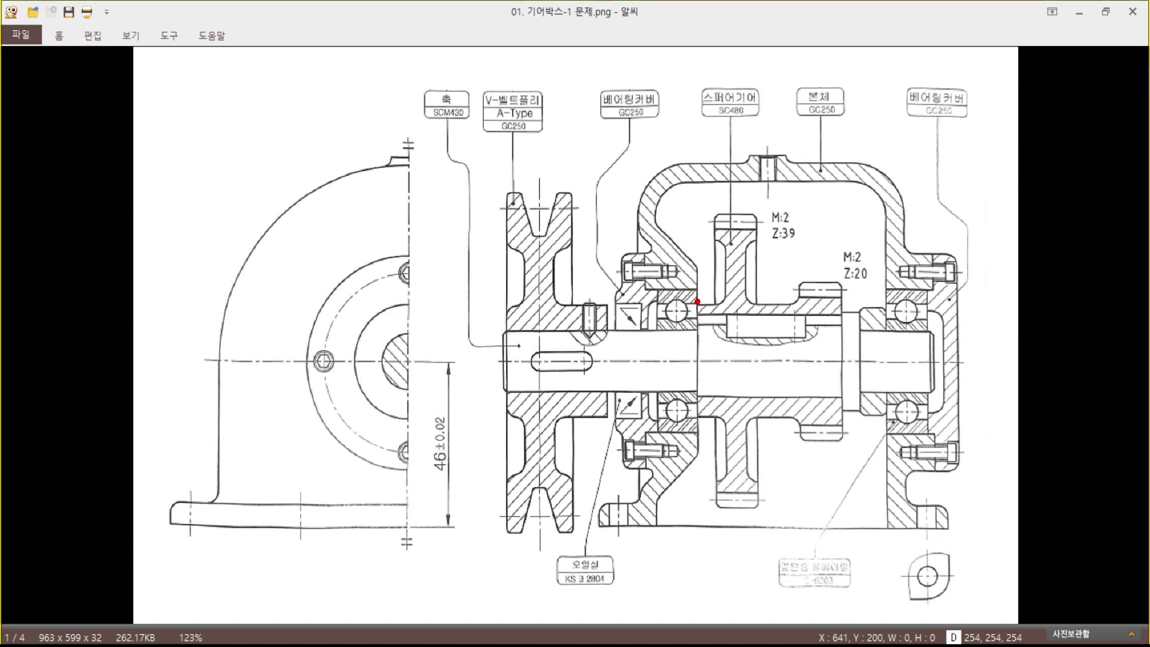
pyautogui.moveTo(697, 301); pyautogui.dragTo(697, 321)
pyautogui.moveTo(698, 301)
pyautogui.mouseDown()
pyautogui.moveTo(695, 234)
pyautogui.moveTo(838, 262)
pyautogui.moveTo(843, 291)
pyautogui.mouseUp()
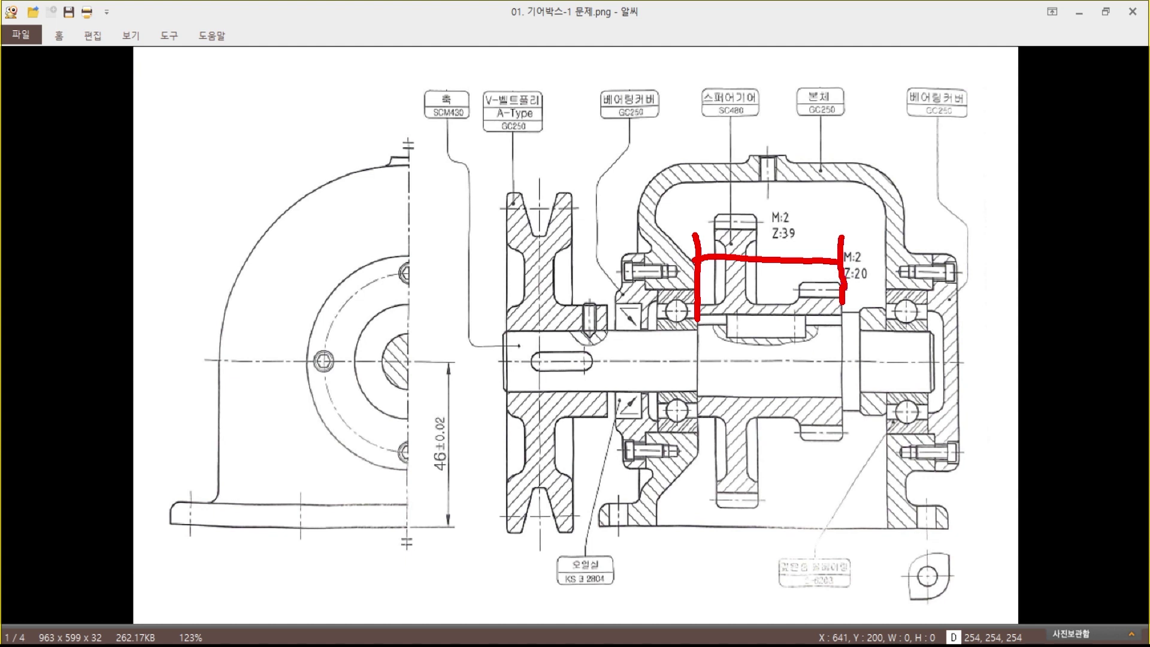
pyautogui.moveTo(829, 243); pyautogui.dragTo(824, 272)
pyautogui.moveTo(707, 242); pyautogui.dragTo(710, 274)
pyautogui.moveTo(754, 231)
pyautogui.mouseDown()
pyautogui.moveTo(745, 244)
pyautogui.moveTo(778, 244)
pyautogui.mouseUp()
pyautogui.moveTo(764, 229)
pyautogui.mouseDown()
pyautogui.moveTo(762, 257)
pyautogui.moveTo(808, 248)
pyautogui.mouseUp()
pyautogui.press('Escape')
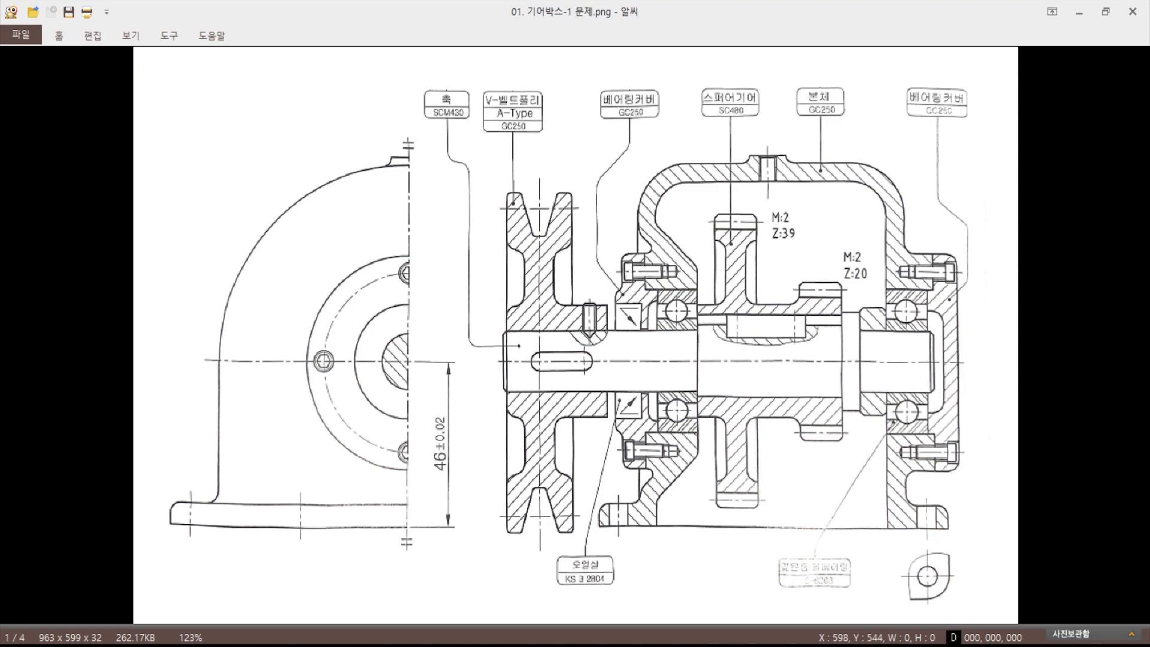
# - Switch to AutoCAD and make the 외형선 layer current
pyautogui.hotkey('alt', 'Tab')
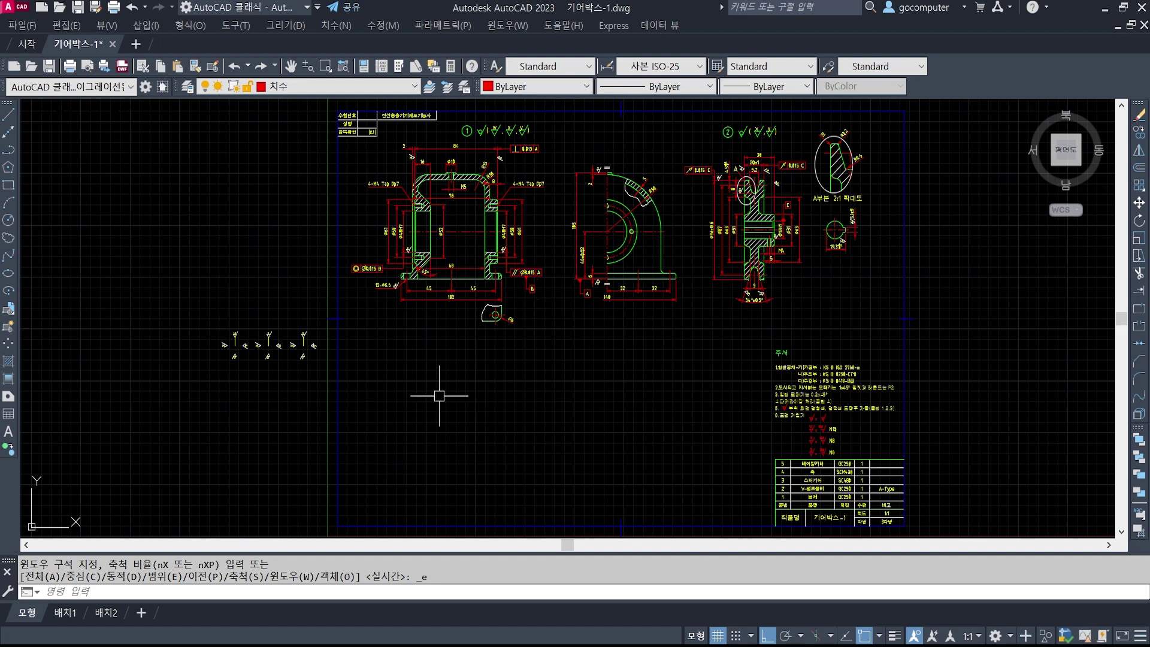
pyautogui.scroll(3, 408, 453)
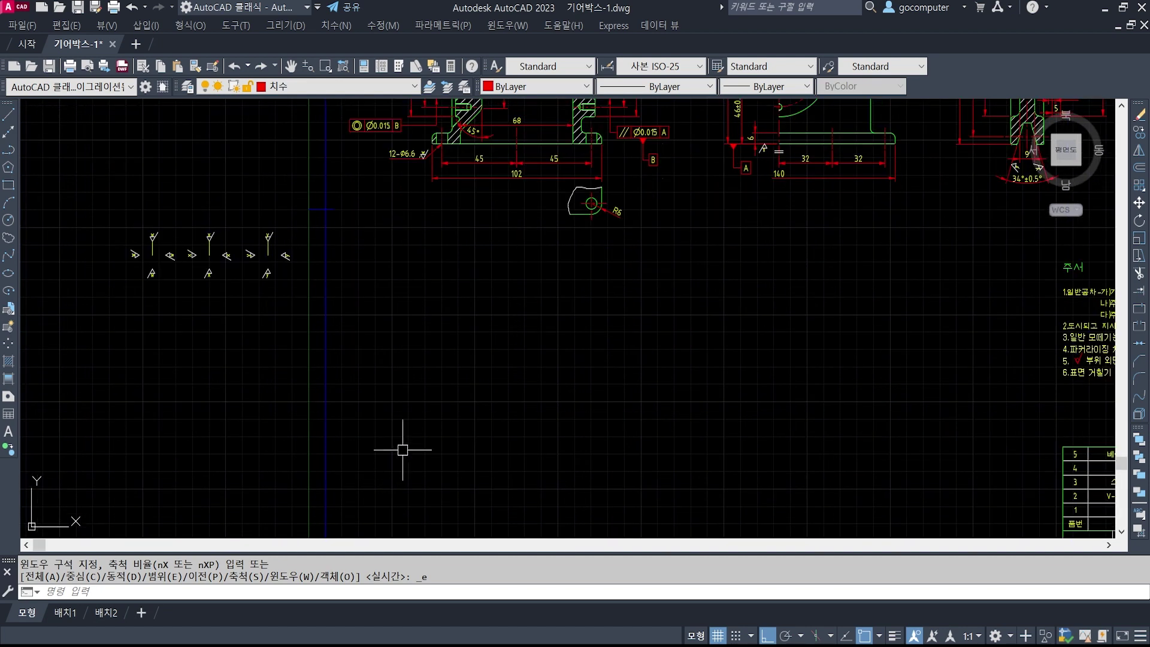
pyautogui.click(333, 88)
pyautogui.click(331, 174)
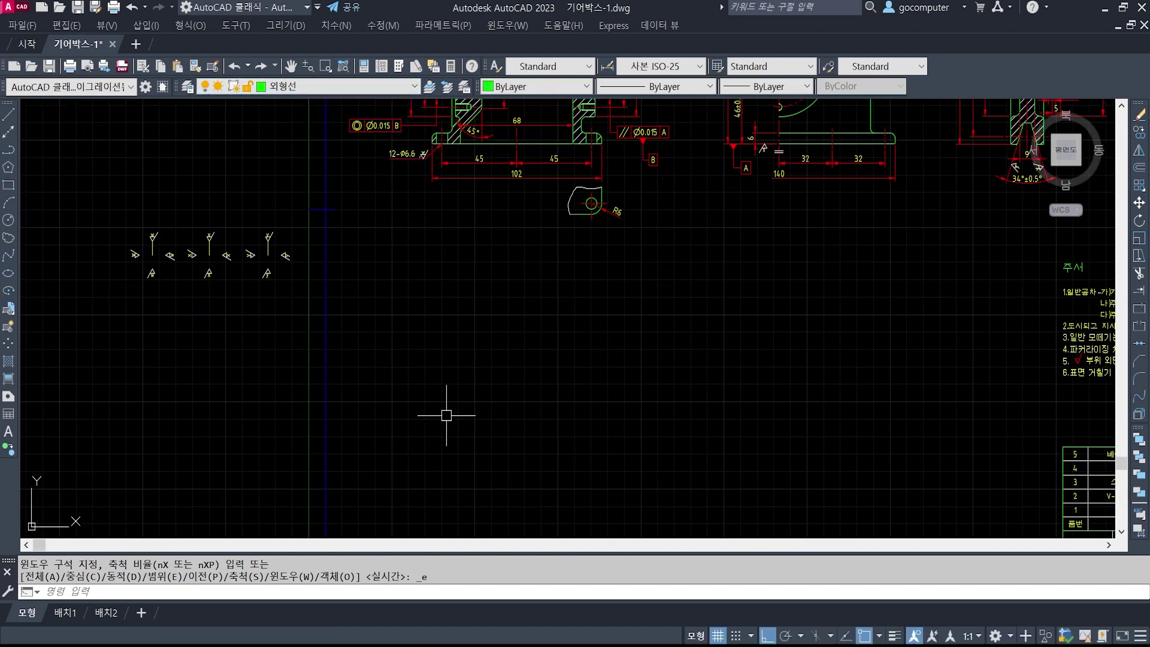
# - Draw a 42 mm horizontal line in the empty area of the sheet below the housing's front view
pyautogui.moveTo(444, 414); pyautogui.dragTo(447, 376, button='middle')
pyautogui.write('l')
pyautogui.press('Return')
pyautogui.click(388, 366)
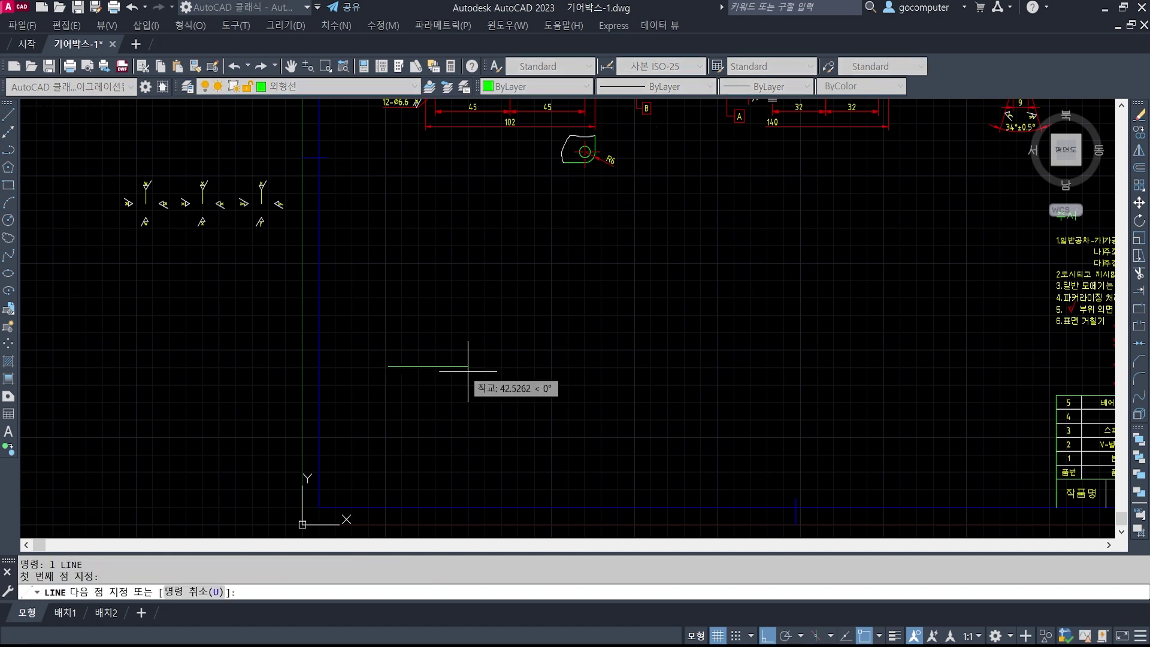
pyautogui.write('42')
pyautogui.press('Return')
pyautogui.press('Return')
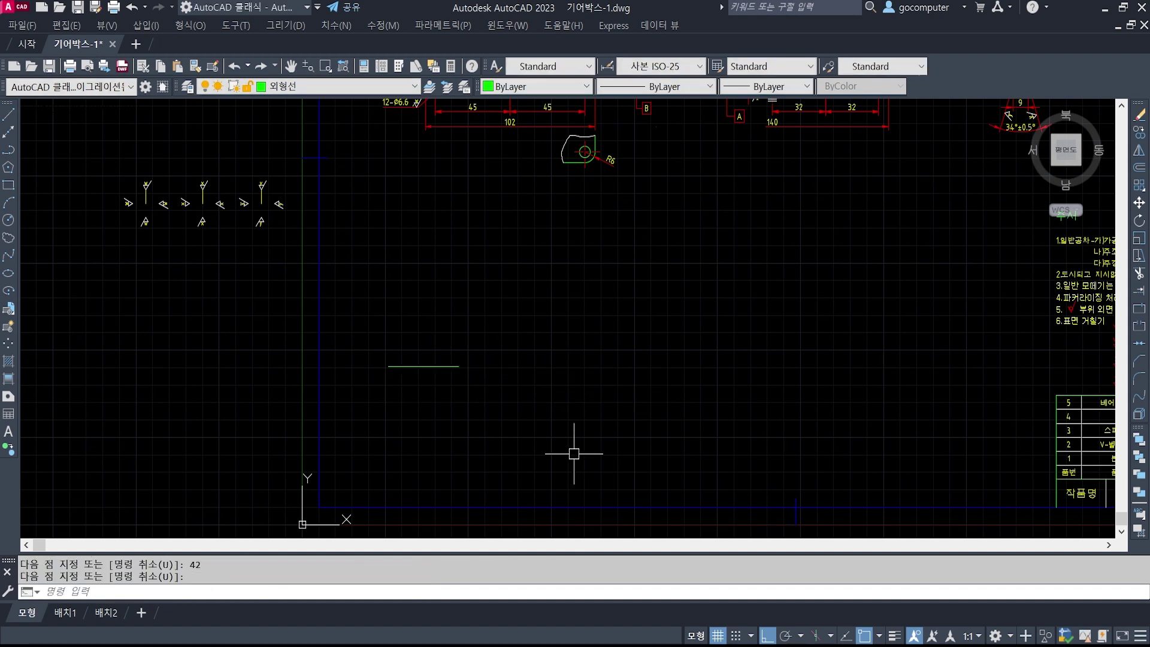
# - Return to the gearbox image and mark the large gear's M:2, Z:39 data and its pitch diameter, clearing the markup
pyautogui.scroll(1, 416, 379)
pyautogui.scroll(1, 407, 376)
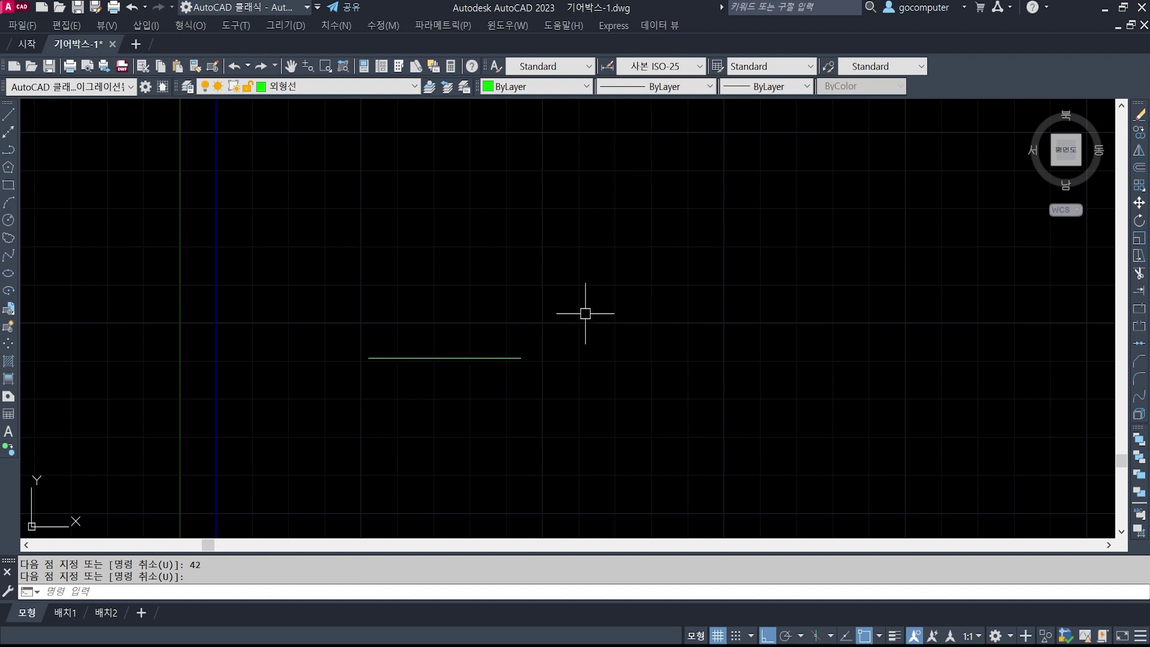
pyautogui.click(558, 644)
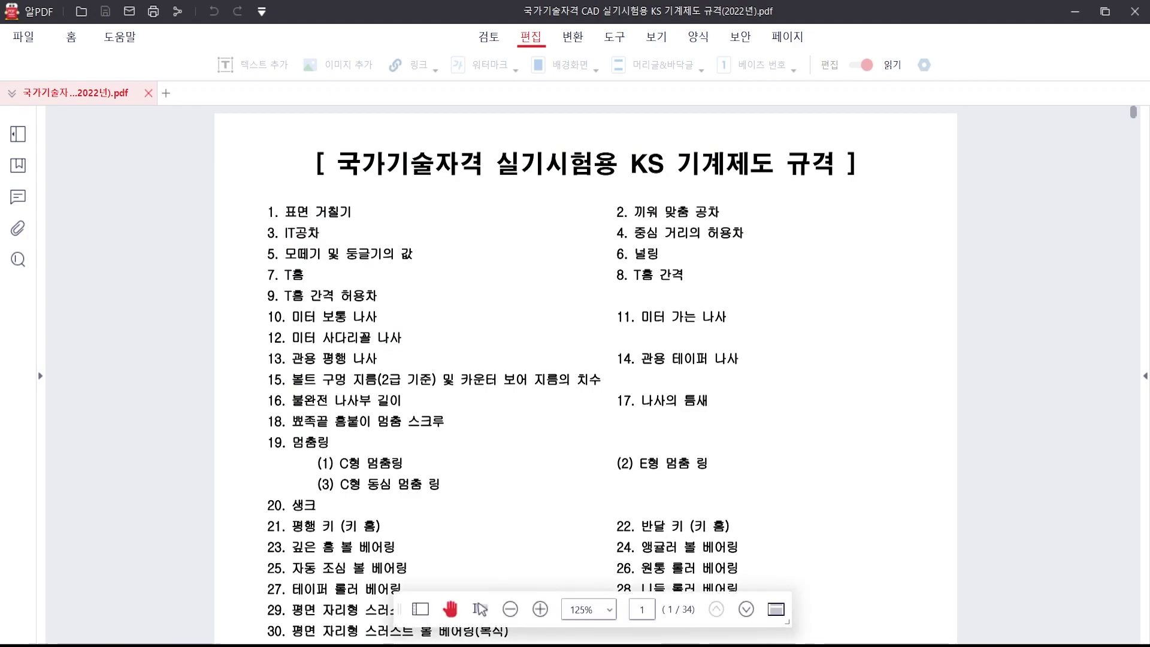
pyautogui.click(646, 644)
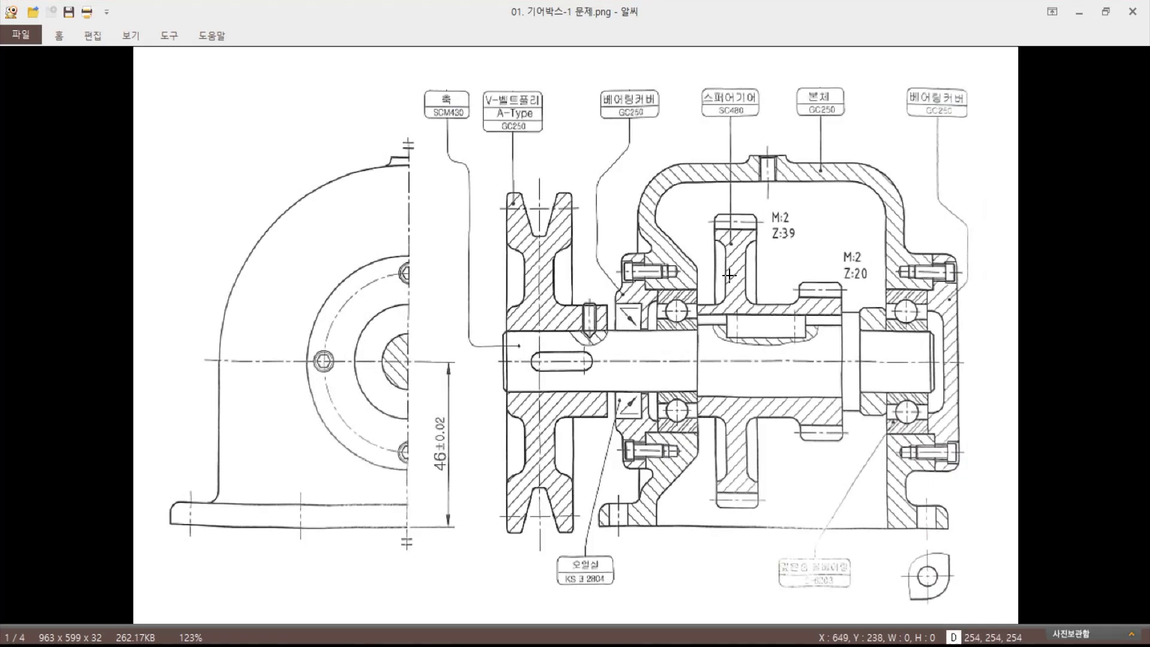
pyautogui.hotkey('ctrl', '2')
pyautogui.moveTo(799, 251)
pyautogui.mouseDown()
pyautogui.moveTo(778, 256)
pyautogui.moveTo(782, 193)
pyautogui.moveTo(813, 240)
pyautogui.moveTo(795, 249)
pyautogui.mouseUp()
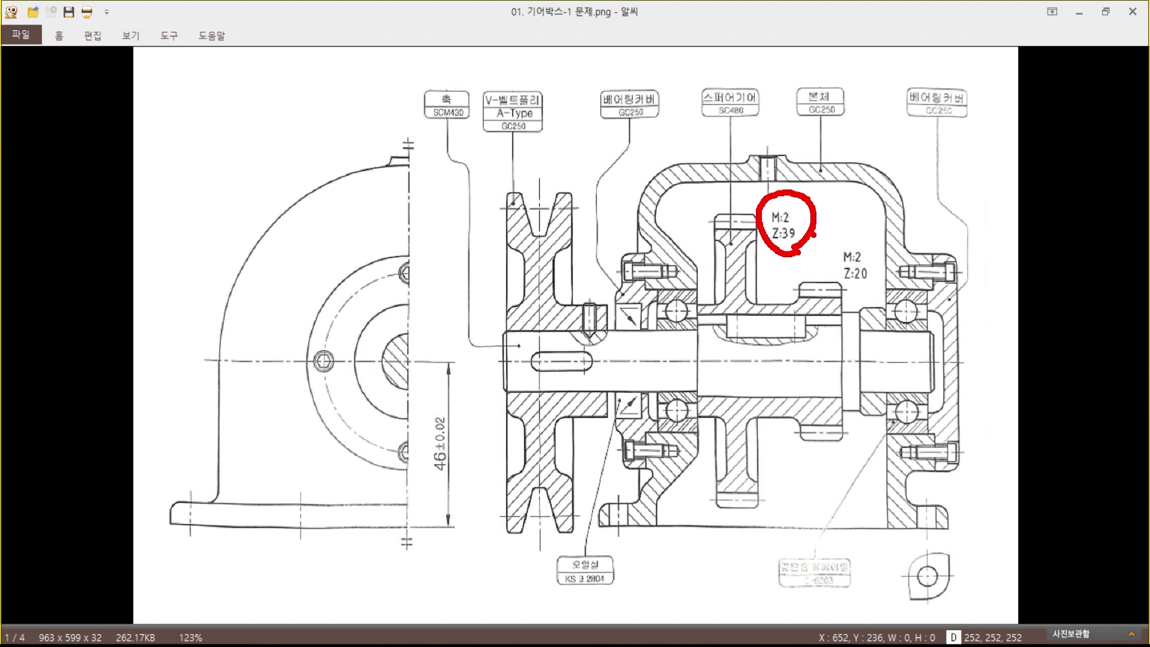
pyautogui.moveTo(698, 222)
pyautogui.mouseDown()
pyautogui.moveTo(721, 220)
pyautogui.moveTo(699, 334)
pyautogui.moveTo(699, 501)
pyautogui.mouseUp()
pyautogui.moveTo(694, 240); pyautogui.dragTo(701, 224)
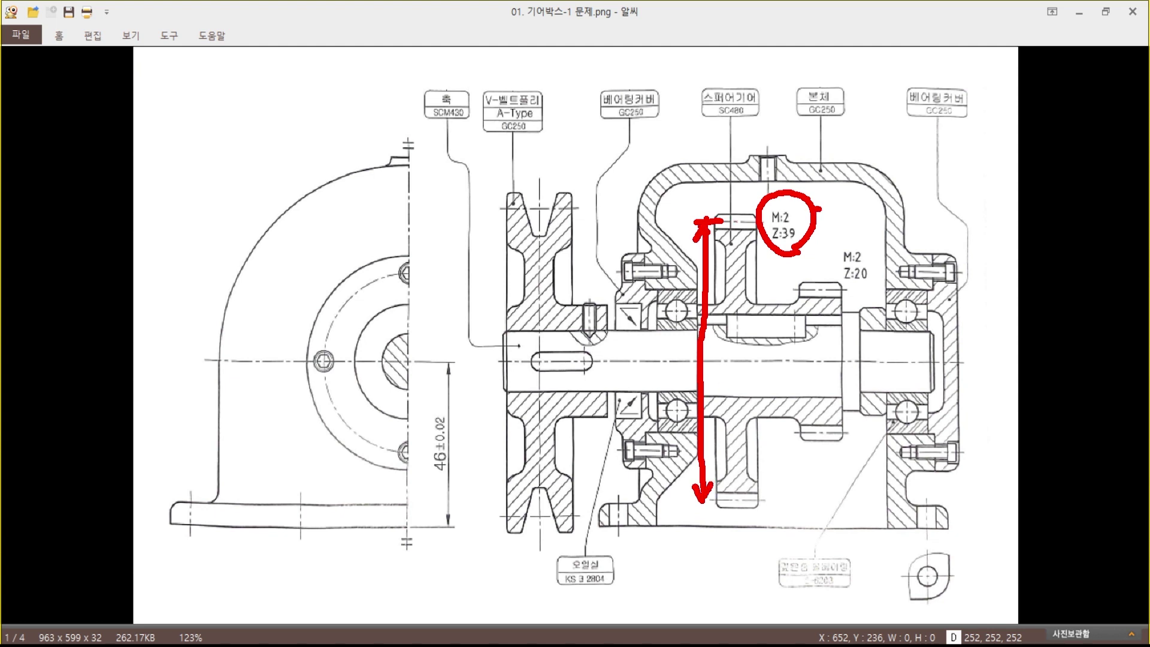
pyautogui.moveTo(825, 210)
pyautogui.mouseDown()
pyautogui.moveTo(818, 240)
pyautogui.moveTo(841, 215)
pyautogui.mouseUp()
pyautogui.press('Escape')
# - Back in AutoCAD, offset the 42 mm horizontal line by 78/2 both upward and downward
pyautogui.hotkey('alt', 'Tab')
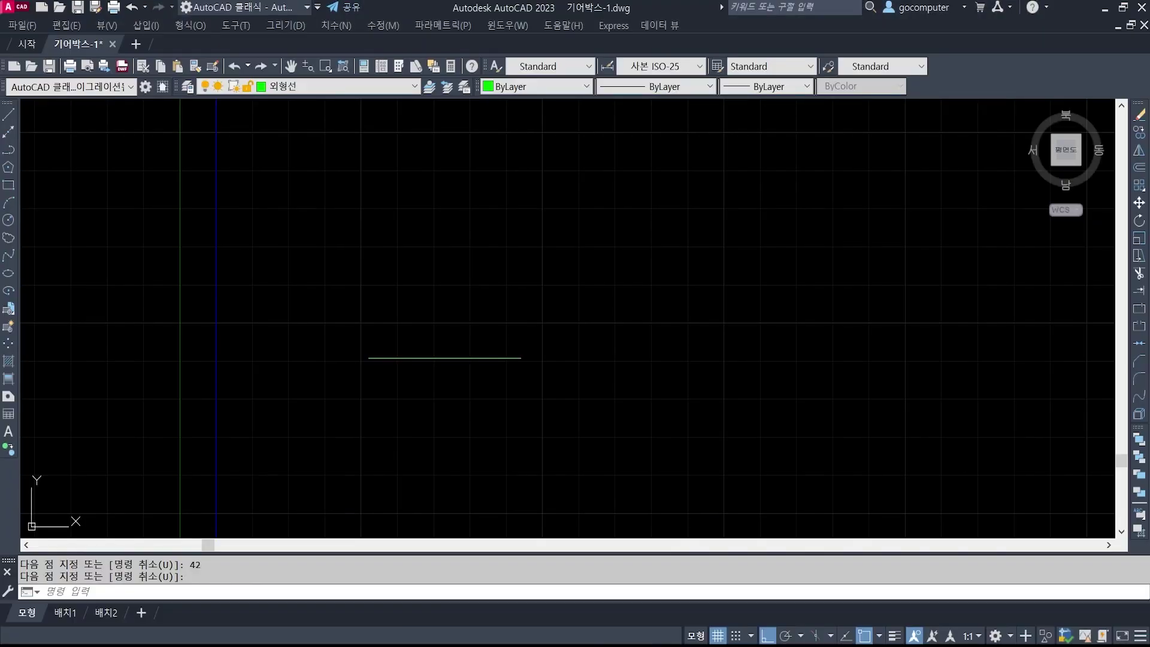
pyautogui.write('o')
pyautogui.press('Return')
pyautogui.write('78/')
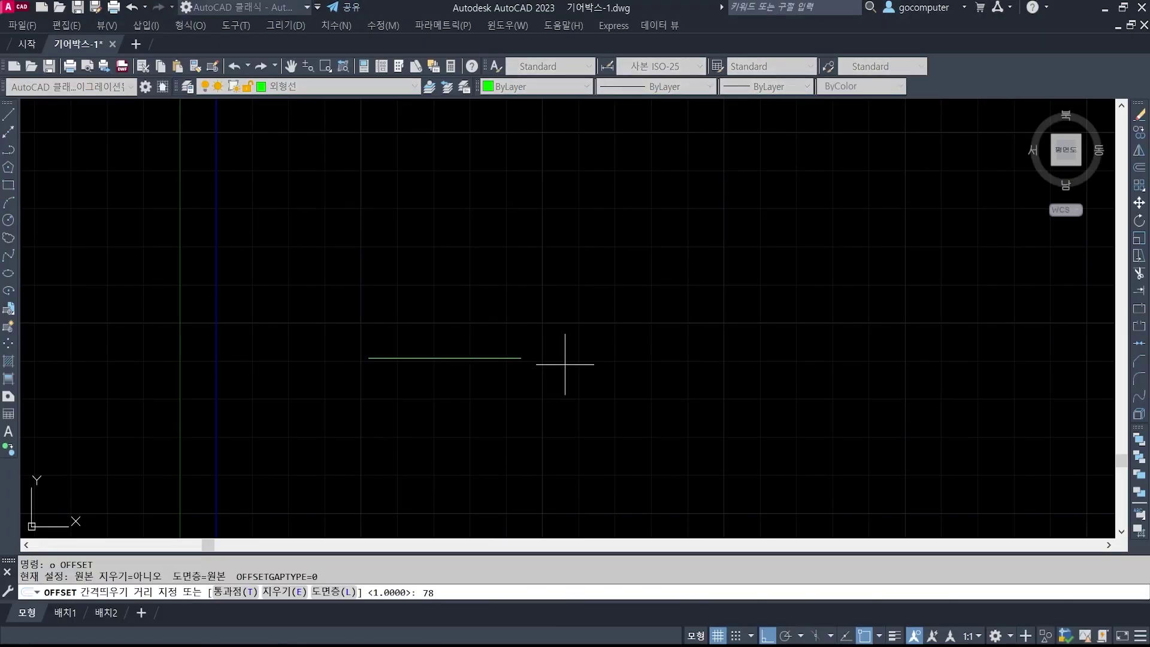
pyautogui.write('2')
pyautogui.press('Return')
pyautogui.click(459, 357)
pyautogui.click(470, 291)
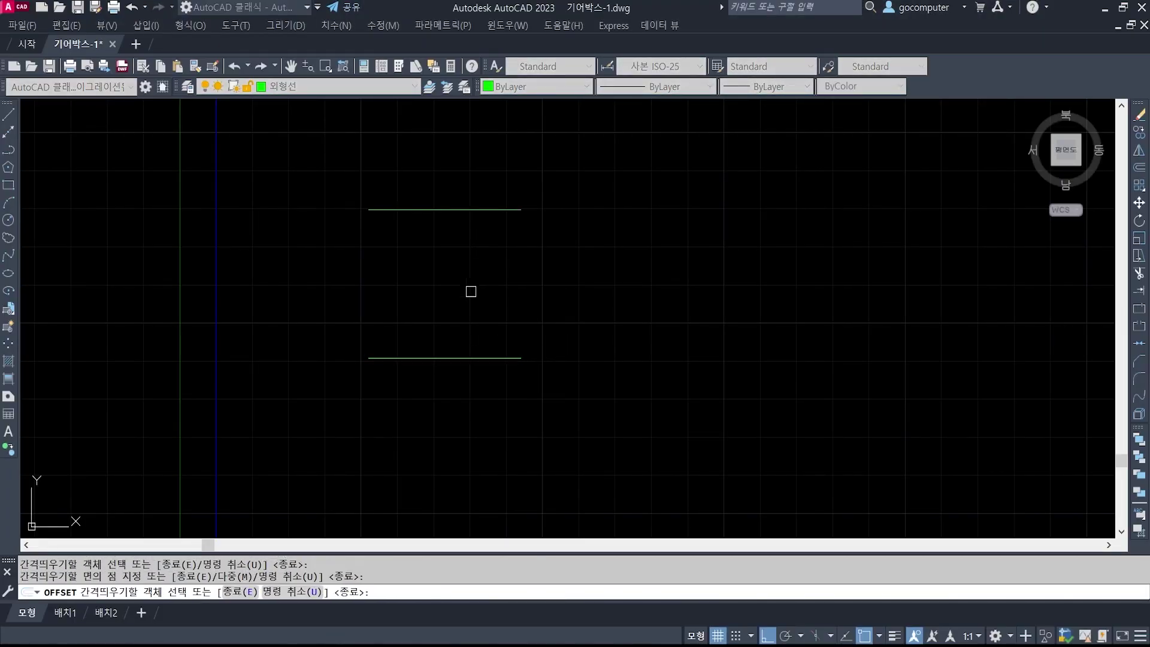
pyautogui.click(459, 358)
pyautogui.click(456, 430)
pyautogui.press('Return')
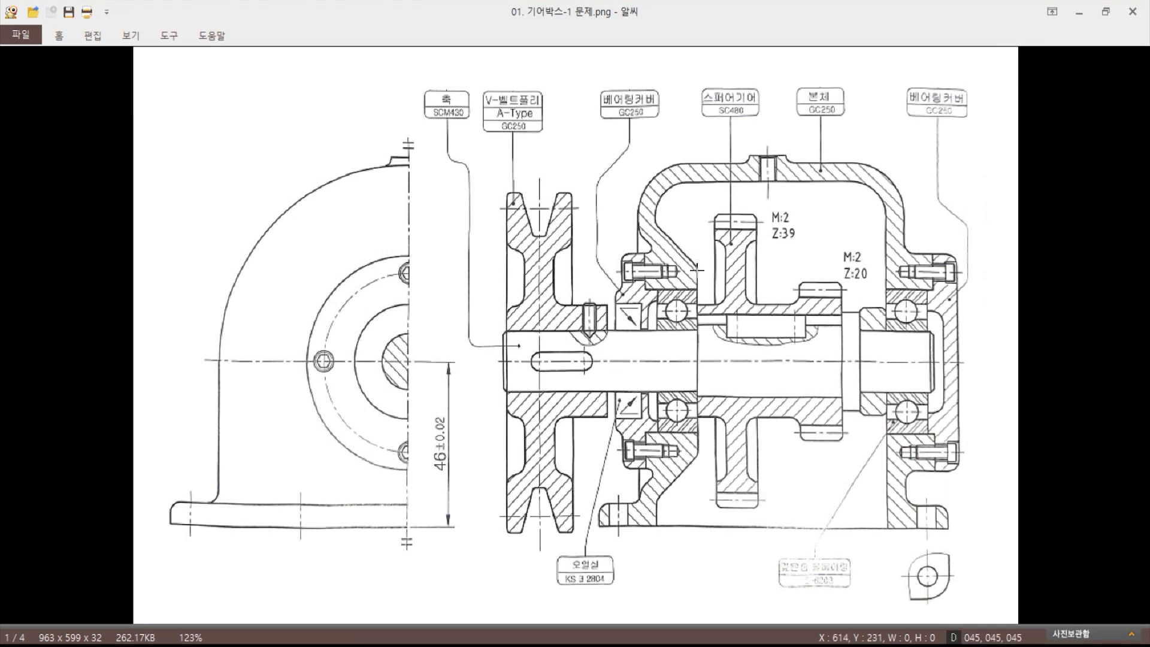
# - On the gearbox image, mark the distance from the hub's left end to the large gear's left face, and clear the markup
pyautogui.hotkey('ctrl', '2')
pyautogui.moveTo(695, 308)
pyautogui.mouseDown()
pyautogui.moveTo(695, 269)
pyautogui.moveTo(713, 257)
pyautogui.moveTo(713, 239)
pyautogui.moveTo(704, 276)
pyautogui.moveTo(699, 194)
pyautogui.mouseUp()
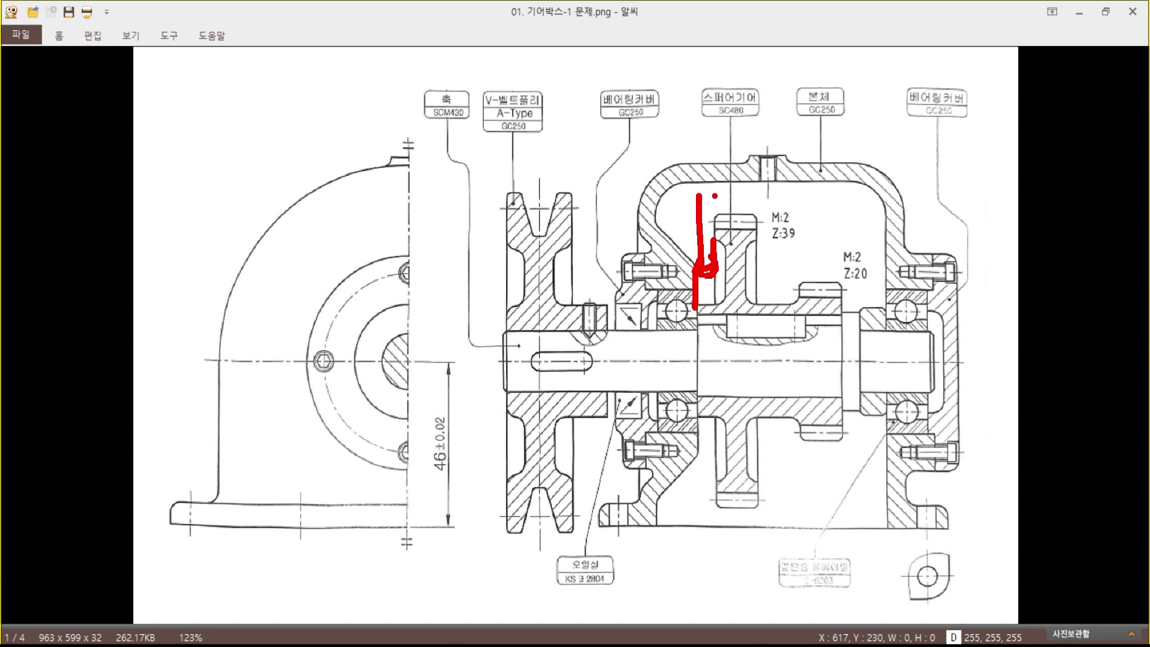
pyautogui.moveTo(689, 136); pyautogui.dragTo(695, 167)
pyautogui.moveTo(690, 142); pyautogui.dragTo(707, 142)
pyautogui.press('Escape')
# - Switch to AutoCAD and draw a vertical line joining the left ends of the upper and lower offset lines
pyautogui.click(665, 645)
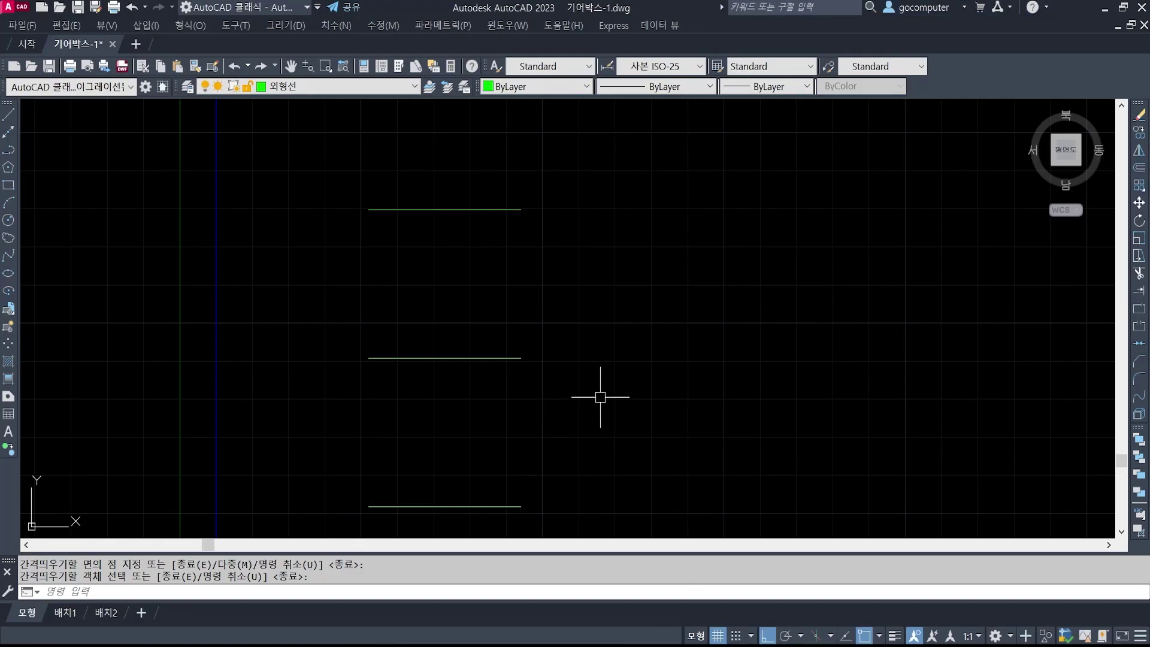
pyautogui.write('l')
pyautogui.press('Return')
pyautogui.click(374, 209)
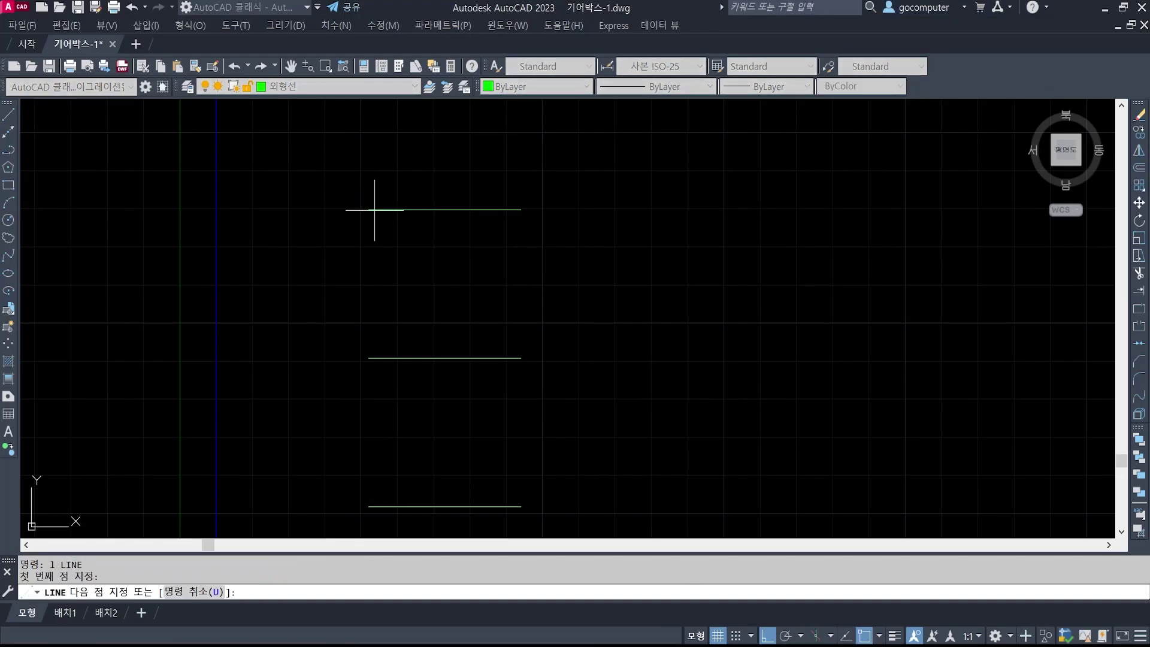
pyautogui.click(368, 506)
pyautogui.press('Return')
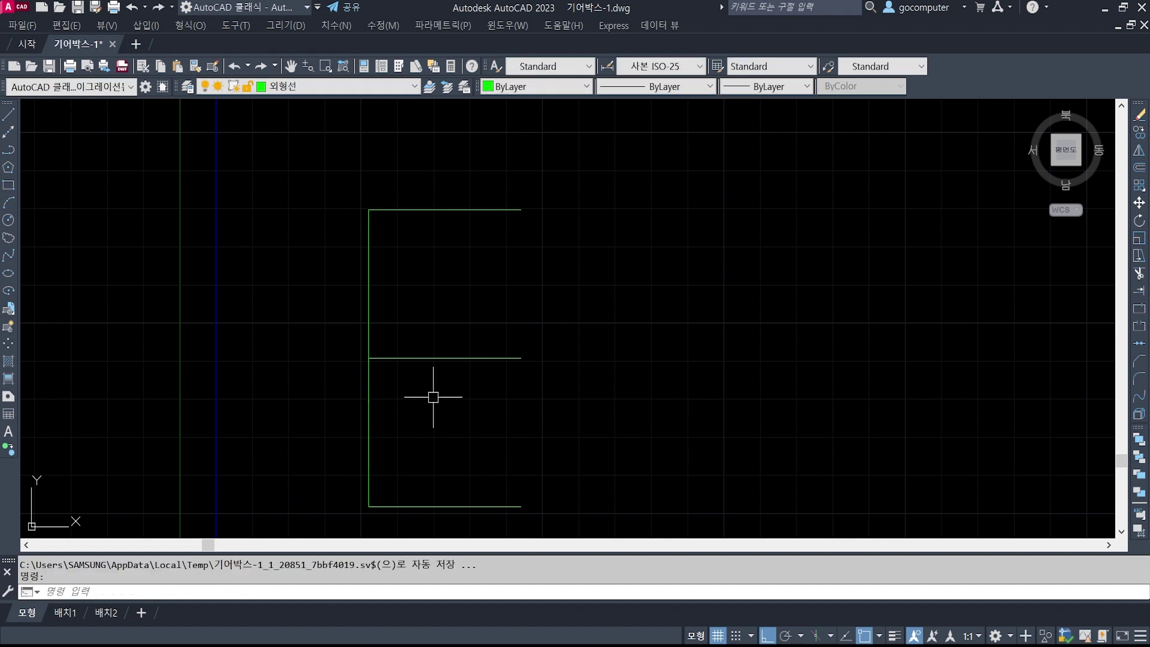
# - Offset the left vertical line 5 mm to the right for the large gear's left face
pyautogui.write('o')
pyautogui.press('Return')
pyautogui.write('5')
pyautogui.press('Return')
pyautogui.click(369, 420)
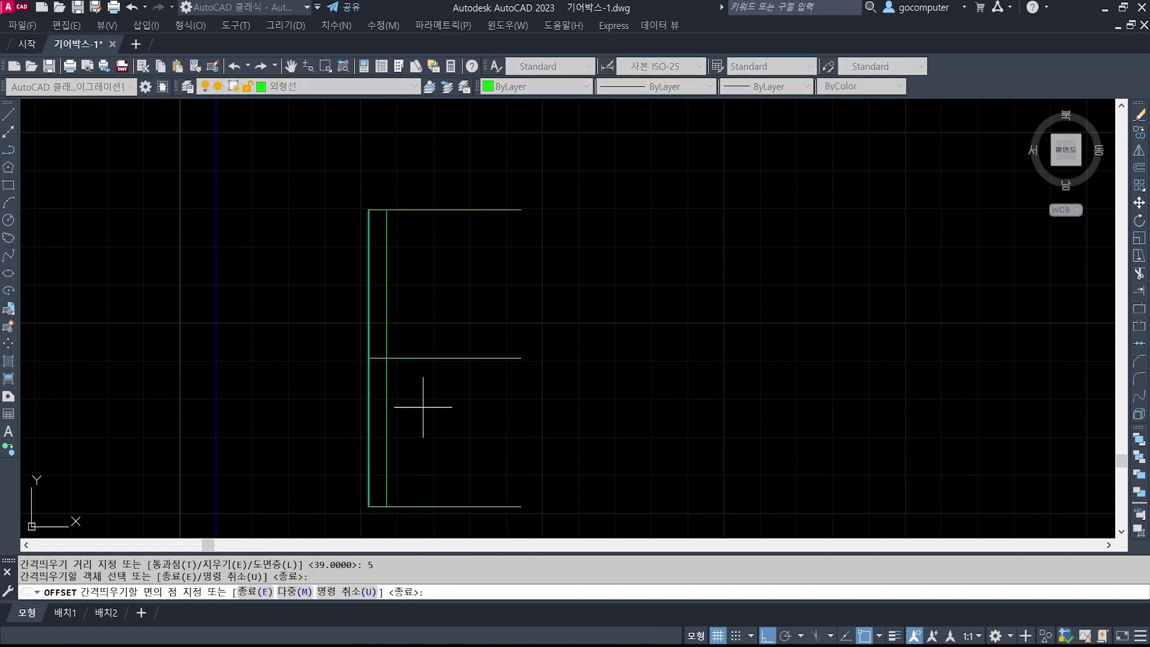
pyautogui.click(423, 407)
pyautogui.press('Return')
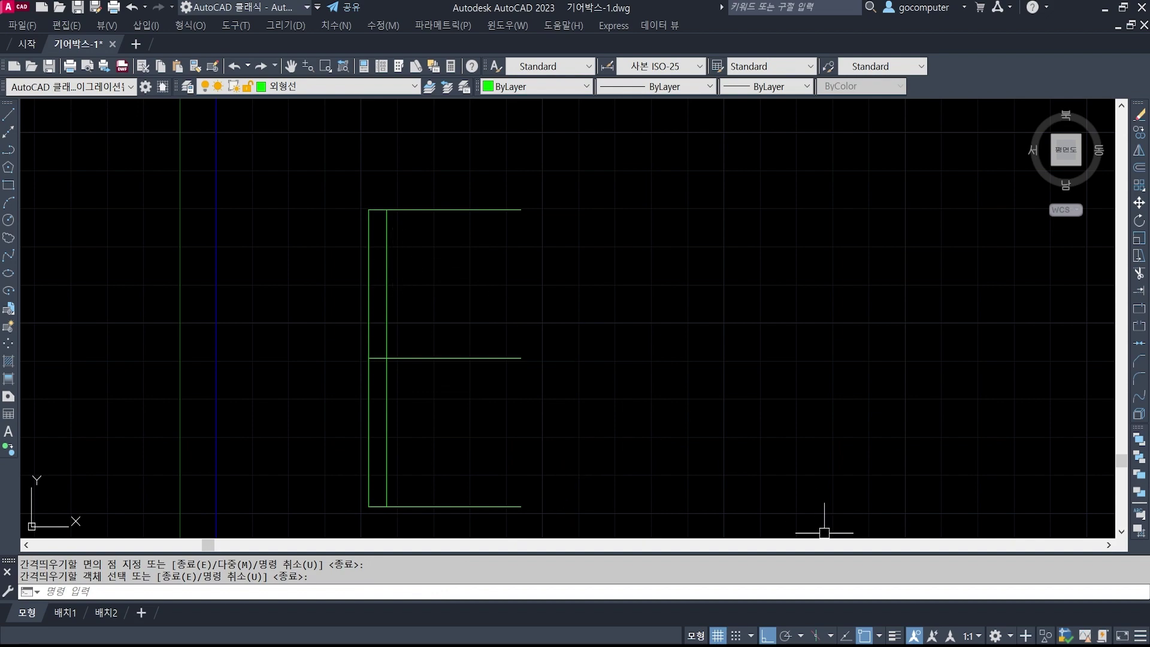
# - Switch to the gearbox image and mark the large gear's face width, clearing the markup
pyautogui.hotkey('alt', 'Tab')
pyautogui.hotkey('ctrl', '2')
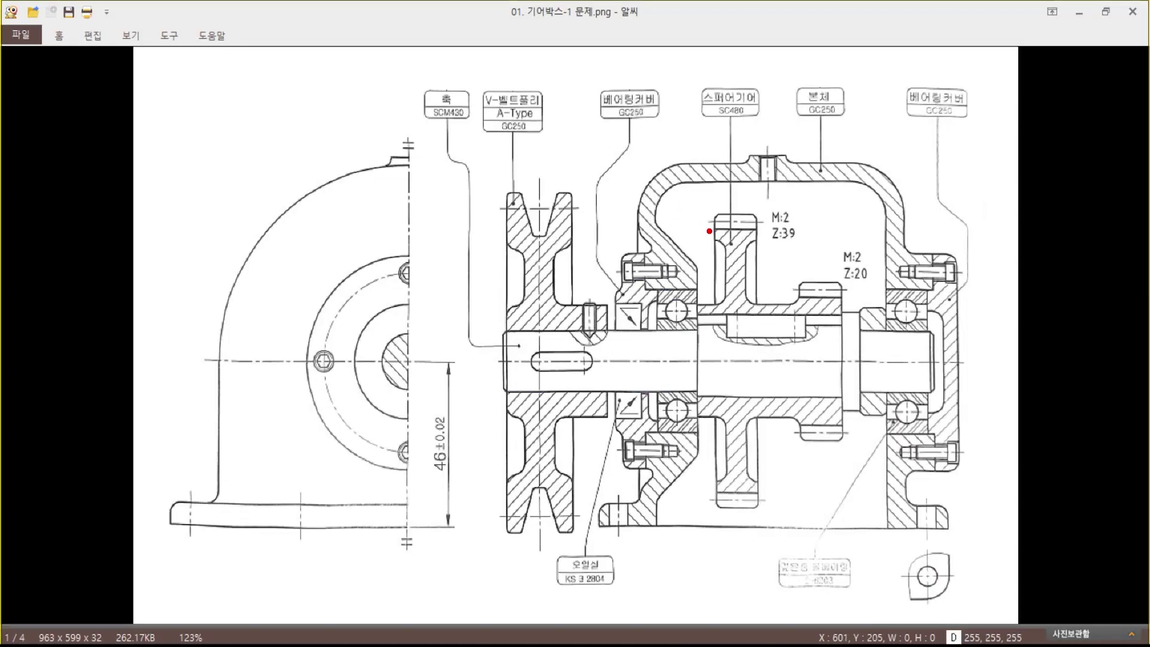
pyautogui.moveTo(709, 231)
pyautogui.mouseDown()
pyautogui.moveTo(712, 244)
pyautogui.moveTo(712, 192)
pyautogui.moveTo(759, 229)
pyautogui.mouseUp()
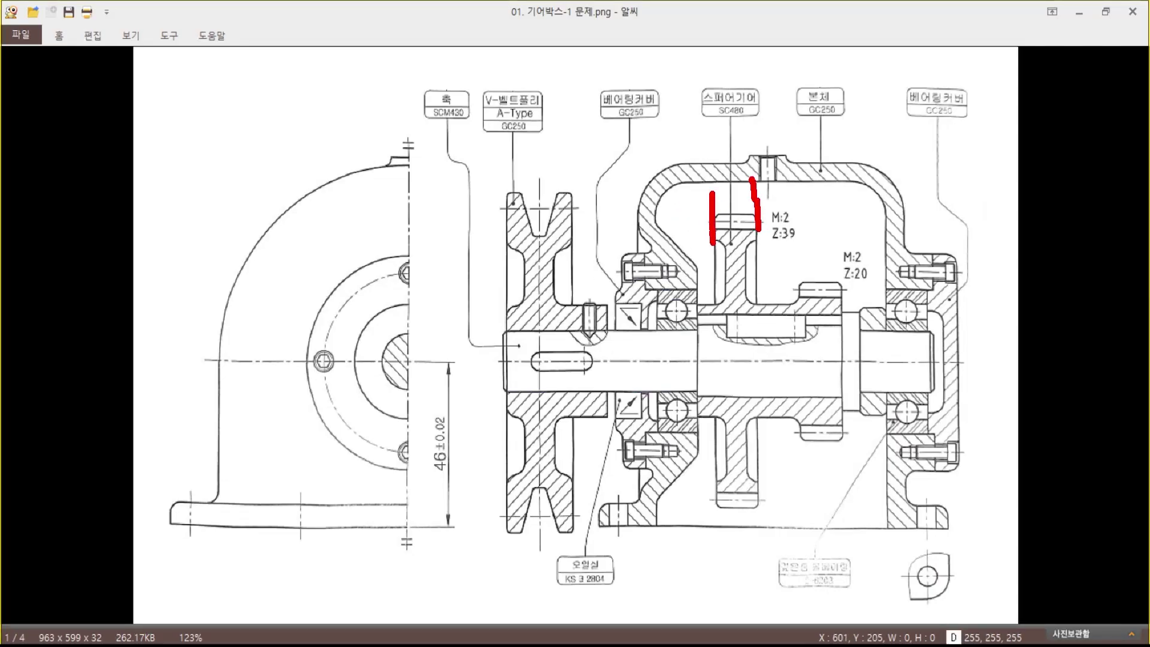
pyautogui.moveTo(712, 193)
pyautogui.mouseDown()
pyautogui.moveTo(766, 191)
pyautogui.moveTo(752, 205)
pyautogui.mouseUp()
pyautogui.press('Escape')
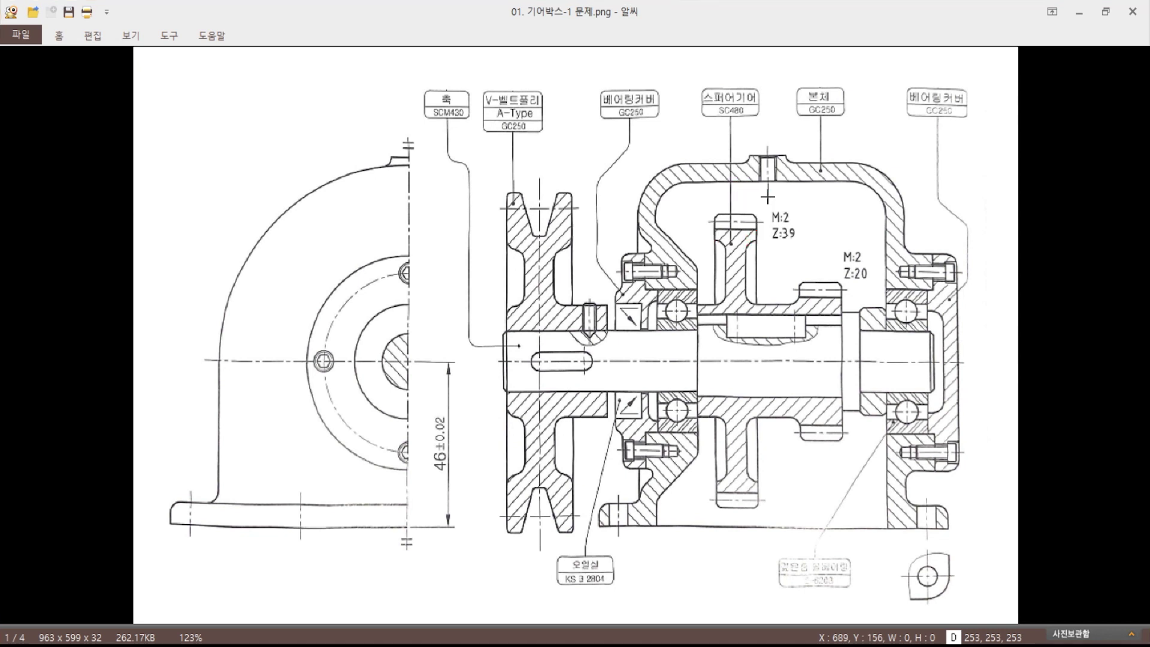
# - Back in AutoCAD, offset the large gear's left face line 12 mm to the right
pyautogui.click(649, 642)
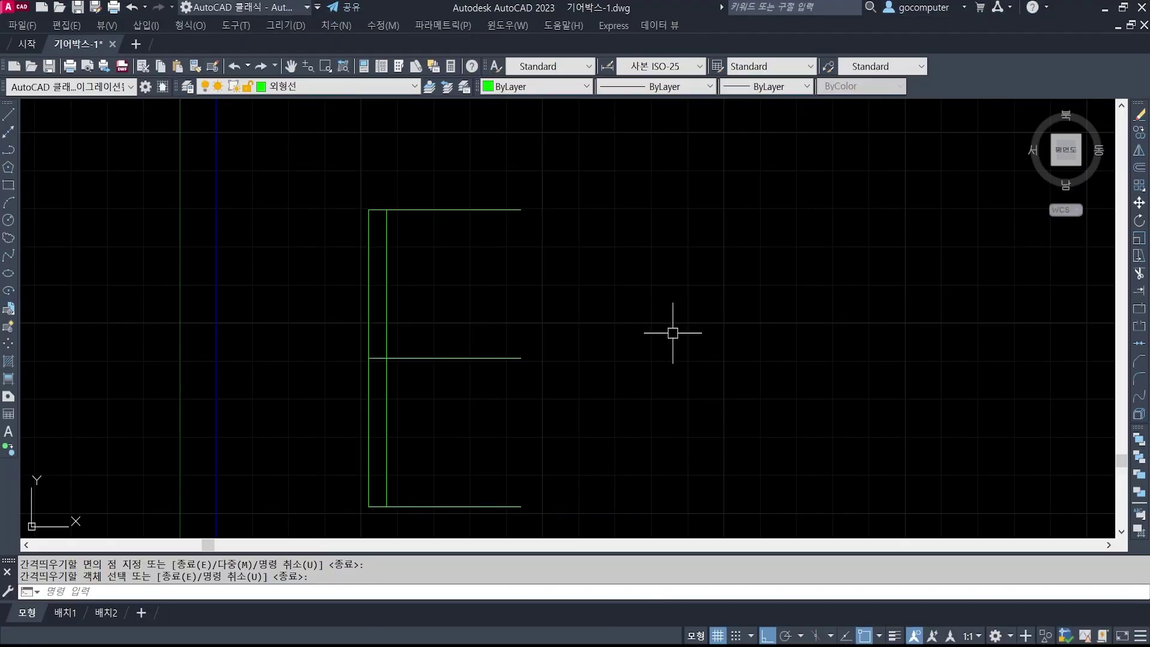
pyautogui.write('o')
pyautogui.press('Return')
pyautogui.write('12')
pyautogui.press('Return')
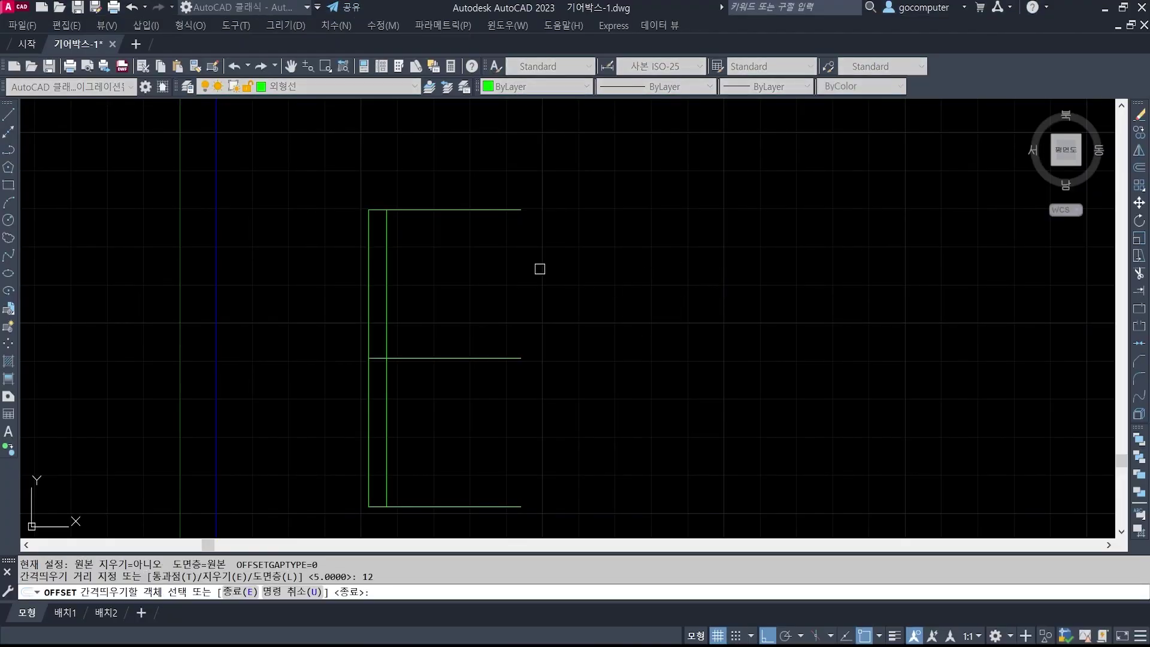
pyautogui.click(386, 275)
pyautogui.click(479, 275)
pyautogui.press('Return')
# - Trim the upper and lower horizontal lines outside the large gear's left and right faces
pyautogui.write('tr')
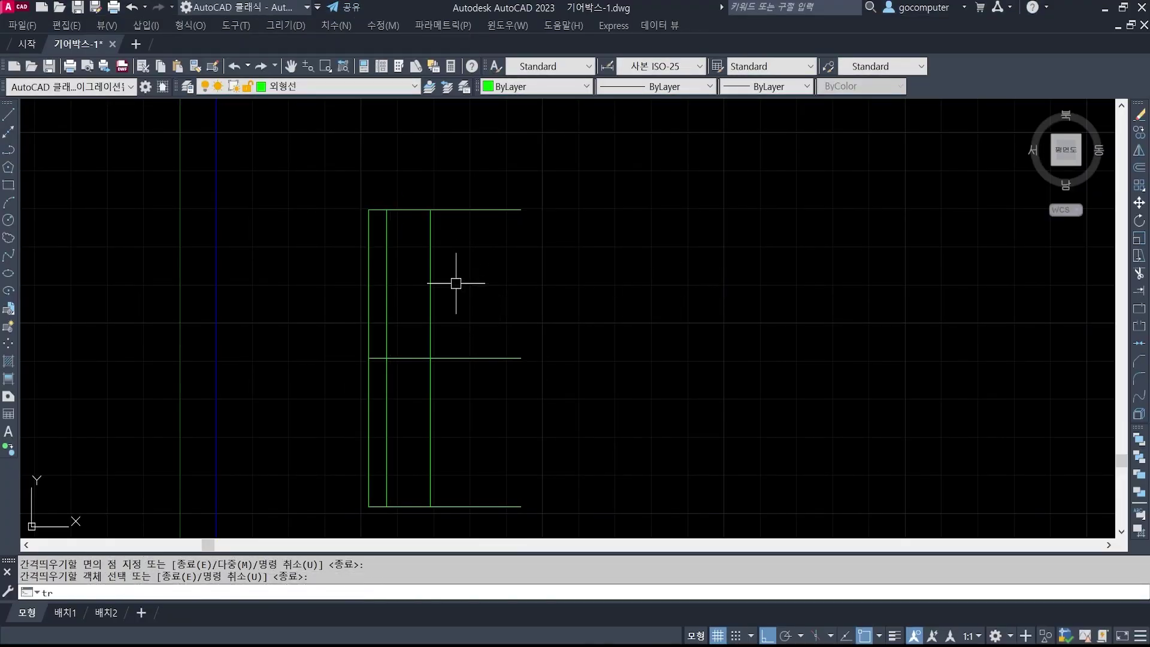
pyautogui.press('Return')
pyautogui.click(449, 207)
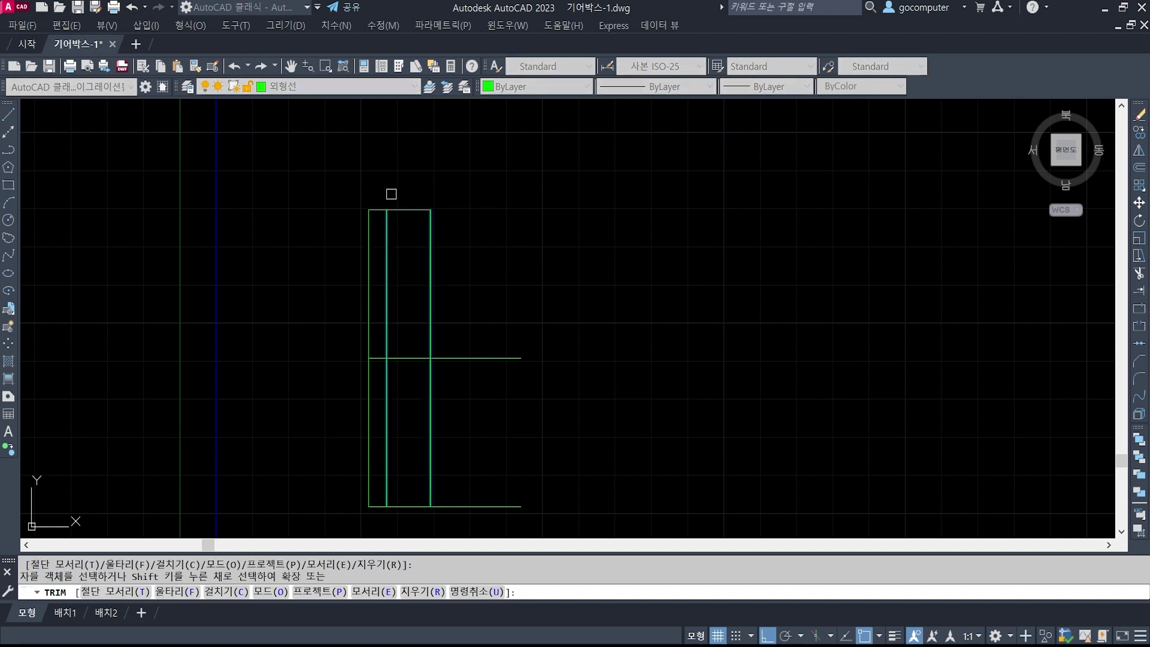
pyautogui.click(377, 211)
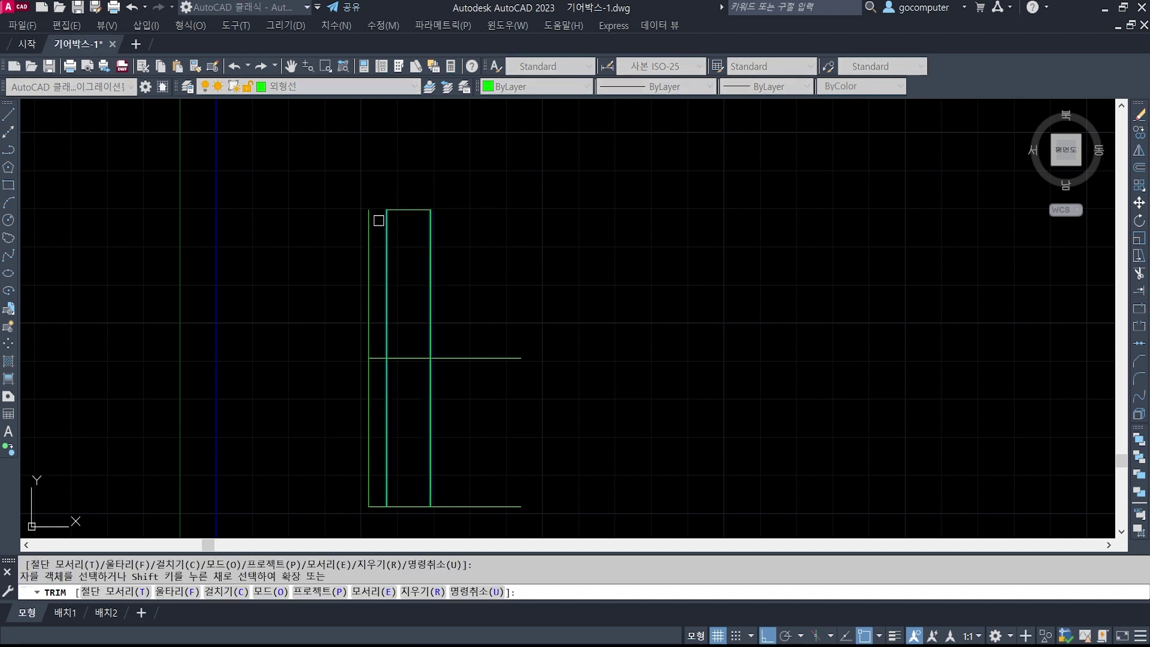
pyautogui.click(376, 506)
pyautogui.click(464, 505)
pyautogui.press('Return')
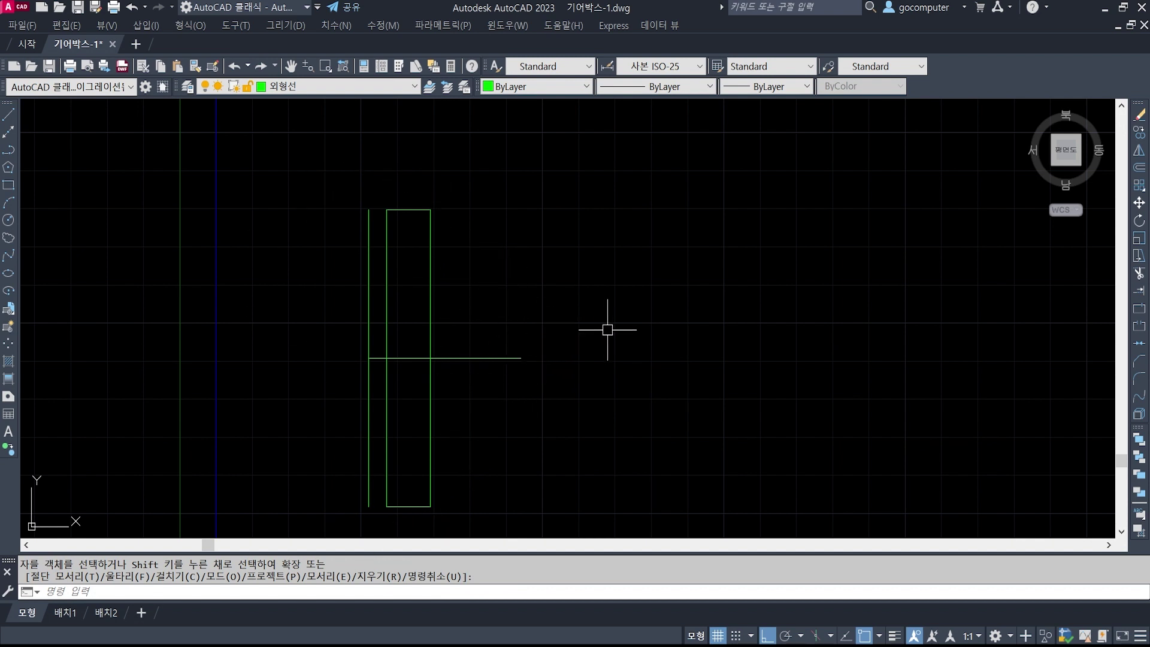
# - Switch to the gearbox image and mark the small gear's face width, clearing the markup
pyautogui.hotkey('alt', 'Tab')
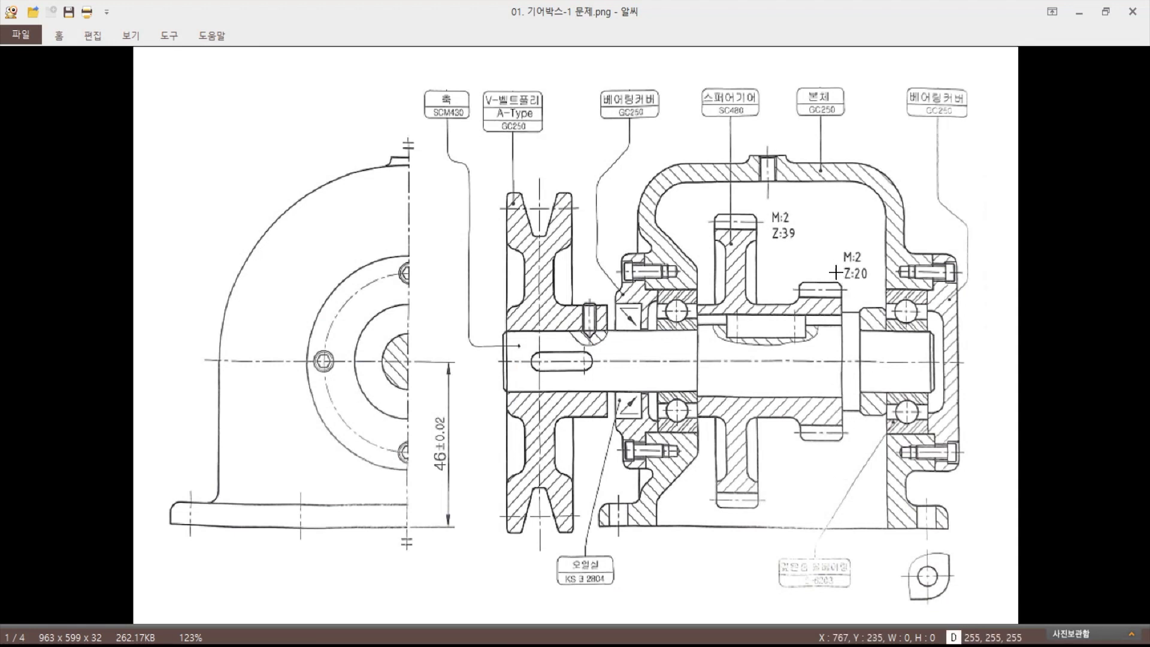
pyautogui.hotkey('ctrl', '2')
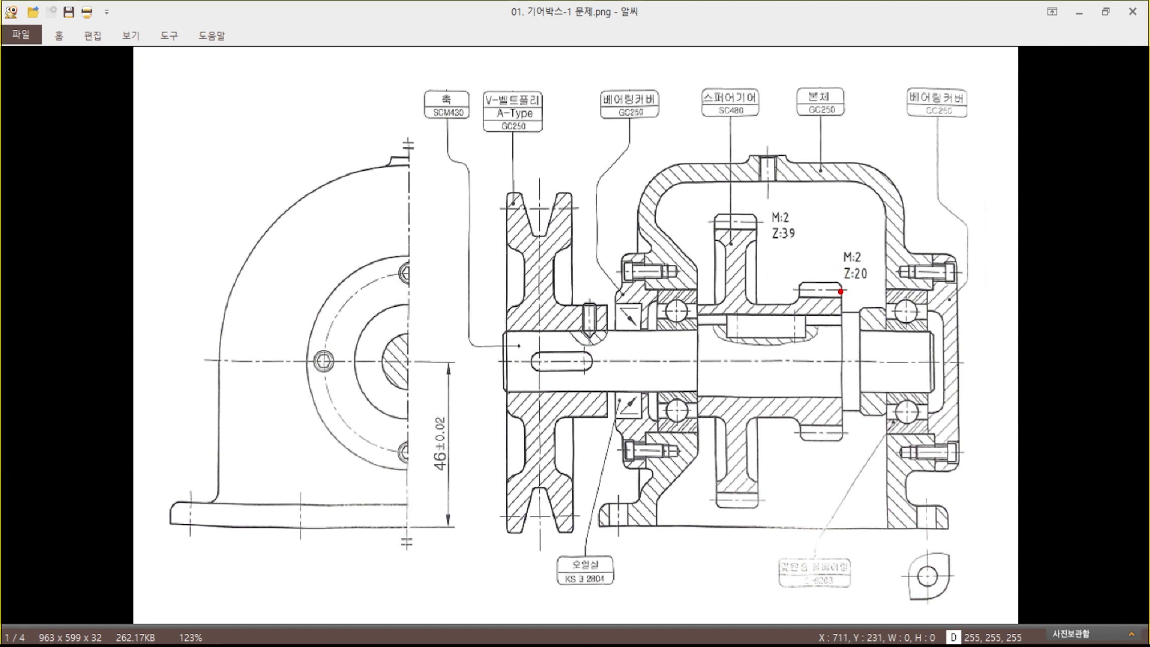
pyautogui.moveTo(842, 290); pyautogui.dragTo(839, 237)
pyautogui.moveTo(798, 290); pyautogui.dragTo(797, 248)
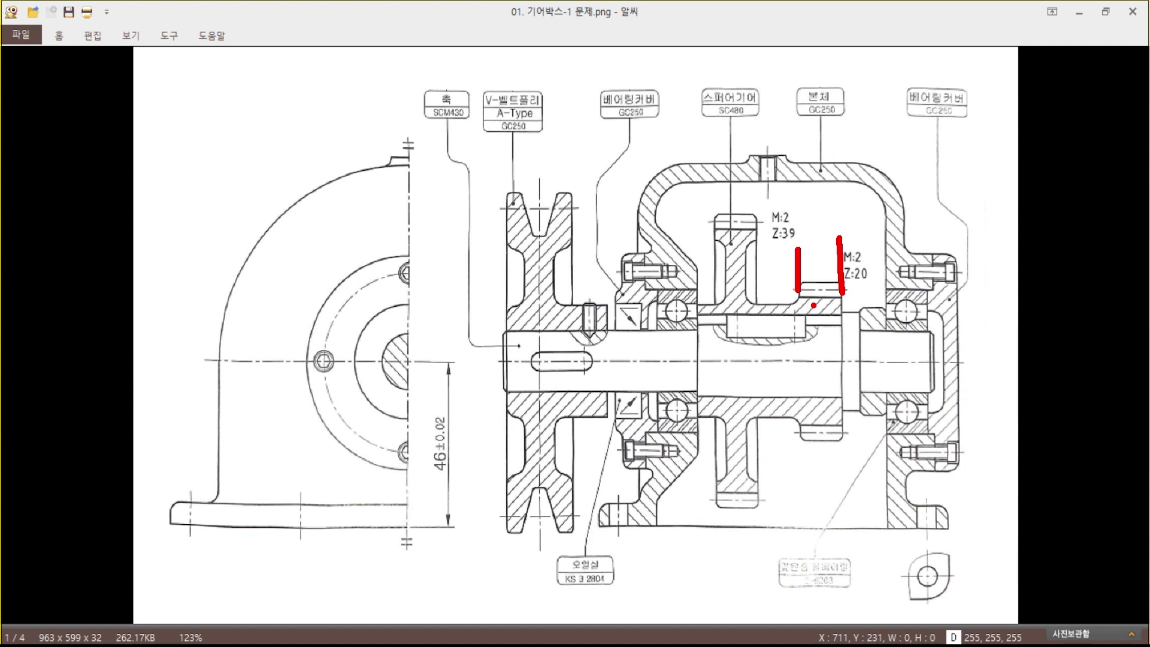
pyautogui.press('Escape')
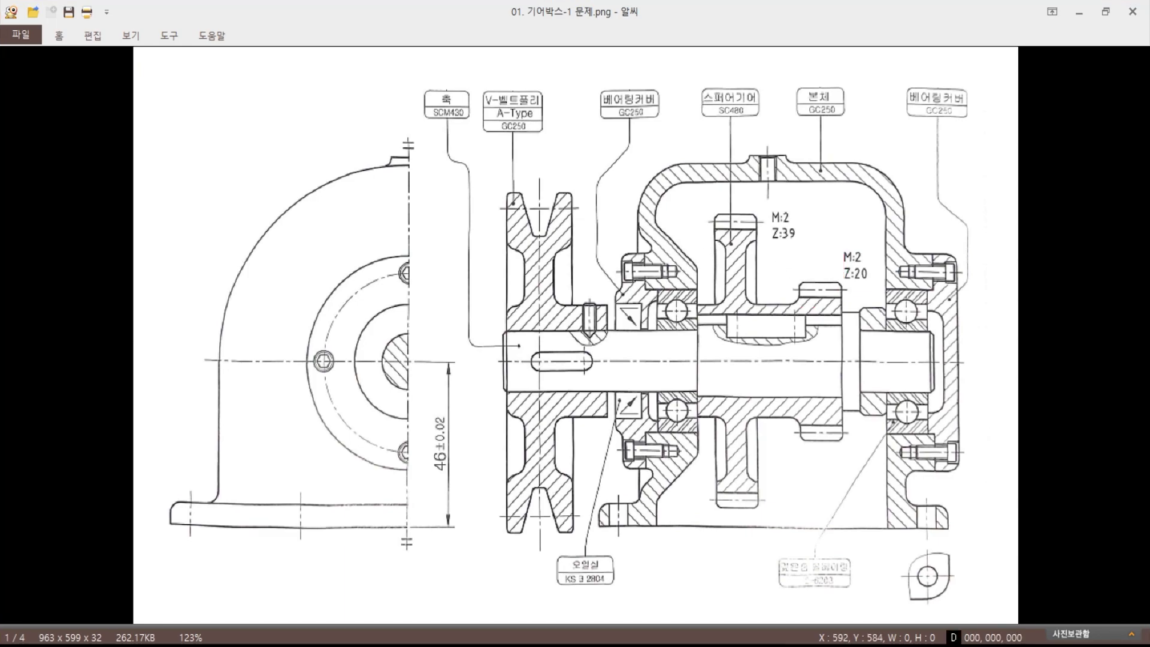
pyautogui.hotkey('alt', 'Tab')
pyautogui.write('l')
pyautogui.press('Return')
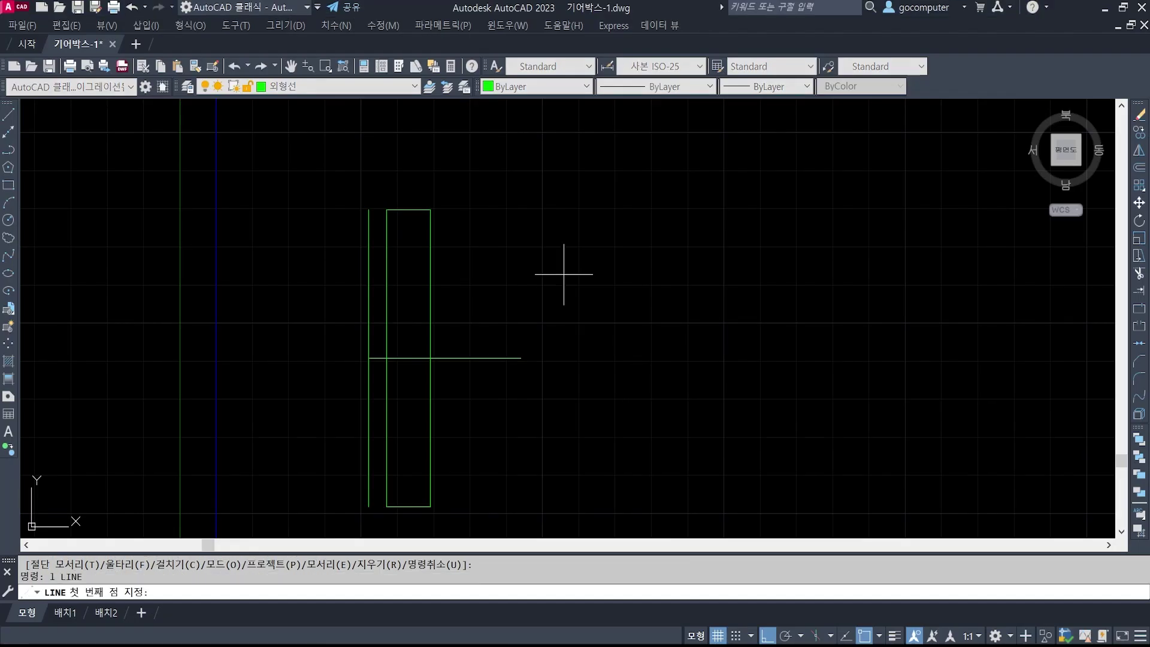
pyautogui.click(521, 357)
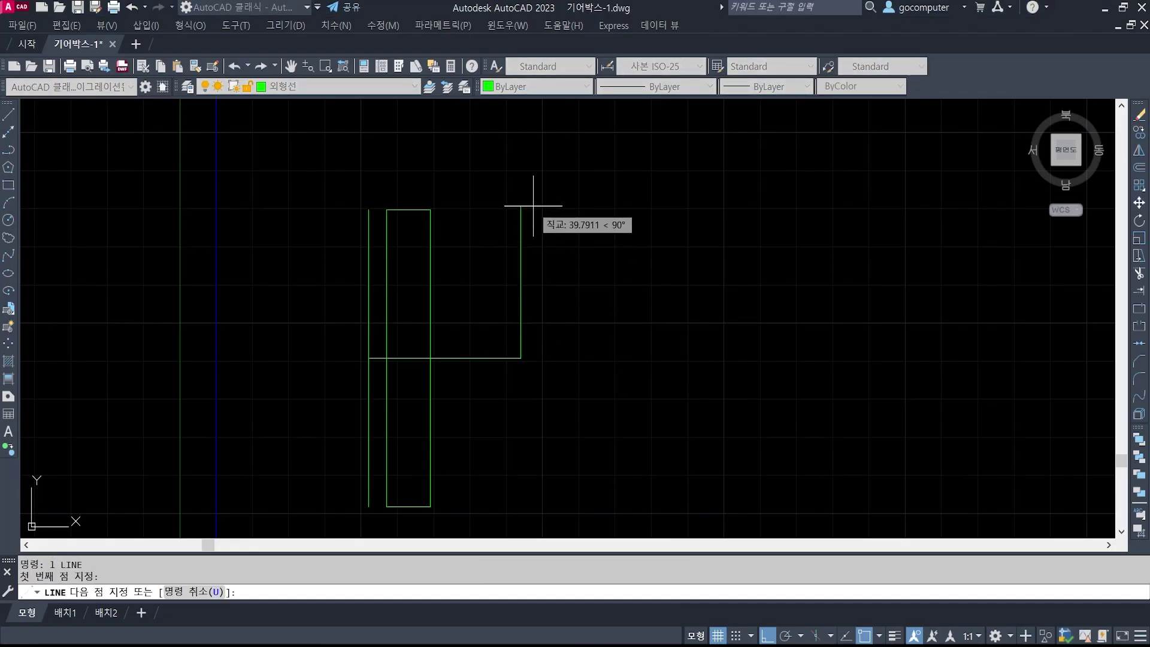
pyautogui.press('Escape')
pyautogui.press('Escape')
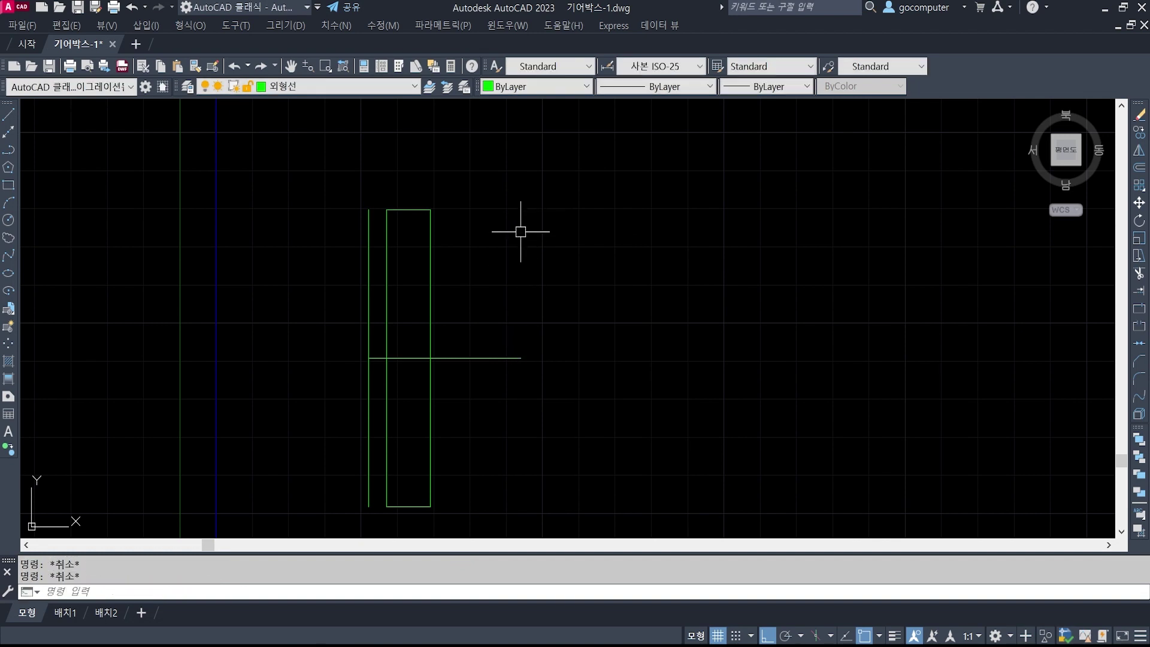
# - Check the small gear's module and tooth count in the gearbox image, and in AutoCAD offset the horizontal centre line 20 mm up and down
pyautogui.hotkey('alt', 'Tab')
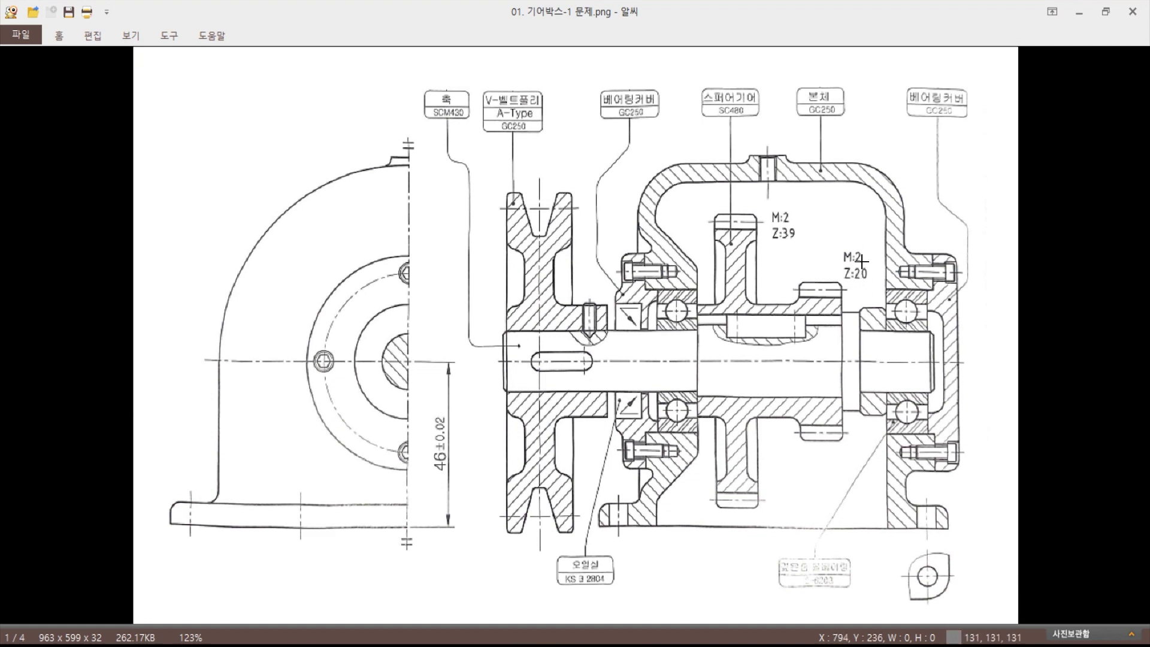
pyautogui.hotkey('alt', 'Tab')
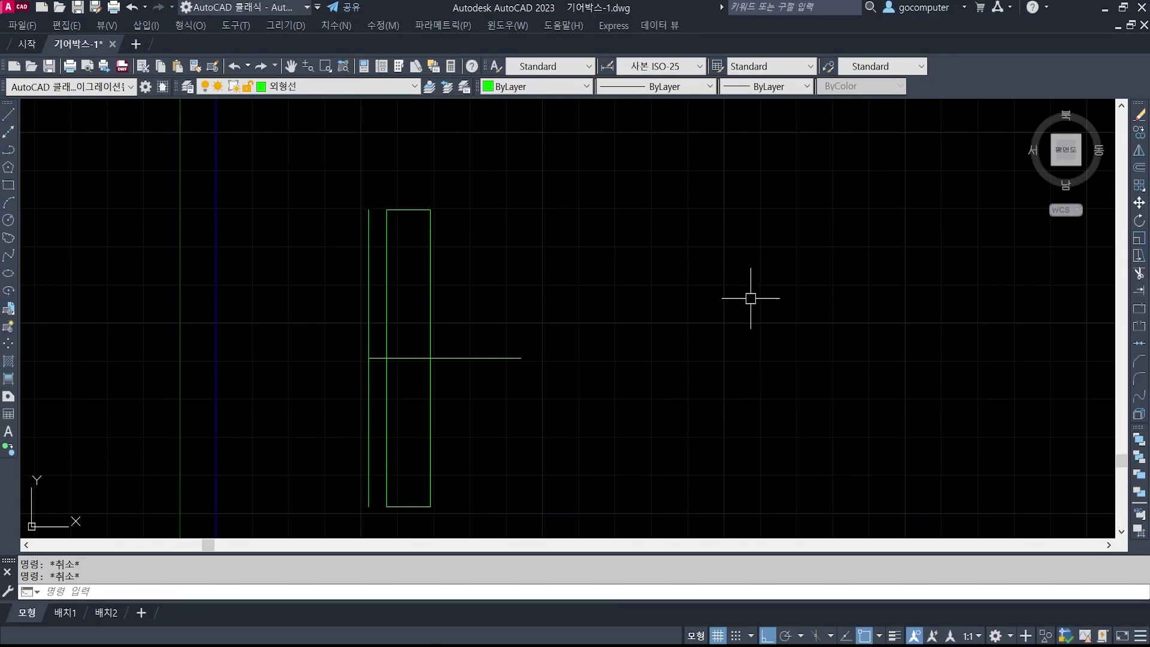
pyautogui.write('o')
pyautogui.press('Return')
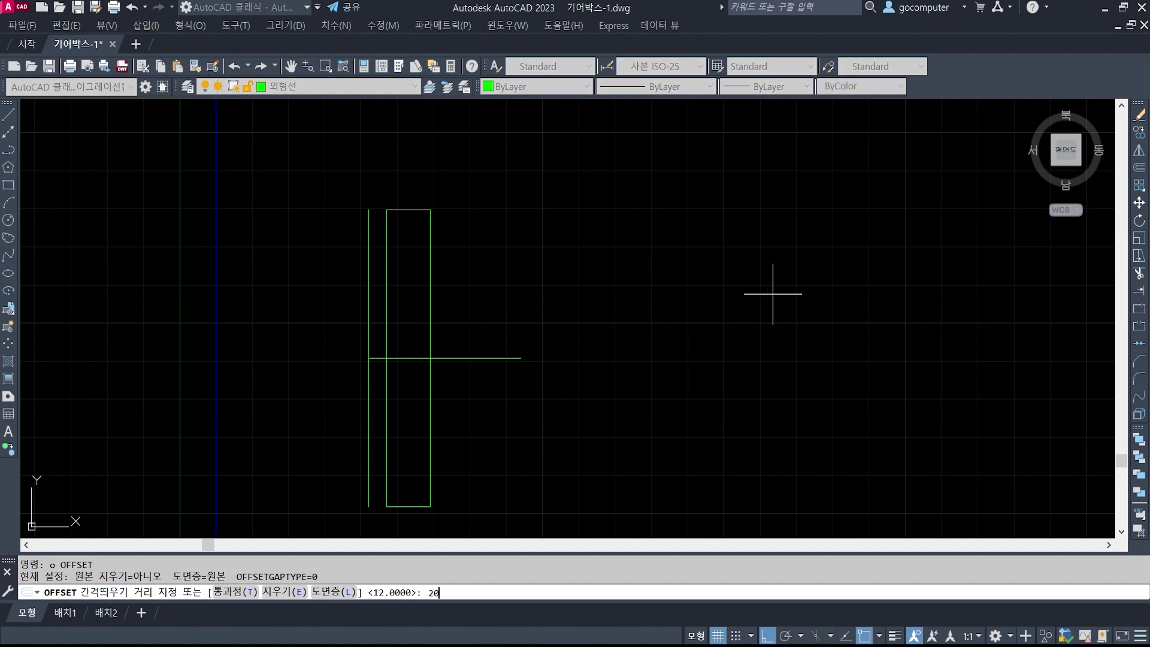
pyautogui.press('Return')
pyautogui.click(508, 358)
pyautogui.click(501, 325)
pyautogui.click(513, 357)
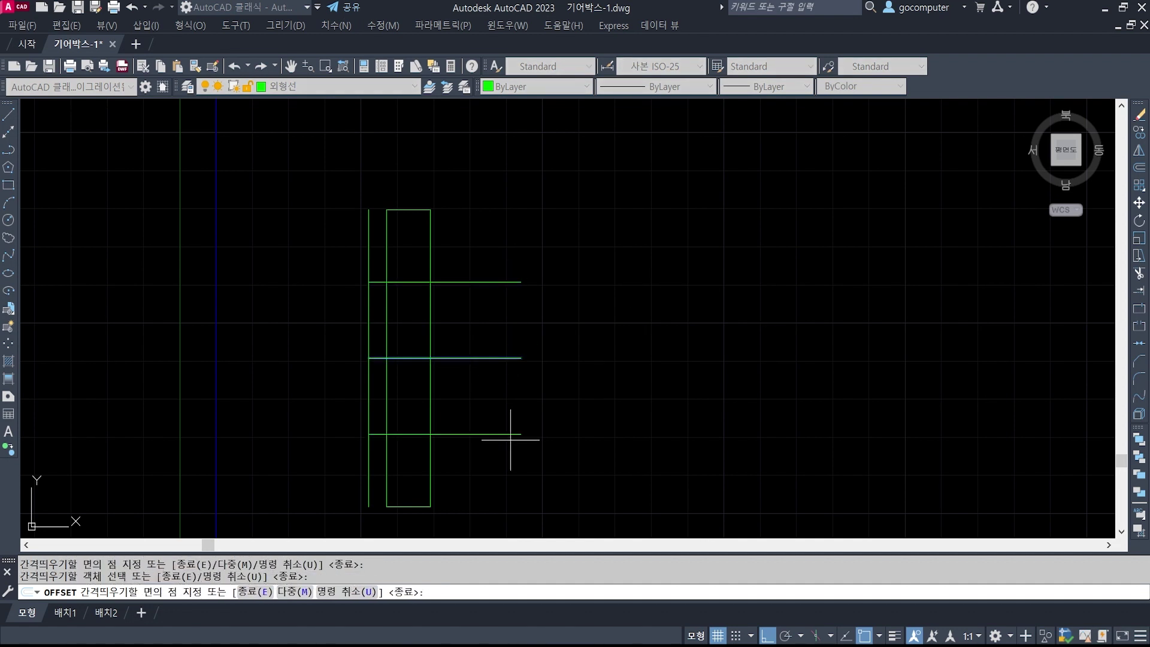
pyautogui.click(511, 440)
pyautogui.press('Return')
# - Draw a vertical line joining the right ends of the small gear's upper and lower offset lines
pyautogui.write('l')
pyautogui.press('Return')
pyautogui.click(520, 282)
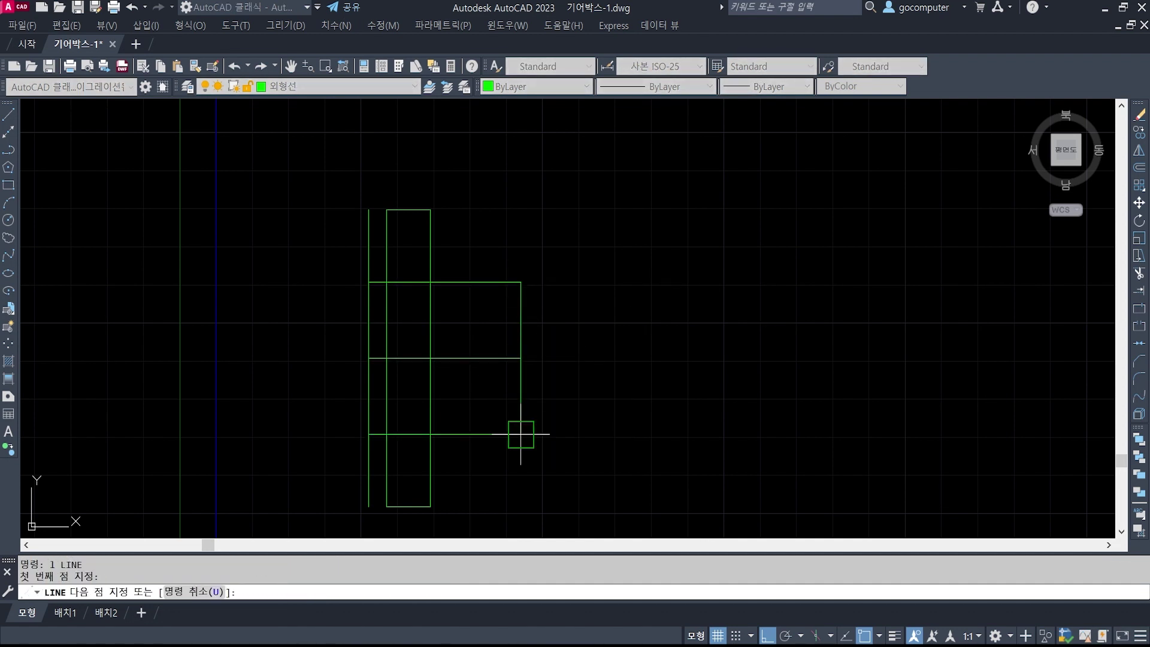
pyautogui.click(520, 433)
pyautogui.press('Return')
# - Offset the right vertical line 12 mm to the left for the small gear's left face
pyautogui.write('o')
pyautogui.press('Return')
pyautogui.write('12')
pyautogui.press('Return')
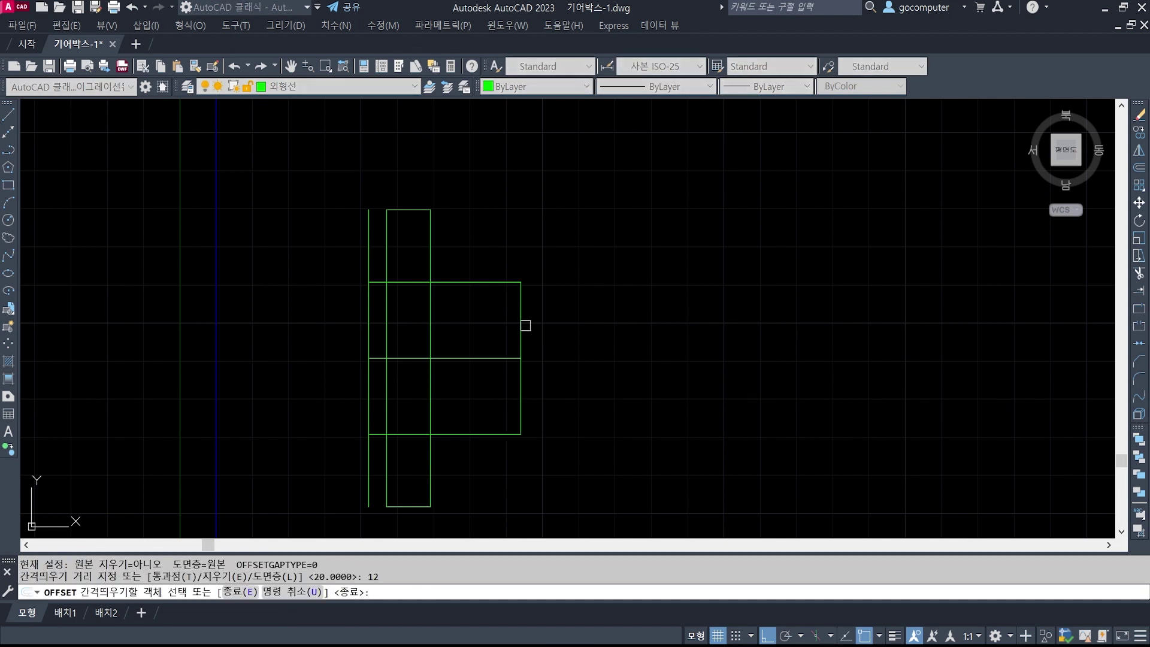
pyautogui.click(522, 324)
pyautogui.click(411, 326)
pyautogui.press('Return')
# - Using the small gear's two faces as cutting edges, trim its upper and lower lines to the left of the gear
pyautogui.write('tr')
pyautogui.press('Return')
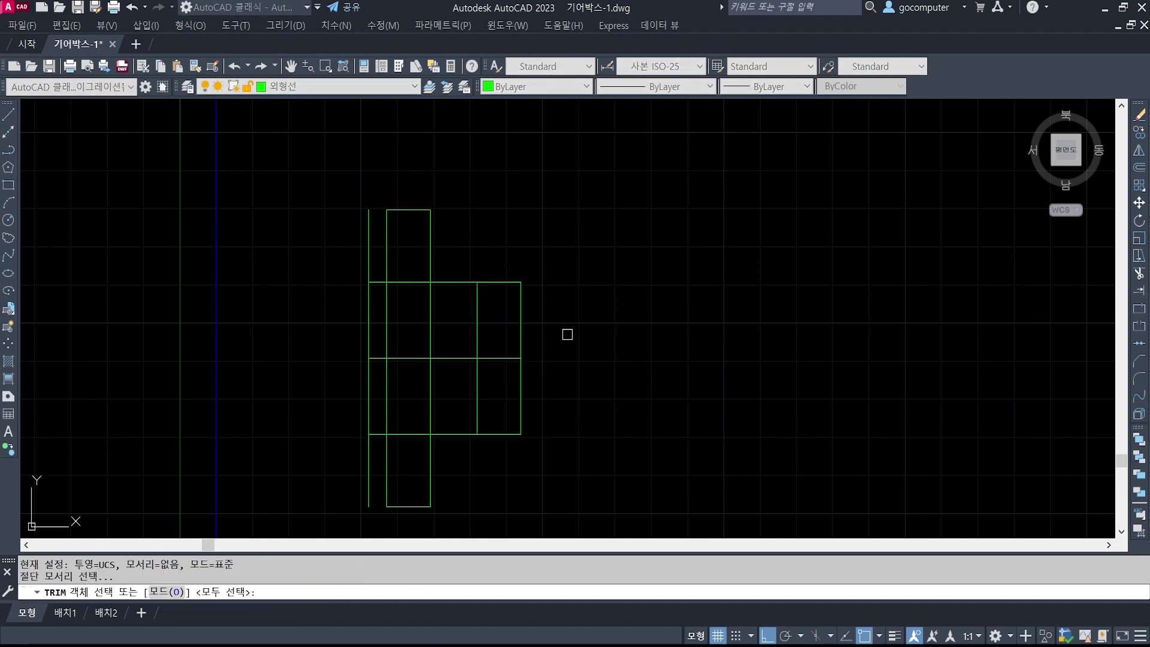
pyautogui.click(556, 338)
pyautogui.click(465, 318)
pyautogui.click(461, 282)
pyautogui.click(454, 434)
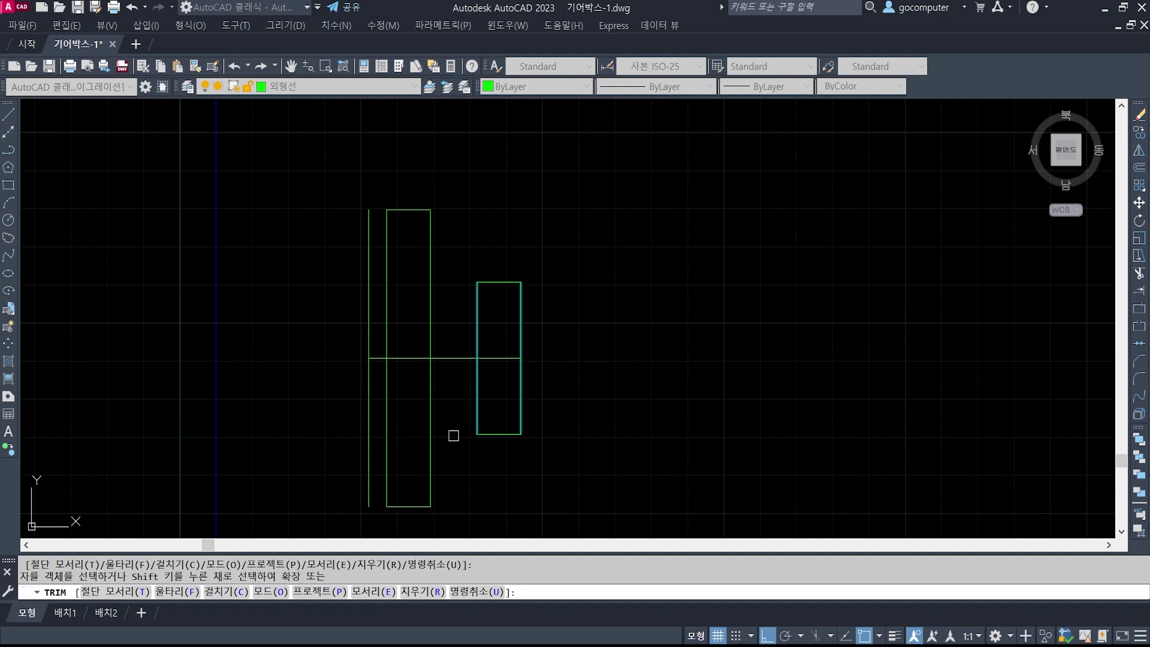
pyautogui.press('Return')
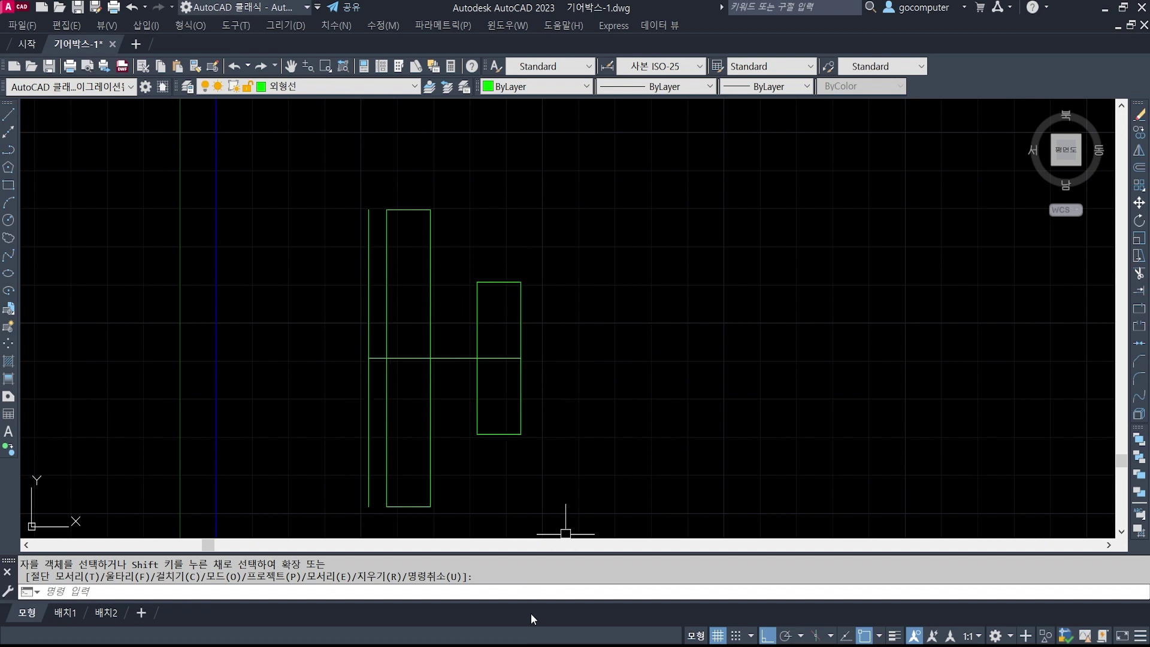
# - Switch to the gearbox image and mark the hub's upper and lower outer edges between the two gears, clearing the markup
pyautogui.hotkey('alt', 'Tab')
pyautogui.hotkey('ctrl', '2')
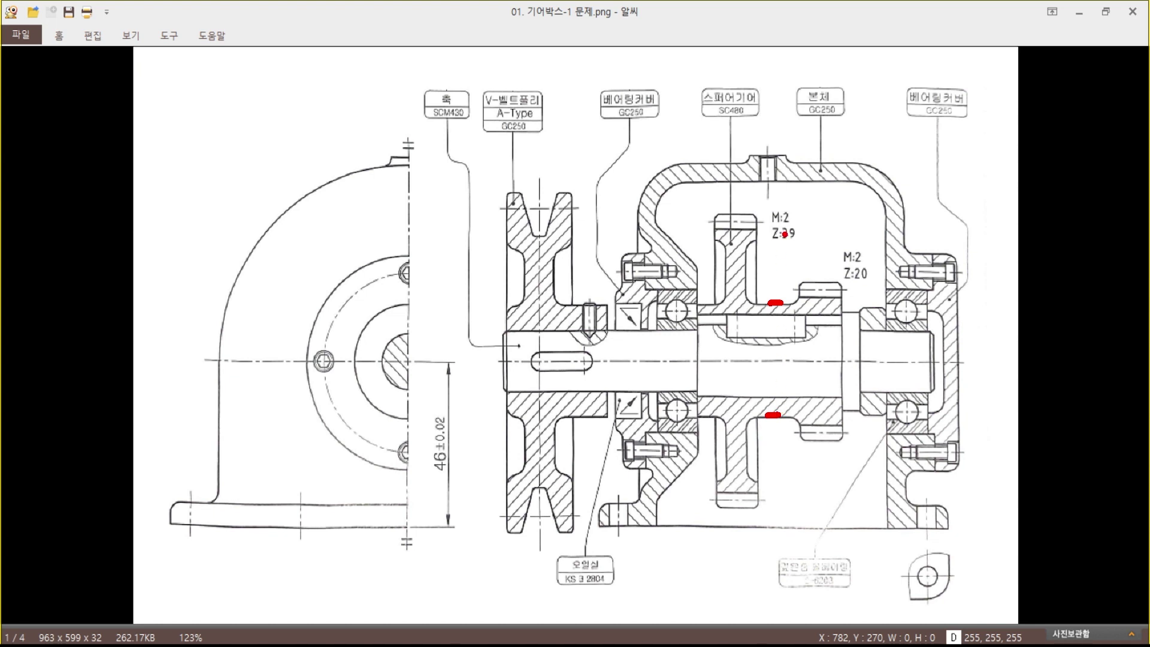
pyautogui.press('Escape')
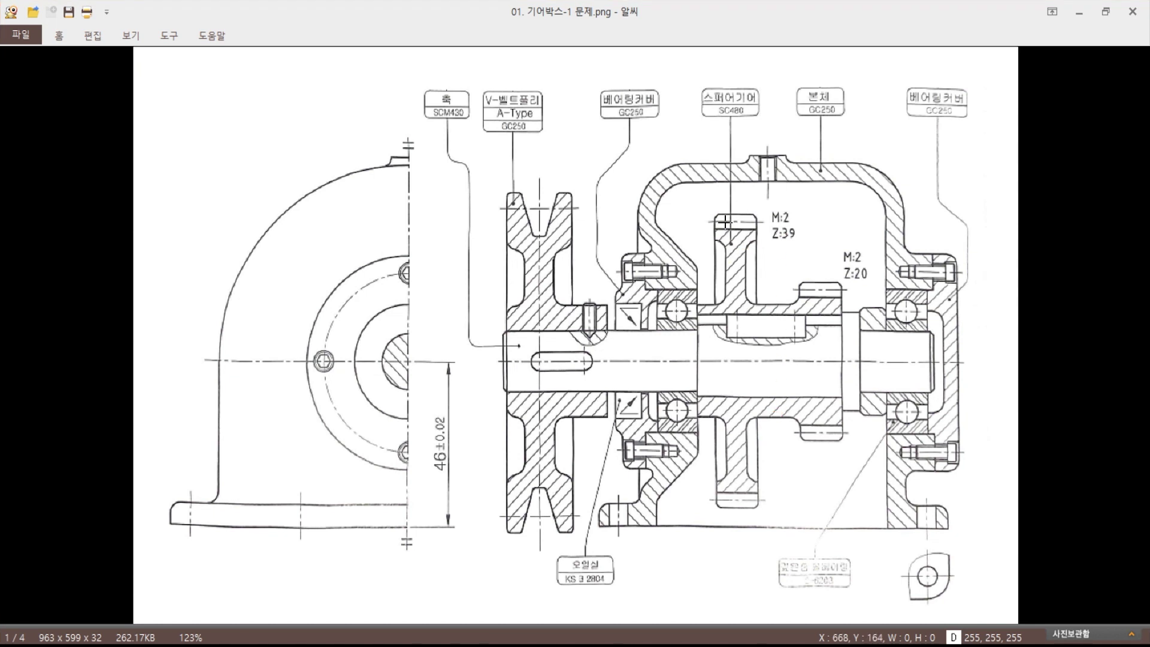
# - Close the image viewer and reopen the gearbox image 01. 기어박스-1 문제 from the 01. 기어박스-1 folder, minimizing the folder window
pyautogui.hotkey('alt', 'Tab')
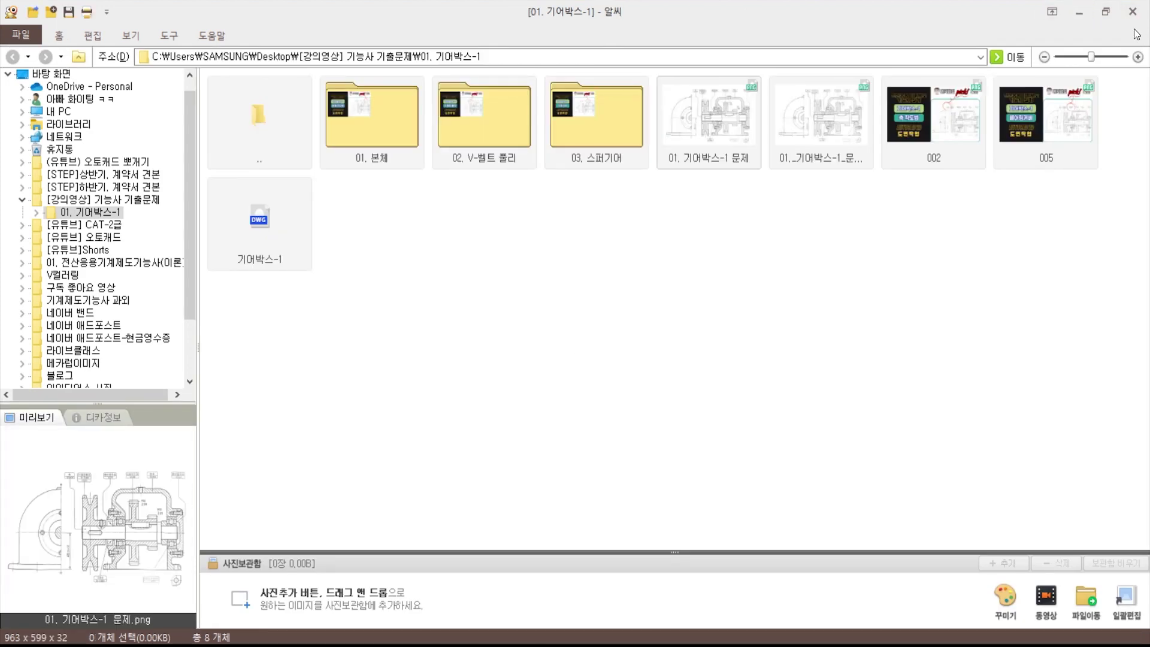
pyautogui.click(1133, 13)
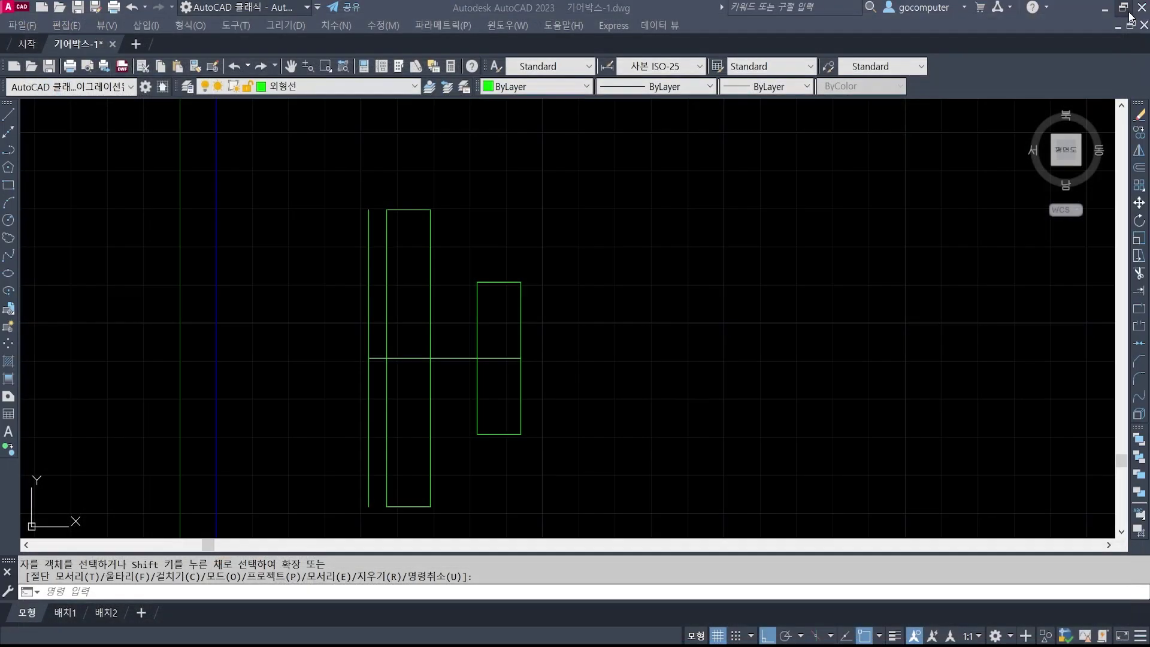
pyautogui.hotkey('alt', 'Tab')
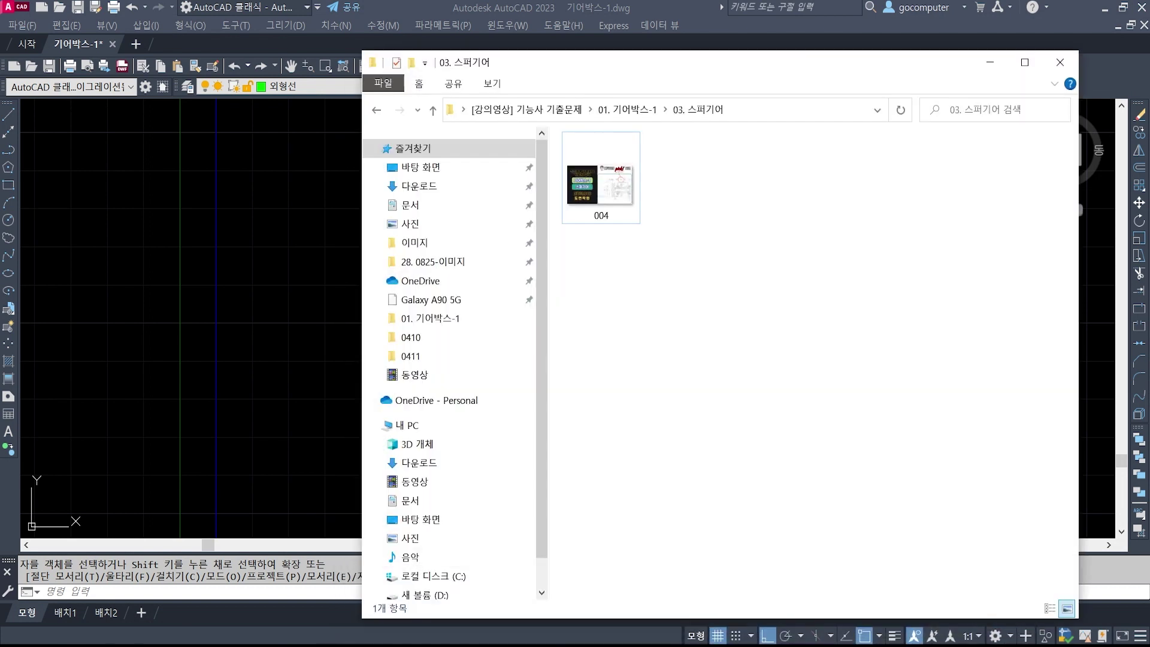
pyautogui.click(371, 107)
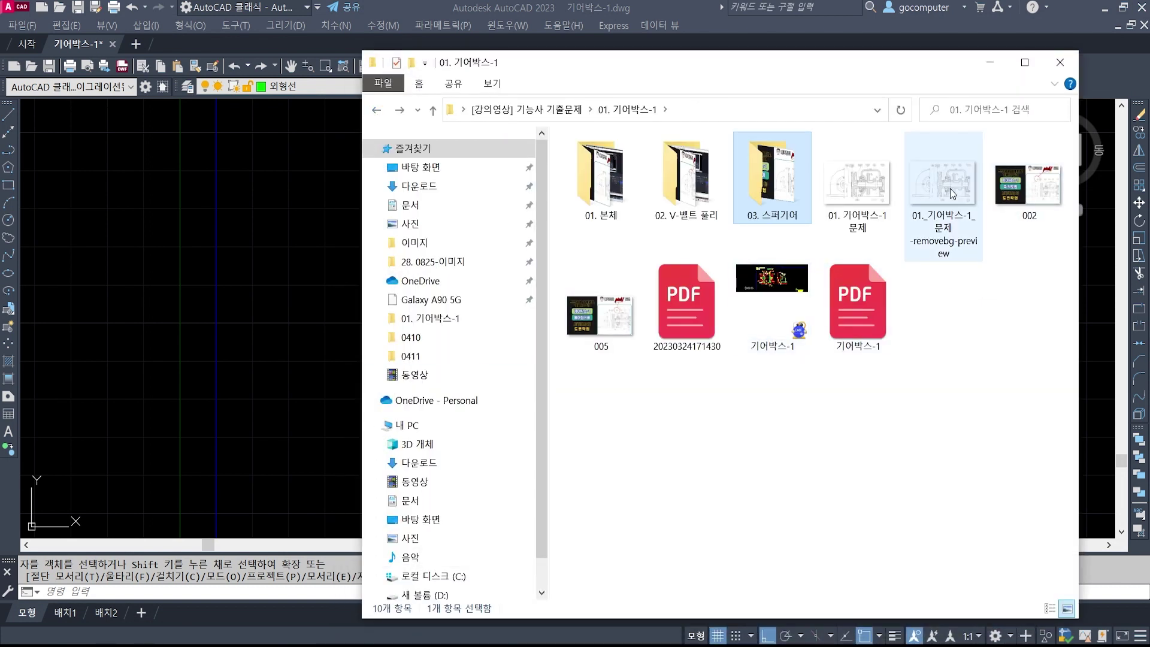
pyautogui.click(863, 192)
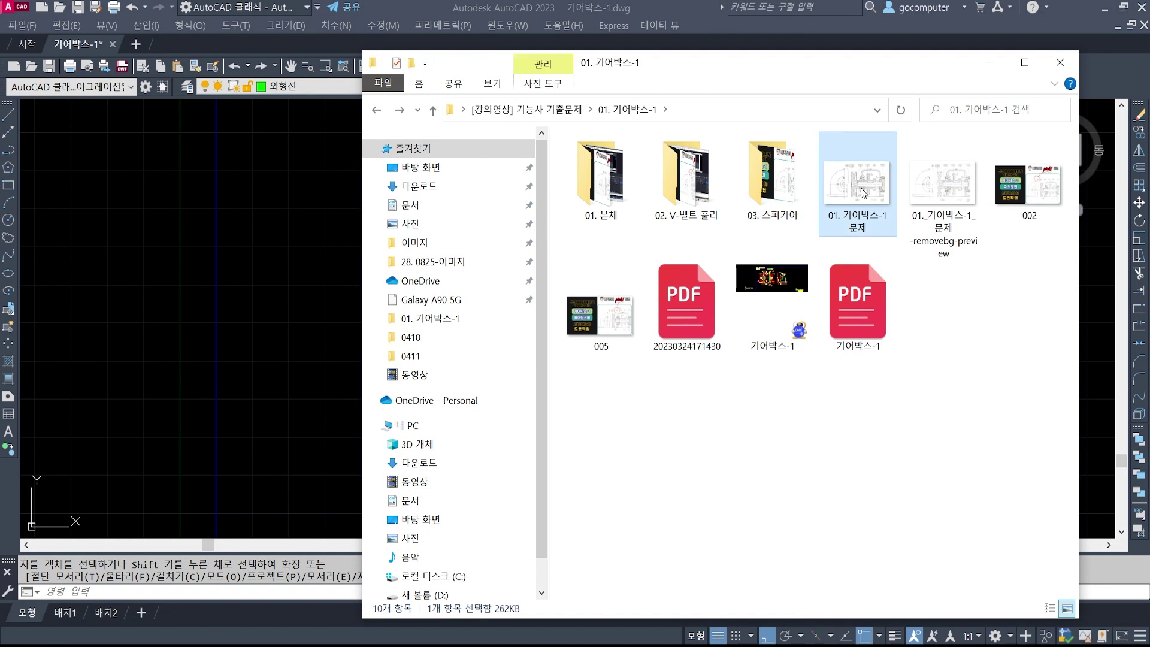
pyautogui.click(990, 62)
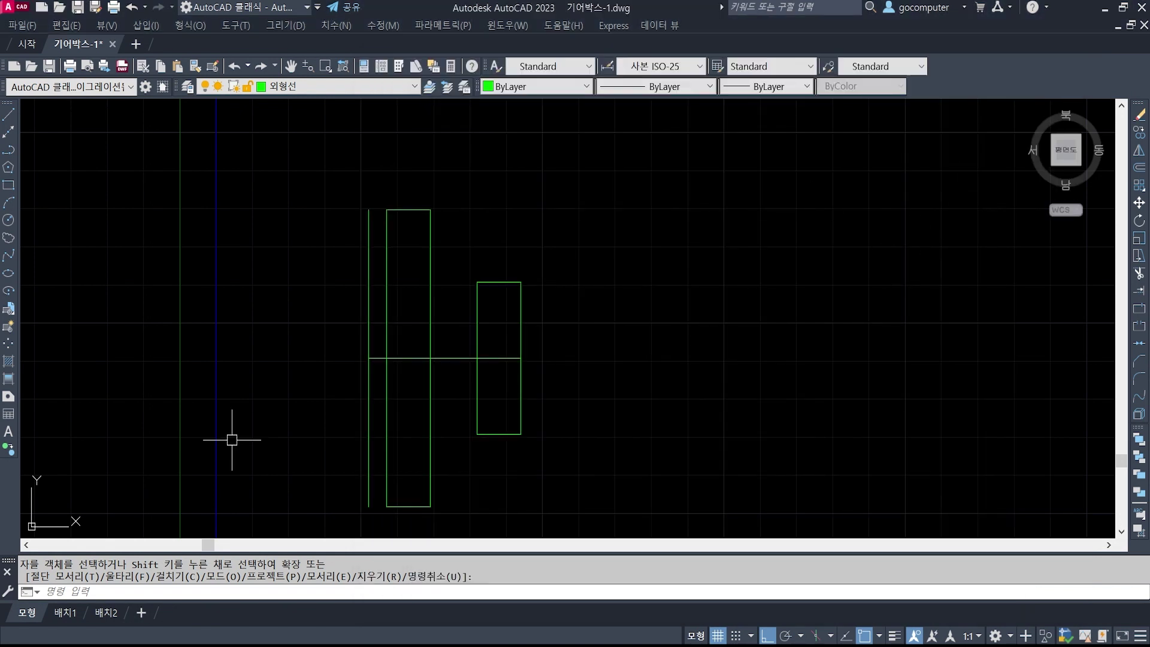
pyautogui.moveTo(134, 645)
pyautogui.click(135, 599)
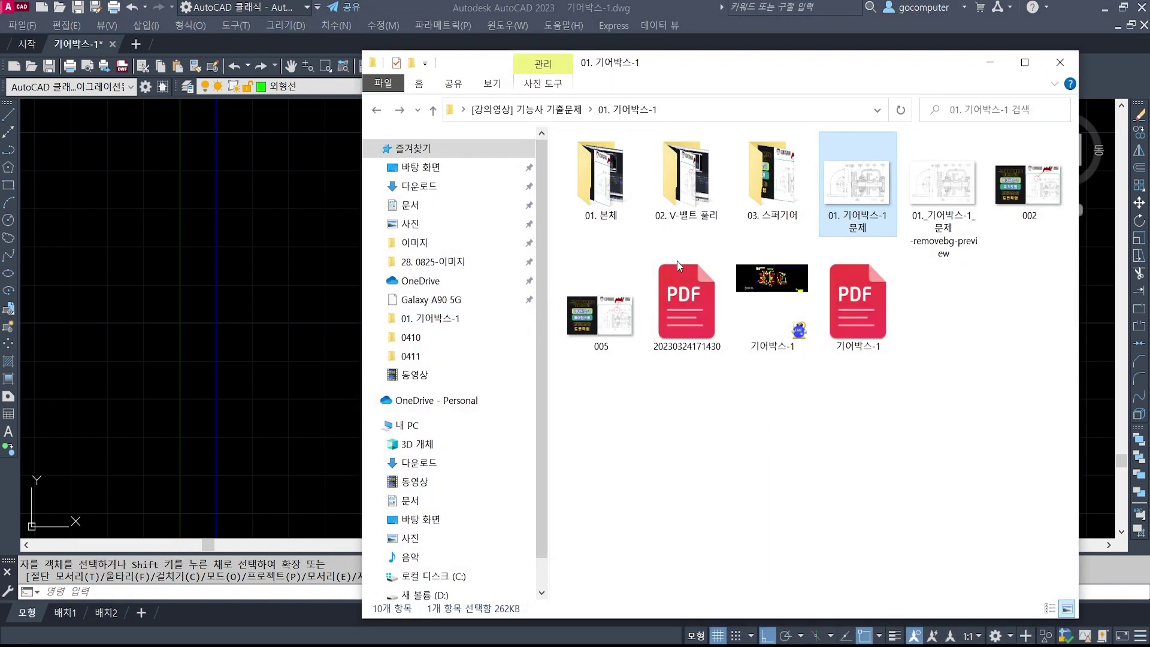
pyautogui.doubleClick(849, 199)
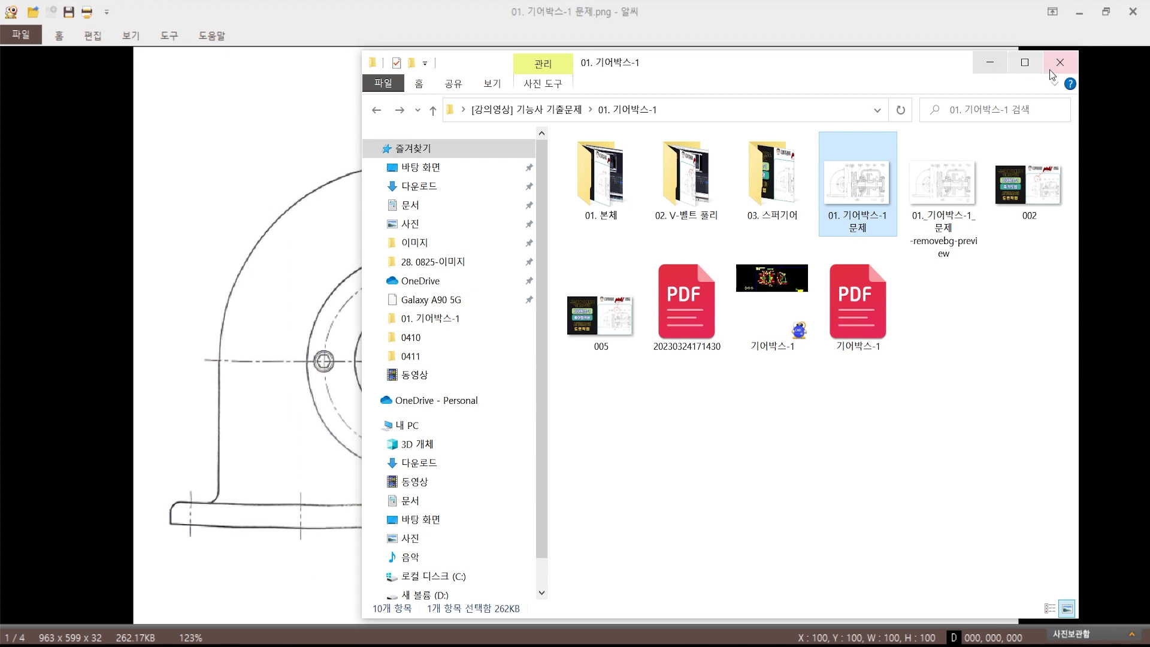
pyautogui.click(999, 70)
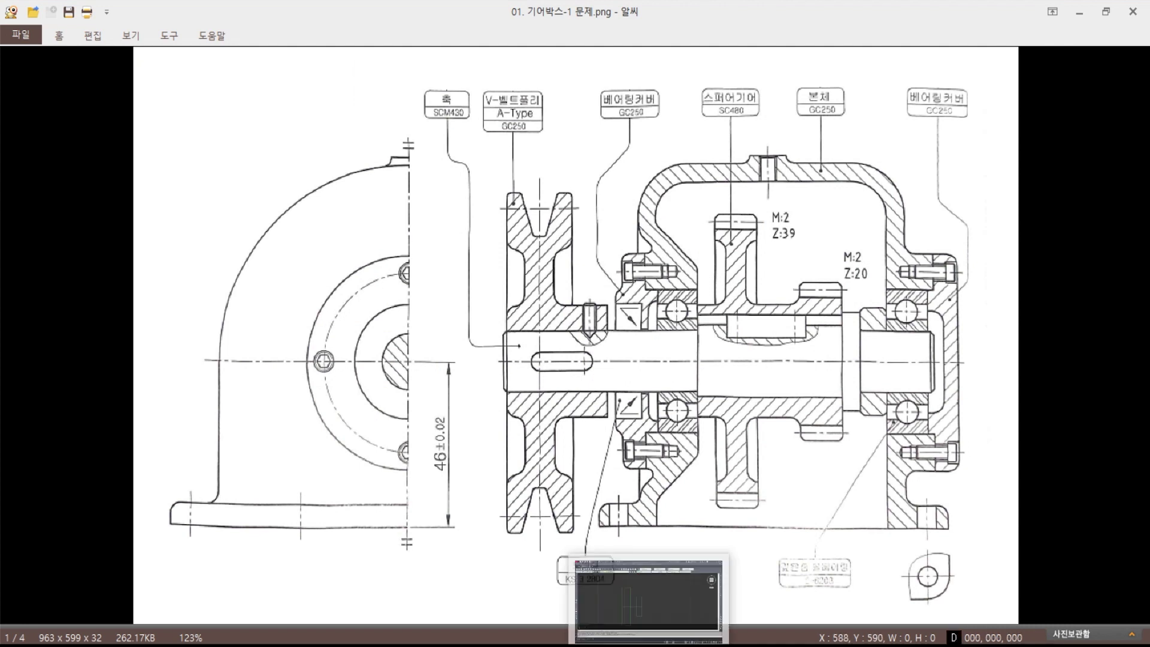
# - Back in AutoCAD, offset the horizontal centre line 31/2 mm up and down for the hub's outer edges
pyautogui.click(659, 593)
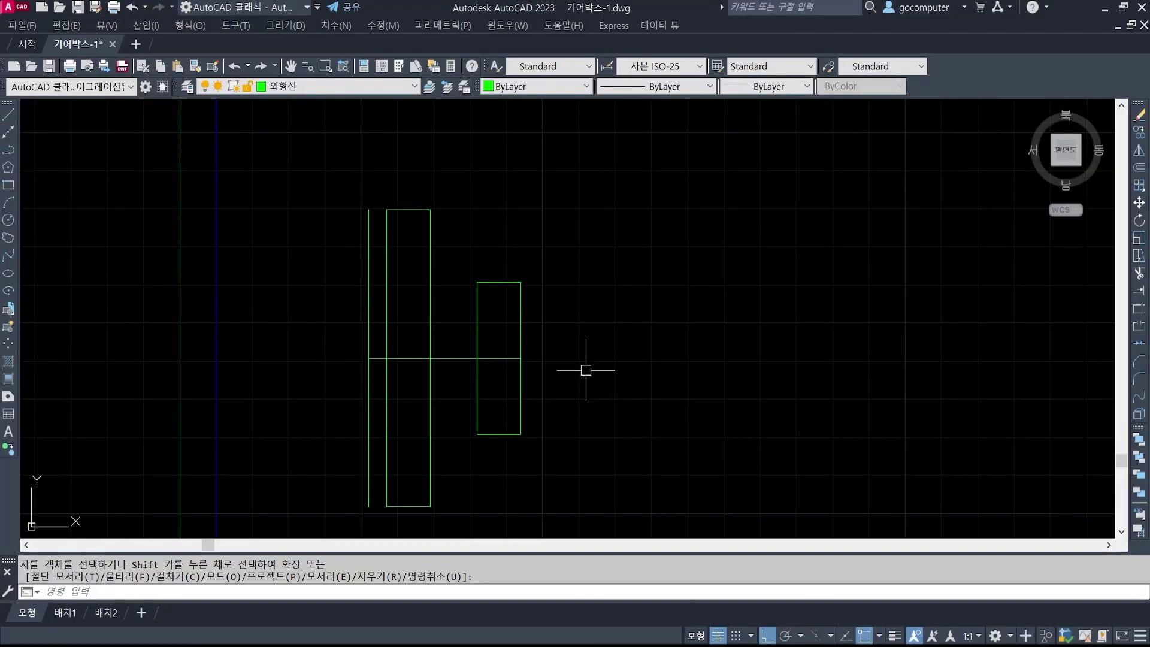
pyautogui.write('o')
pyautogui.press('Return')
pyautogui.write('31/')
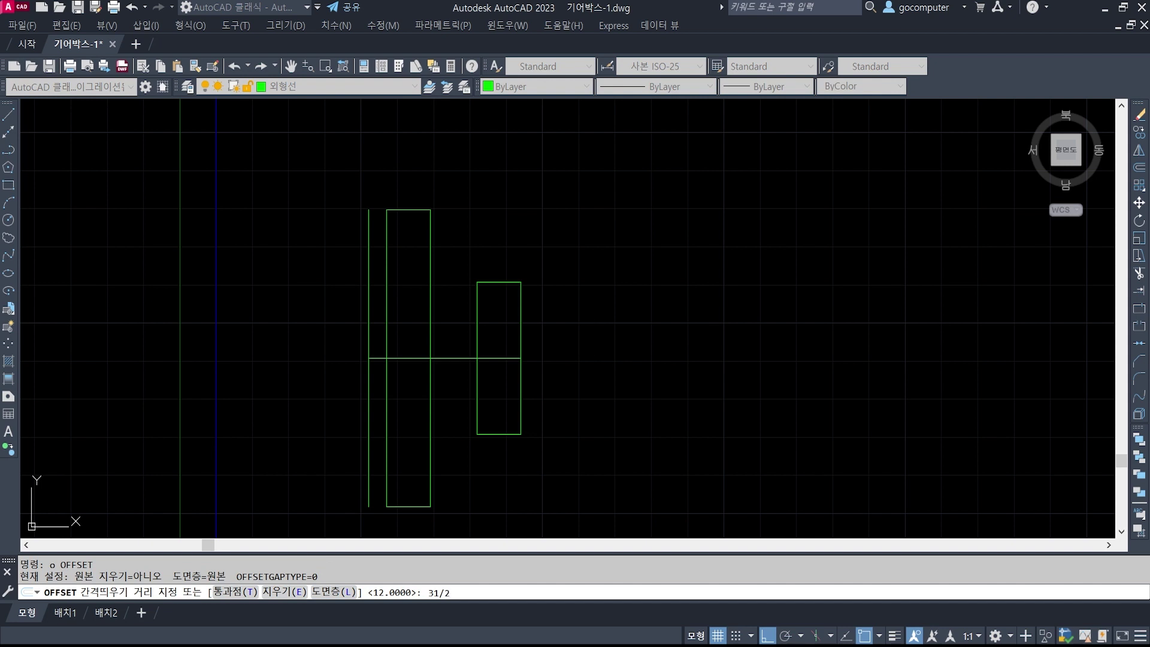
pyautogui.write('2')
pyautogui.press('Return')
pyautogui.click(448, 356)
pyautogui.click(457, 321)
pyautogui.click(450, 355)
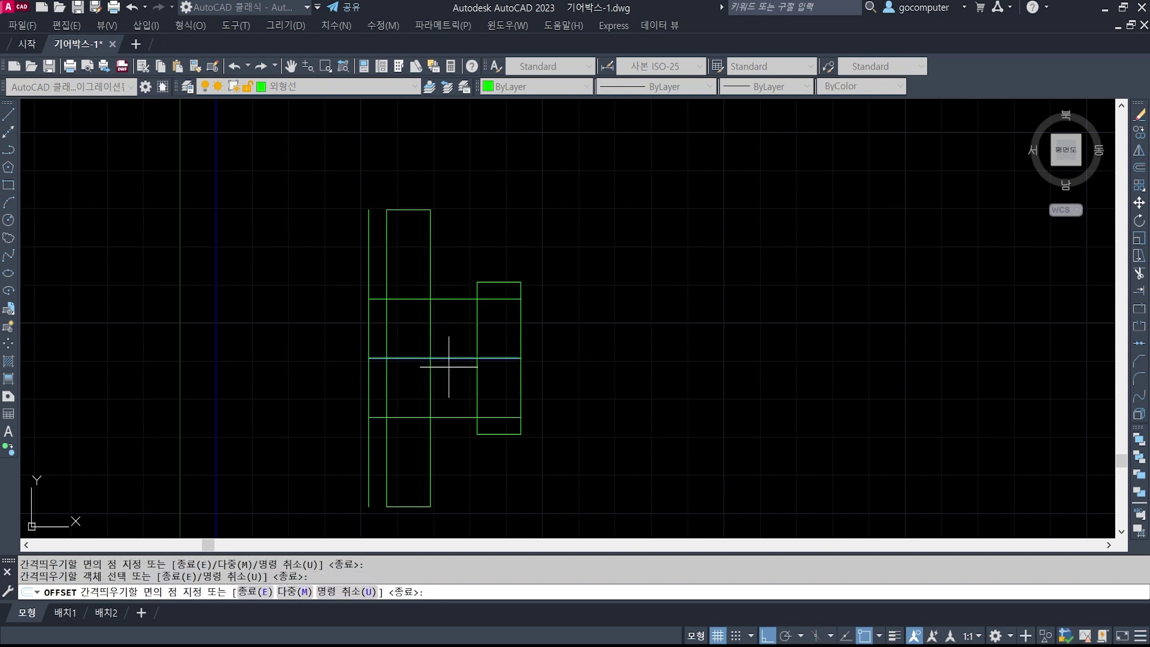
pyautogui.click(451, 378)
pyautogui.press('Return')
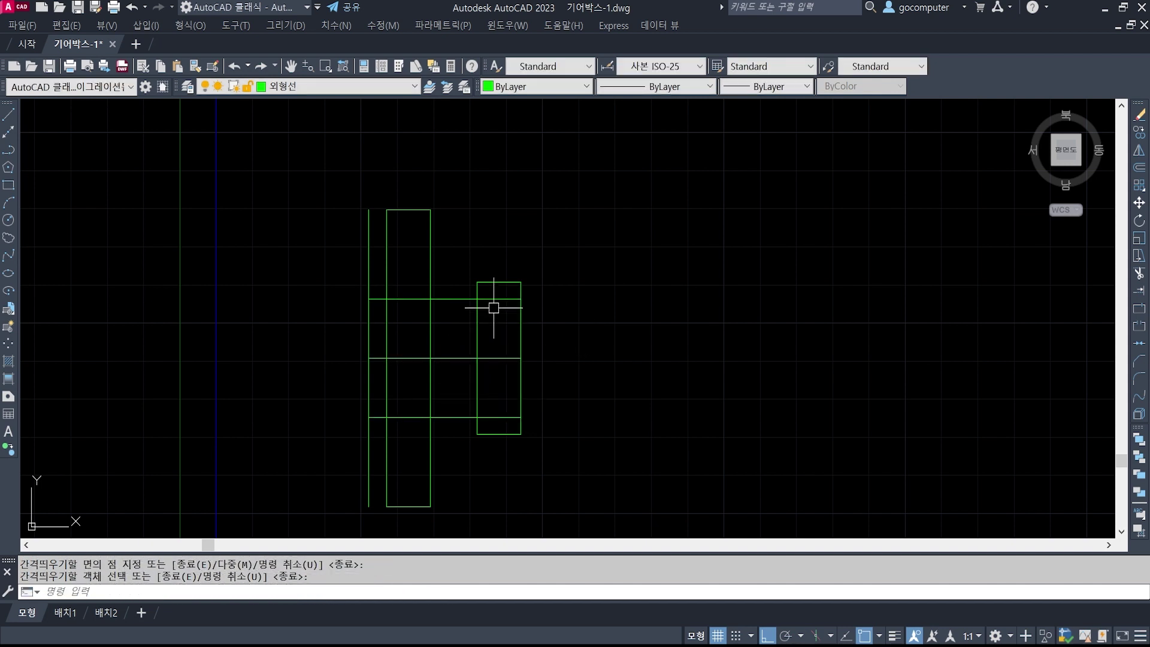
# - Check the gearbox image, and in AutoCAD trim the hub's left face line above and below the hub's outer edges
pyautogui.hotkey('alt', 'Tab')
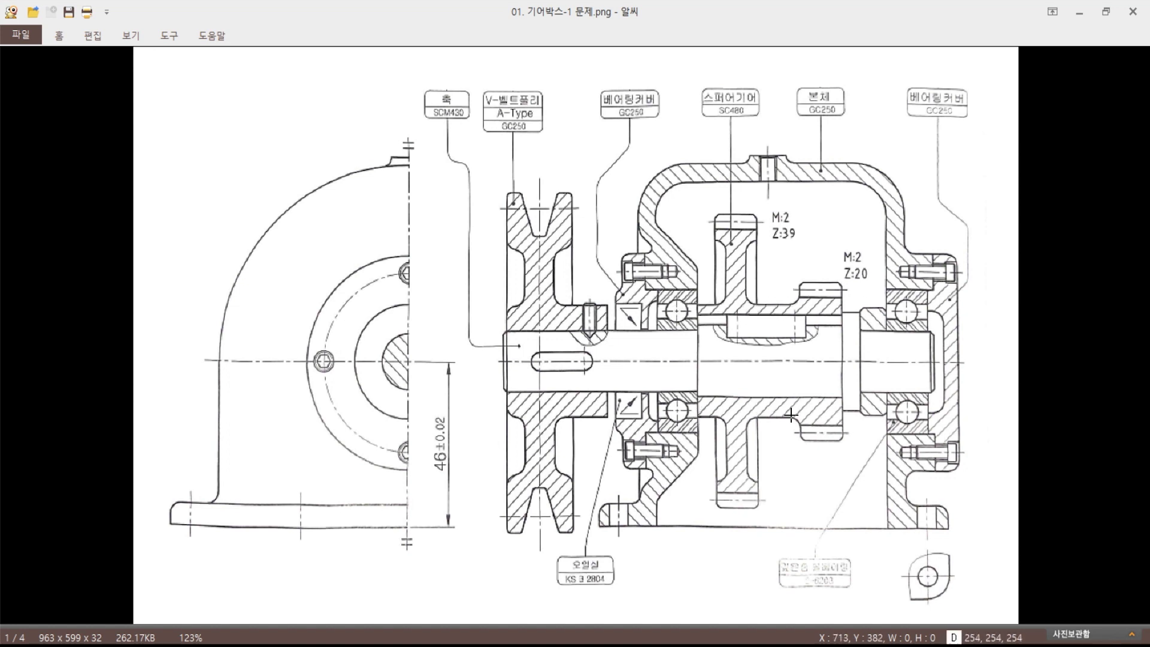
pyautogui.hotkey('alt', 'Tab')
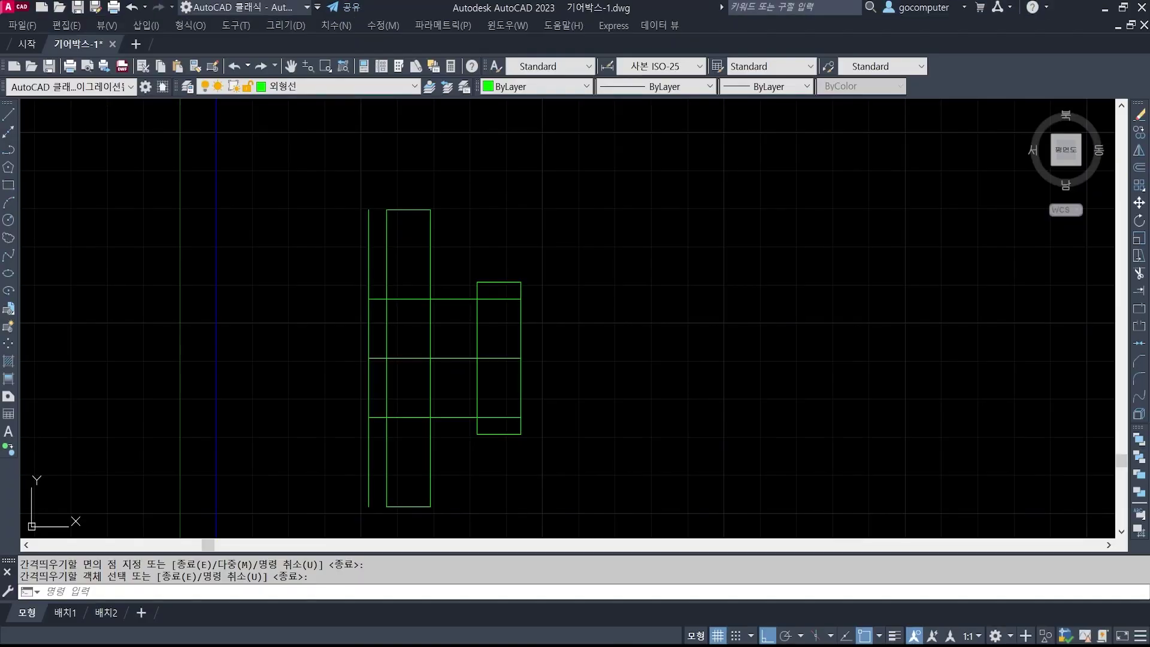
pyautogui.write('tr')
pyautogui.press('Return')
pyautogui.click(452, 416)
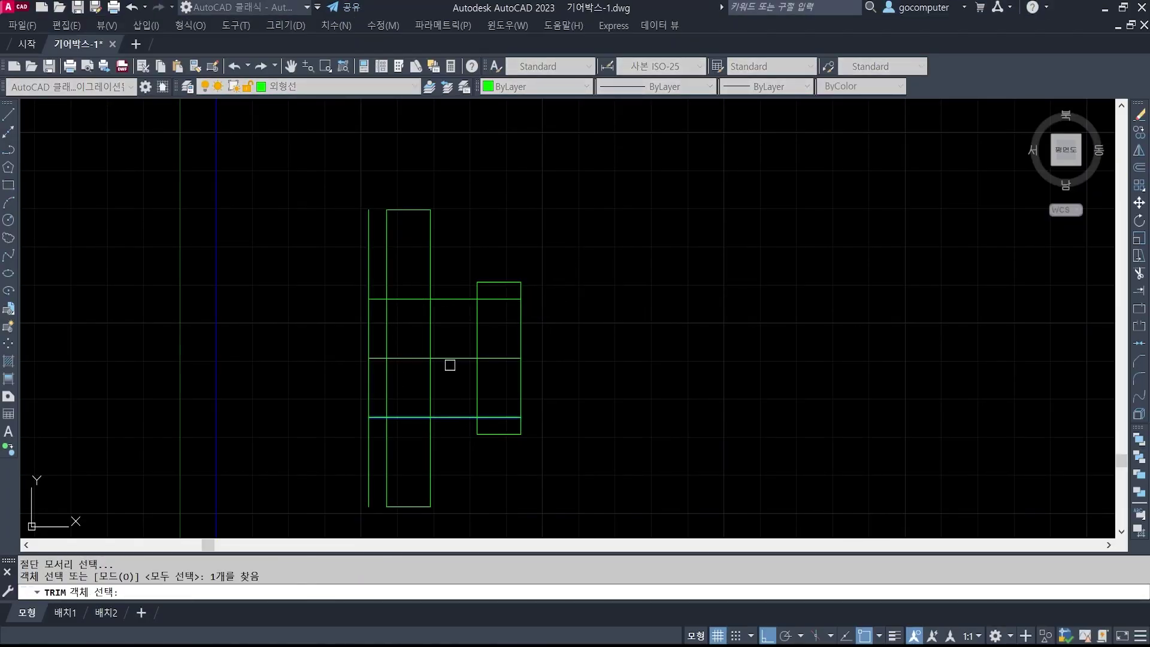
pyautogui.click(452, 298)
pyautogui.press('Return')
pyautogui.click(368, 270)
pyautogui.click(368, 437)
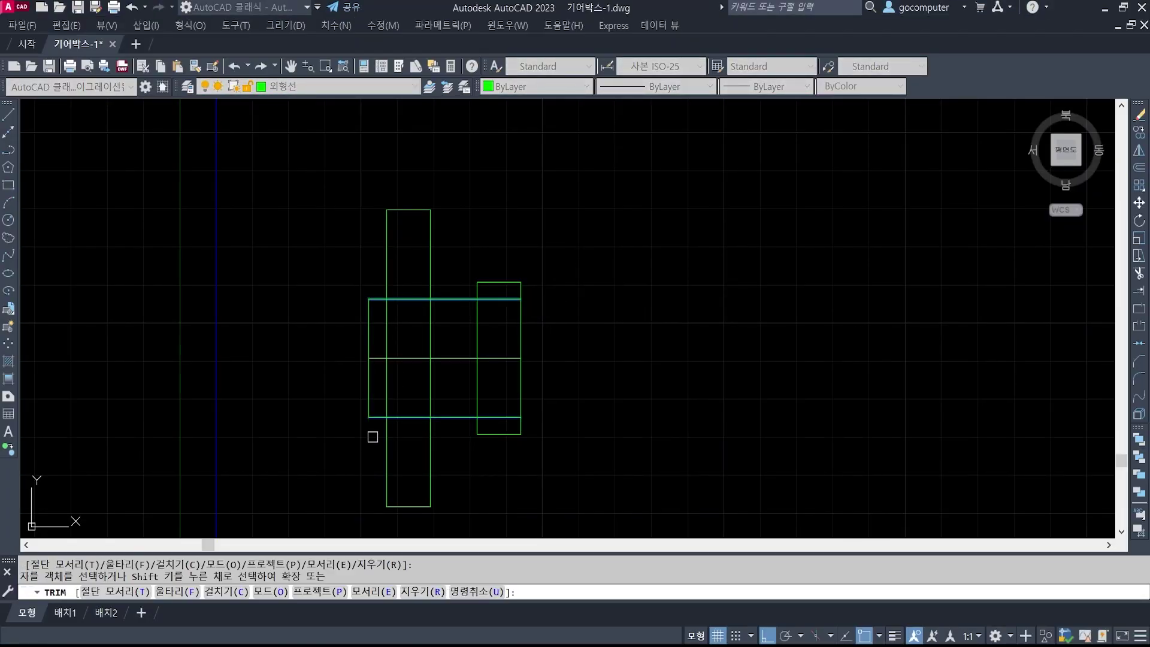
pyautogui.press('Return')
# - Using the faces of both gears as cutting edges, trim the hub's upper and lower edges inside the gears
pyautogui.press('Return')
pyautogui.click(429, 385)
pyautogui.click(387, 398)
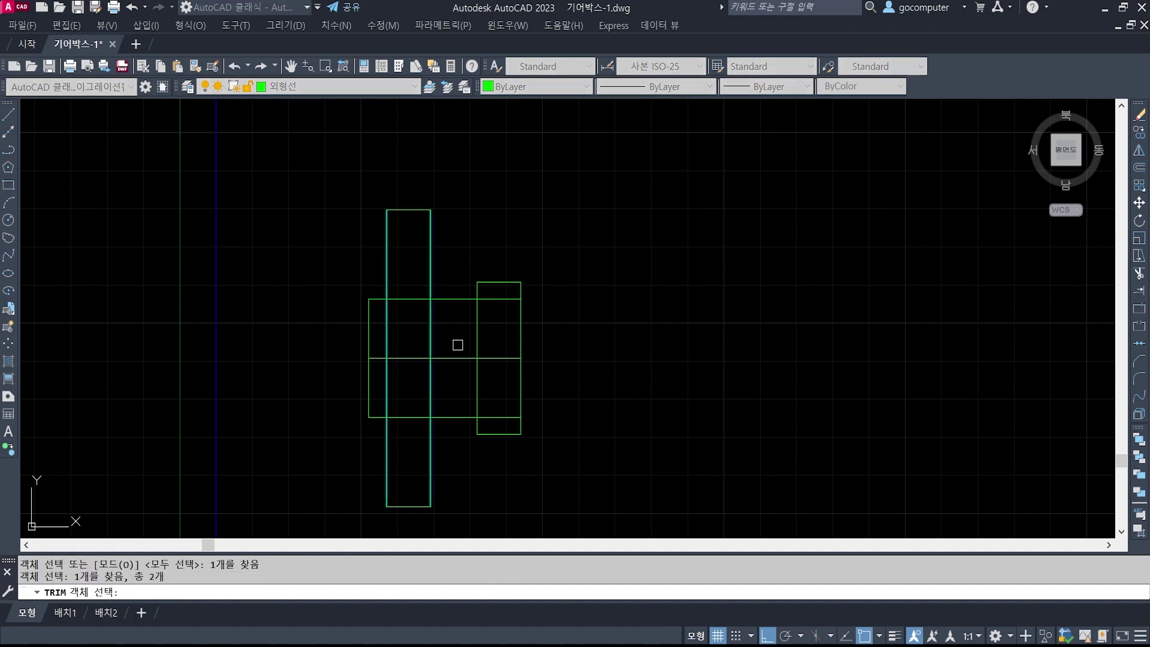
pyautogui.click(476, 322)
pyautogui.press('Return')
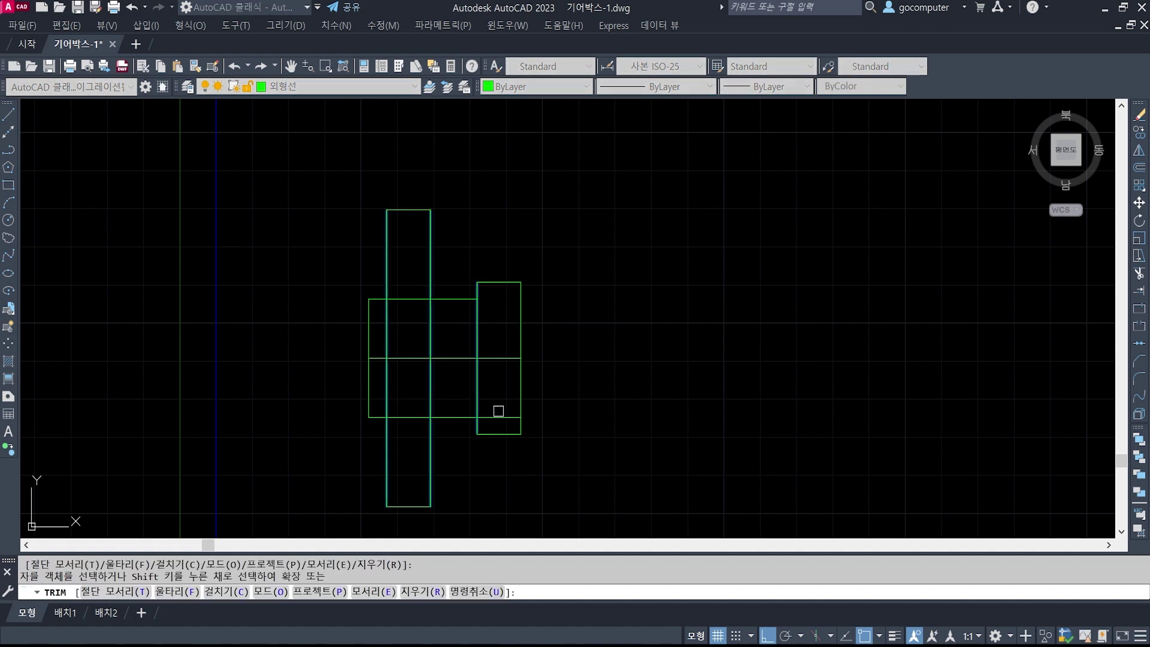
pyautogui.click(428, 391)
pyautogui.click(414, 418)
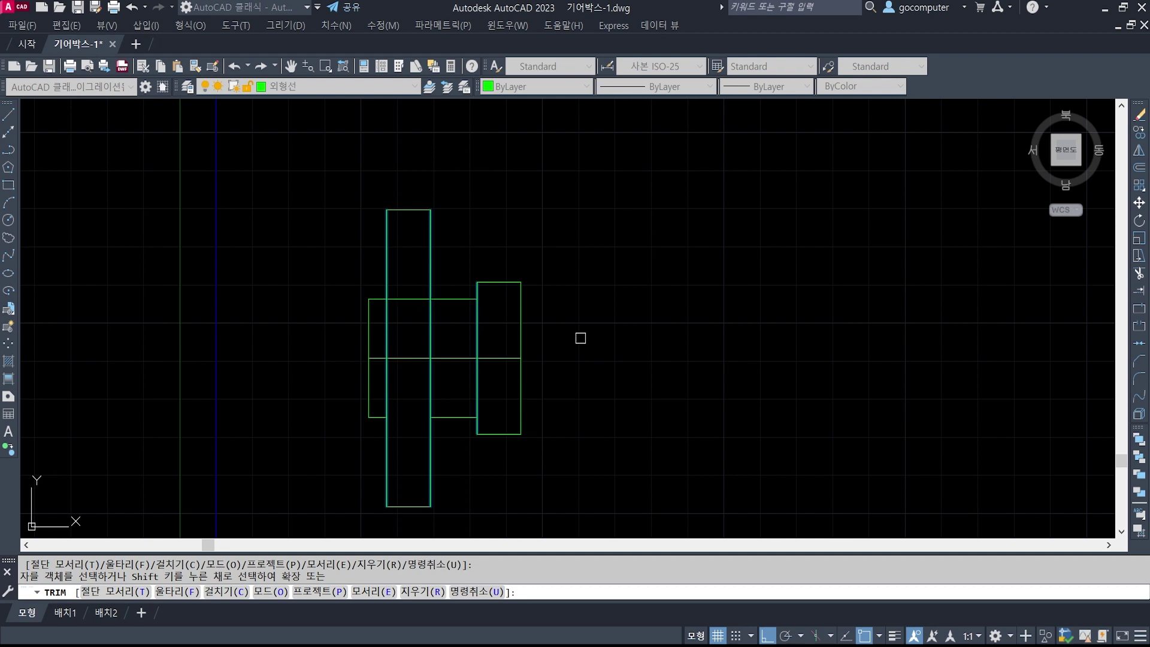
pyautogui.click(400, 291)
pyautogui.press('t')
pyautogui.press('Return')
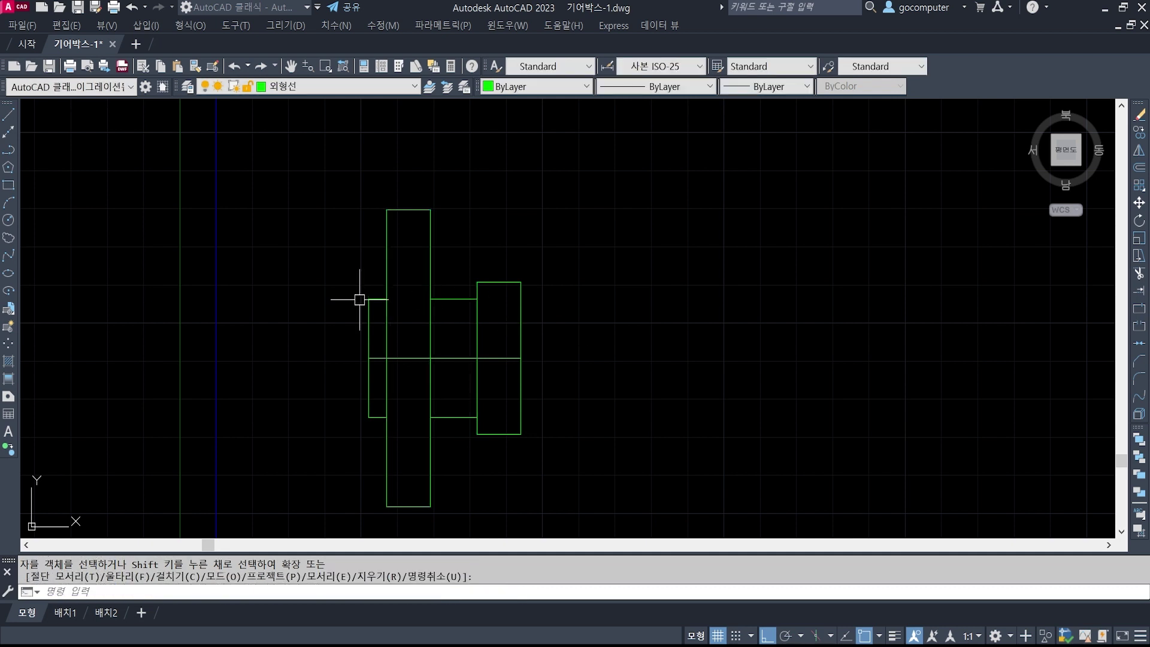
# - Using the hub's upper and lower edges as boundaries, trim both gears' face lines crossing the inside of the hub
pyautogui.click(341, 278)
pyautogui.click(515, 338)
pyautogui.click(352, 399)
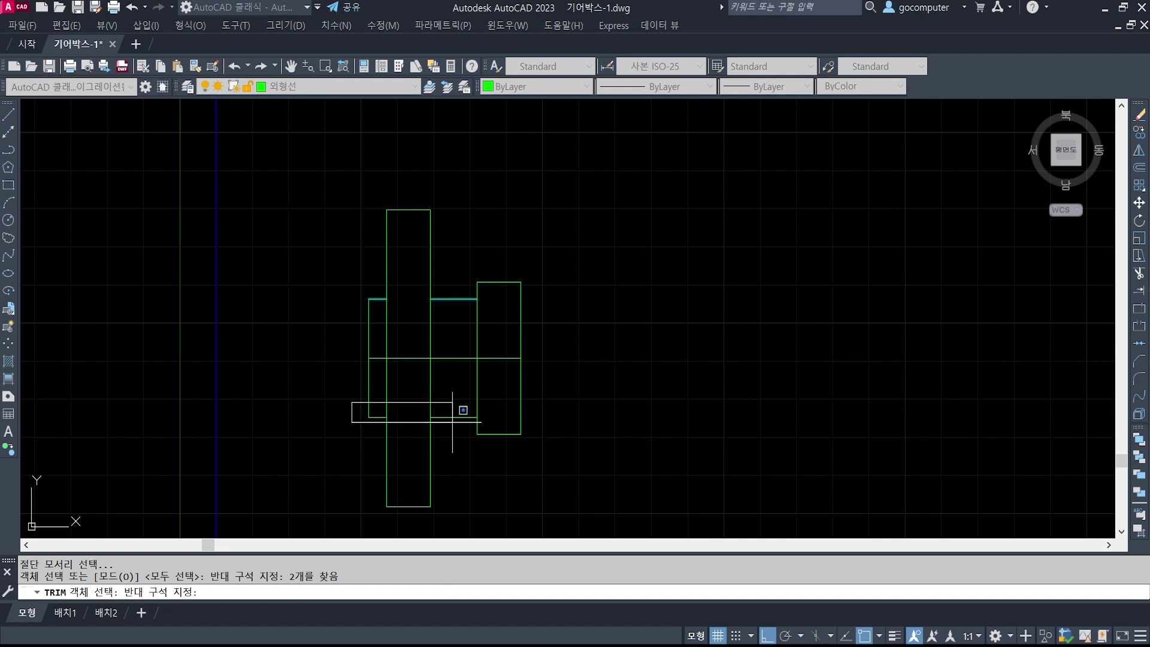
pyautogui.click(482, 420)
pyautogui.press('Return')
pyautogui.click(430, 383)
pyautogui.click(388, 380)
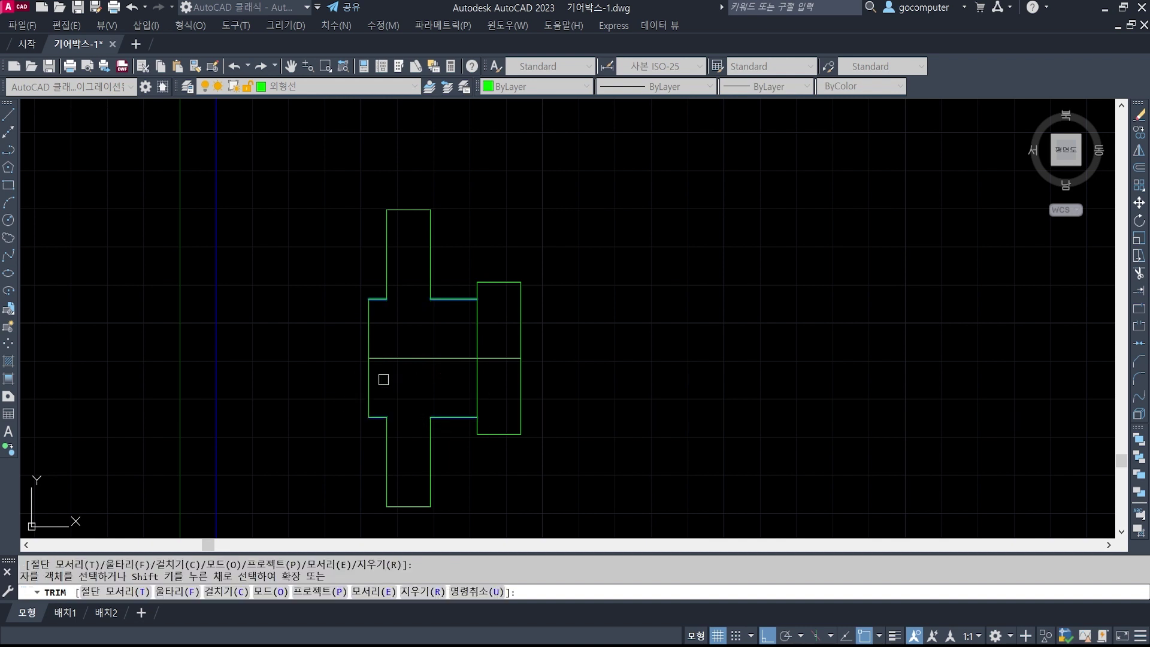
pyautogui.click(520, 356)
pyautogui.click(477, 322)
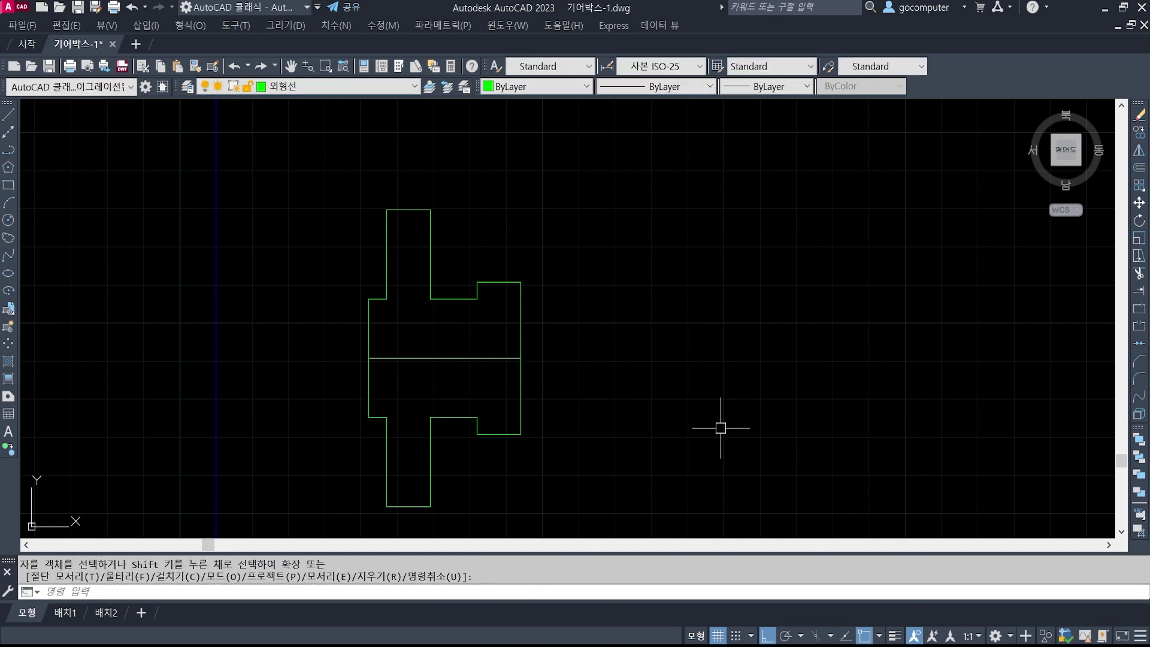
# - Switch to the gearbox image and mark the large gear's tip, pitch and root lines and its M:2 label, clearing the markup
pyautogui.hotkey('alt', 'Tab')
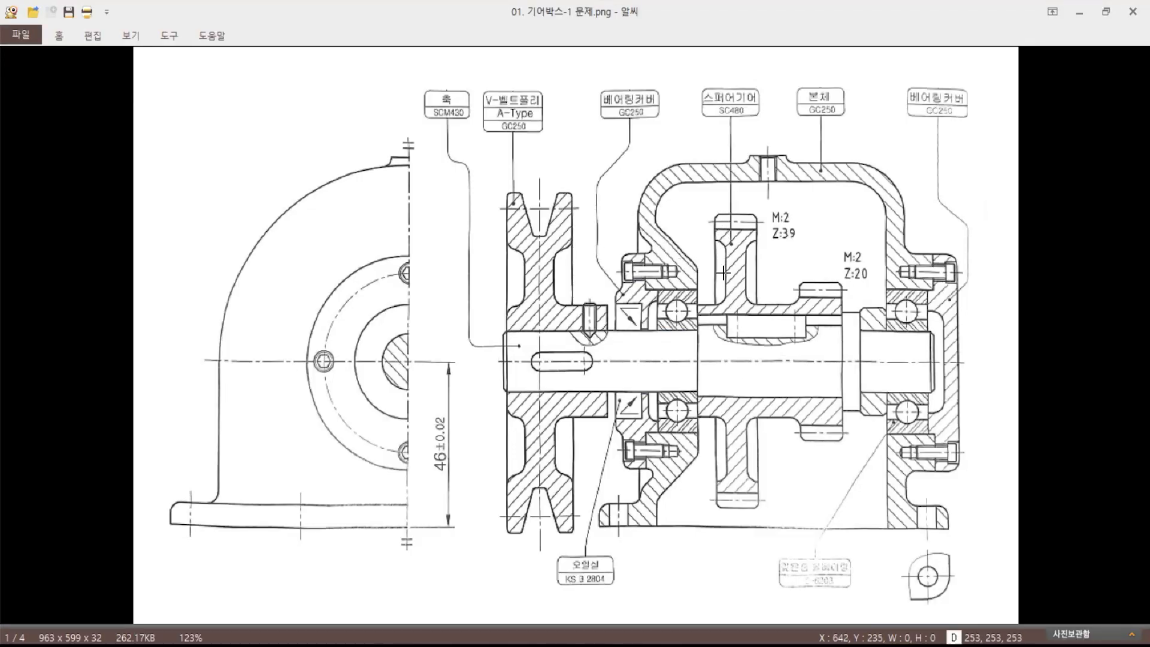
pyautogui.click(713, 242)
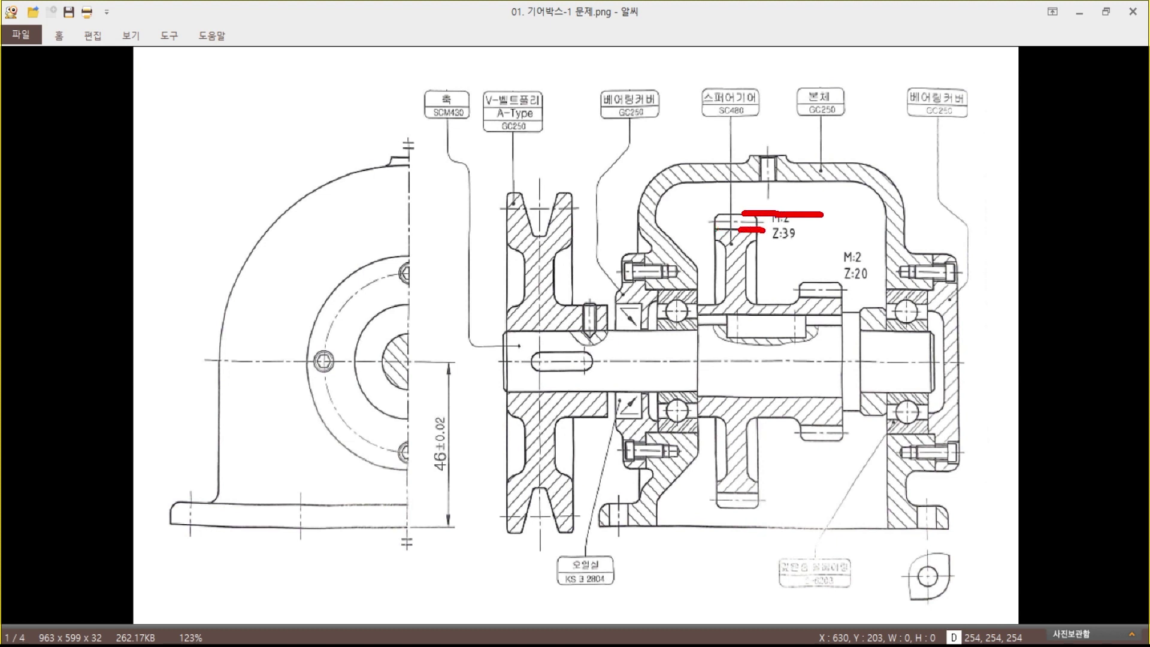
pyautogui.moveTo(764, 230); pyautogui.dragTo(829, 232)
pyautogui.press('Escape')
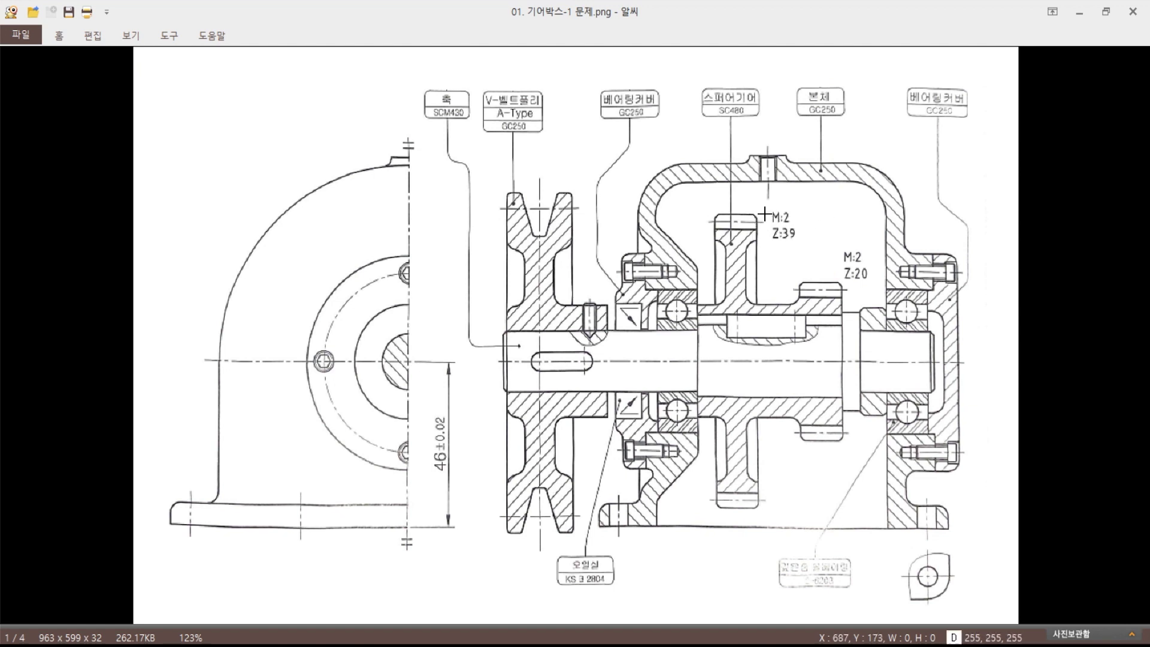
pyautogui.hotkey('ctrl', '2')
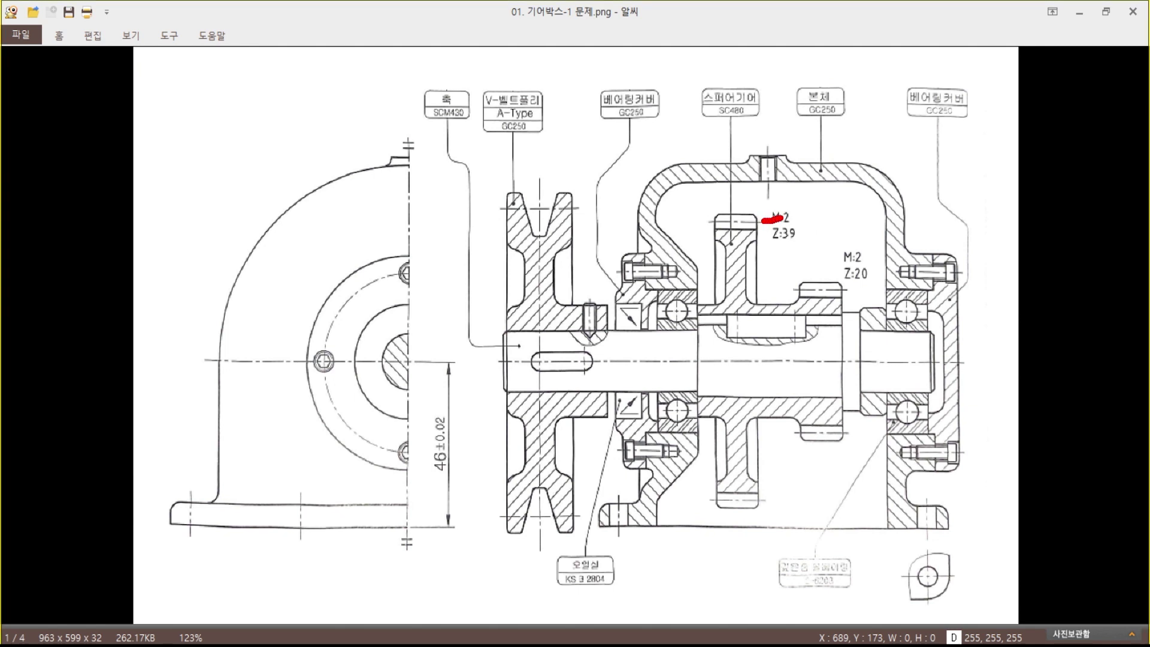
pyautogui.press('Escape')
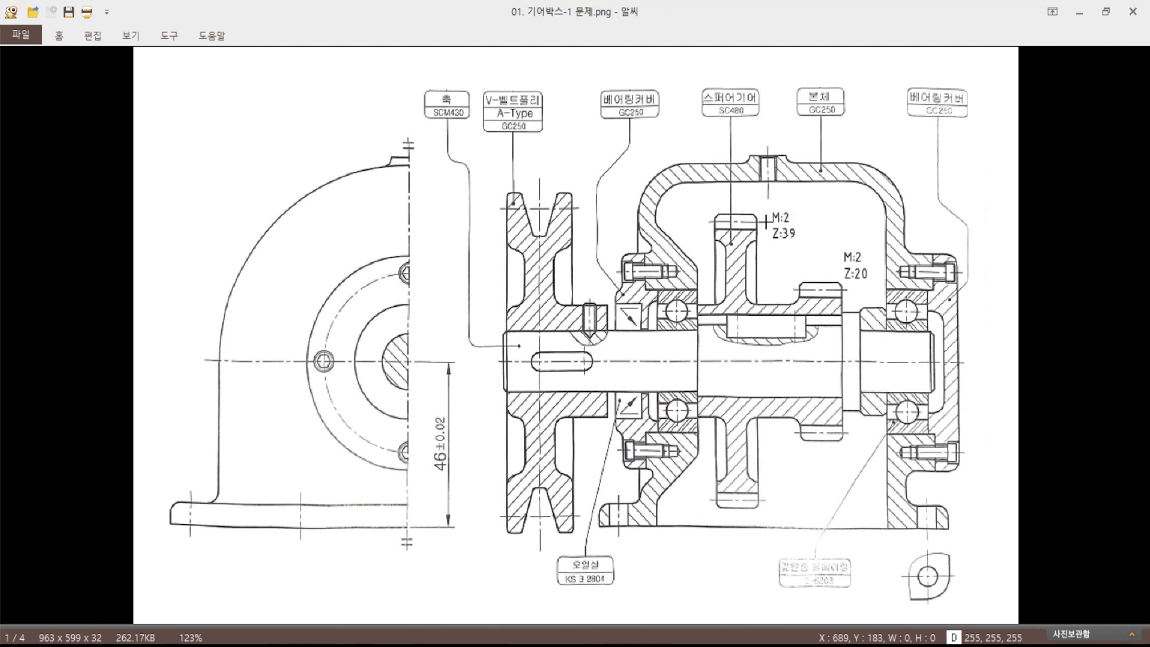
pyautogui.hotkey('ctrl', '2')
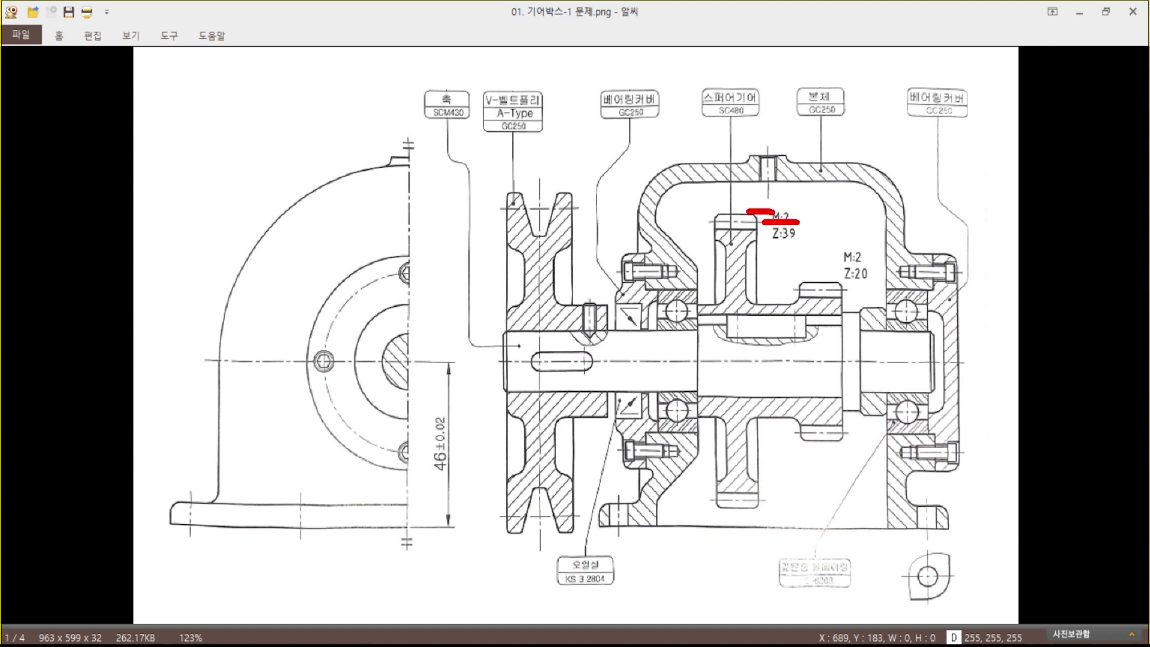
pyautogui.press('Escape')
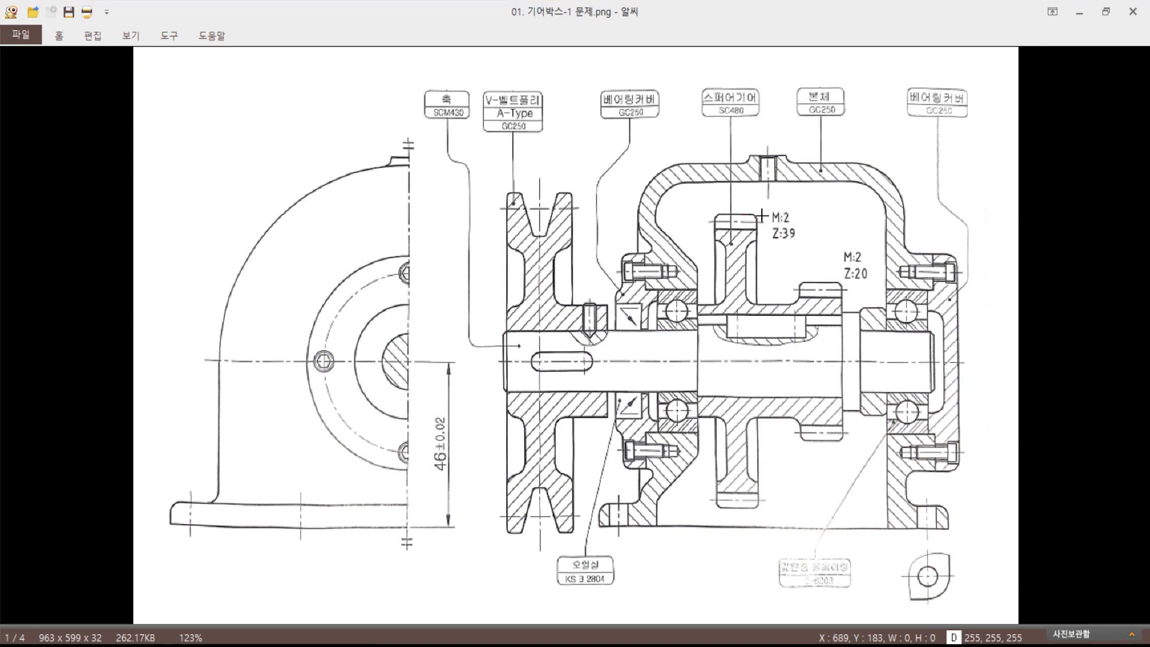
pyautogui.hotkey('ctrl', '2')
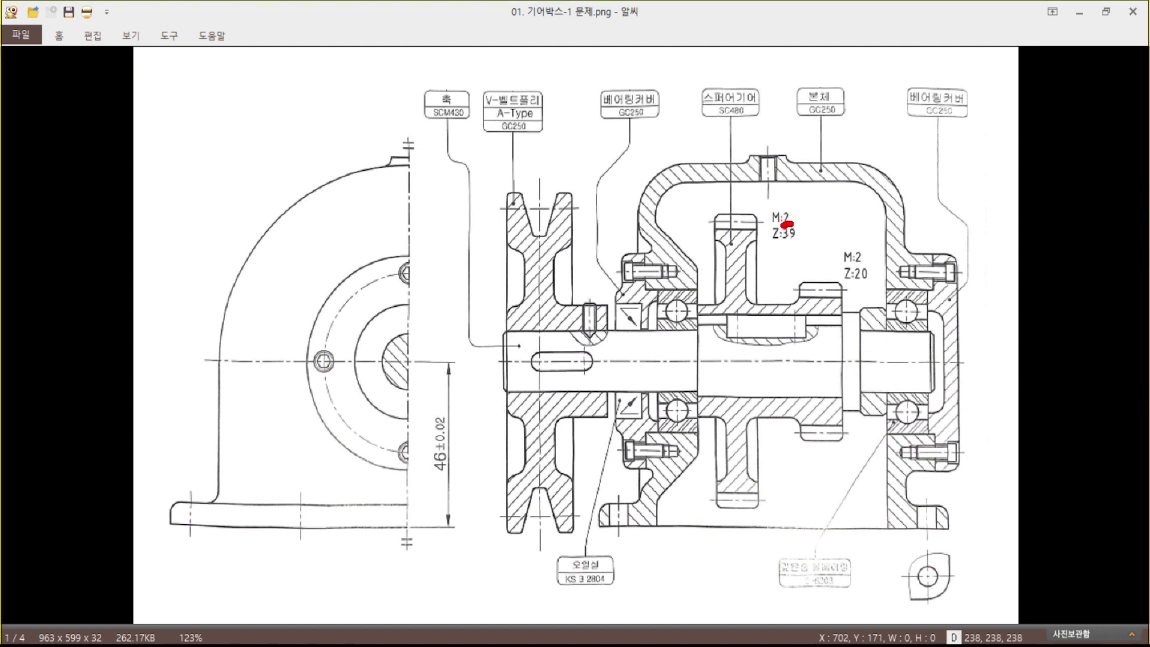
pyautogui.moveTo(786, 224); pyautogui.dragTo(783, 194)
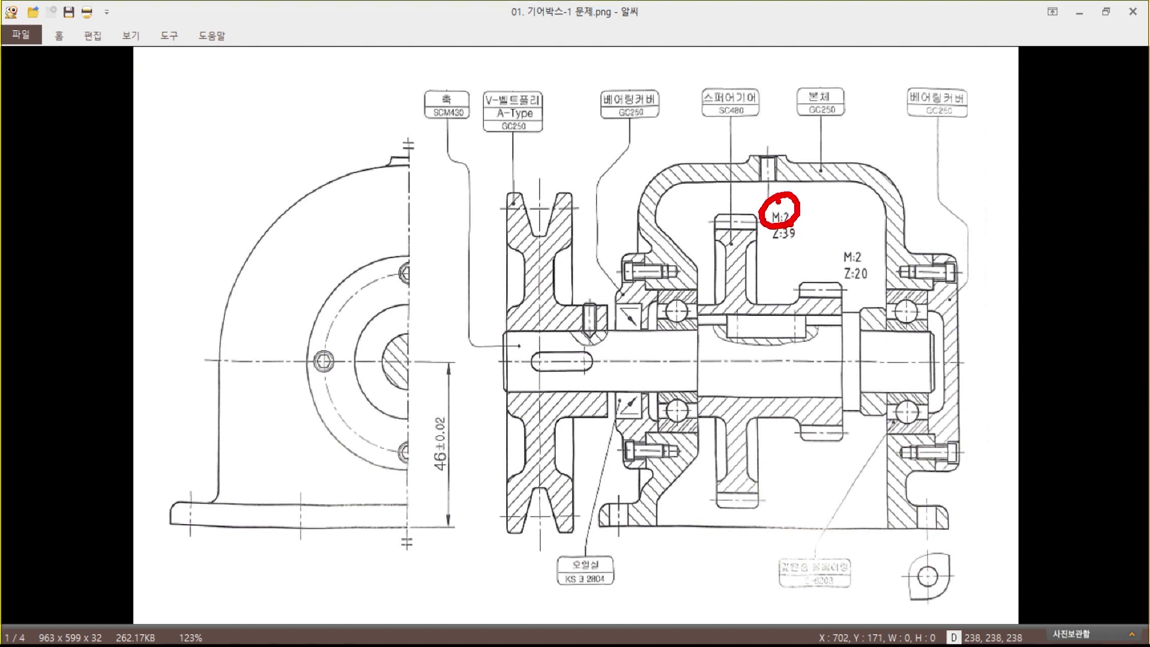
pyautogui.press('Escape')
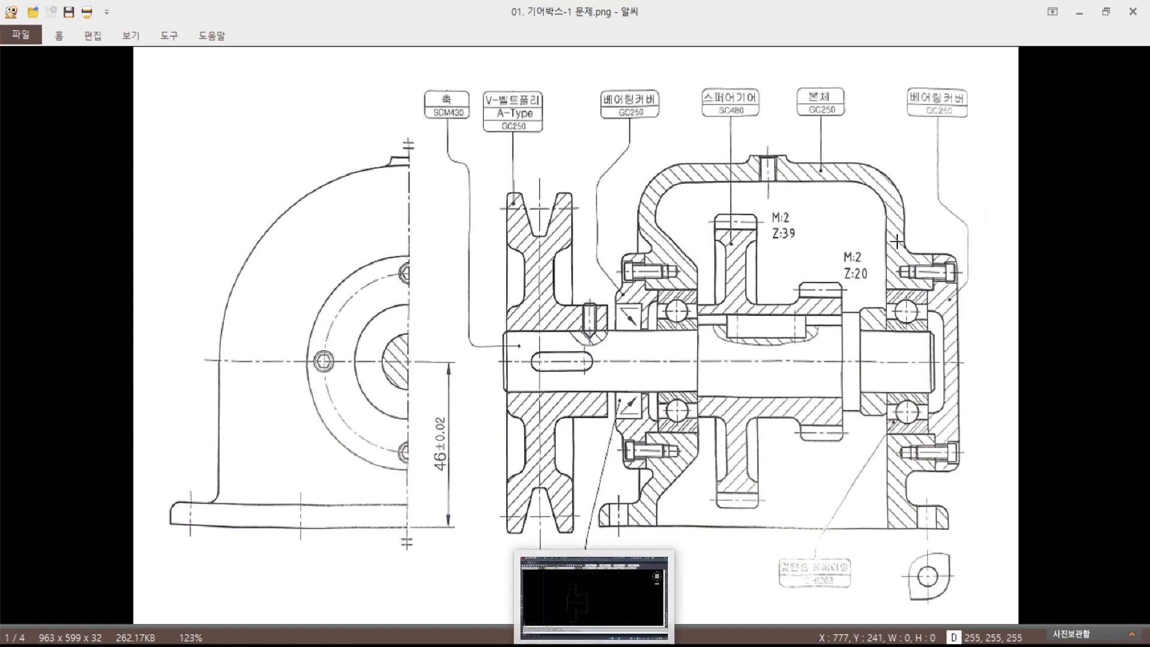
# - Back in AutoCAD, offset the upper and lower lines of both gears 2 mm outward for the tip lines
pyautogui.click(595, 646)
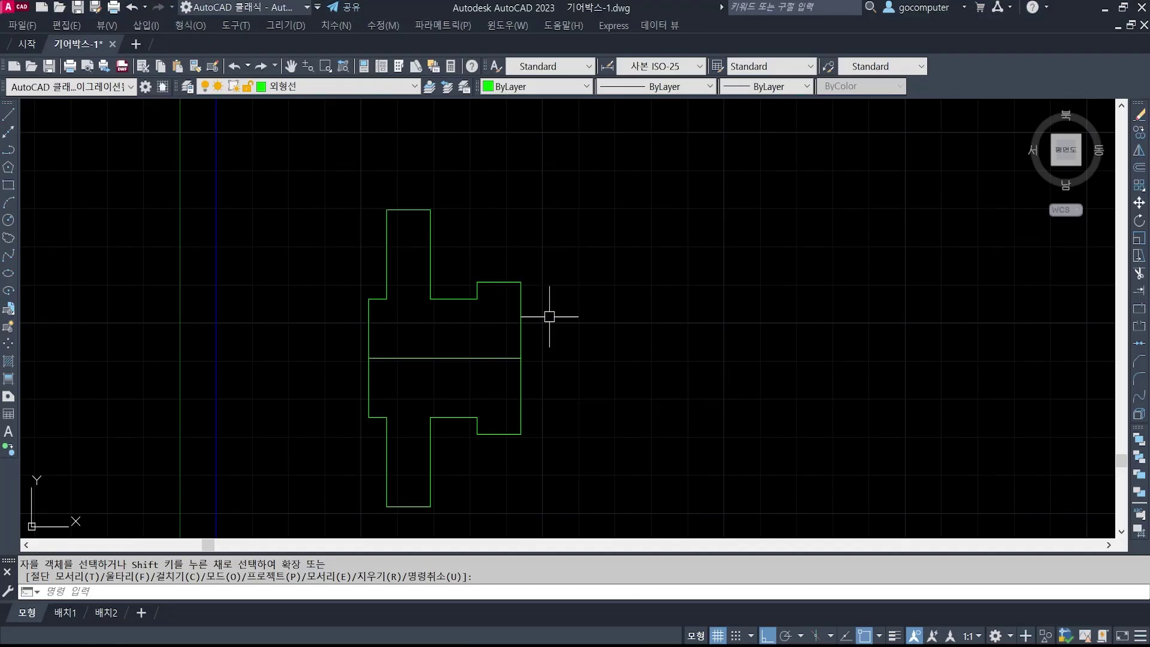
pyautogui.write('o')
pyautogui.press('Return')
pyautogui.write('2')
pyautogui.press('Return')
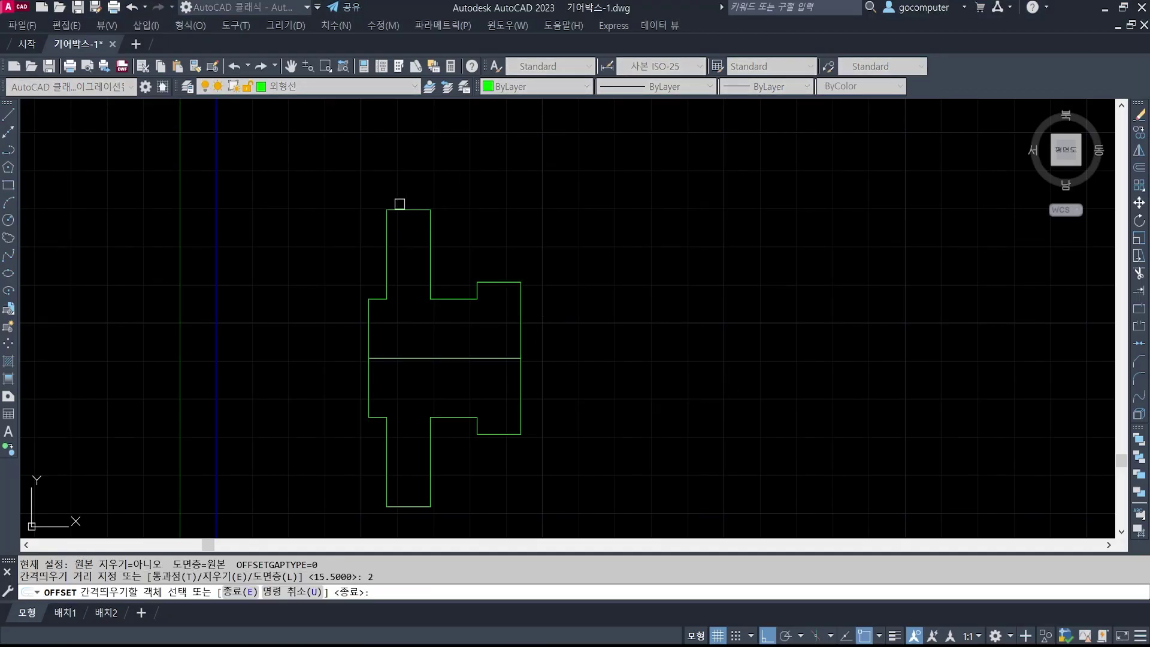
pyautogui.click(401, 209)
pyautogui.click(406, 174)
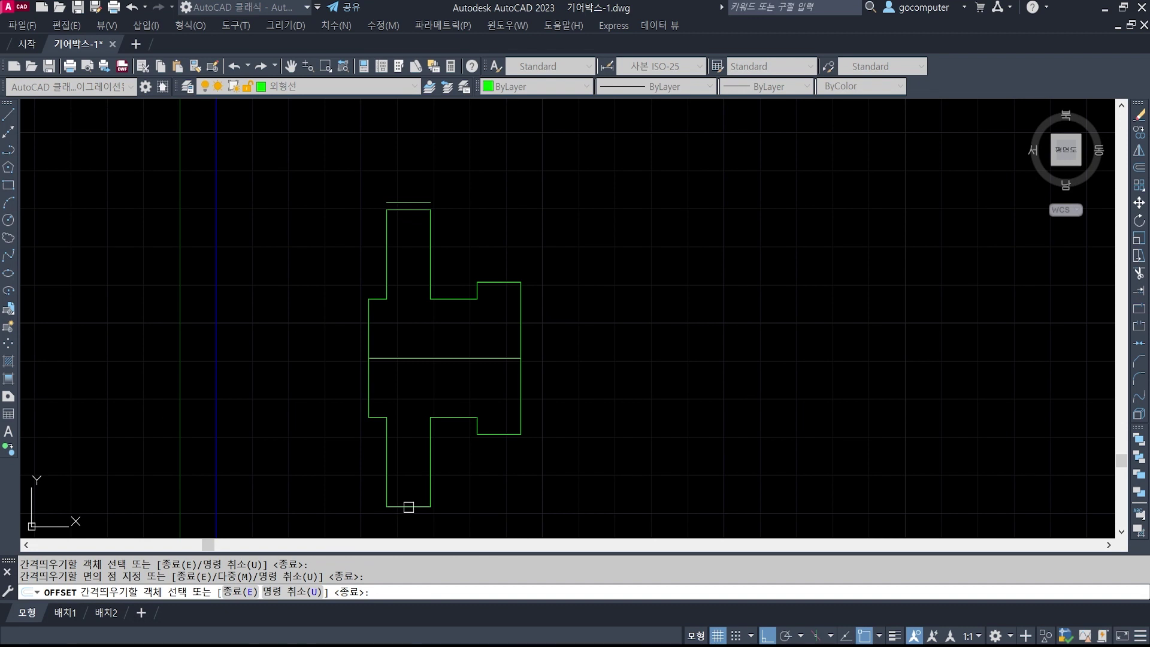
pyautogui.click(408, 507)
pyautogui.click(418, 511)
pyautogui.click(501, 282)
pyautogui.click(508, 239)
pyautogui.click(502, 434)
pyautogui.click(504, 513)
pyautogui.press('Return')
pyautogui.write('e')
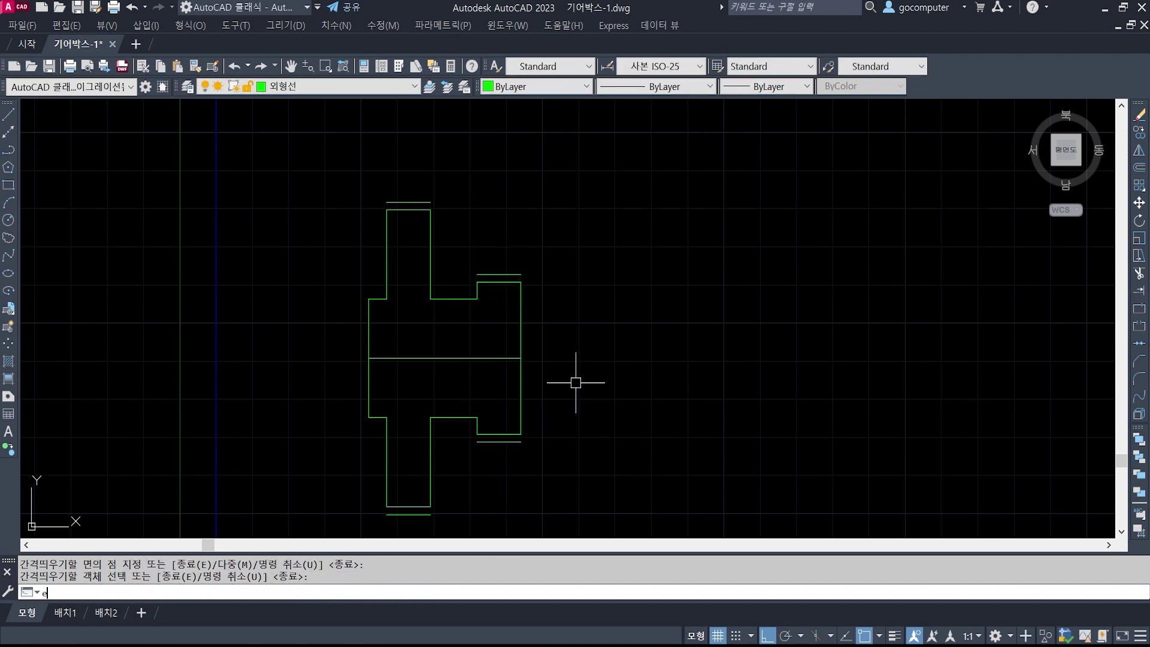
pyautogui.press('Return')
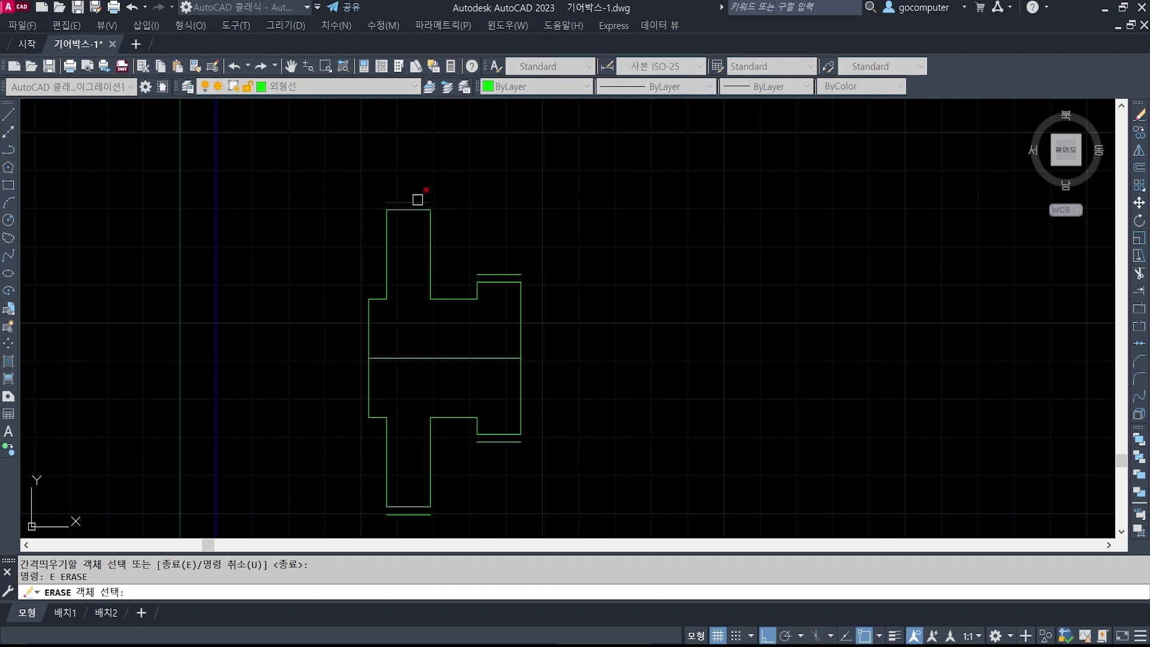
pyautogui.press('Escape')
pyautogui.press('Escape')
# - With the four offset tip lines as boundary edges, extend the large gear's side faces to its upper and lower tip lines
pyautogui.write('ex')
pyautogui.press('Return')
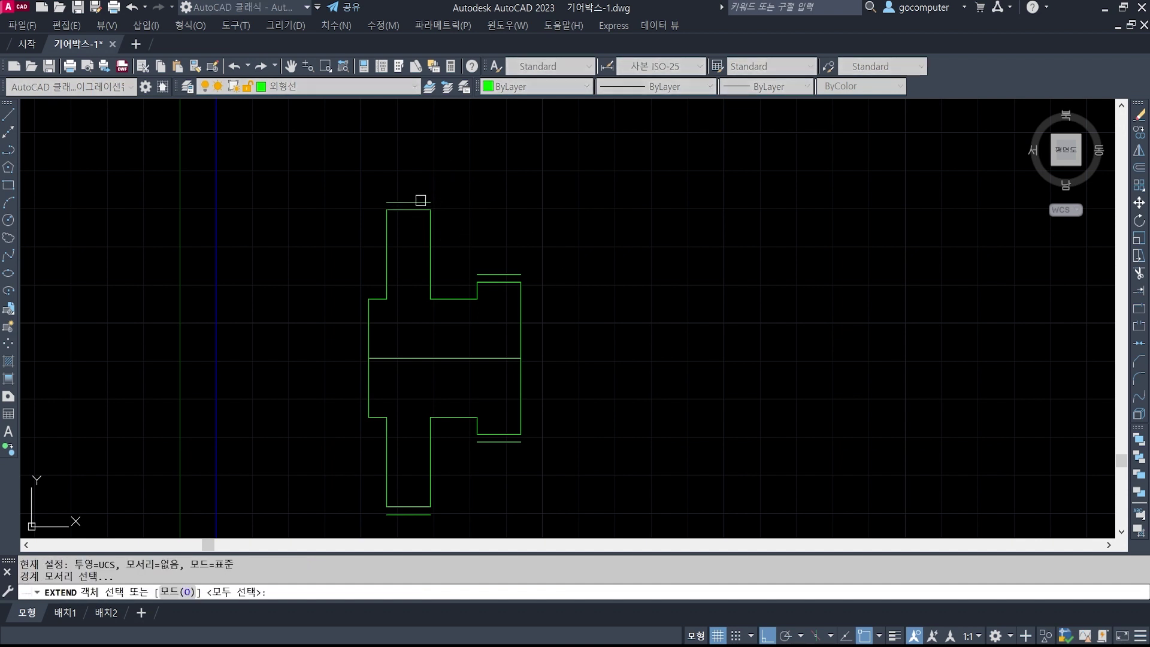
pyautogui.click(418, 202)
pyautogui.click(494, 274)
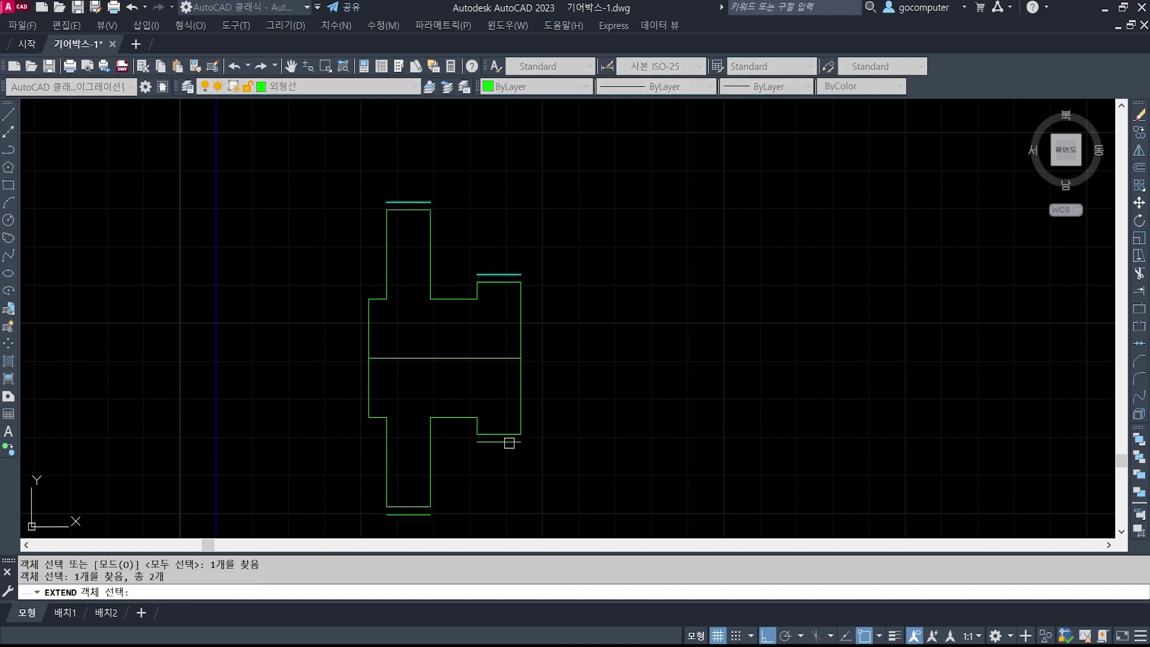
pyautogui.click(509, 443)
pyautogui.click(426, 515)
pyautogui.press('Return')
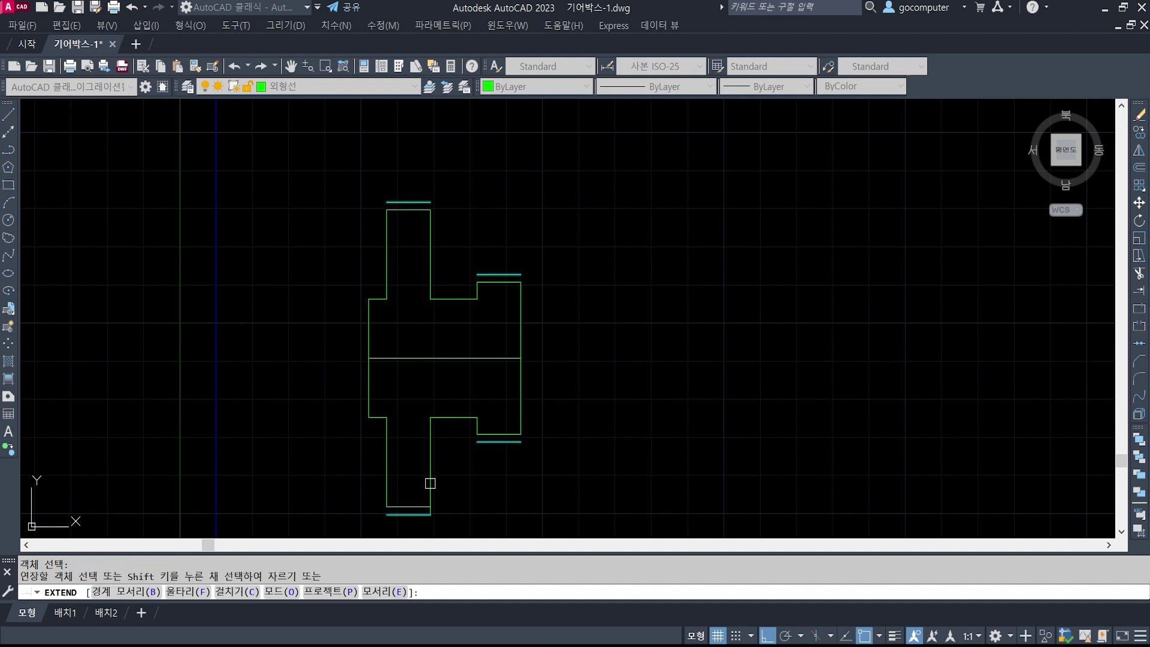
pyautogui.click(386, 483)
pyautogui.click(390, 244)
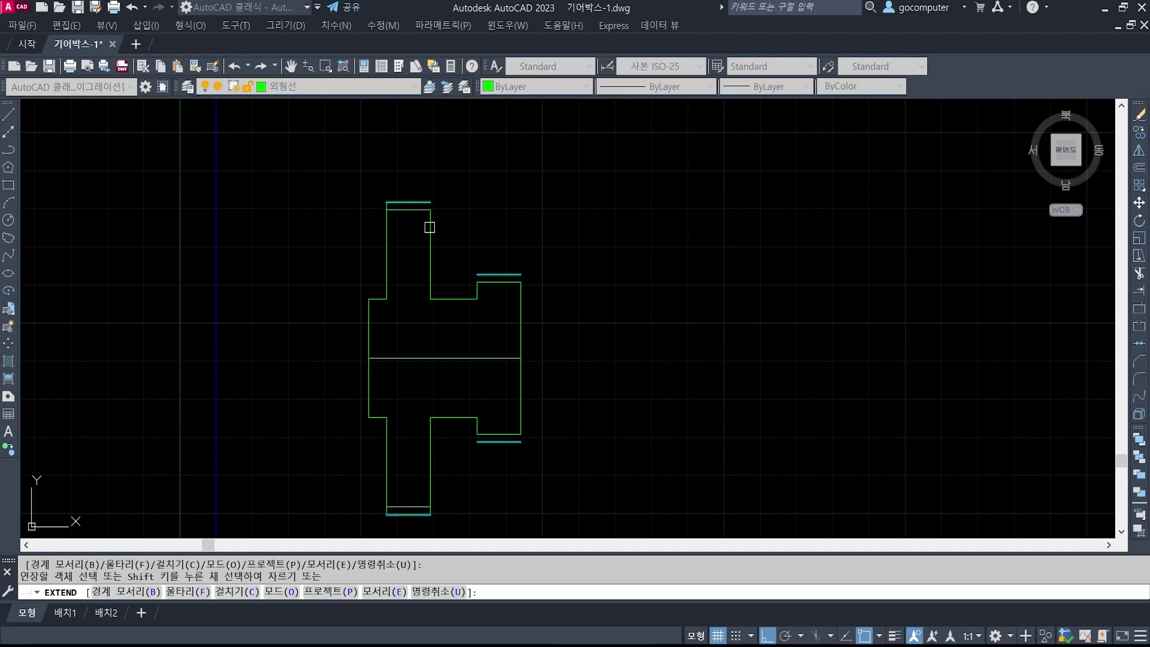
# - Extend the small gear's side faces up and down to its tip lines
pyautogui.click(477, 287)
pyautogui.click(525, 294)
pyautogui.click(524, 305)
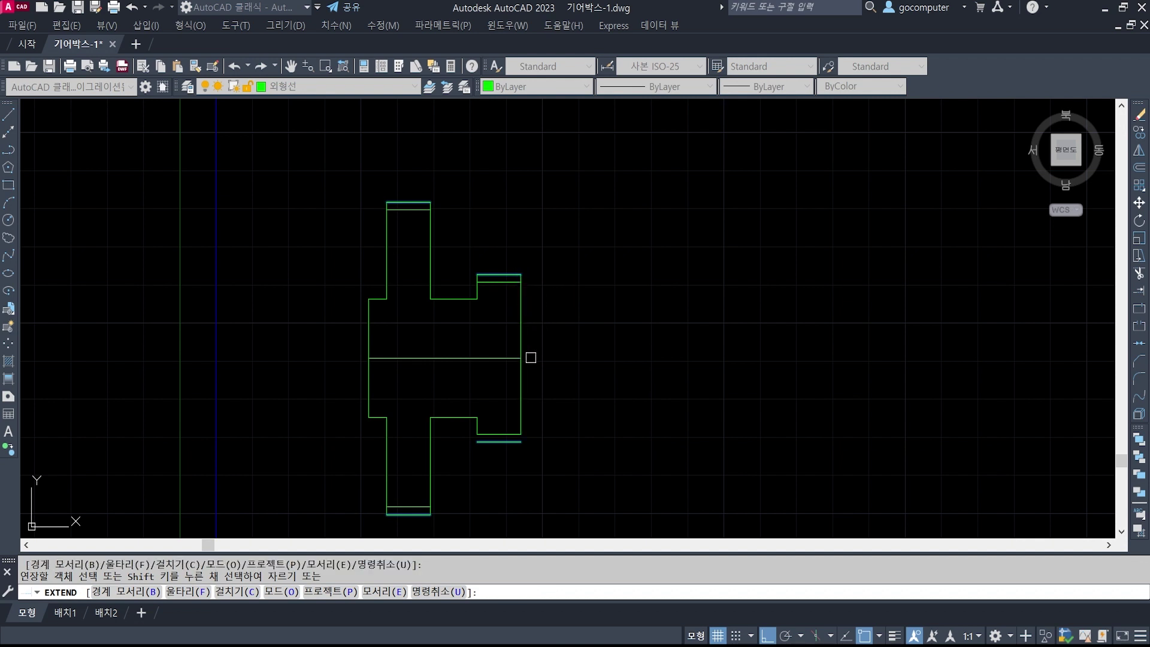
pyautogui.click(523, 414)
pyautogui.click(482, 429)
pyautogui.press('Return')
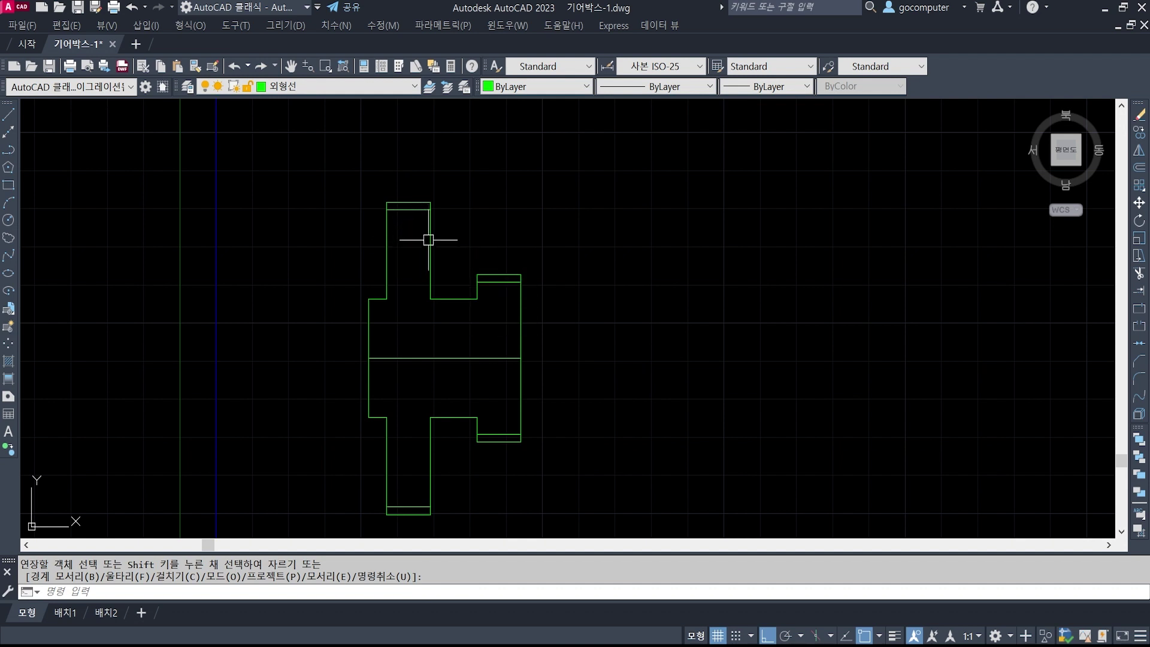
# - Offset the upper tip lines of the large and small gears 4.5 mm inward for the root lines
pyautogui.scroll(1, 410, 226)
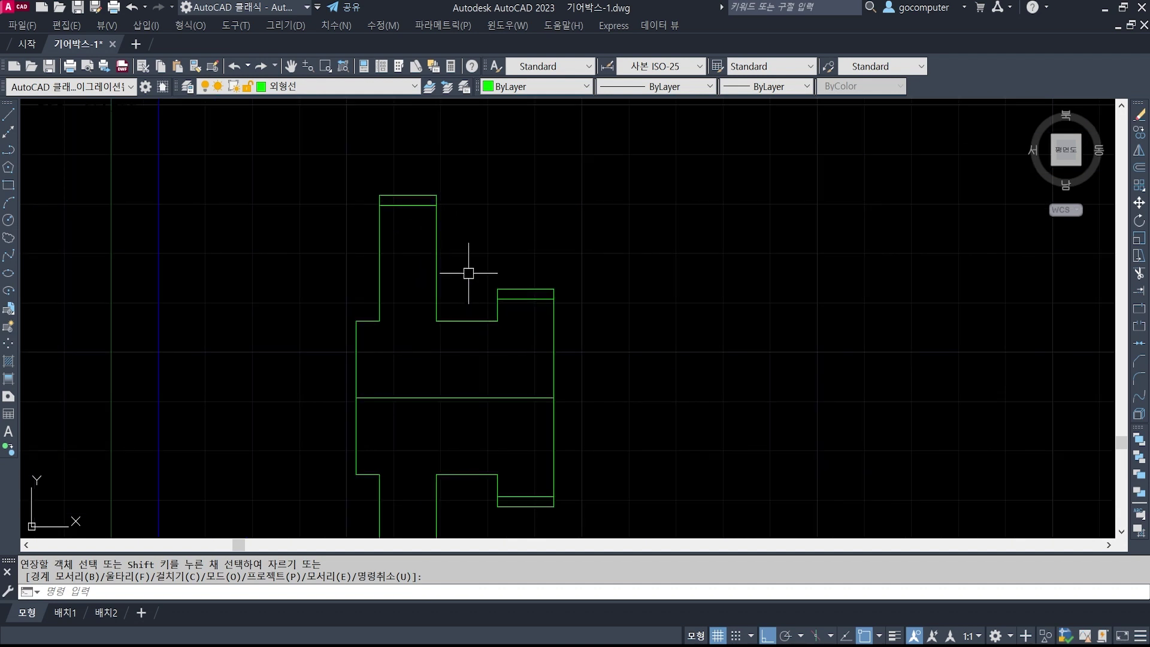
pyautogui.write('o')
pyautogui.press('Return')
pyautogui.write('4.5')
pyautogui.press('Return')
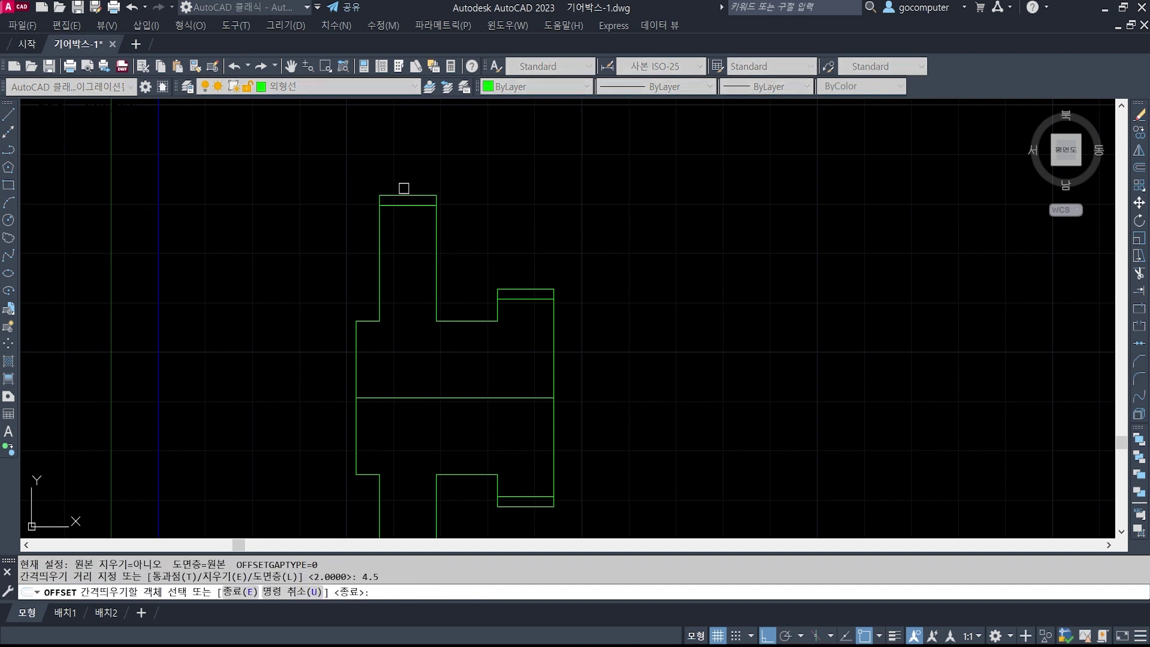
pyautogui.click(403, 194)
pyautogui.click(403, 264)
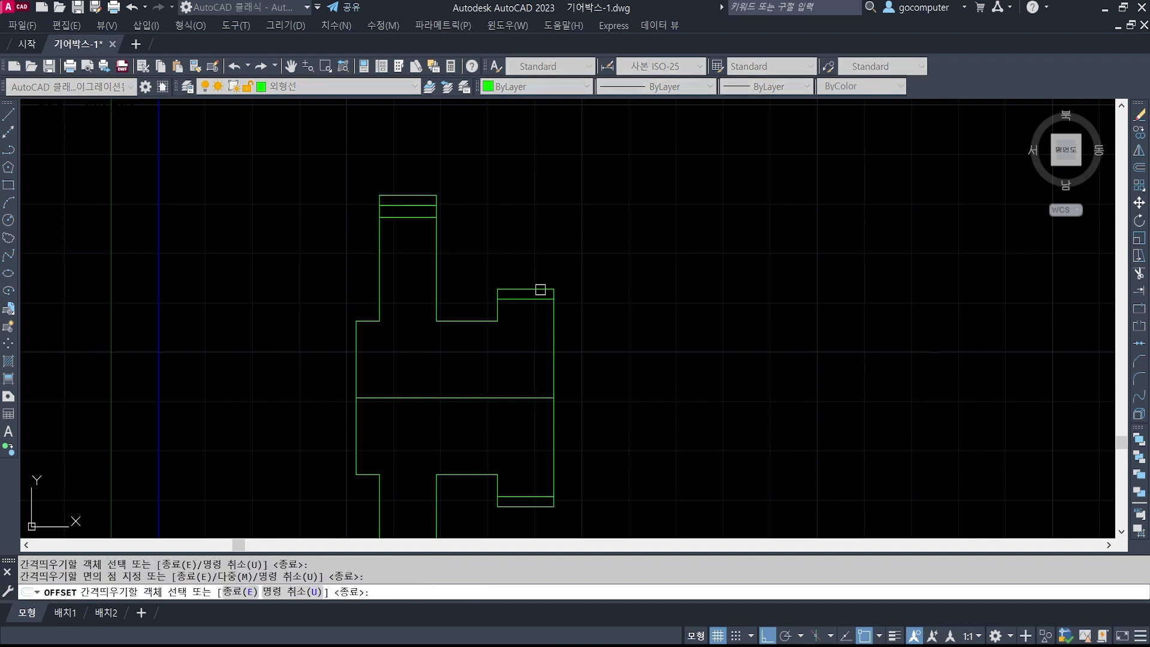
pyautogui.click(522, 289)
pyautogui.click(526, 335)
# - Offset the lower tip lines of the small and large gears 4.5 mm inward for the root lines
pyautogui.click(524, 506)
pyautogui.click(521, 411)
pyautogui.moveTo(469, 513); pyautogui.dragTo(505, 344, button='middle')
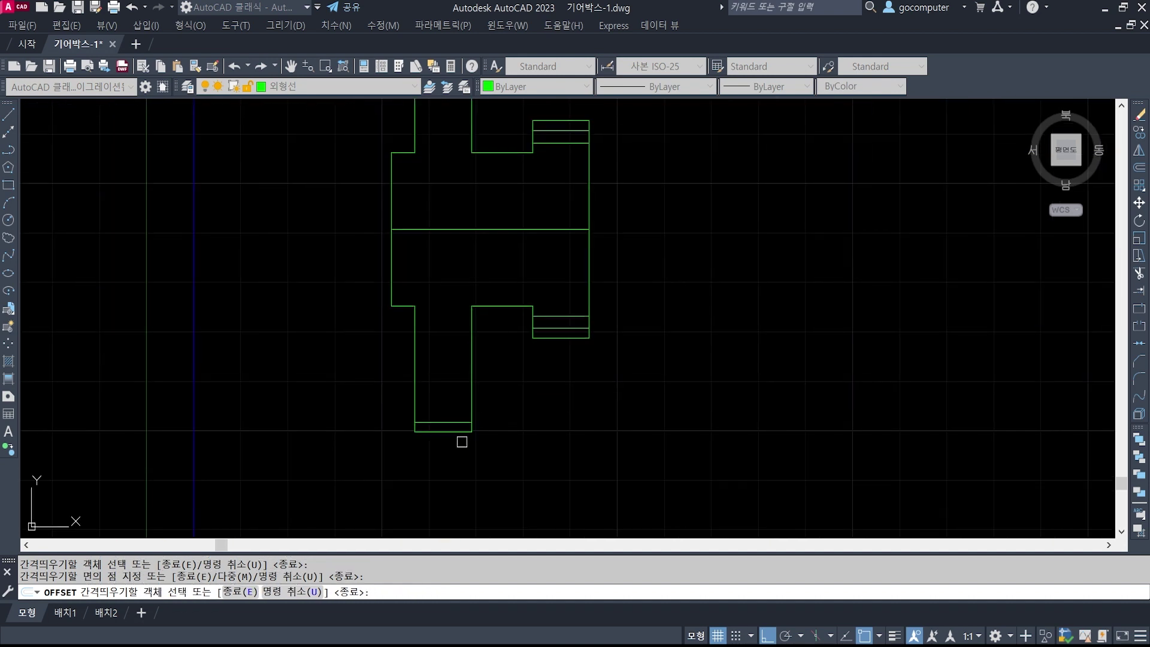
pyautogui.click(450, 433)
pyautogui.click(449, 334)
pyautogui.press('Return')
pyautogui.moveTo(530, 157); pyautogui.dragTo(554, 250, button='middle')
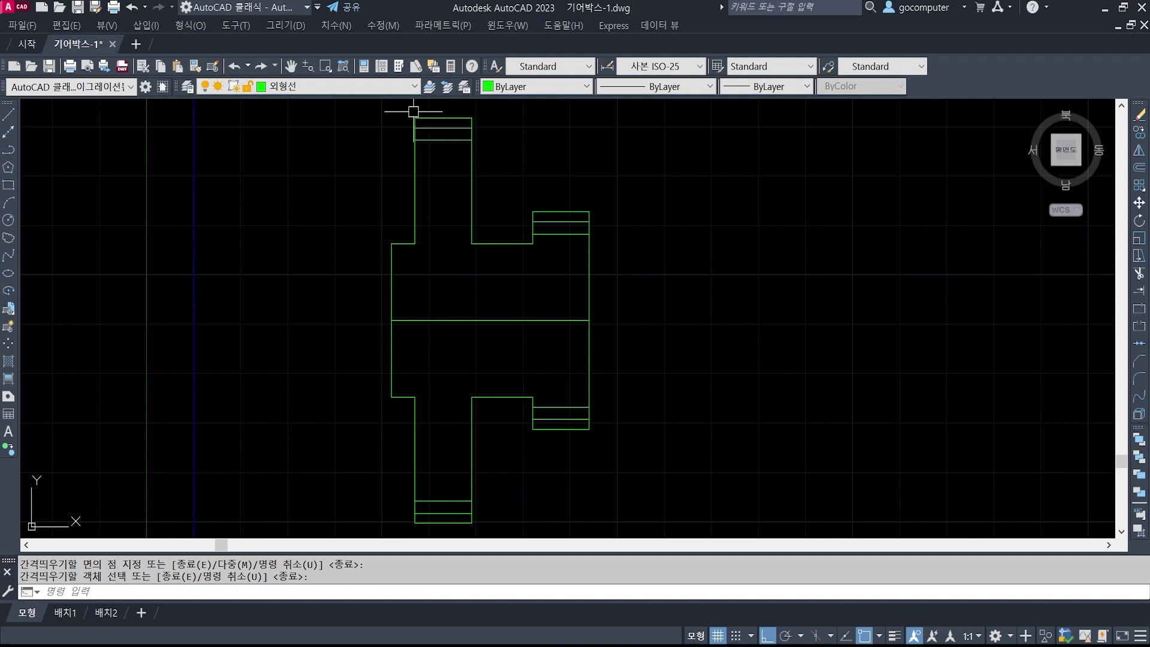
# - Set both Chamfer distances to 1 mm
pyautogui.write('cha')
pyautogui.press('Return')
pyautogui.write('d')
pyautogui.press('Return')
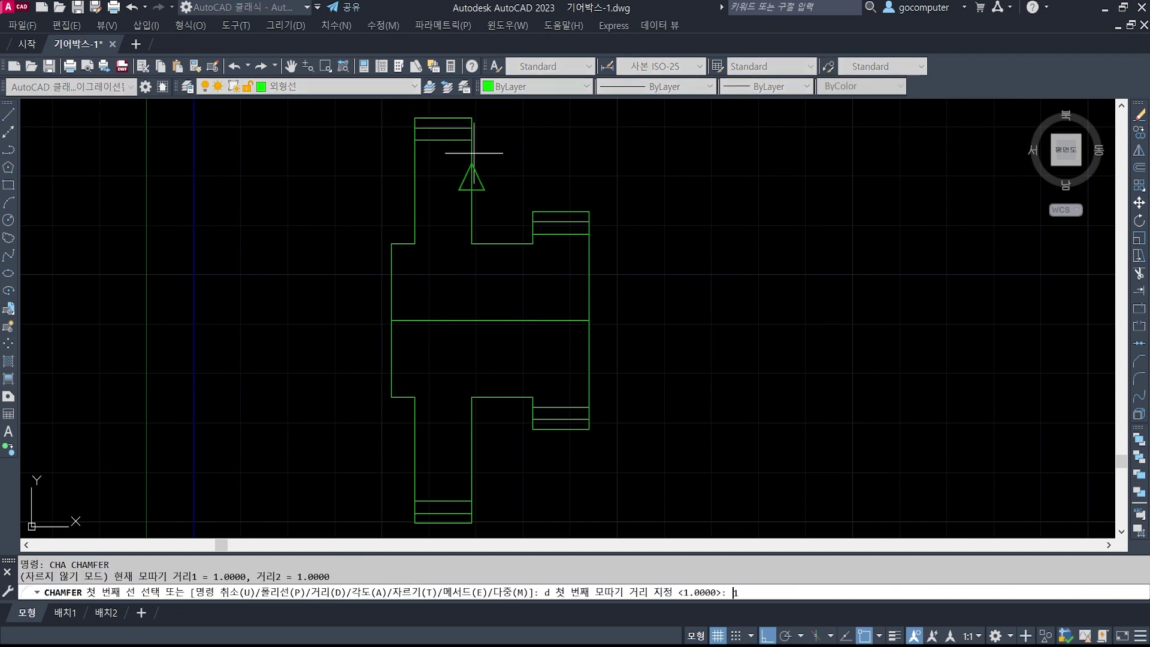
pyautogui.write('1')
pyautogui.press('Return')
pyautogui.press('Return')
pyautogui.click(415, 156)
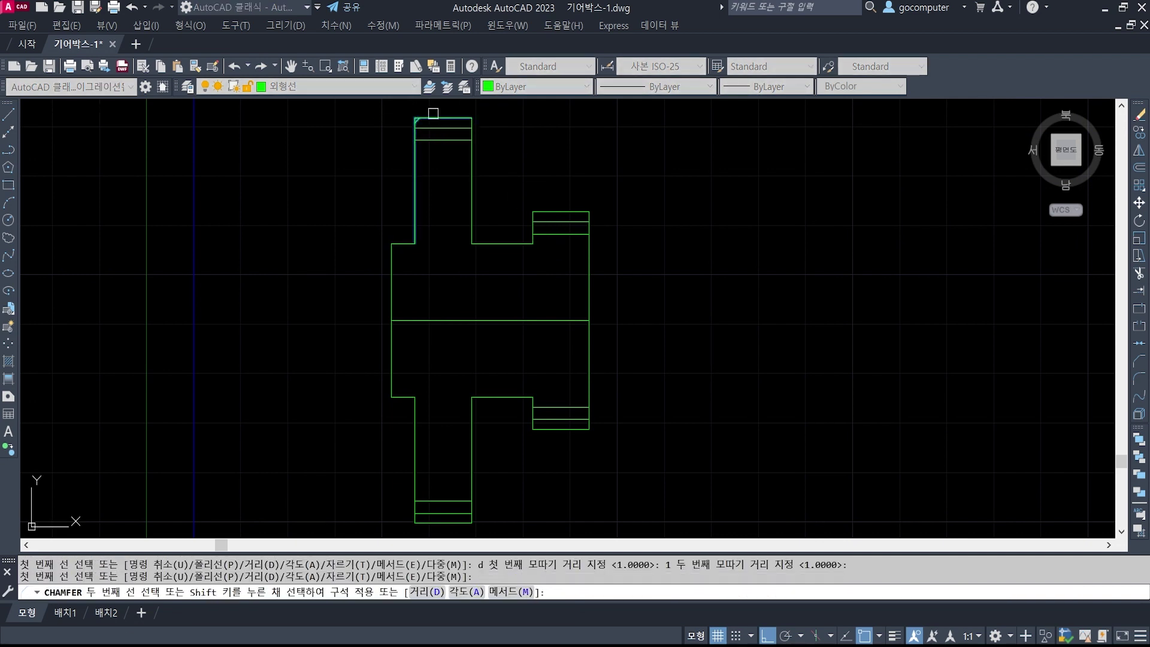
pyautogui.press('Escape')
# - Switch Chamfer to trim mode and chamfer the two upper tip corners of the large gear by 1 mm
pyautogui.press('Return')
pyautogui.write('t')
pyautogui.press('Return')
pyautogui.write('t')
pyautogui.press('Return')
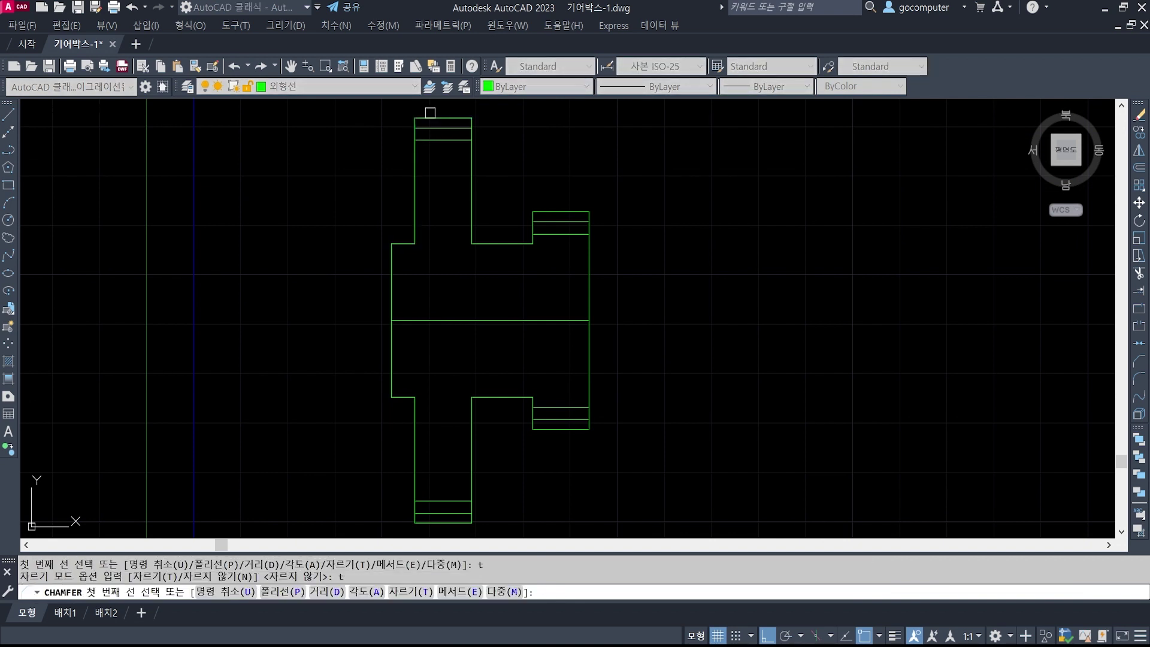
pyautogui.click(430, 117)
pyautogui.click(414, 161)
pyautogui.press('Return')
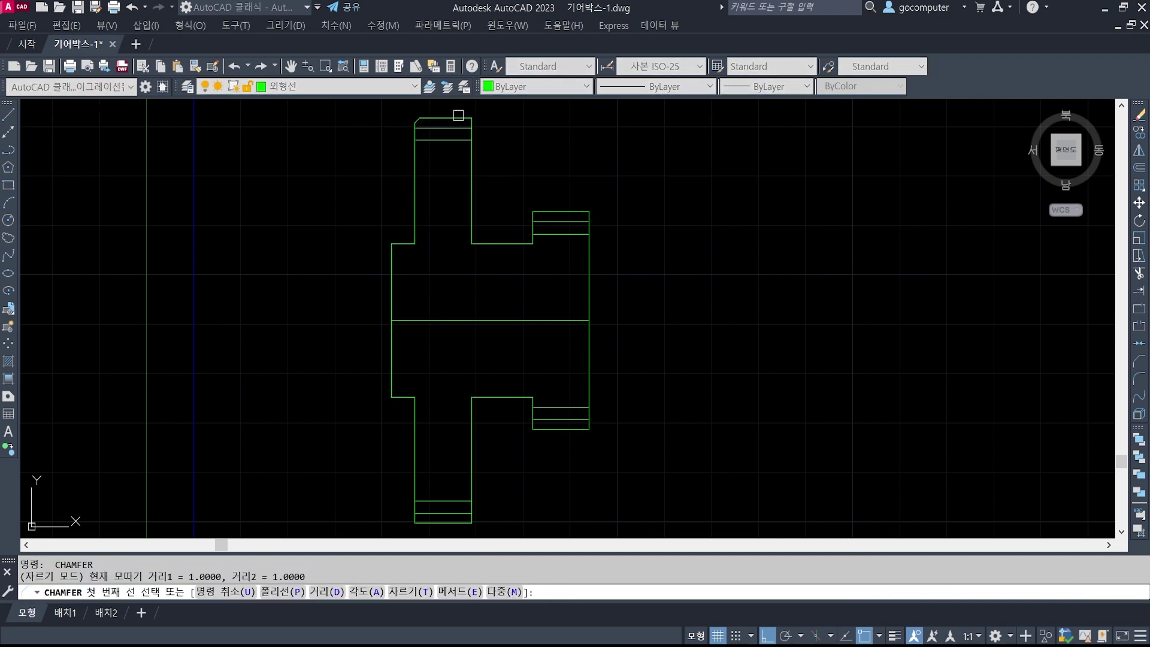
pyautogui.click(457, 118)
pyautogui.click(472, 160)
# - Chamfer the two upper tip corners of the small gear by 1 mm
pyautogui.press('Return')
pyautogui.click(542, 211)
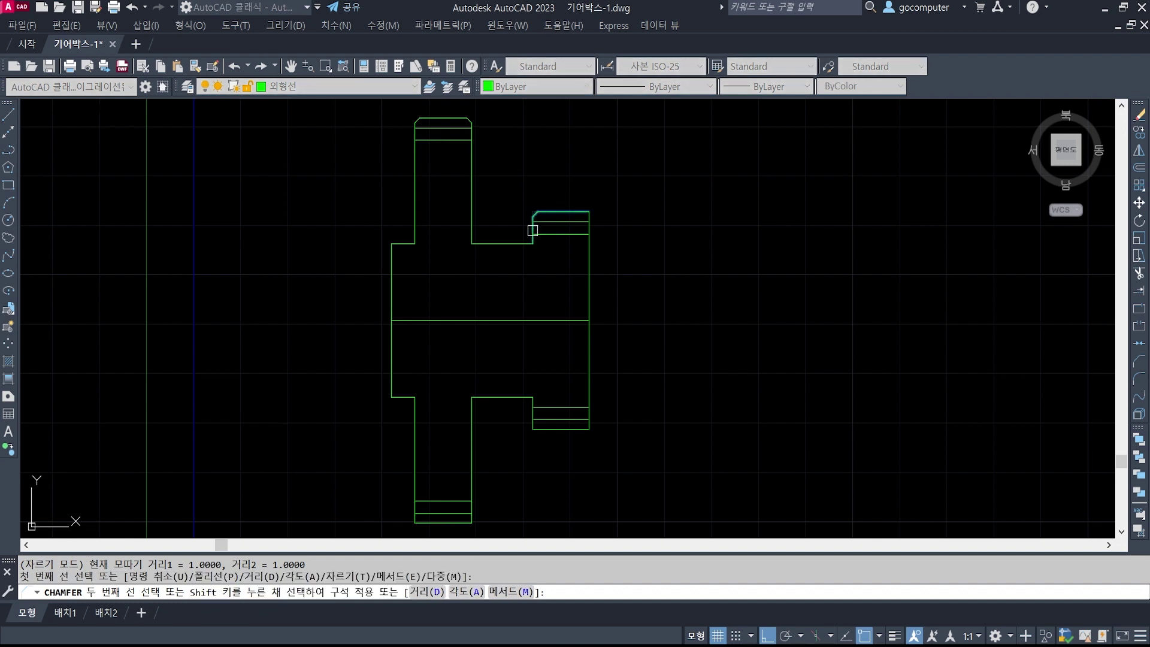
pyautogui.click(532, 226)
pyautogui.press('Return')
pyautogui.click(565, 211)
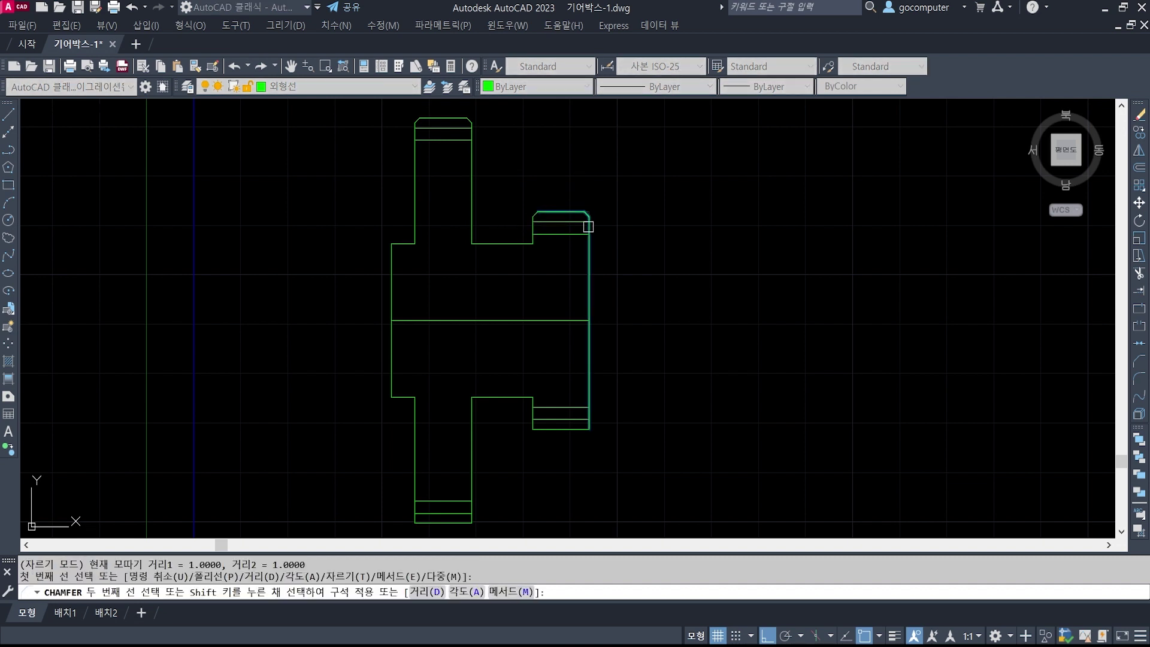
pyautogui.click(588, 252)
# - Chamfer the two lower tip corners of the small gear by 1 mm
pyautogui.press('Return')
pyautogui.click(589, 400)
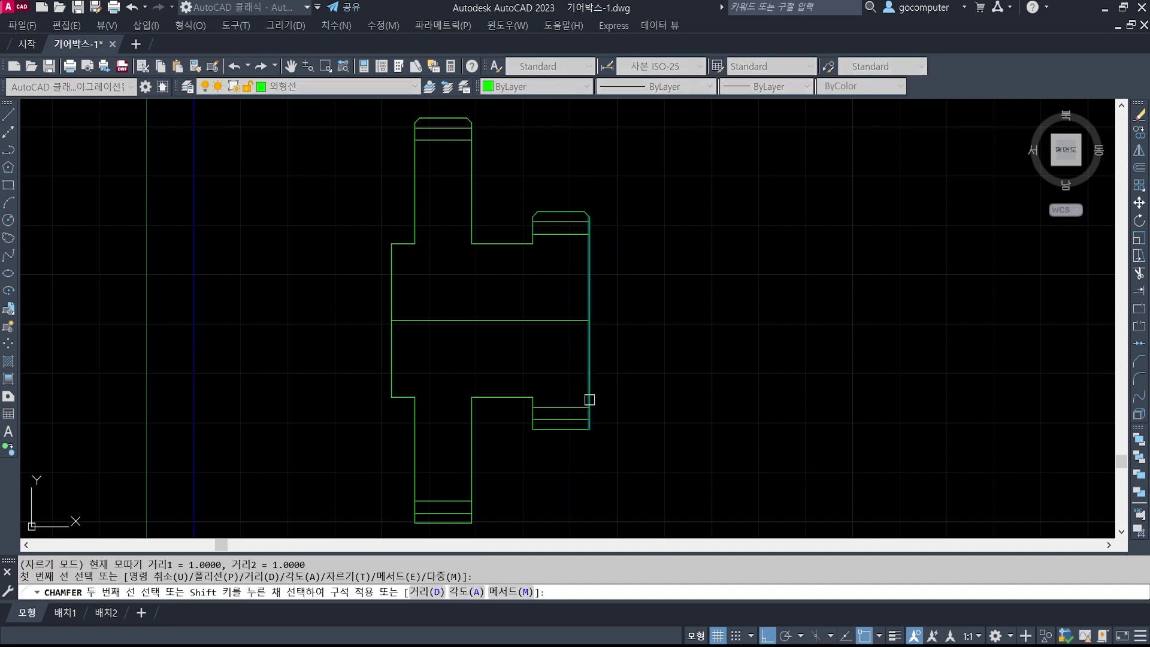
pyautogui.click(577, 430)
pyautogui.press('Return')
pyautogui.click(544, 428)
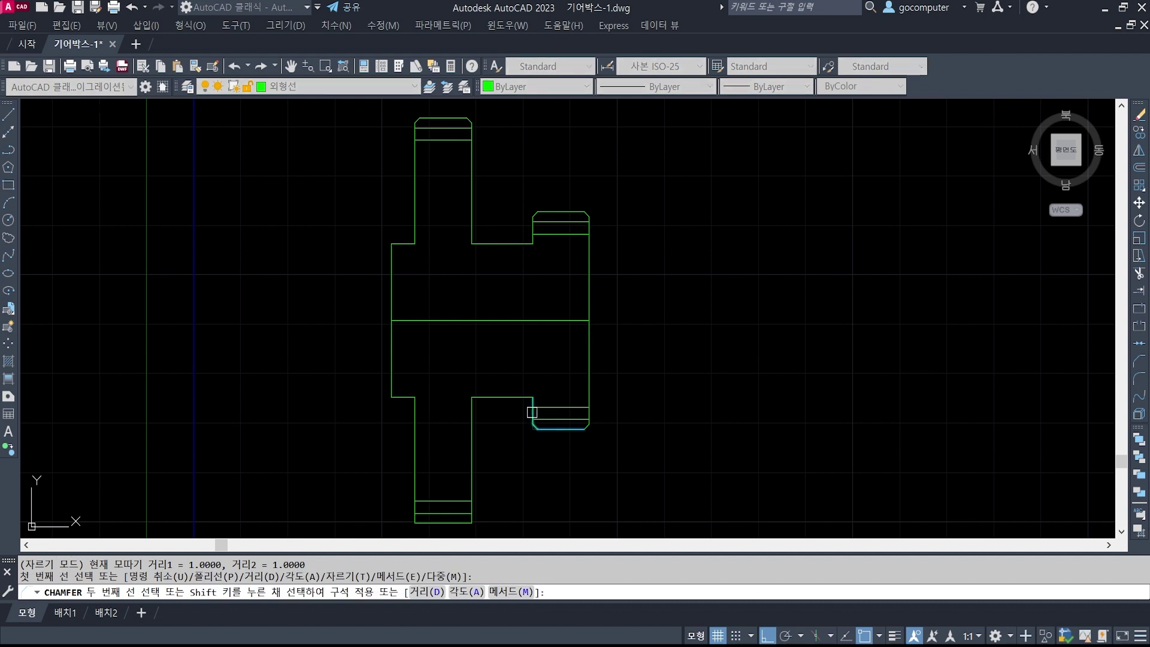
pyautogui.click(532, 412)
# - Chamfer the two lower tip corners of the large gear by 1 mm
pyautogui.press('Return')
pyautogui.click(454, 523)
pyautogui.click(415, 482)
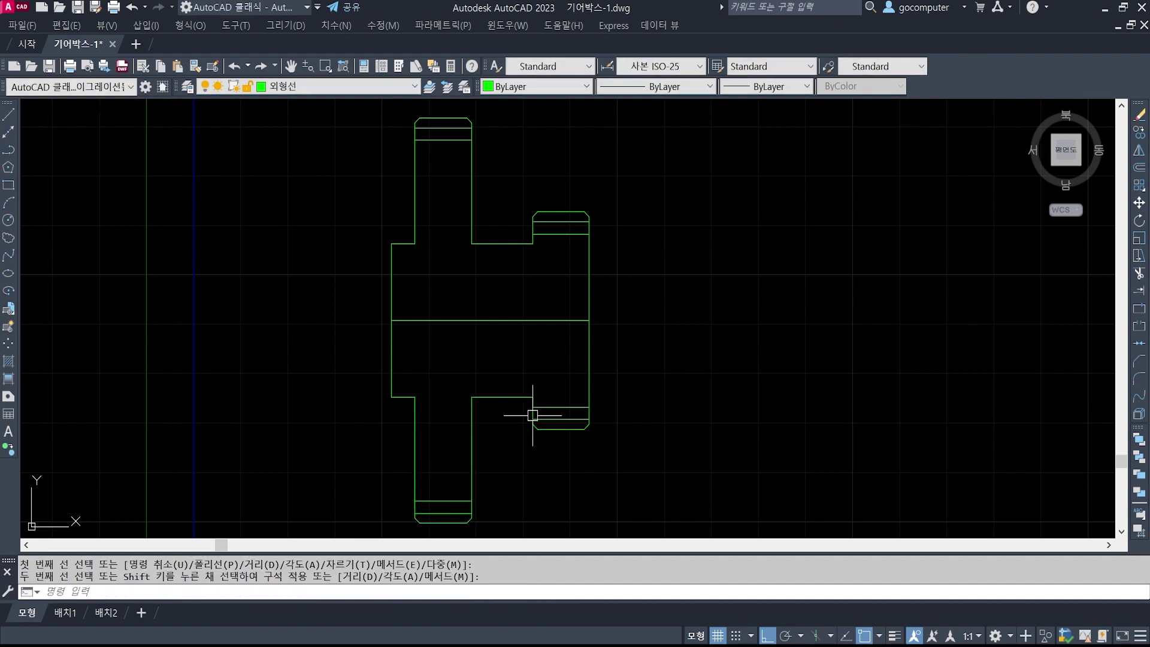
pyautogui.moveTo(511, 246); pyautogui.dragTo(532, 242, button='middle')
pyautogui.click(593, 217)
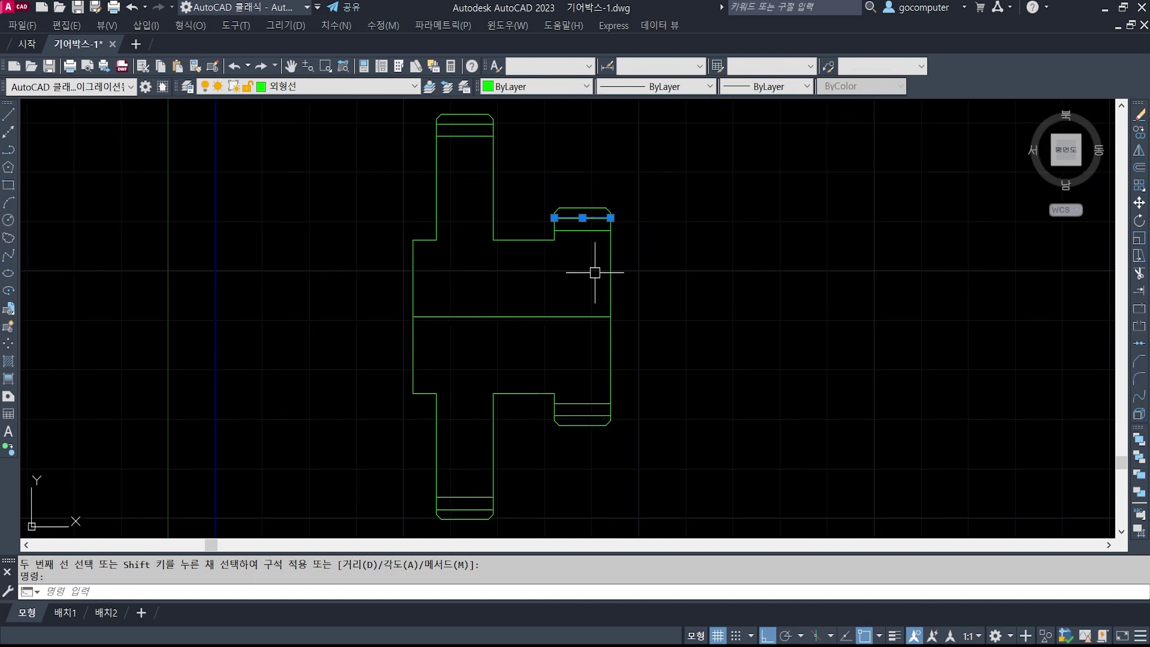
pyautogui.click(576, 415)
pyautogui.press('Escape')
pyautogui.press('Escape')
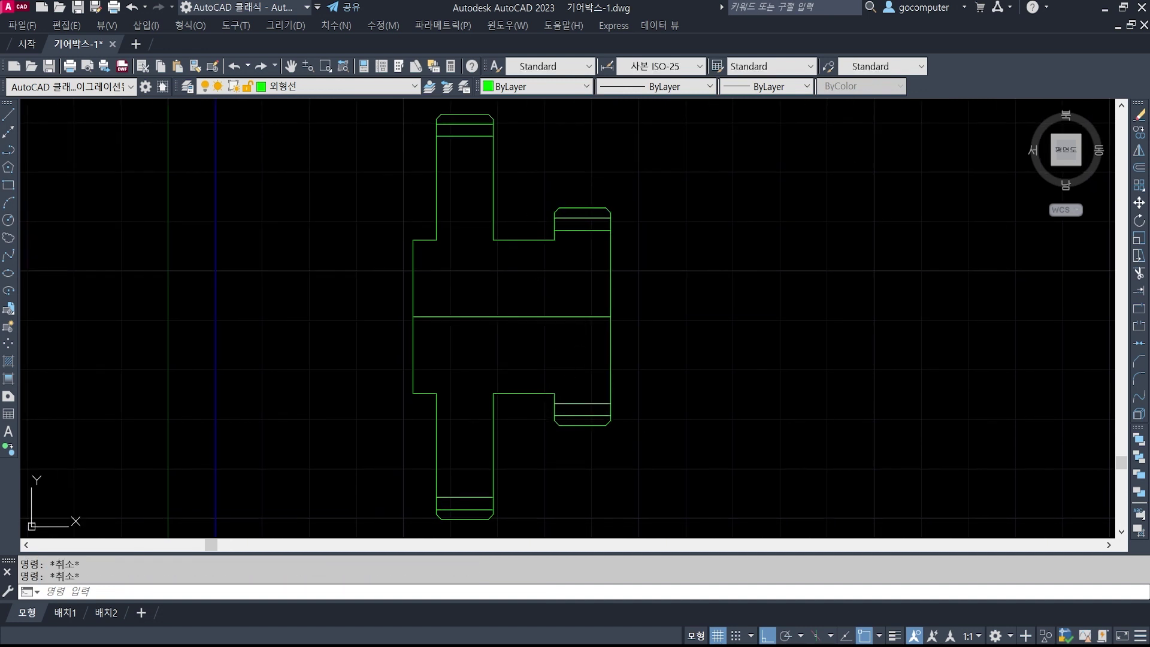
# - Lengthen the upper and lower pitch lines of both gears by an increment of 3 mm at each end
pyautogui.write('le')
pyautogui.press('Return')
pyautogui.write('de')
pyautogui.press('Return')
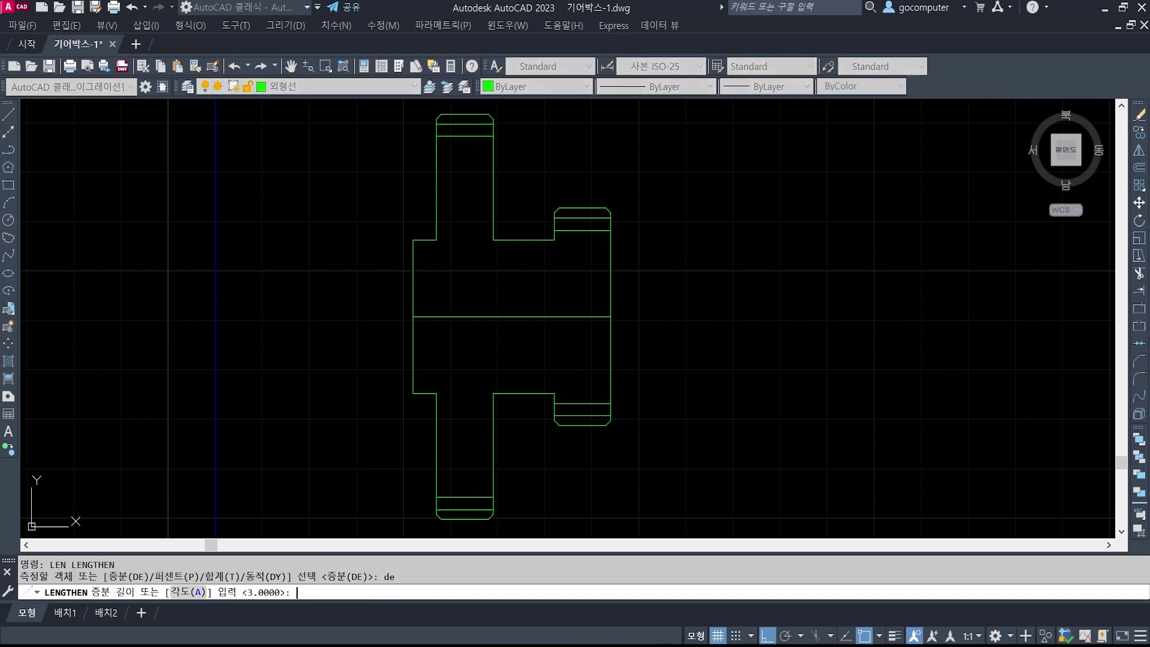
pyautogui.write('3')
pyautogui.press('Return')
pyautogui.click(591, 216)
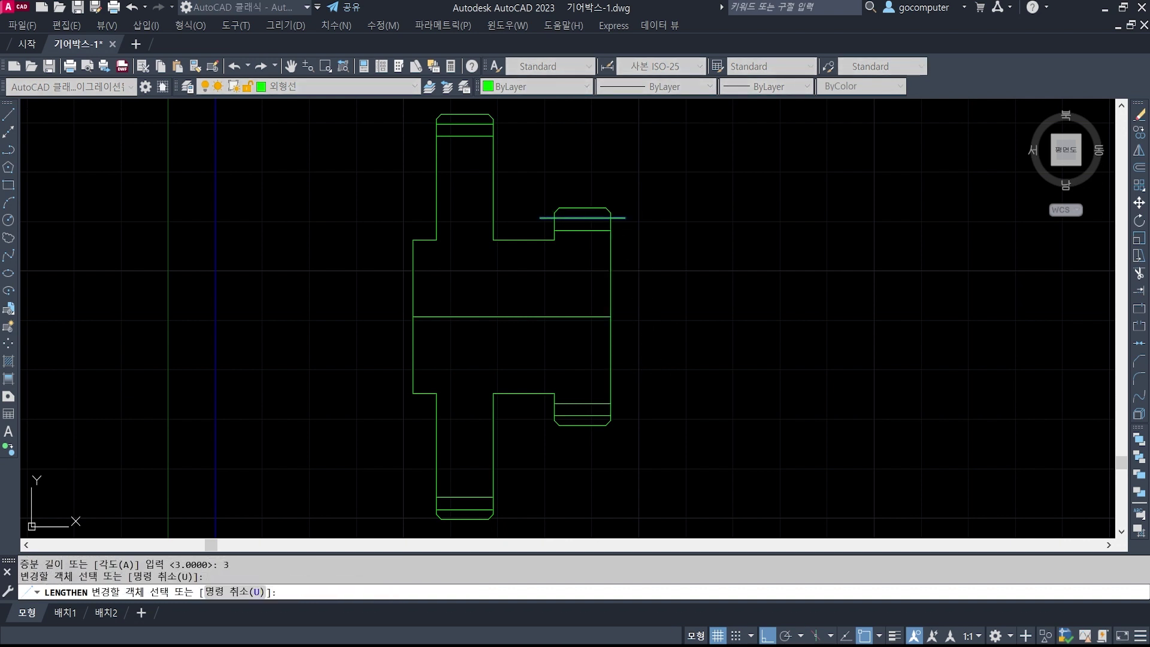
pyautogui.click(457, 508)
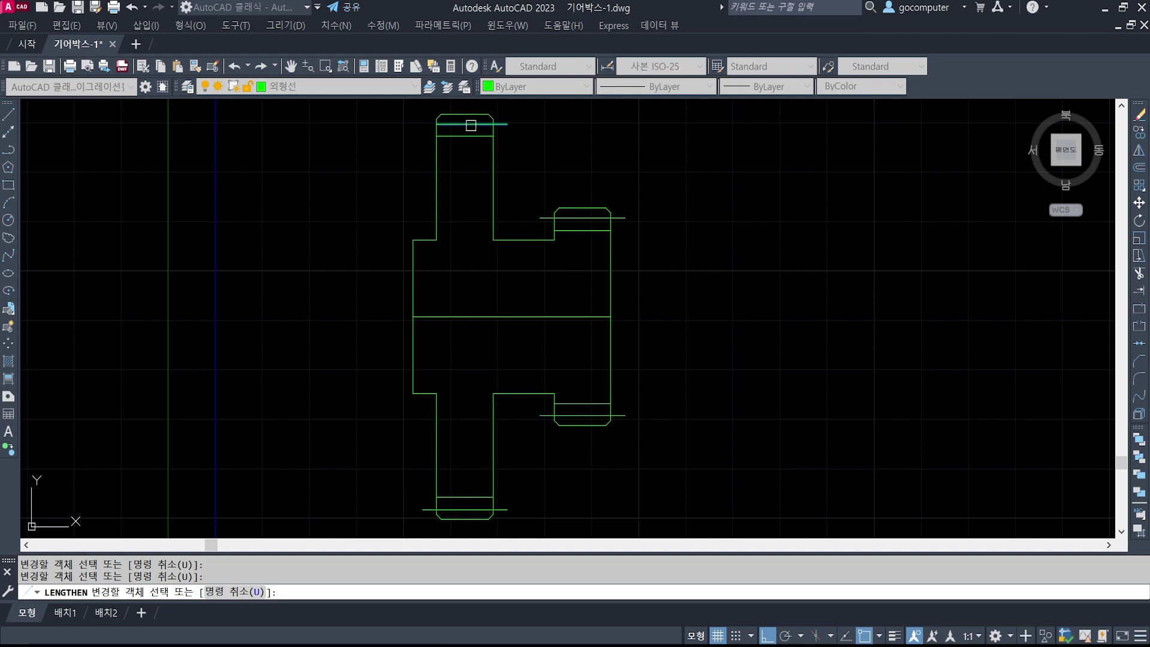
pyautogui.click(449, 124)
pyautogui.press('Return')
# - Move the four pitch lines of both gears to the 중심선 layer
pyautogui.click(475, 124)
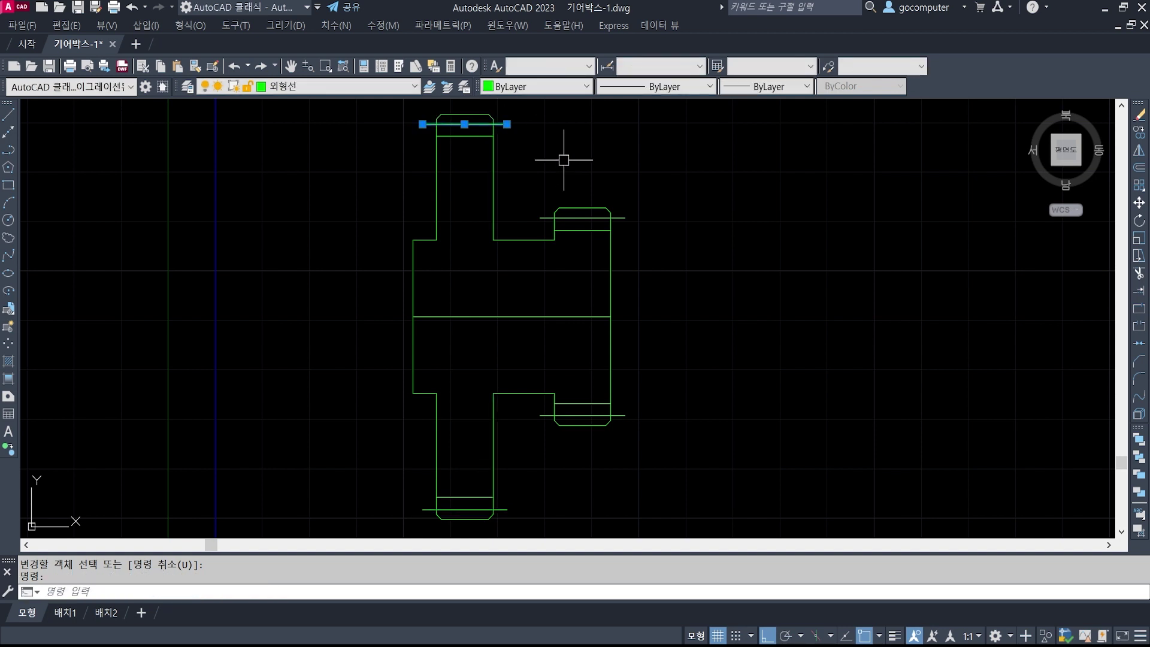
pyautogui.click(544, 214)
pyautogui.click(540, 414)
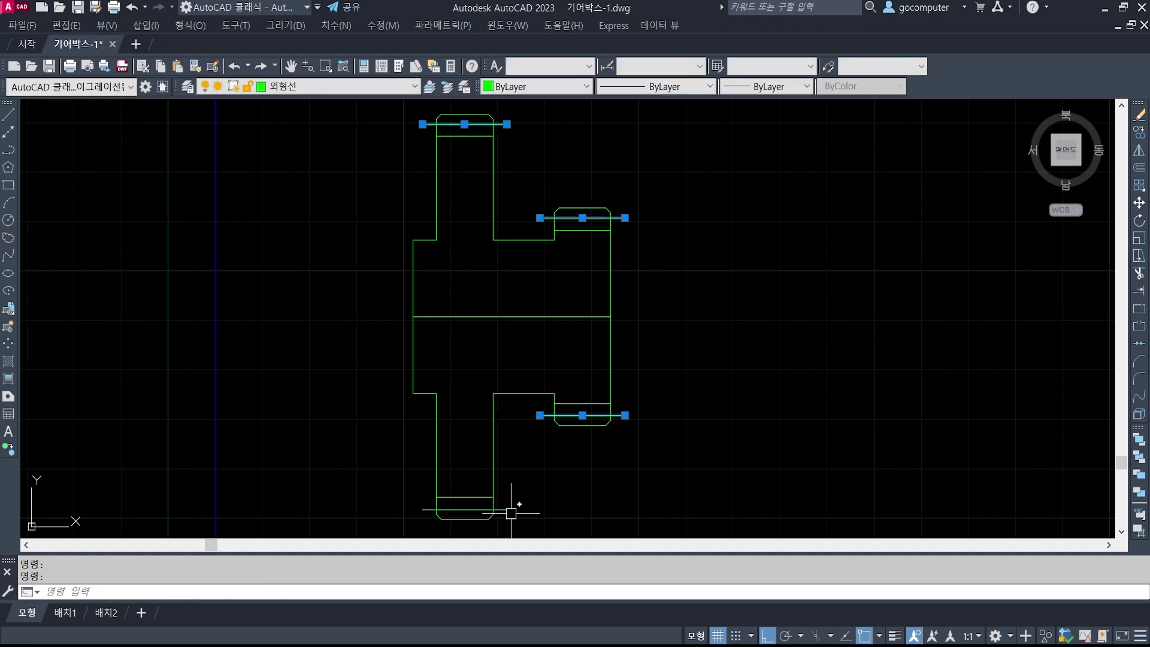
pyautogui.click(503, 509)
pyautogui.click(356, 86)
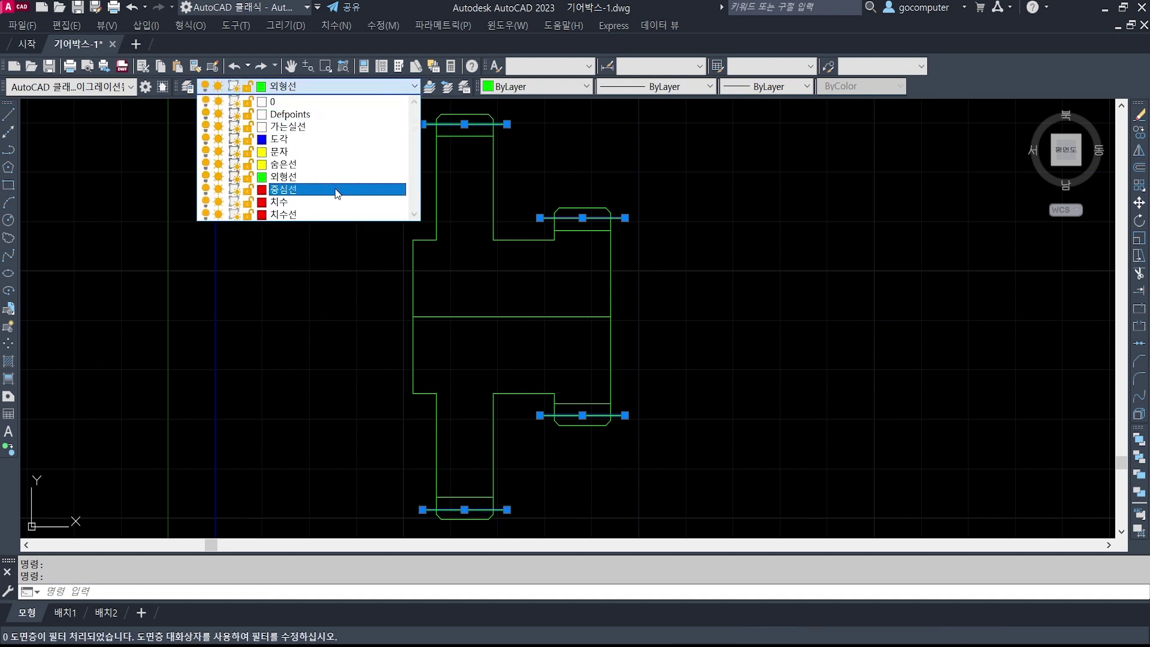
pyautogui.click(335, 188)
pyautogui.press('Escape')
pyautogui.press('Escape')
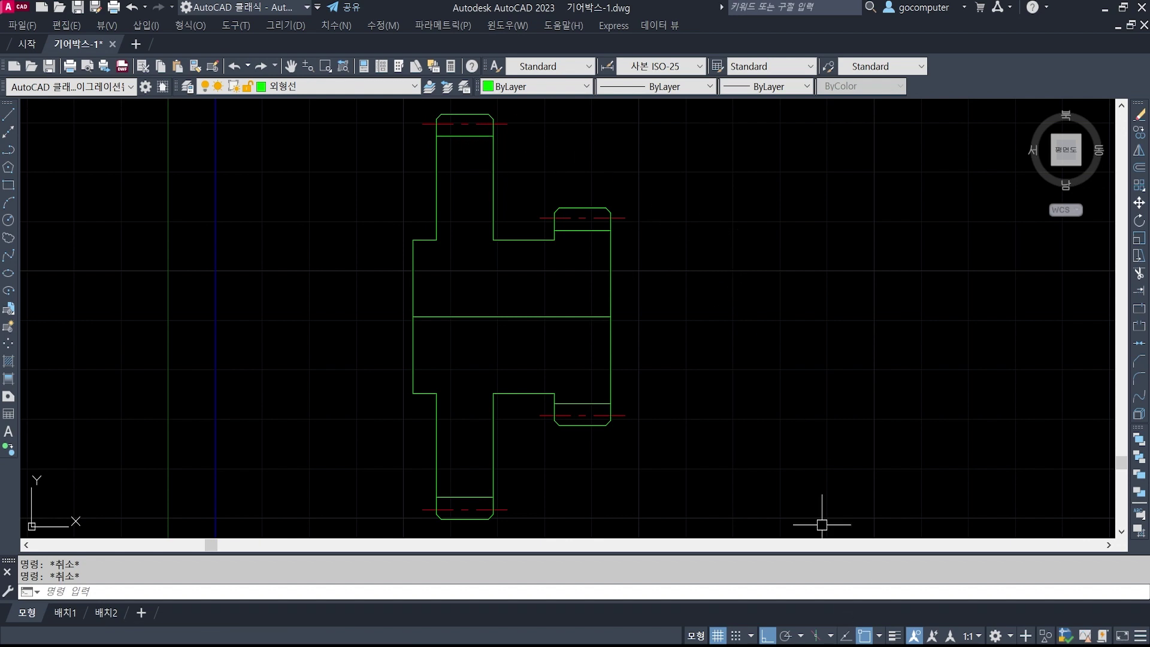
# - Switch to the gearbox image and mark the large gear's upper and lower inner rim edges, clearing the markup
pyautogui.hotkey('alt', 'Tab')
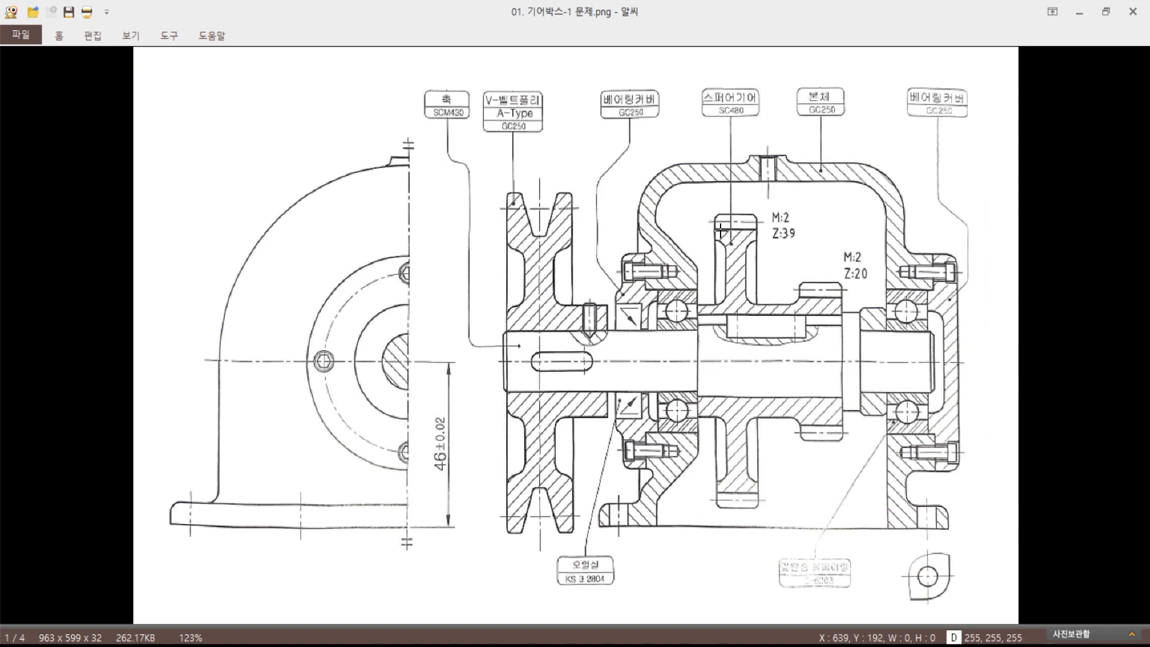
pyautogui.hotkey('ctrl', '2')
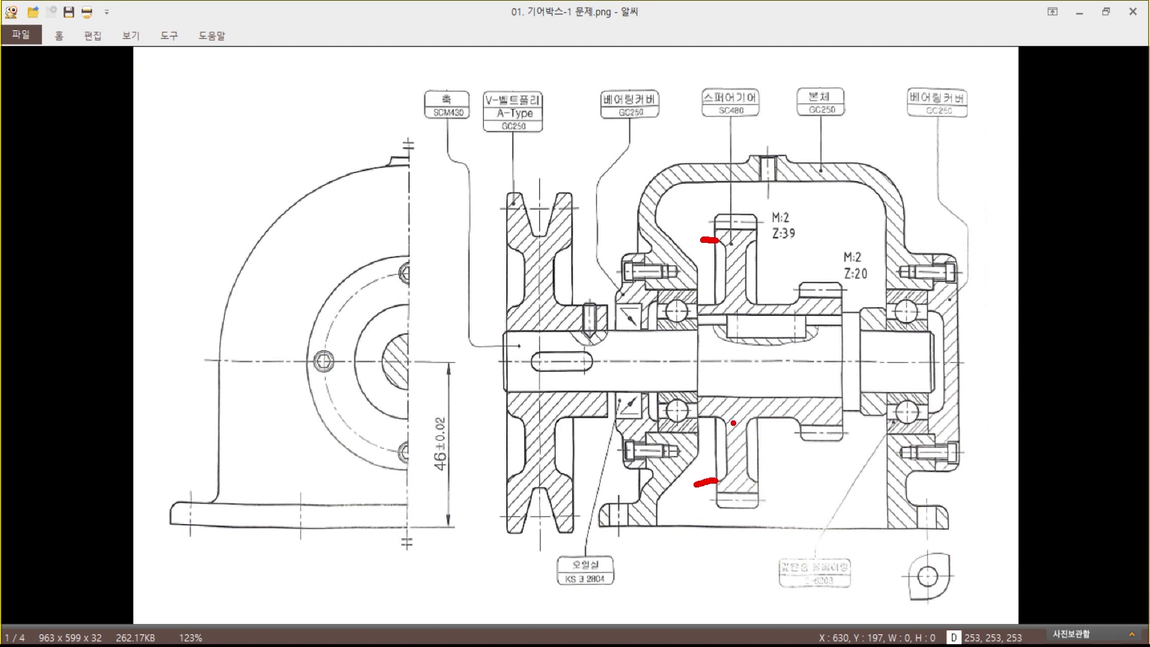
pyautogui.press('Escape')
# - Back in AutoCAD, offset the gear's horizontal middle line 67/2 mm upward and downward for the inner rim edges
pyautogui.hotkey('alt', 'Tab')
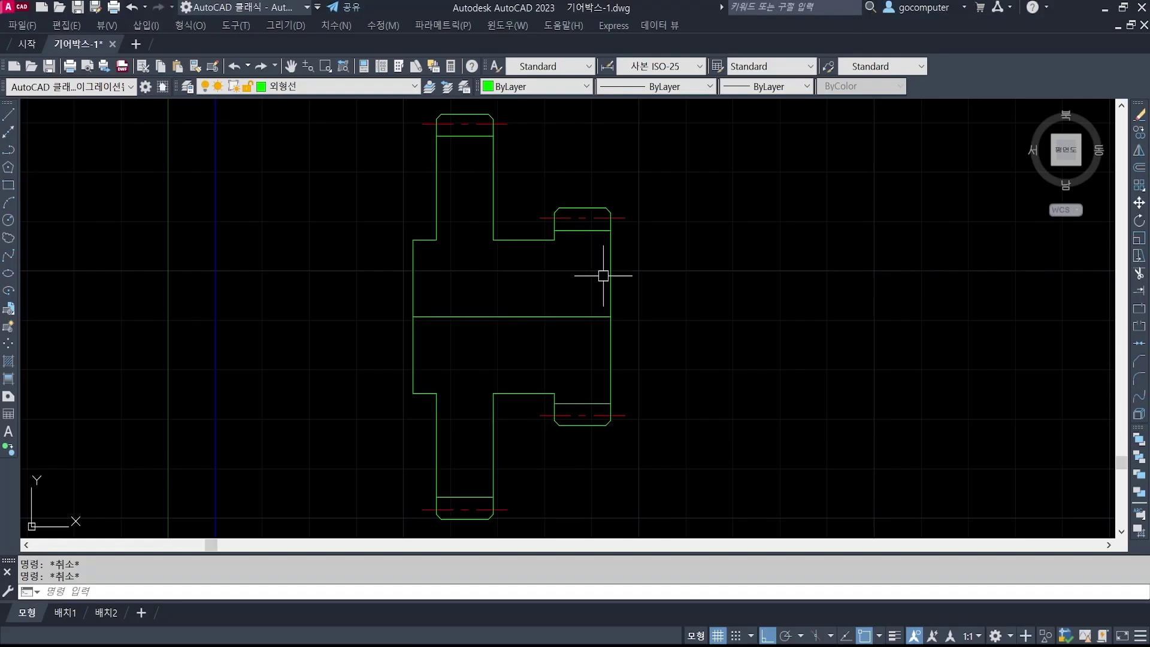
pyautogui.write('o')
pyautogui.press('Return')
pyautogui.write('6')
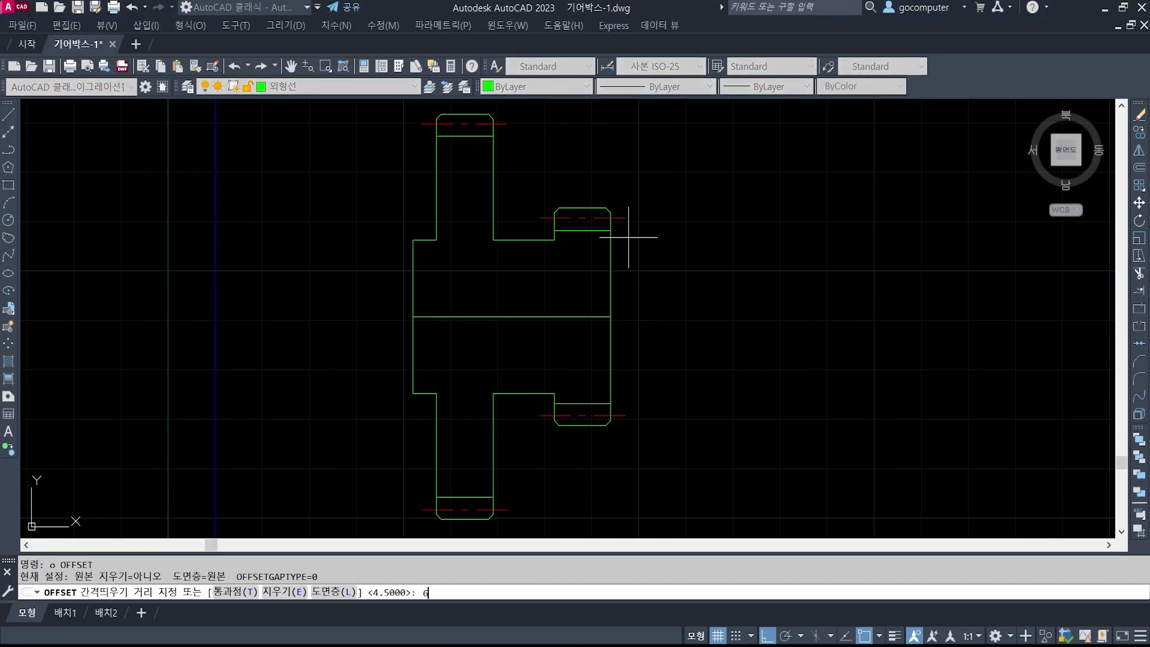
pyautogui.write('7.')
pyautogui.press('BackSpace')
pyautogui.write('/2')
pyautogui.press('Return')
pyautogui.click(492, 316)
pyautogui.click(487, 271)
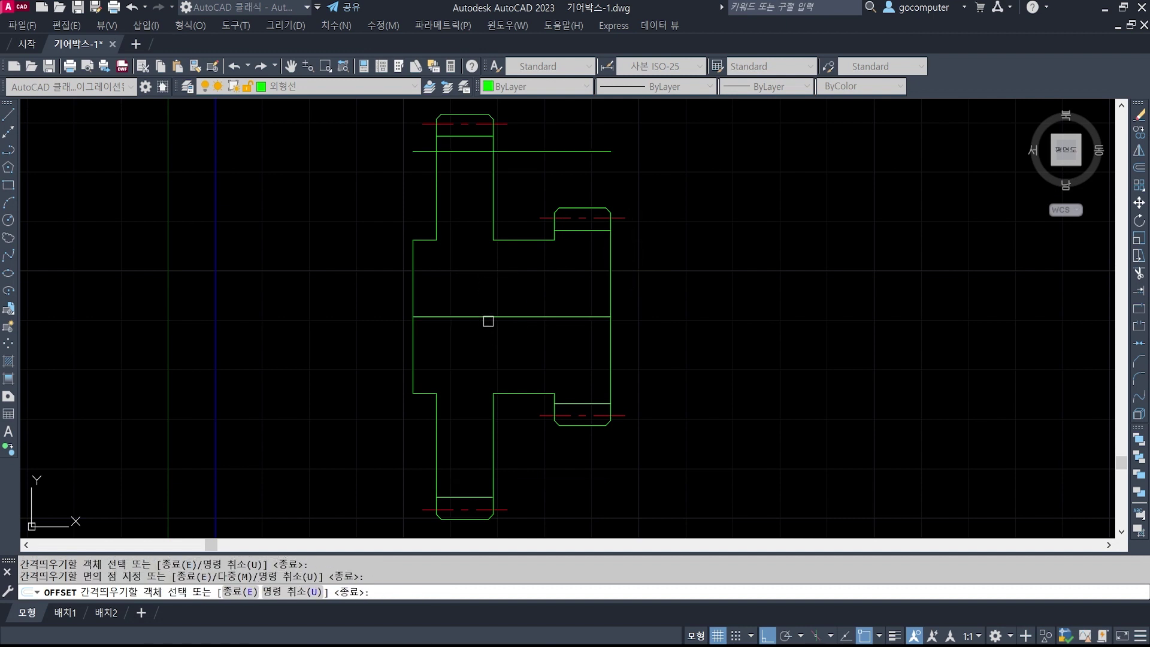
pyautogui.click(488, 317)
pyautogui.click(483, 346)
pyautogui.press('Return')
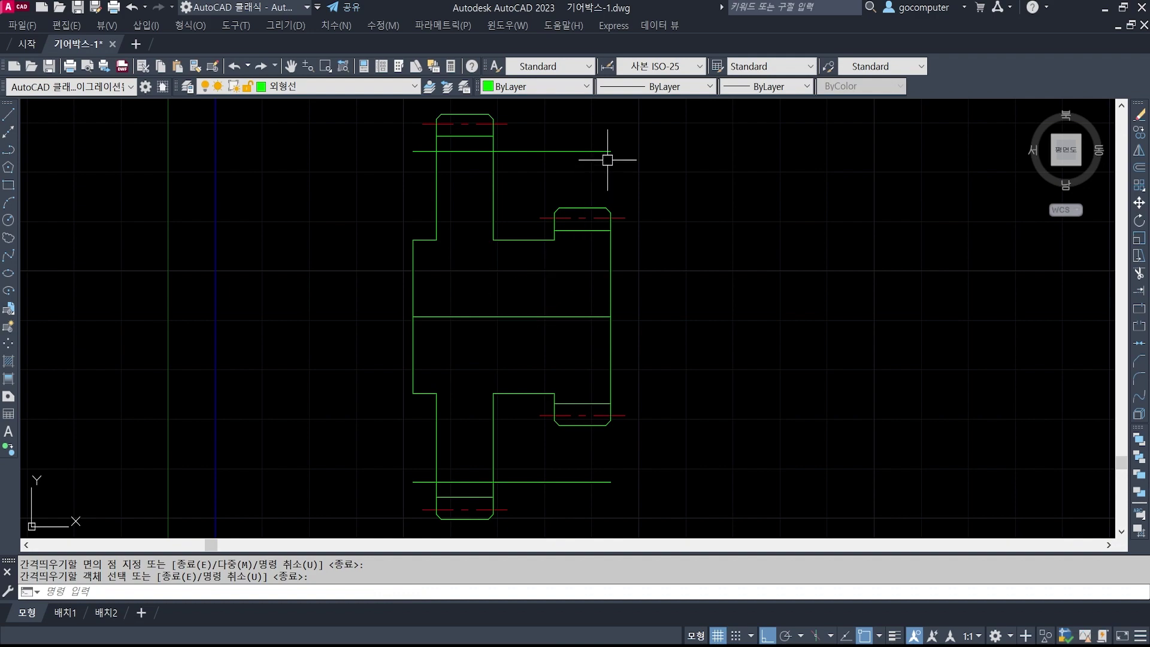
# - Switch to the gearbox image and mark the web thickness of the V-belt pulley and the large gear's web, clearing the markup
pyautogui.hotkey('alt', 'Tab')
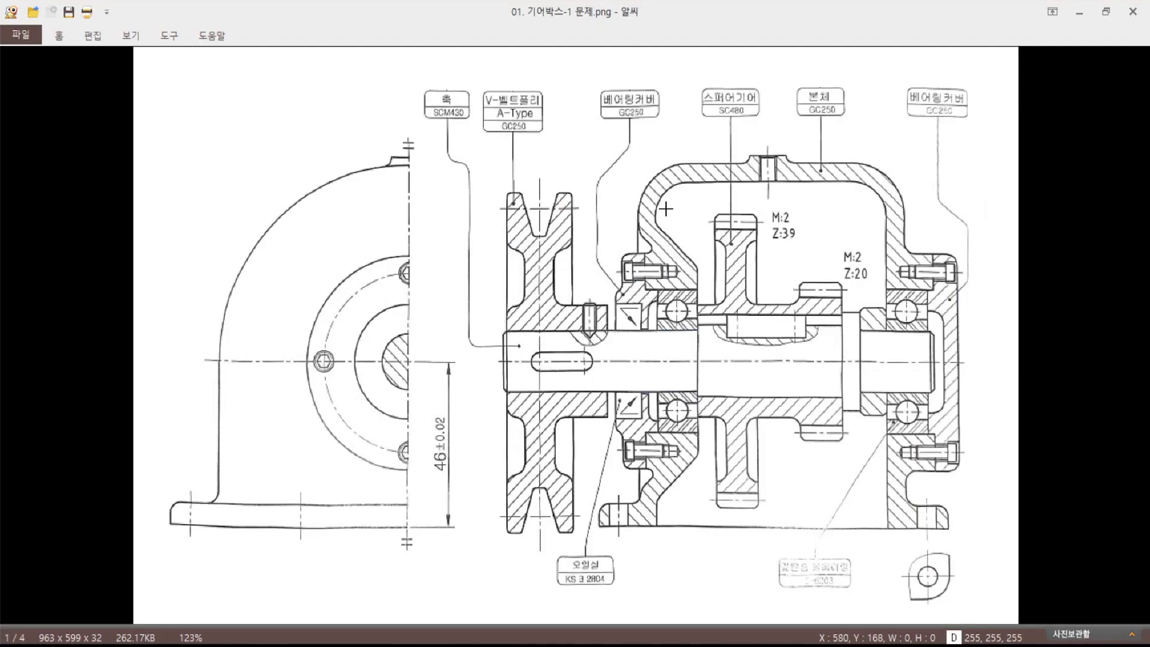
pyautogui.click(525, 273)
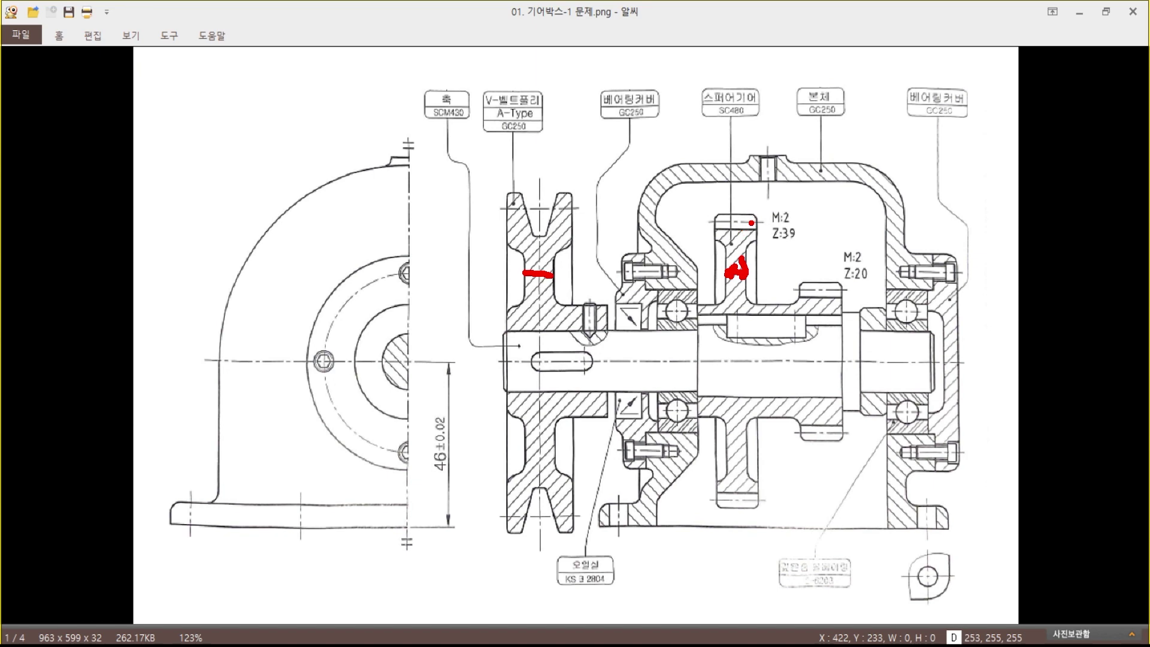
pyautogui.press('Escape')
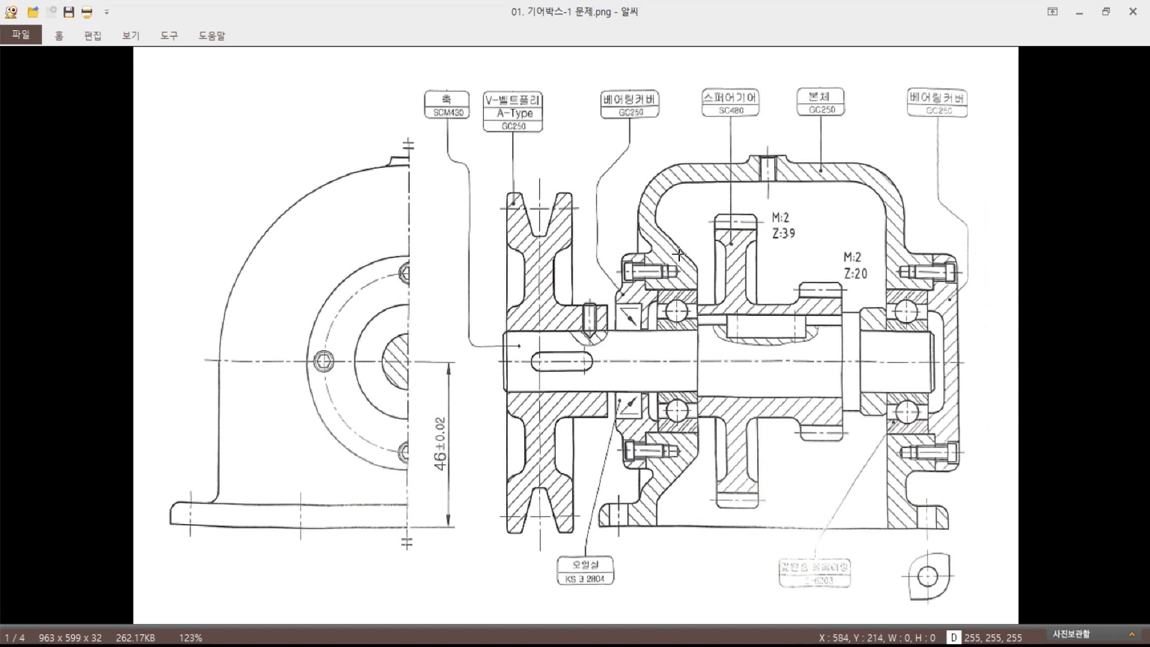
# - Back in AutoCAD, draw a vertical line between the midpoints of the large gear's upper and lower root lines
pyautogui.hotkey('alt', 'Tab')
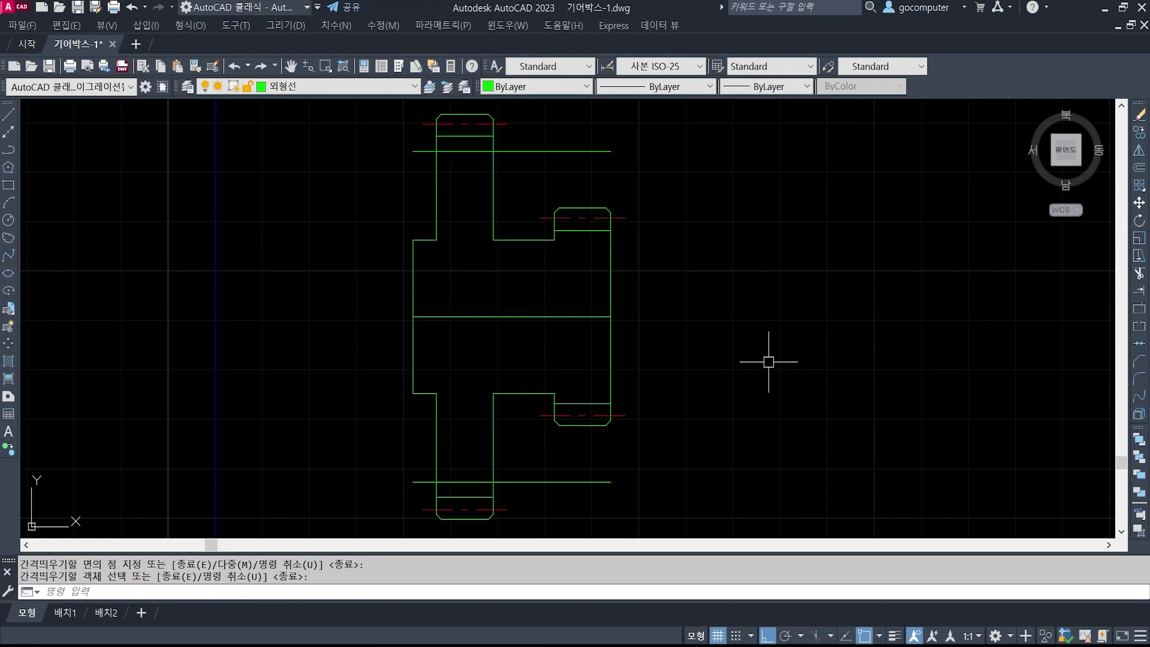
pyautogui.write('l')
pyautogui.press('Return')
pyautogui.click(465, 136)
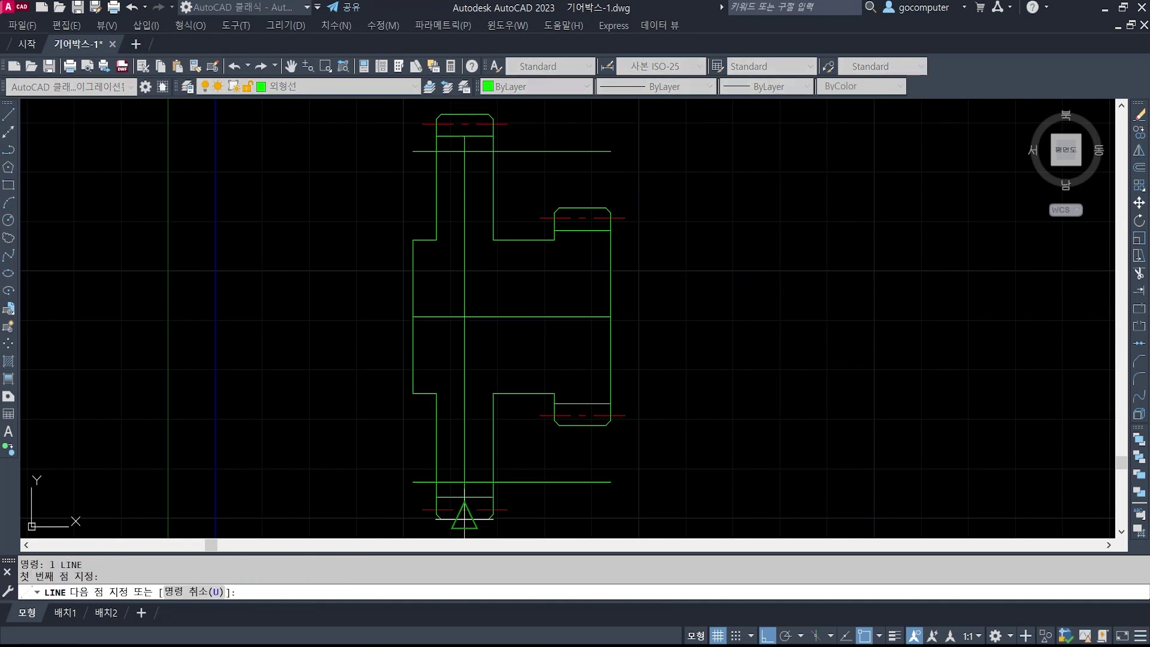
pyautogui.click(465, 497)
pyautogui.press('Return')
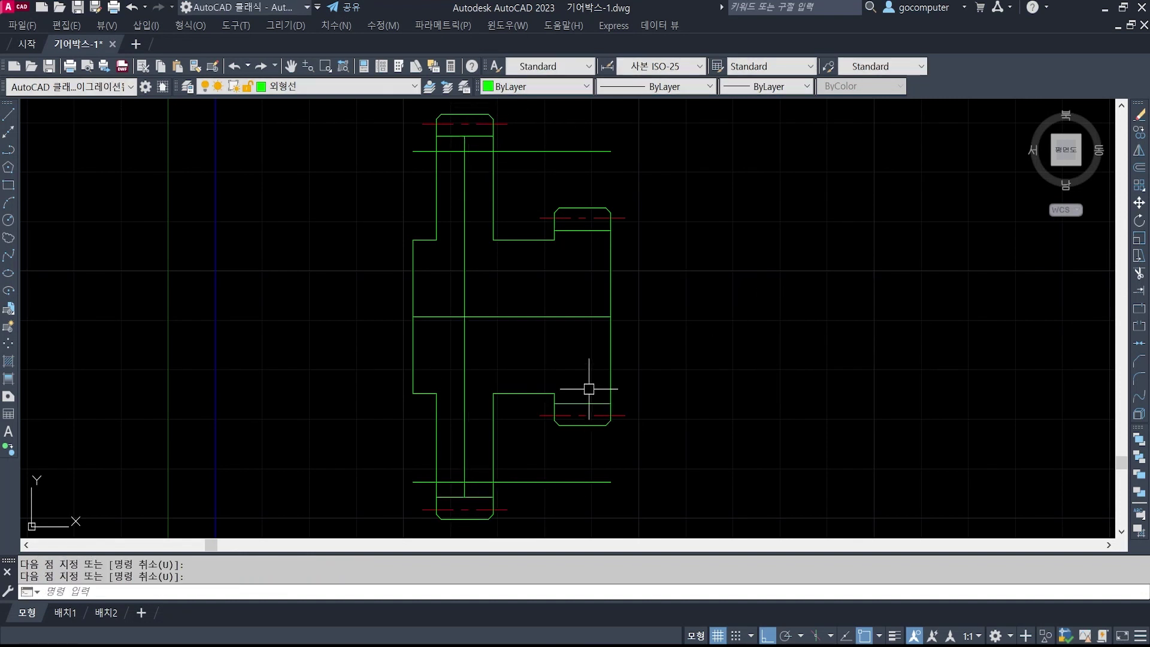
# - Offset the large gear's vertical web middle line 3 mm to both sides
pyautogui.write('o')
pyautogui.press('Return')
pyautogui.write('3')
pyautogui.press('Return')
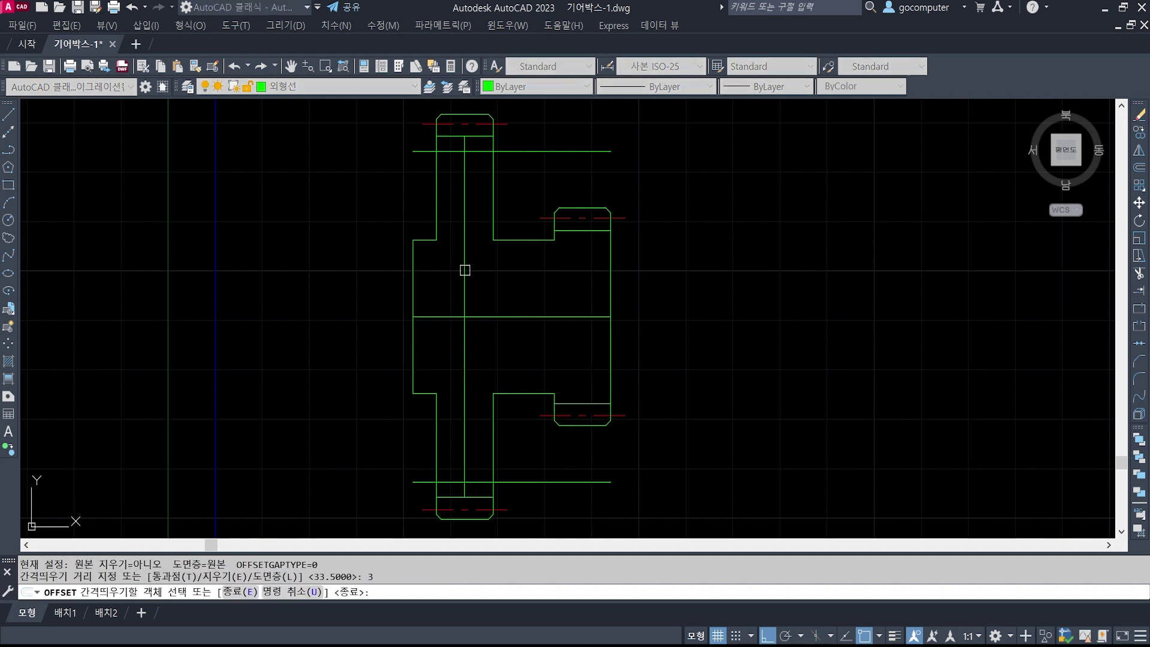
pyautogui.click(464, 270)
pyautogui.click(480, 273)
pyautogui.click(465, 278)
pyautogui.click(446, 277)
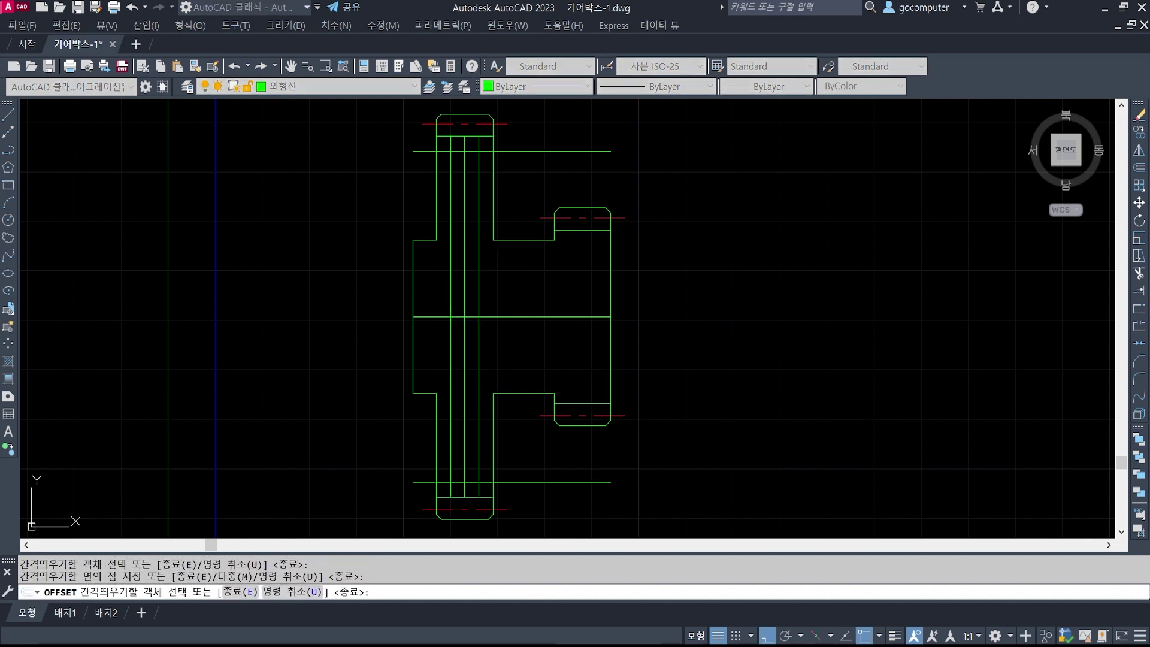
pyautogui.press('Return')
# - Extend the upper and lower hub lines left of the large gear to the left web line
pyautogui.scroll(3, 425, 186)
pyautogui.moveTo(413, 110); pyautogui.dragTo(420, 241, button='middle')
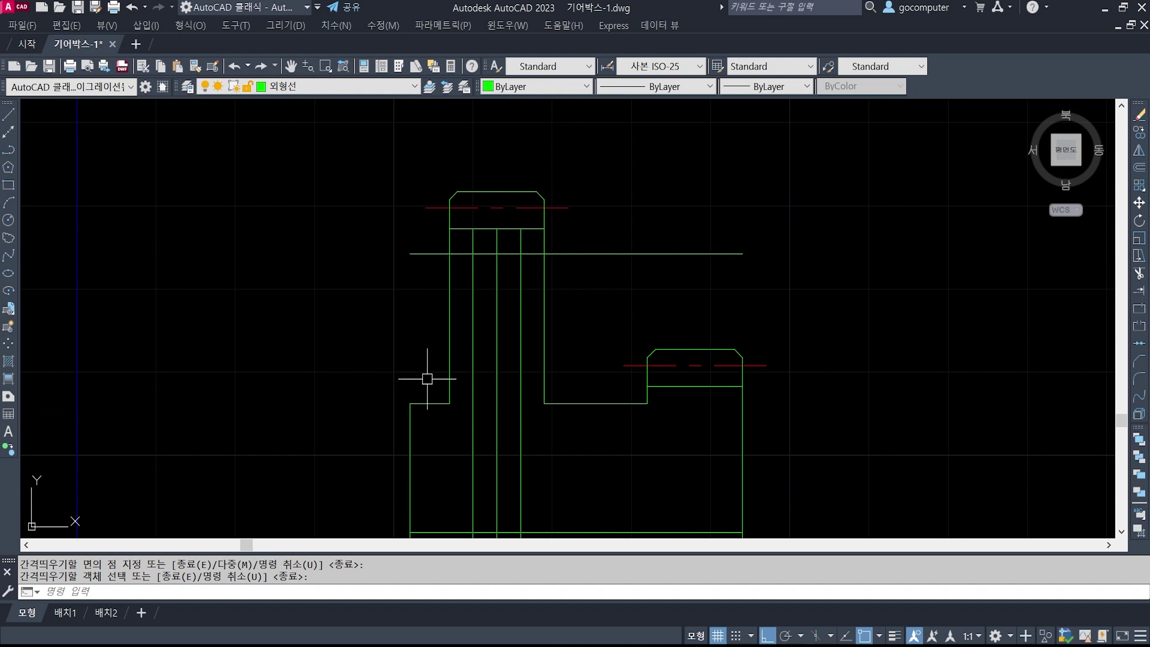
pyautogui.write('ex')
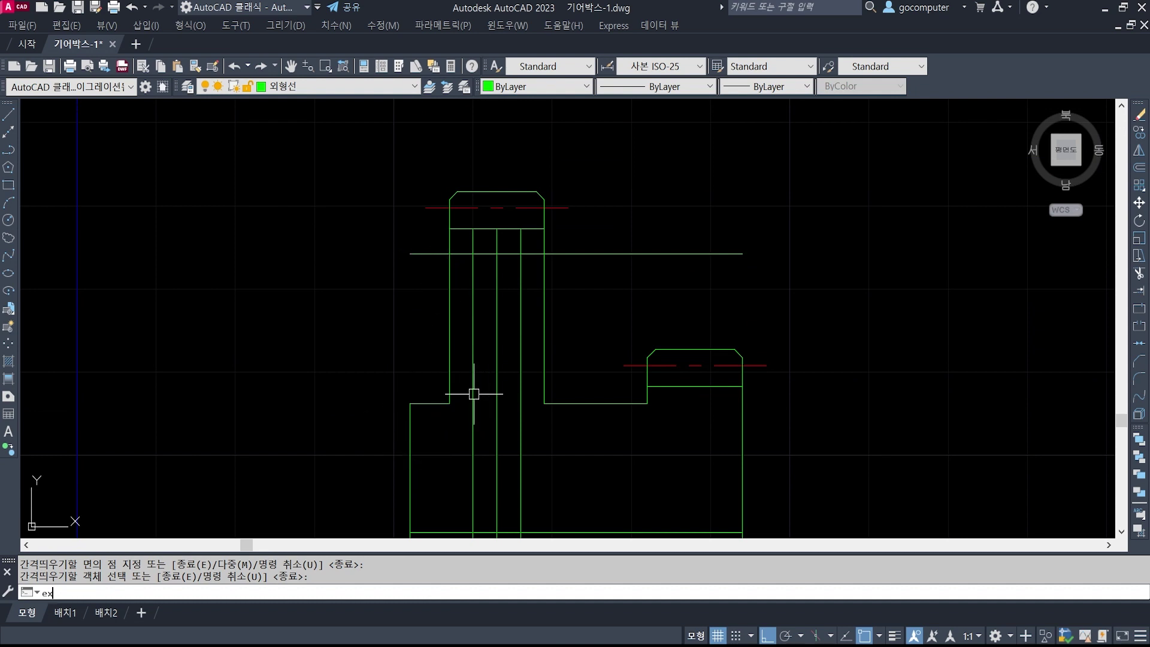
pyautogui.press('Return')
pyautogui.moveTo(472, 469); pyautogui.dragTo(467, 231, button='middle')
pyautogui.write('ex')
pyautogui.press('Return')
pyautogui.click(468, 413)
pyautogui.press('Return')
pyautogui.click(433, 420)
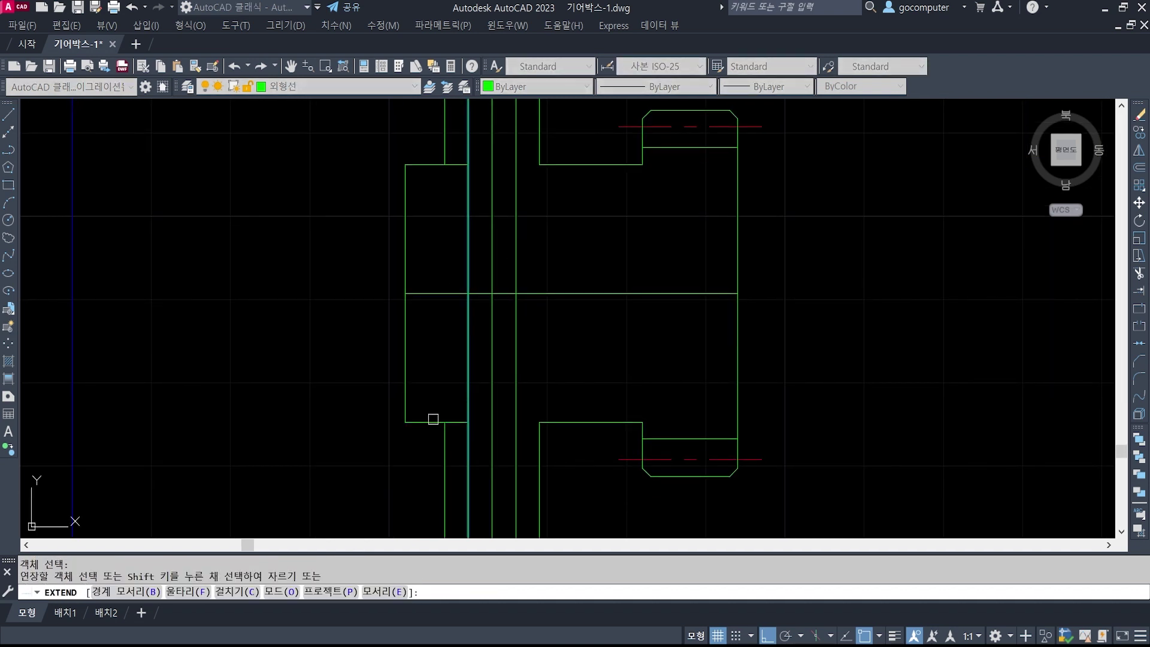
pyautogui.press('Return')
pyautogui.moveTo(531, 293); pyautogui.dragTo(560, 380, button='middle')
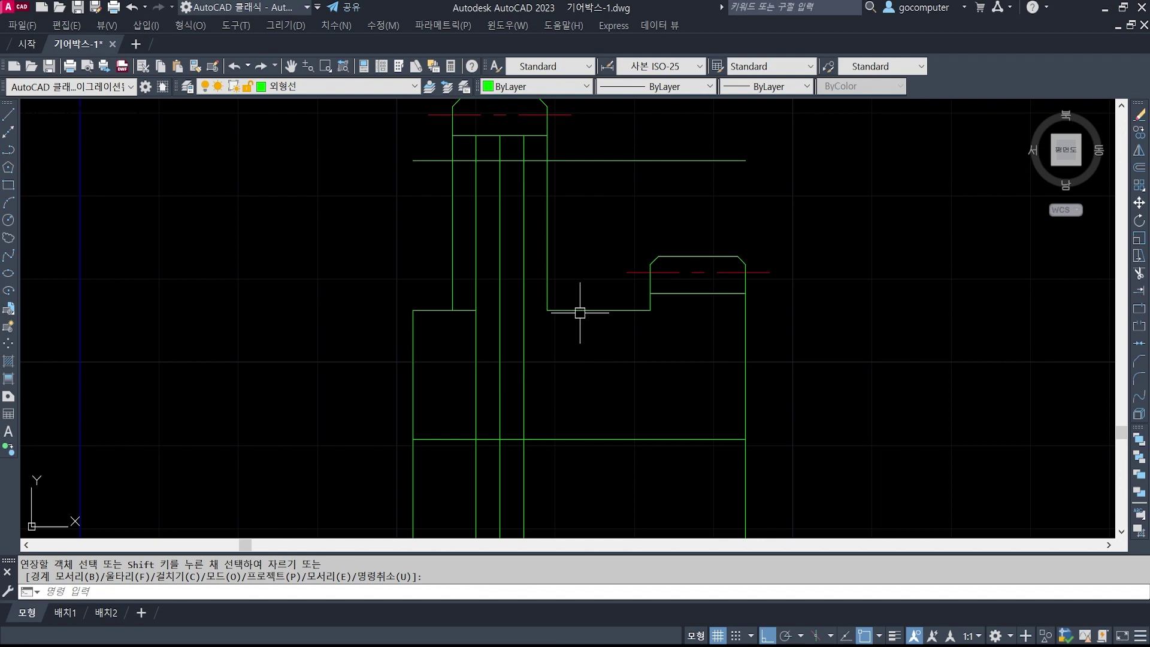
# - Switch to the gearbox image and mark the corners where the large gear's web meets the hub, clearing the markup
pyautogui.hotkey('alt', 'Tab')
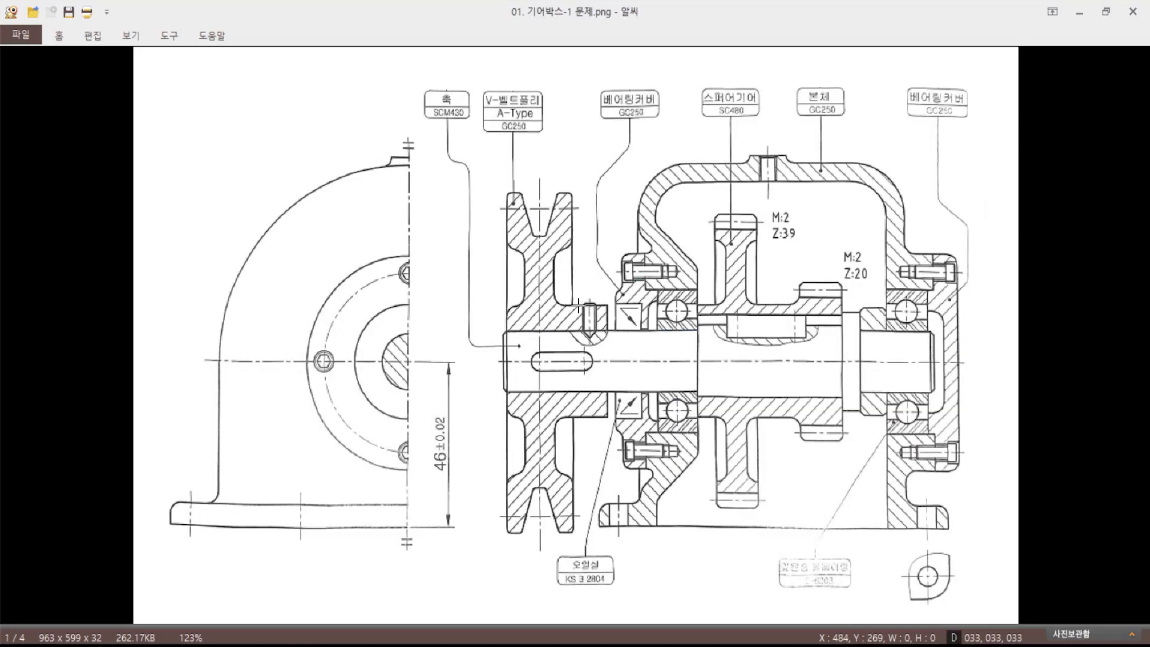
pyautogui.hotkey('ctrl', '2')
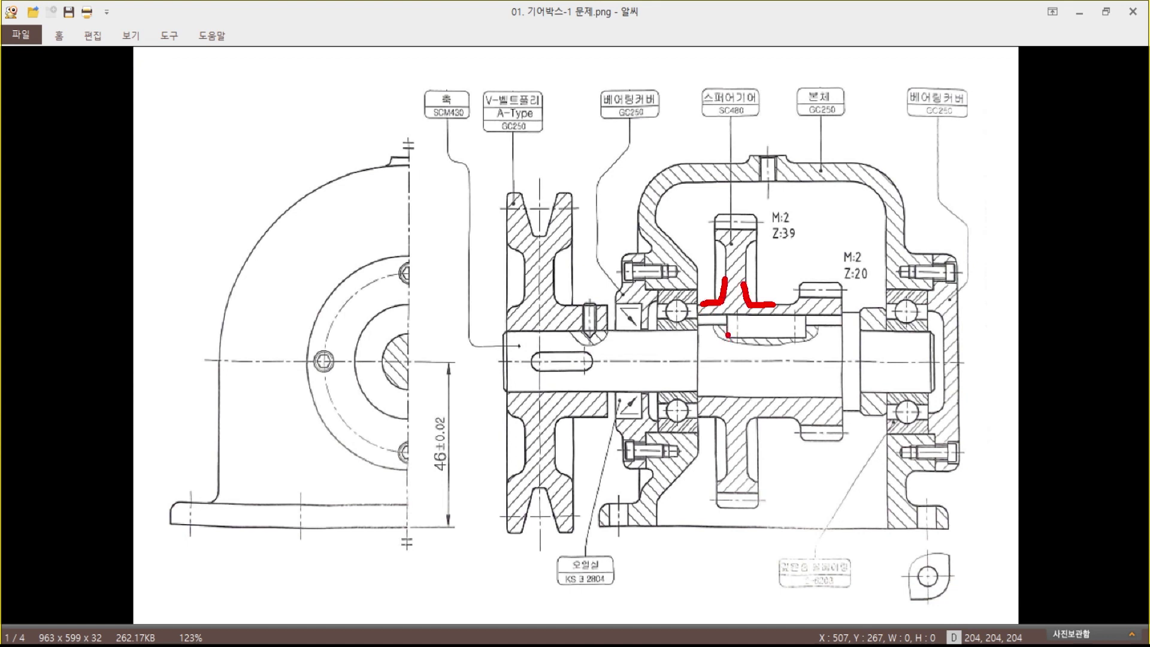
pyautogui.press('Escape')
# - Back in AutoCAD, extend the upper and lower hub lines right of the large gear to the right web line
pyautogui.hotkey('alt', 'Tab')
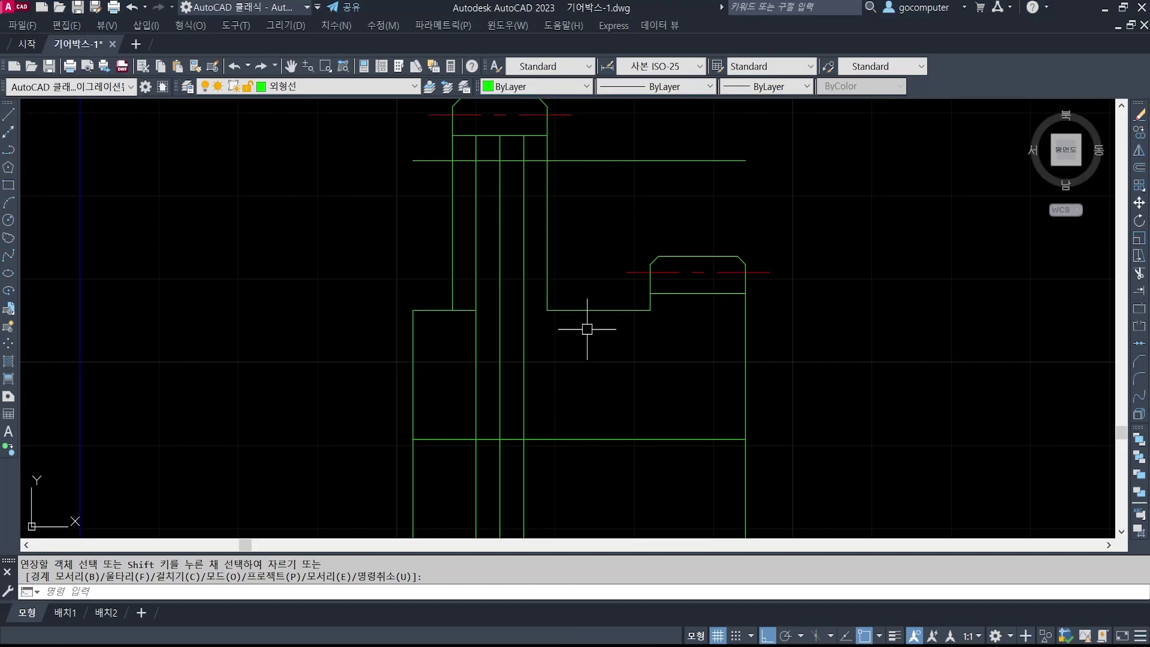
pyautogui.write('ex')
pyautogui.press('space')
pyautogui.click(523, 301)
pyautogui.press('space')
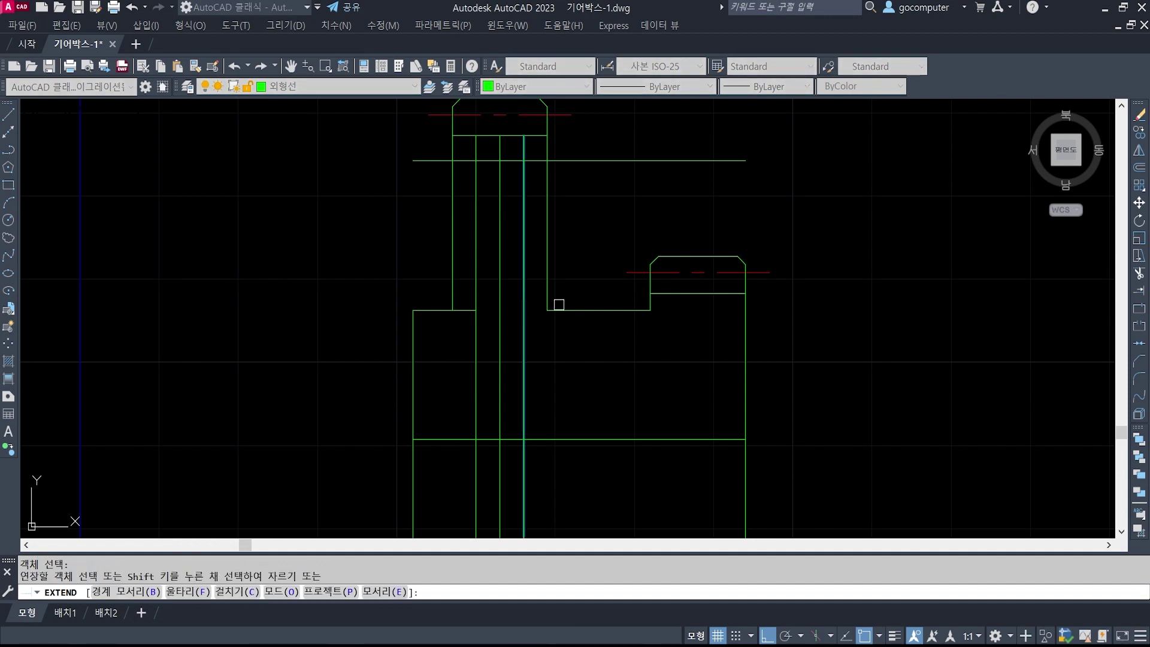
pyautogui.click(558, 307)
pyautogui.click(550, 322)
pyautogui.click(550, 322)
pyautogui.click(567, 435)
pyautogui.moveTo(566, 443); pyautogui.dragTo(567, 248, button='middle')
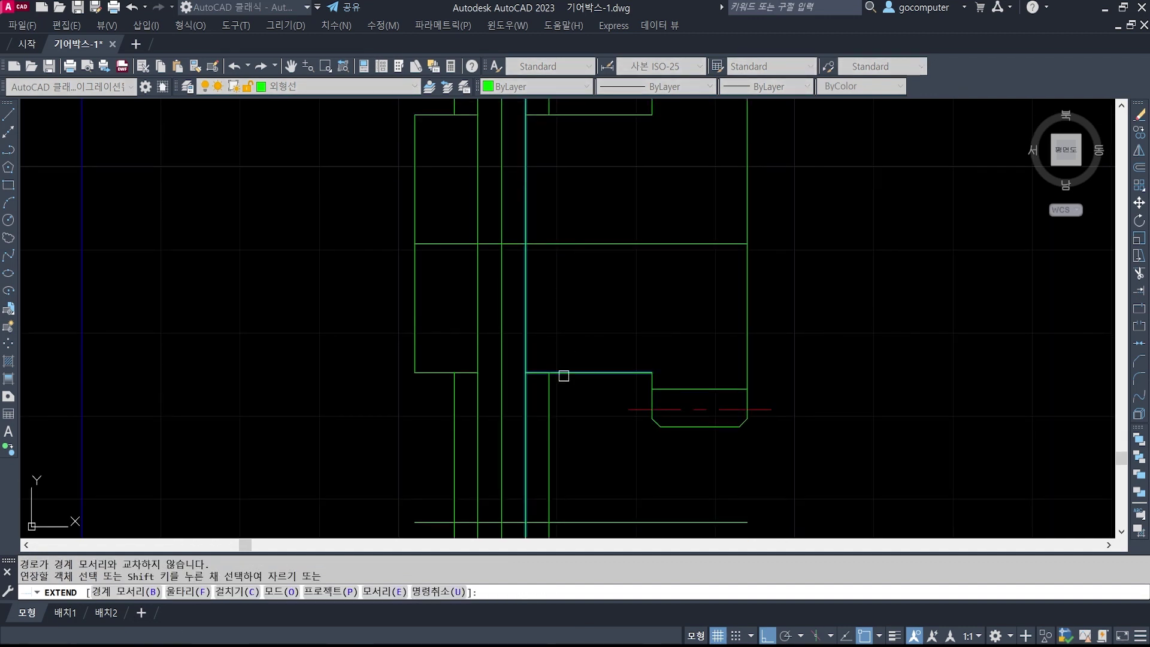
pyautogui.press('Escape')
# - Trim the left and right web lines between the upper and lower hub lines
pyautogui.scroll(-2, 575, 365)
pyautogui.write('tr')
pyautogui.press('space')
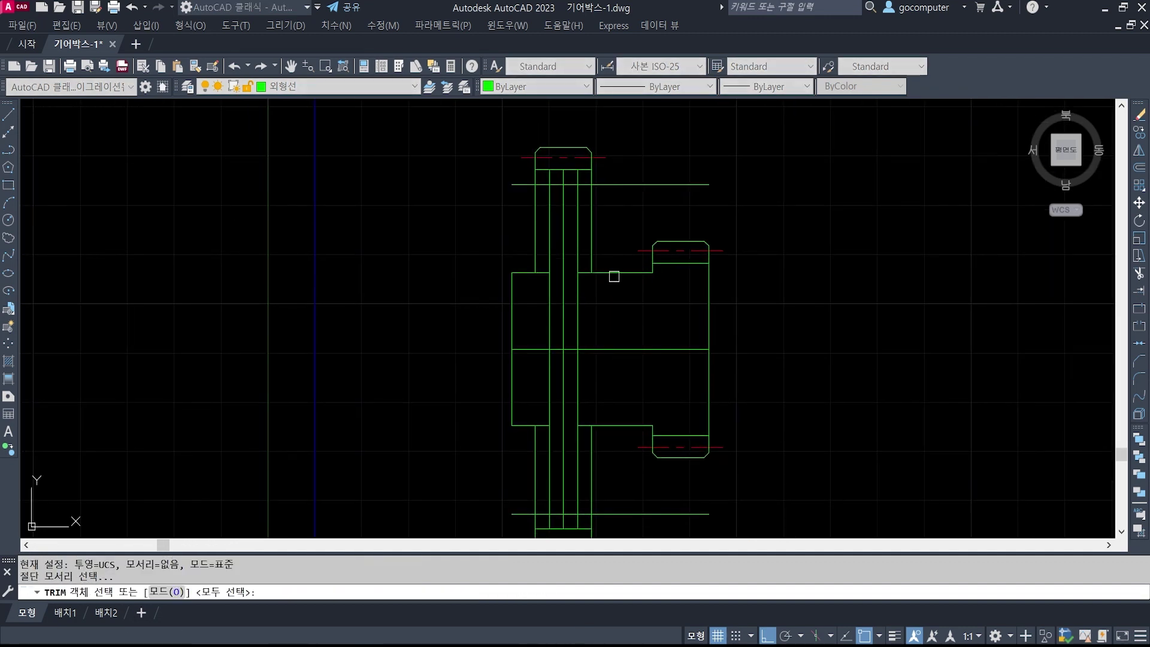
pyautogui.click(613, 274)
pyautogui.click(520, 273)
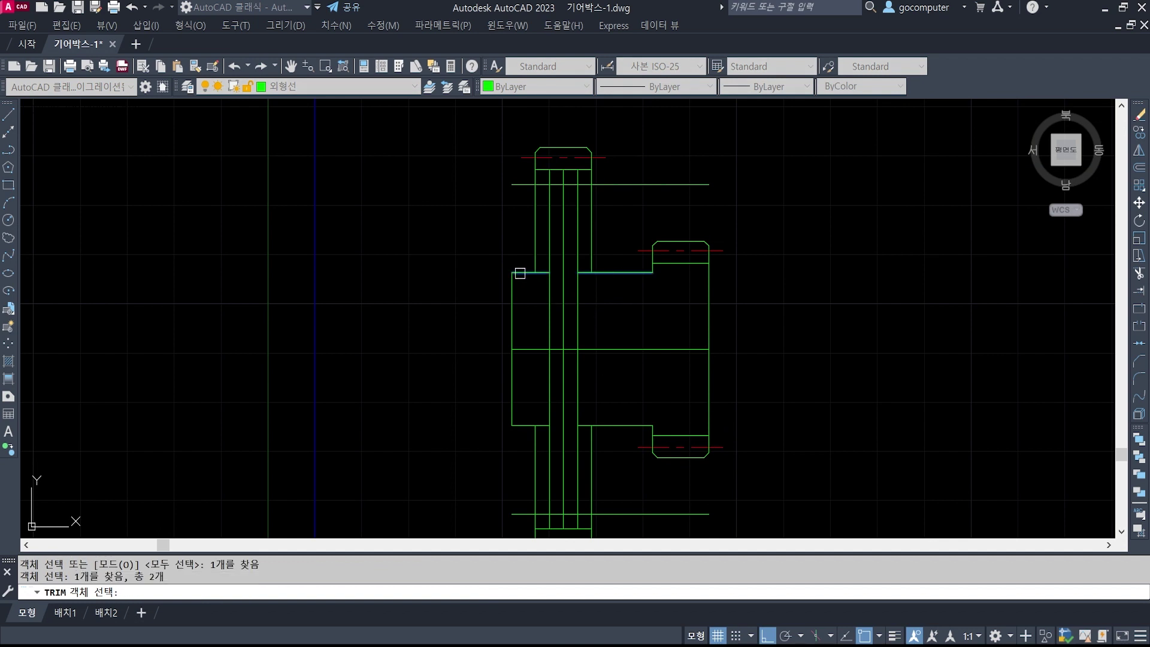
pyautogui.click(525, 425)
pyautogui.press('Return')
pyautogui.click(578, 383)
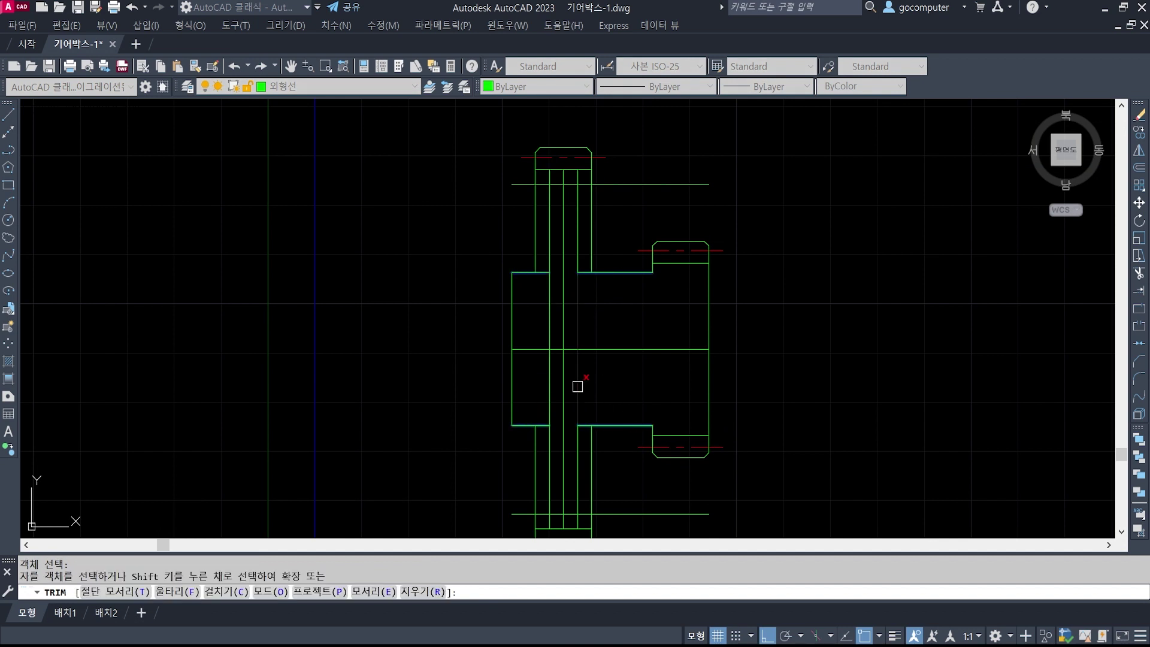
pyautogui.click(563, 376)
pyautogui.click(554, 377)
pyautogui.press('Return')
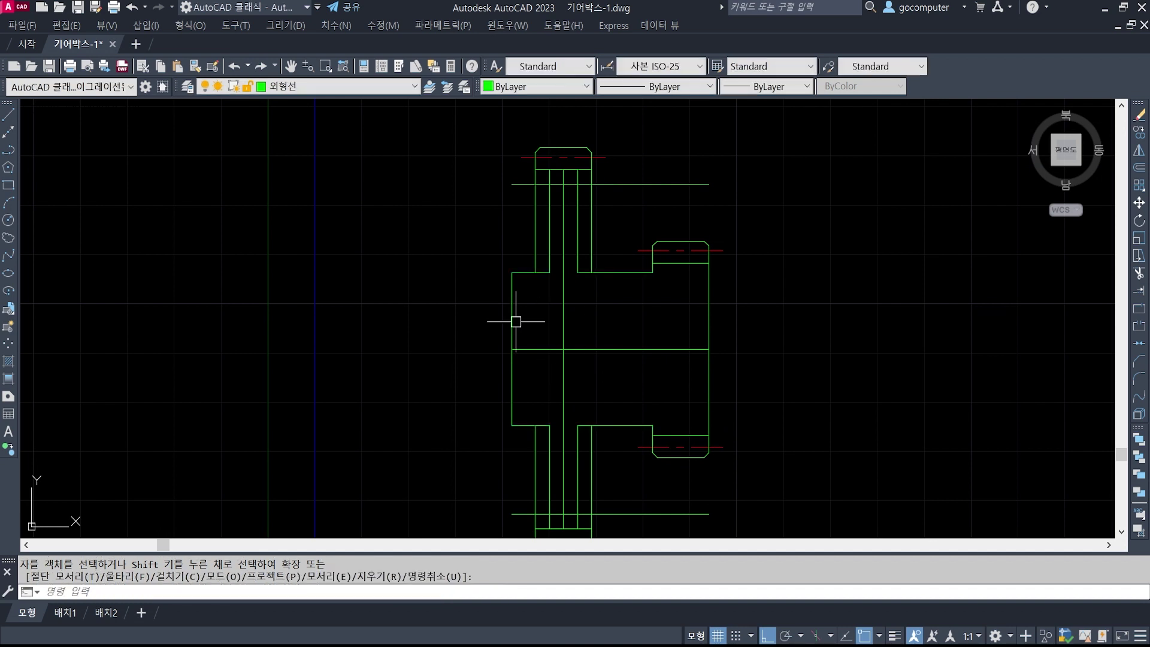
# - Trim the large gear's upper inner rim line between the two web lines
pyautogui.scroll(3, 521, 348)
pyautogui.scroll(2, 605, 255)
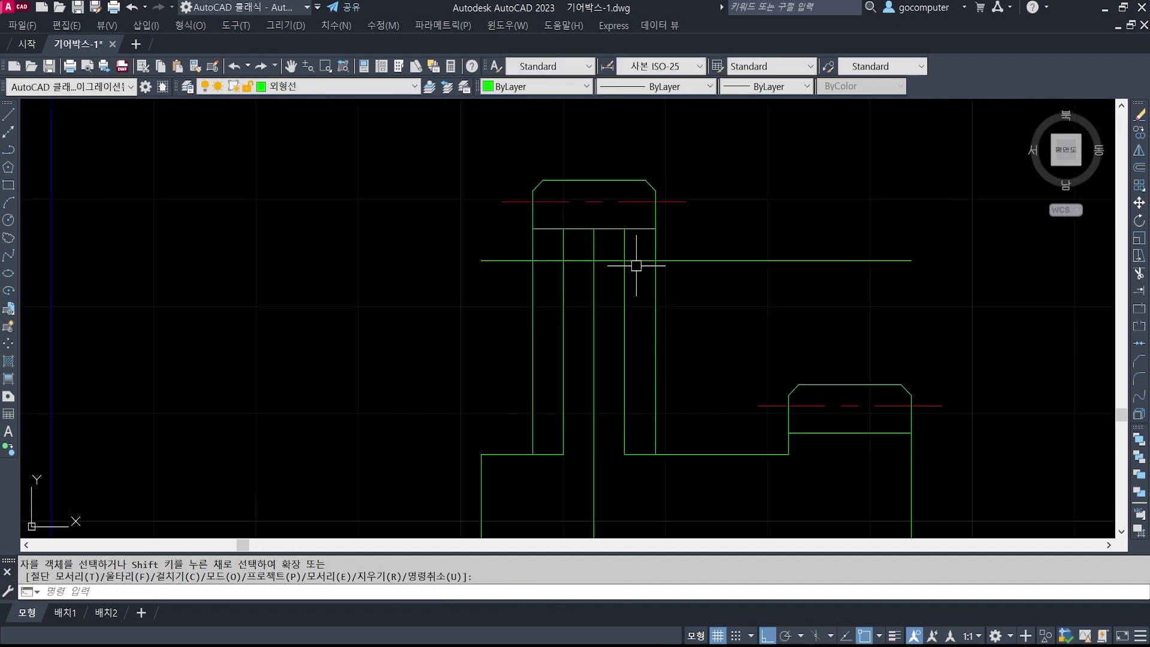
pyautogui.scroll(-3, 616, 252)
pyautogui.moveTo(627, 481); pyautogui.dragTo(605, 407, button='middle')
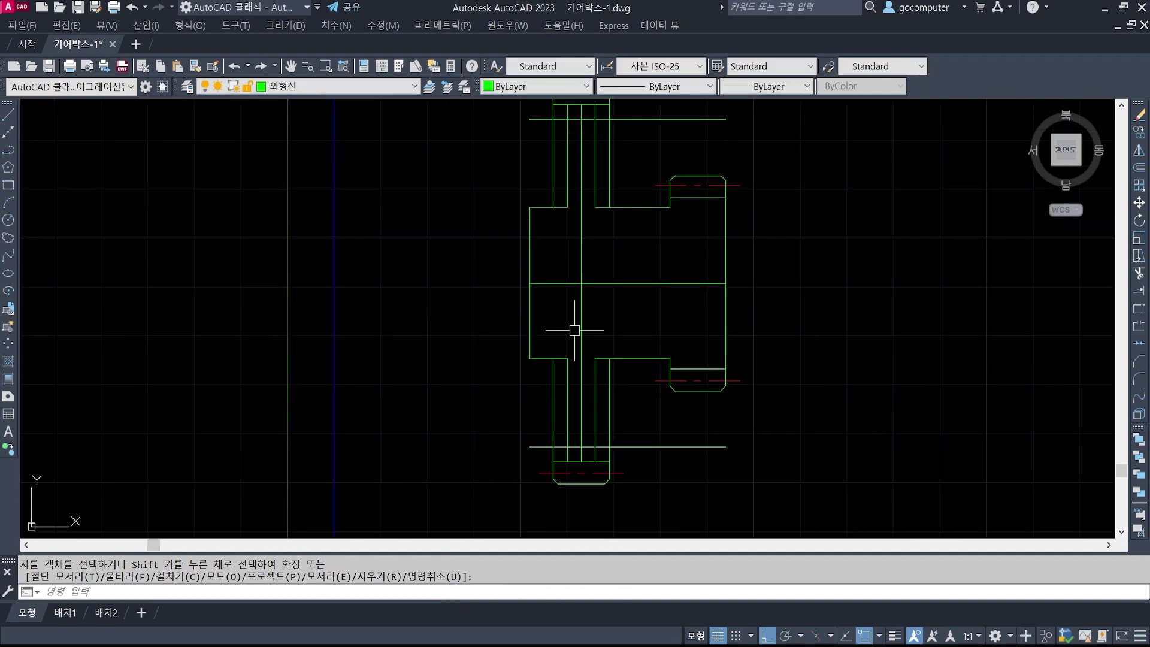
pyautogui.scroll(3, 582, 244)
pyautogui.write('tr')
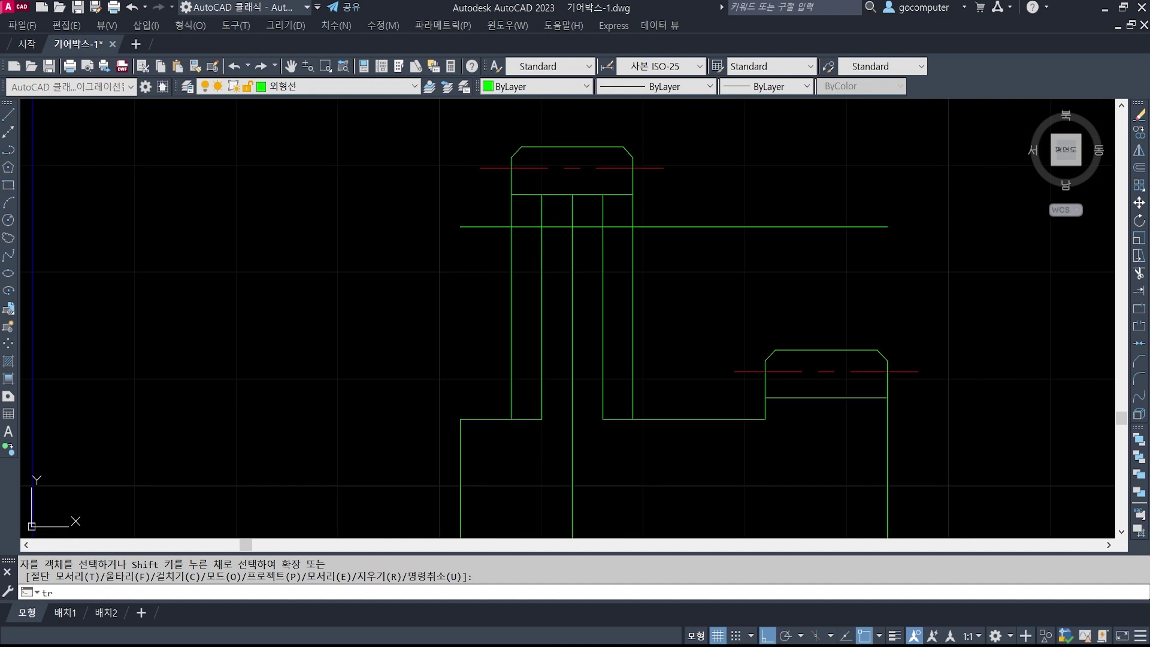
pyautogui.press('Return')
pyautogui.click(602, 255)
pyautogui.click(543, 265)
pyautogui.press('Return')
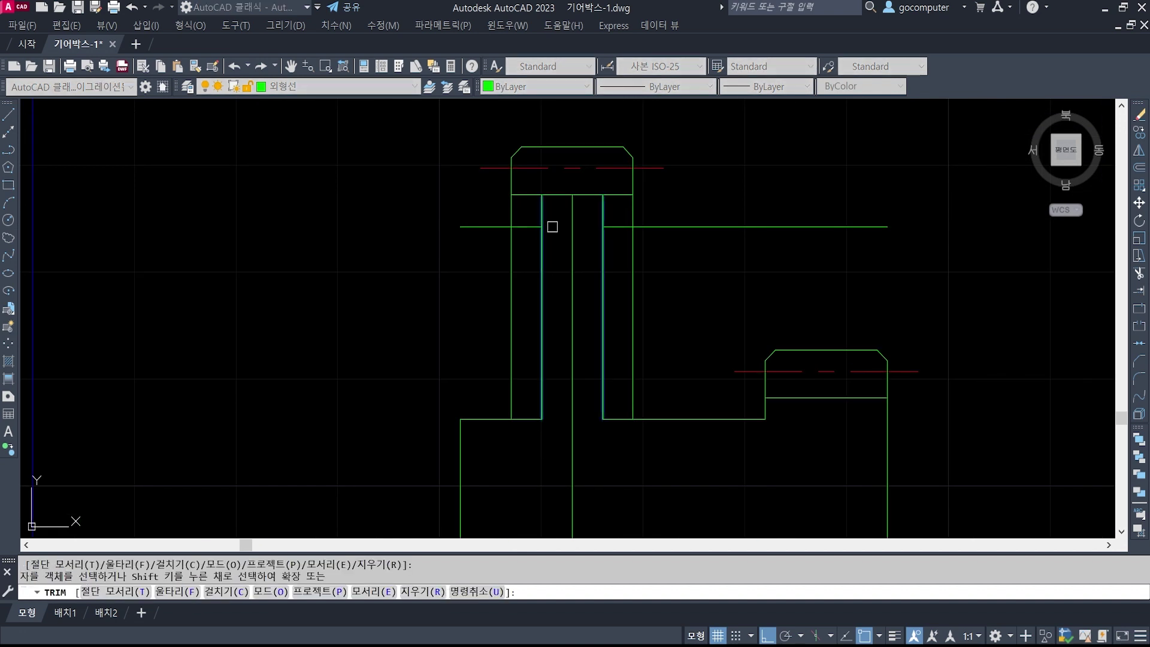
# - Trim the large gear's lower inner rim line between the two web lines
pyautogui.scroll(-2, 549, 232)
pyautogui.moveTo(586, 232)
pyautogui.mouseDown(button='middle')
pyautogui.moveTo(588, 388)
pyautogui.moveTo(563, 249)
pyautogui.mouseUp(button='middle')
pyautogui.scroll(2, 563, 248)
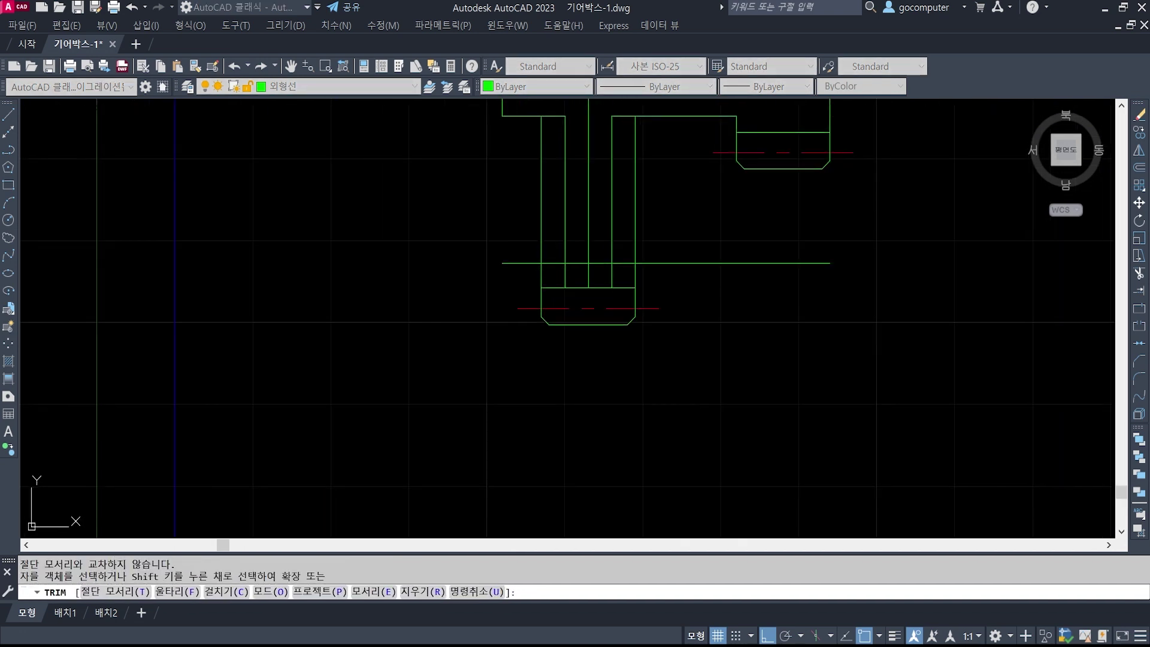
pyautogui.press('Return')
pyautogui.press('Return')
pyautogui.click(565, 227)
pyautogui.click(613, 228)
pyautogui.press('Return')
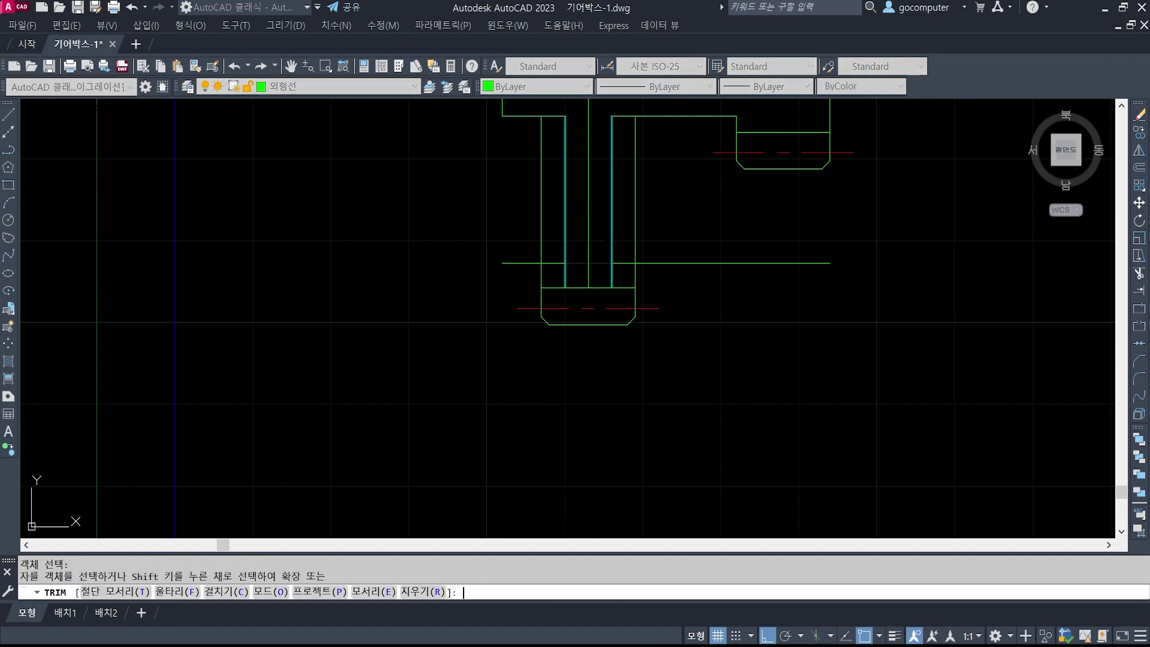
pyautogui.click(599, 263)
pyautogui.press('Return')
pyautogui.scroll(-1, 602, 351)
pyautogui.moveTo(600, 165); pyautogui.dragTo(587, 488, button='middle')
pyautogui.moveTo(582, 223); pyautogui.dragTo(580, 311, button='middle')
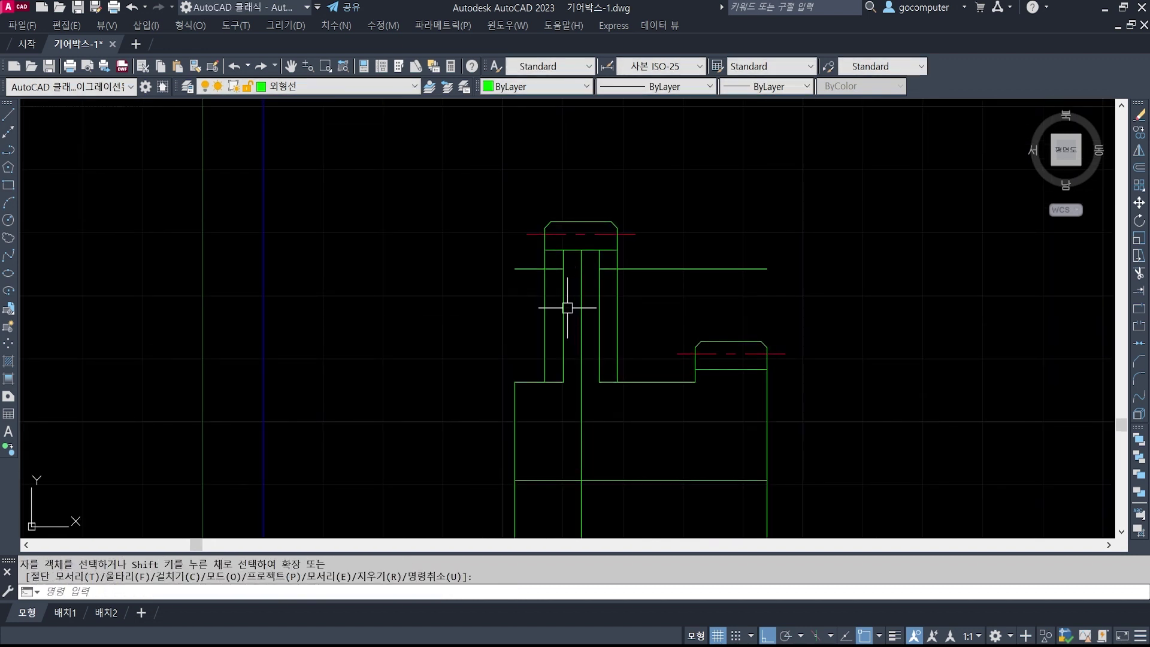
pyautogui.scroll(1, 567, 308)
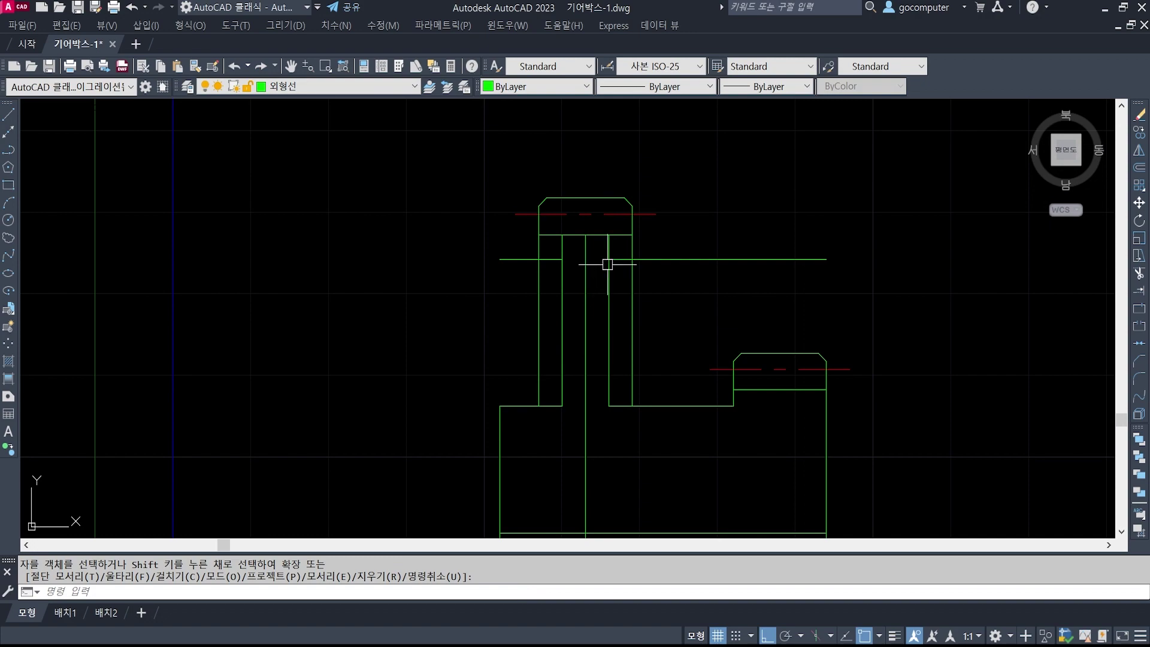
# - Switch to the gearbox image and mark the rounded corner between the large gear's upper rim and web, clearing the markup
pyautogui.hotkey('alt', 'Tab')
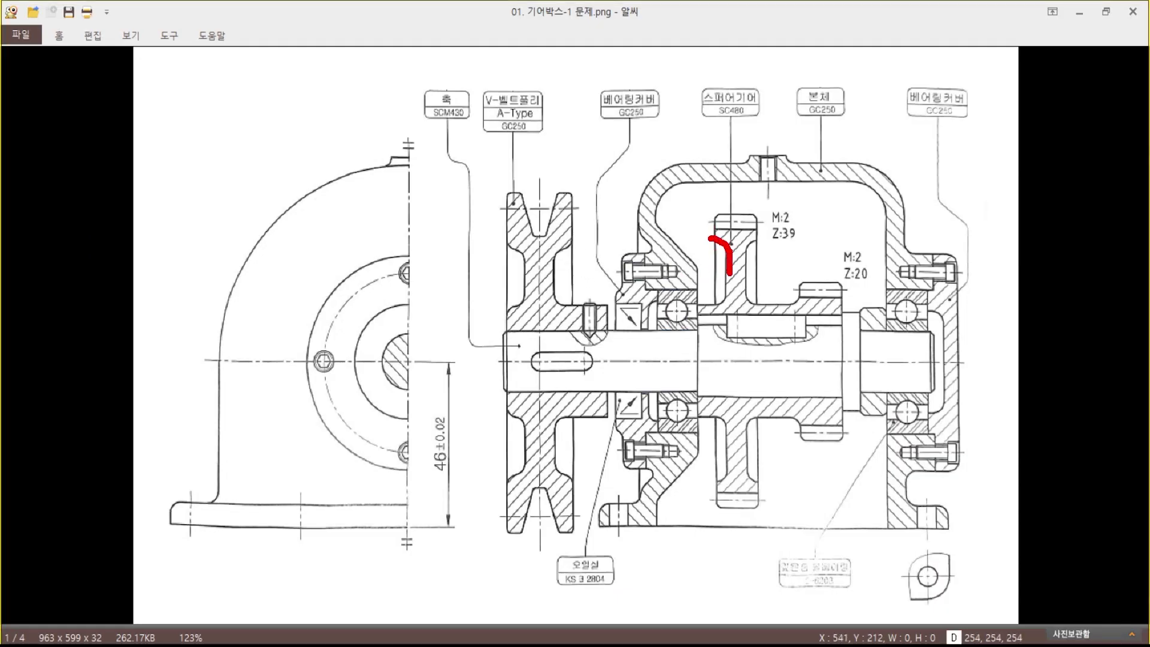
pyautogui.press('Escape')
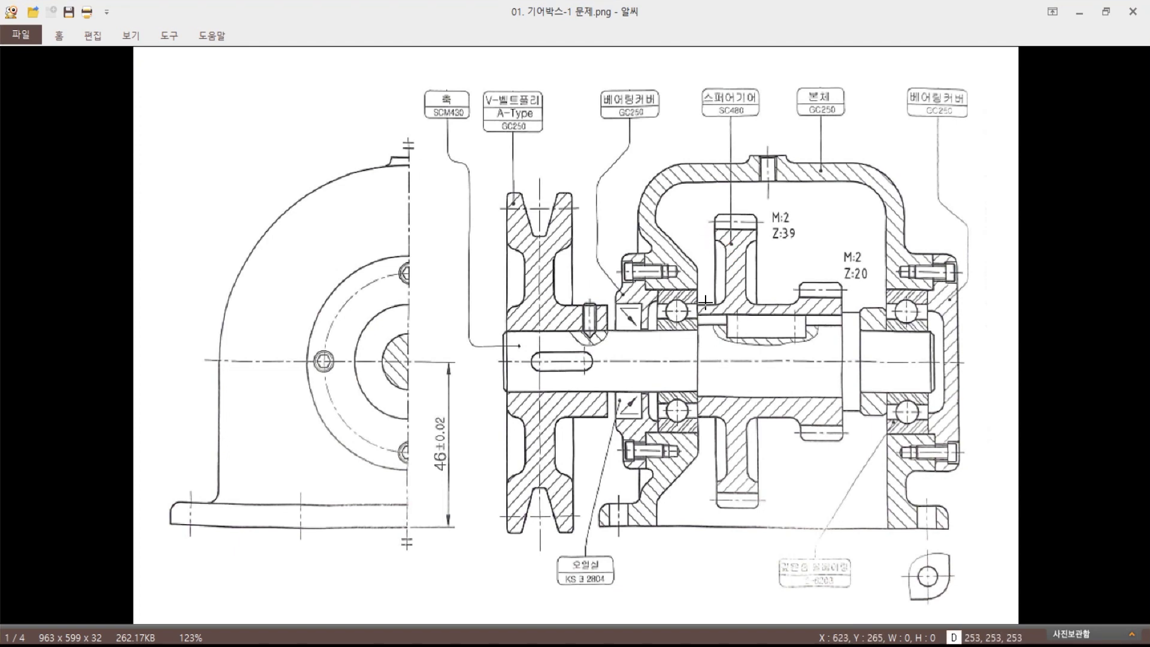
# - Back in AutoCAD, fillet both corners between the upper inner rim line and the web lines with a 3 mm radius
pyautogui.hotkey('alt', 'Tab')
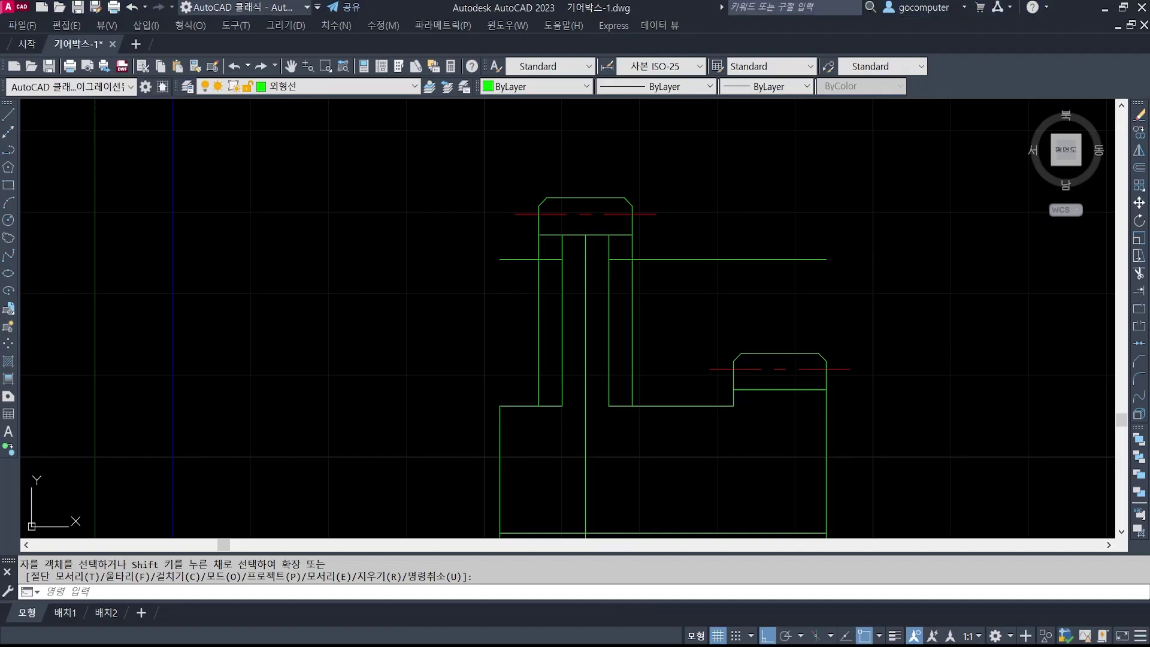
pyautogui.scroll(2, 546, 316)
pyautogui.write('f')
pyautogui.press('Return')
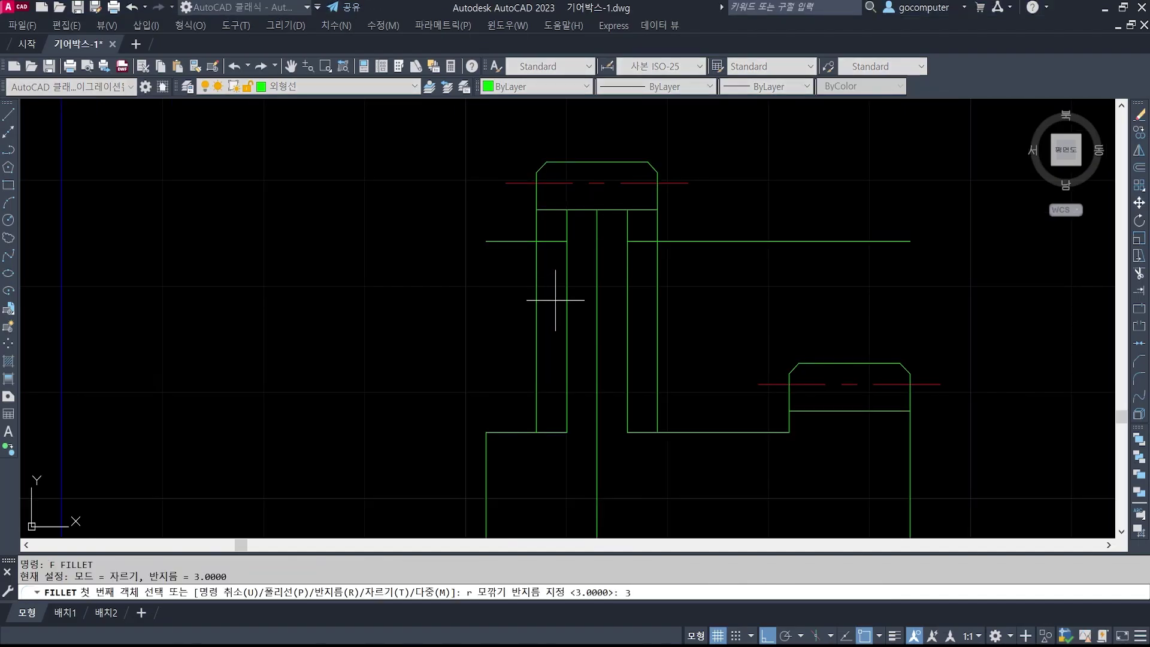
pyautogui.write('r')
pyautogui.press('Return')
pyautogui.write('3')
pyautogui.press('Return')
pyautogui.click(546, 241)
pyautogui.click(567, 275)
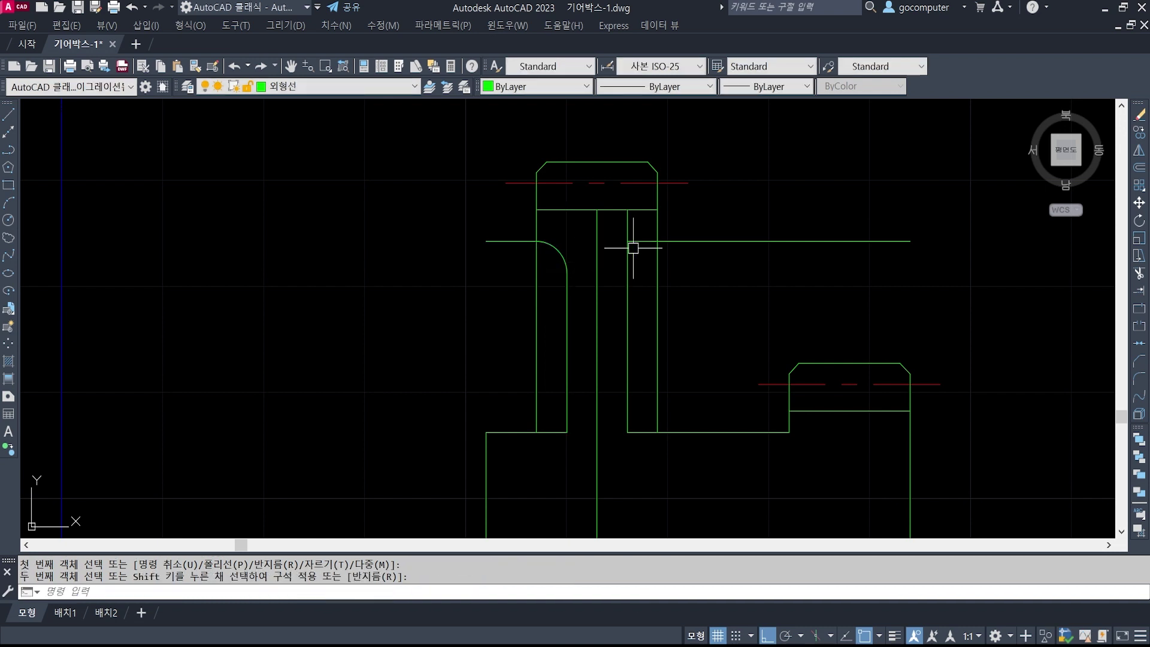
pyautogui.press('Return')
pyautogui.click(635, 242)
pyautogui.click(626, 258)
pyautogui.scroll(-2, 597, 246)
pyautogui.moveTo(598, 246); pyautogui.dragTo(598, 185, button='middle')
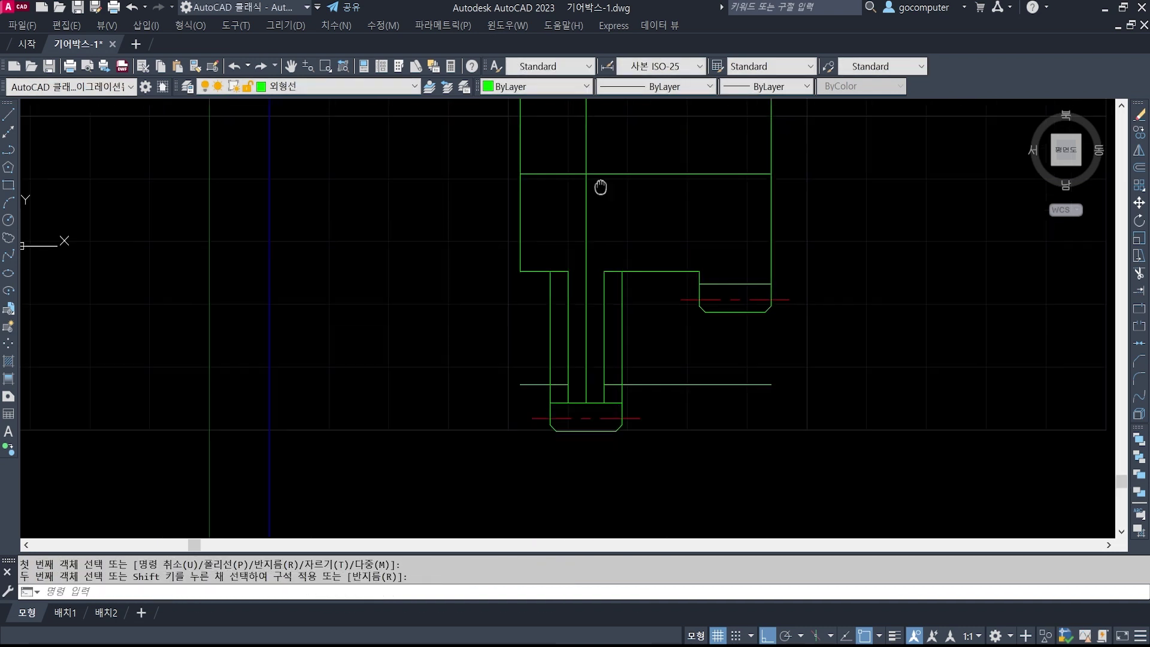
pyautogui.scroll(3, 547, 352)
pyautogui.press('Return')
pyautogui.click(555, 355)
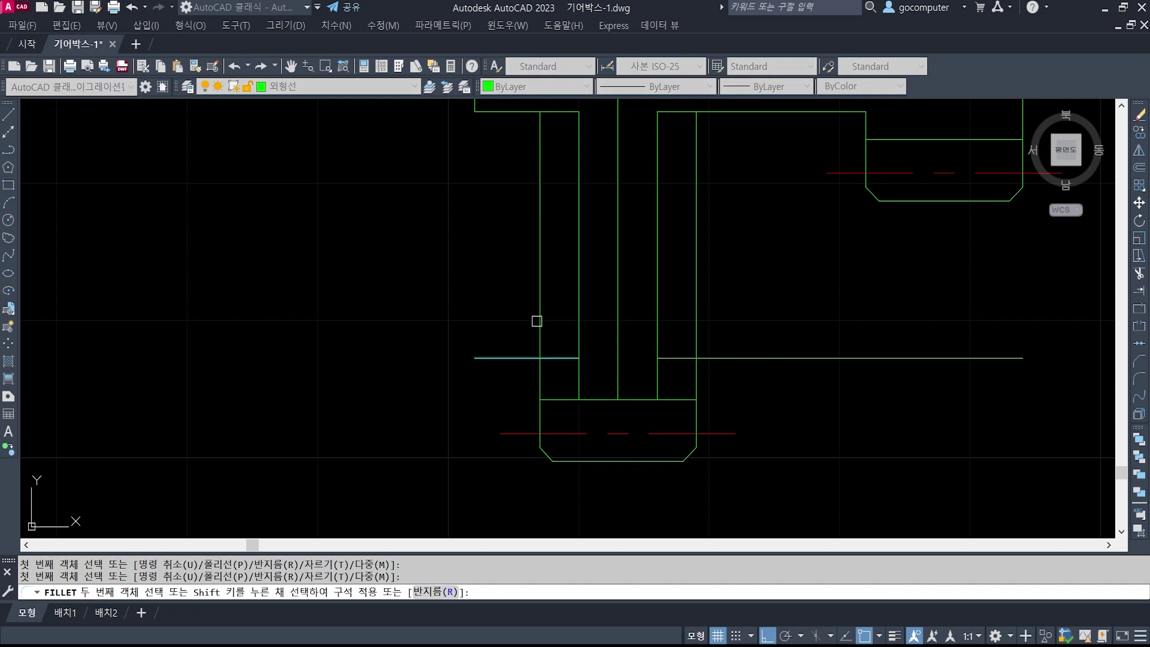
pyautogui.write('u')
pyautogui.press('Return')
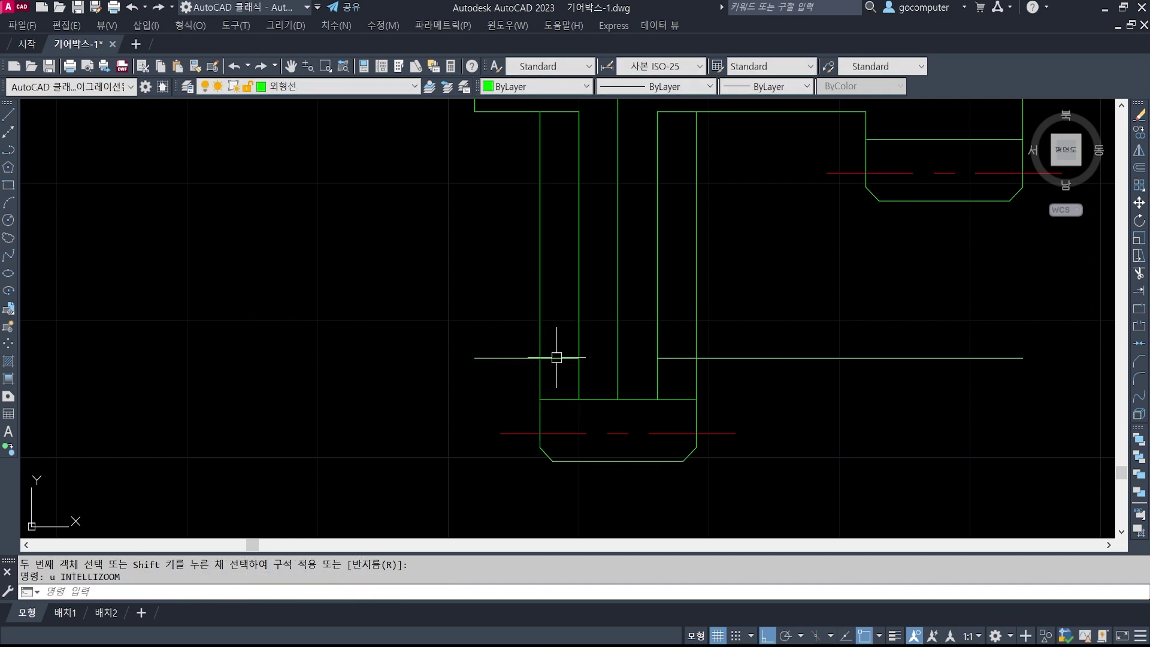
pyautogui.write('tr')
pyautogui.press('Return')
pyautogui.scroll(-5, 563, 352)
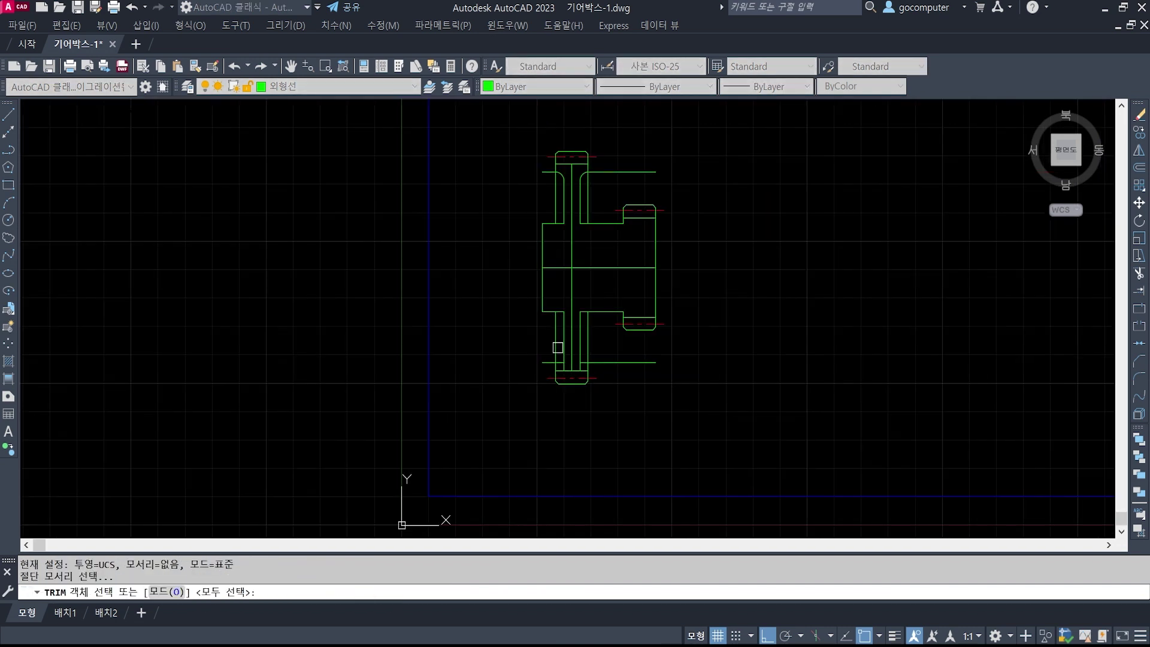
pyautogui.scroll(5, 556, 347)
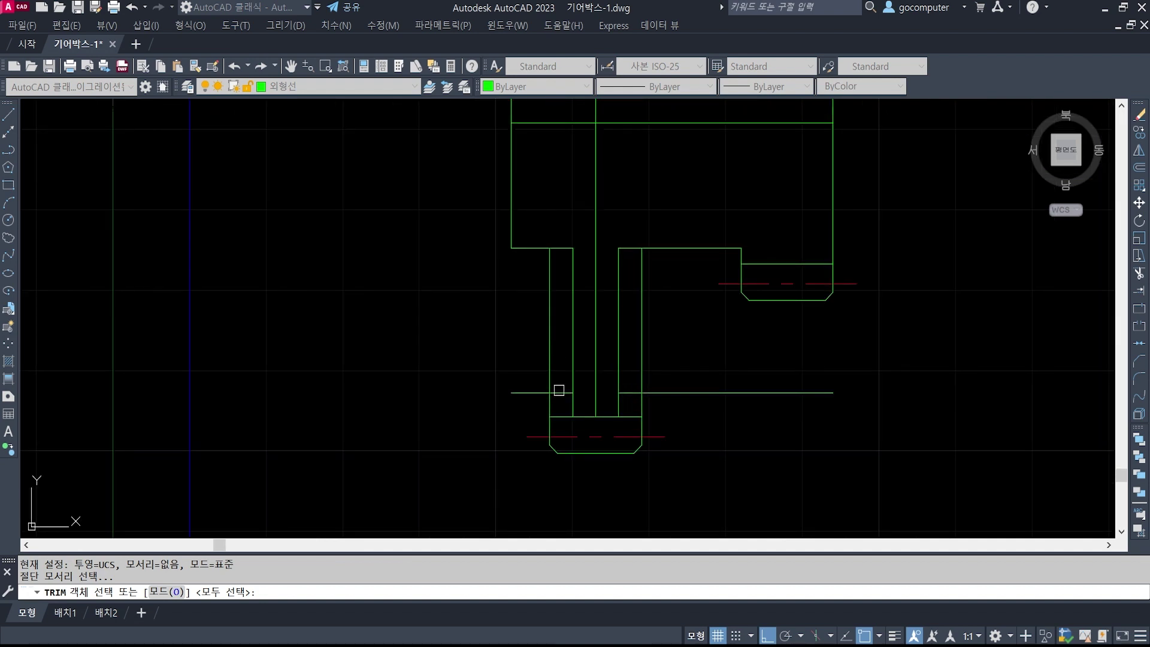
pyautogui.click(559, 391)
pyautogui.click(573, 361)
pyautogui.press('Escape')
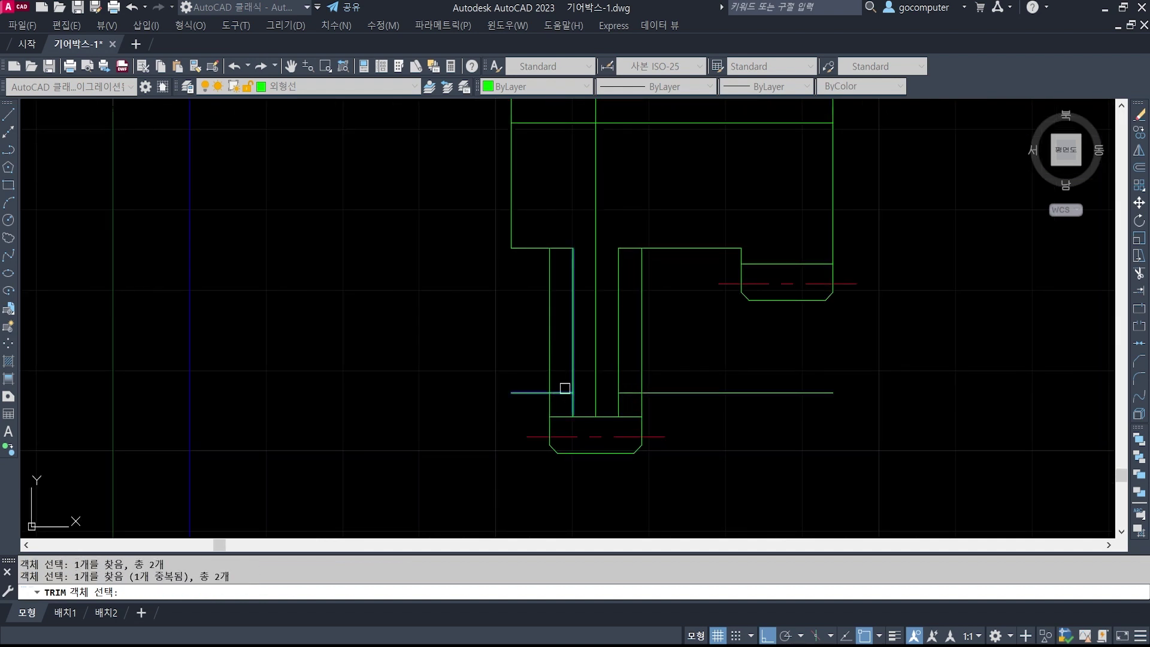
# - Fillet both corners between the large gear's lower inner rim line and the web lines with a 3 mm radius
pyautogui.write('F')
pyautogui.press('Return')
pyautogui.scroll(2, 570, 389)
pyautogui.click(560, 390)
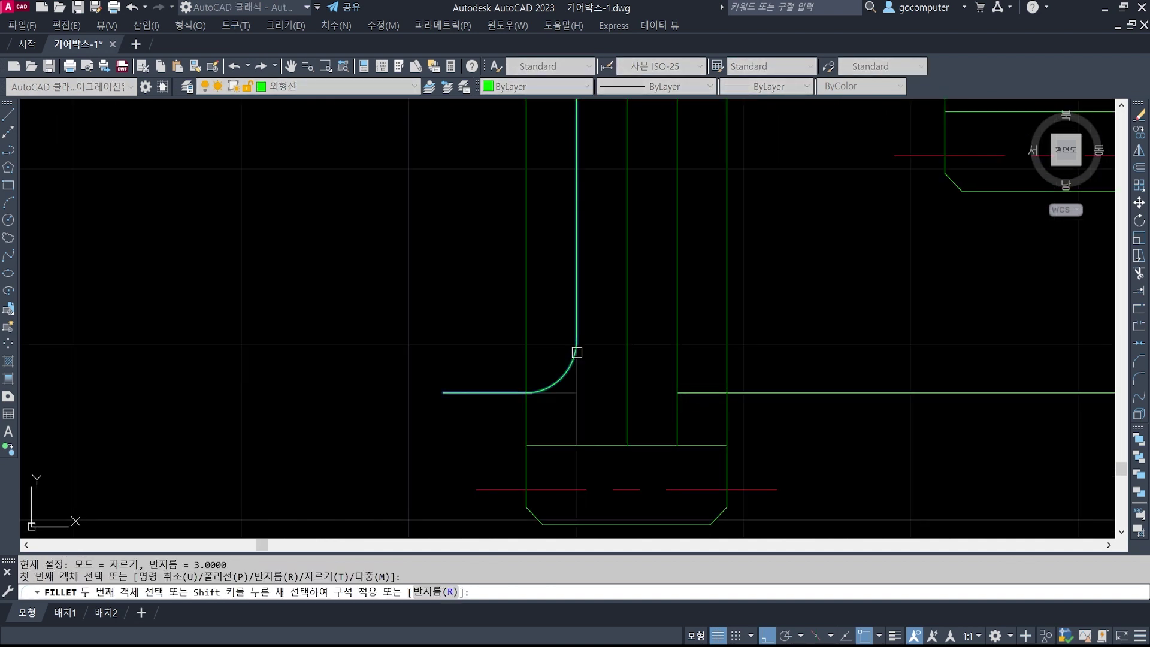
pyautogui.click(575, 352)
pyautogui.press('Return')
pyautogui.click(676, 367)
pyautogui.click(691, 391)
# - Erase the leftover lower inner rim line segments on both sides of the large gear
pyautogui.scroll(-2, 677, 380)
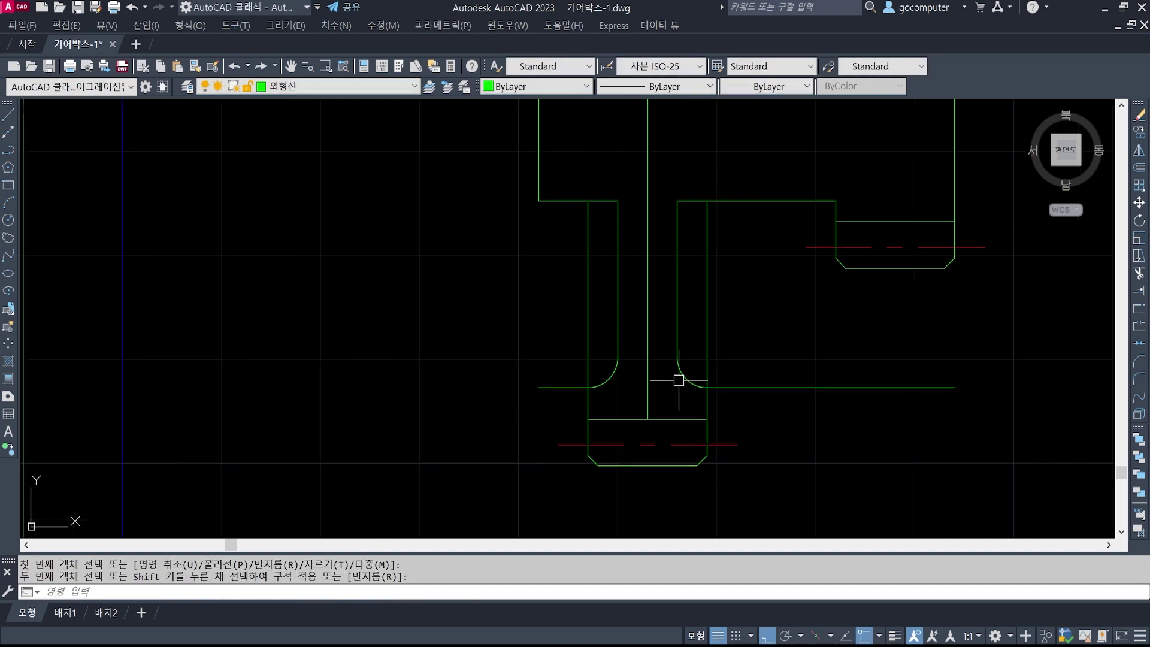
pyautogui.moveTo(809, 377); pyautogui.dragTo(767, 399, button='middle')
pyautogui.write('e')
pyautogui.press('Return')
pyautogui.click(755, 431)
pyautogui.click(713, 351)
pyautogui.press('Return')
pyautogui.press('Return')
pyautogui.click(516, 429)
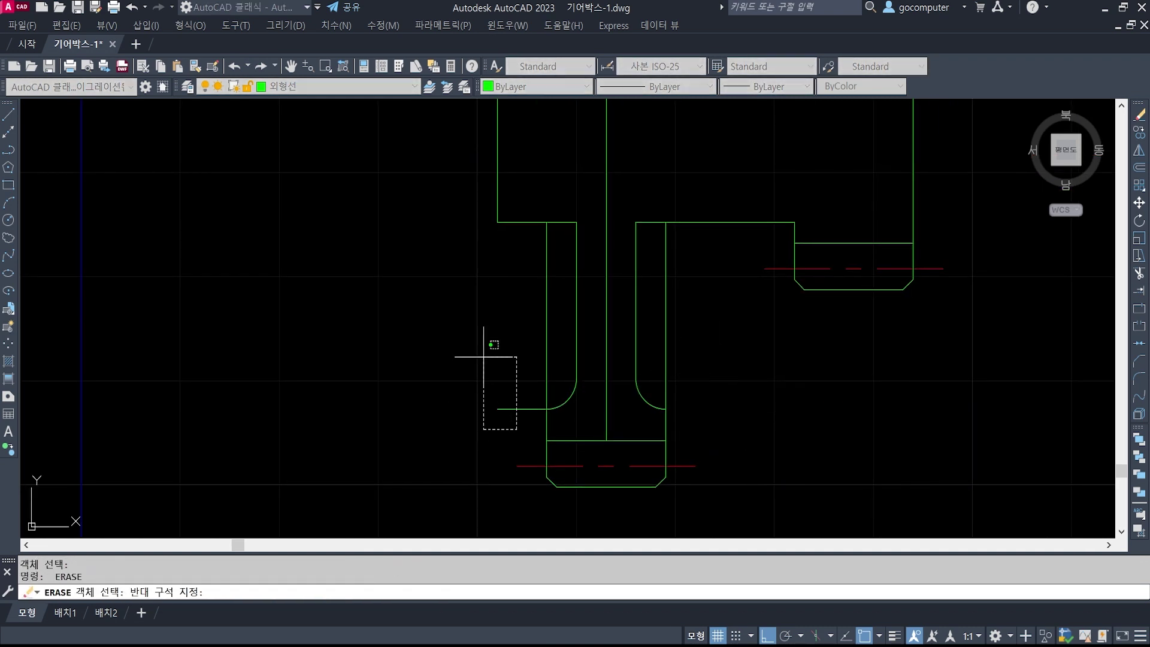
pyautogui.click(481, 356)
pyautogui.press('Return')
# - Erase the leftover upper inner rim line segments on both sides of the large gear
pyautogui.scroll(-2, 580, 424)
pyautogui.moveTo(636, 147); pyautogui.dragTo(637, 490, button='middle')
pyautogui.write('e')
pyautogui.press('Return')
pyautogui.click(711, 365)
pyautogui.click(666, 315)
pyautogui.press('Return')
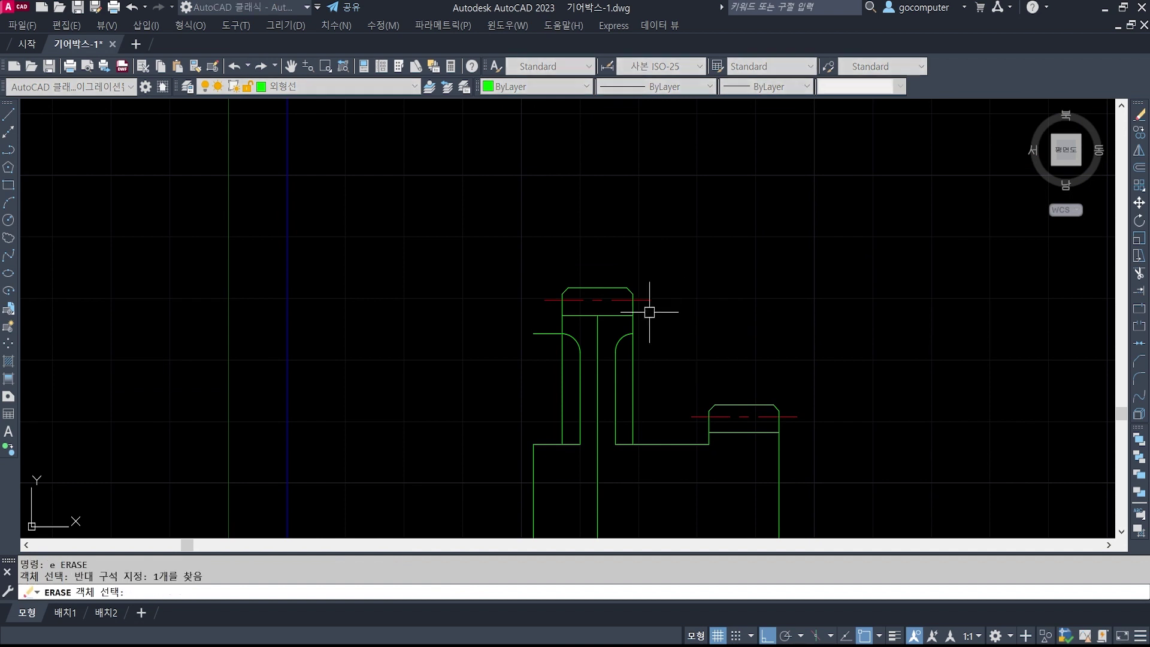
pyautogui.press('Return')
pyautogui.click(541, 334)
pyautogui.press('Return')
# - Switch to the gearbox image and mark the rounded corners between the large gear's web and the hub, clearing the markup
pyautogui.moveTo(652, 375)
pyautogui.mouseDown(button='middle')
pyautogui.moveTo(656, 193)
pyautogui.moveTo(631, 282)
pyautogui.mouseUp(button='middle')
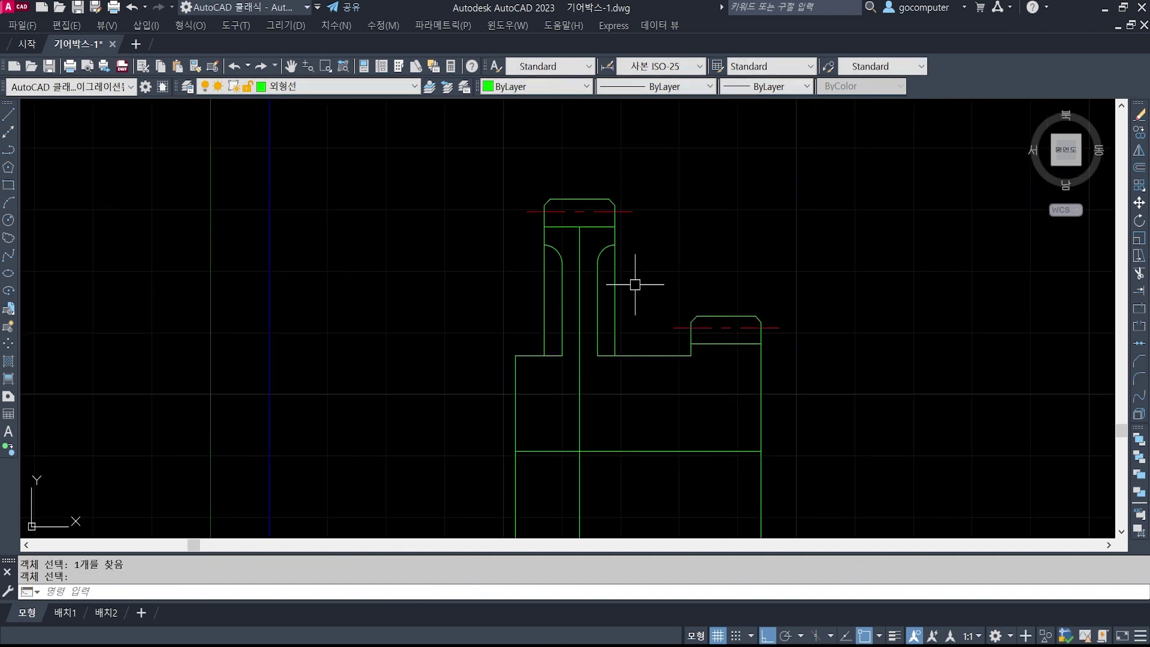
pyautogui.scroll(3, 605, 375)
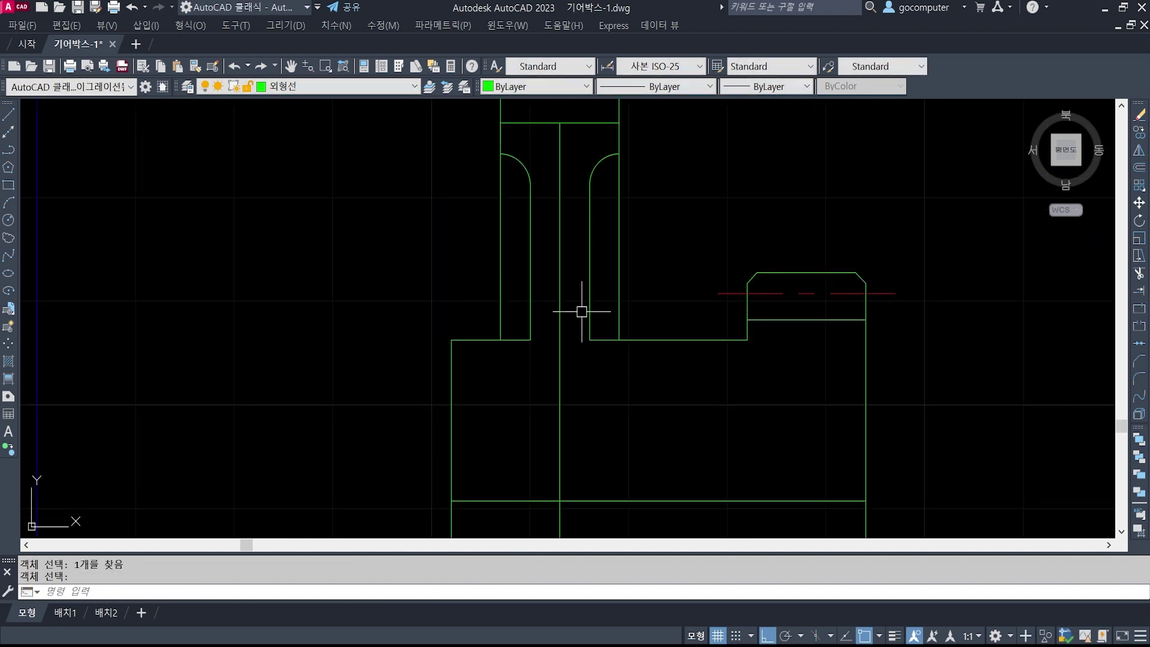
pyautogui.hotkey('alt', 'Tab')
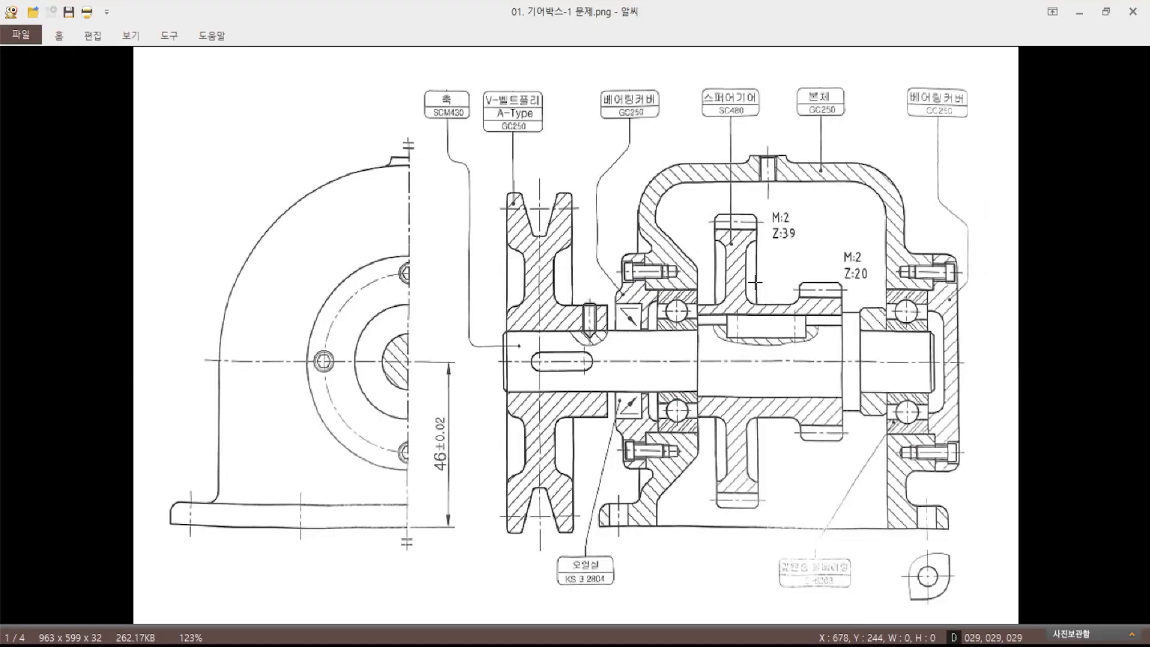
pyautogui.click(731, 287)
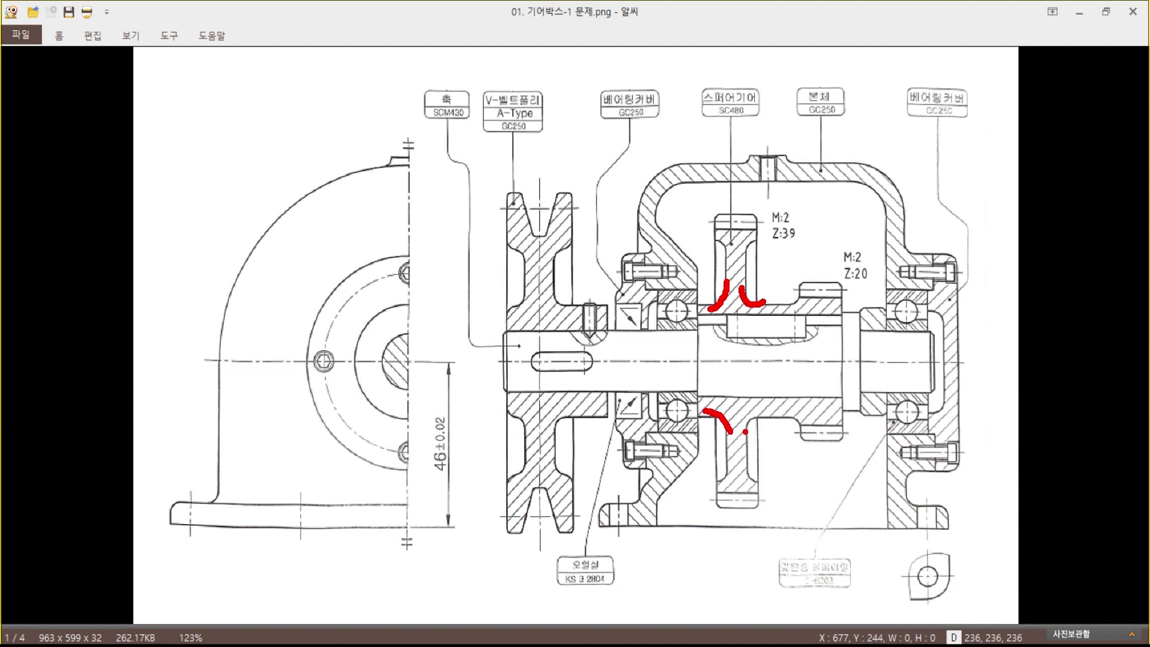
pyautogui.hotkey('alt', 'Tab')
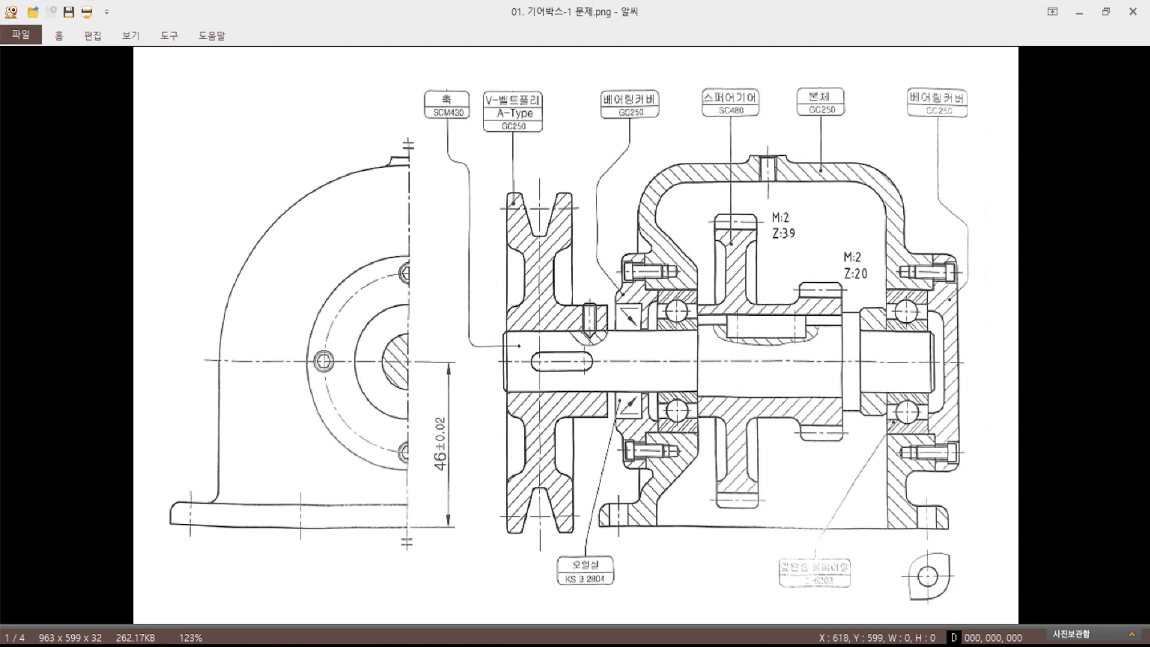
# - Back in AutoCAD, fillet both corners between the upper web lines and the hub with a 3 mm radius
pyautogui.write('f')
pyautogui.press('Return')
pyautogui.write('r')
pyautogui.press('Return')
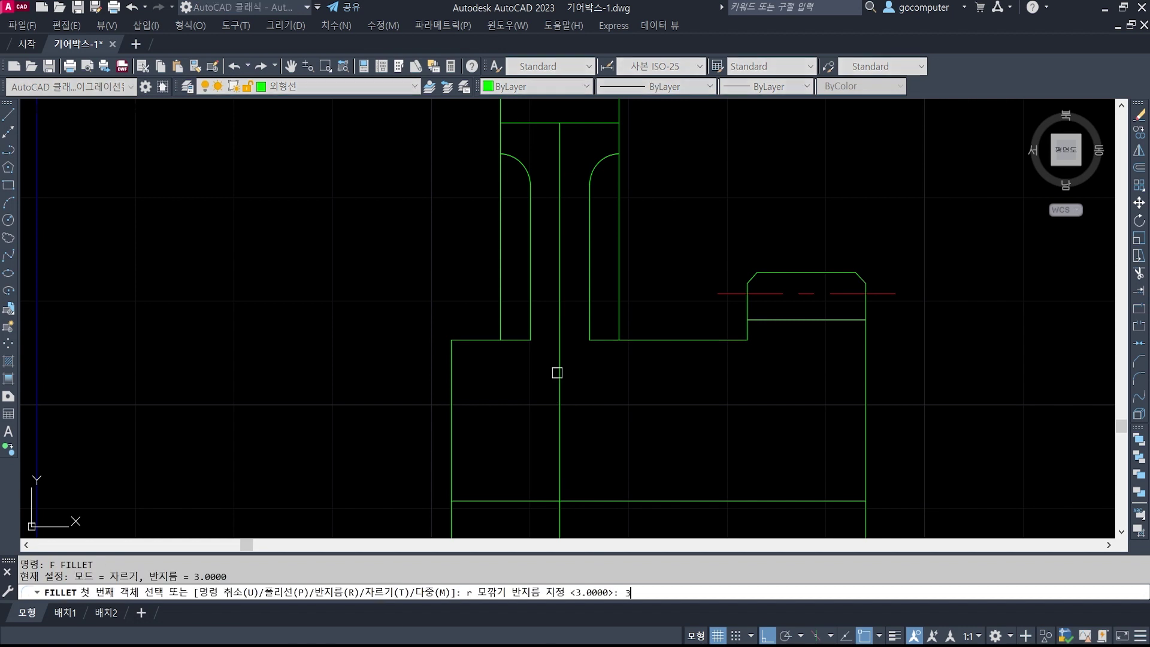
pyautogui.write('3')
pyautogui.press('Return')
pyautogui.click(529, 316)
pyautogui.click(514, 339)
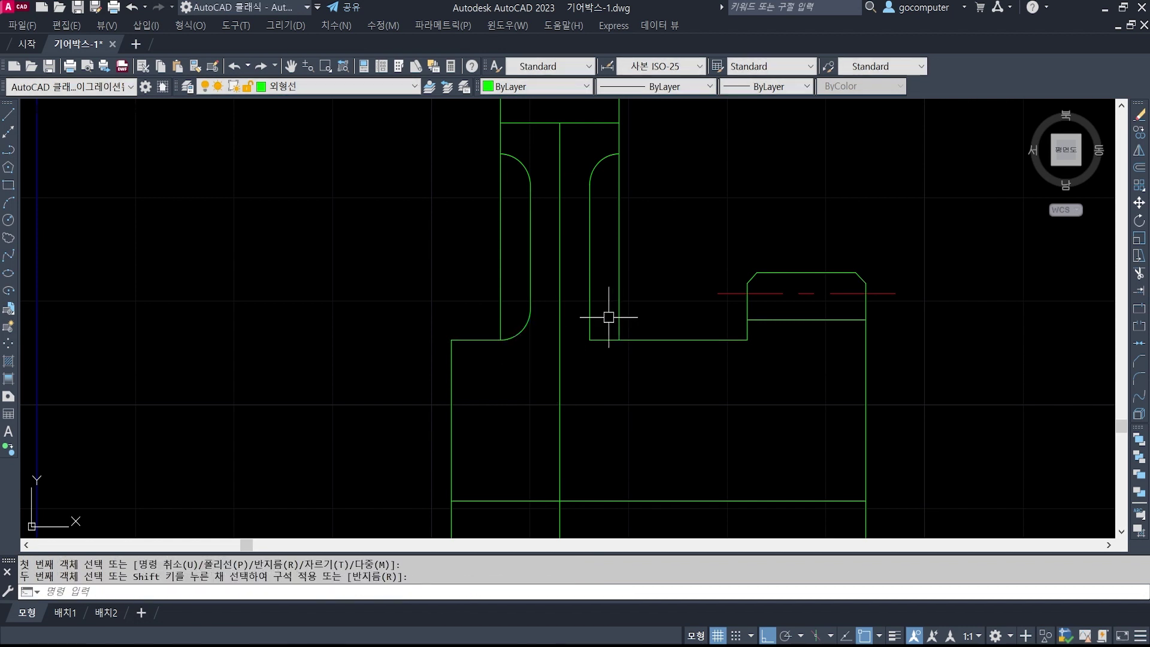
pyautogui.press('Return')
pyautogui.click(591, 318)
pyautogui.click(603, 339)
# - Fillet both corners between the lower web lines and the hub with a 3 mm radius
pyautogui.scroll(-2, 602, 282)
pyautogui.moveTo(610, 509); pyautogui.dragTo(604, 258, button='middle')
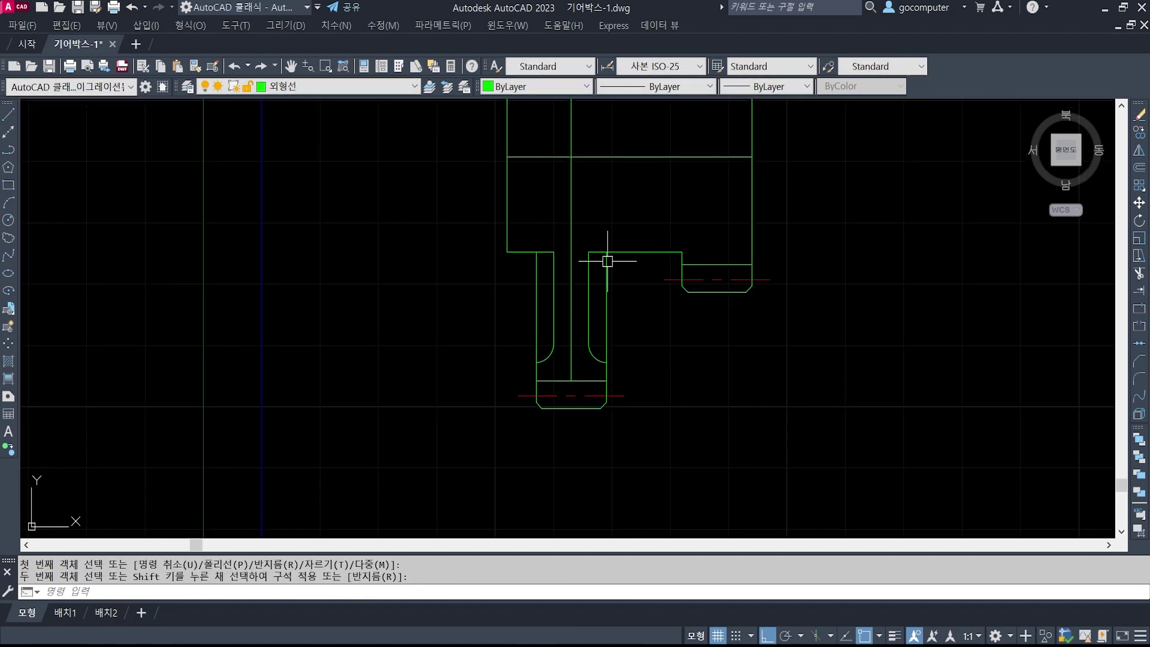
pyautogui.scroll(3, 584, 265)
pyautogui.press('Return')
pyautogui.click(492, 235)
pyautogui.click(515, 256)
pyautogui.press('Return')
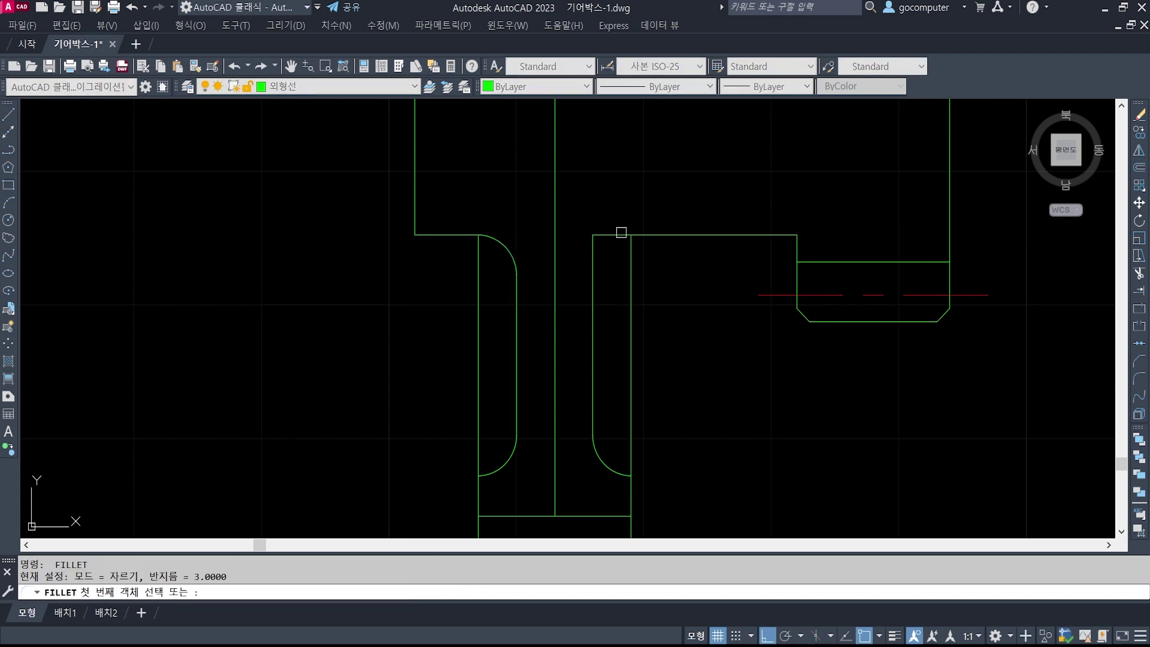
pyautogui.click(620, 235)
pyautogui.click(596, 259)
pyautogui.scroll(-2, 574, 354)
# - Check the gearbox image for the corner between the hub and the small gear, and return to AutoCAD
pyautogui.moveTo(721, 214); pyautogui.dragTo(642, 419, button='middle')
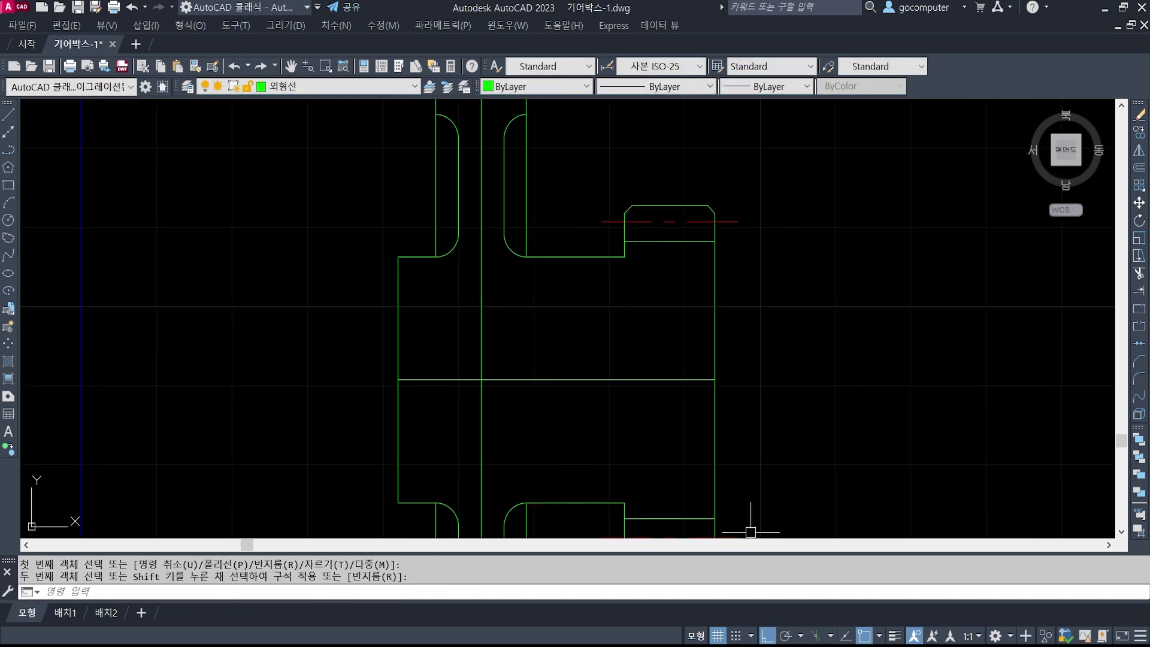
pyautogui.hotkey('alt', 'Tab')
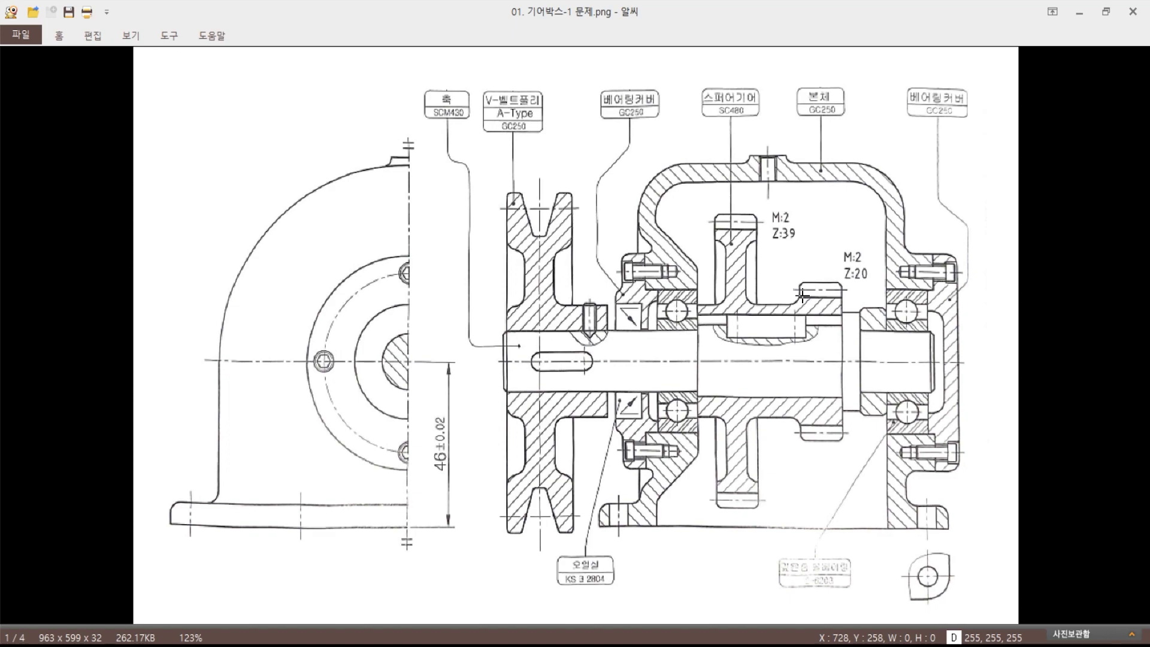
pyautogui.hotkey('alt', 'Tab')
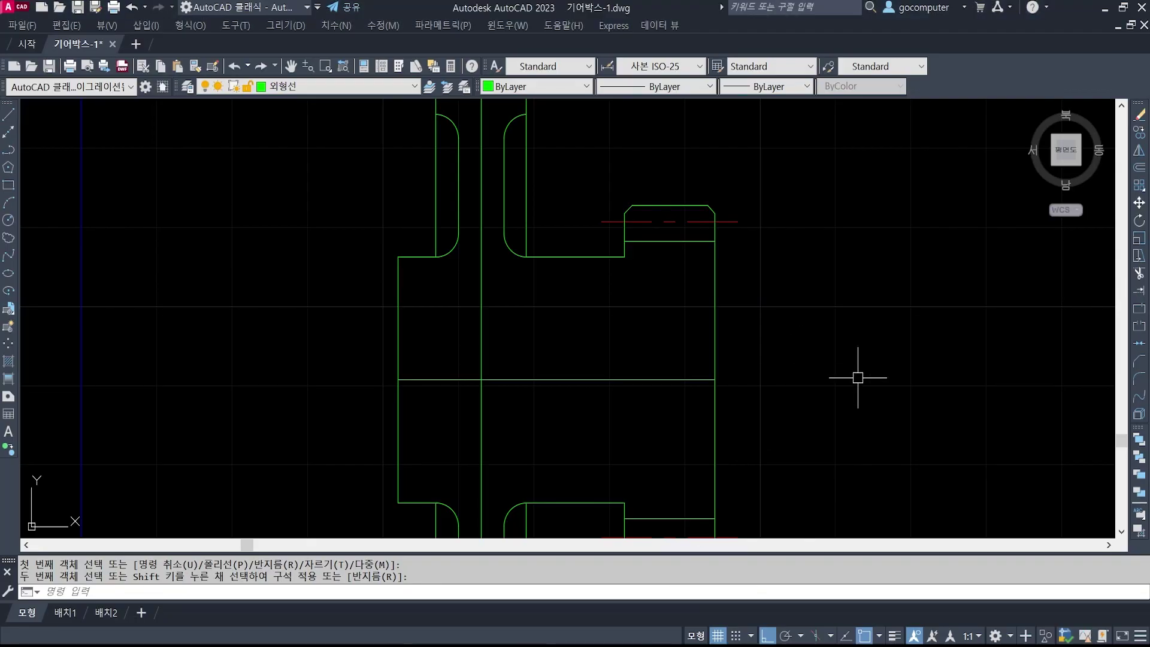
# - Fillet the corner between the upper hub line and the small gear's side with a 3 mm radius
pyautogui.write('f')
pyautogui.press('Return')
pyautogui.write('r')
pyautogui.press('Return')
pyautogui.write('3')
pyautogui.press('Return')
pyautogui.scroll(2, 620, 180)
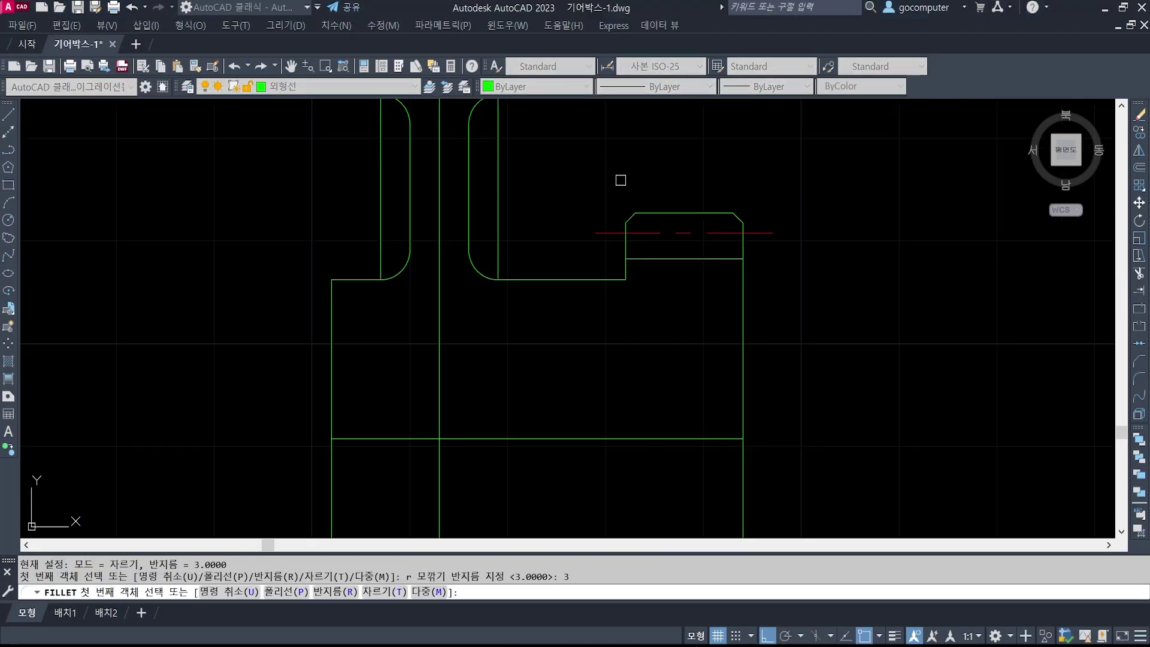
pyautogui.click(624, 302)
pyautogui.click(617, 306)
# - Undo the erasure of the fillet arc beside the small gear's upper half
pyautogui.scroll(3, 646, 287)
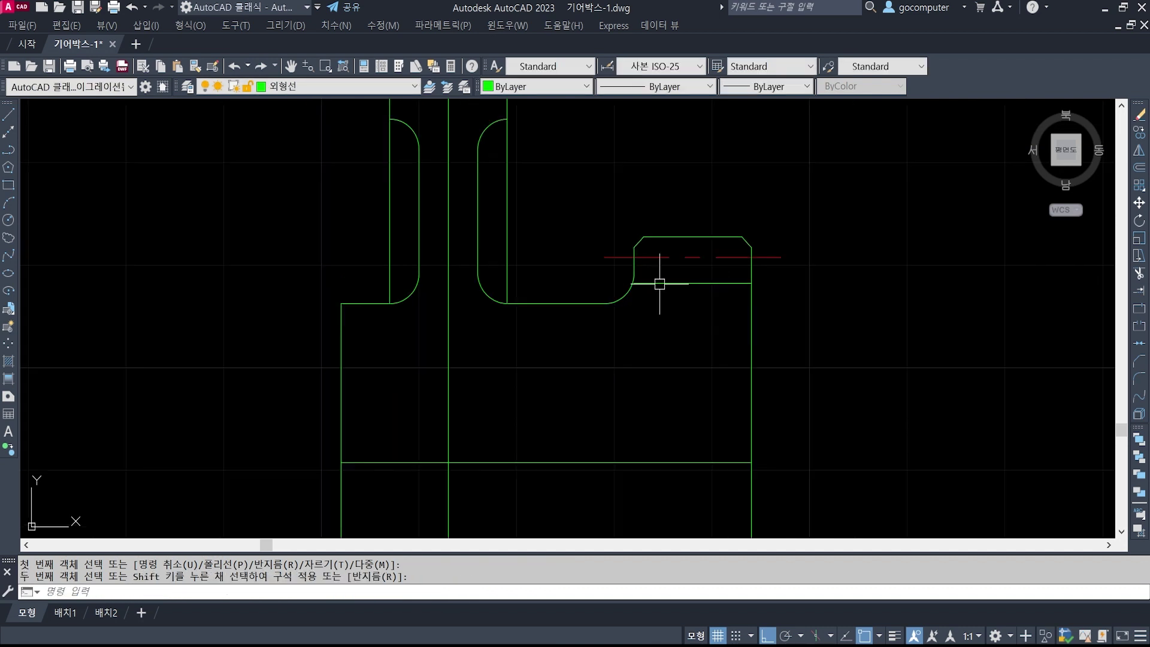
pyautogui.press('Escape')
pyautogui.press('Escape')
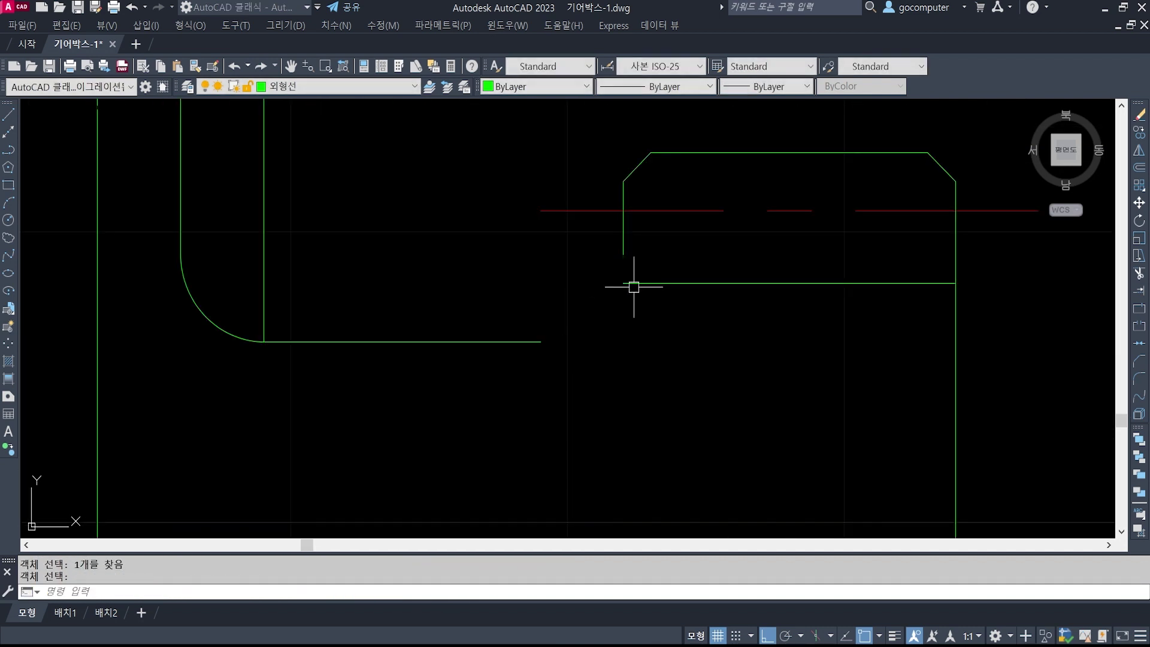
pyautogui.write('u')
pyautogui.press('Return')
# - Extend the small gear's upper root line to the fillet arc
pyautogui.write('ex')
pyautogui.press('Return')
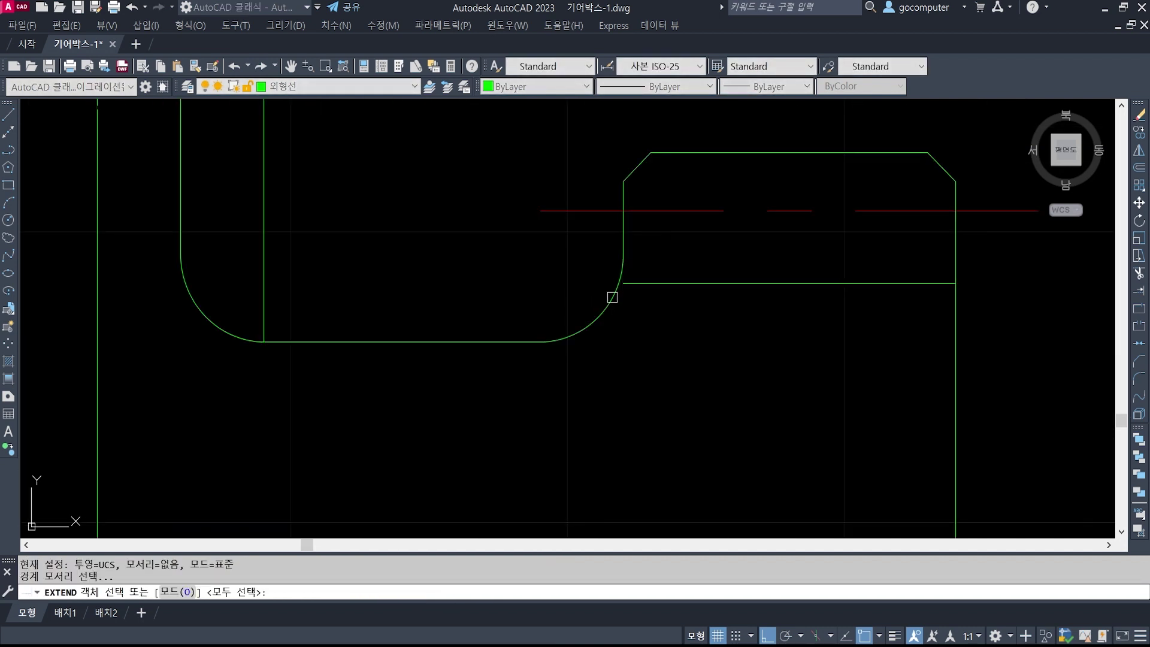
pyautogui.click(611, 298)
pyautogui.press('Return')
pyautogui.click(638, 283)
pyautogui.press('Return')
# - Fillet the corner between the lower hub line and the small gear's side with the same 3 mm radius
pyautogui.scroll(-3, 667, 247)
pyautogui.scroll(-2, 693, 449)
pyautogui.scroll(4, 671, 357)
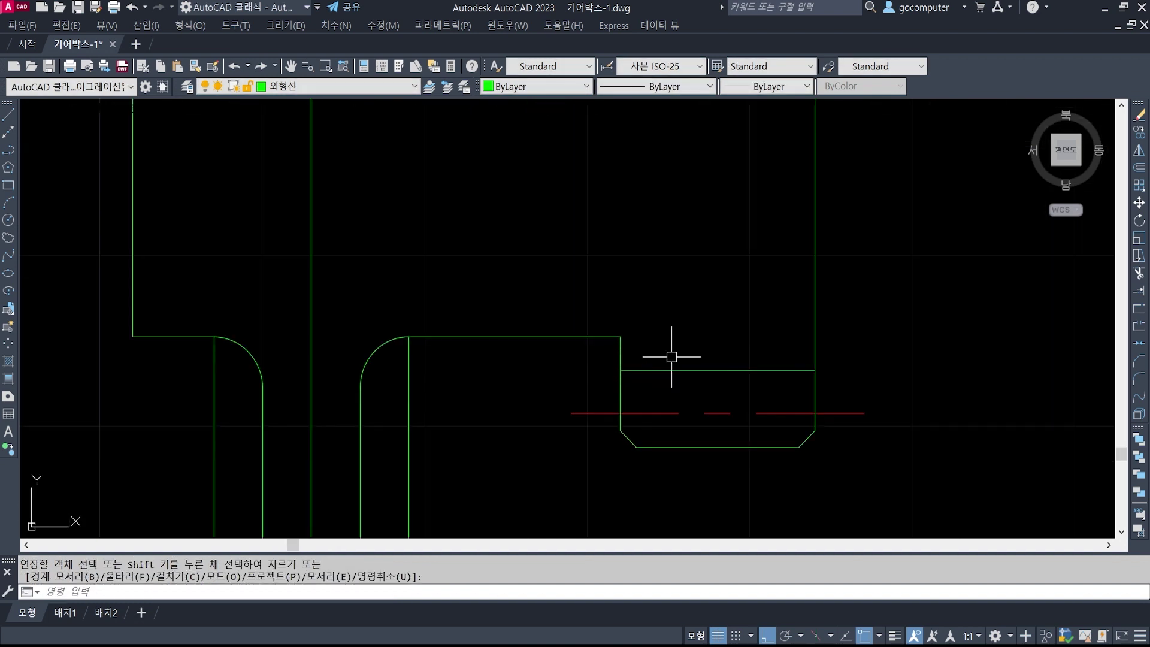
pyautogui.write('f')
pyautogui.press('Return')
pyautogui.click(595, 337)
pyautogui.click(620, 359)
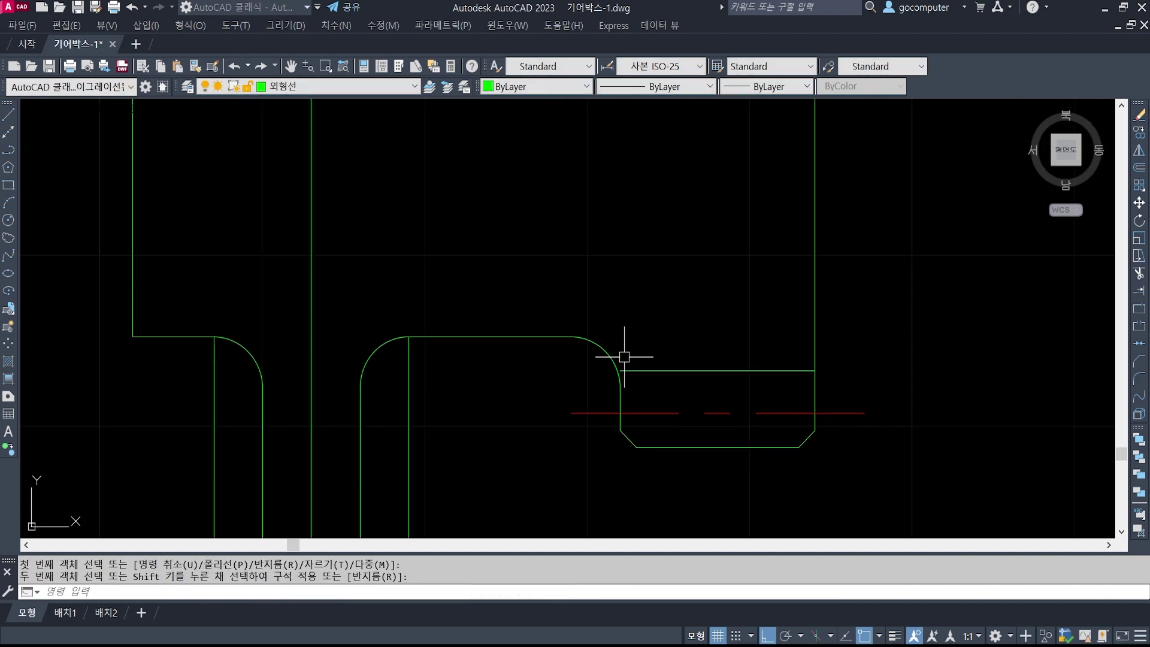
# - Extend the small gear's lower root line to the fillet arc
pyautogui.scroll(2, 611, 370)
pyautogui.write('ex')
pyautogui.press('Return')
pyautogui.click(616, 356)
pyautogui.press('Return')
pyautogui.click(647, 367)
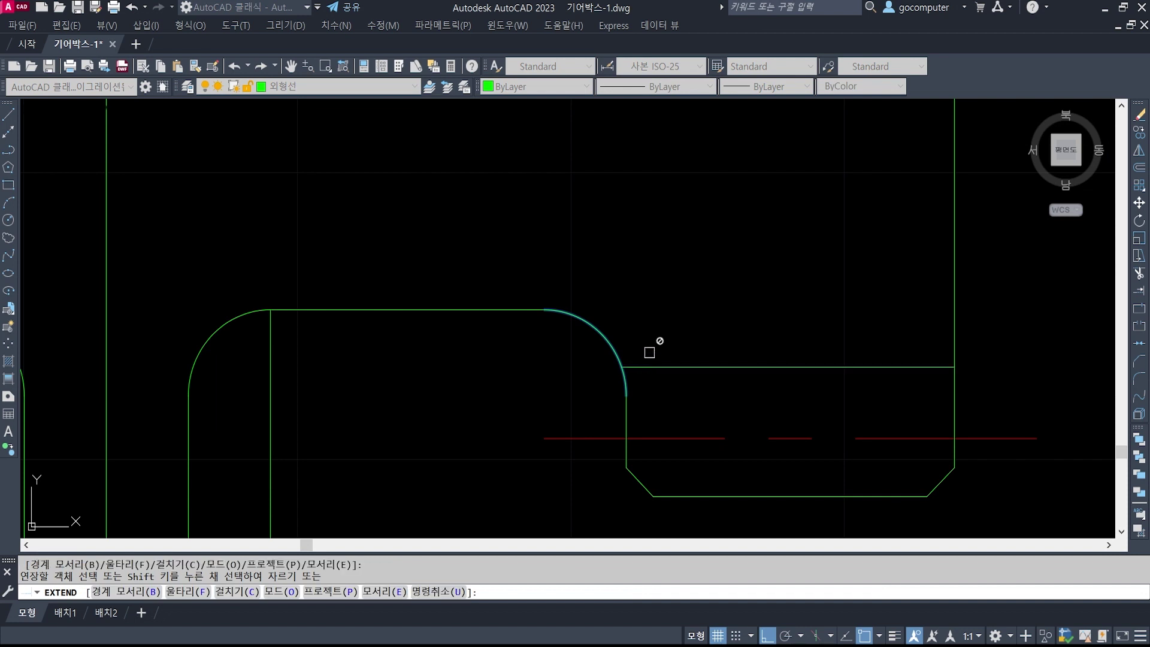
pyautogui.press('Return')
pyautogui.scroll(-4, 652, 333)
pyautogui.scroll(-2, 653, 332)
pyautogui.scroll(4, 735, 391)
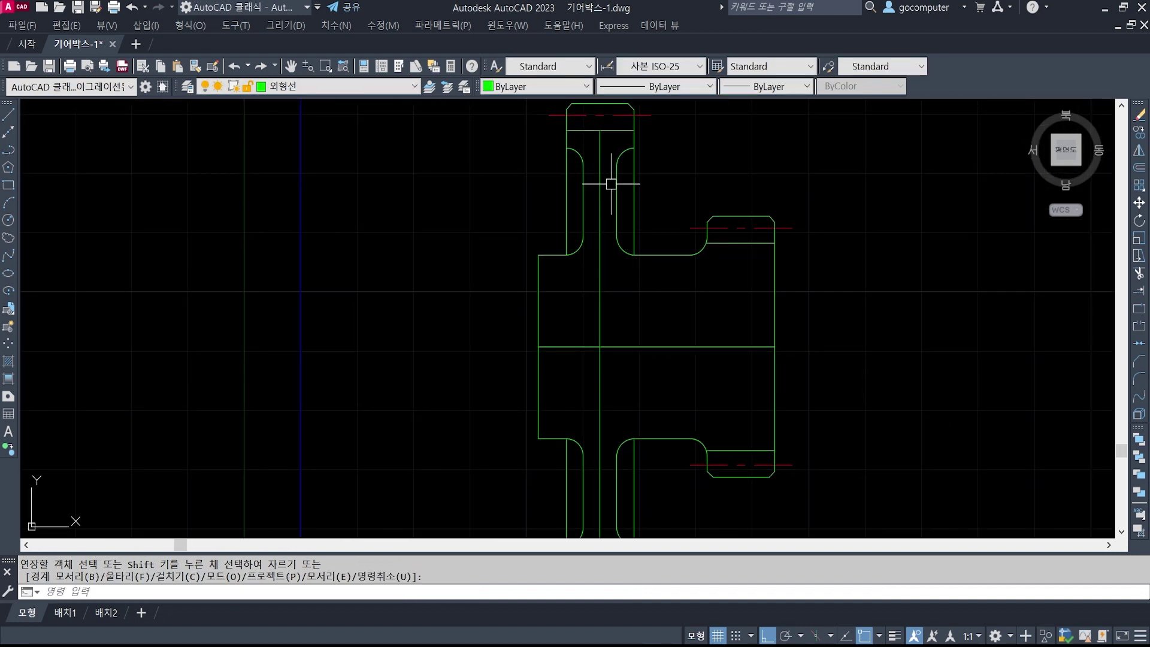
pyautogui.scroll(-1, 589, 190)
pyautogui.press('Return')
pyautogui.write('e ERASE')
pyautogui.press('Return')
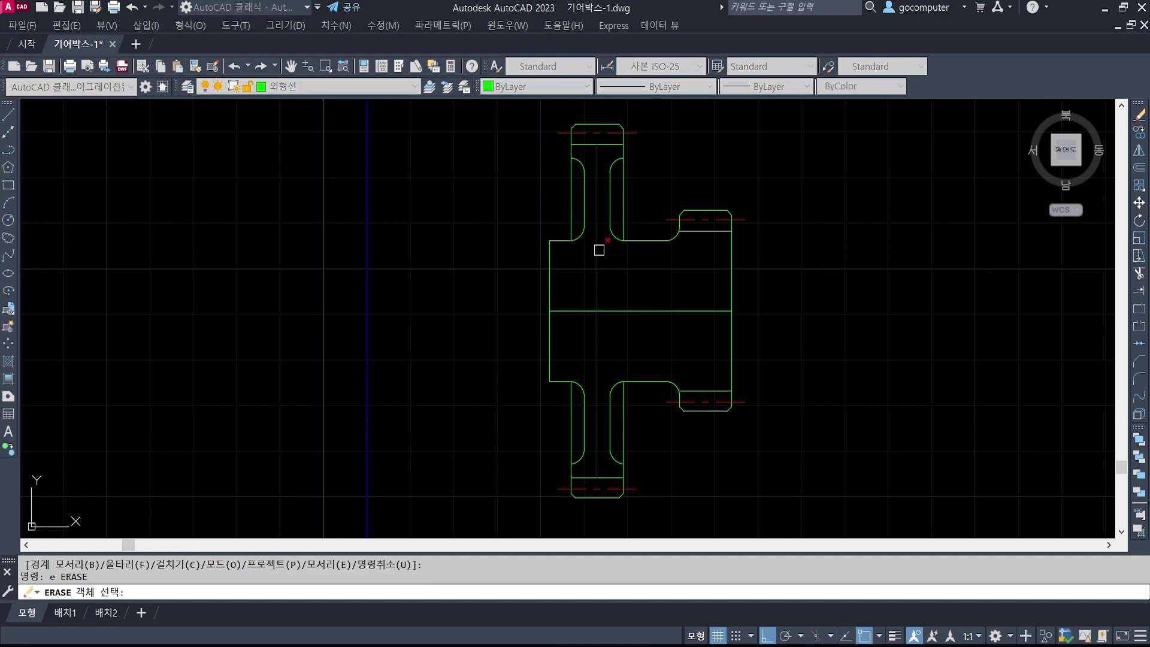
pyautogui.press('Escape')
pyautogui.press('Escape')
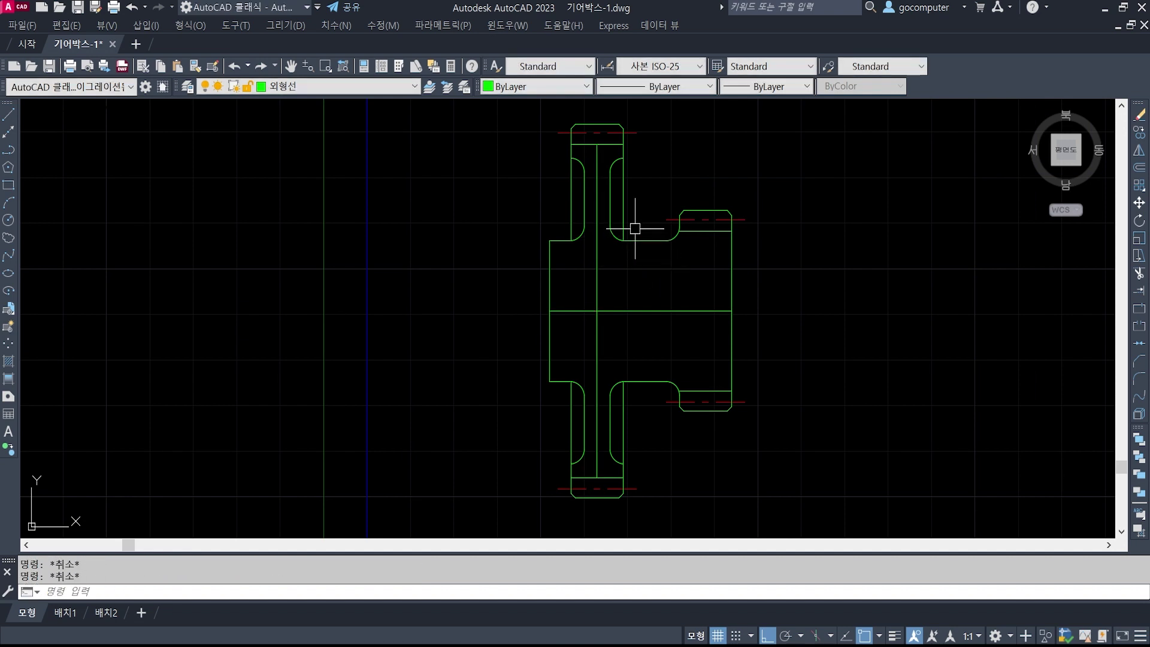
# - Extend the large gear's vertical middle line at both ends to the upper and lower tooth tip lines
pyautogui.write('ex')
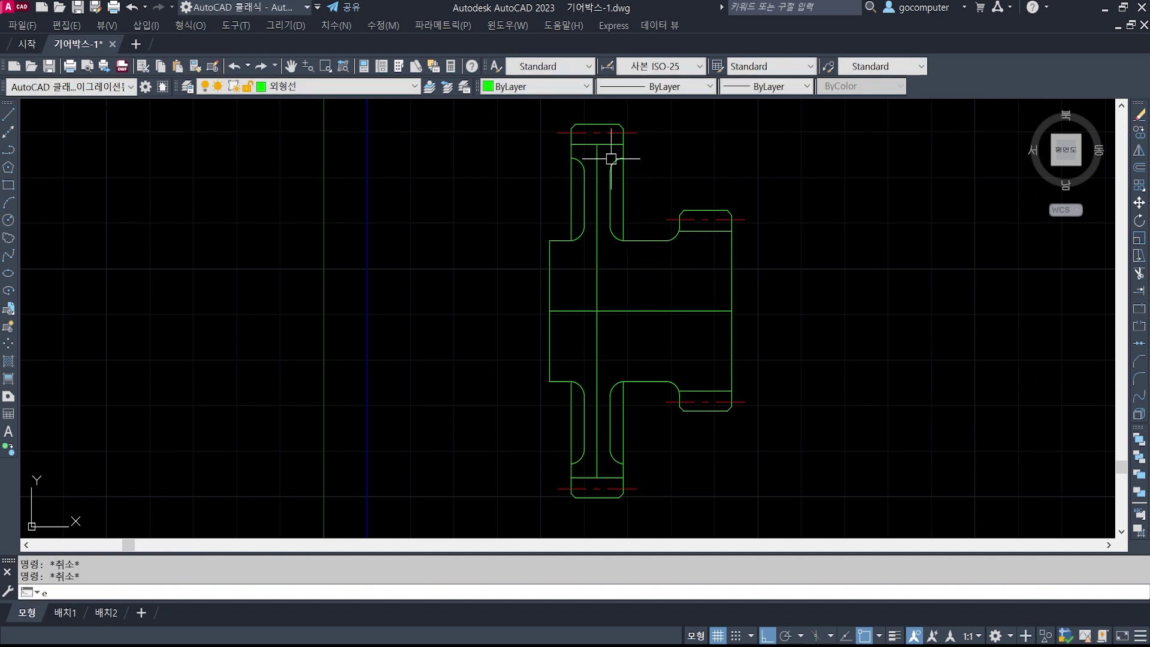
pyautogui.press('Return')
pyautogui.click(601, 125)
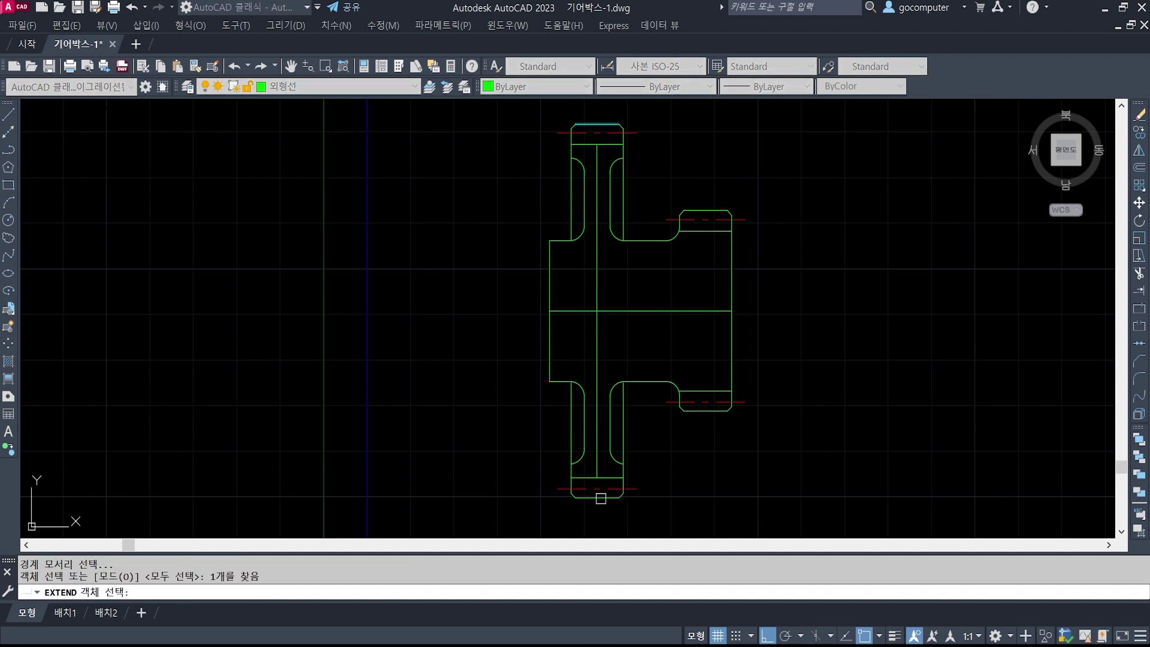
pyautogui.press('Return')
pyautogui.click(597, 186)
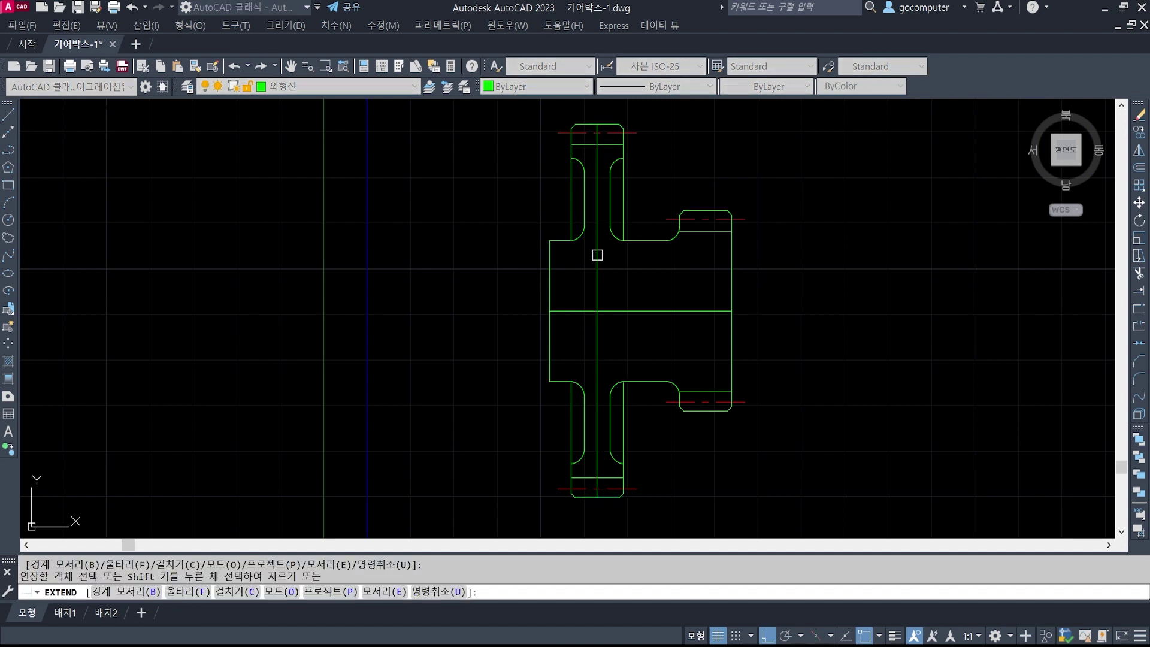
pyautogui.click(601, 429)
pyautogui.press('Escape')
pyautogui.press('Escape')
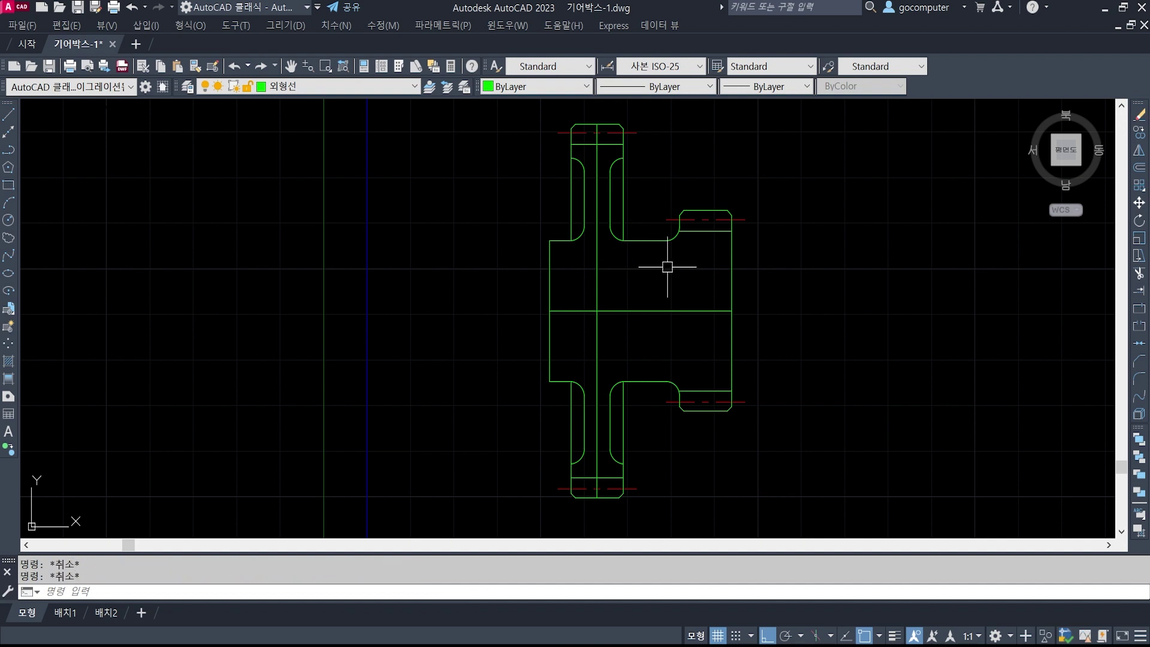
# - Draw a vertical line through the small gear from the midpoint of its upper tip line to its lower tip line
pyautogui.write('l LINE')
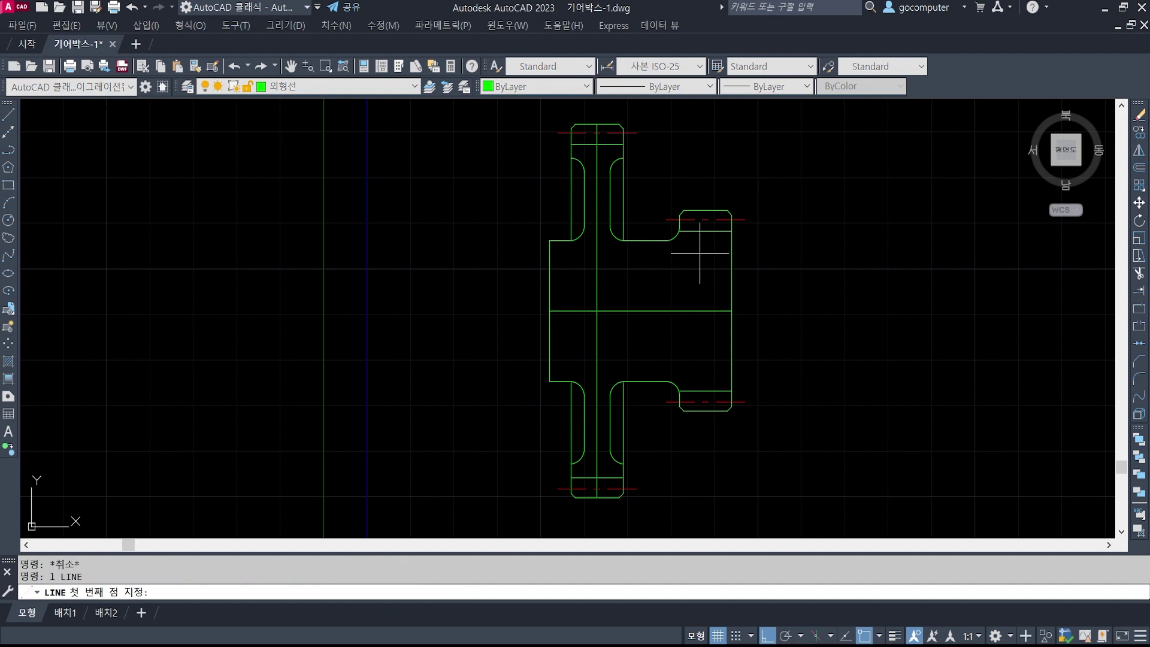
pyautogui.press('Return')
pyautogui.click(706, 211)
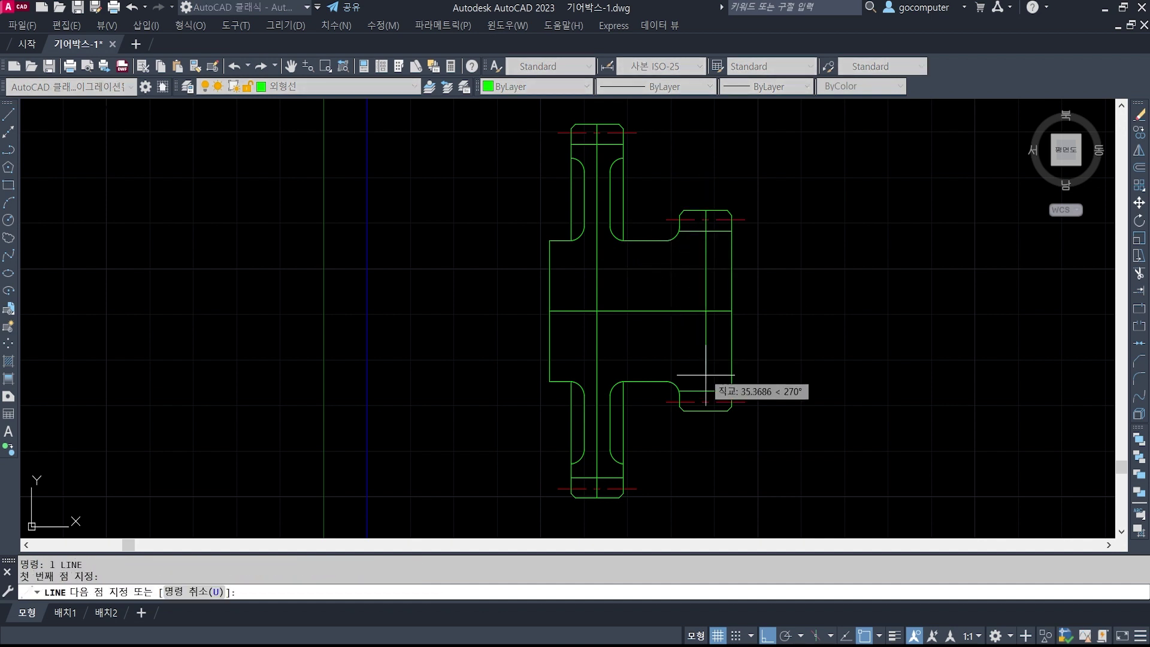
pyautogui.click(705, 411)
pyautogui.press('Return')
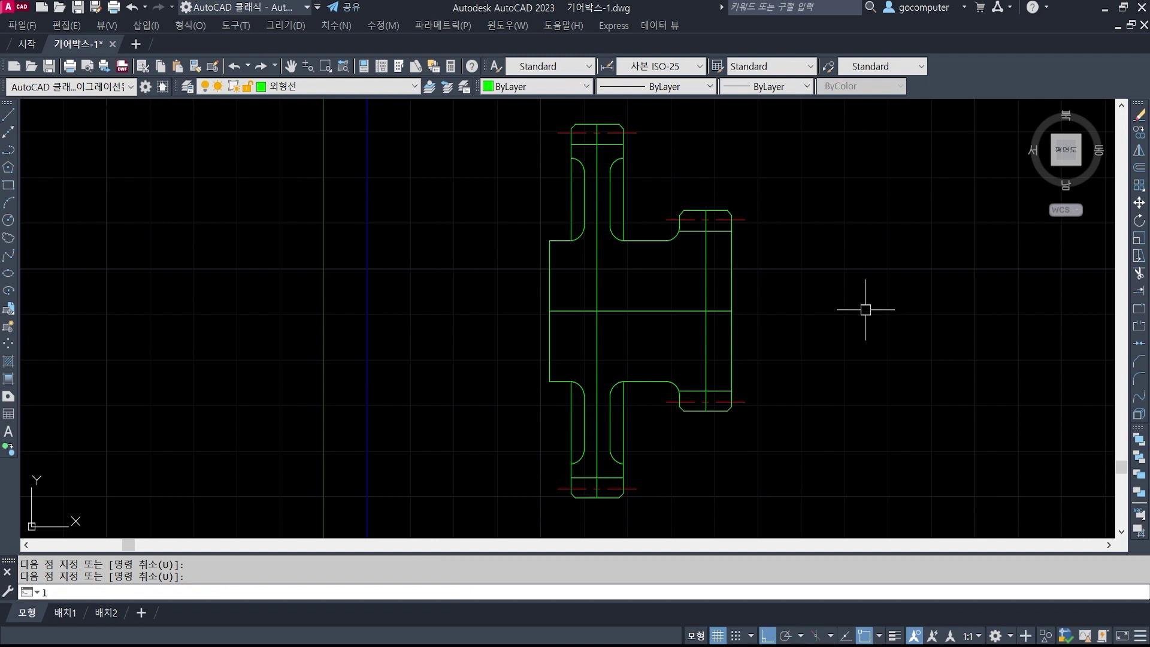
pyautogui.press('Return')
pyautogui.write('de')
pyautogui.press('Escape')
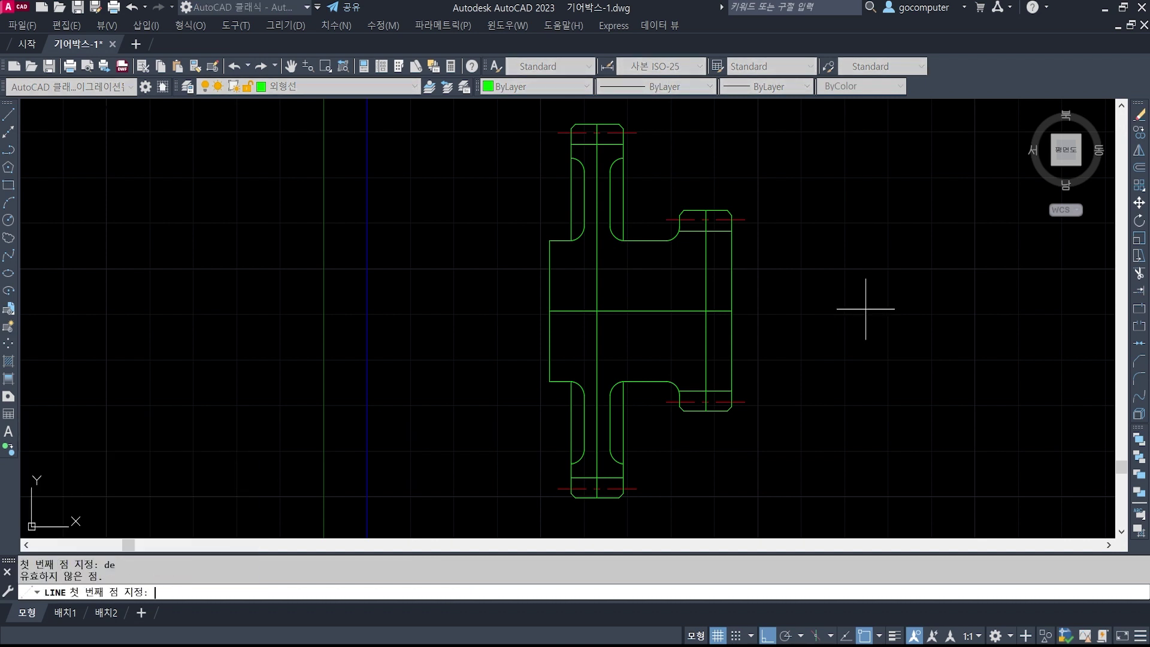
pyautogui.press('Escape')
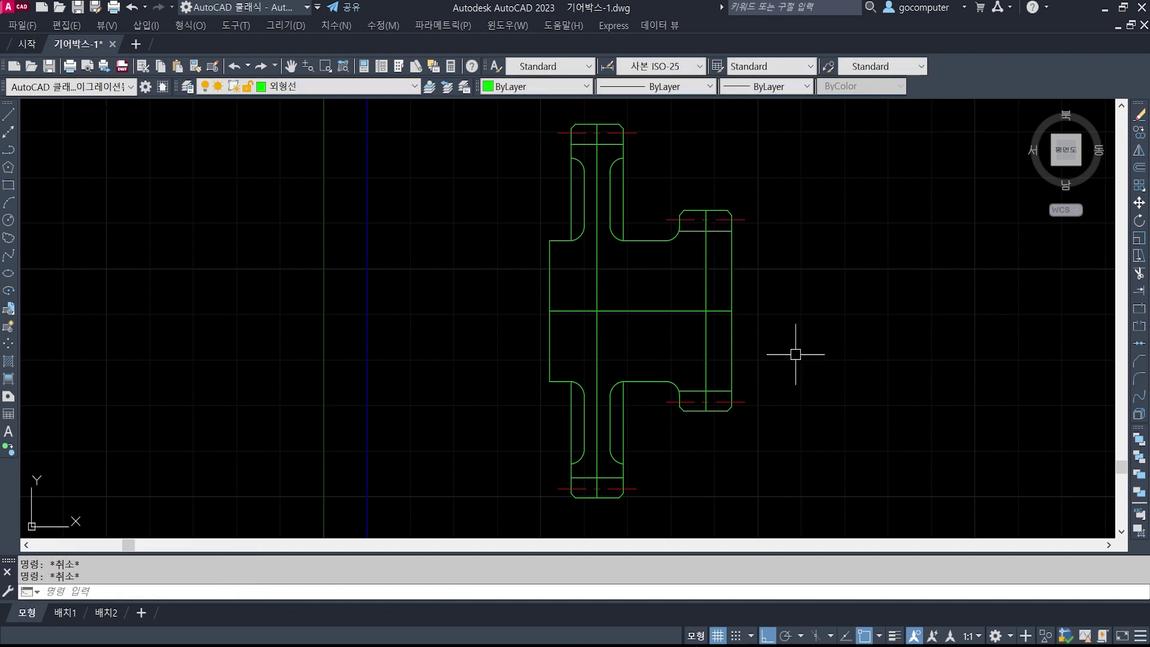
# - Lengthen both vertical middle lines by 3 mm beyond each end
pyautogui.write('len')
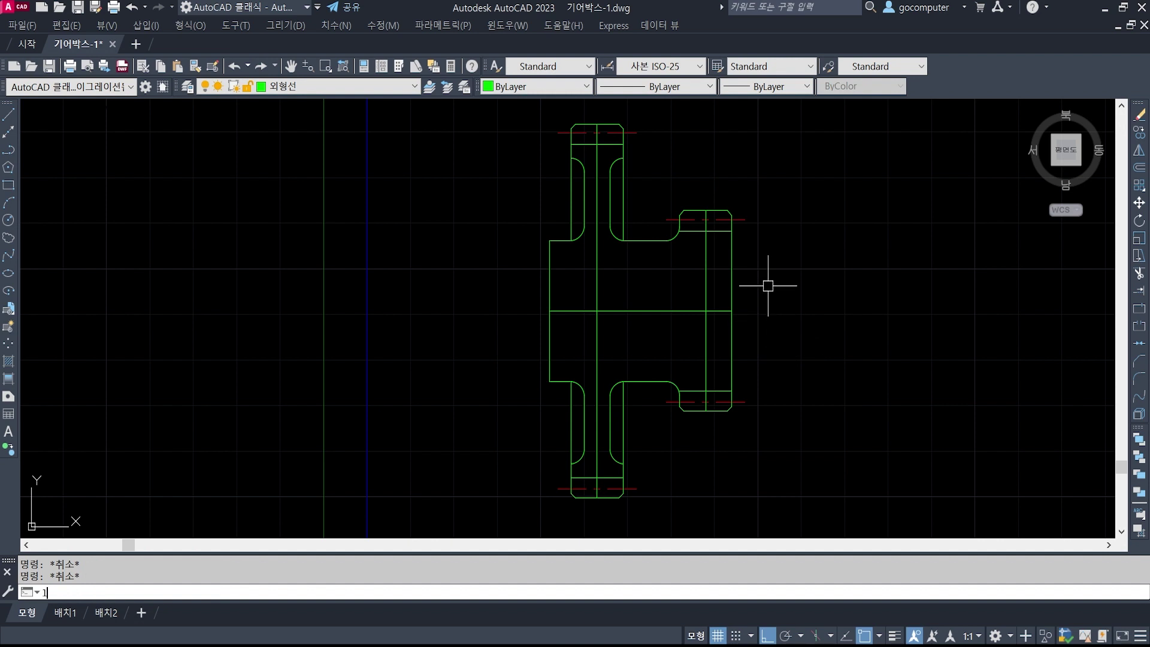
pyautogui.press('Return')
pyautogui.write('de')
pyautogui.press('Return')
pyautogui.write('3')
pyautogui.press('Return')
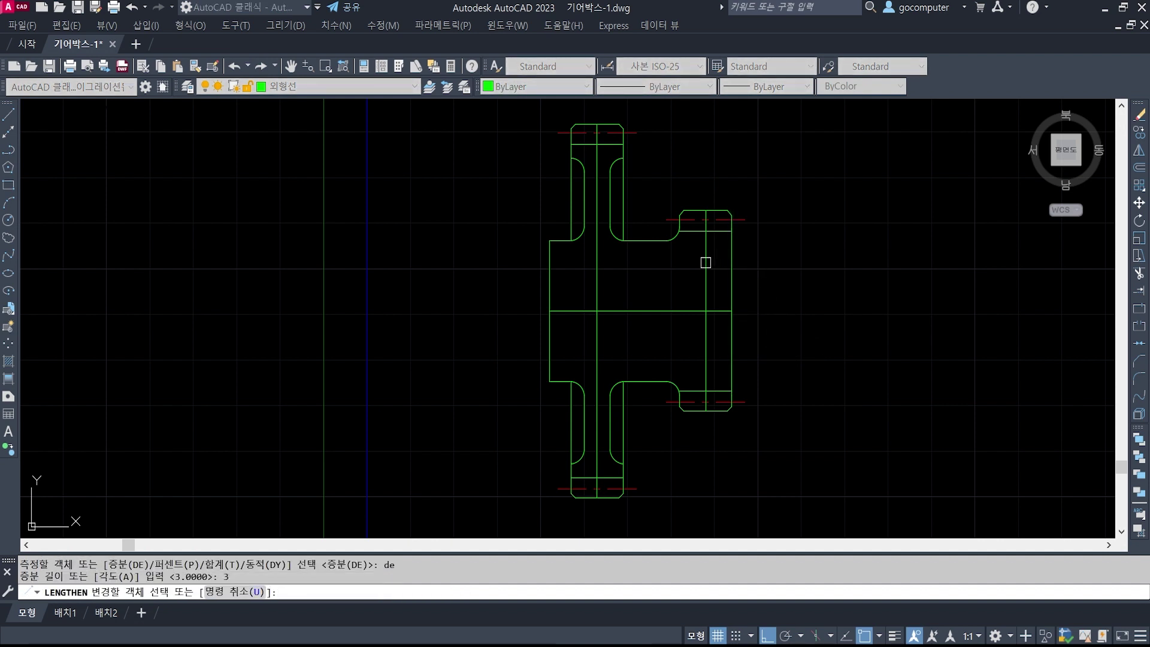
pyautogui.click(705, 261)
pyautogui.click(705, 364)
pyautogui.click(597, 391)
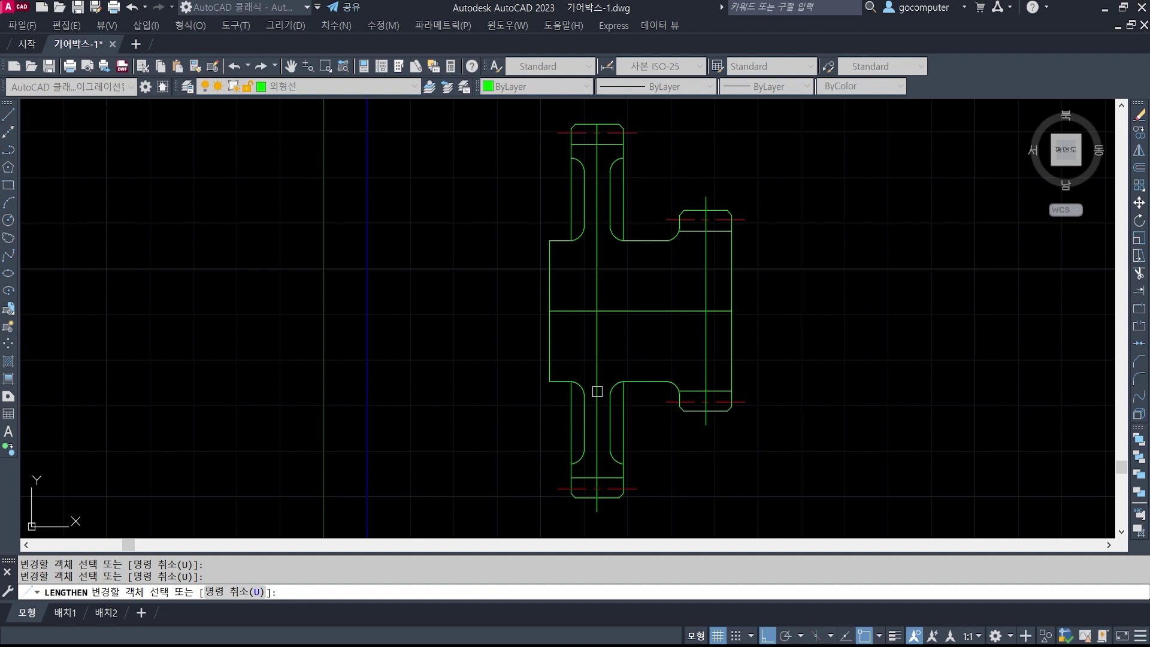
pyautogui.click(594, 257)
pyautogui.press('Return')
# - Match the properties of the small gear's red pitch line to both vertical middle lines
pyautogui.write('ma')
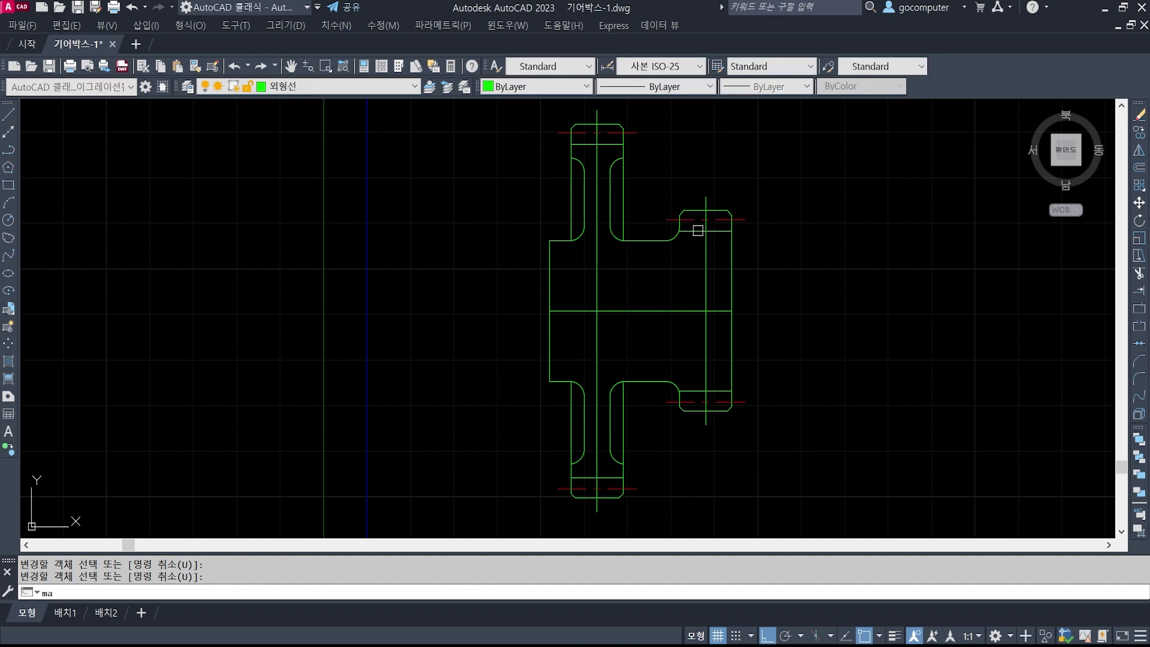
pyautogui.press('Return')
pyautogui.click(745, 220)
pyautogui.click(708, 273)
pyautogui.click(593, 285)
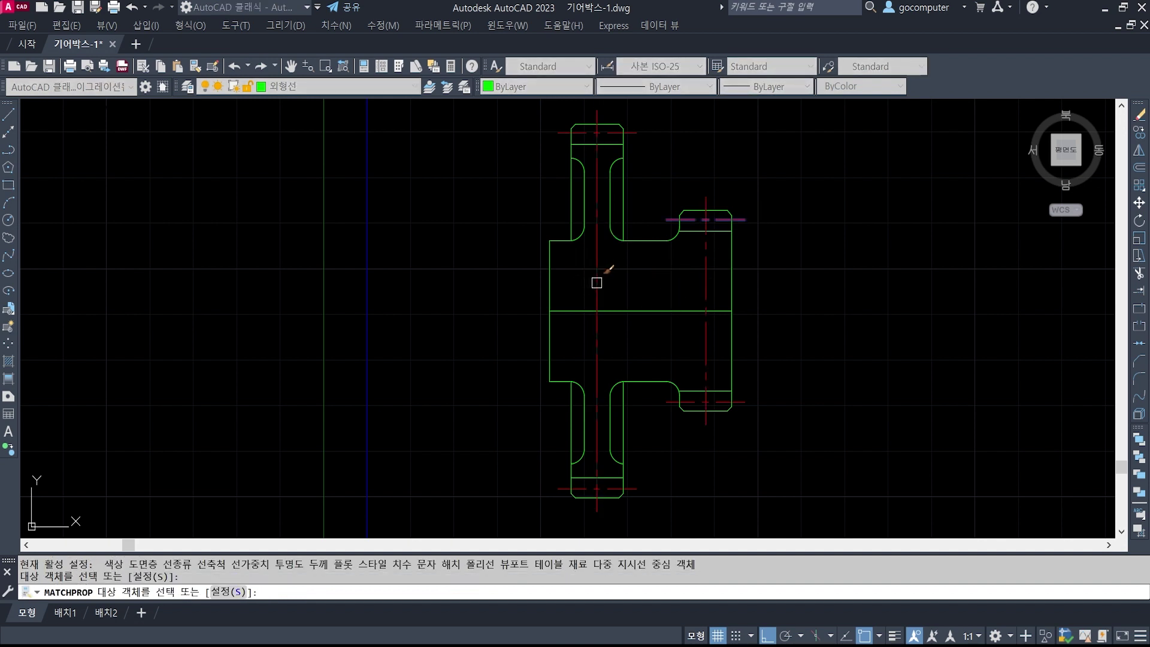
pyautogui.press('Return')
pyautogui.moveTo(739, 358); pyautogui.dragTo(741, 374, button='middle')
pyautogui.press('Escape')
pyautogui.press('Escape')
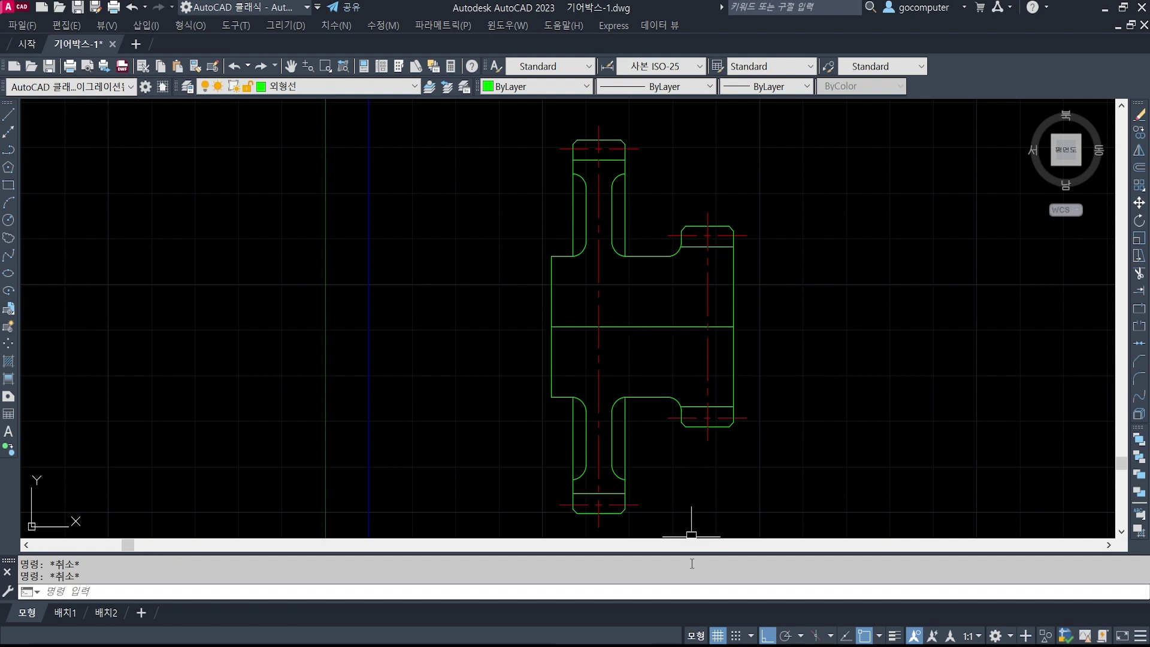
# - Switch to the assembly drawing image and examine the spur gear's bore edges and keyway relative to the shaft centre line
pyautogui.hotkey('alt', 'Tab')
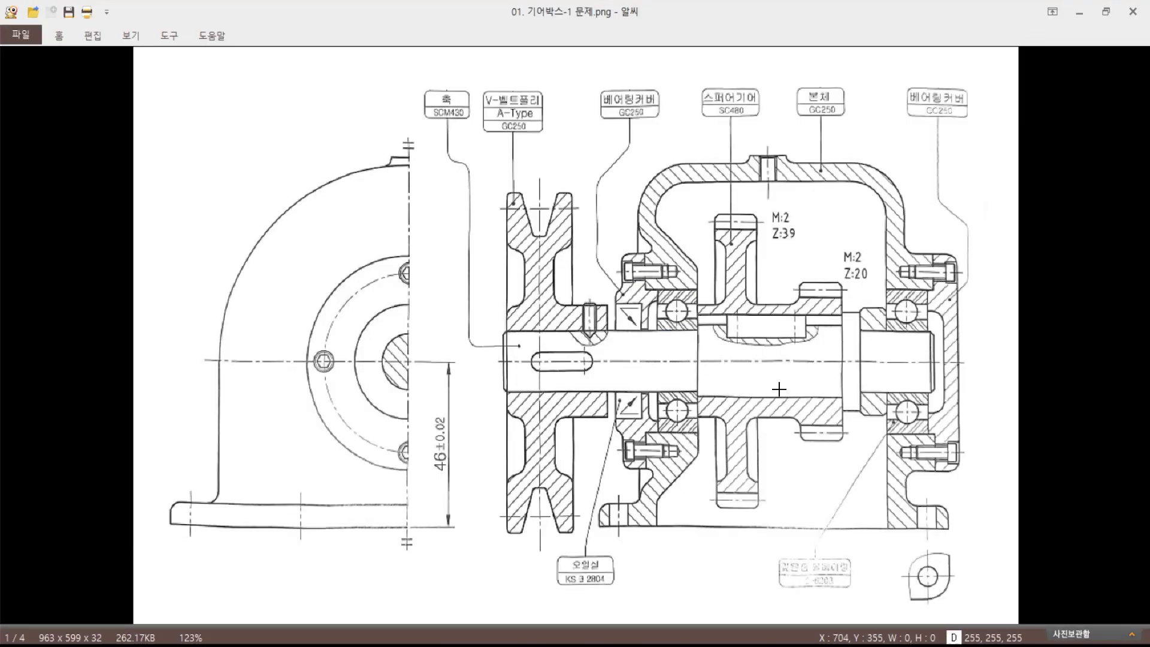
pyautogui.hotkey('ctrl', '2')
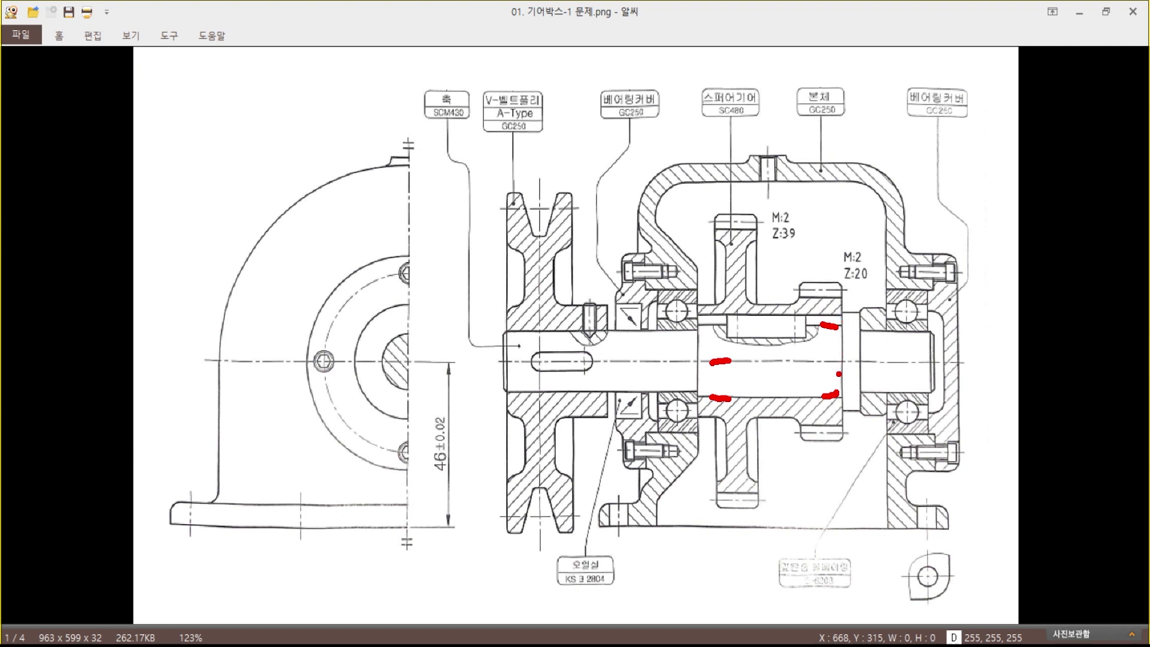
pyautogui.press('Escape')
pyautogui.hotkey('ctrl', '2')
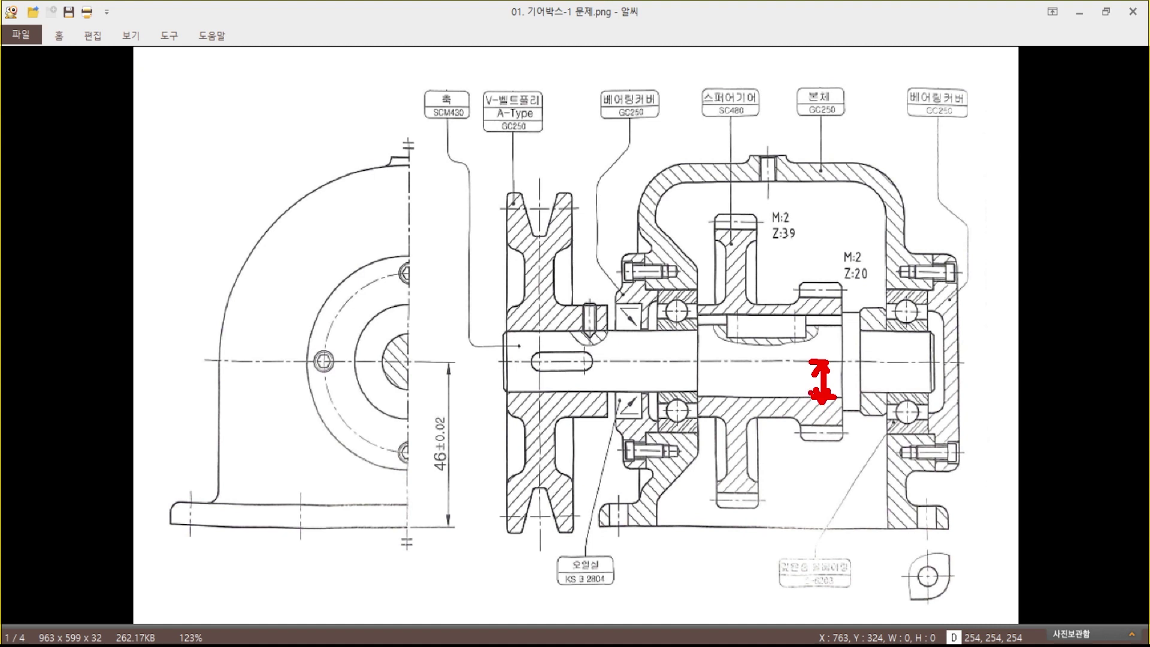
pyautogui.press('Escape')
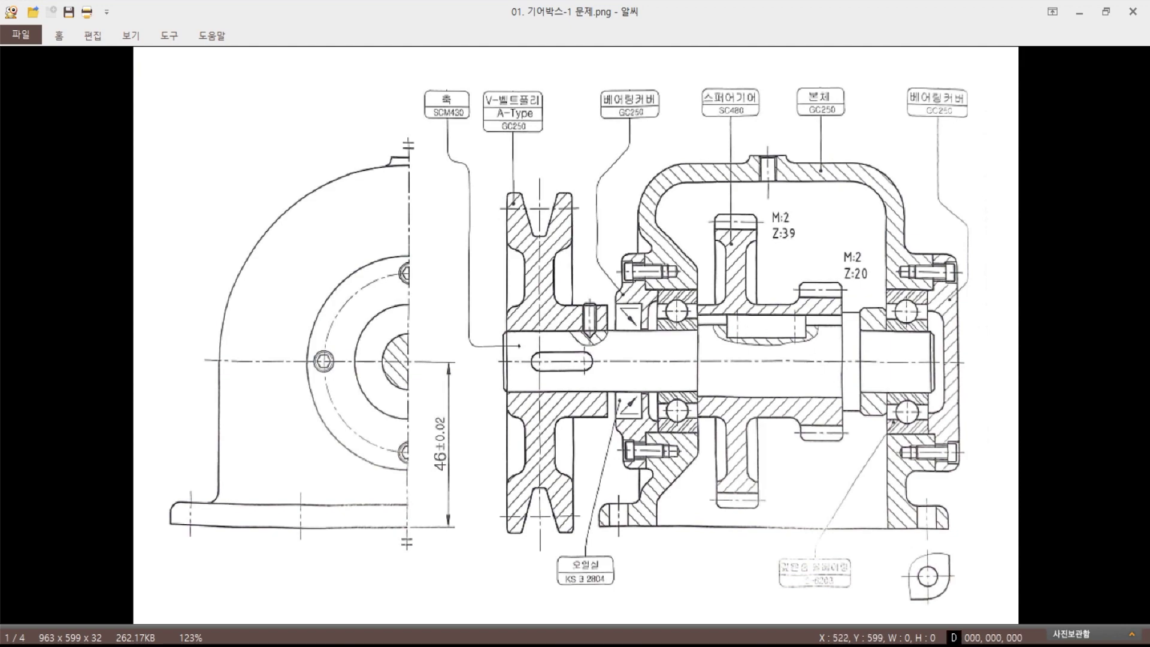
pyautogui.hotkey('alt', 'Tab')
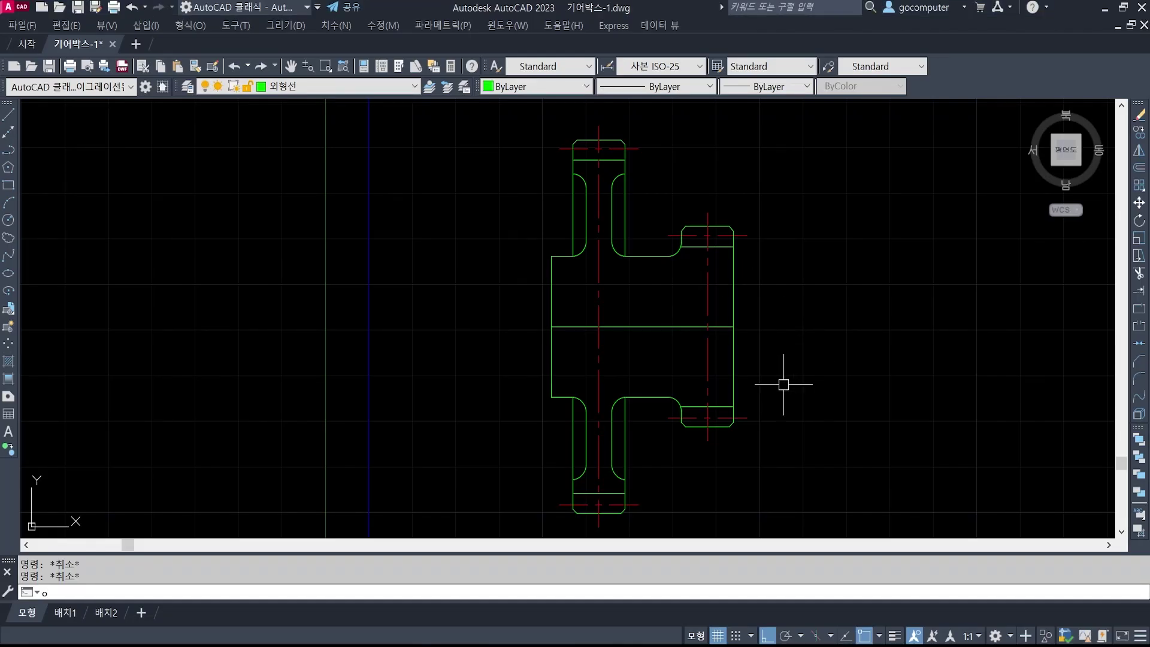
pyautogui.write('o')
pyautogui.press('Return')
pyautogui.write('10')
pyautogui.press('Return')
pyautogui.press('Escape')
pyautogui.press('Escape')
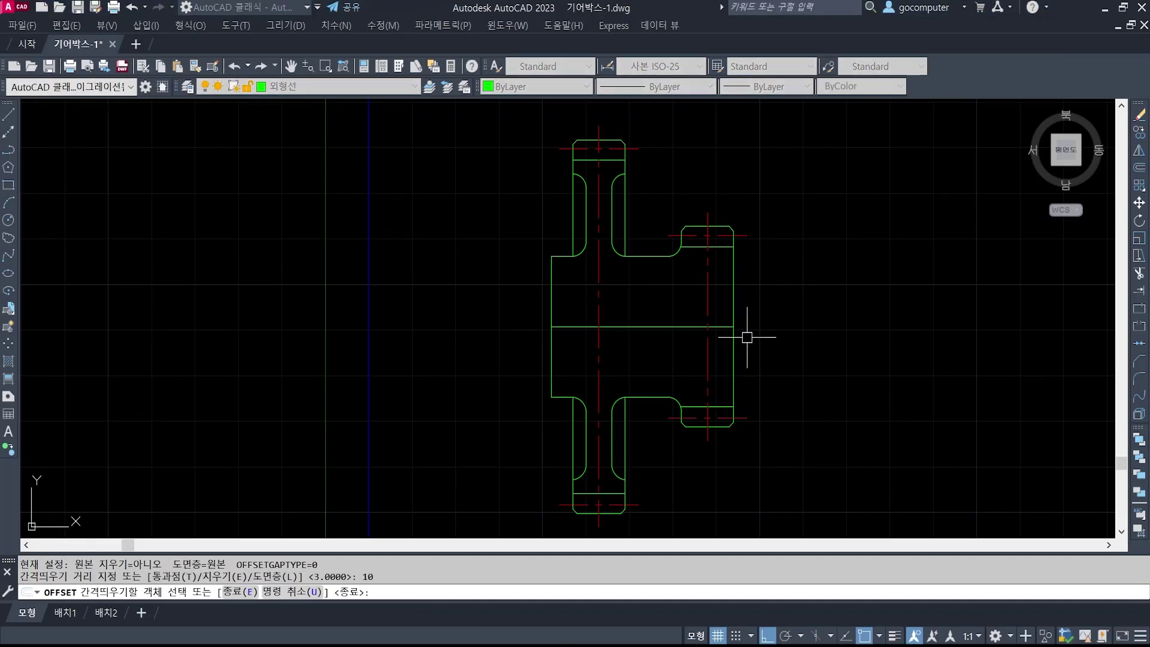
# - Draw a horizontal line outward from the midpoint of the small gear's outer side, well past the gear
pyautogui.moveTo(808, 342); pyautogui.dragTo(671, 346, button='middle')
pyautogui.write('l')
pyautogui.press('Return')
pyautogui.click(595, 330)
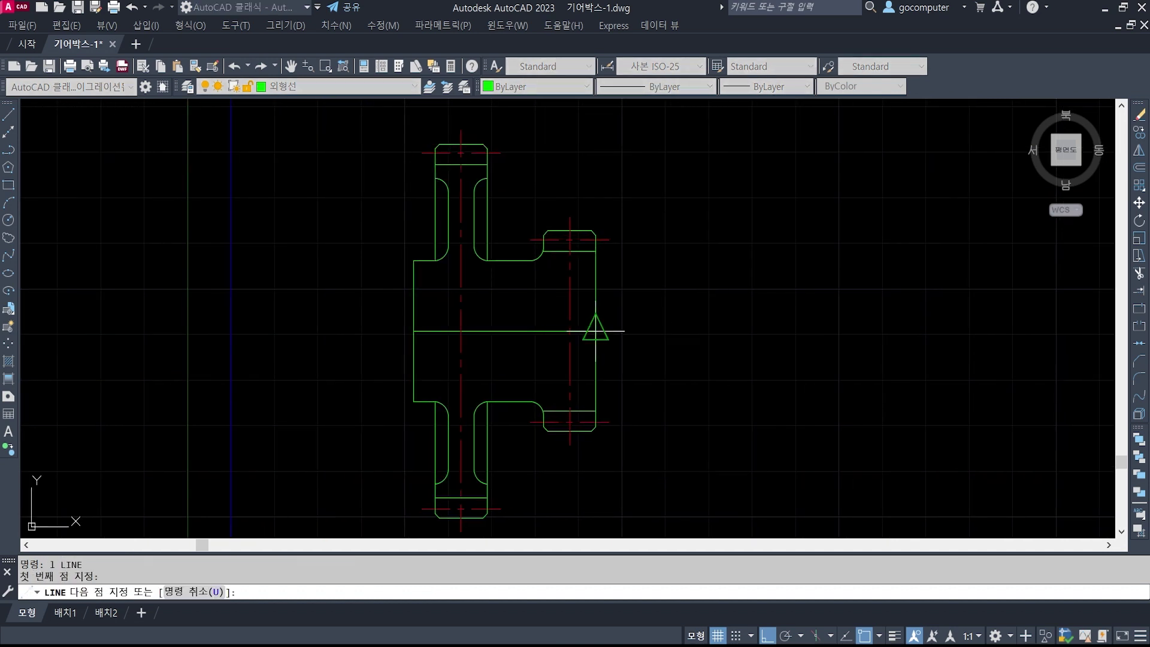
pyautogui.click(720, 327)
pyautogui.press('Return')
# - Draw a circle of radius 10 mm centred on the free end of the horizontal line
pyautogui.write('c')
pyautogui.press('Return')
pyautogui.click(720, 331)
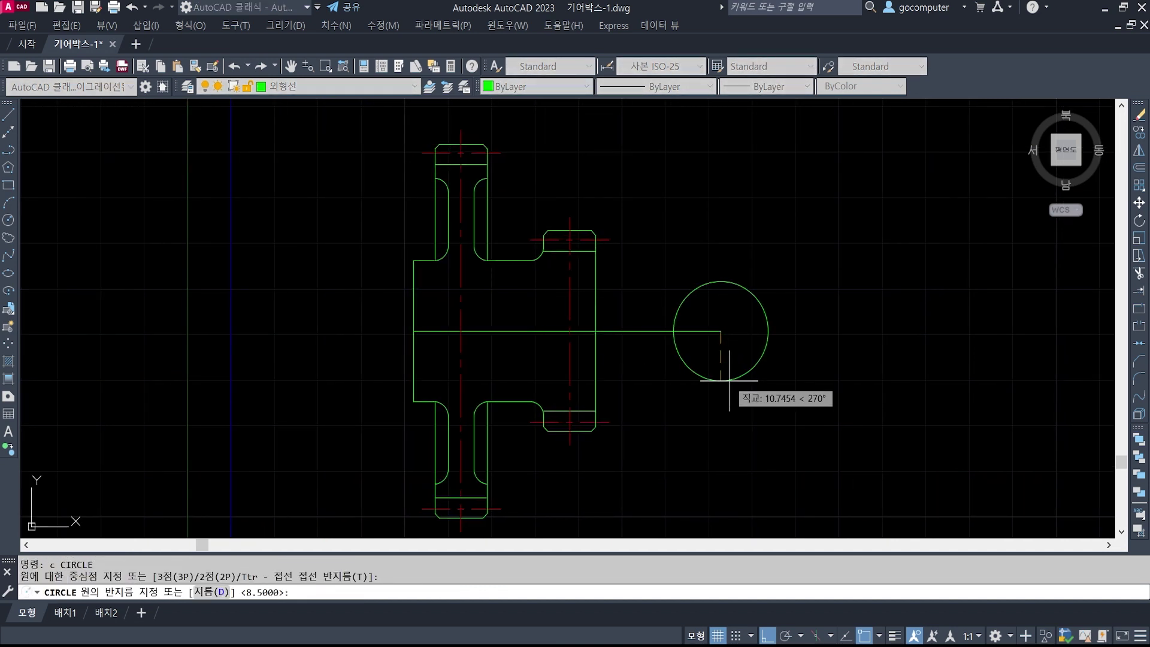
pyautogui.write('10')
pyautogui.press('Return')
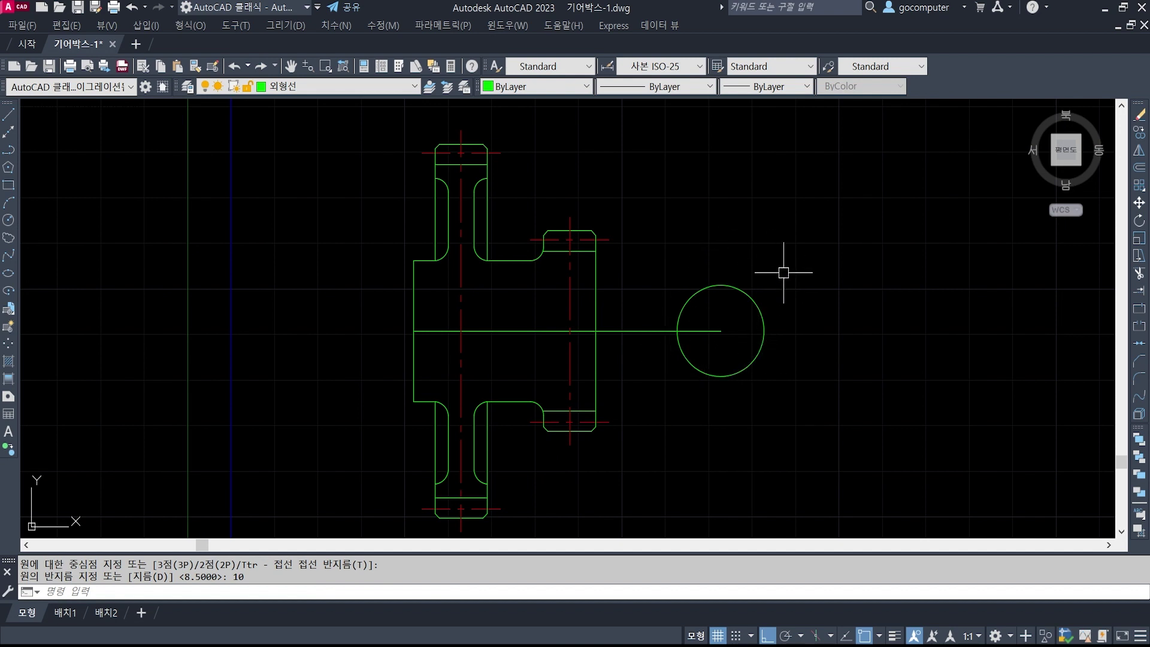
# - Switch to the KS standards PDF and look up the parallel key table's b and t2 dimensions for the bore's shaft diameter
pyautogui.hotkey('alt', 'Tab')
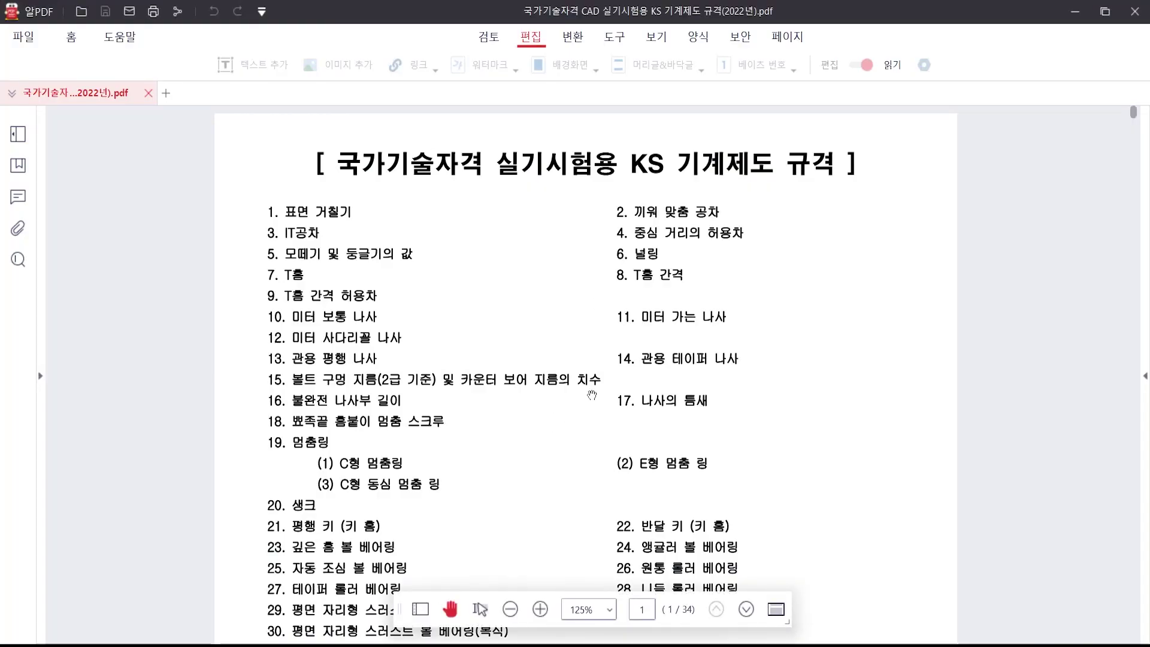
pyautogui.scroll(-3, 651, 353)
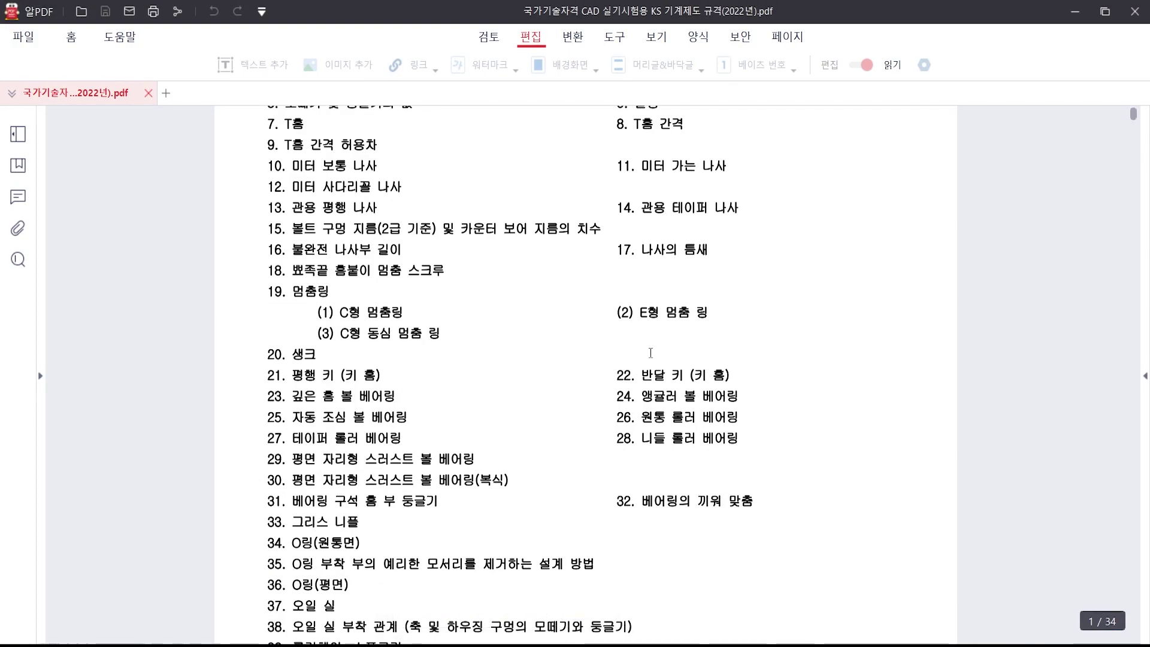
pyautogui.keyDown('ctrl'); pyautogui.scroll(-1, 651, 353); pyautogui.keyUp('ctrl')
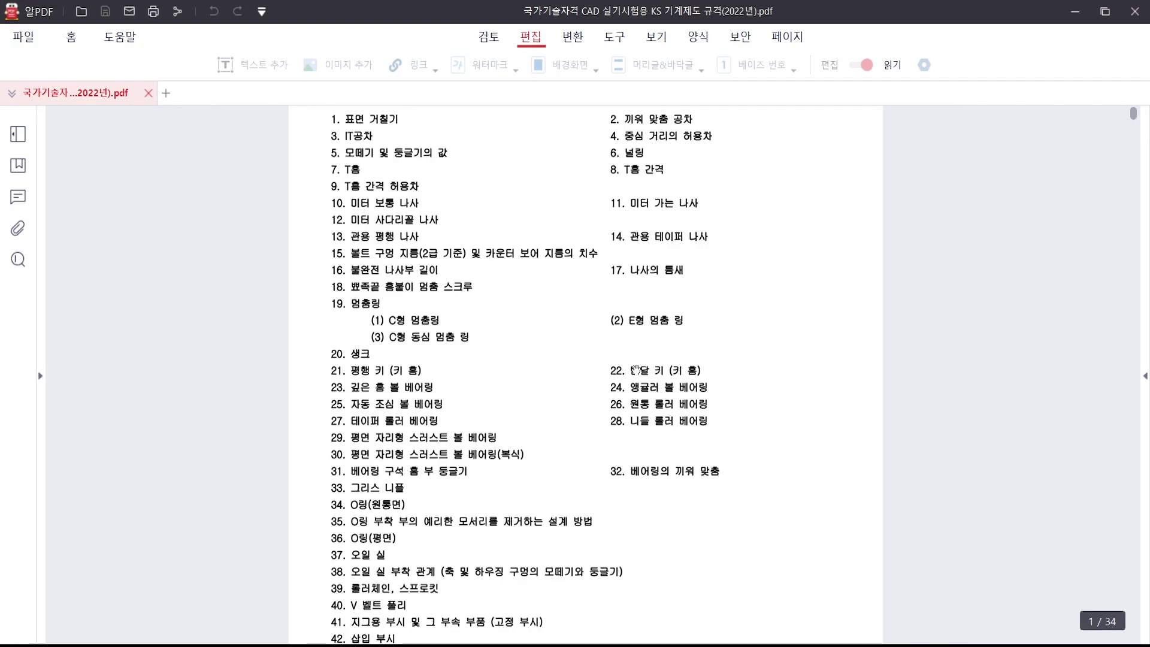
pyautogui.scroll(-1, 636, 370)
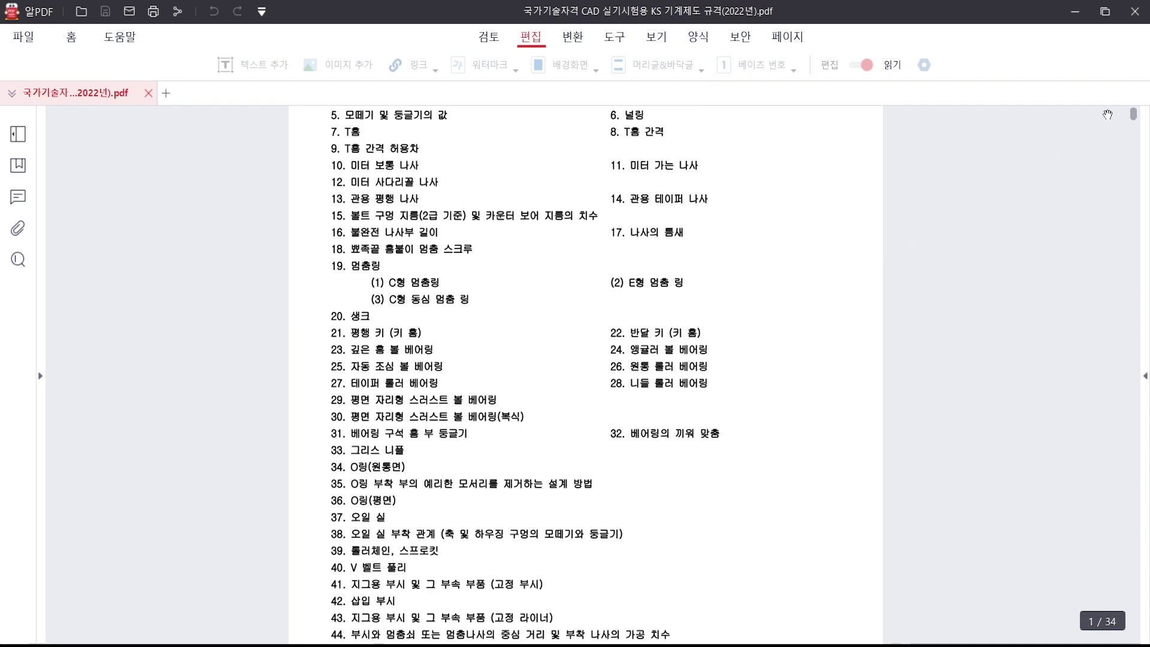
pyautogui.moveTo(1133, 117); pyautogui.dragTo(1128, 267)
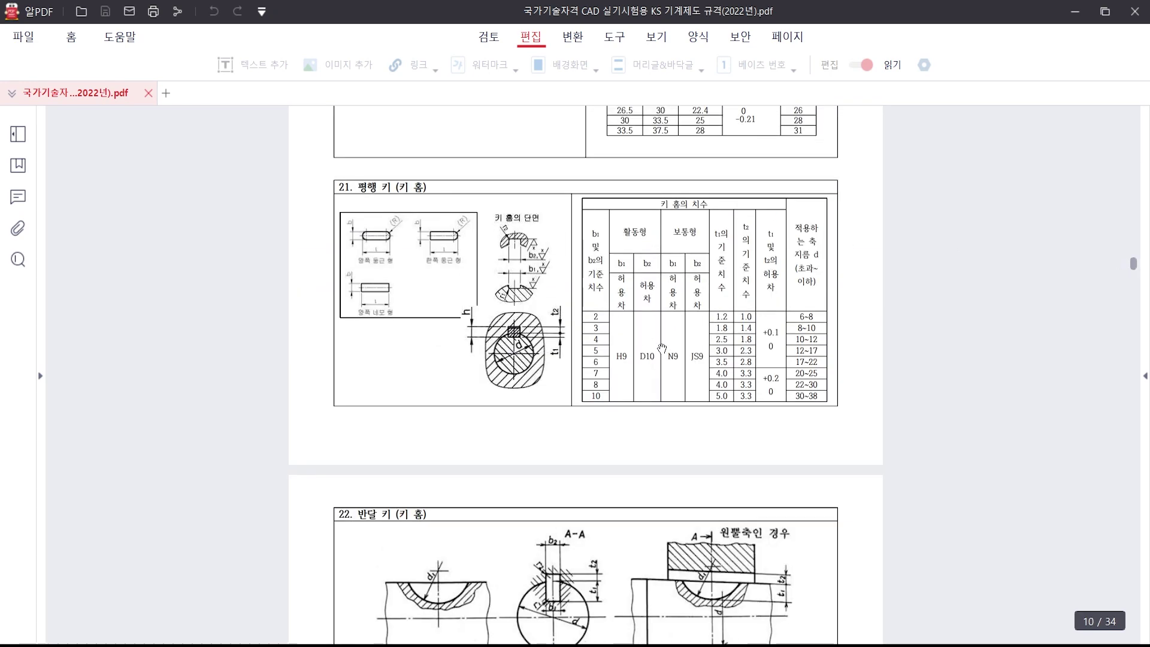
pyautogui.keyDown('ctrl'); pyautogui.scroll(3, 661, 348); pyautogui.keyUp('ctrl')
pyautogui.hotkey('ctrl', '2')
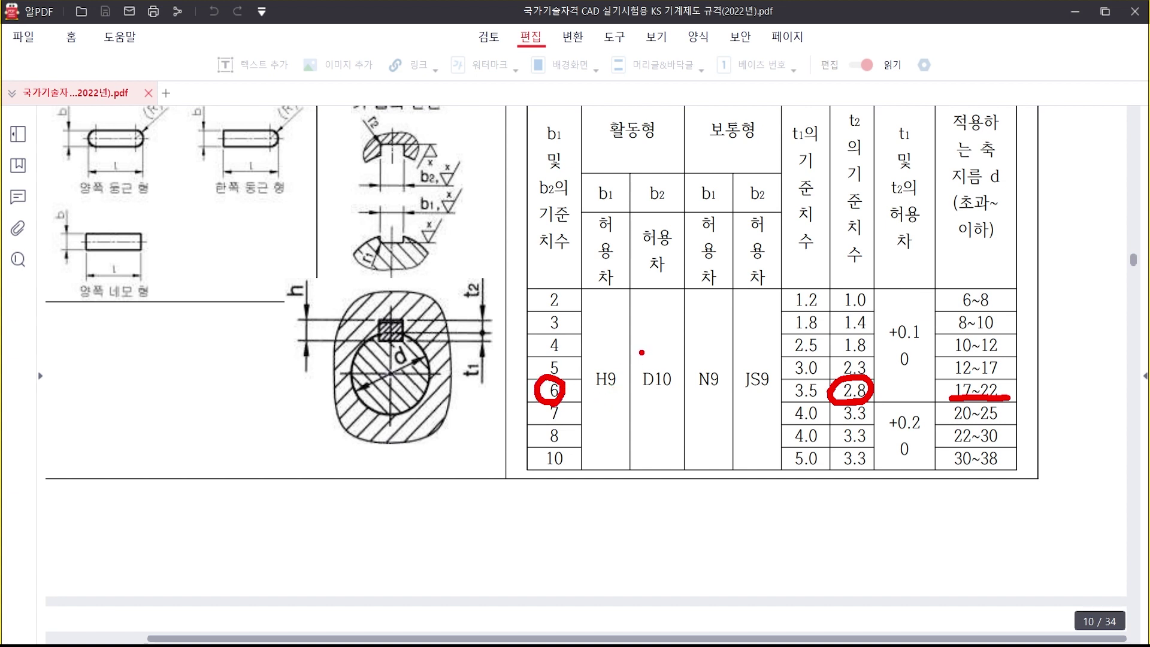
pyautogui.press('Escape')
pyautogui.hotkey('alt', 'Tab')
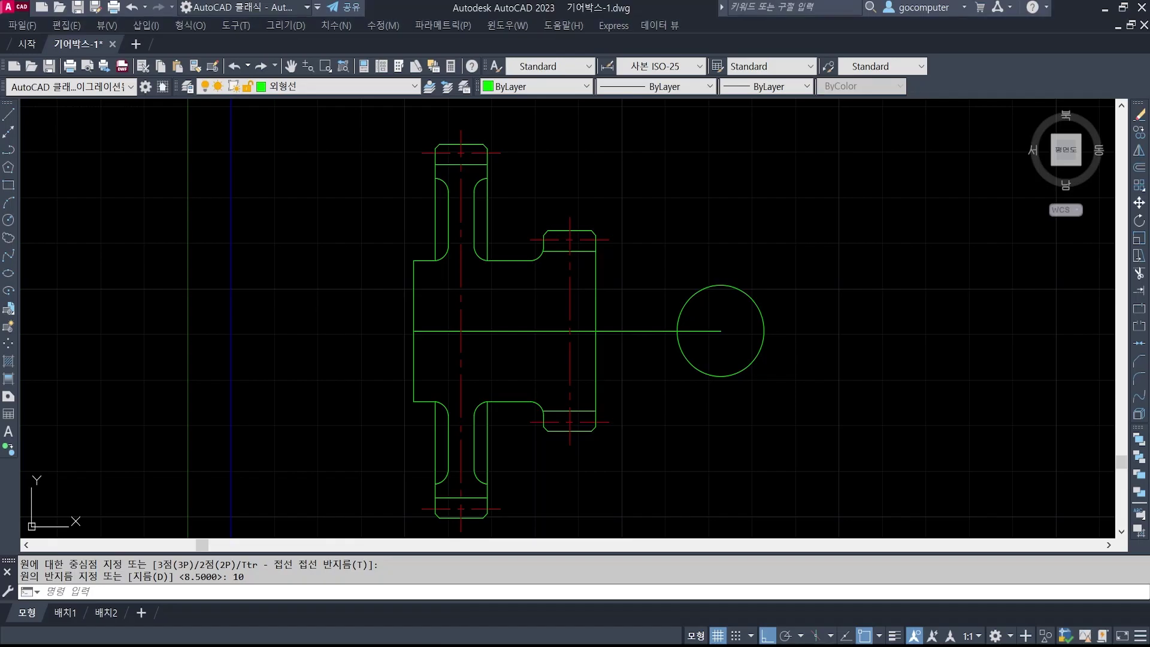
pyautogui.write('l')
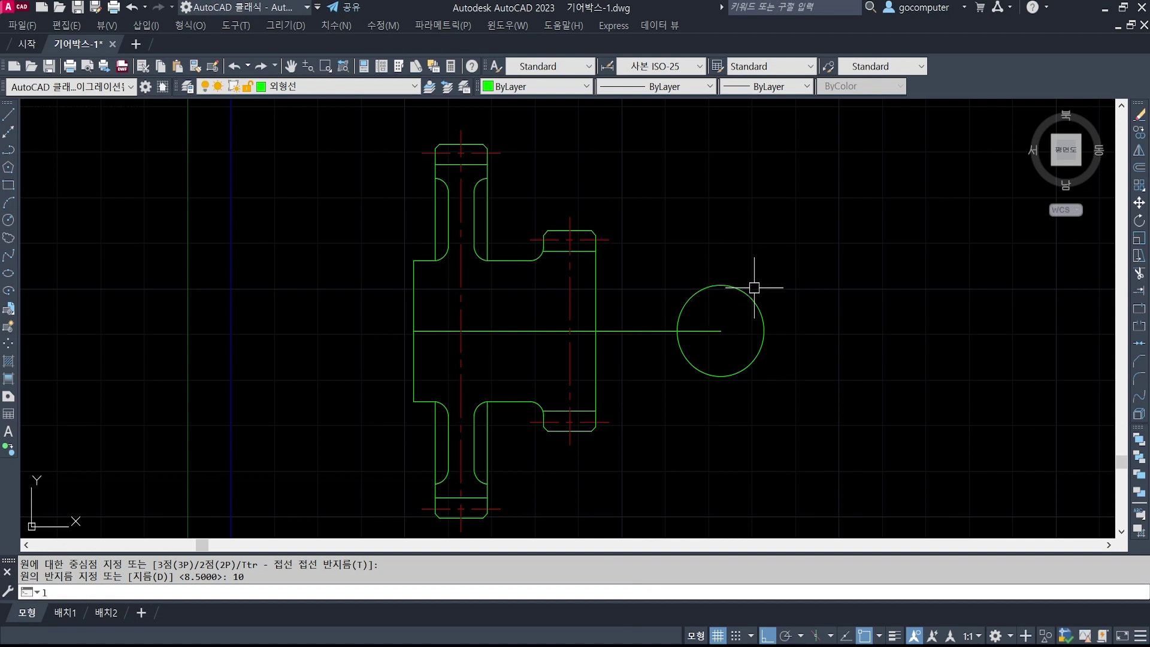
pyautogui.press('Return')
pyautogui.press('Escape')
pyautogui.press('Escape')
# - Draw a 2.8 mm vertical line upward from the circle's top quadrant for the keyway depth
pyautogui.write('l')
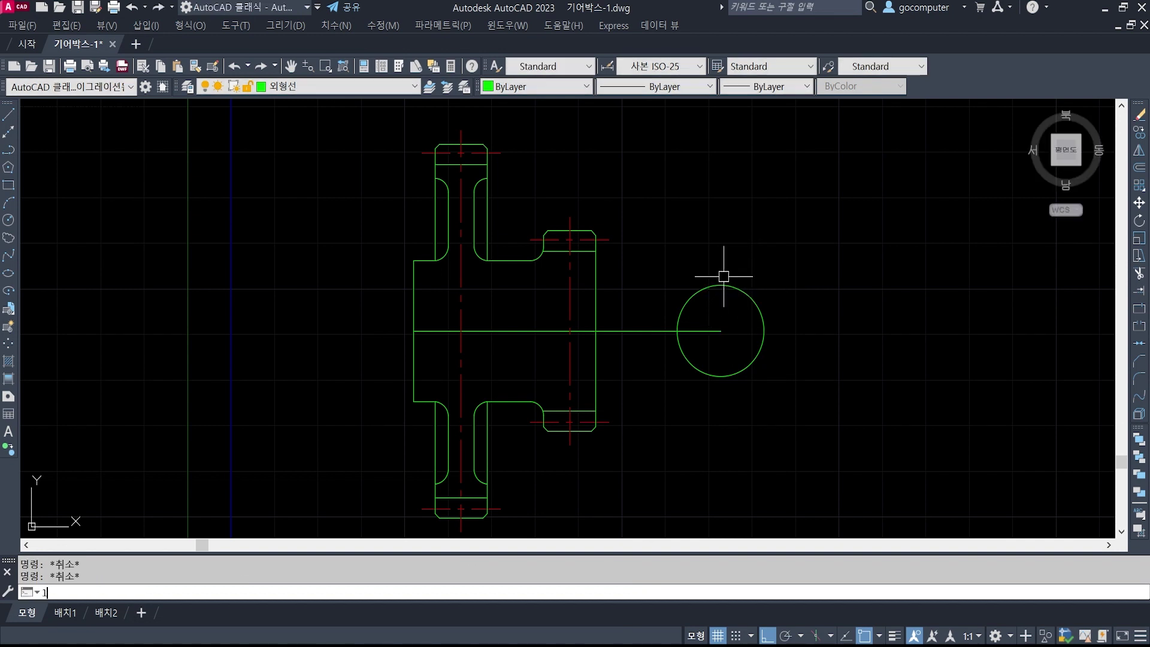
pyautogui.press('Return')
pyautogui.click(724, 281)
pyautogui.write('2.8')
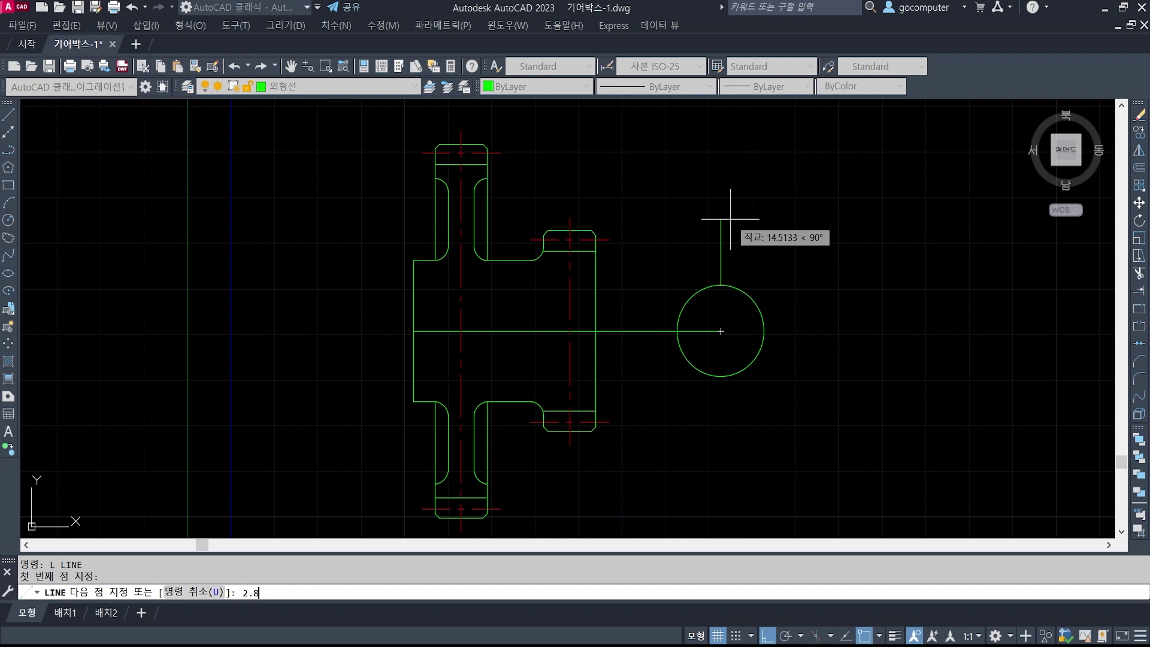
pyautogui.press('Return')
pyautogui.scroll(4, 734, 252)
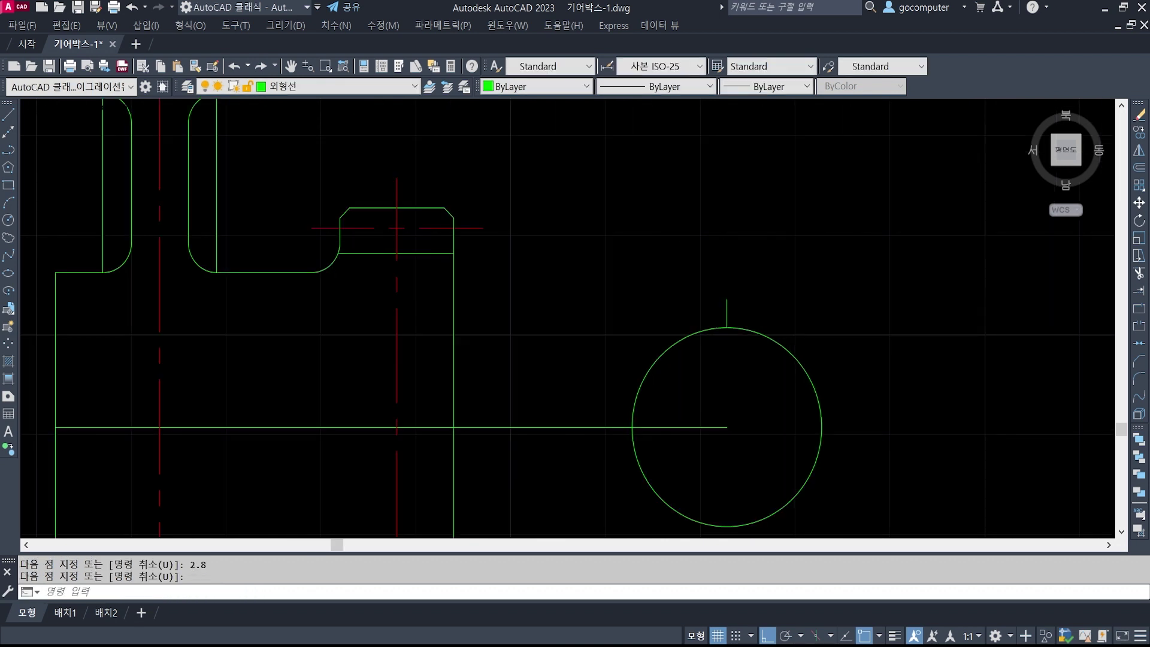
pyautogui.press('Escape')
# - Offset the short vertical line by 3 mm to both sides for the keyway's side walls
pyautogui.write('o')
pyautogui.press('Return')
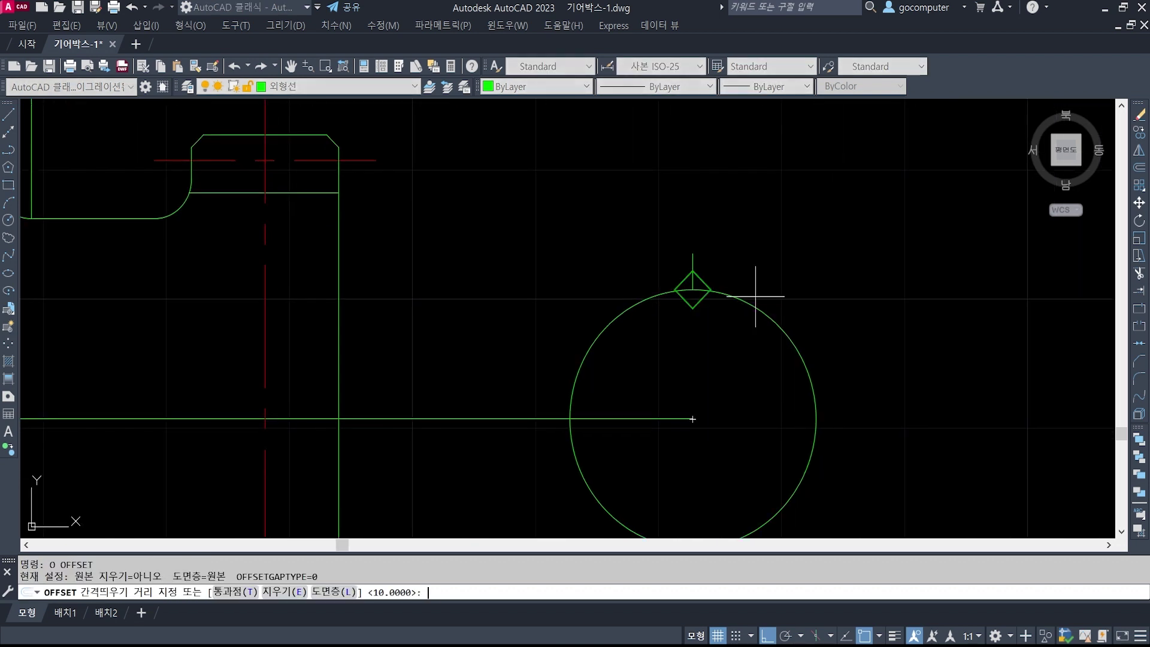
pyautogui.write('3')
pyautogui.press('Return')
pyautogui.click(691, 263)
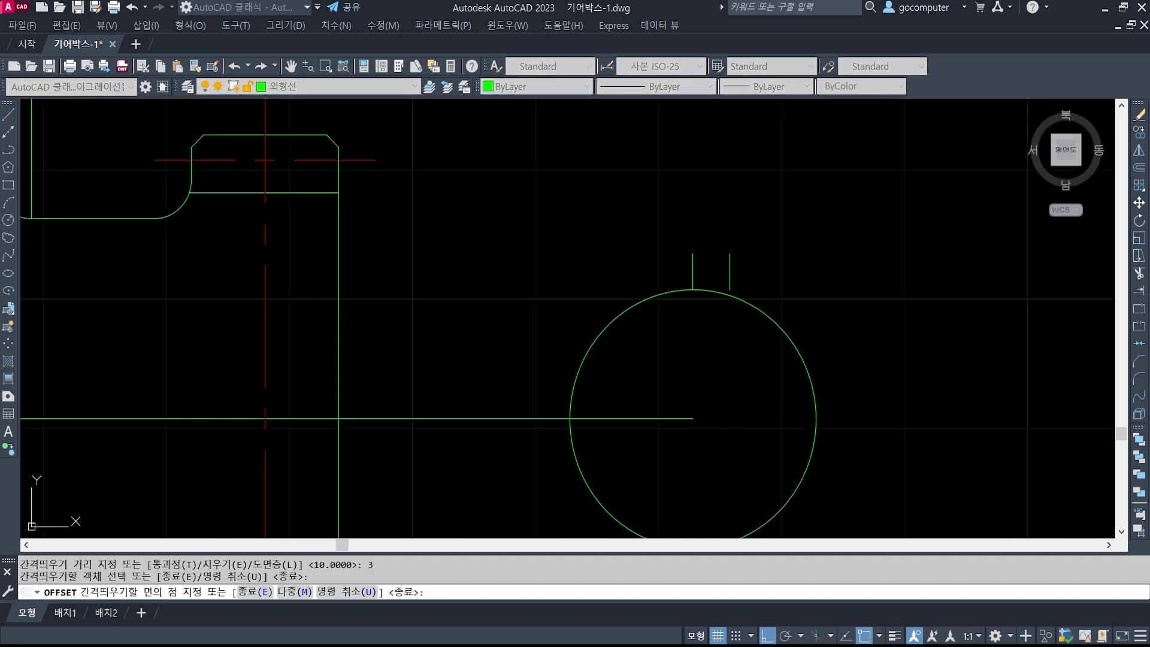
pyautogui.click(732, 264)
pyautogui.click(695, 263)
pyautogui.click(665, 251)
pyautogui.press('Return')
# - Join the upper ends of the keyway sides with a horizontal line and extend both sides down to the circle
pyautogui.write('l')
pyautogui.press('Return')
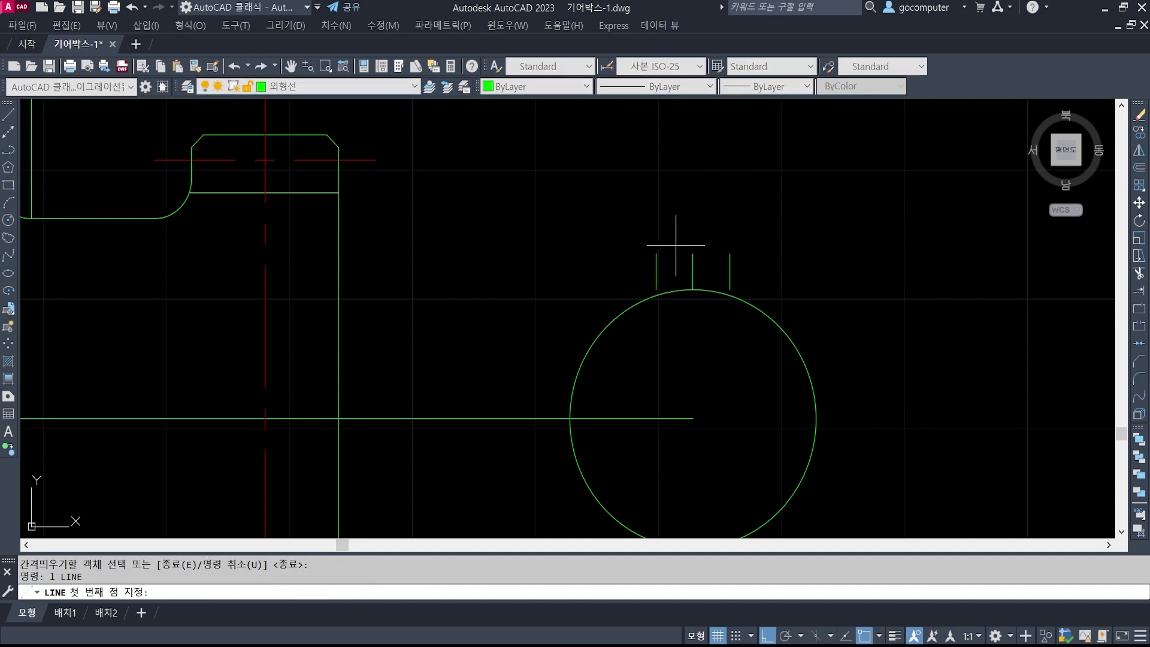
pyautogui.click(656, 254)
pyautogui.click(729, 254)
pyautogui.press('Return')
pyautogui.write('e')
pyautogui.press('Return')
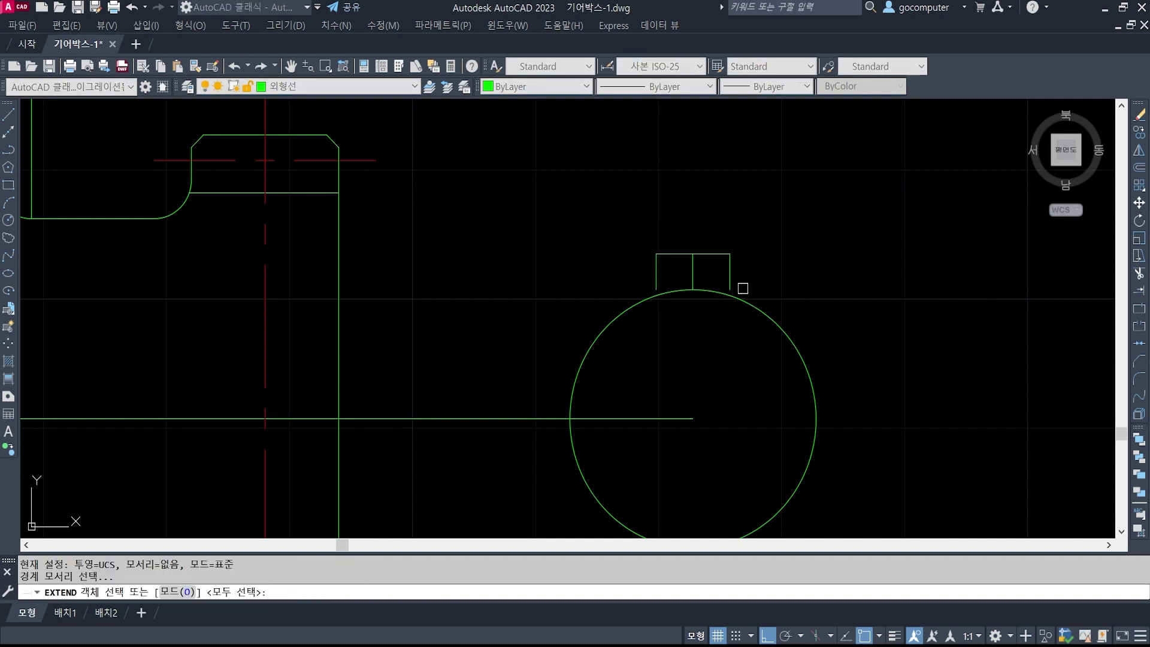
pyautogui.press('space')
# - Trim away the circle's arc between the two keyway sides
pyautogui.write('tr')
pyautogui.press('space')
pyautogui.click(662, 272)
pyautogui.click(643, 270)
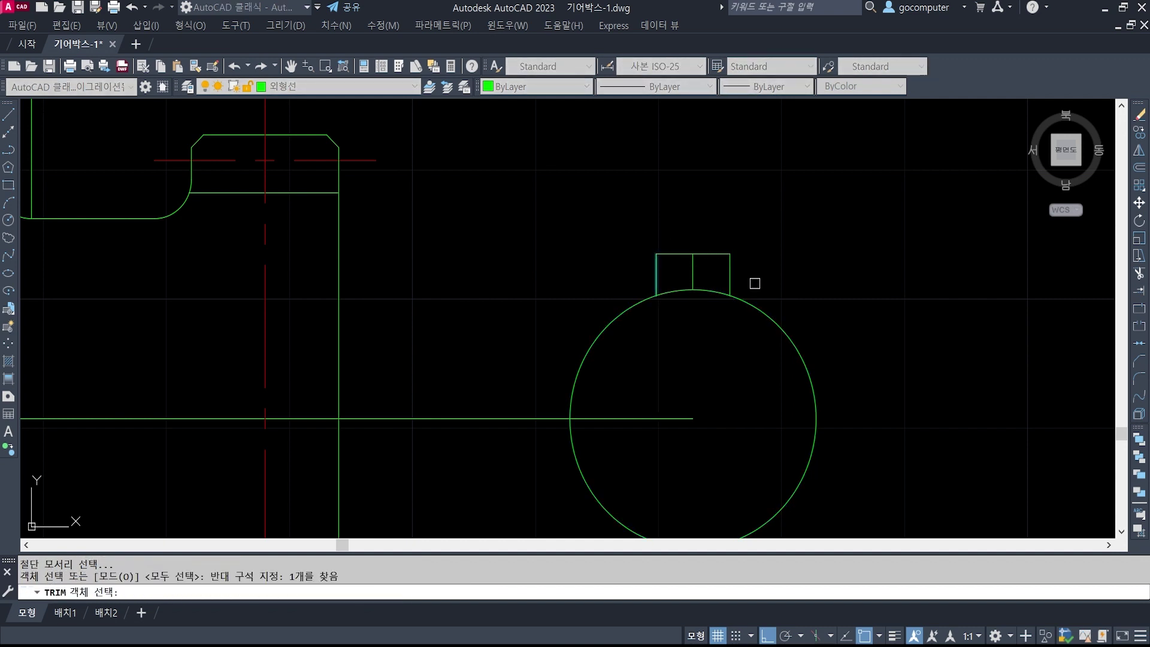
pyautogui.press('space')
pyautogui.click(707, 290)
pyautogui.press('space')
pyautogui.scroll(-1, 704, 357)
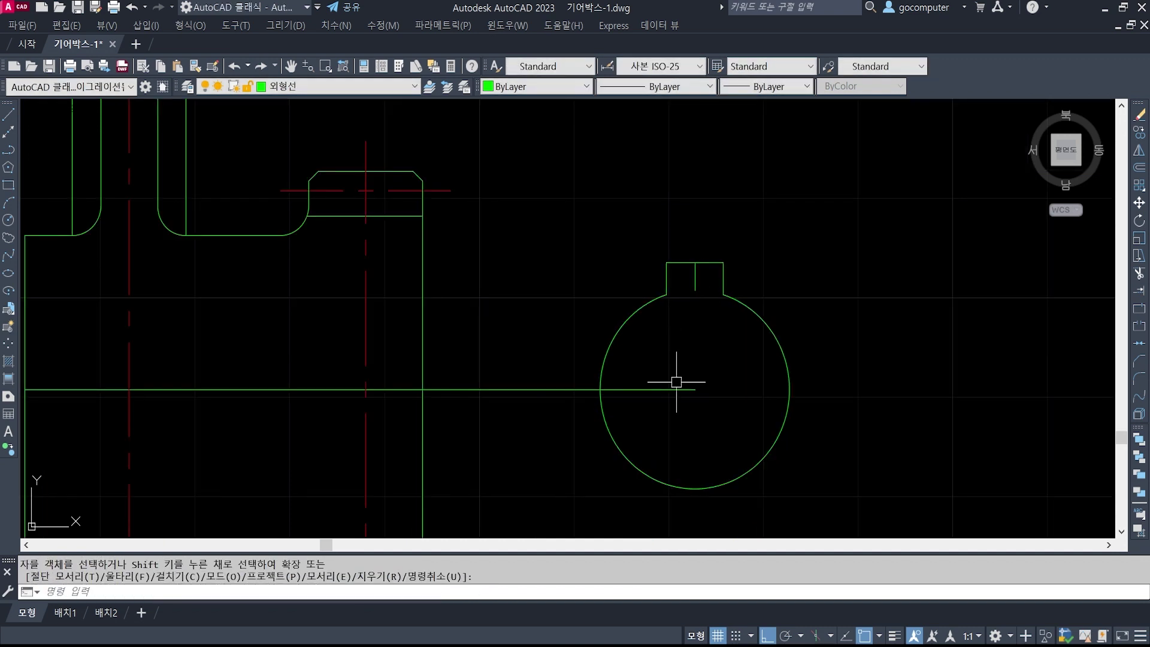
# - Extend the keyway's short vertical middle line down to the circle's lowest point
pyautogui.moveTo(676, 382); pyautogui.dragTo(722, 371, button='middle')
pyautogui.write('ex')
pyautogui.press('space')
pyautogui.click(791, 489)
pyautogui.click(768, 458)
pyautogui.press('space')
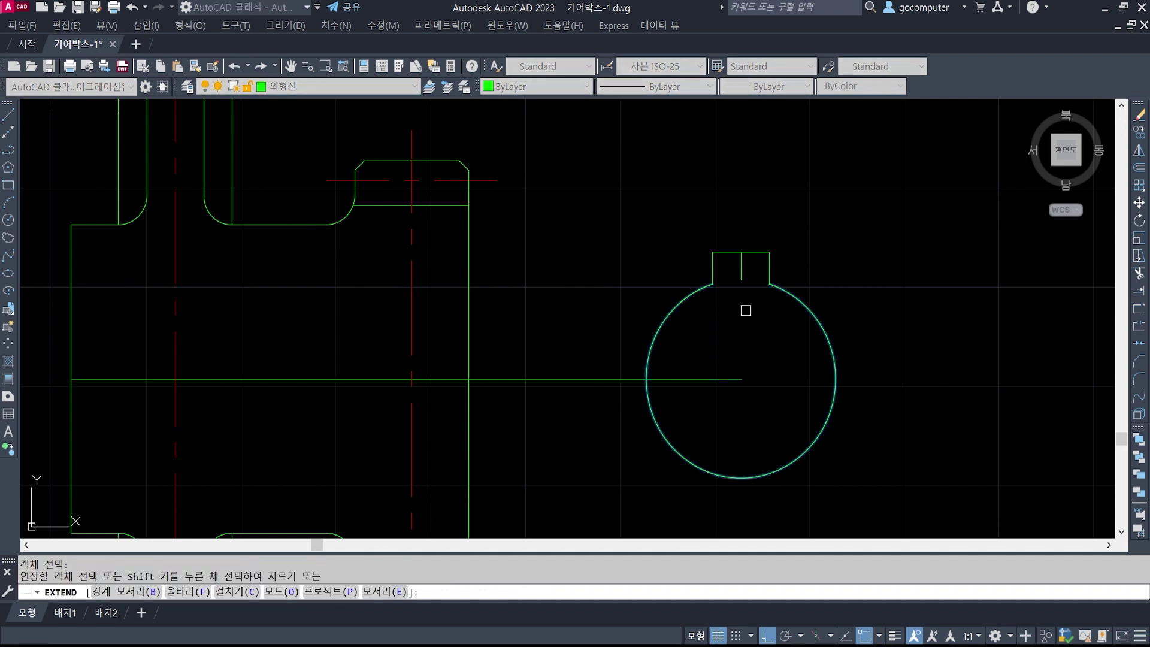
pyautogui.click(741, 288)
pyautogui.press('space')
# - Extend the horizontal line from the circle's centre to the circle's far side
pyautogui.press('space')
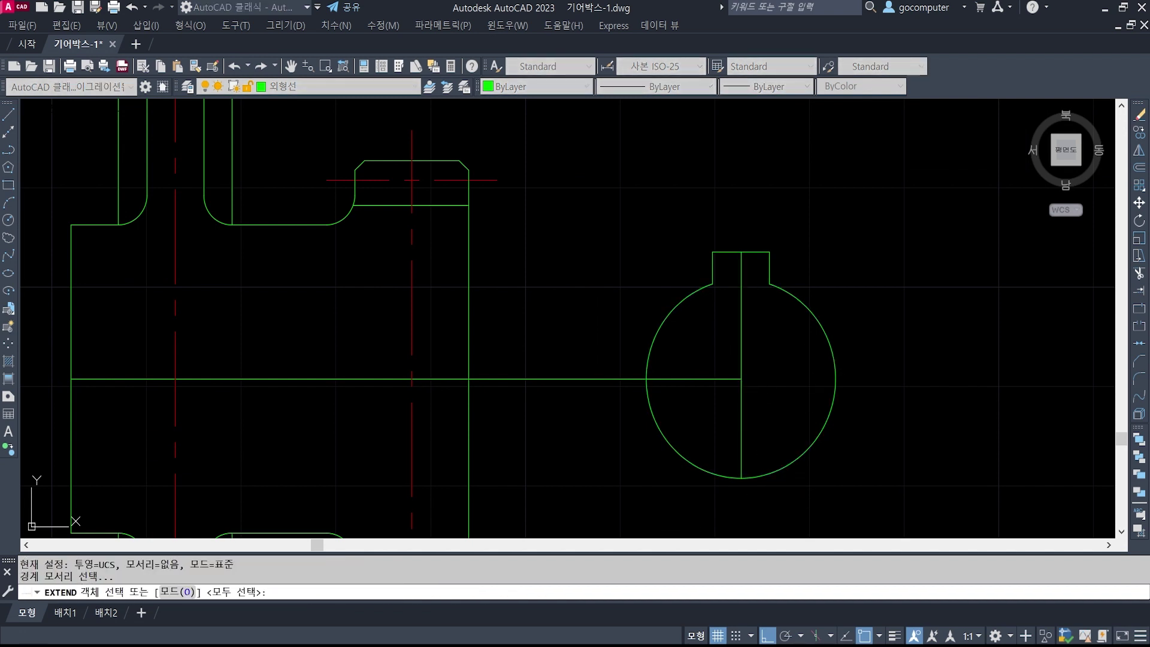
pyautogui.click(707, 286)
pyautogui.press('space')
pyautogui.click(718, 379)
pyautogui.press('space')
# - Trim away the horizontal middle line's stretch between the gear and the bore circle
pyautogui.write('tr')
pyautogui.press('space')
pyautogui.click(648, 395)
pyautogui.press('space')
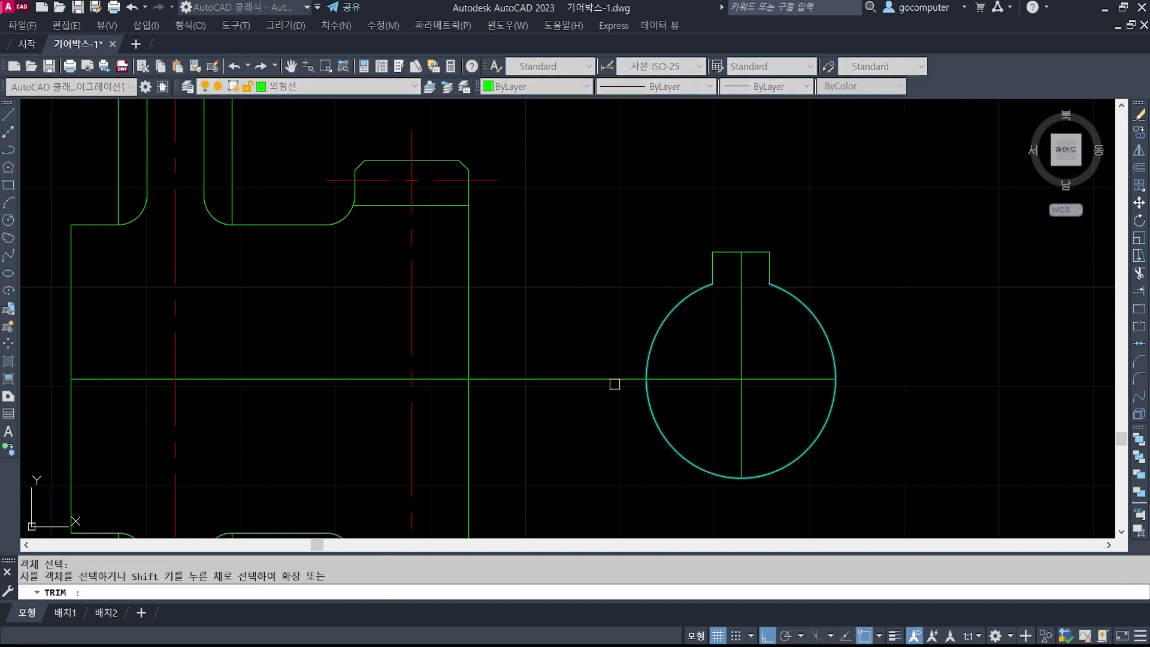
pyautogui.click(615, 384)
pyautogui.press('space')
pyautogui.scroll(-3, 748, 407)
# - Move the whole keyway bore view horizontally farther away from the gear
pyautogui.write('m')
pyautogui.press('space')
pyautogui.click(810, 443)
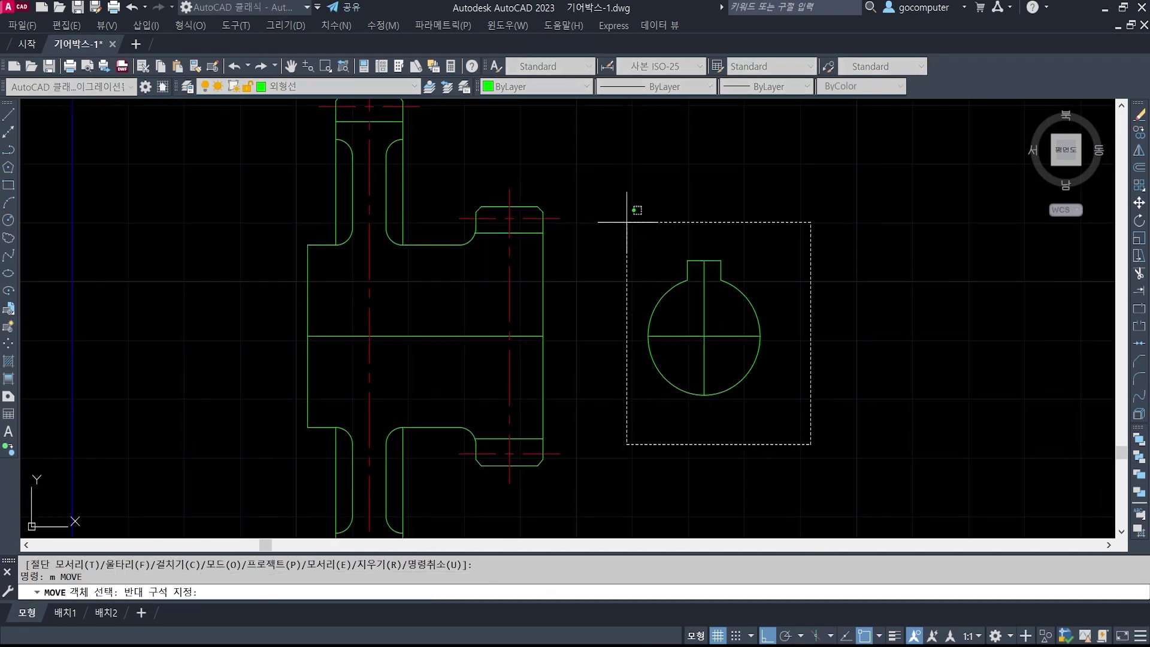
pyautogui.click(627, 222)
pyautogui.press('space')
pyautogui.click(655, 172)
pyautogui.click(707, 172)
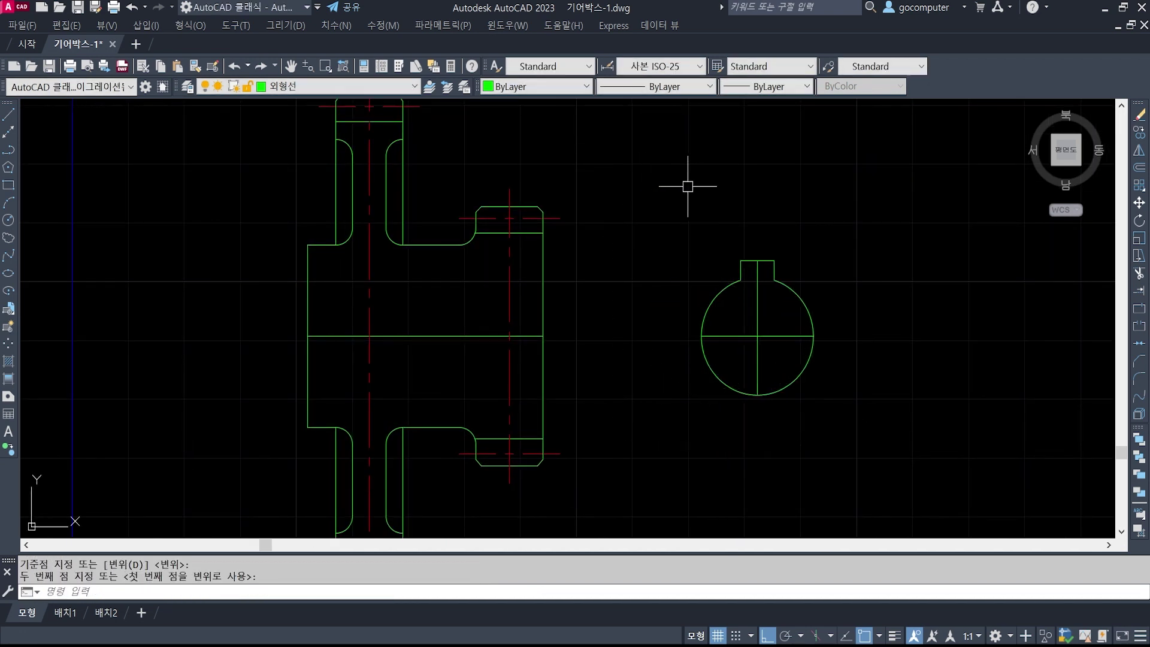
# - Lengthen both middle lines of the bore view by 3 at each of their ends
pyautogui.write('len')
pyautogui.press('space')
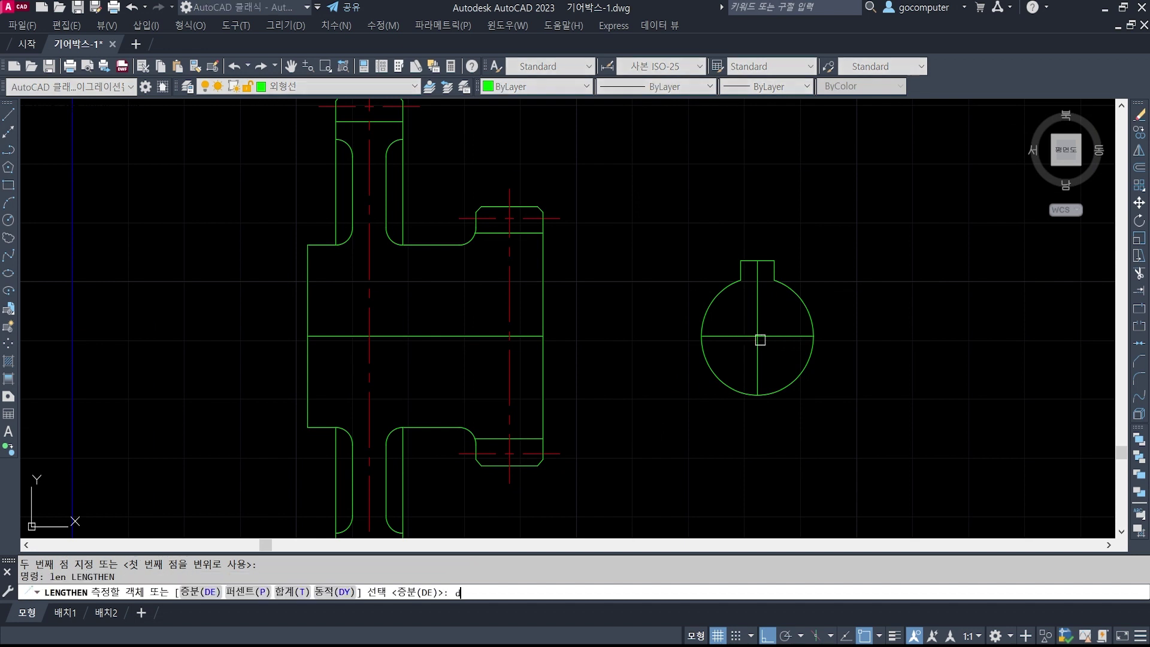
pyautogui.write('de')
pyautogui.press('space')
pyautogui.write('3')
pyautogui.press('space')
pyautogui.click(788, 335)
pyautogui.click(731, 336)
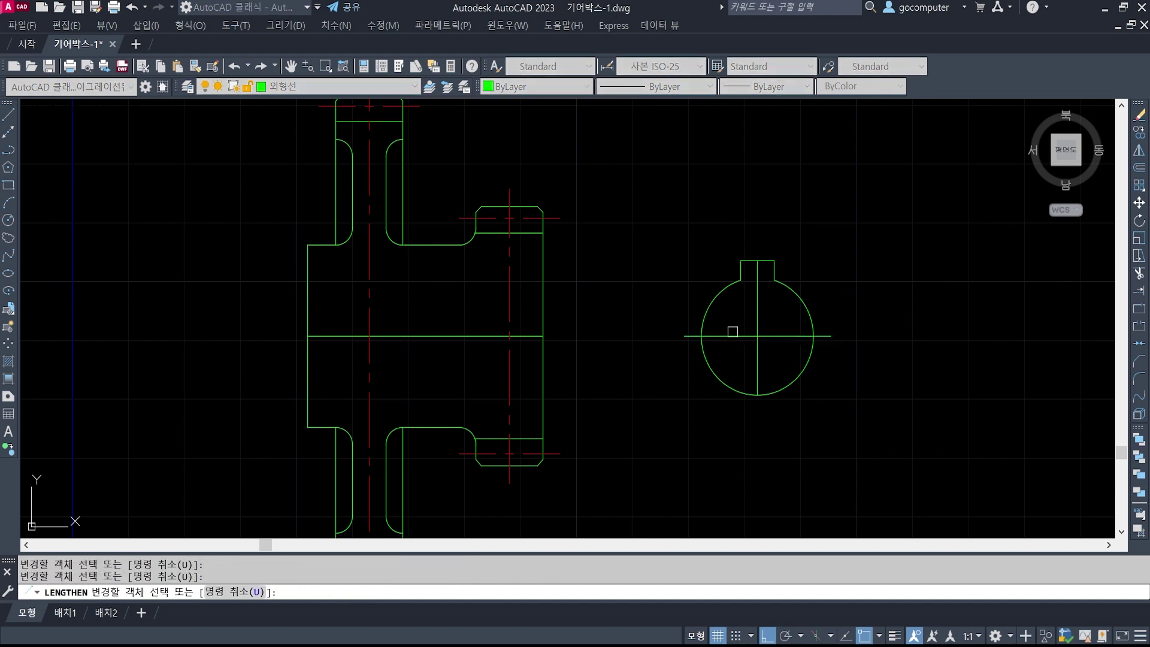
pyautogui.click(757, 300)
pyautogui.click(757, 362)
pyautogui.press('space')
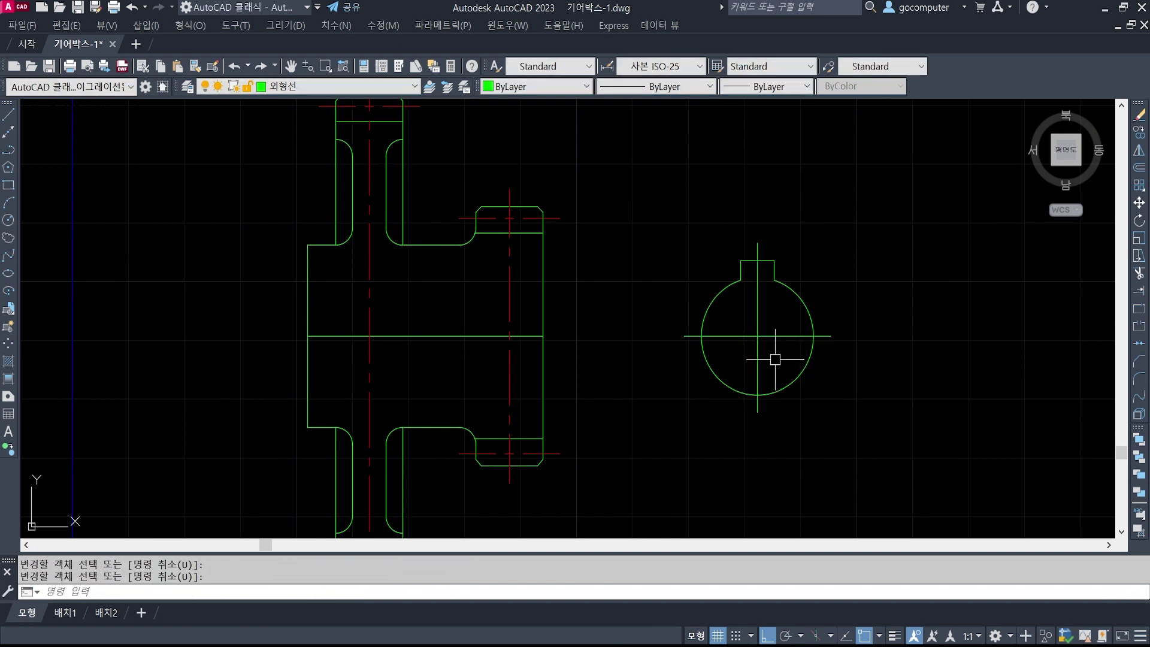
# - Put the bore view's two crossing middle lines on the red centre-line layer
pyautogui.click(772, 350)
pyautogui.click(742, 324)
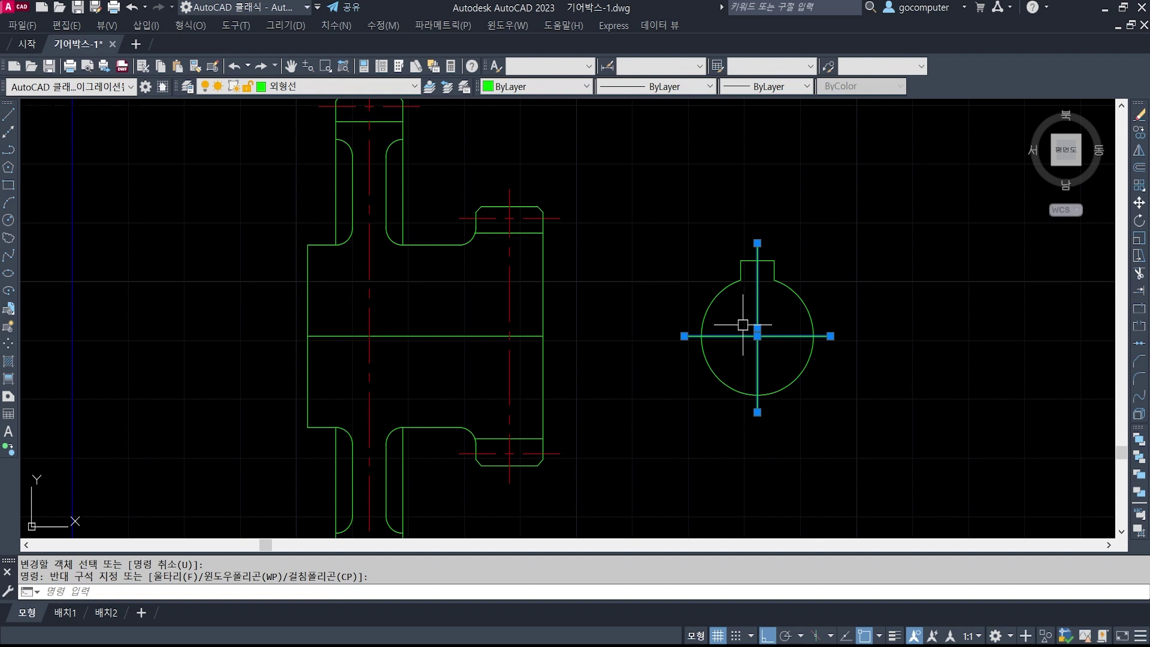
pyautogui.click(368, 86)
pyautogui.click(335, 174)
pyautogui.press('Escape')
pyautogui.press('Escape')
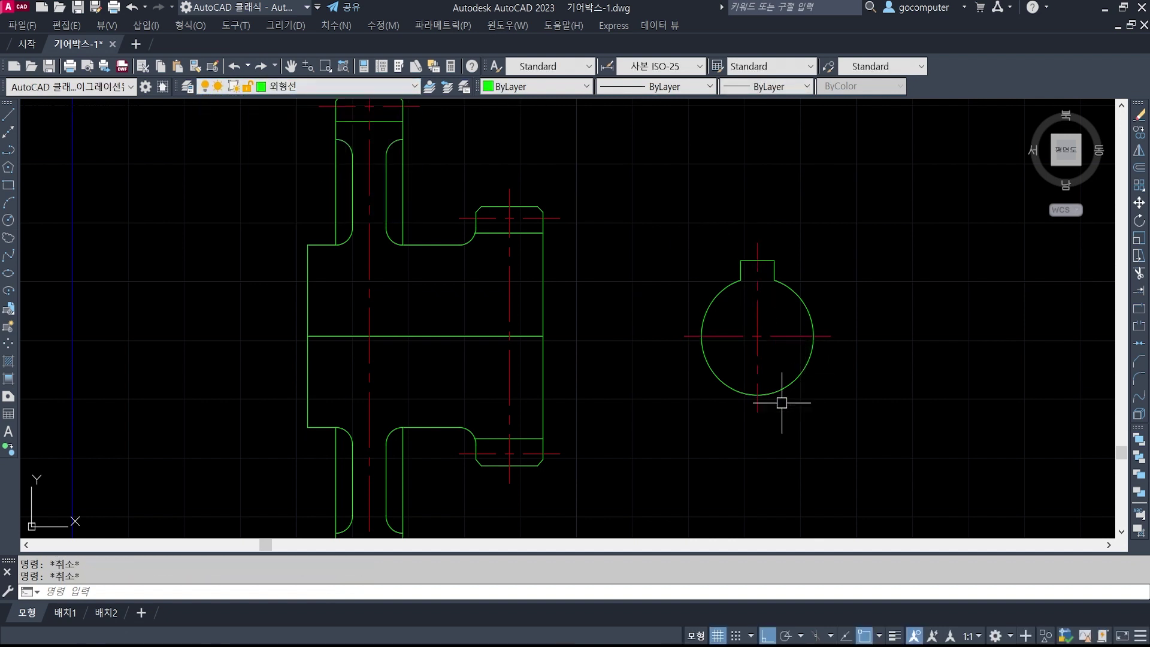
# - Project the keyway's upper and lower left corners with horizontal lines perpendicular to the gear hub's far left edge
pyautogui.moveTo(575, 416); pyautogui.dragTo(702, 402, button='middle')
pyautogui.write('l')
pyautogui.press('space')
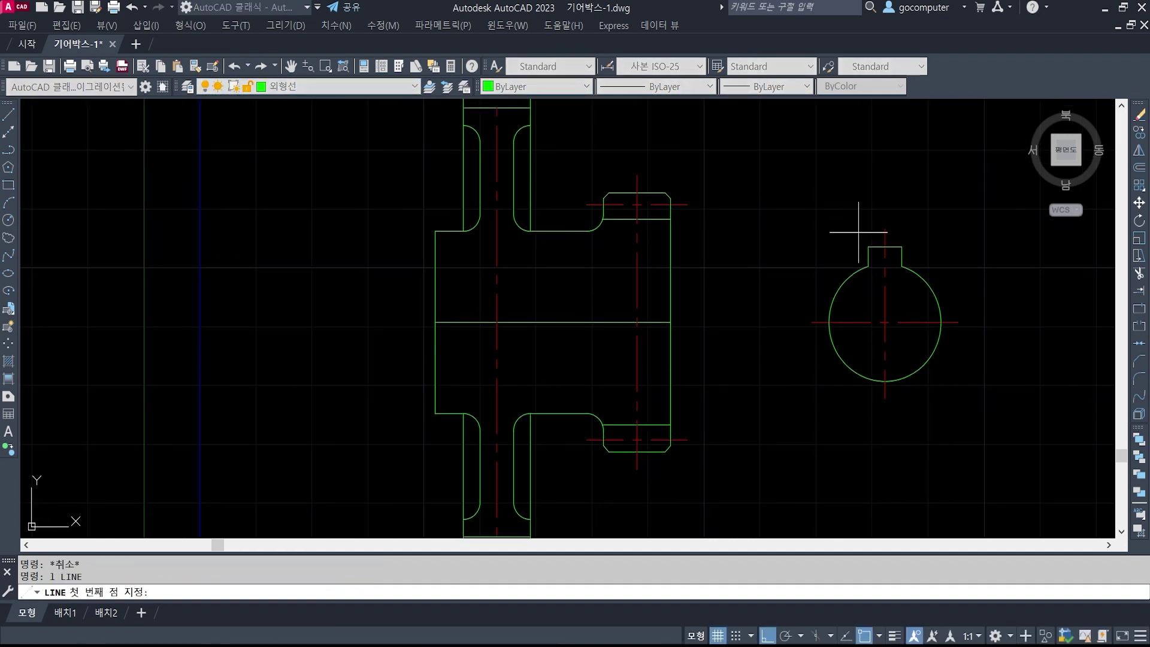
pyautogui.click(868, 246)
pyautogui.keyDown('shift'); pyautogui.rightClick(466, 247); pyautogui.keyUp('shift')
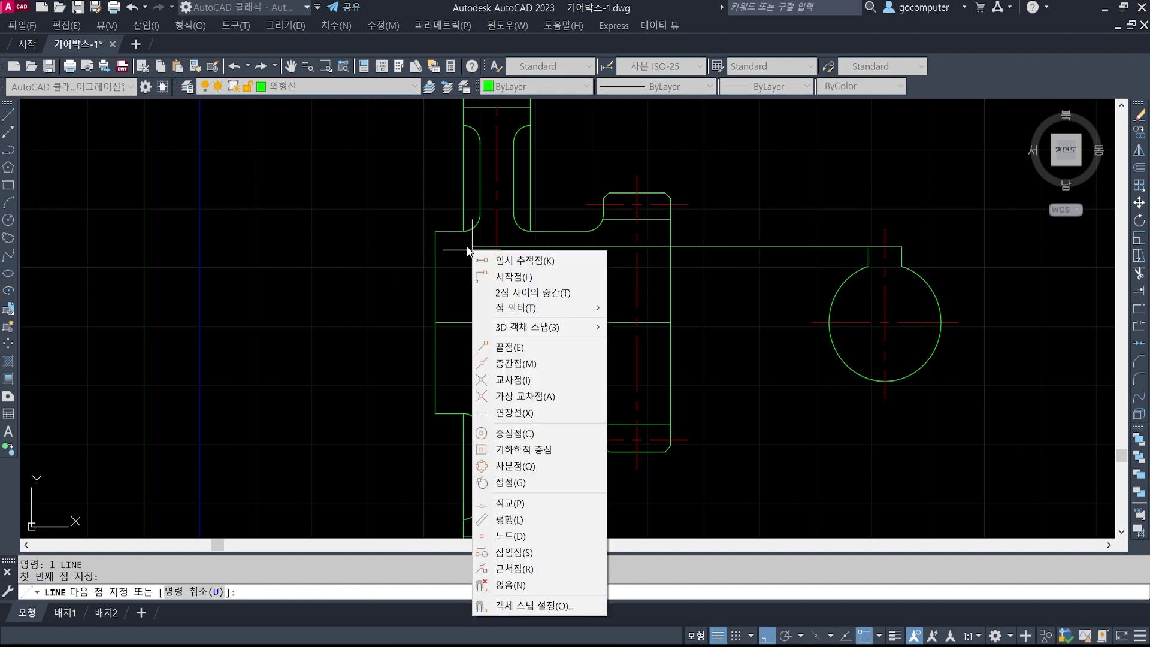
pyautogui.click(491, 503)
pyautogui.click(434, 246)
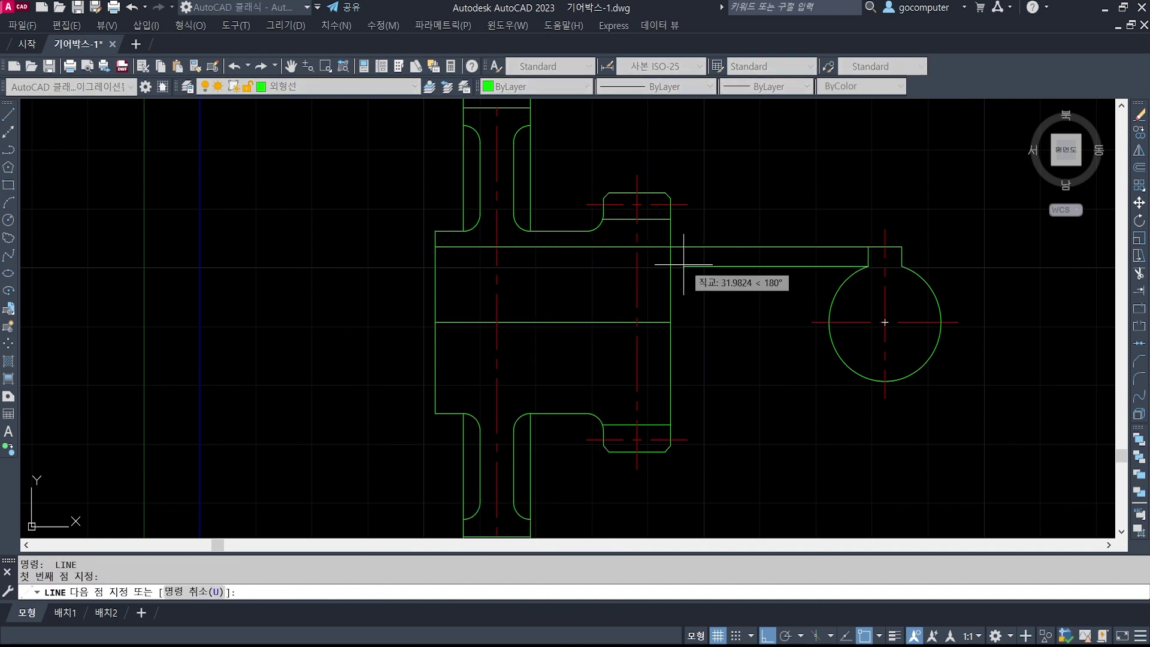
pyautogui.keyDown('shift'); pyautogui.rightClick(656, 269); pyautogui.keyUp('shift')
pyautogui.press('p')
pyautogui.click(433, 266)
pyautogui.press('space')
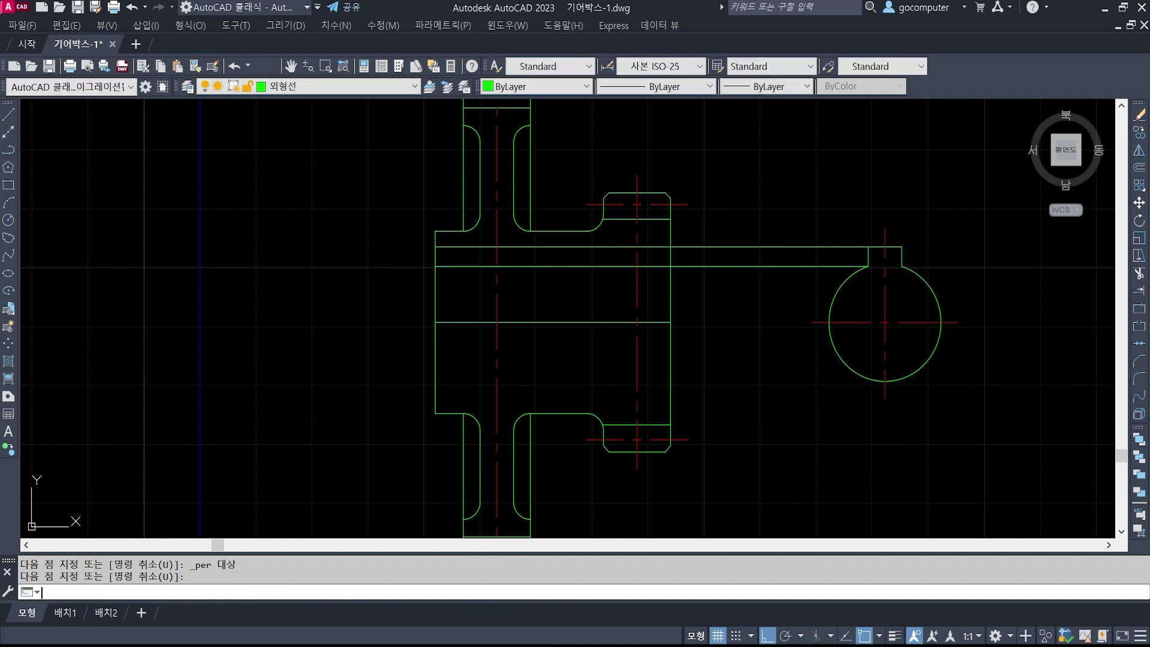
# - Draw a horizontal line from the bore circle's lowest point perpendicular to the hub's far left edge
pyautogui.press('space')
pyautogui.click(884, 381)
pyautogui.keyDown('shift'); pyautogui.rightClick(662, 371); pyautogui.keyUp('shift')
pyautogui.press('p')
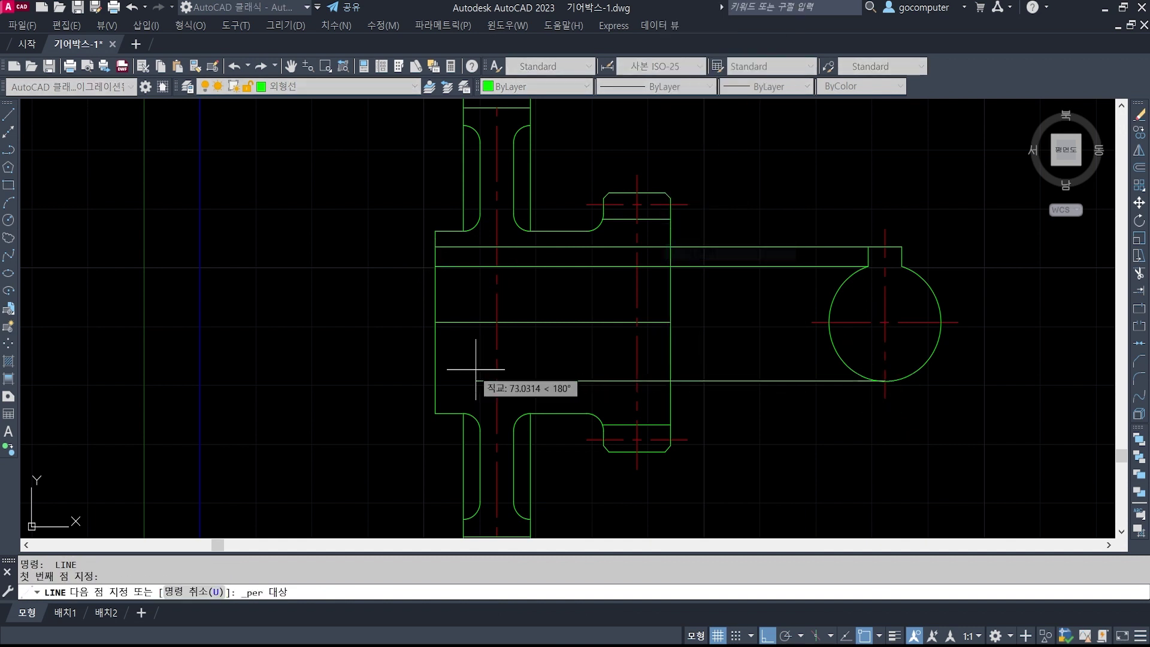
pyautogui.click(435, 381)
pyautogui.press('space')
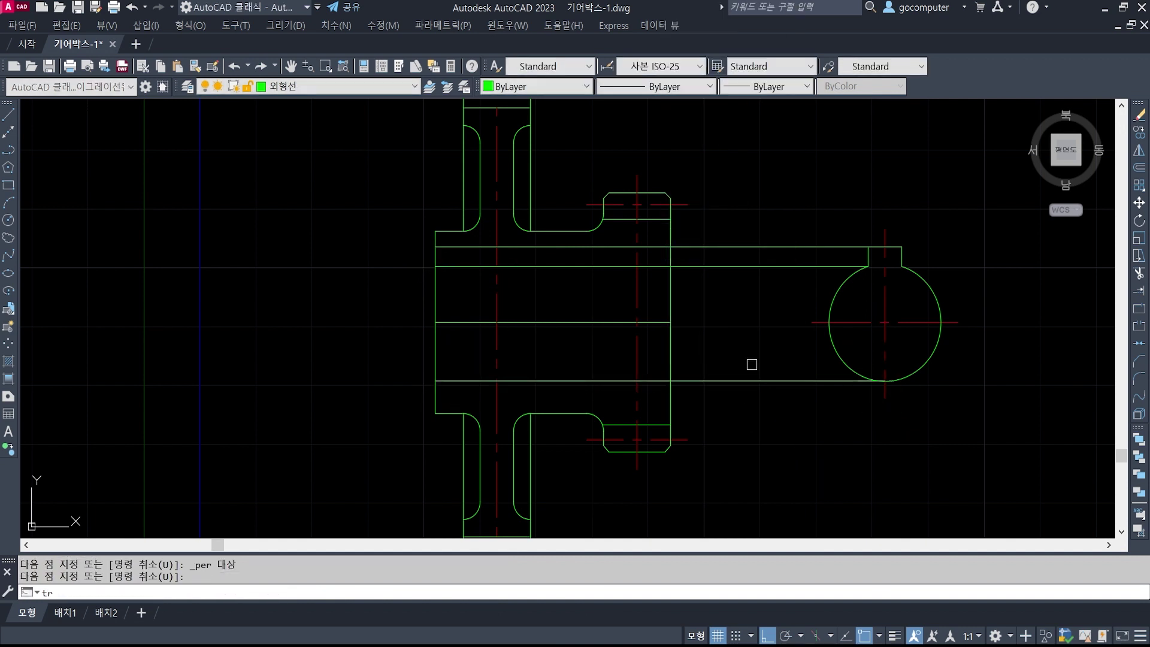
# - Trim the three projected lines back to the gear's right edge, removing their stretches towards the bore view
pyautogui.write('tr')
pyautogui.press('space')
pyautogui.click(671, 351)
pyautogui.press('space')
pyautogui.click(755, 414)
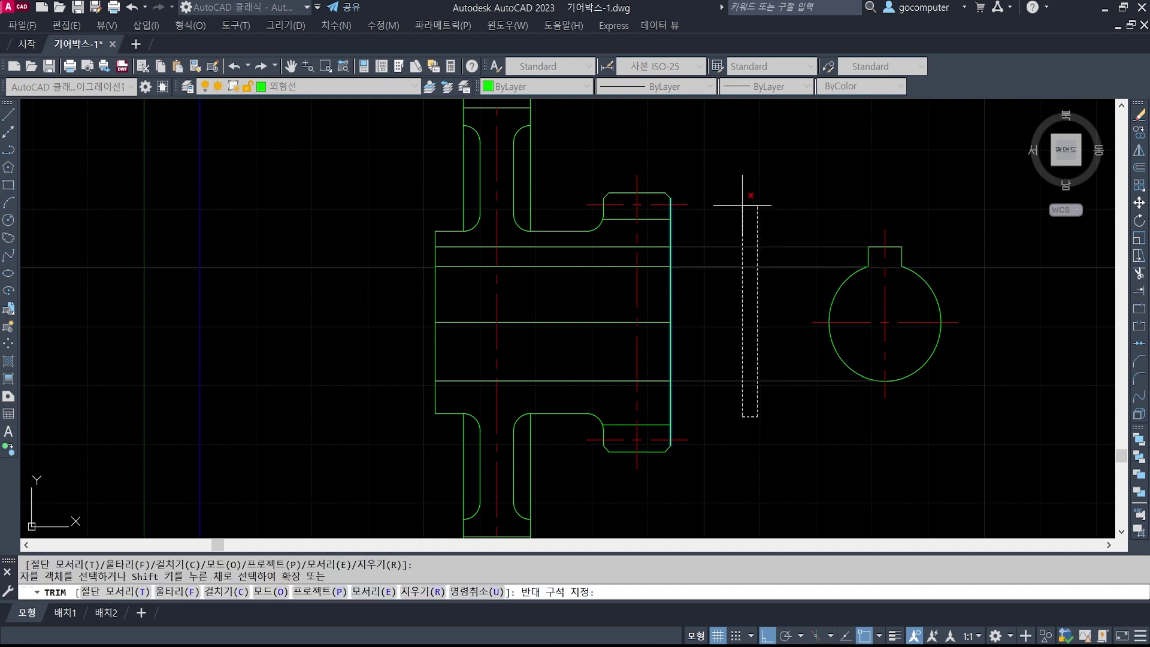
pyautogui.click(733, 185)
pyautogui.press('space')
pyautogui.moveTo(786, 408); pyautogui.dragTo(761, 410, button='middle')
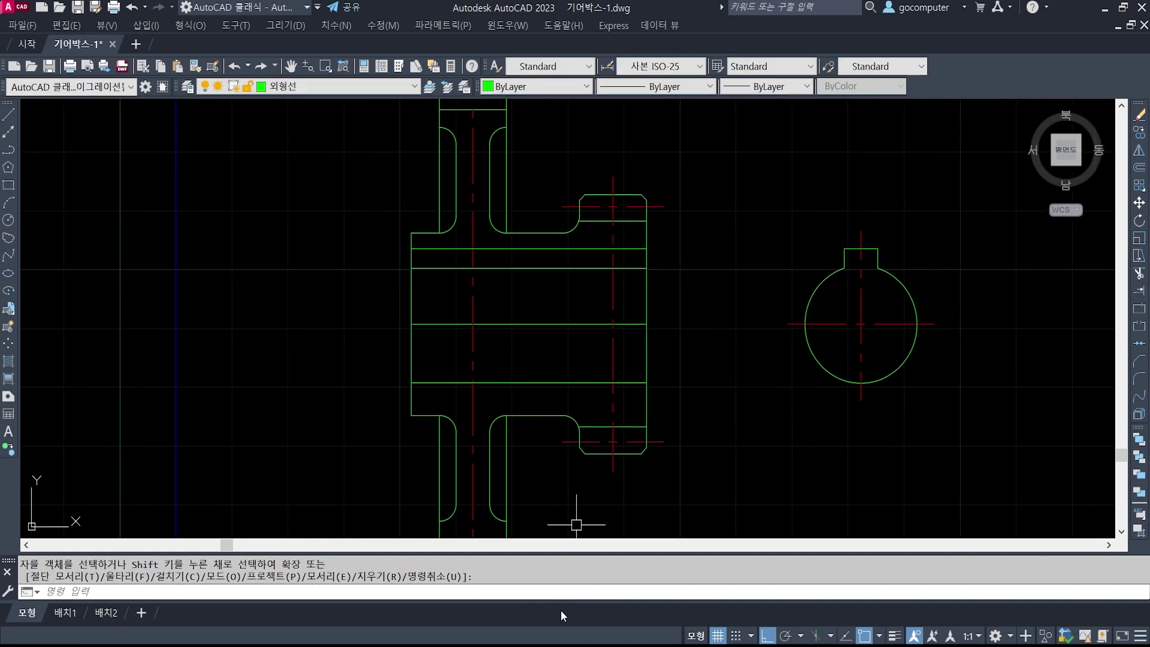
# - Switch to the gearbox problem image and mark up where the spur gear's bore end meets the shaft shoulder, checking the assembly direction
pyautogui.hotkey('alt', 'Tab')
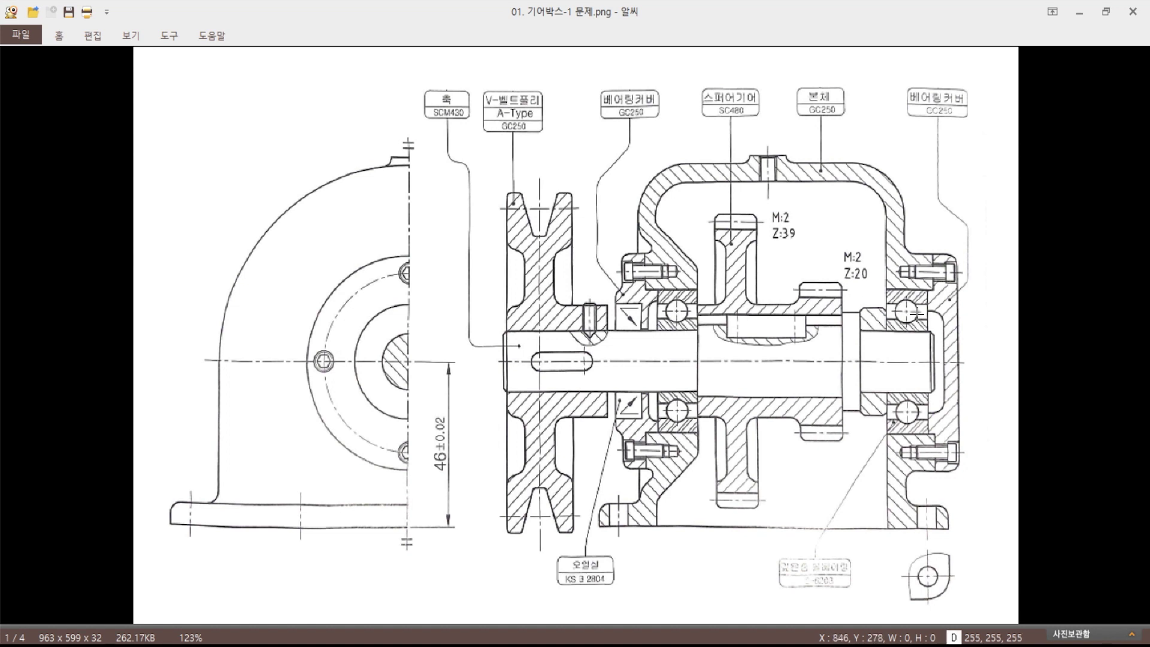
pyautogui.hotkey('ctrl', '2')
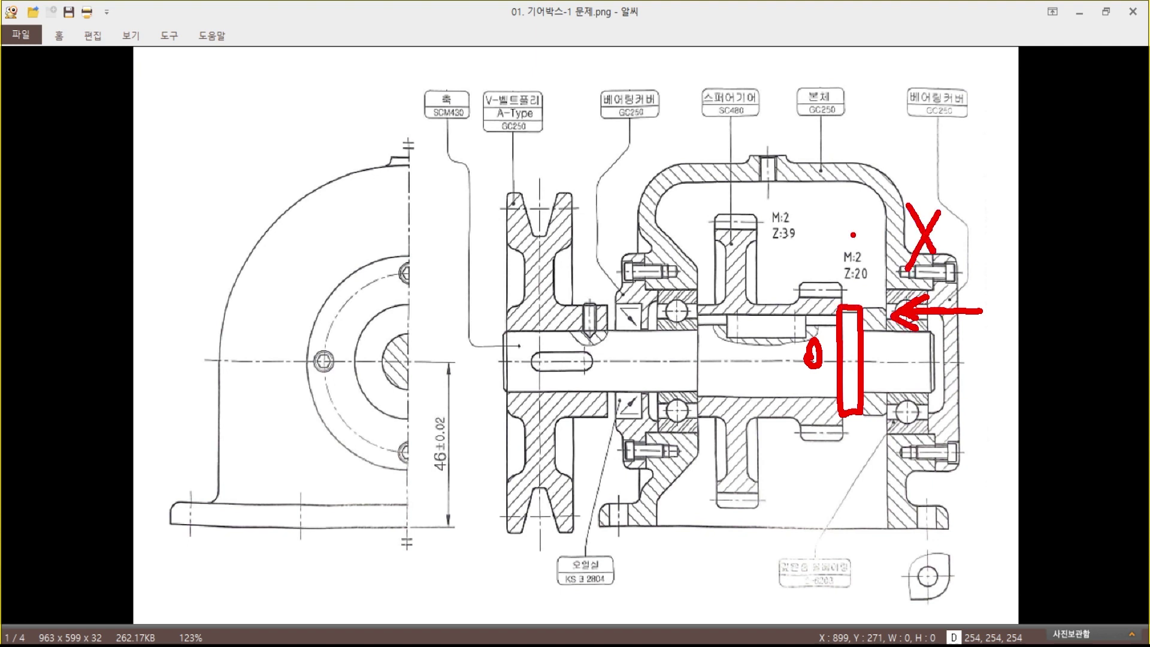
pyautogui.moveTo(545, 278); pyautogui.dragTo(678, 278)
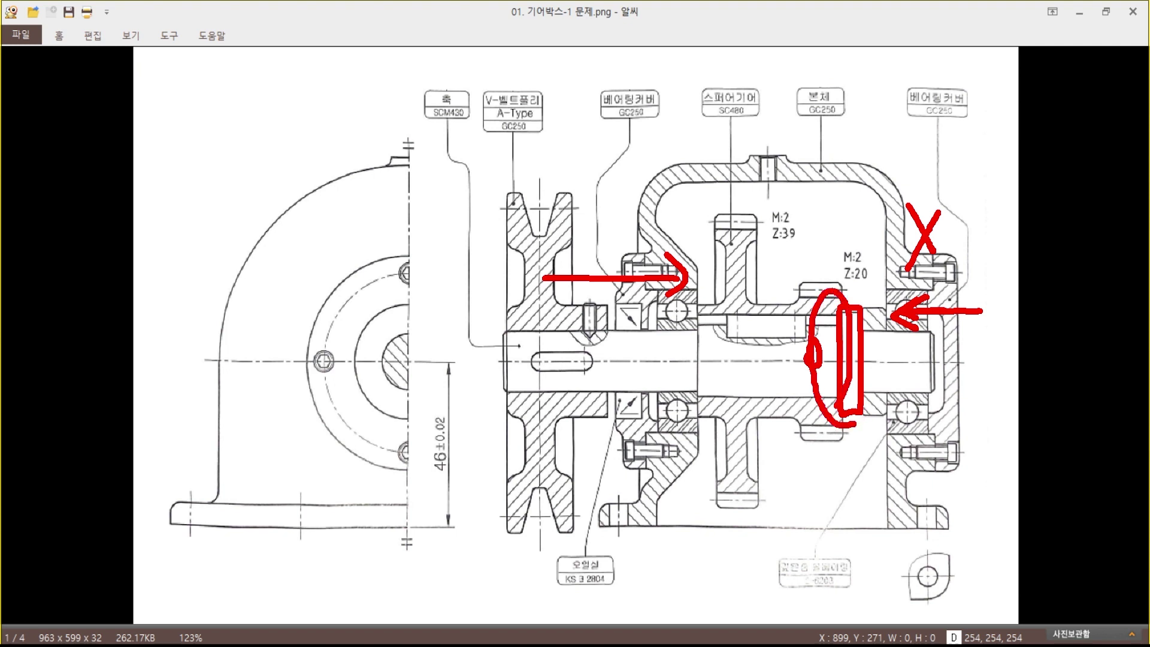
pyautogui.press('Escape')
pyautogui.hotkey('ctrl', '2')
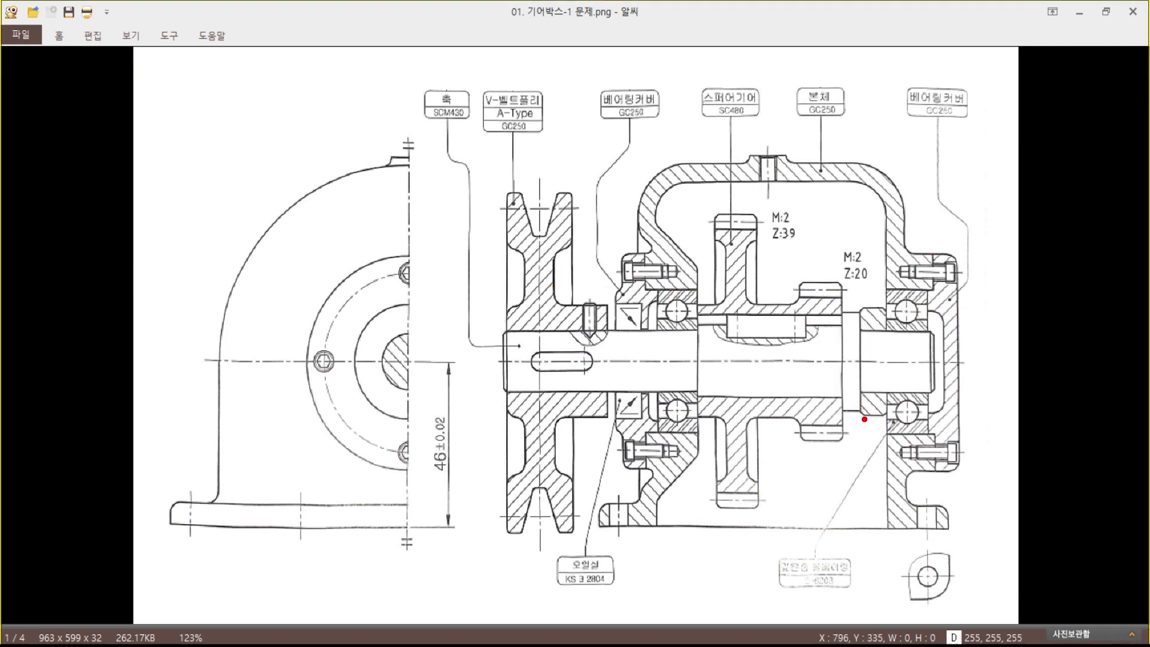
pyautogui.moveTo(846, 419); pyautogui.dragTo(816, 339)
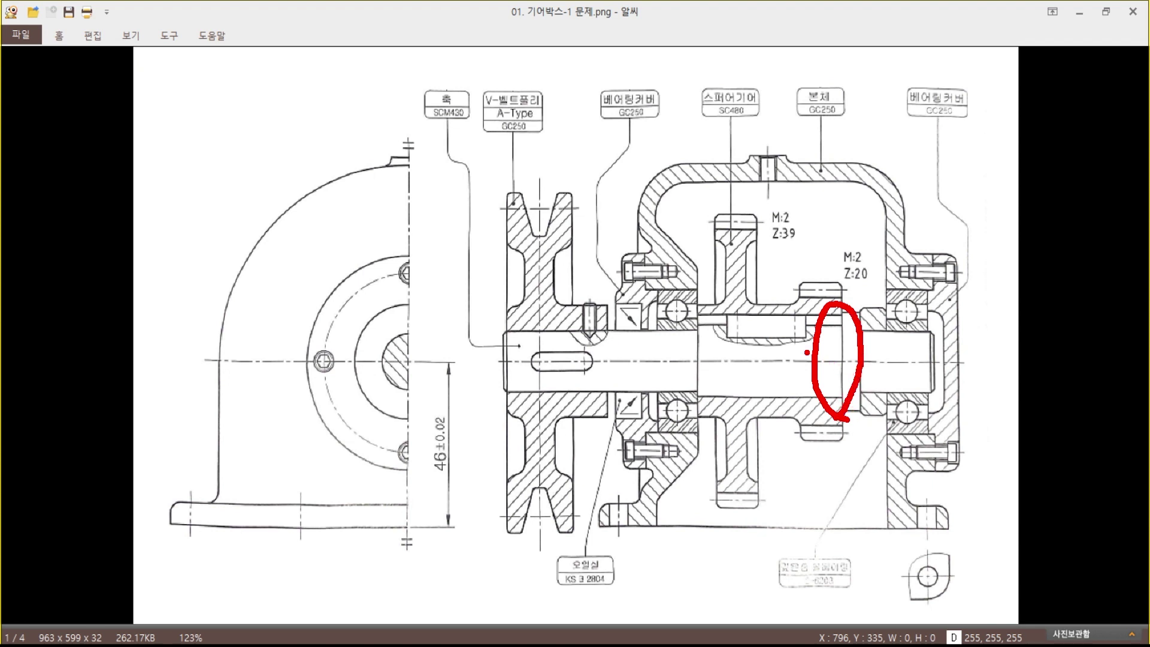
pyautogui.press('Escape')
pyautogui.hotkey('alt', 'Tab')
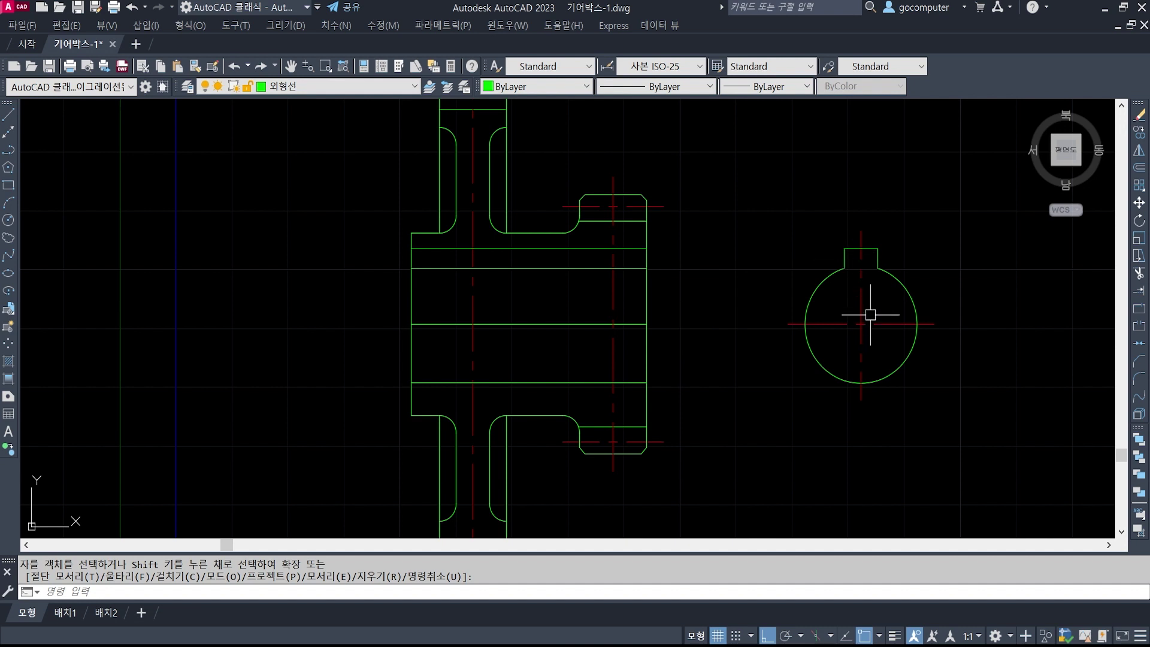
# - Offset the bore circle outward by 1 for the chamfer edge
pyautogui.write('o')
pyautogui.press('Return')
pyautogui.write('1')
pyautogui.press('Return')
pyautogui.click(820, 285)
pyautogui.click(813, 250)
pyautogui.press('Return')
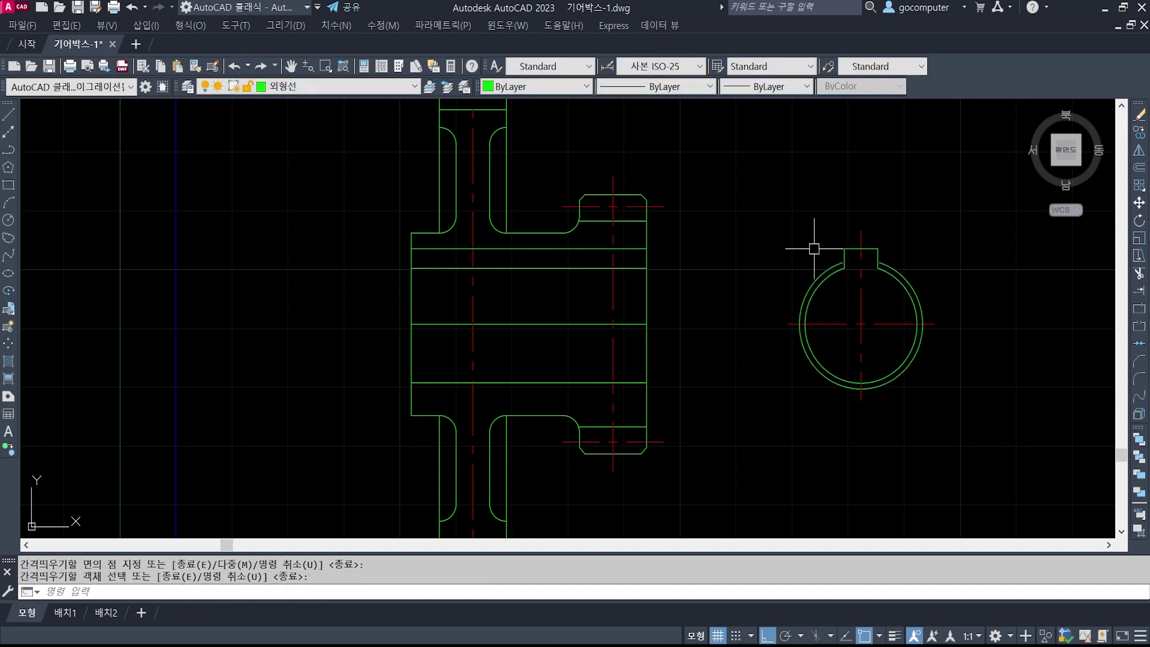
pyautogui.scroll(4, 814, 249)
pyautogui.write('ex')
pyautogui.press('Return')
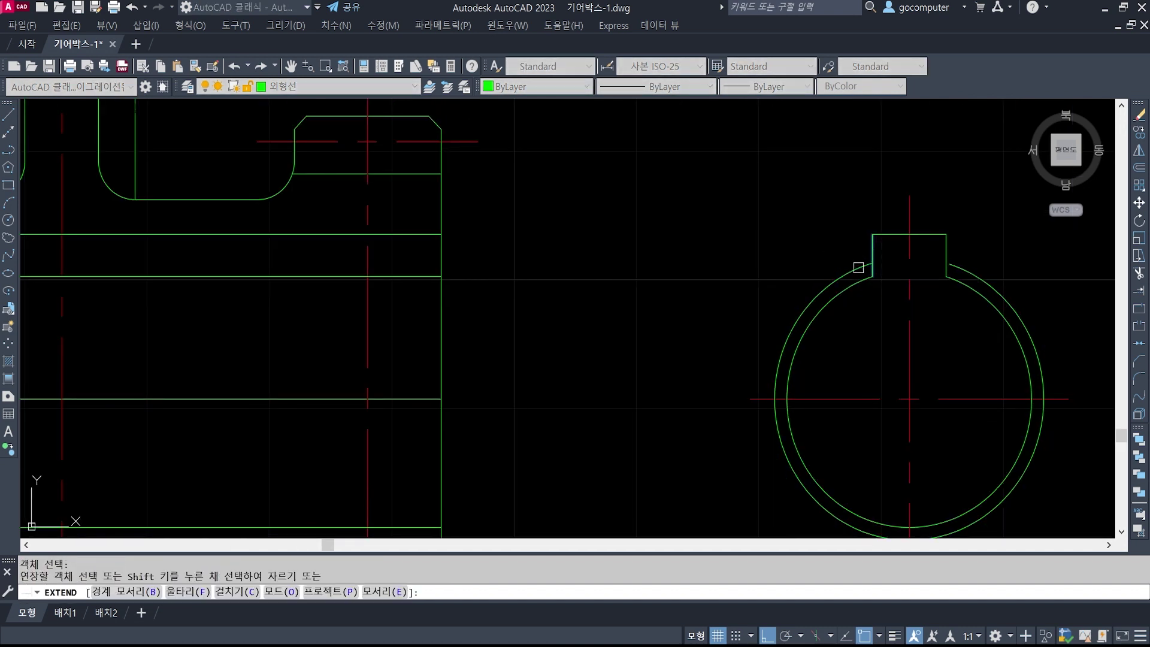
pyautogui.press('Escape')
# - Draw a horizontal line from the outer circle's end at the keyway's left side perpendicular to the gear's right edge
pyautogui.write('l')
pyautogui.press('Return')
pyautogui.click(872, 263)
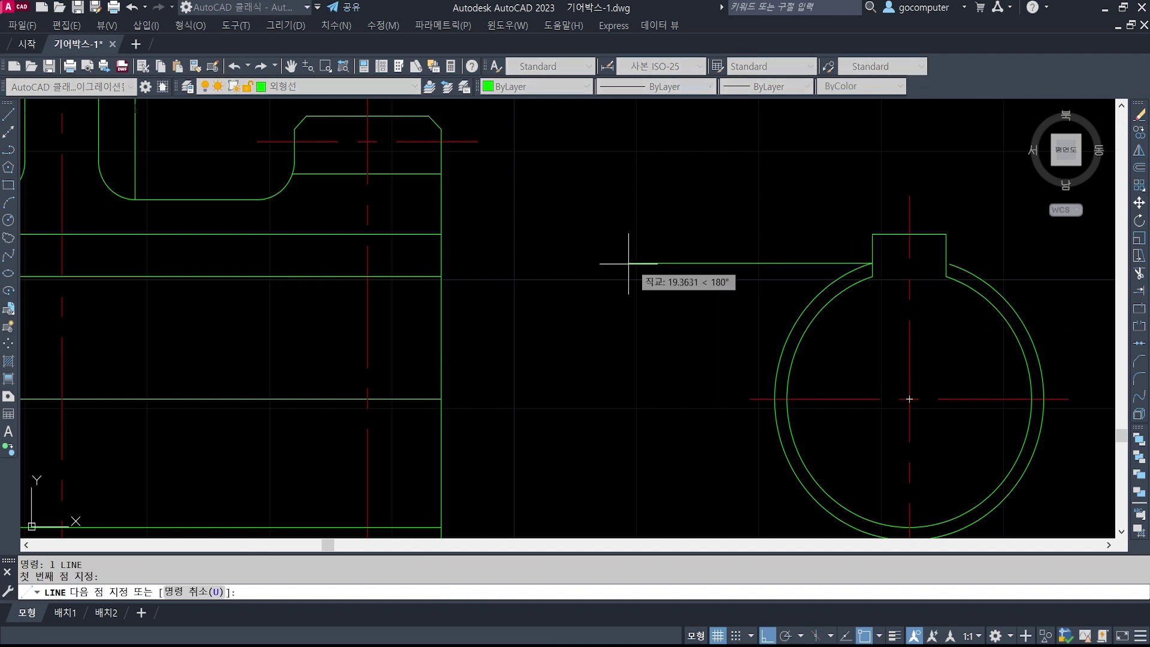
pyautogui.keyDown('shift'); pyautogui.rightClick(539, 262); pyautogui.keyUp('shift')
pyautogui.press('p')
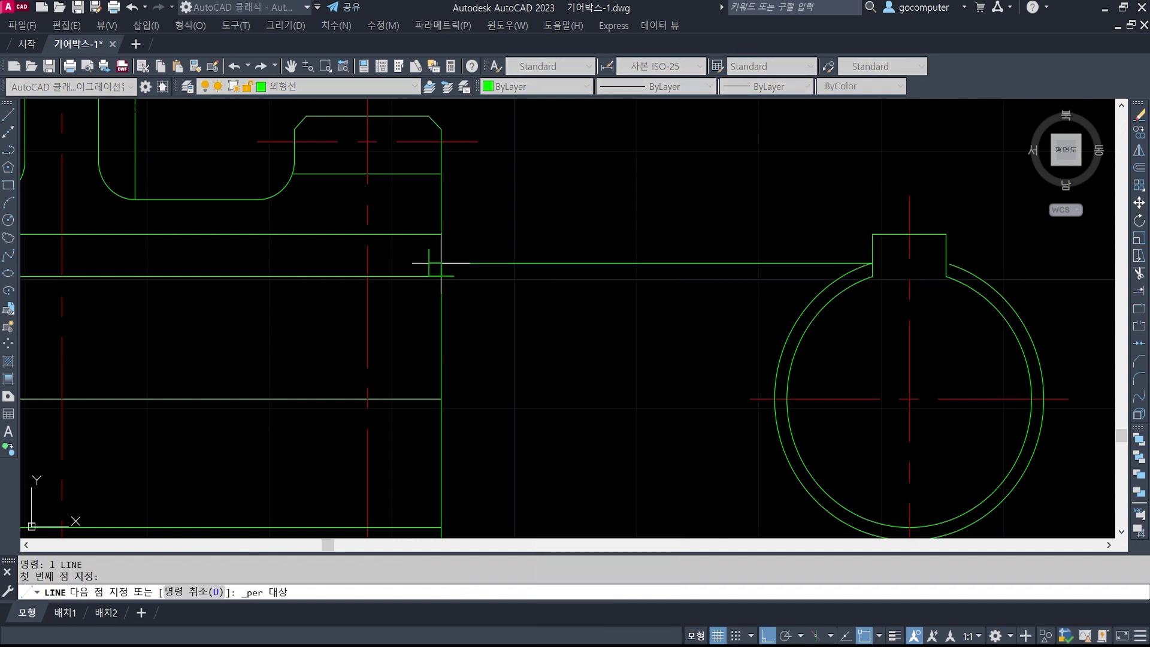
pyautogui.click(441, 262)
pyautogui.press('Return')
# - Draw a horizontal line from the outer circle's lowest point perpendicular to the gear's right edge
pyautogui.moveTo(593, 439); pyautogui.dragTo(644, 317, button='middle')
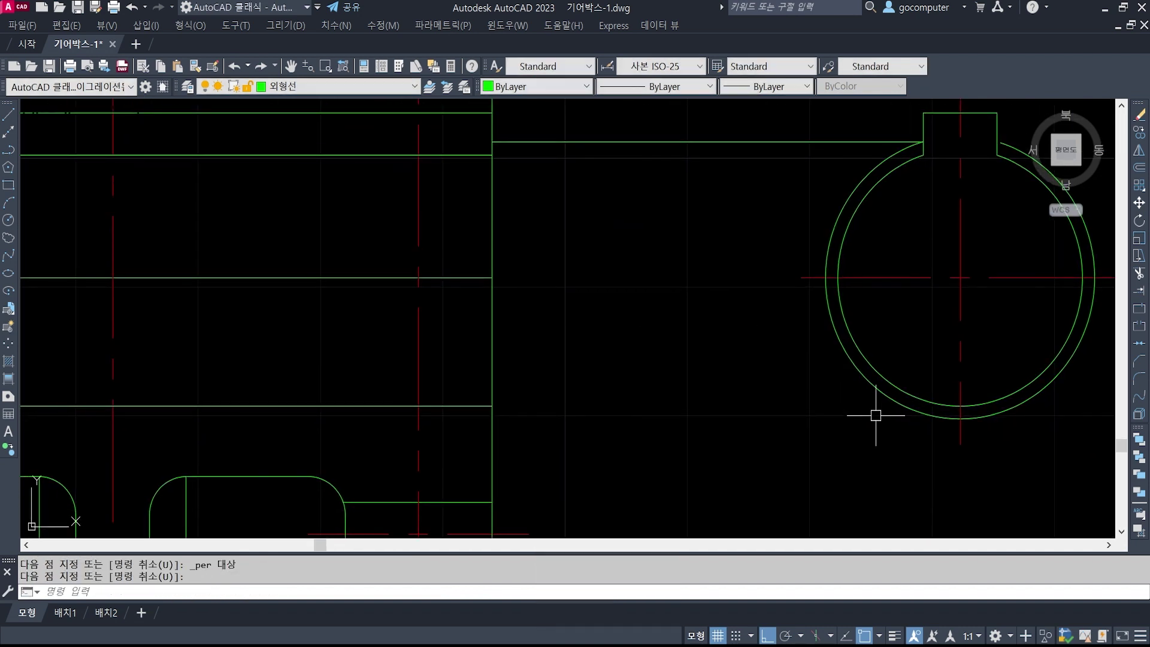
pyautogui.press('Return')
pyautogui.click(959, 412)
pyautogui.keyDown('shift'); pyautogui.rightClick(572, 441); pyautogui.keyUp('shift')
pyautogui.press('p')
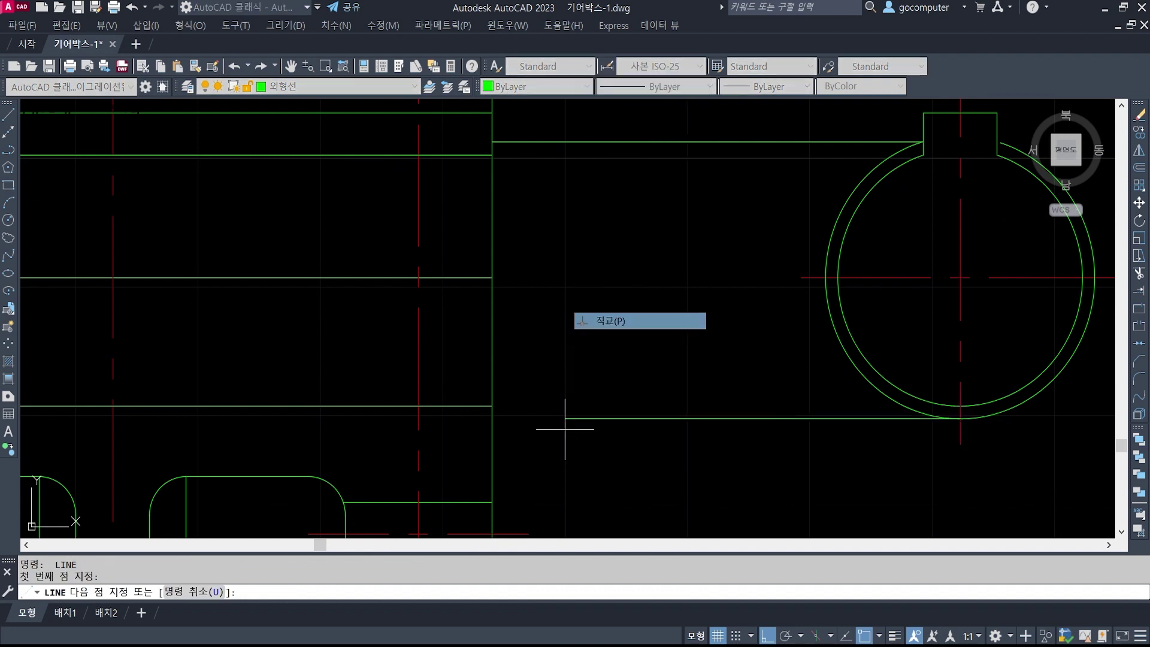
pyautogui.press('Return')
pyautogui.scroll(-1, 636, 432)
pyautogui.moveTo(580, 381); pyautogui.dragTo(689, 441, button='middle')
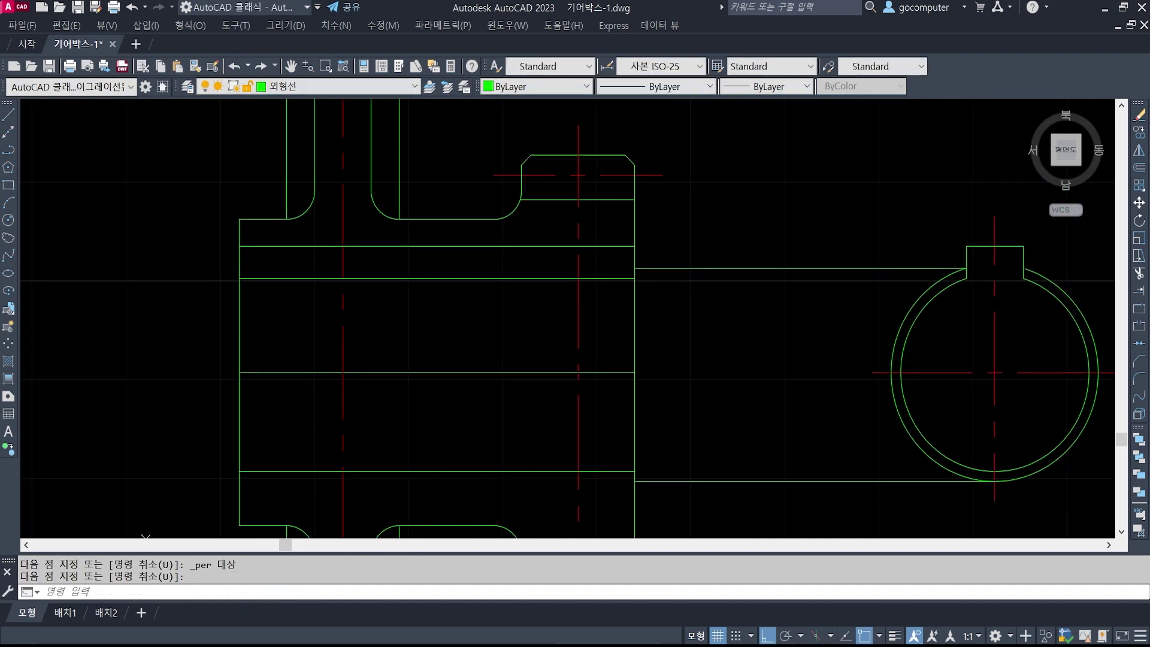
# - Offset the gear's right edge inward by 1
pyautogui.write('o')
pyautogui.press('Return')
pyautogui.write('1')
pyautogui.press('Return')
pyautogui.click(635, 412)
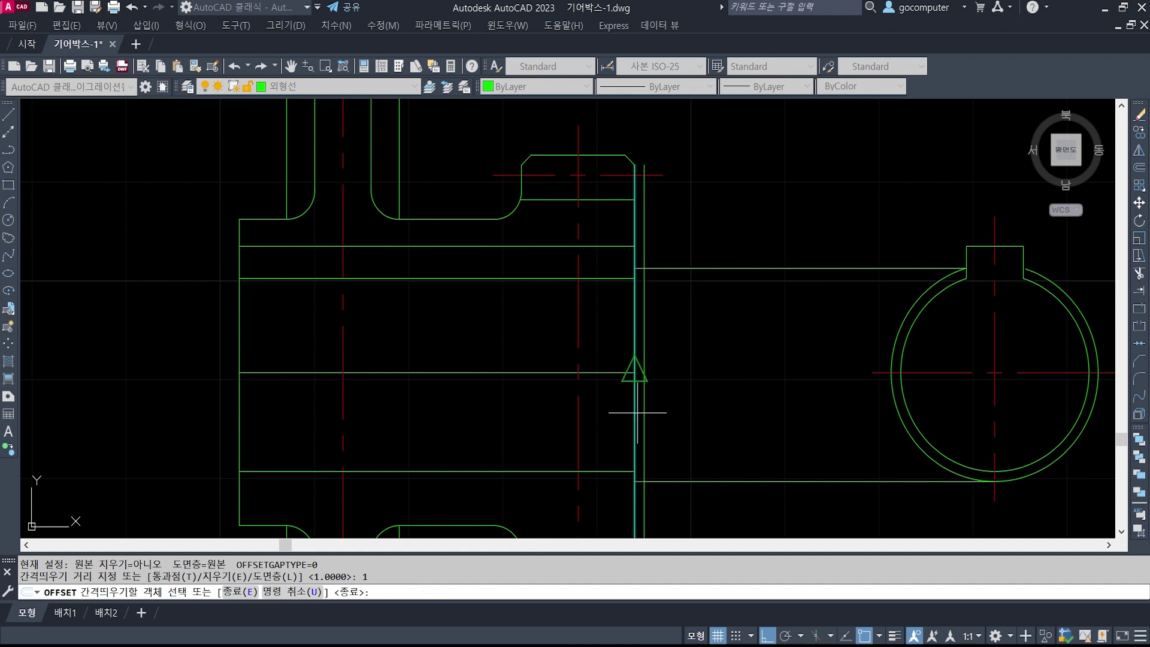
pyautogui.click(593, 413)
pyautogui.press('Return')
# - Trim away the offset vertical line above the bore's upper line
pyautogui.scroll(3, 634, 278)
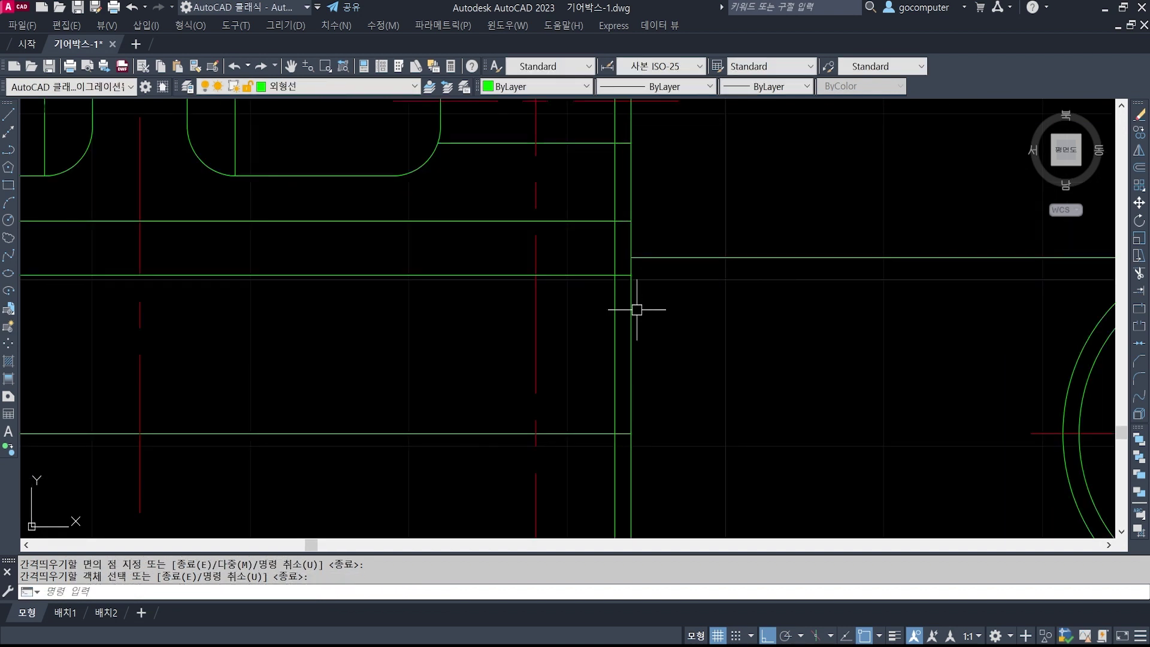
pyautogui.scroll(2, 632, 288)
pyautogui.write('tr')
pyautogui.press('Return')
pyautogui.click(618, 272)
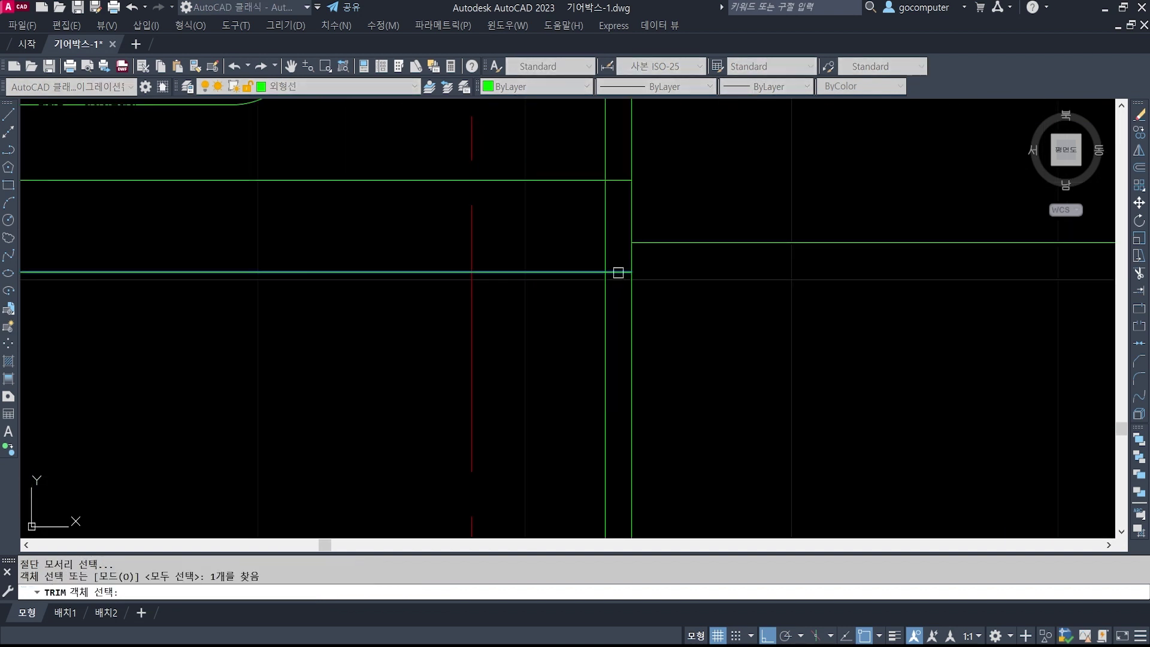
pyautogui.press('Return')
pyautogui.click(605, 223)
pyautogui.press('Return')
# - Trim away the offset vertical line below the bore's lower line
pyautogui.scroll(-2, 615, 221)
pyautogui.moveTo(647, 501); pyautogui.dragTo(649, 239, button='middle')
pyautogui.write('tr')
pyautogui.press('Return')
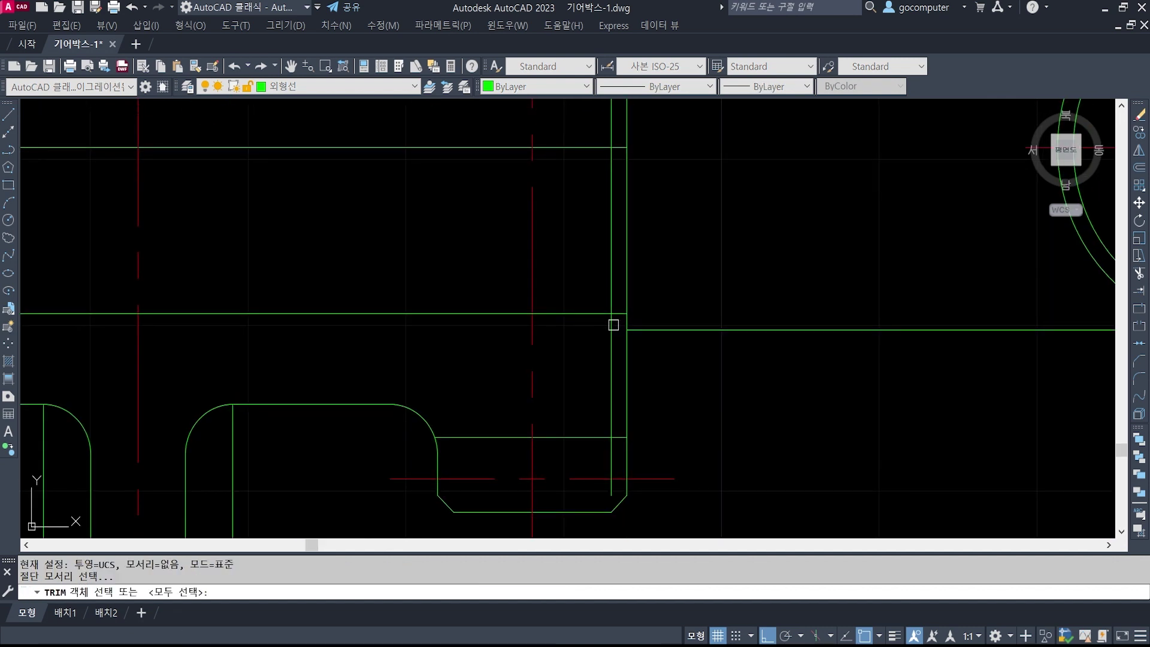
pyautogui.click(590, 313)
pyautogui.press('Return')
pyautogui.click(623, 326)
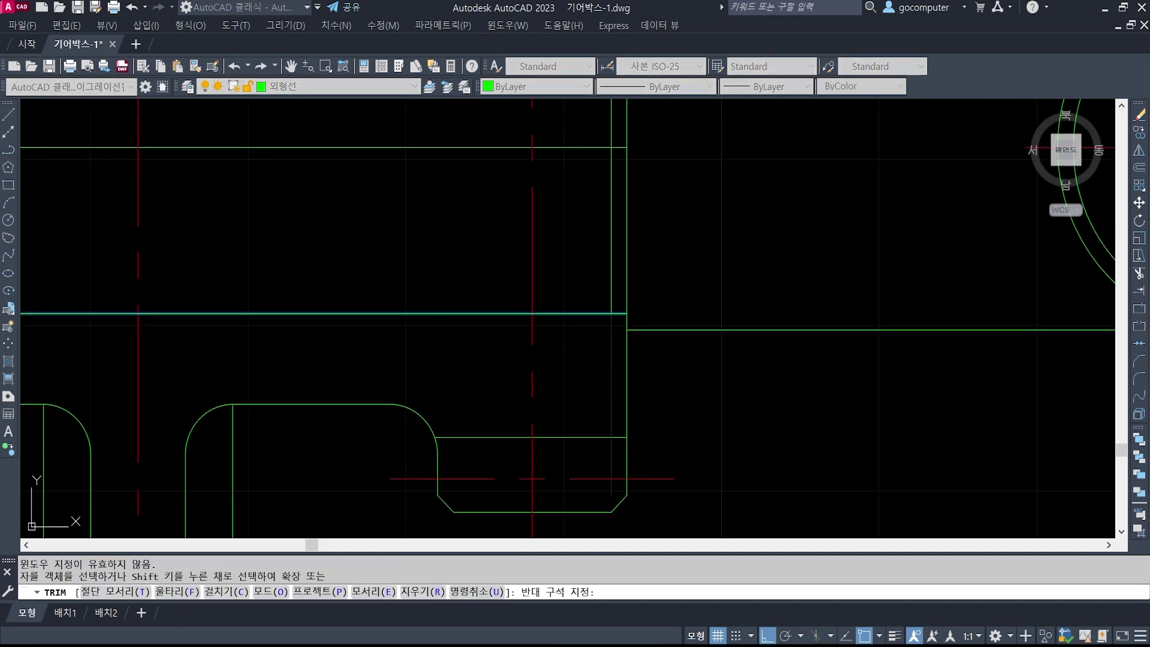
# - Finish the trim and draw the diagonal chamfer line at the lower right corner of the gear's bore
pyautogui.press('Return')
pyautogui.write('l')
pyautogui.press('Return')
pyautogui.click(610, 313)
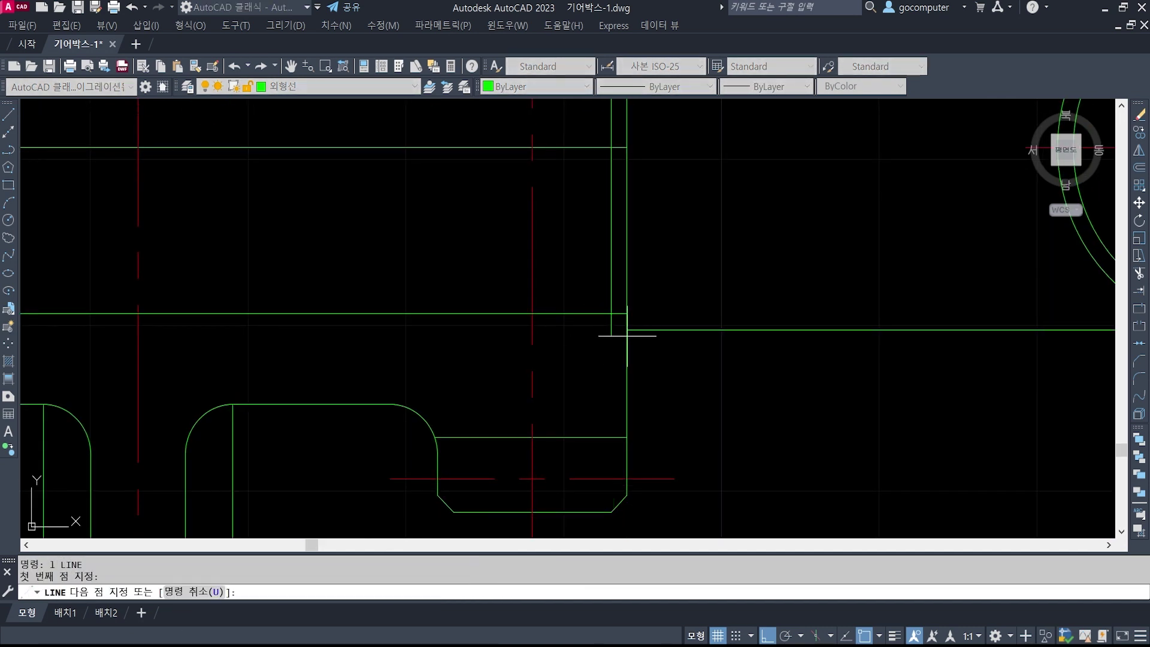
pyautogui.click(626, 330)
pyautogui.press('Return')
# - Draw the diagonal chamfer line at the upper right corner of the gear's bore
pyautogui.moveTo(707, 180); pyautogui.dragTo(705, 463, button='middle')
pyautogui.write('l')
pyautogui.press('Return')
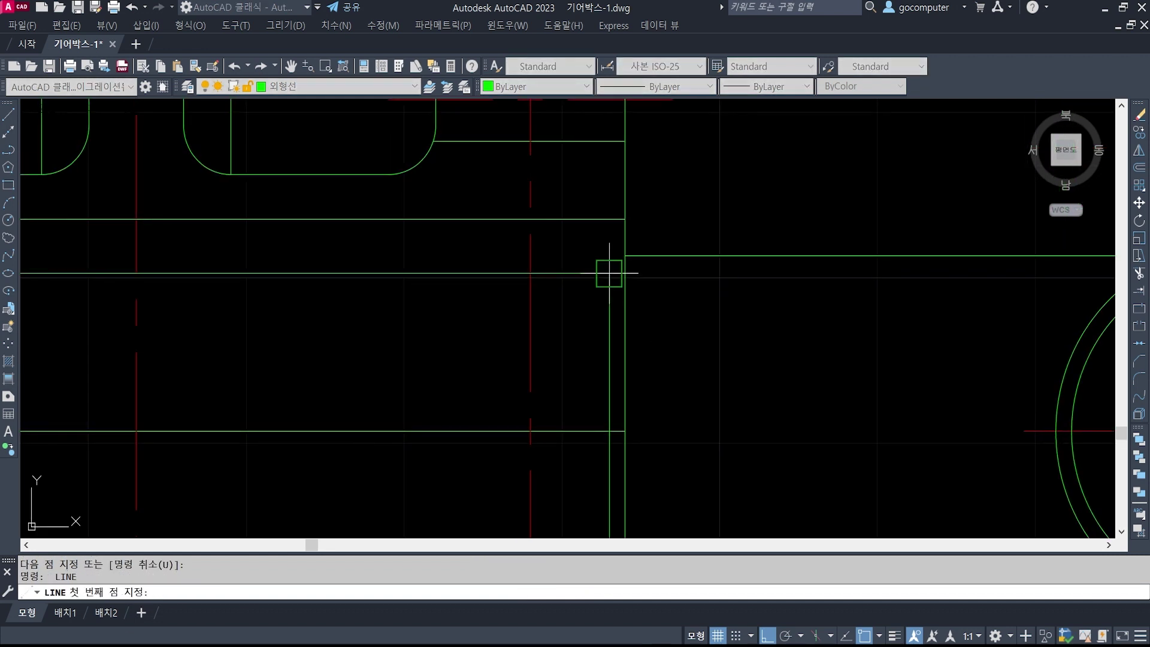
pyautogui.click(610, 273)
pyautogui.click(625, 256)
pyautogui.press('Return')
# - Erase the chamfer projection lines and the outer circle of the keyed bore view
pyautogui.write('e')
pyautogui.press('Return')
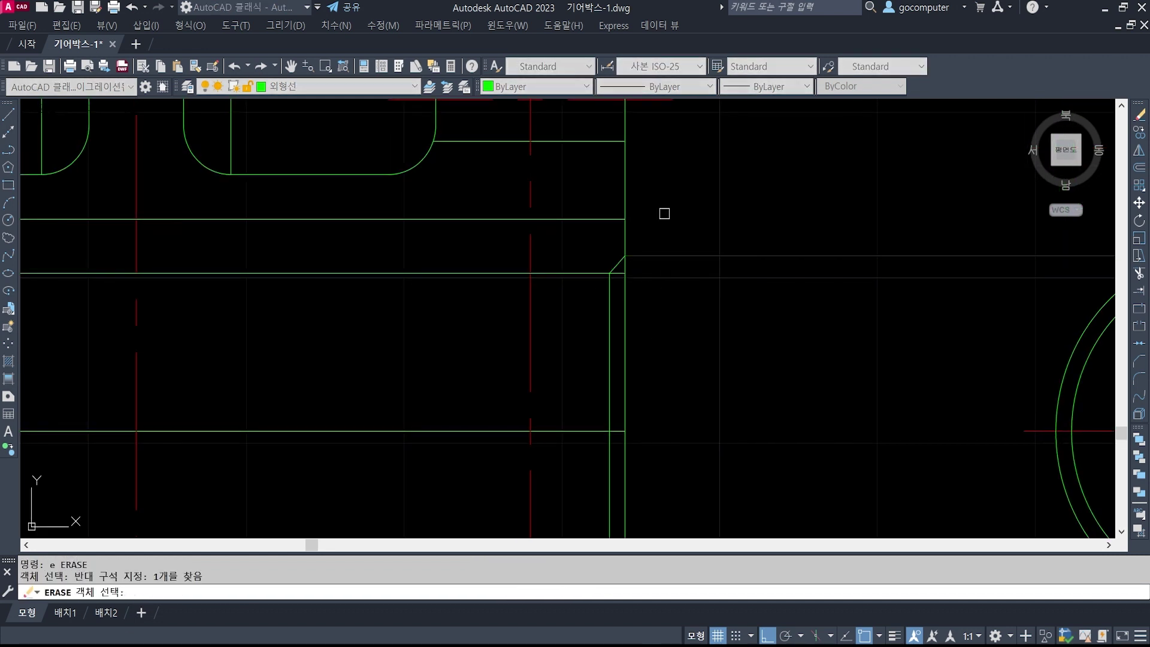
pyautogui.scroll(-5, 689, 269)
pyautogui.click(760, 395)
pyautogui.click(873, 371)
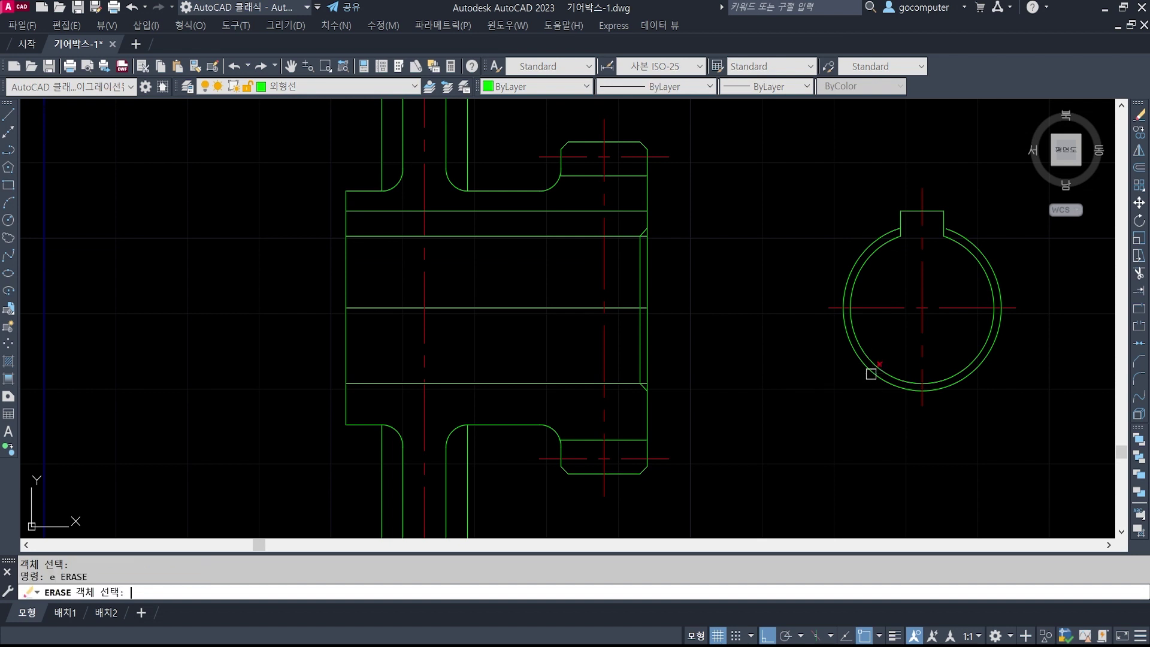
pyautogui.press('Return')
# - Add a vertical linear dimension to the upper bore chamfer
pyautogui.scroll(3, 653, 255)
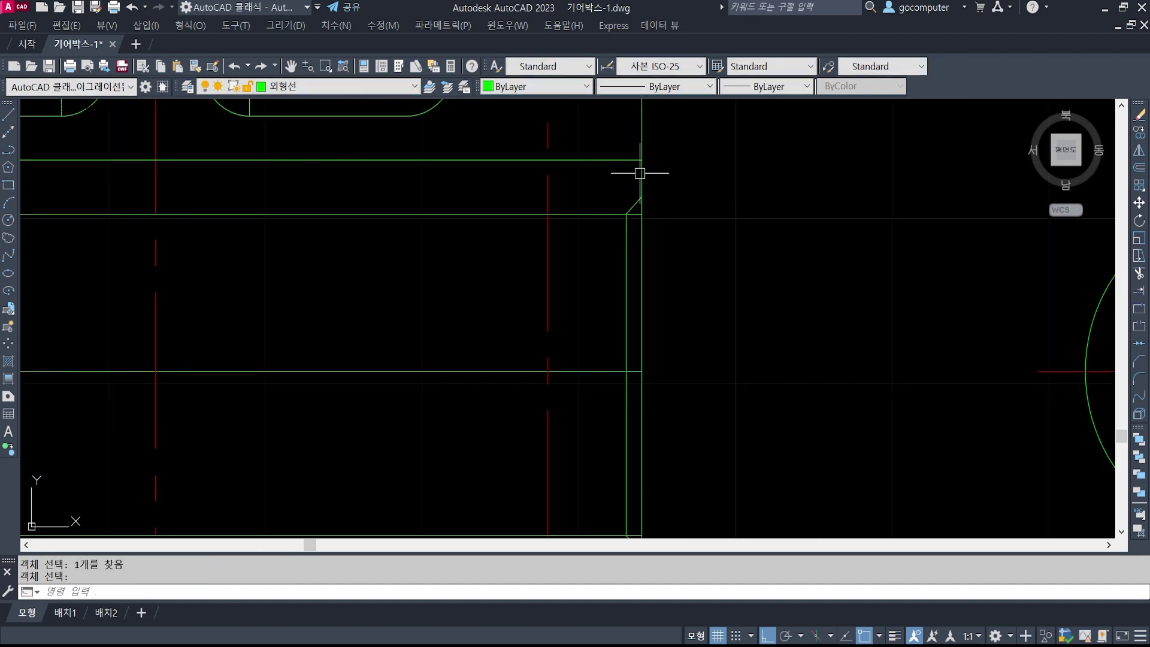
pyautogui.click(336, 25)
pyautogui.click(345, 64)
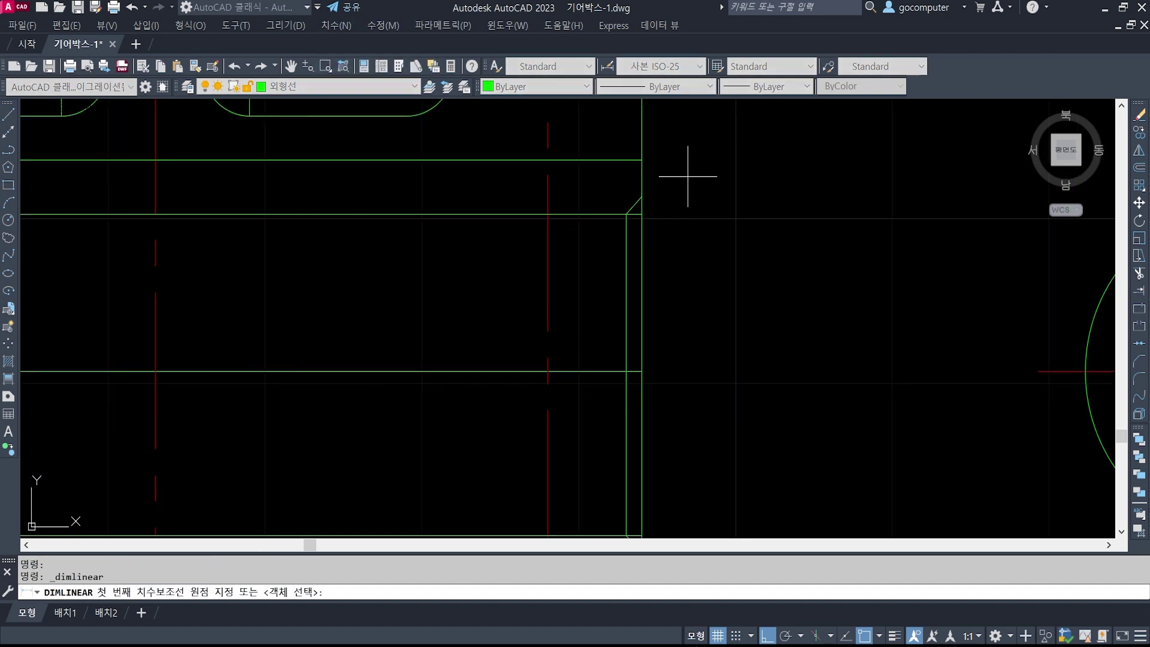
pyautogui.click(625, 213)
pyautogui.click(641, 197)
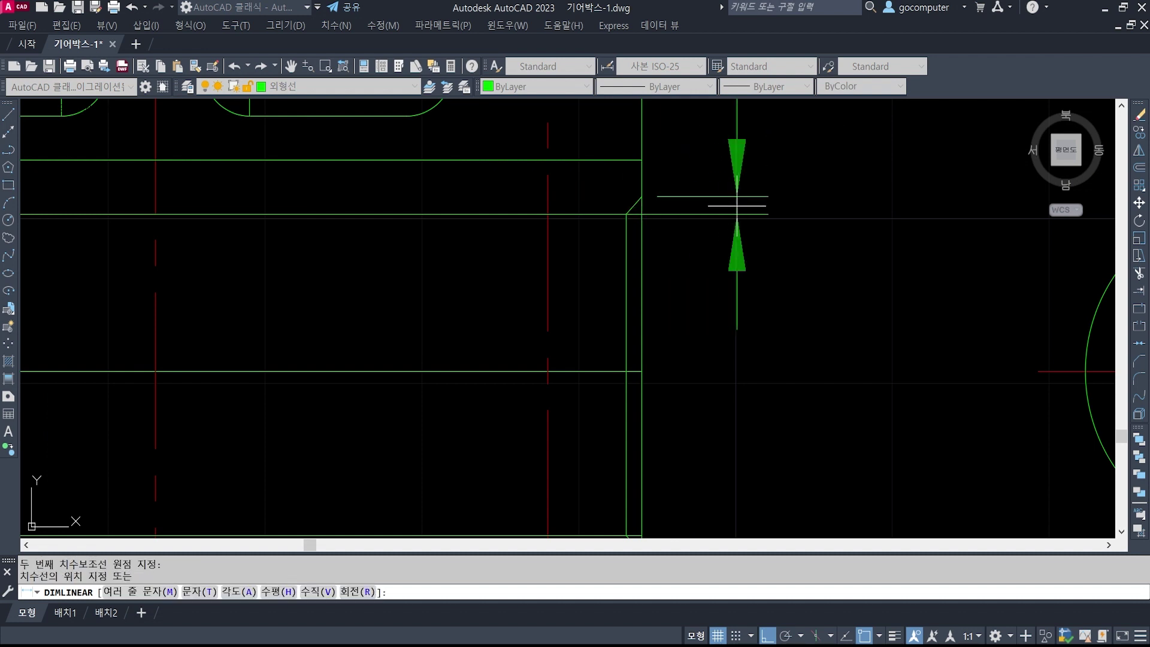
pyautogui.click(753, 312)
# - Add a vertical linear dimension to the lower bore chamfer
pyautogui.moveTo(789, 427); pyautogui.dragTo(757, 124, button='middle')
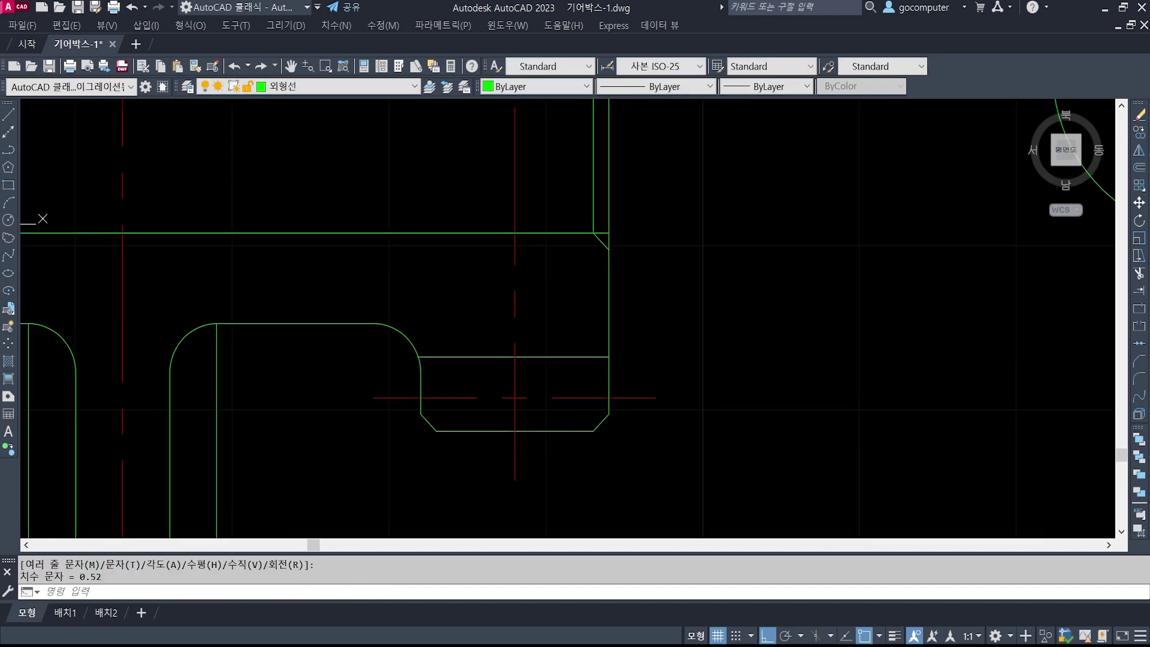
pyautogui.press('space')
pyautogui.click(593, 233)
pyautogui.click(609, 250)
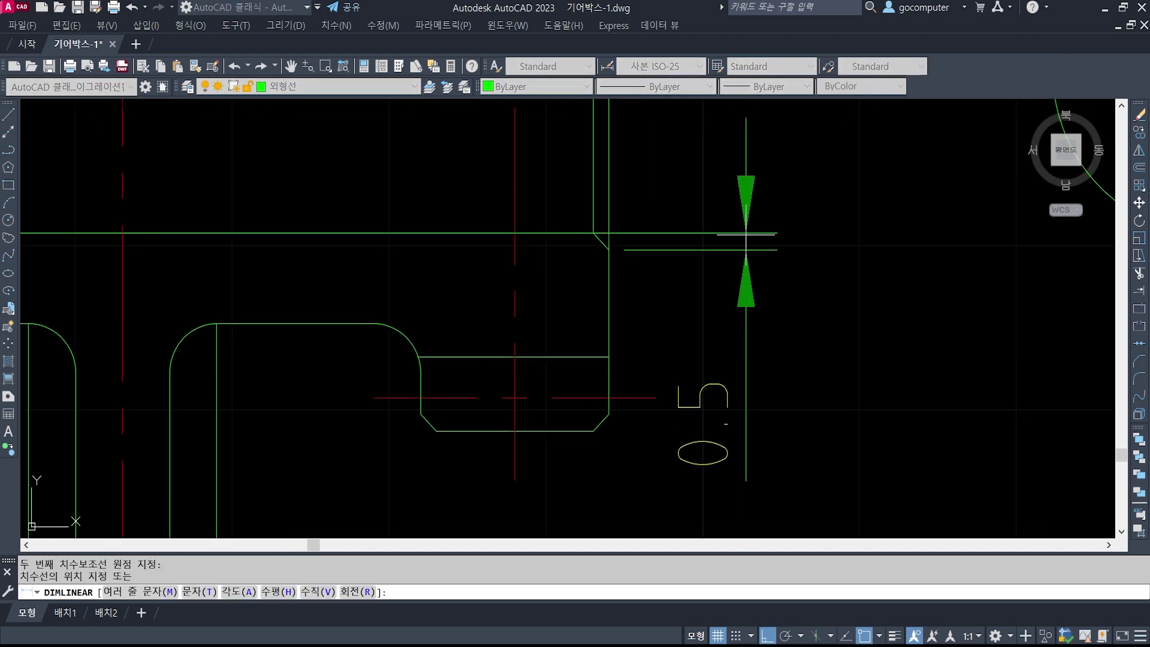
pyautogui.click(774, 240)
pyautogui.press('Escape')
pyautogui.press('Escape')
# - Make ISO-25 the current dimension style
pyautogui.click(822, 269)
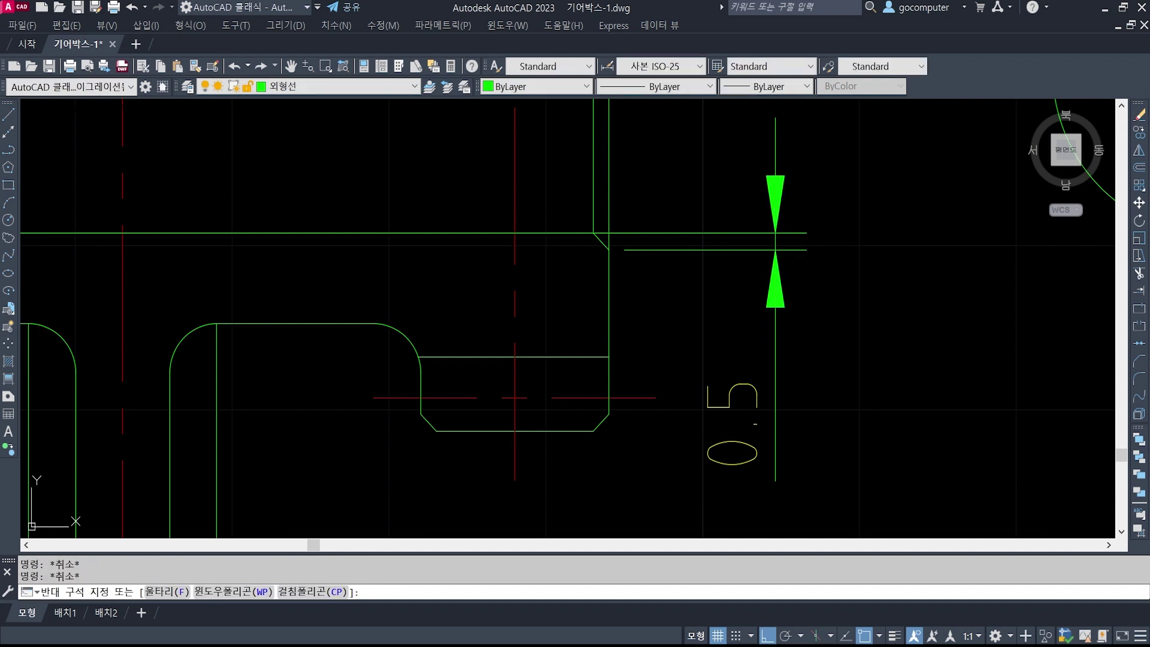
pyautogui.click(760, 198)
pyautogui.press('Escape')
pyautogui.click(659, 66)
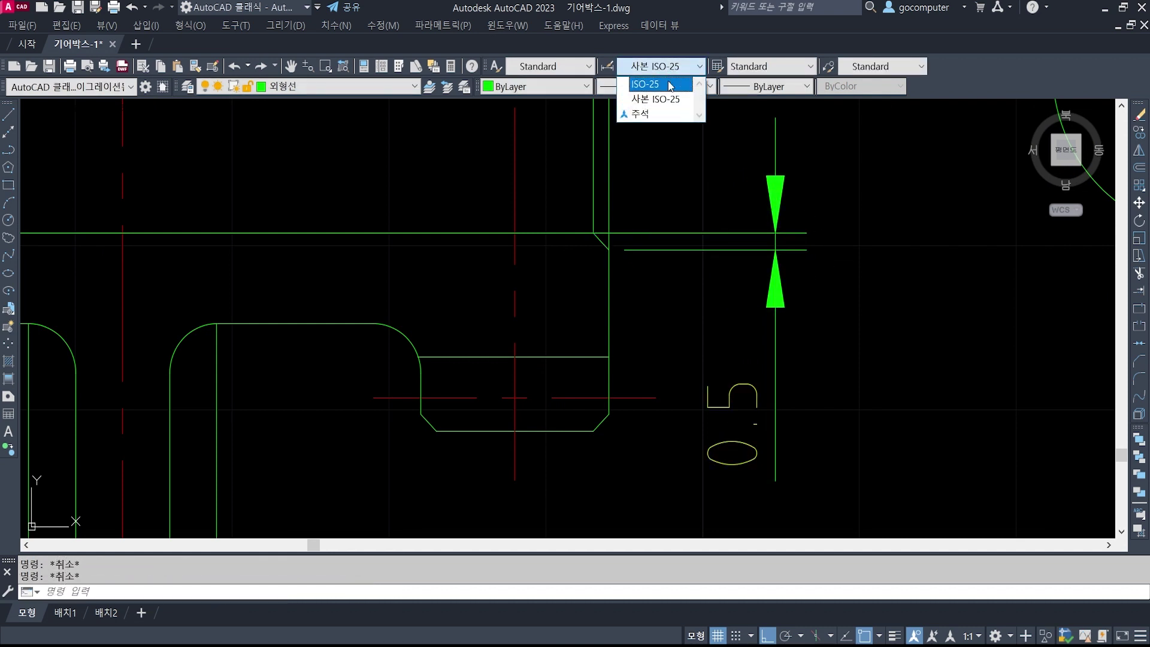
pyautogui.click(646, 94)
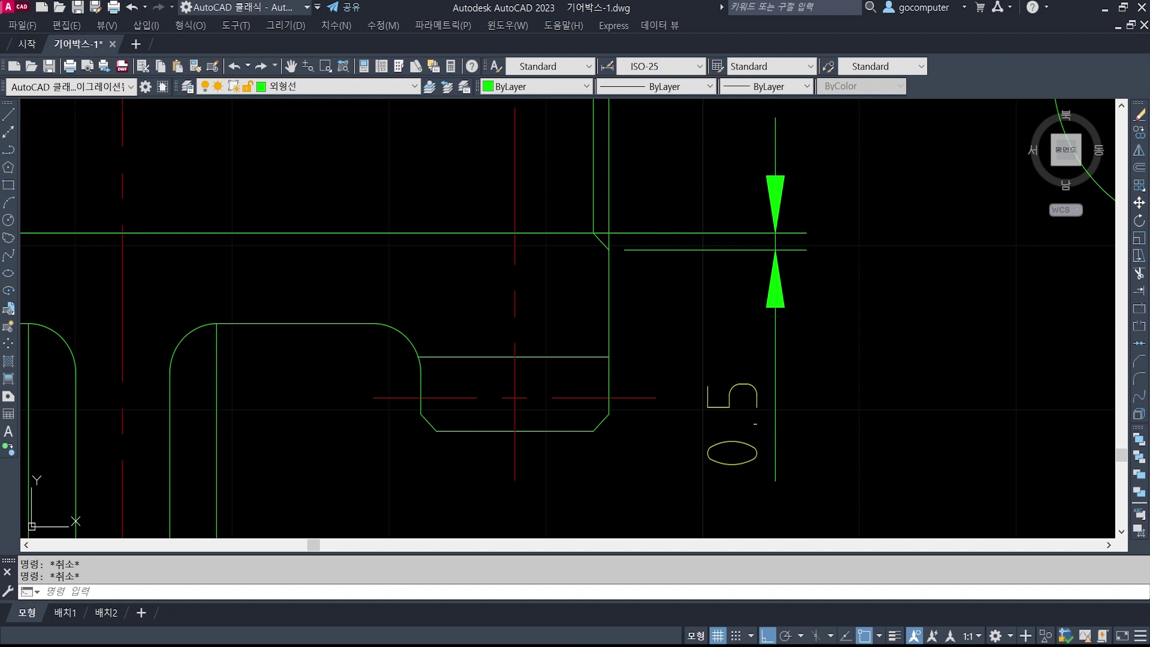
# - Change the lower chamfer dimension to the ISO-25 dimension style
pyautogui.moveTo(791, 240); pyautogui.dragTo(761, 320, button='middle')
pyautogui.click(796, 392)
pyautogui.click(718, 240)
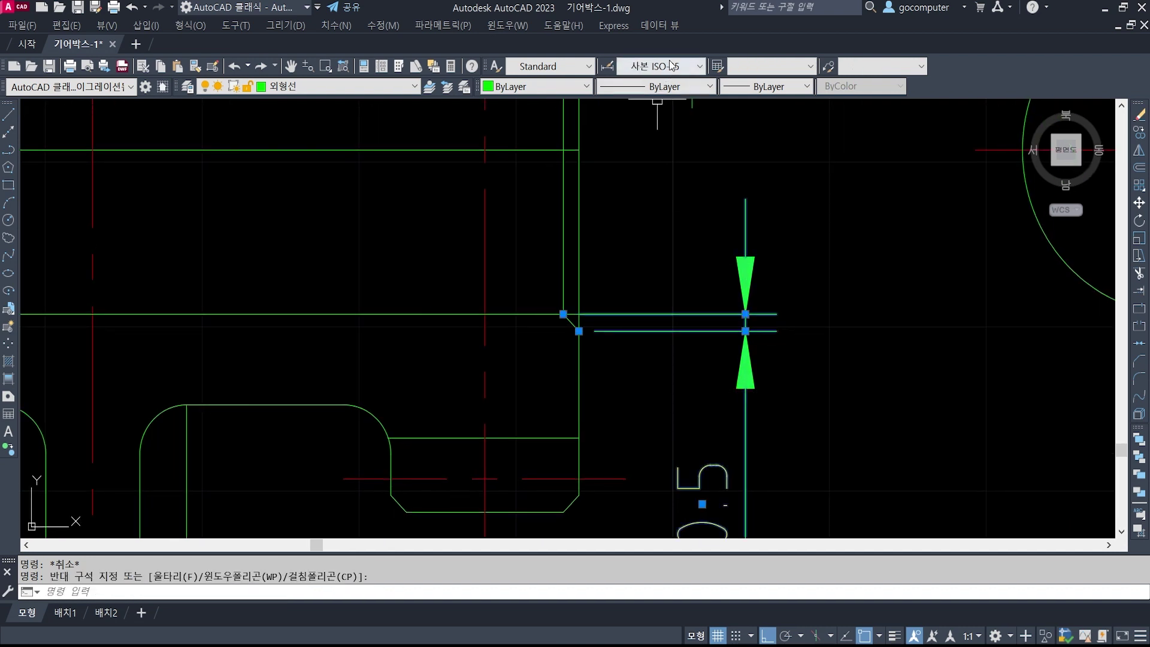
pyautogui.click(671, 64)
pyautogui.click(644, 94)
pyautogui.press('Escape')
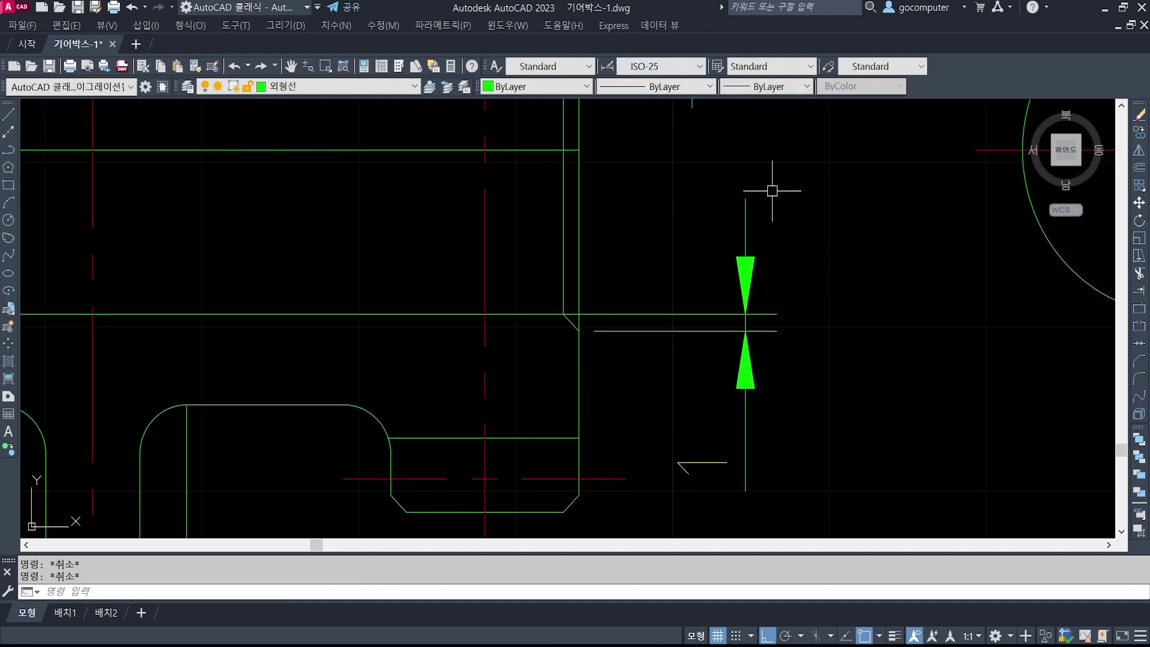
# - Change the upper chamfer dimension to the ISO-25 dimension style
pyautogui.moveTo(771, 201); pyautogui.dragTo(773, 526, button='middle')
pyautogui.click(746, 385)
pyautogui.click(680, 266)
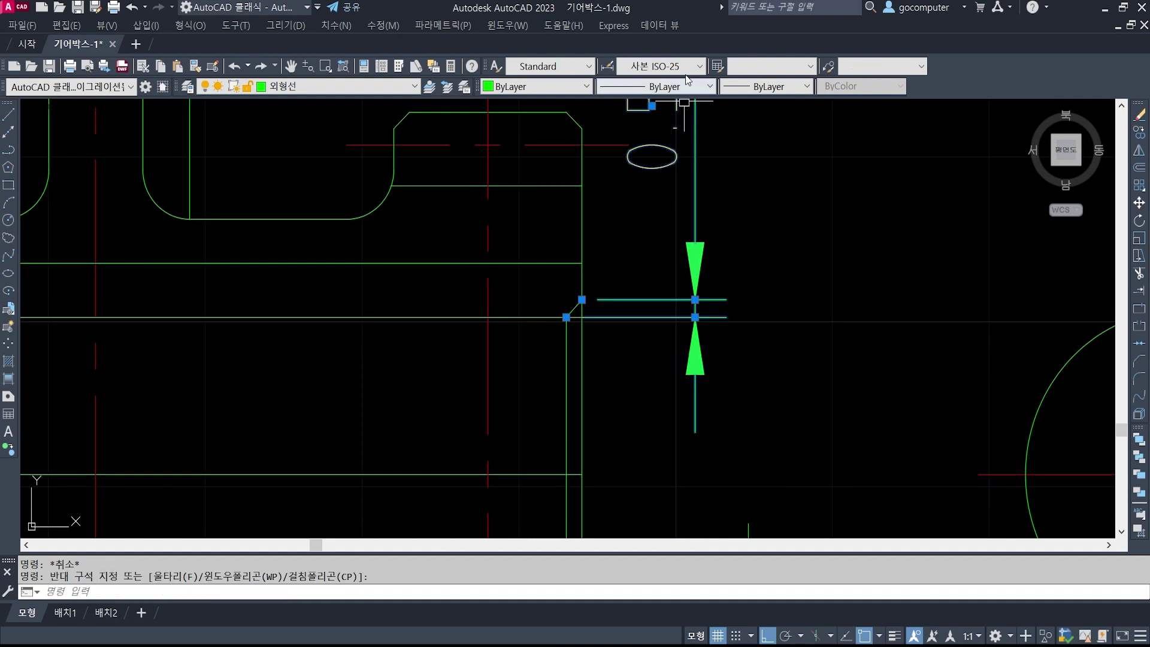
pyautogui.click(683, 65)
pyautogui.click(677, 95)
pyautogui.press('Escape')
pyautogui.moveTo(744, 155); pyautogui.dragTo(782, 283, button='middle')
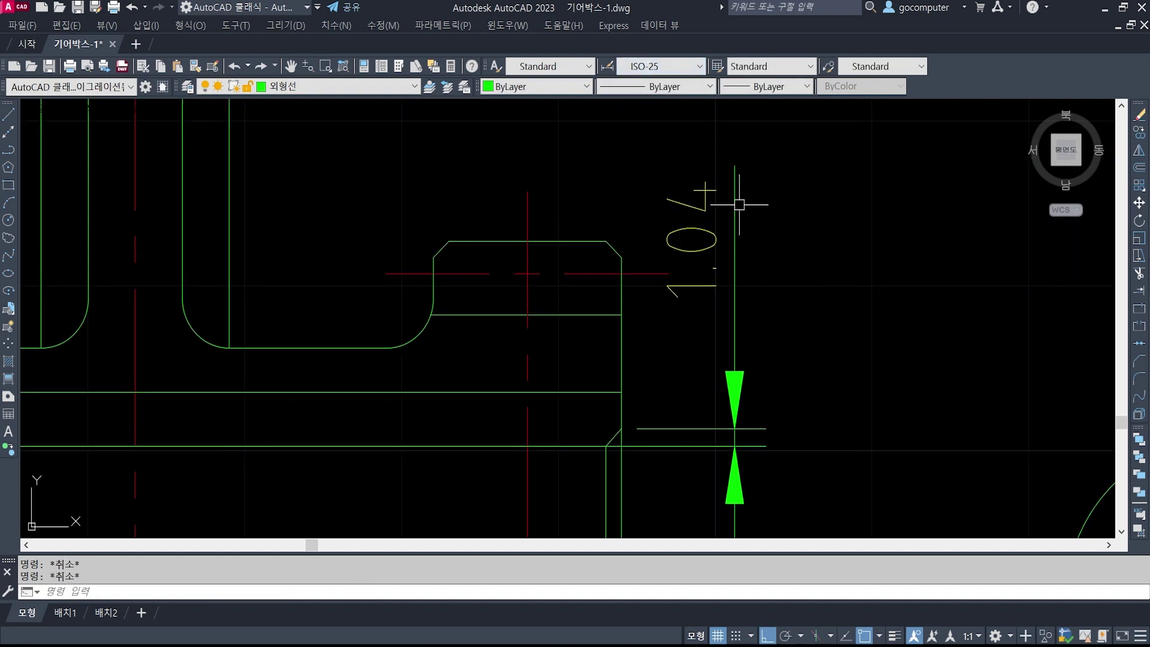
# - Erase both chamfer dimensions beside the gear's bore
pyautogui.scroll(-3, 739, 204)
pyautogui.moveTo(758, 403); pyautogui.dragTo(739, 331, button='middle')
pyautogui.write('e')
pyautogui.press('Return')
pyautogui.click(771, 391)
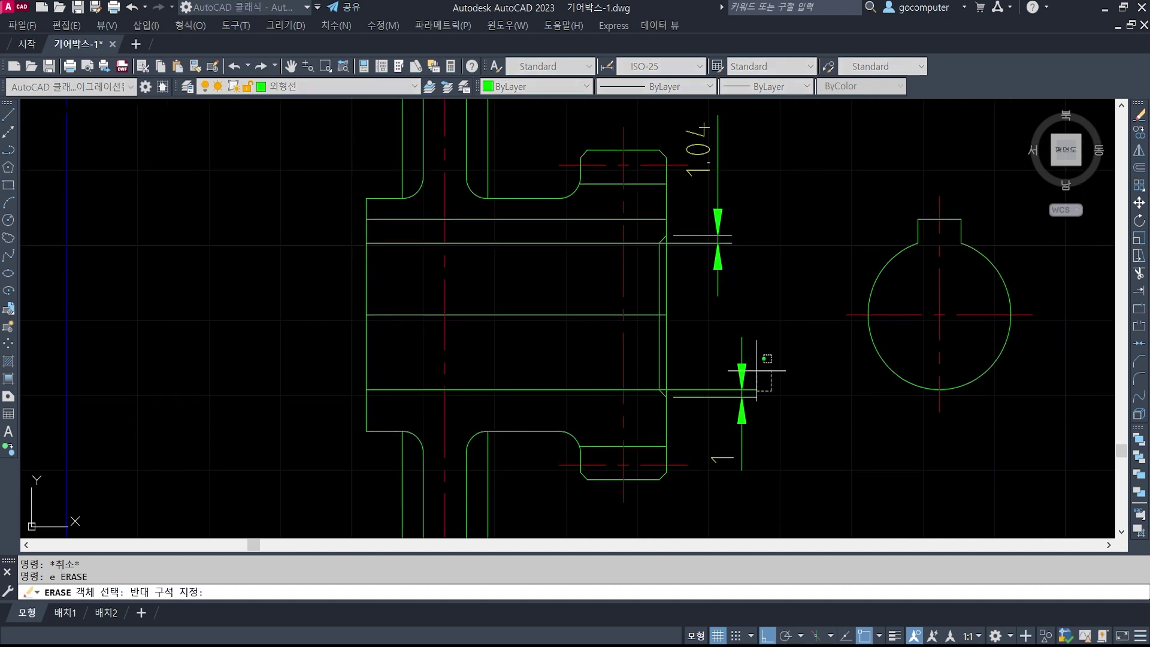
pyautogui.click(695, 220)
pyautogui.press('Return')
# - Offset the arc of the keyed bore view outward by 1
pyautogui.scroll(2, 750, 245)
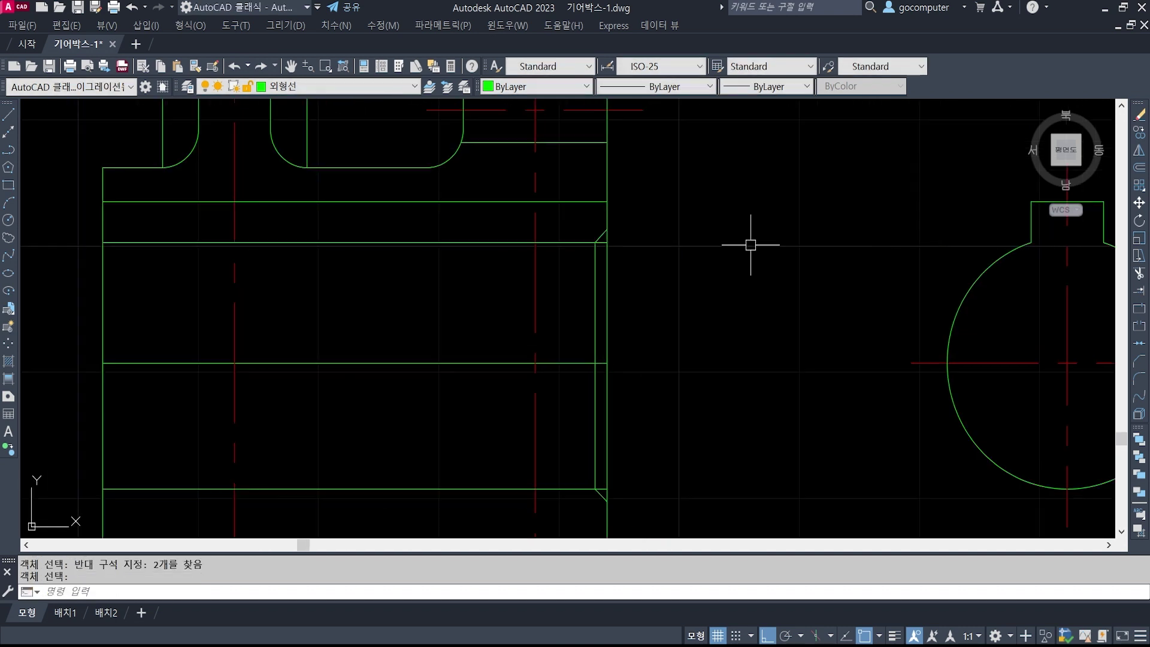
pyautogui.moveTo(834, 409); pyautogui.dragTo(697, 350, button='middle')
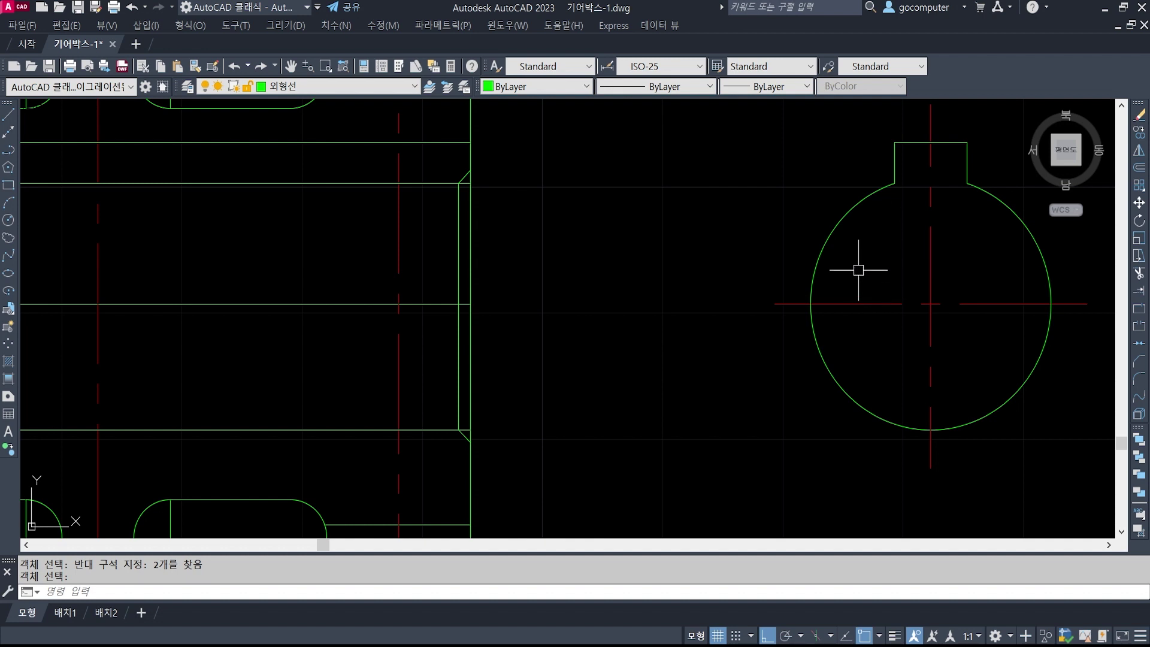
pyautogui.write('o')
pyautogui.press('Return')
pyautogui.write('1')
pyautogui.press('Return')
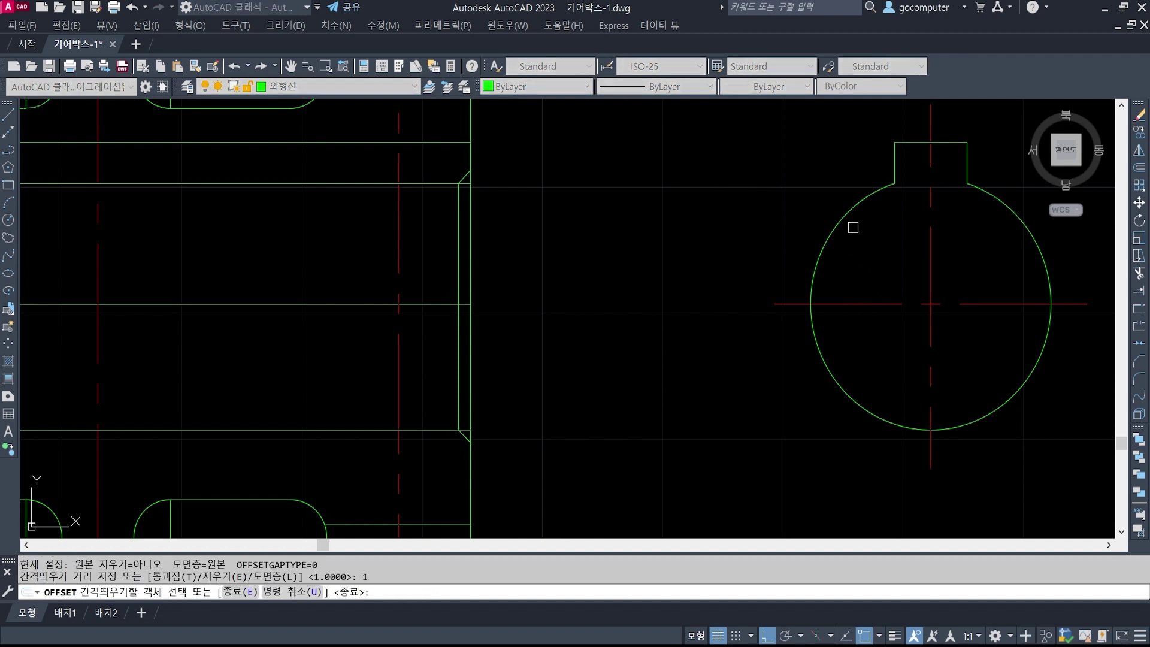
pyautogui.click(845, 208)
pyautogui.click(885, 161)
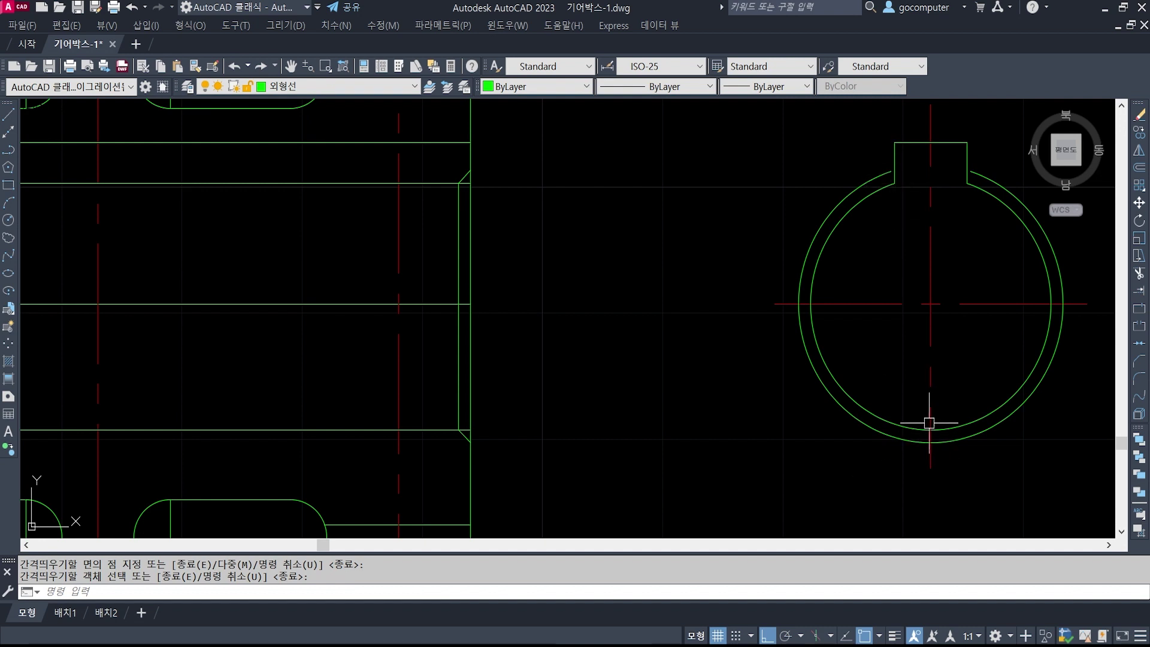
# - Erase the offset outer arc around the keyed bore view
pyautogui.write('e')
pyautogui.press('Return')
pyautogui.click(901, 437)
pyautogui.press('Return')
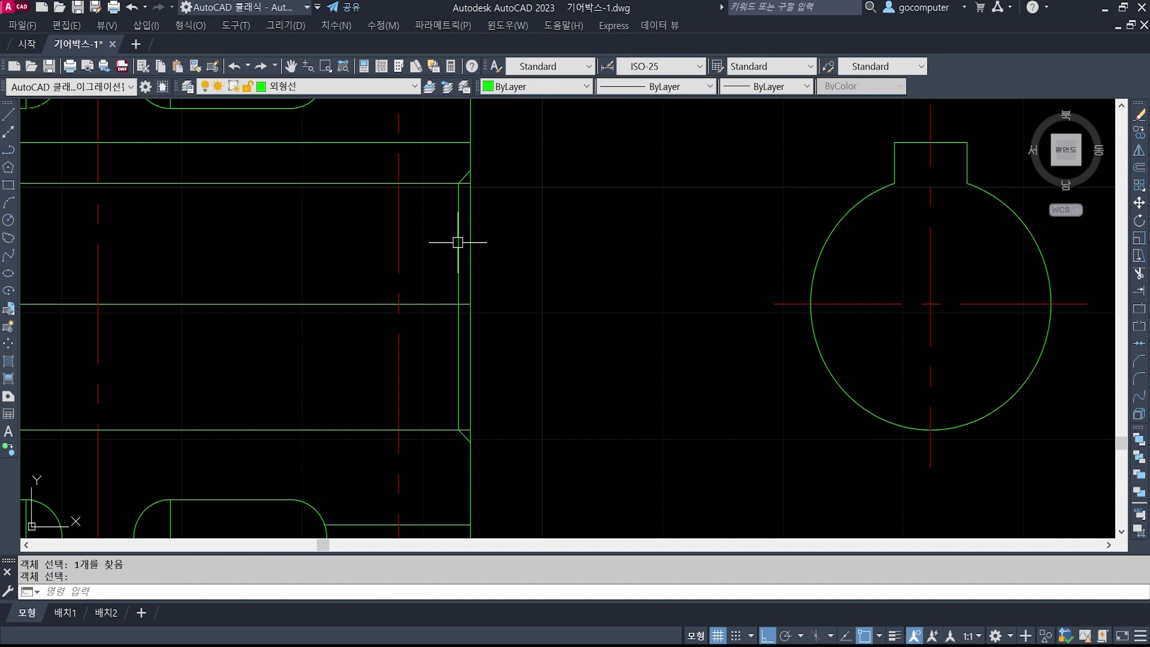
# - Trim the upper bore line back to the upper chamfer line
pyautogui.moveTo(459, 222); pyautogui.dragTo(608, 295, button='middle')
pyautogui.scroll(2, 608, 295)
pyautogui.write('tr')
pyautogui.press('Return')
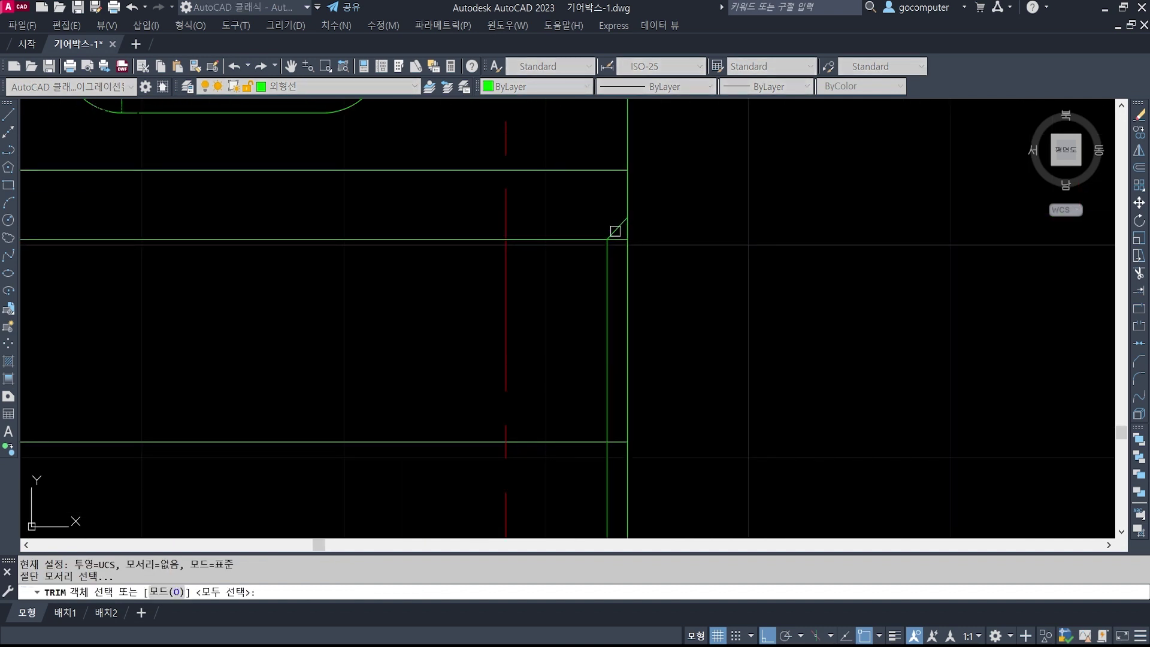
pyautogui.click(613, 234)
pyautogui.press('Return')
pyautogui.scroll(-3, 620, 206)
pyautogui.scroll(2, 621, 353)
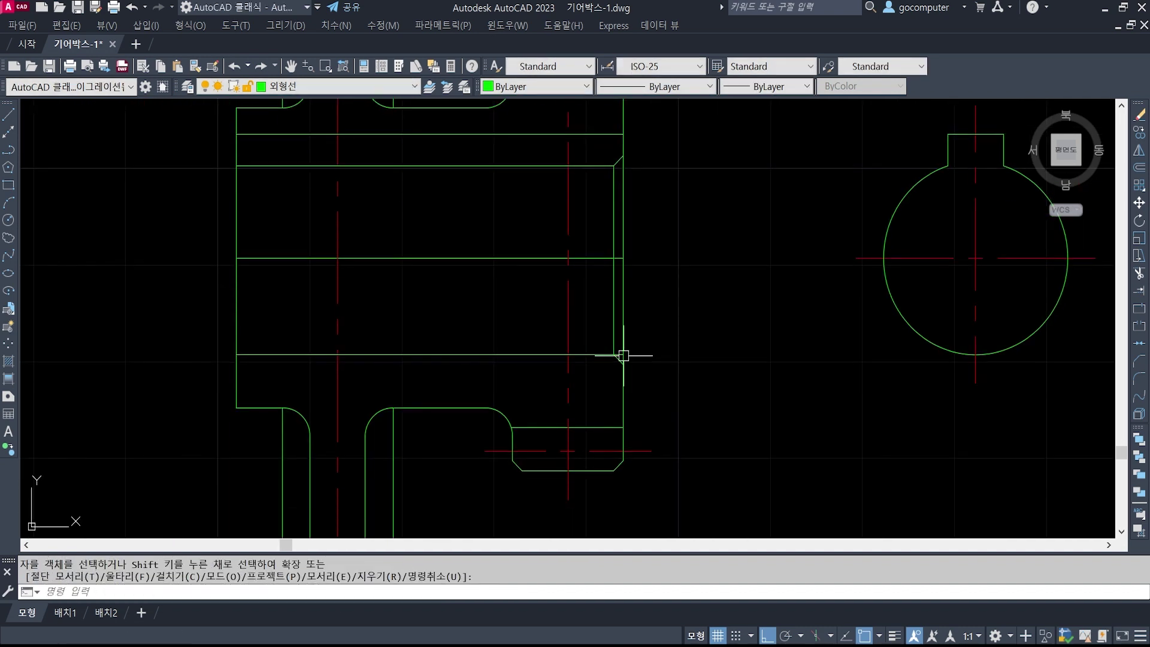
# - Trim the lower bore line back to the lower chamfer line
pyautogui.scroll(2, 606, 409)
pyautogui.write('tr')
pyautogui.press('Return')
pyautogui.click(621, 386)
pyautogui.press('Return')
pyautogui.click(619, 362)
pyautogui.press('Return')
pyautogui.scroll(-4, 649, 380)
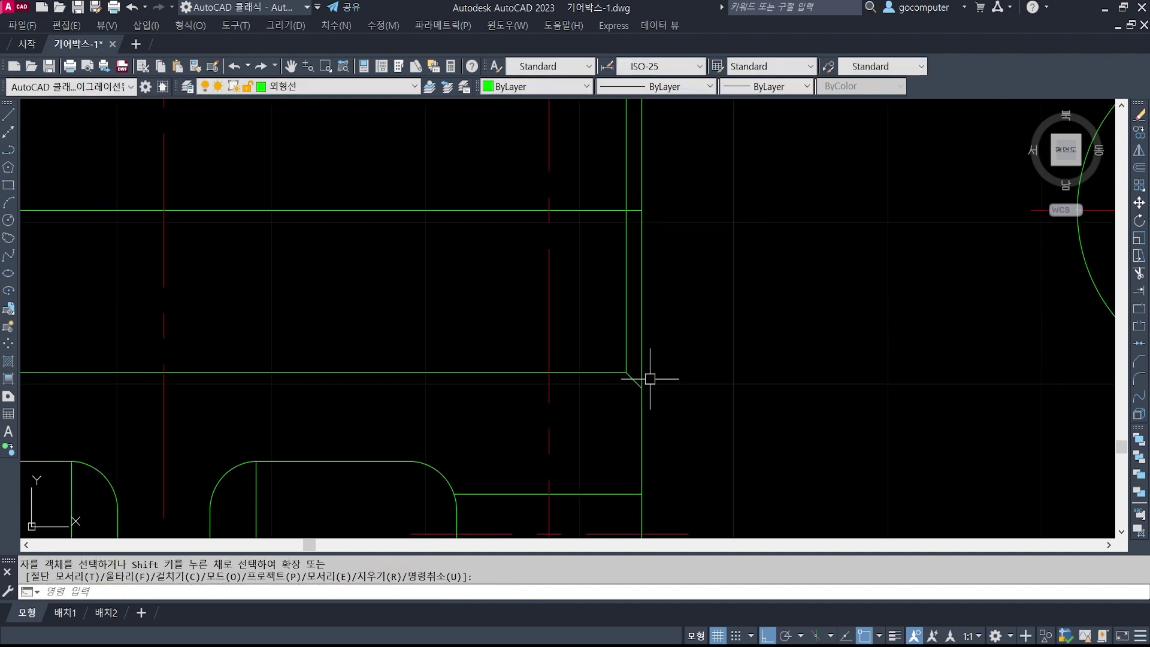
# - Compare the gear section with the reference assembly image in the ALSee (알씨) viewer, and return to AutoCAD
pyautogui.moveTo(527, 313); pyautogui.dragTo(675, 346, button='middle')
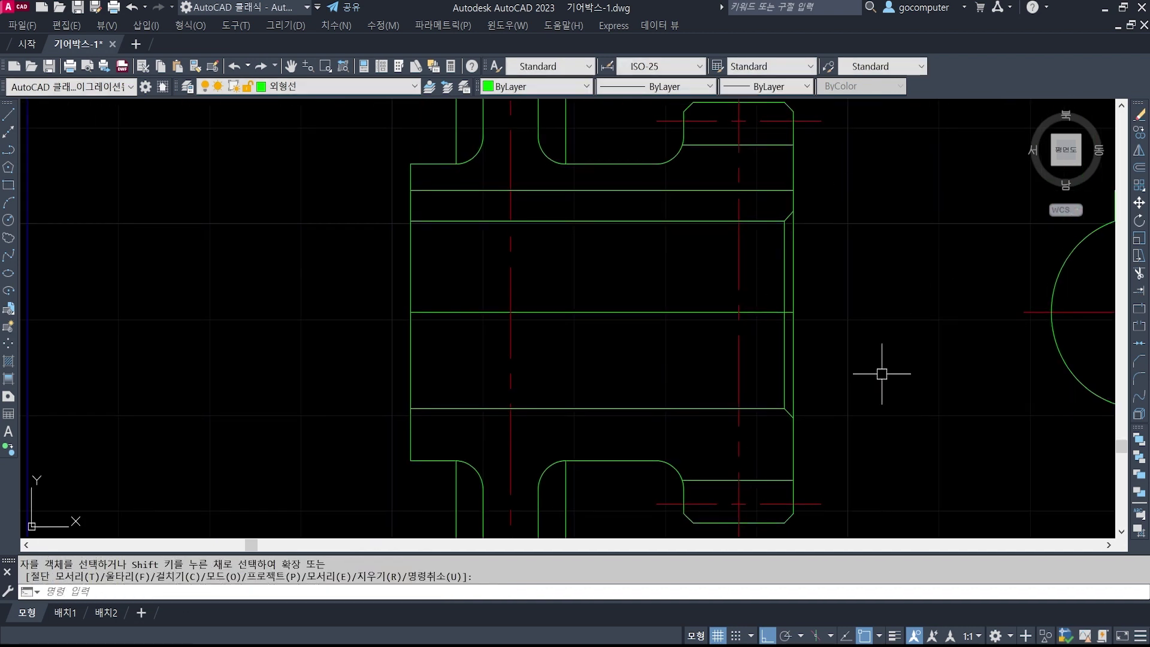
pyautogui.scroll(-1, 765, 361)
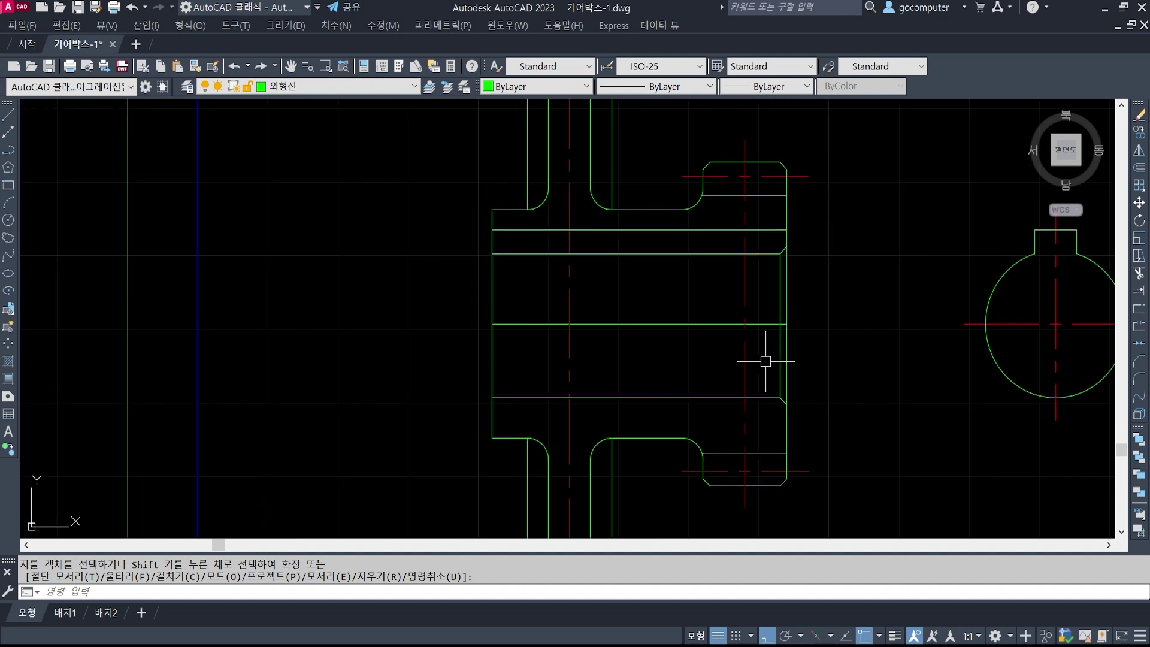
pyautogui.scroll(-1, 765, 361)
pyautogui.moveTo(752, 302); pyautogui.dragTo(782, 276, button='middle')
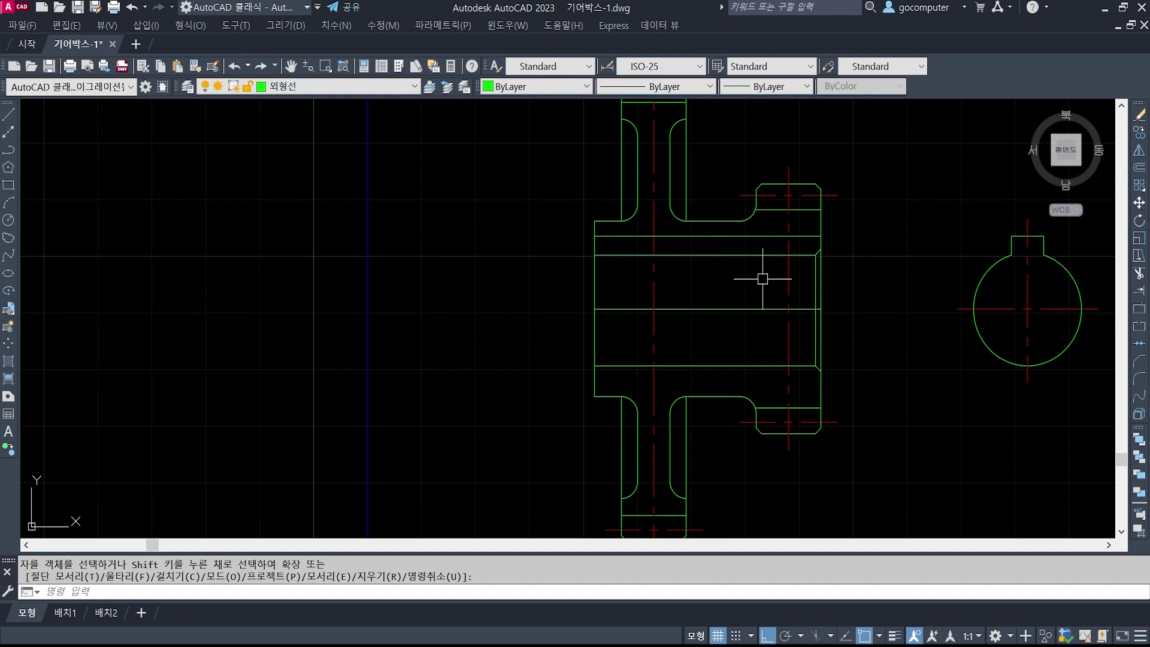
pyautogui.hotkey('alt', 'Tab')
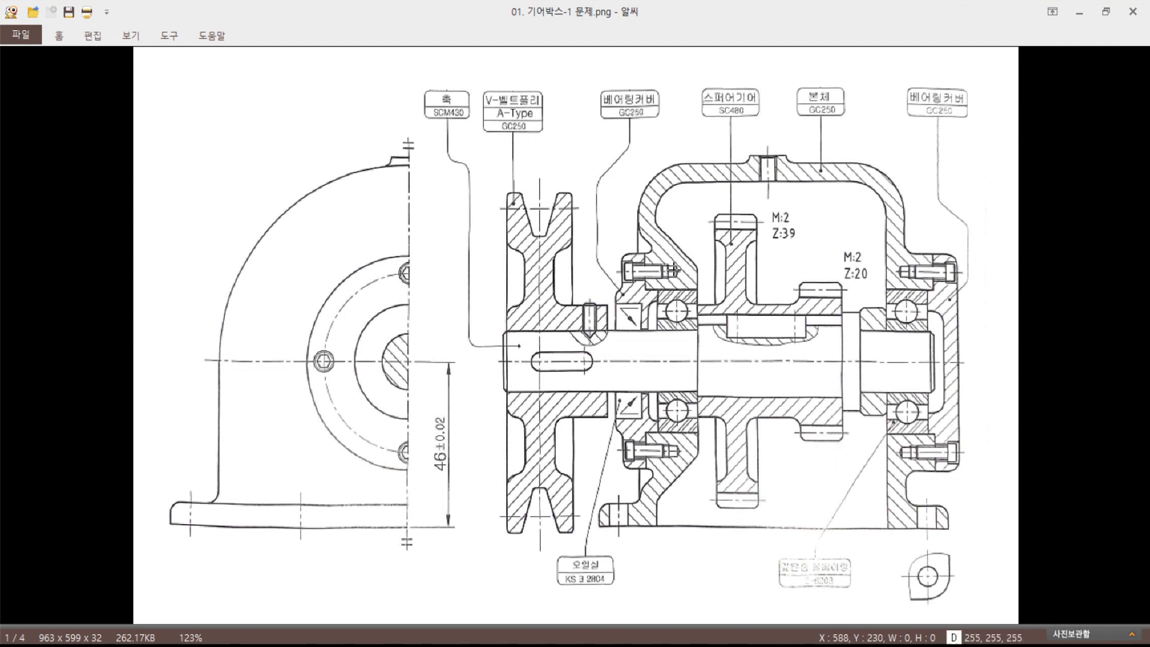
pyautogui.hotkey('alt', 'Tab')
# - Hatch the upper and lower cut areas of the gear section on layer 가는실선, using ANSI31 at scale 2
pyautogui.scroll(-1, 743, 395)
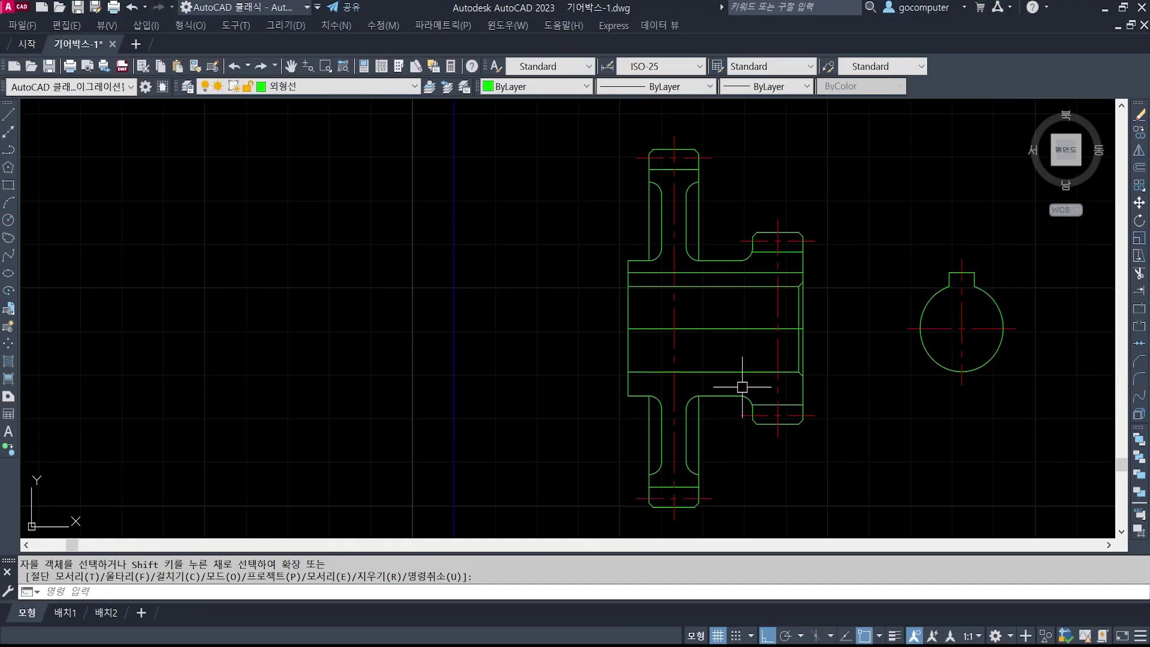
pyautogui.scroll(-1, 740, 317)
pyautogui.click(362, 90)
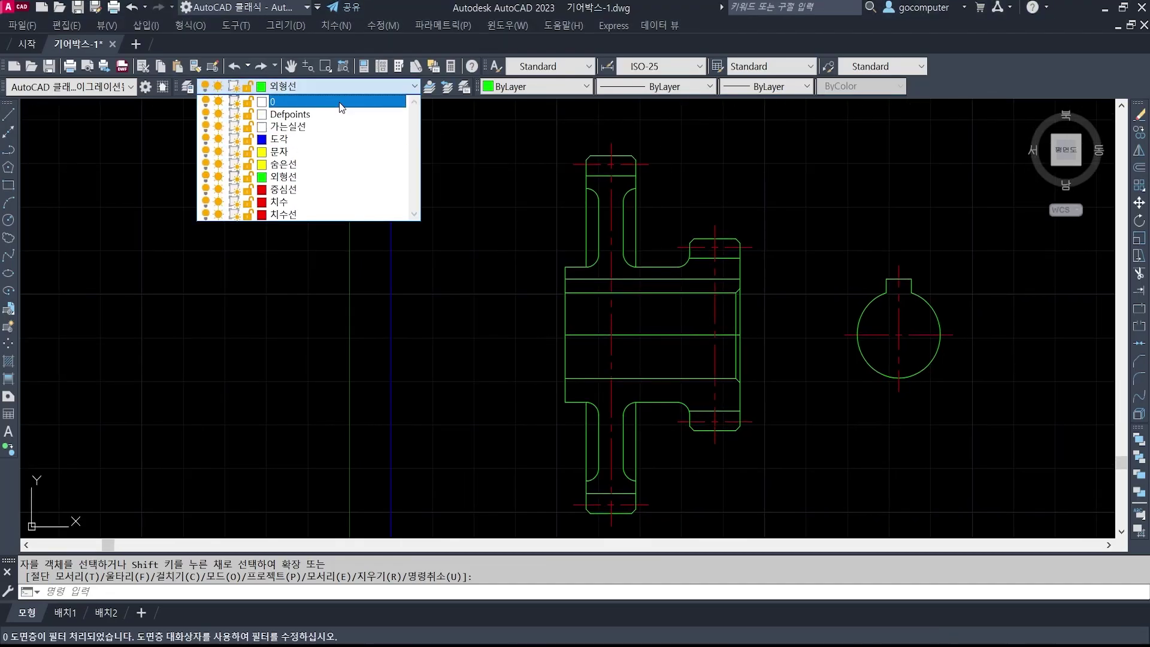
pyautogui.click(335, 124)
pyautogui.write('h')
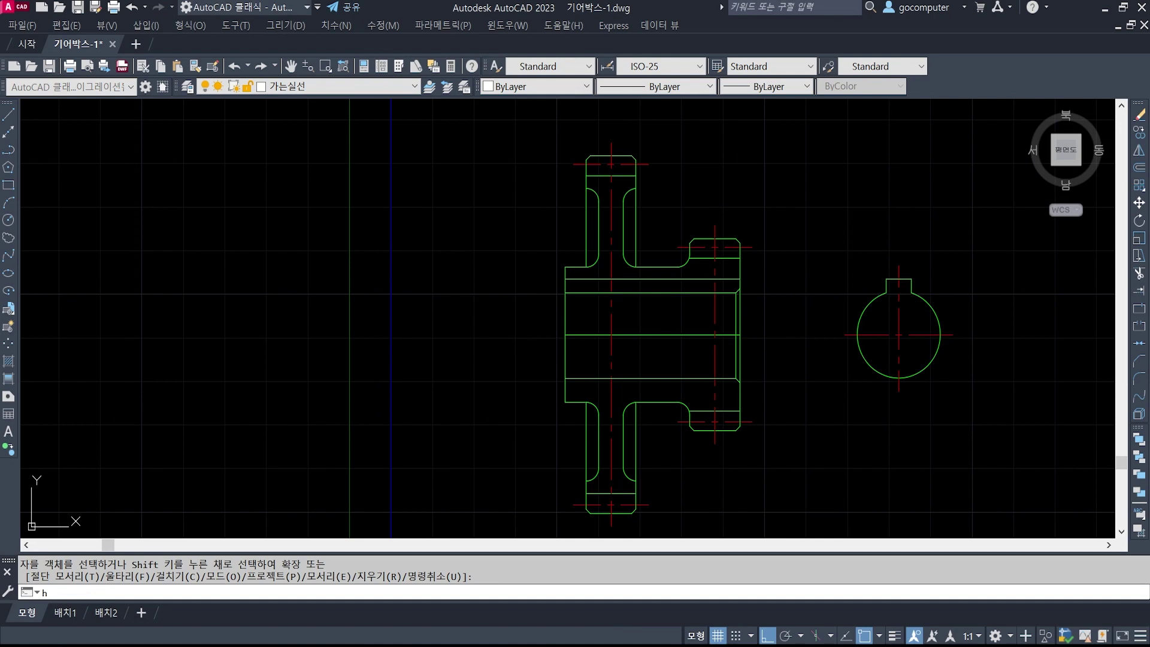
pyautogui.press('Return')
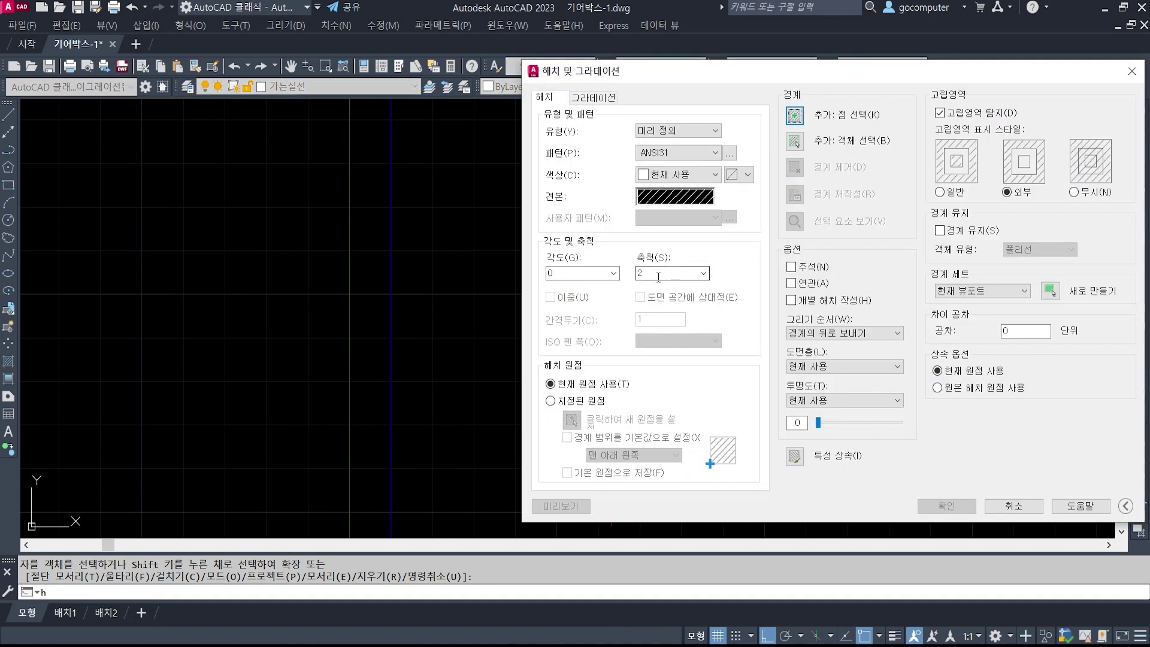
pyautogui.click(795, 116)
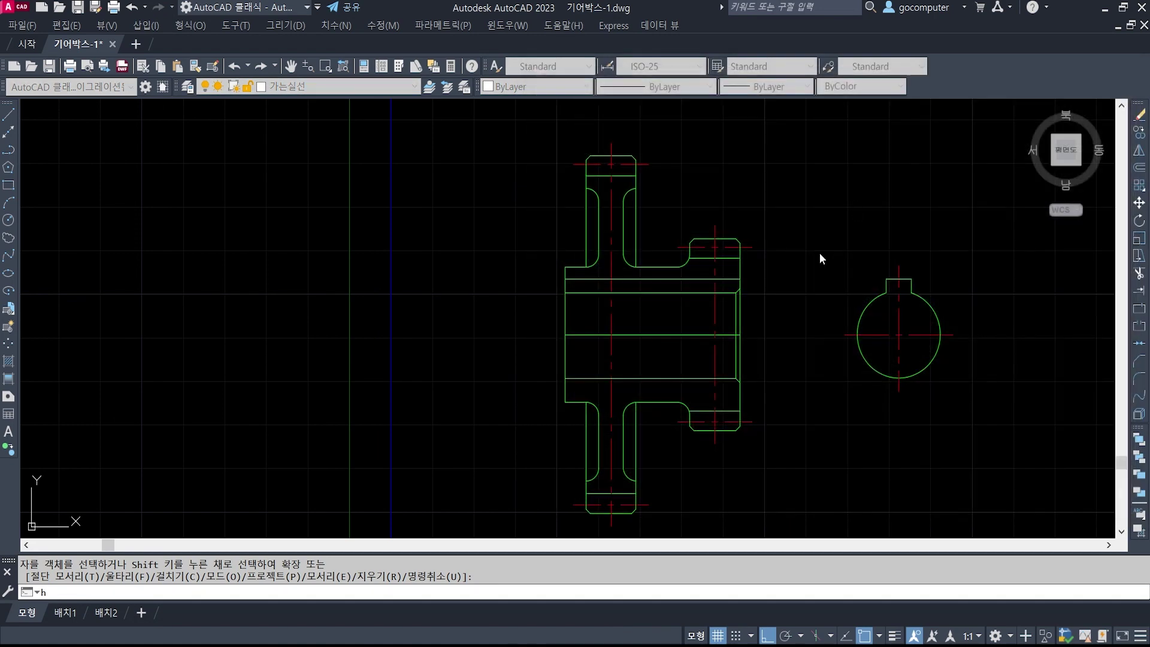
pyautogui.click(616, 204)
pyautogui.click(597, 228)
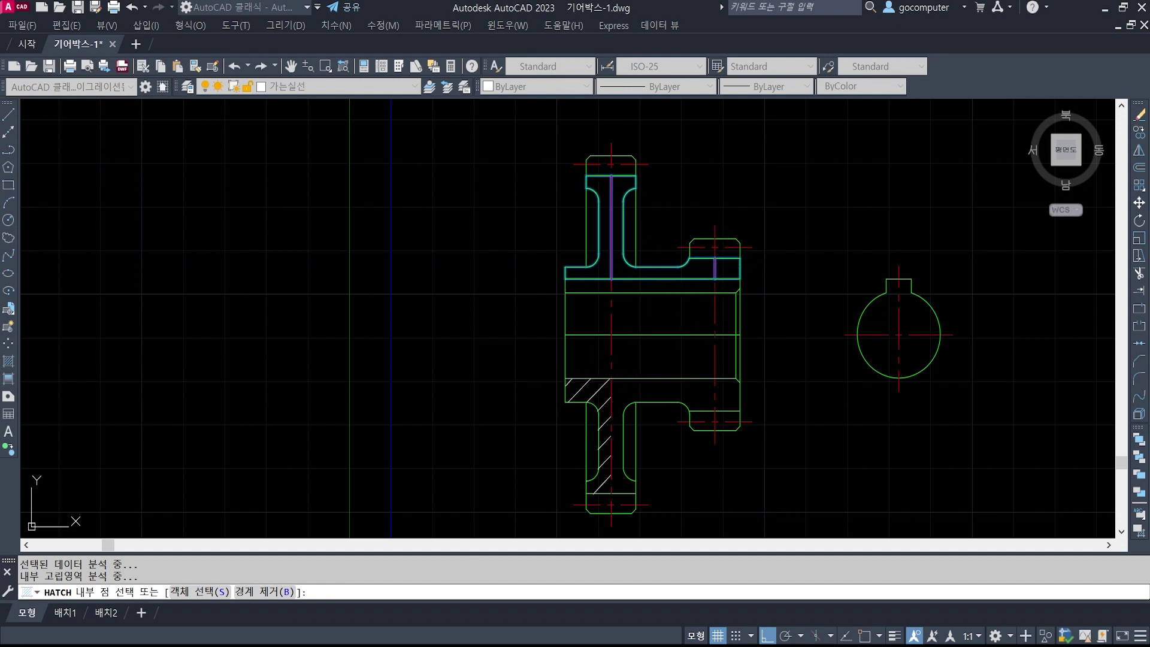
pyautogui.click(664, 389)
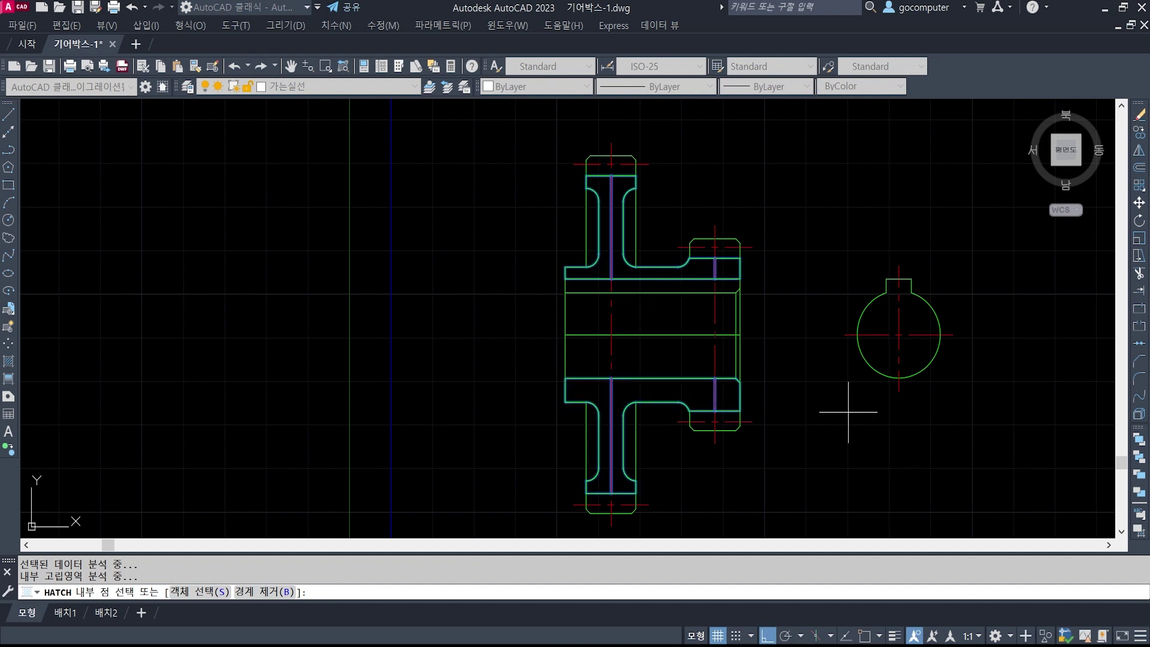
pyautogui.press('Return')
pyautogui.click(943, 489)
pyautogui.press('Escape')
pyautogui.press('Escape')
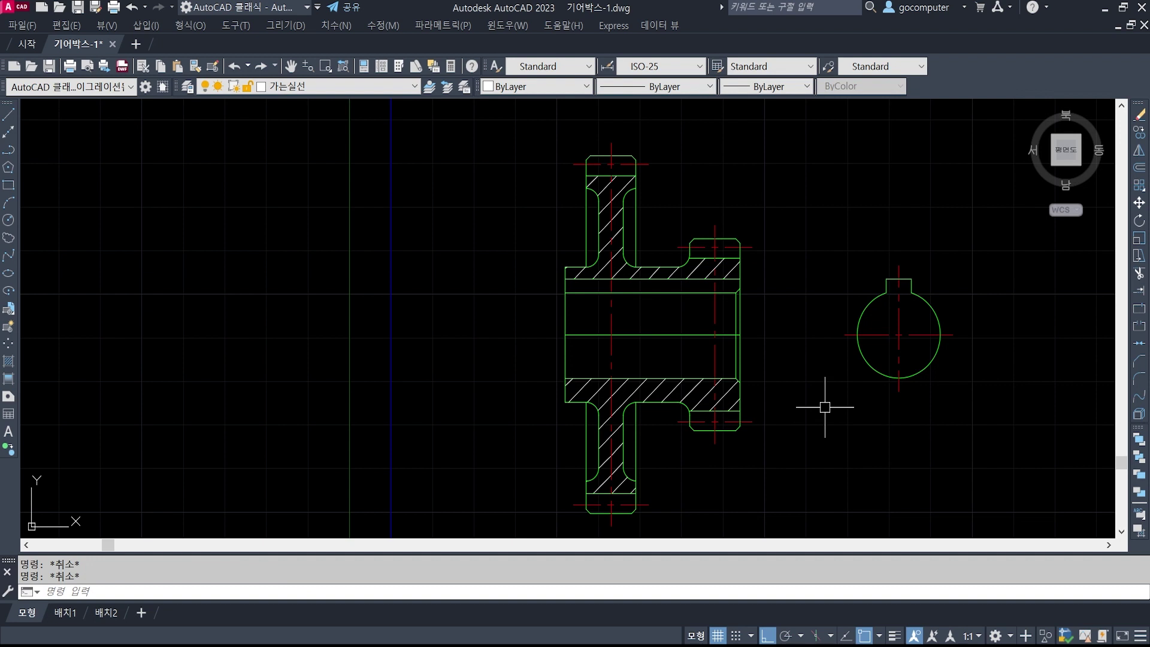
# - Lengthen the gear section's bore axis line by 3 at both ends
pyautogui.write('len')
pyautogui.press('Return')
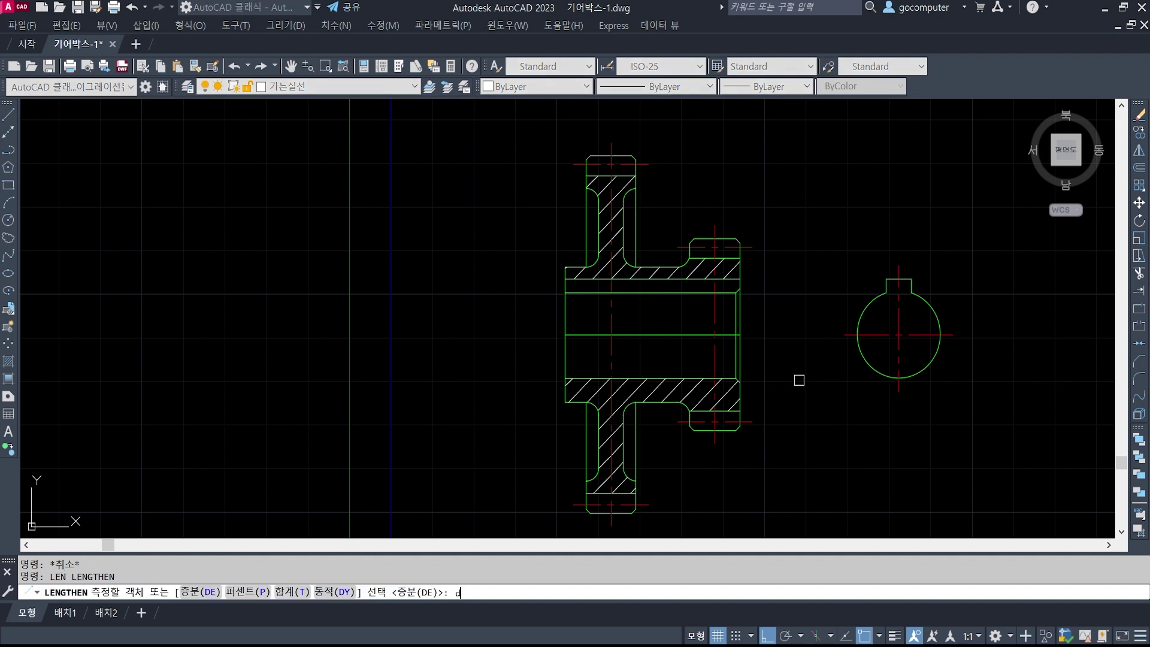
pyautogui.write('de')
pyautogui.press('Return')
pyautogui.write('3')
pyautogui.press('Return')
pyautogui.click(568, 335)
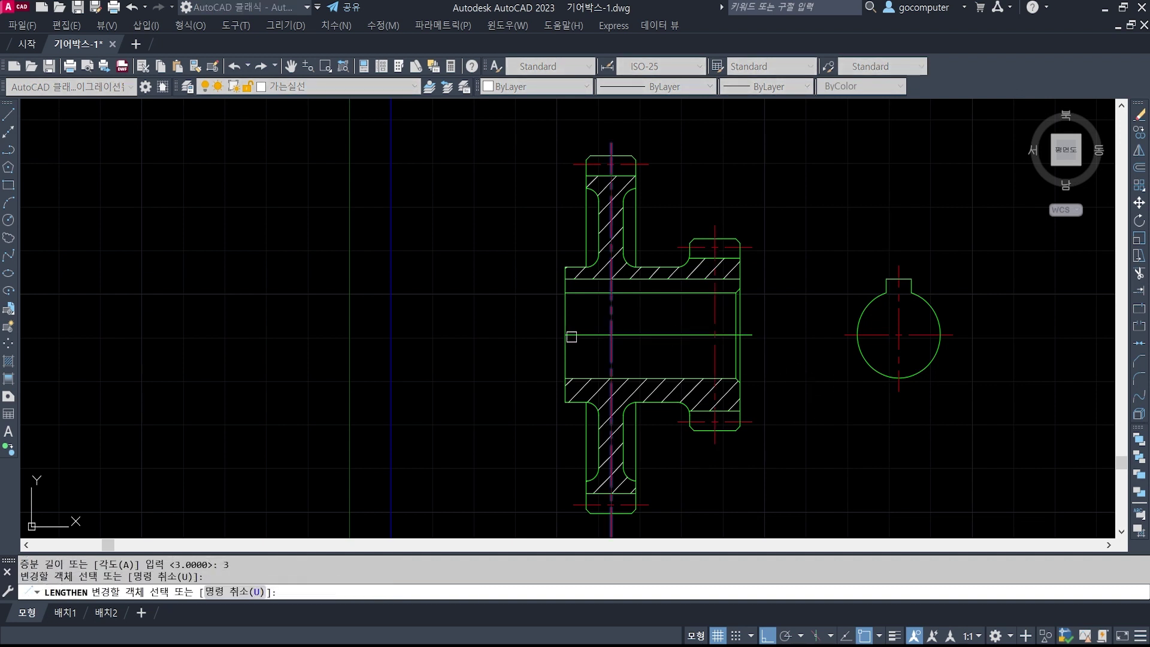
pyautogui.press('Return')
# - Change the gear section's lengthened bore axis line to layer 중심선
pyautogui.click(644, 334)
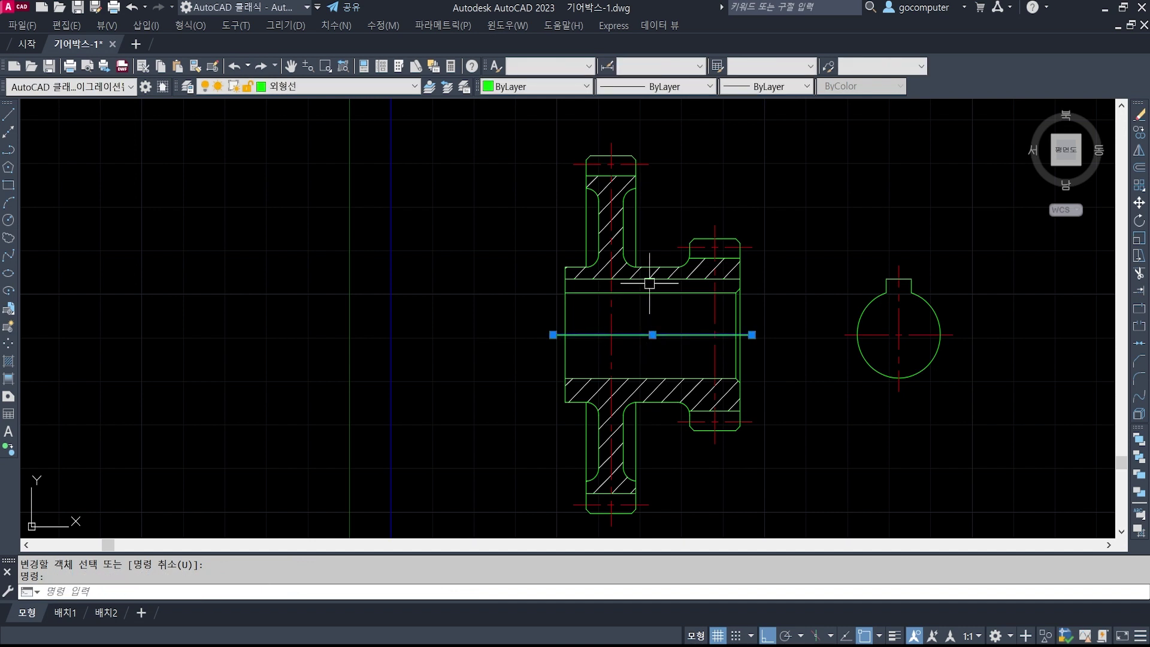
pyautogui.click(354, 86)
pyautogui.click(338, 186)
pyautogui.press('Escape')
pyautogui.press('Escape')
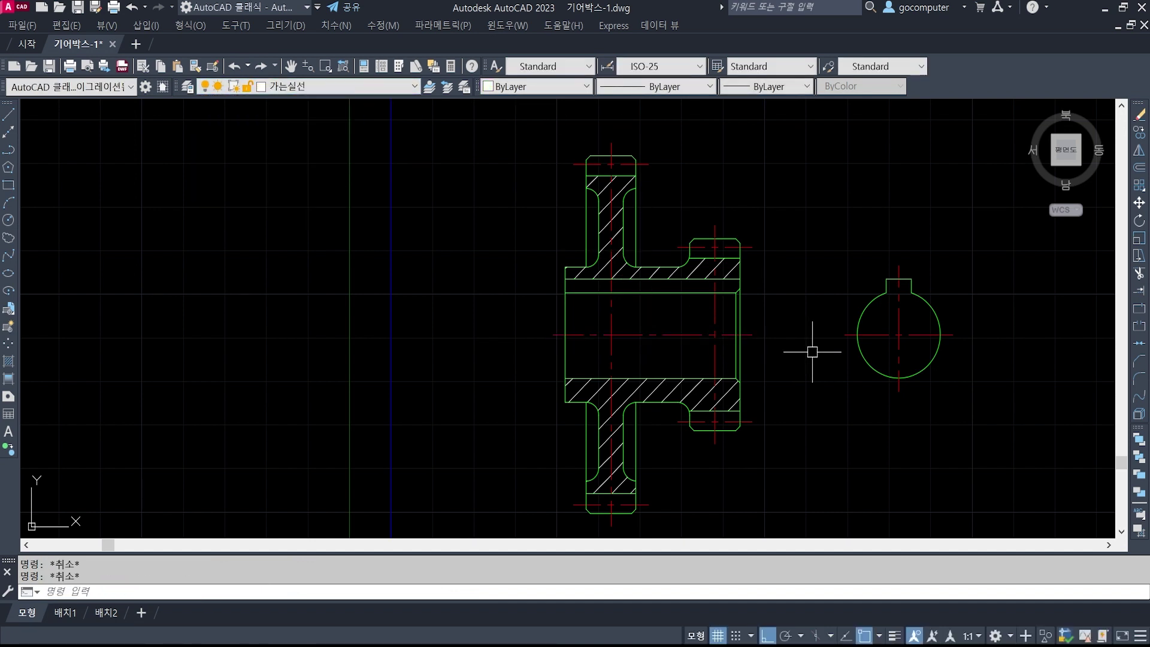
# - On layer 치수, add a vertical linear dimension from the keyed bore's lowest point to the keyway's top edge
pyautogui.moveTo(813, 406); pyautogui.dragTo(790, 404, button='middle')
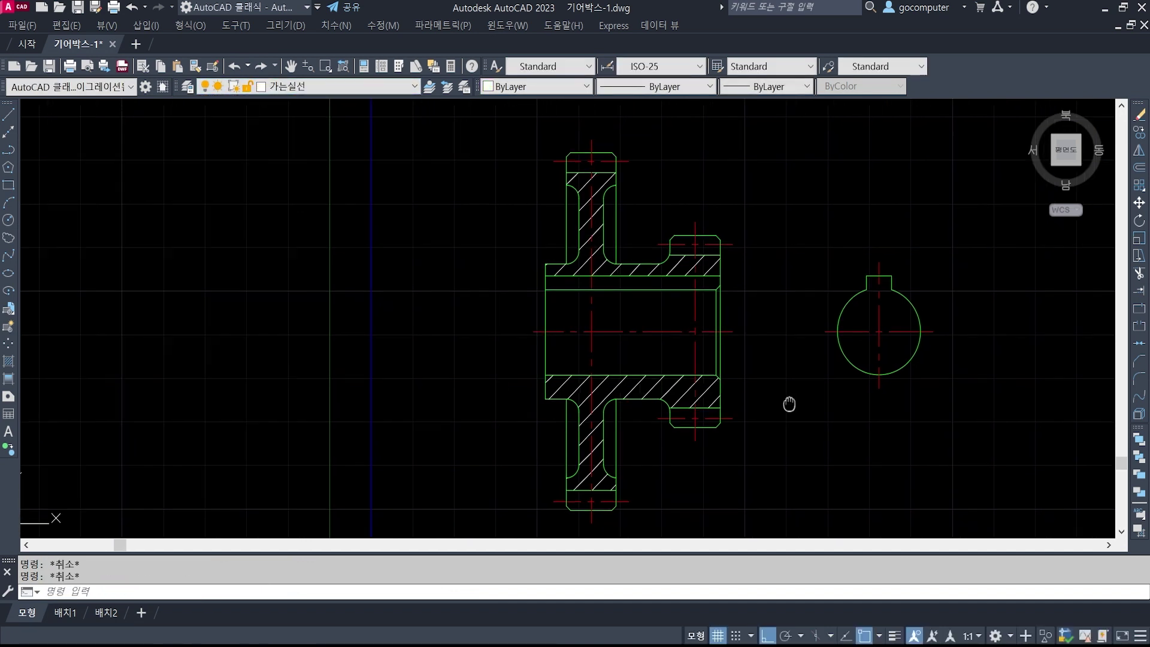
pyautogui.scroll(-3, 739, 335)
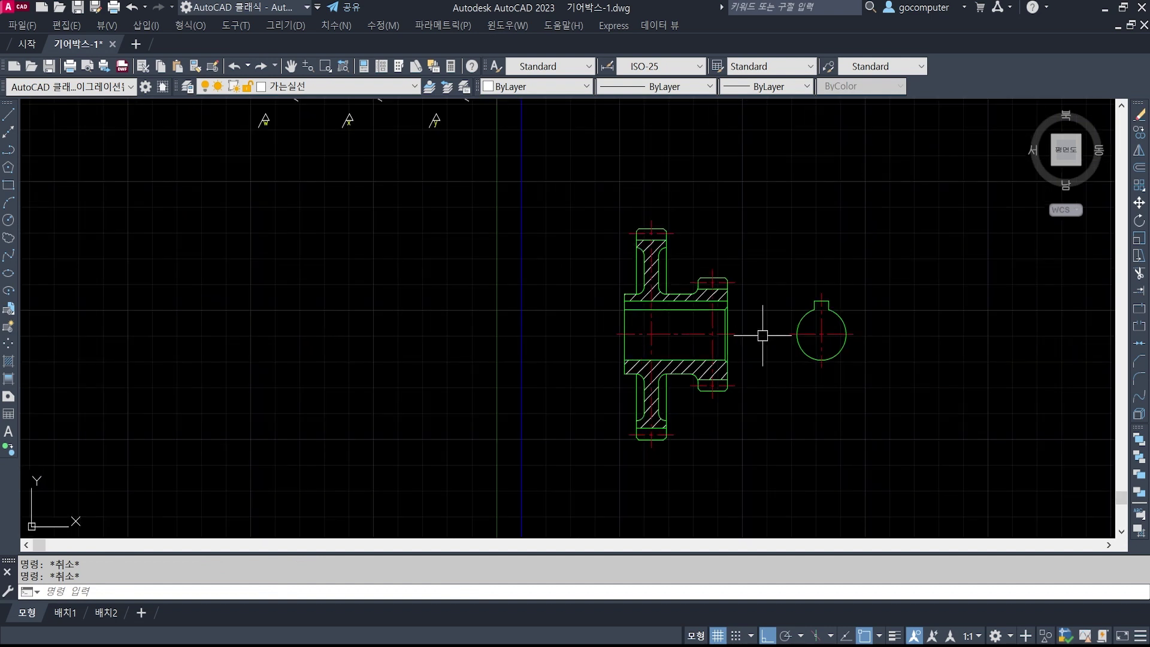
pyautogui.moveTo(882, 345)
pyautogui.mouseDown(button='middle')
pyautogui.moveTo(815, 377)
pyautogui.moveTo(724, 379)
pyautogui.moveTo(743, 331)
pyautogui.mouseUp(button='middle')
pyautogui.scroll(3, 527, 329)
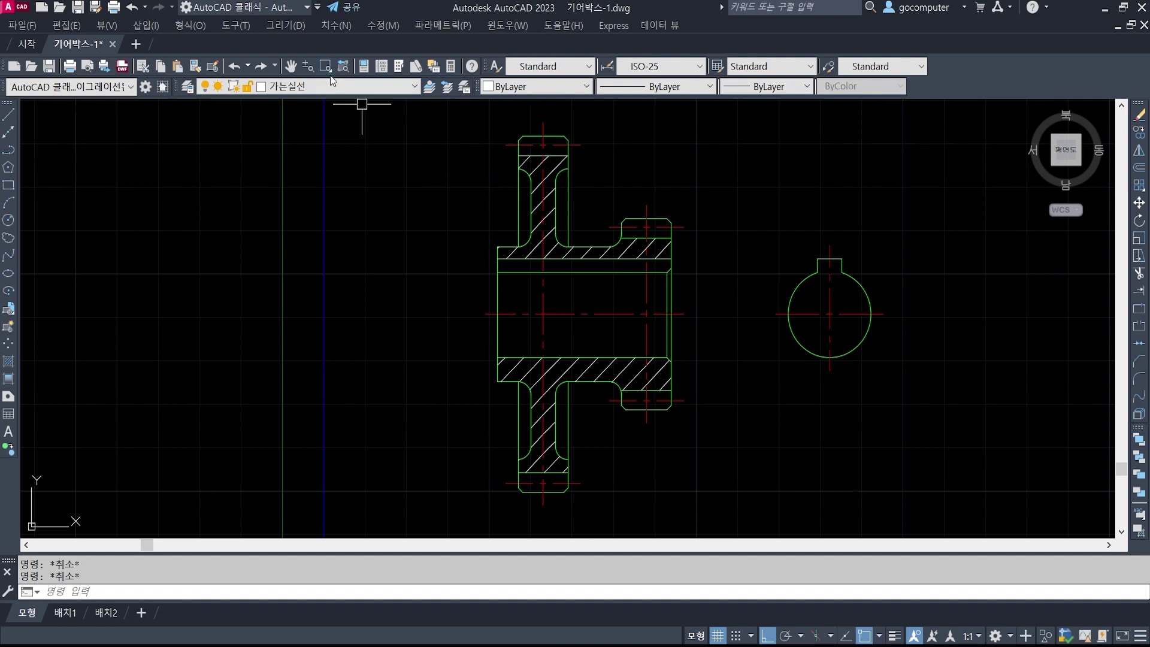
pyautogui.click(343, 85)
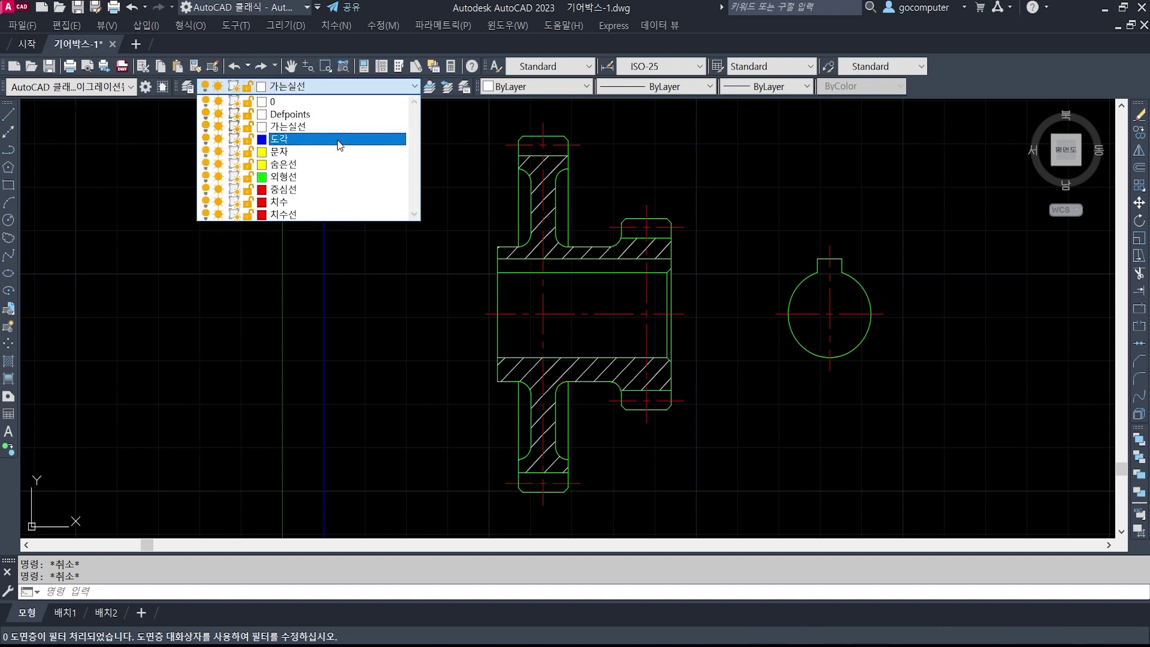
pyautogui.click(330, 200)
pyautogui.click(335, 25)
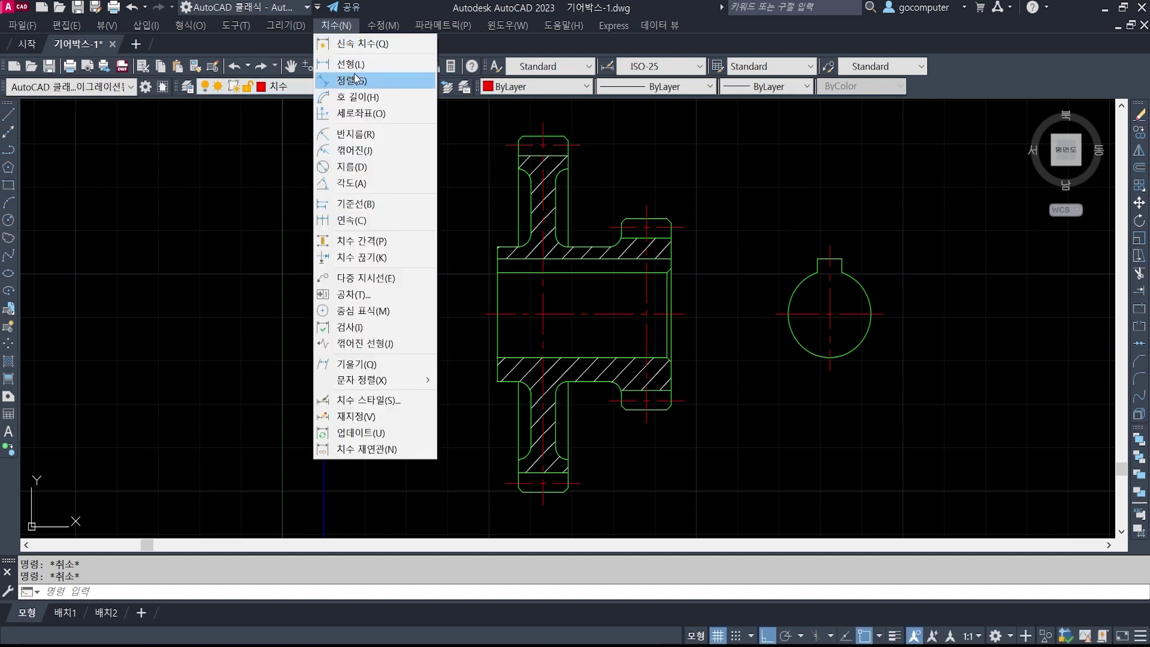
pyautogui.click(355, 64)
pyautogui.moveTo(824, 350); pyautogui.dragTo(714, 341, button='middle')
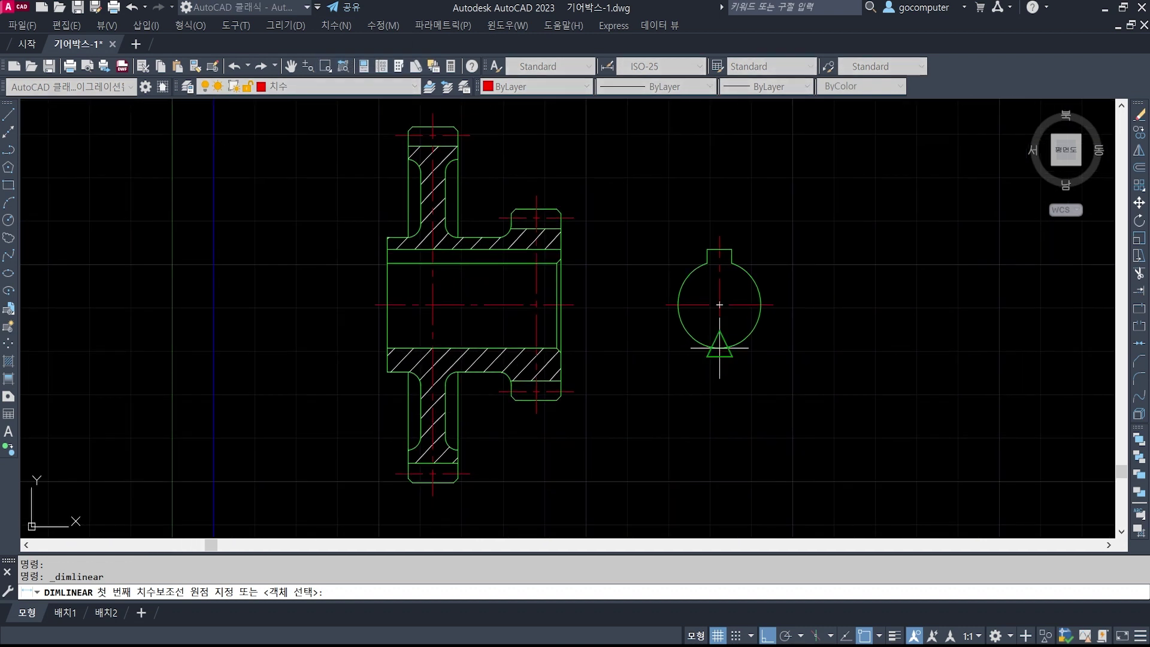
pyautogui.click(719, 349)
pyautogui.click(731, 250)
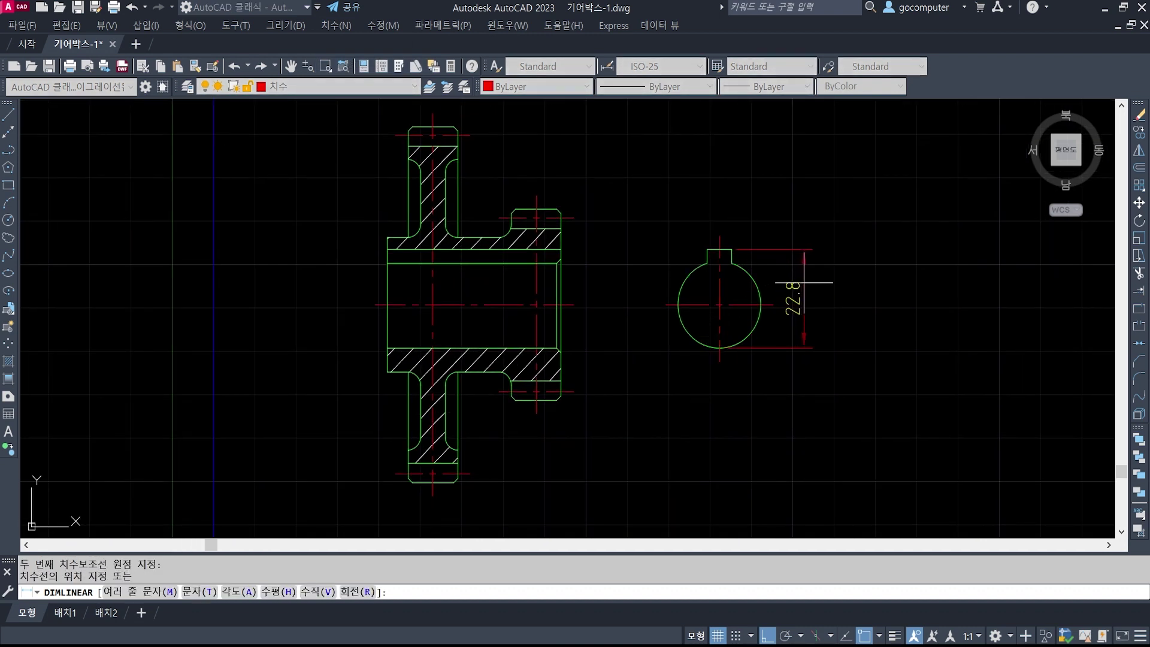
pyautogui.click(804, 282)
# - Add a horizontal linear dimension for the keyway width above the keyed bore view
pyautogui.press('space')
pyautogui.click(708, 250)
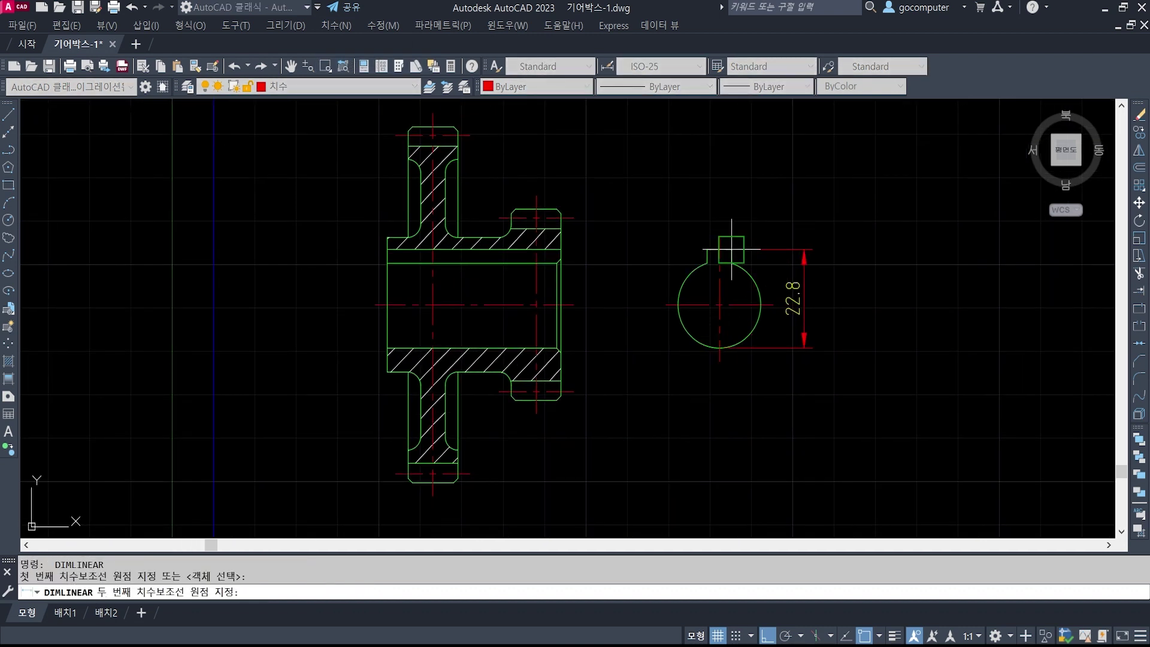
pyautogui.click(731, 250)
pyautogui.click(729, 214)
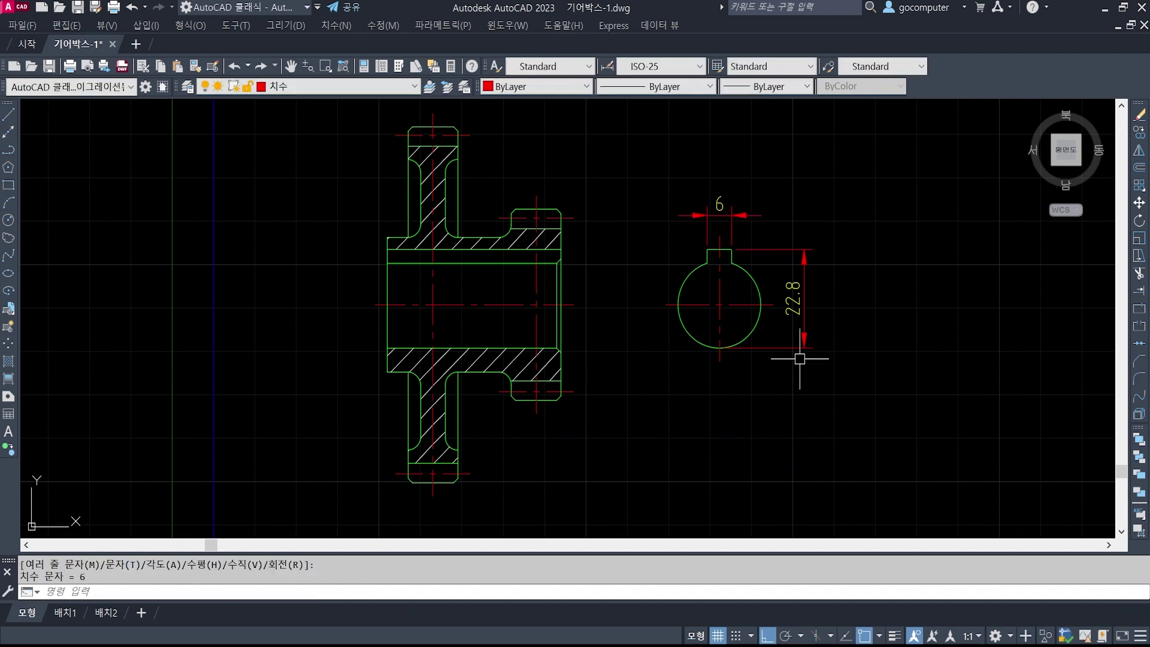
# - Move the keyed bore view and its two dimensions horizontally farther away from the gear section
pyautogui.moveTo(602, 391); pyautogui.dragTo(655, 393, button='middle')
pyautogui.write('m')
pyautogui.press('space')
pyautogui.click(918, 409)
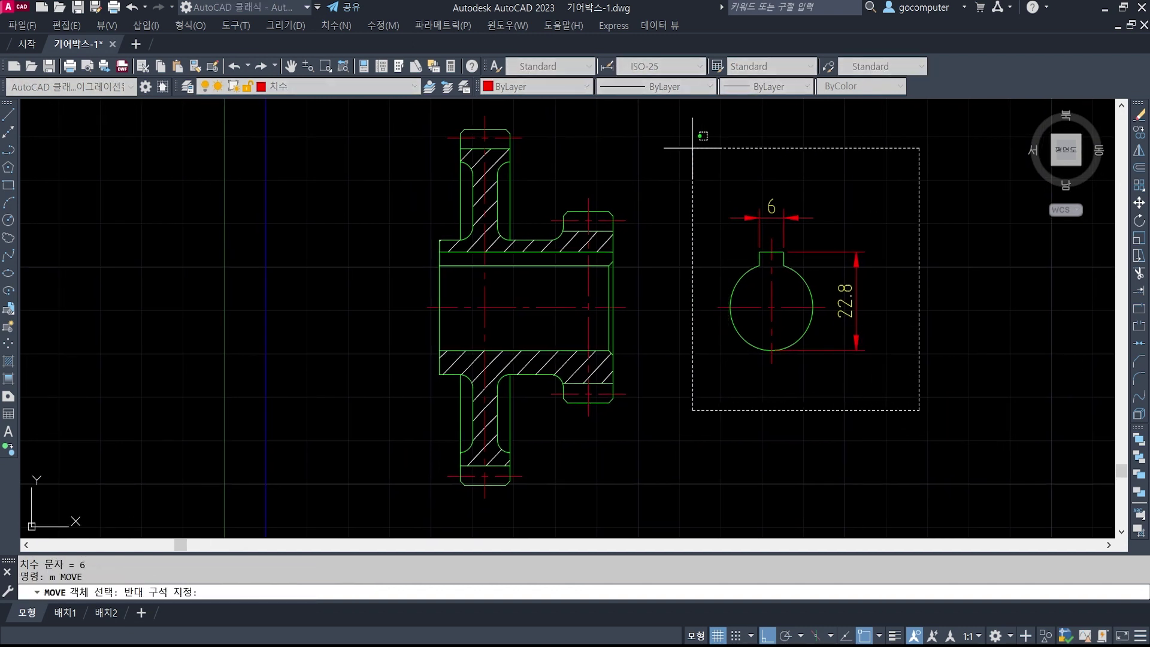
pyautogui.click(693, 146)
pyautogui.press('space')
pyautogui.click(727, 146)
pyautogui.click(799, 146)
pyautogui.press('Escape')
pyautogui.press('Escape')
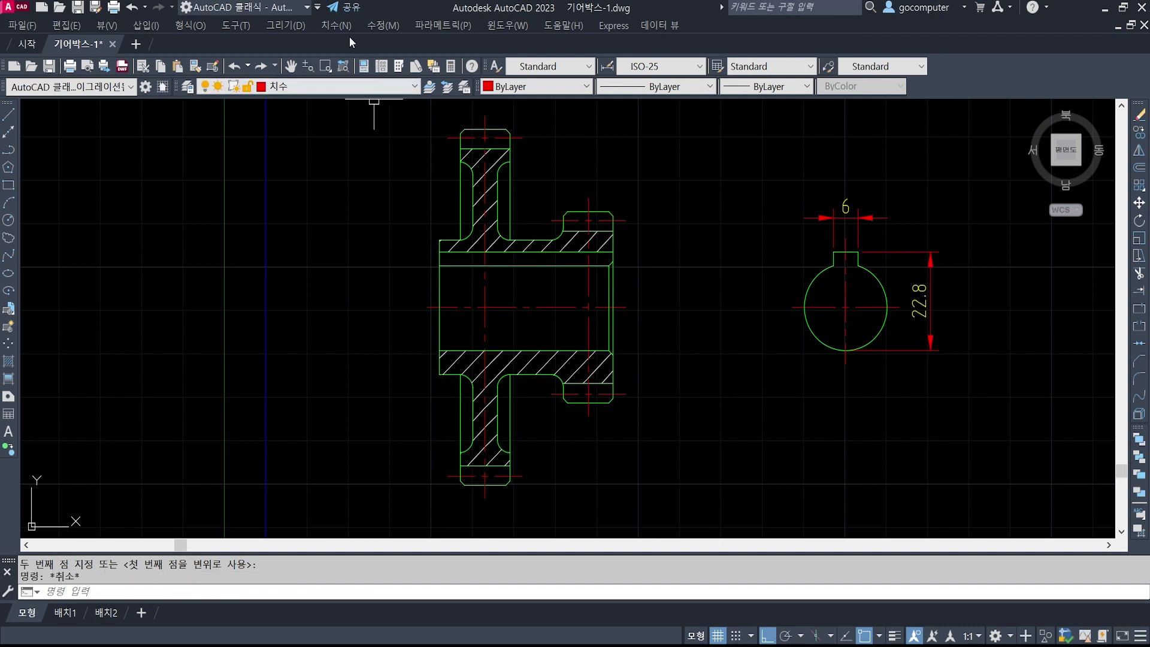
pyautogui.click(335, 25)
pyautogui.click(352, 64)
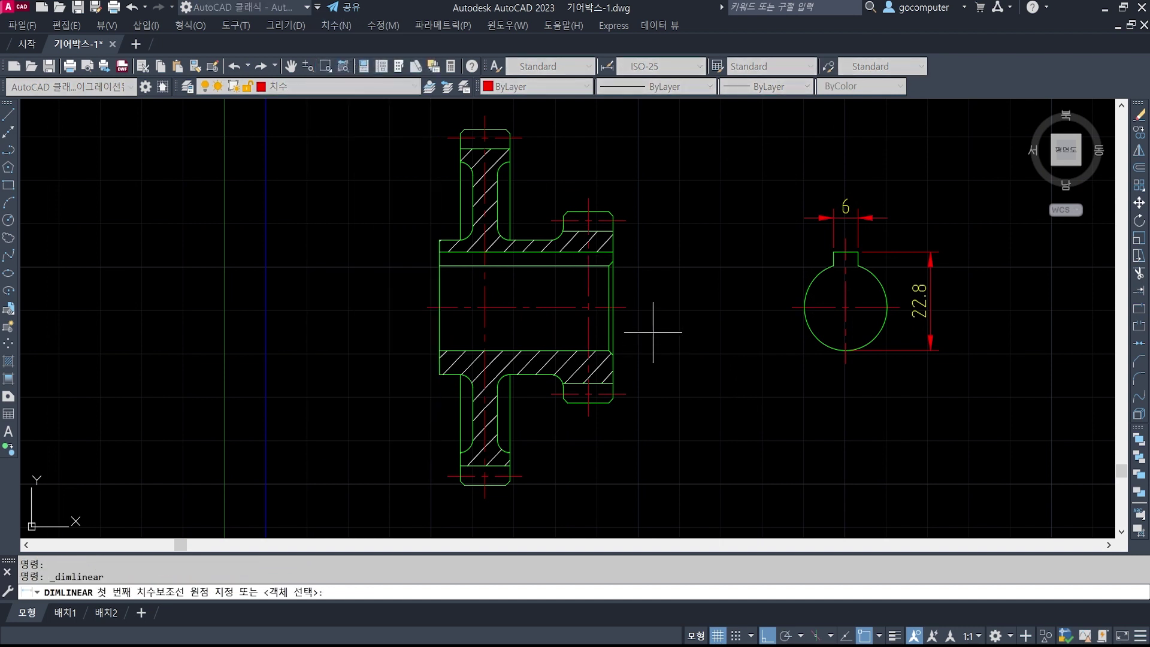
pyautogui.scroll(1, 639, 351)
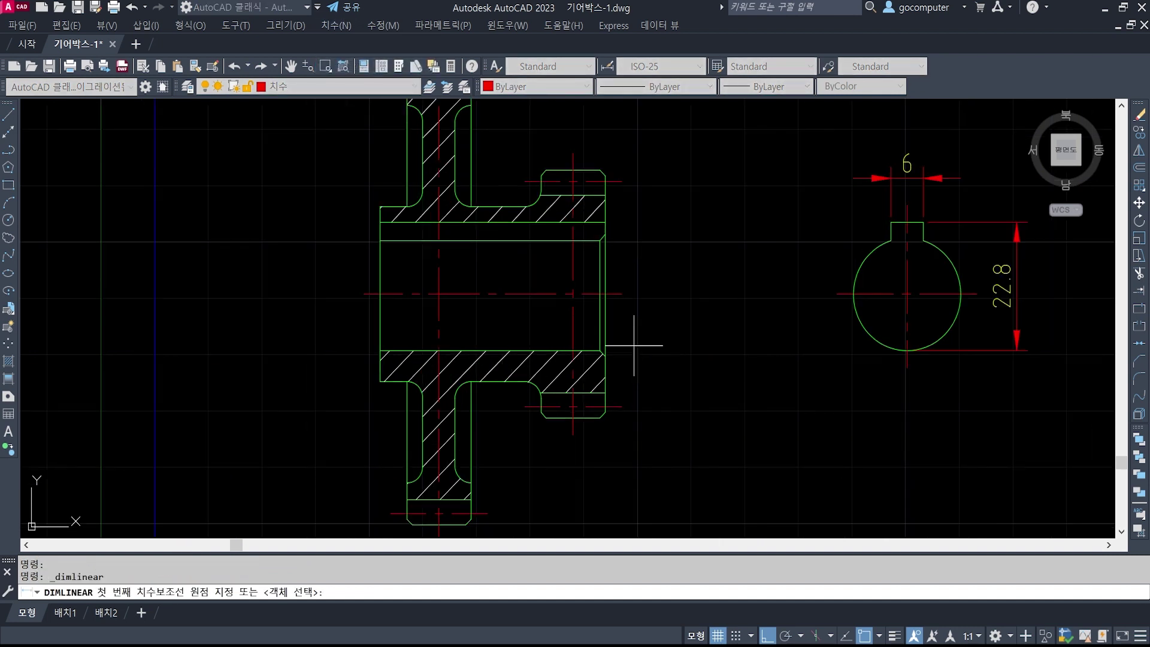
pyautogui.click(621, 181)
pyautogui.click(619, 406)
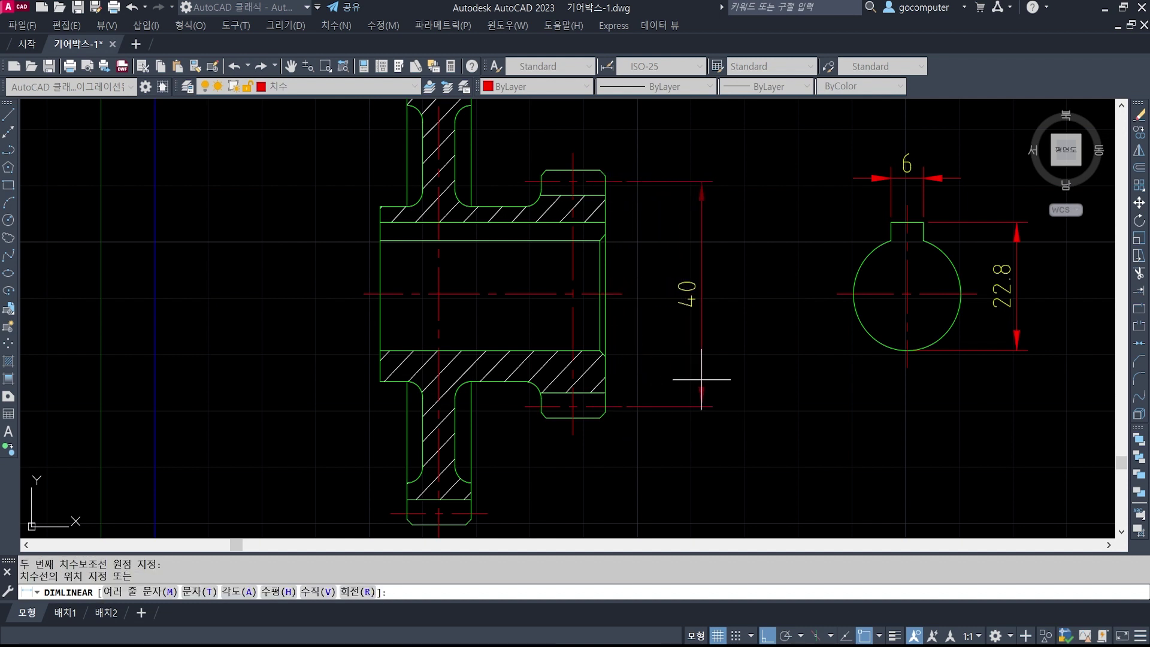
pyautogui.press('Escape')
pyautogui.press('Return')
pyautogui.click(600, 350)
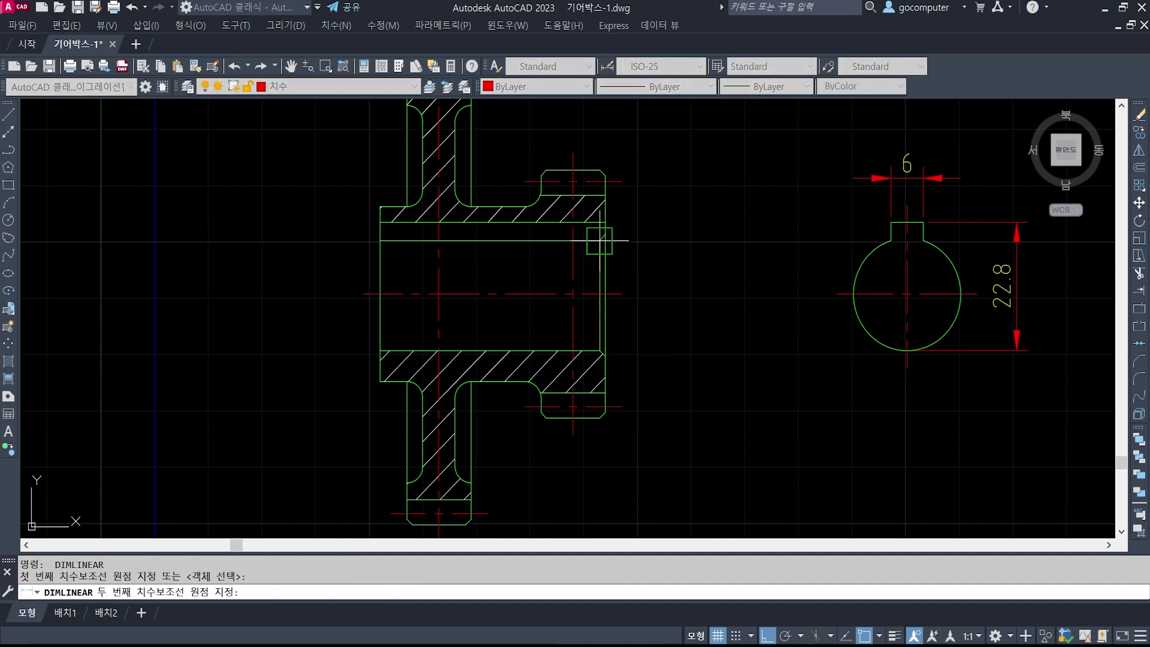
pyautogui.click(601, 241)
pyautogui.press('Escape')
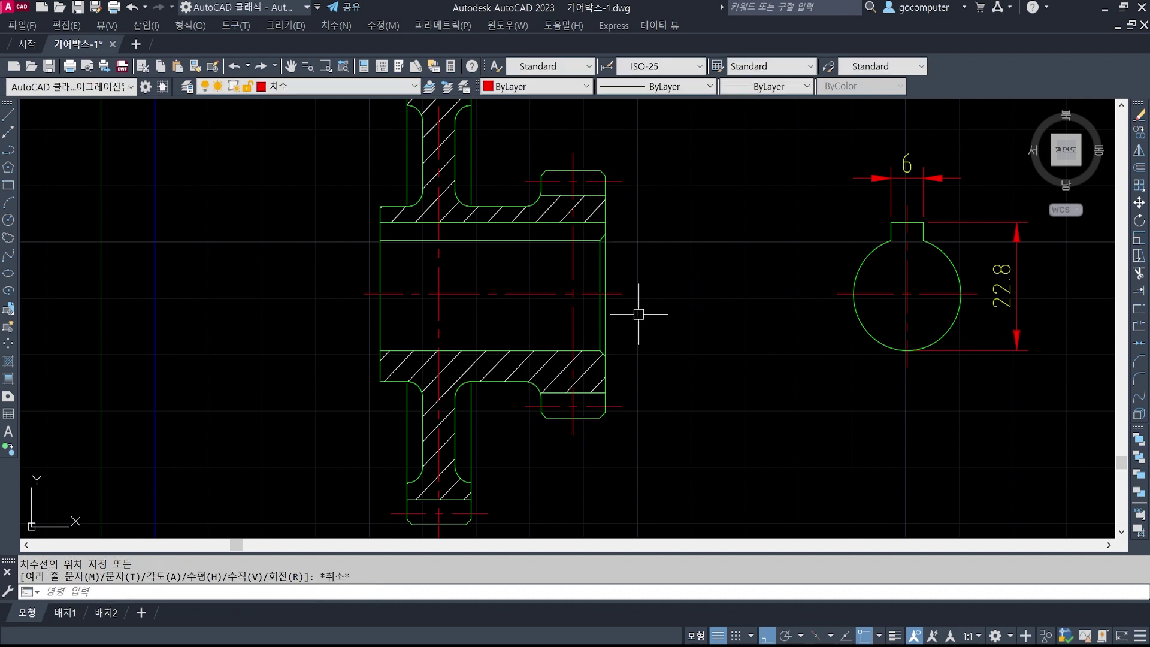
# - Add a vertical 20 mm linear dimension upward from the bore's lower chamfer corner, placed just outside the gear section
pyautogui.press('Return')
pyautogui.click(600, 350)
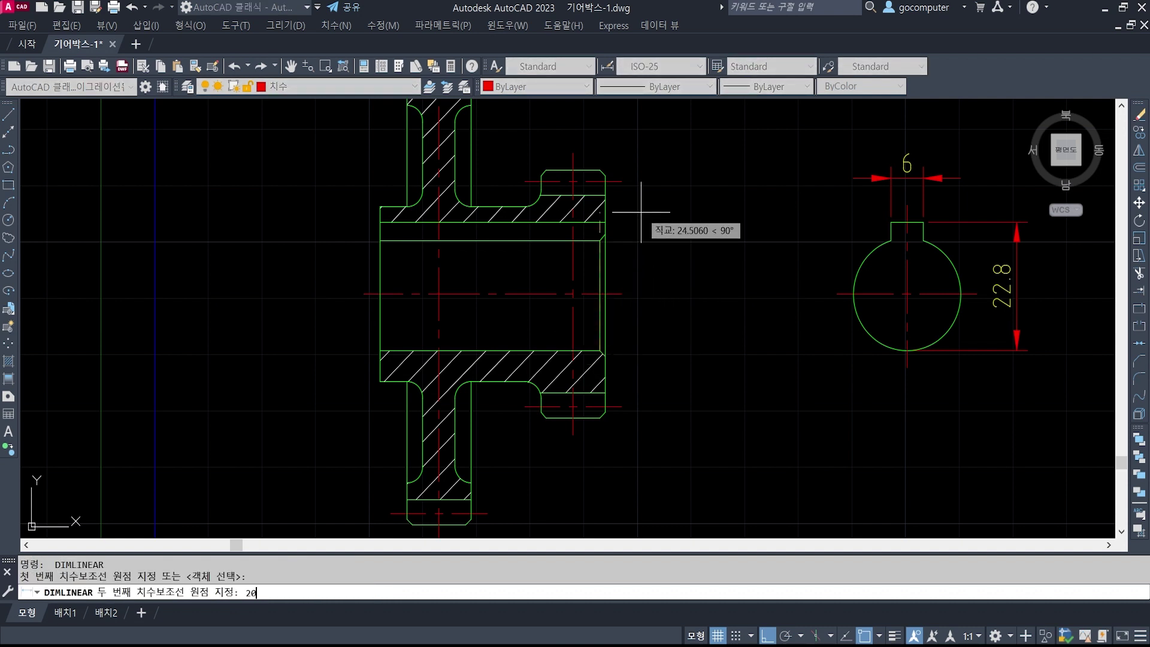
pyautogui.press('Return')
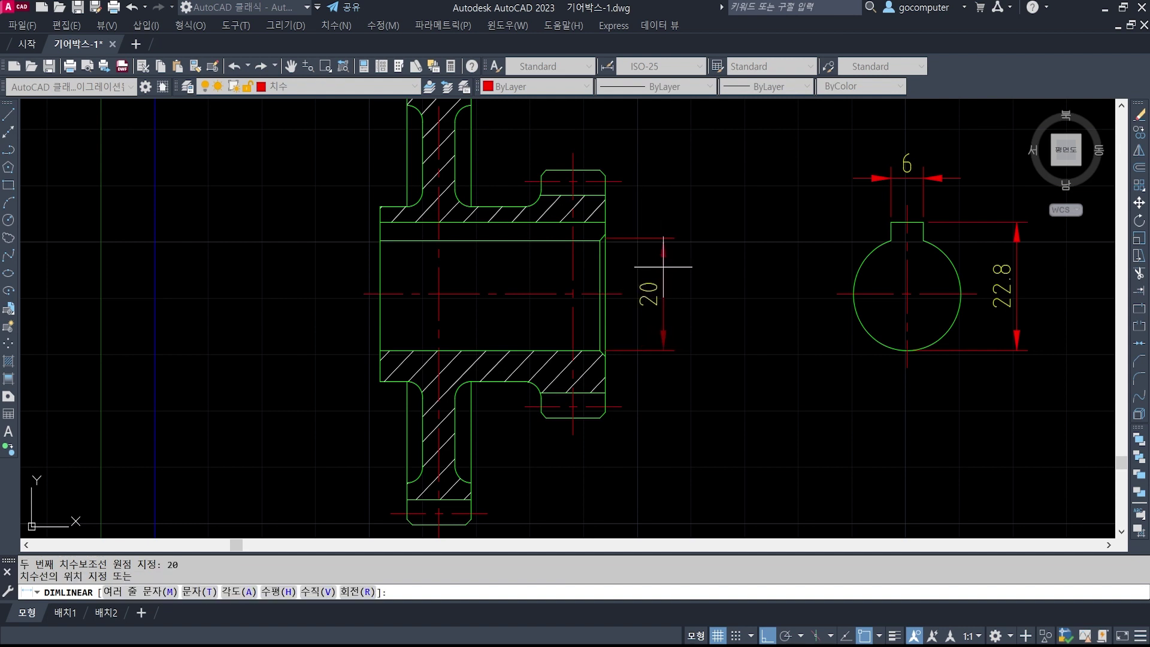
pyautogui.click(662, 267)
pyautogui.click(661, 282)
pyautogui.press('Escape')
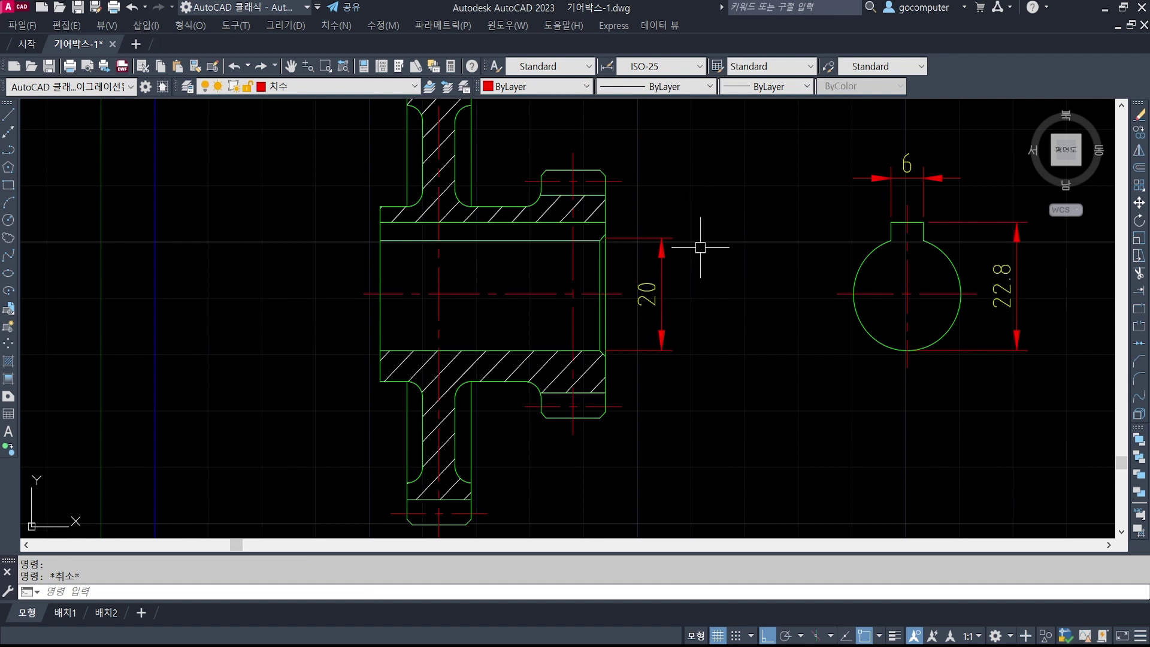
# - Set the second arrowhead (화살표 2) of the gear section's 20 mm bore dimension to 없음
pyautogui.click(663, 242)
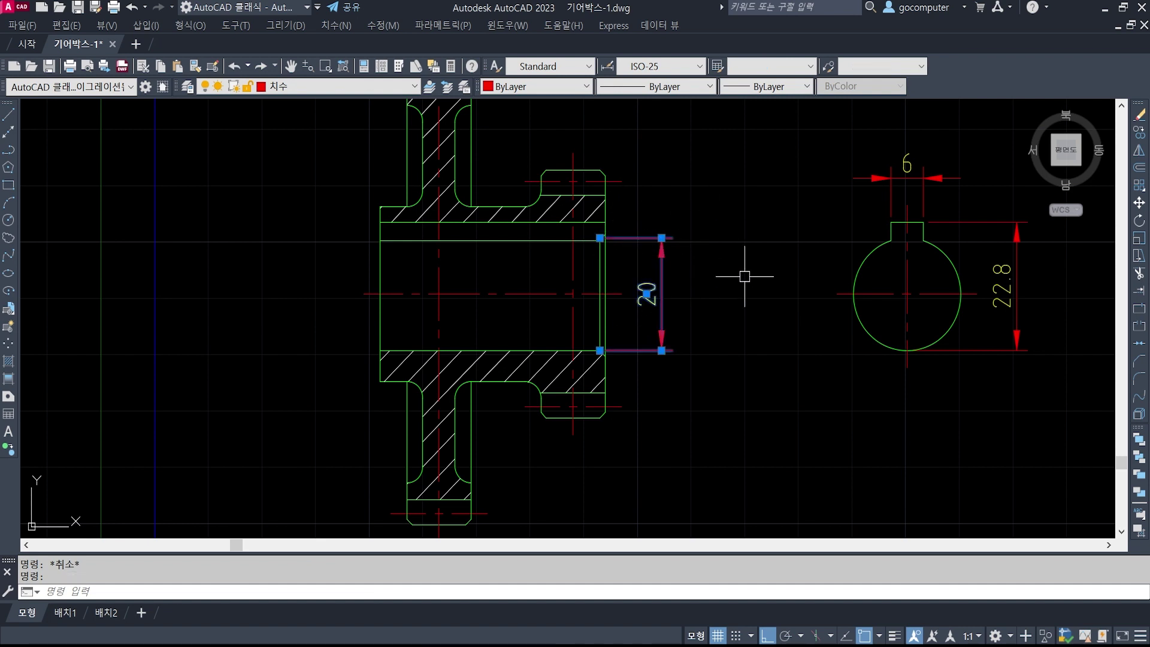
pyautogui.hotkey('ctrl', '1')
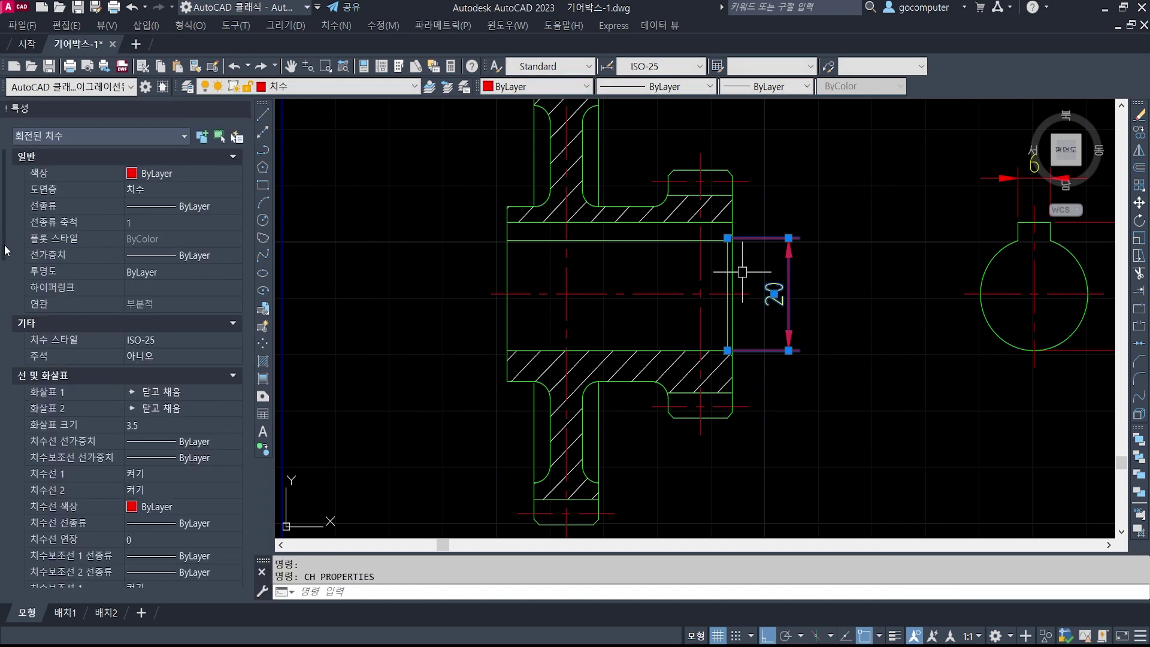
pyautogui.moveTo(6, 250); pyautogui.dragTo(8, 295)
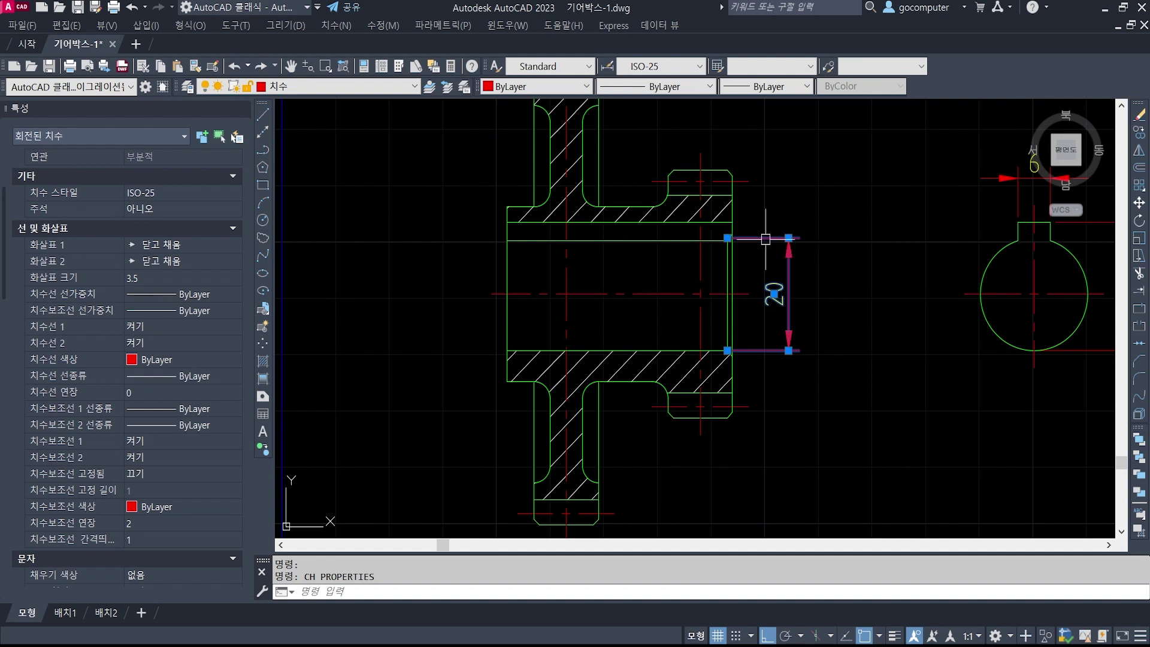
pyautogui.click(155, 262)
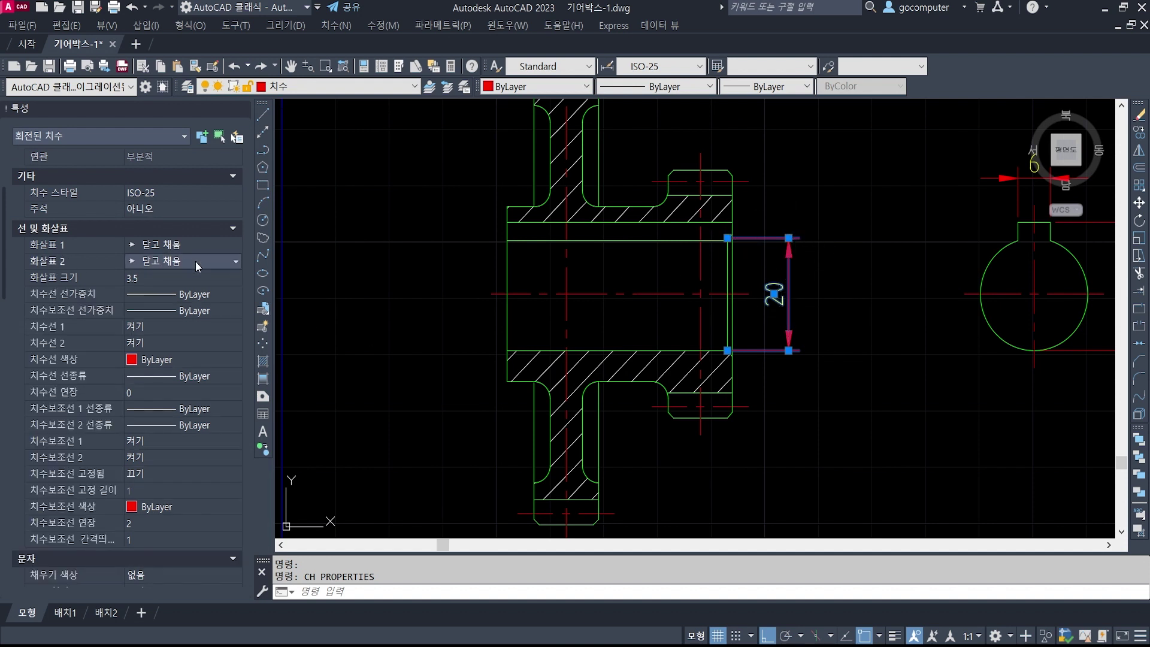
pyautogui.click(197, 261)
pyautogui.moveTo(236, 303); pyautogui.dragTo(235, 374)
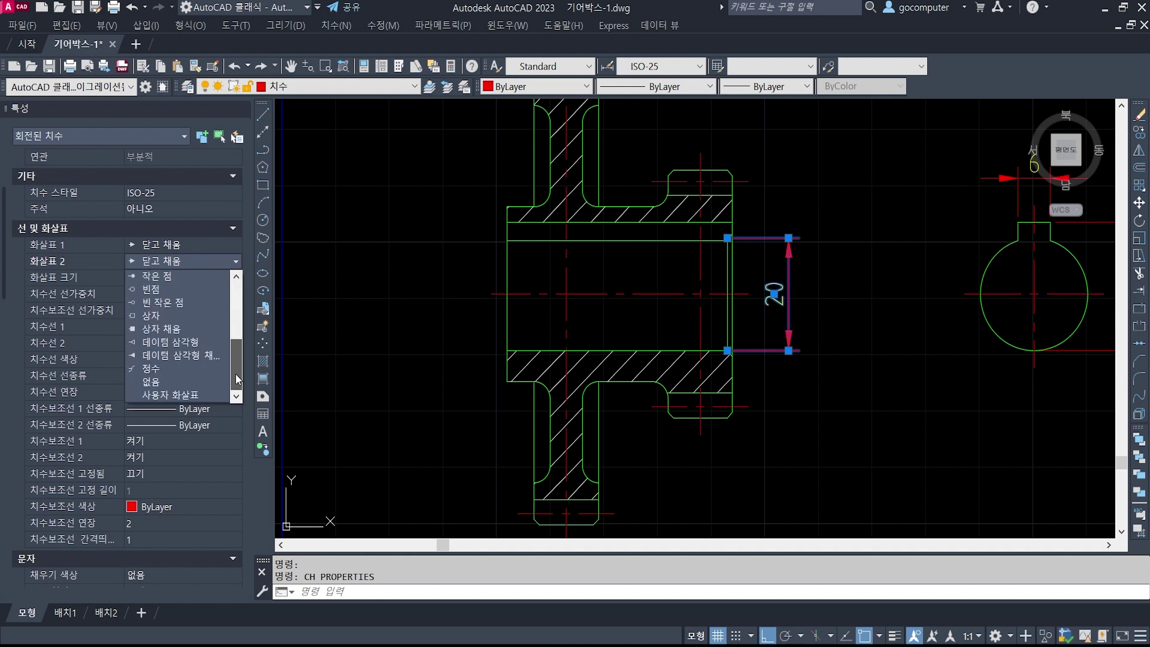
pyautogui.click(171, 386)
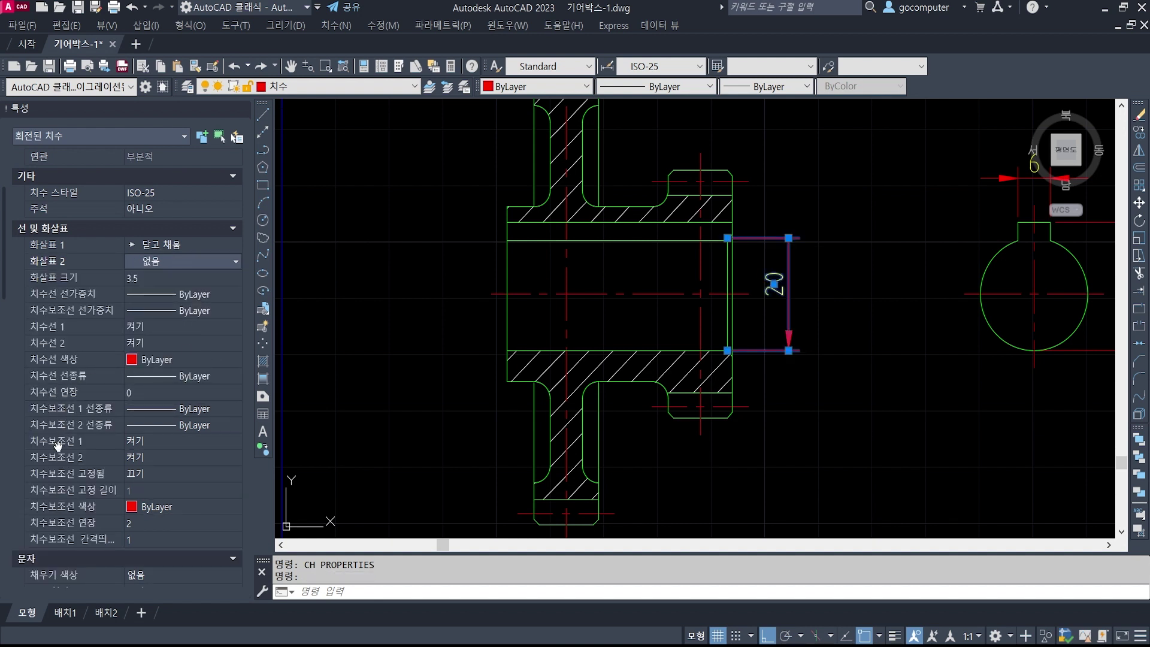
# - Turn off the second extension line (치수보조선 2) of the 20 mm bore dimension and close its properties
pyautogui.click(149, 461)
pyautogui.click(172, 459)
pyautogui.click(159, 469)
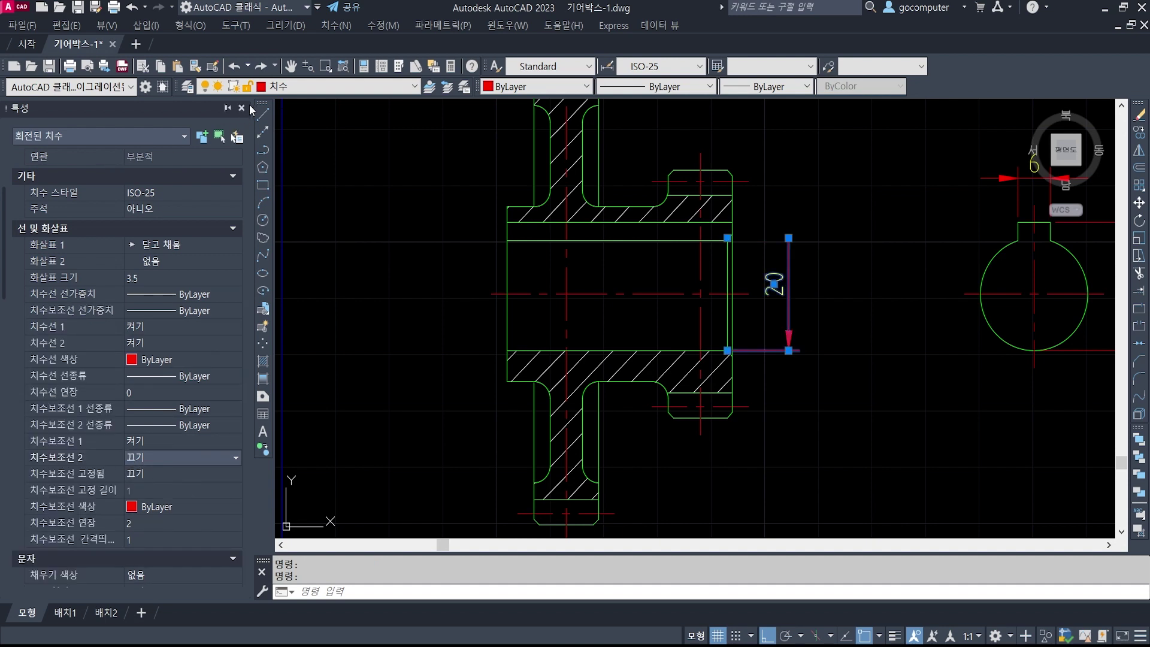
pyautogui.click(243, 108)
pyautogui.press('Escape')
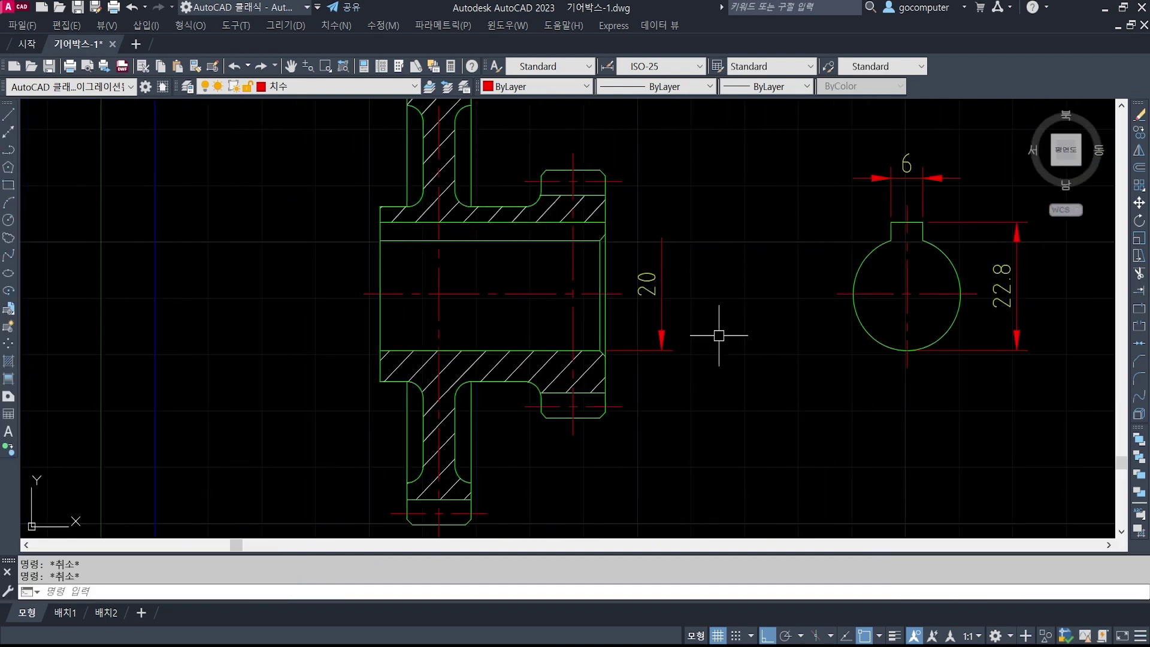
pyautogui.write('ed')
pyautogui.press('Return')
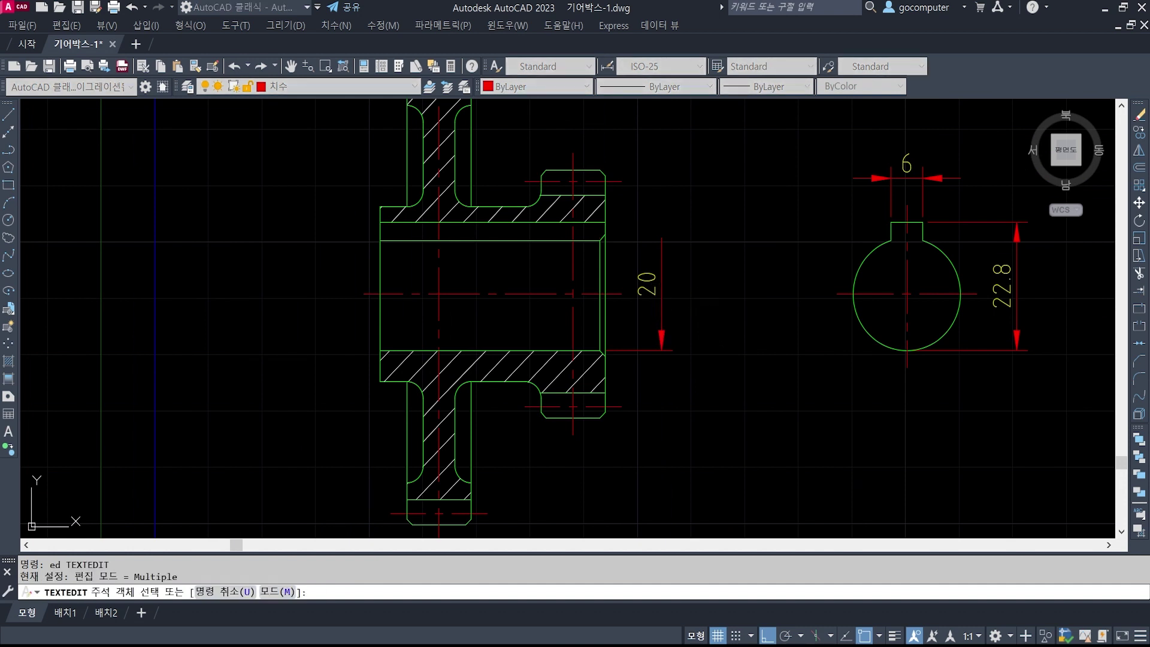
pyautogui.press('Escape')
pyautogui.press('Escape')
# - Add a vertical linear dimension between the small gear's upper and lower pitch lines, placed outside the 20 mm bore dimension
pyautogui.click(327, 26)
pyautogui.click(346, 80)
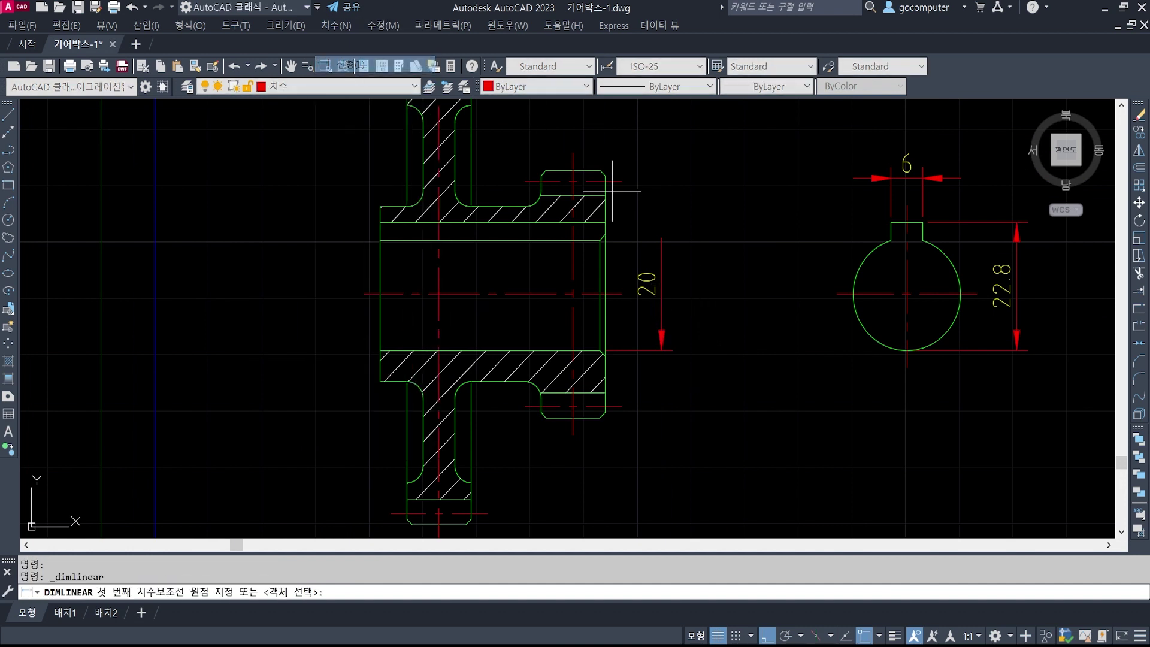
pyautogui.click(606, 413)
pyautogui.click(605, 181)
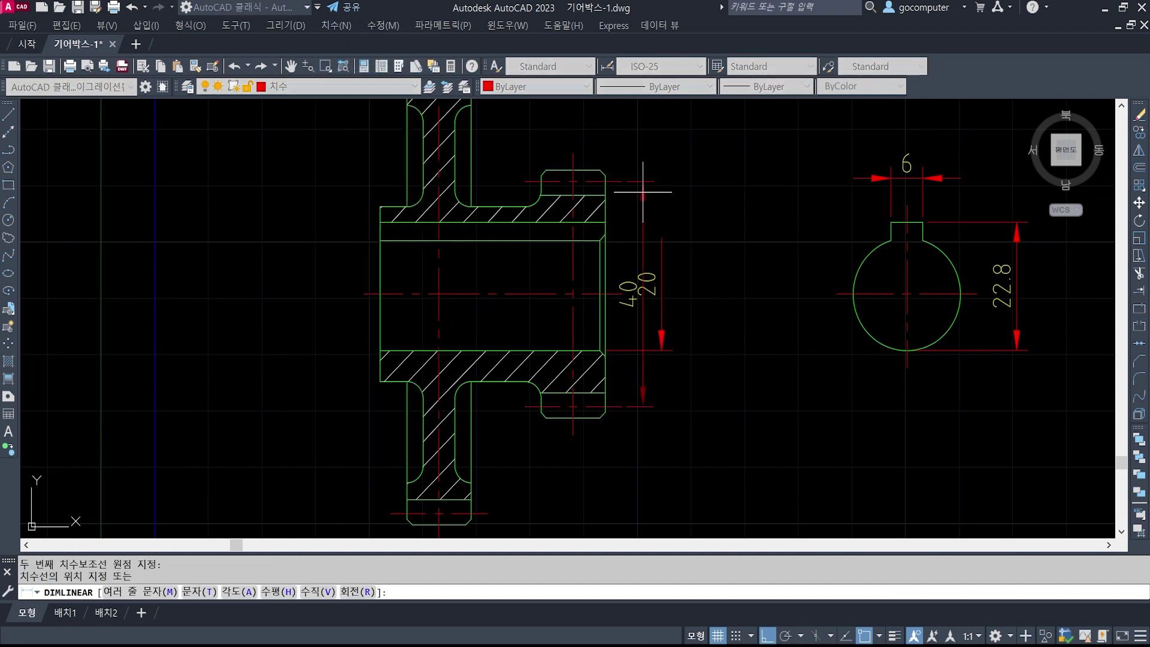
pyautogui.click(705, 214)
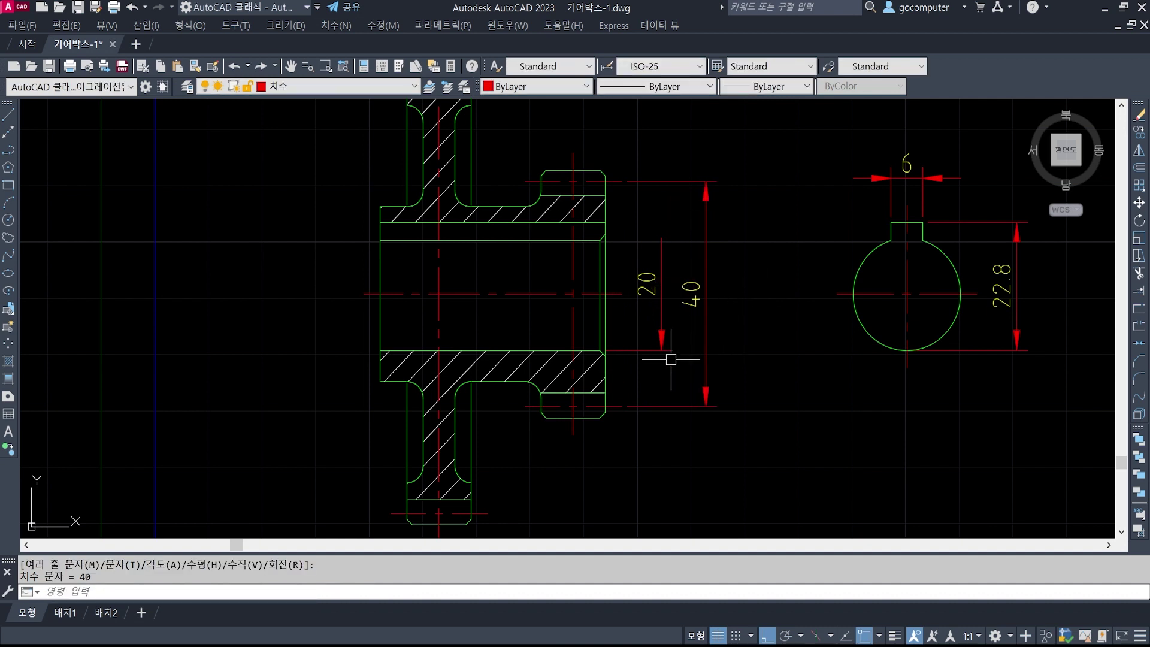
# - Dimension the small gear's outside diameter vertically, placing the dimension beyond its pitch diameter dimension
pyautogui.press('space')
pyautogui.click(599, 170)
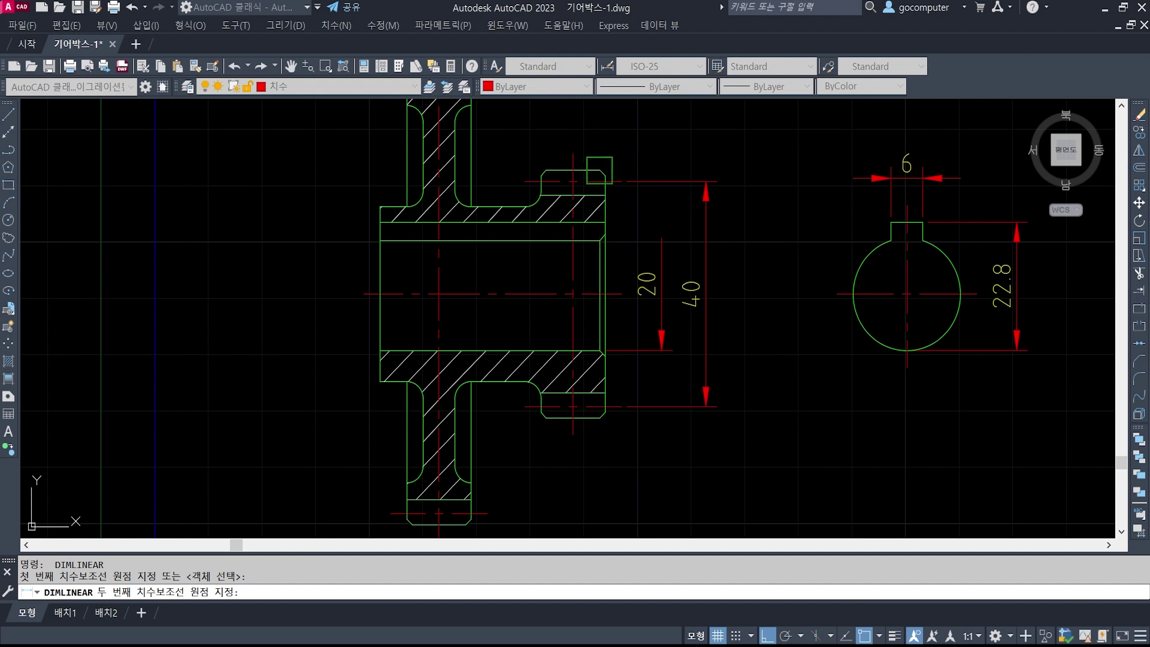
pyautogui.click(603, 418)
pyautogui.click(747, 154)
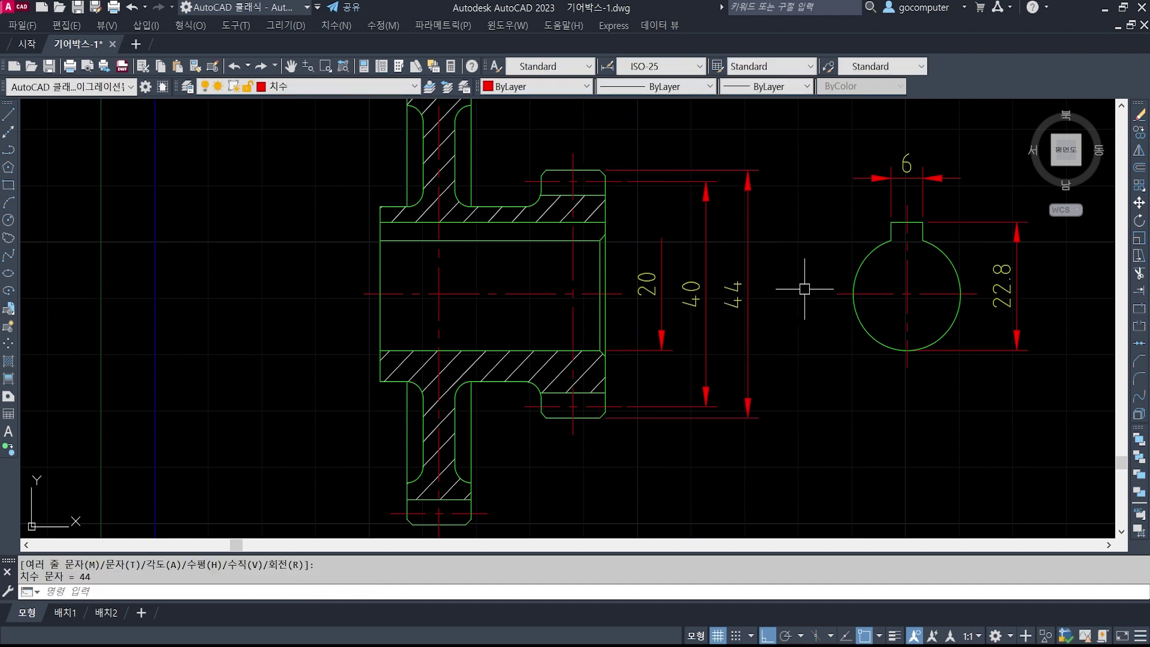
# - Add a vertical linear dimension for the hub's outer diameter beside the section's large-gear end
pyautogui.moveTo(539, 359)
pyautogui.mouseDown(button='middle')
pyautogui.moveTo(673, 363)
pyautogui.moveTo(819, 397)
pyautogui.mouseUp(button='middle')
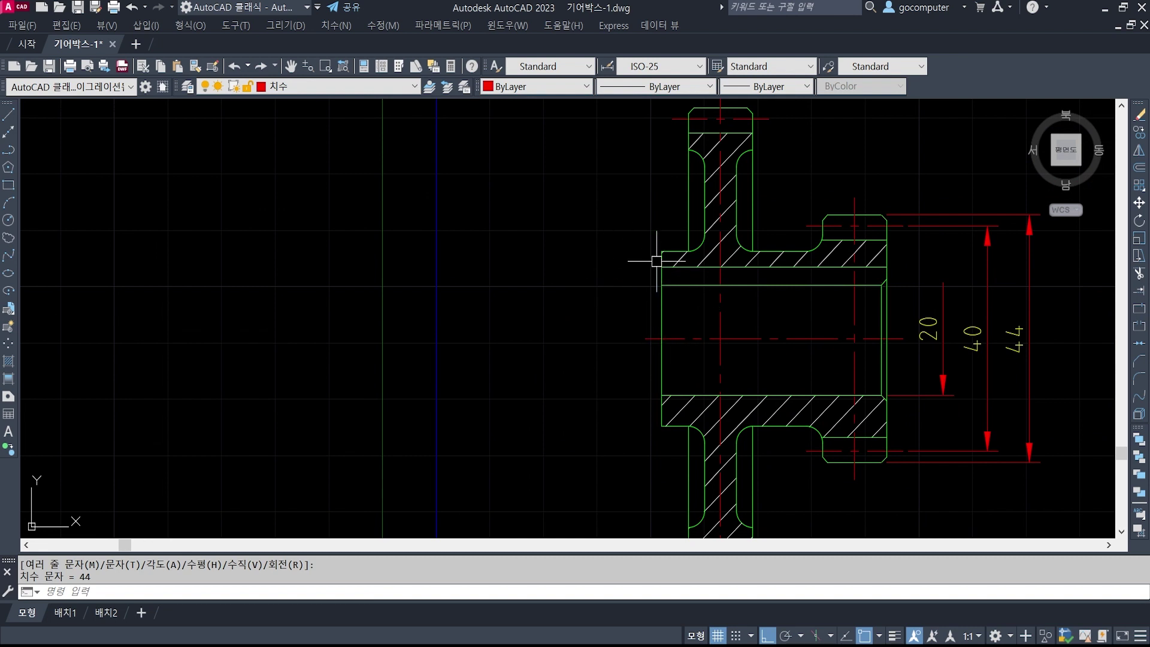
pyautogui.press('space')
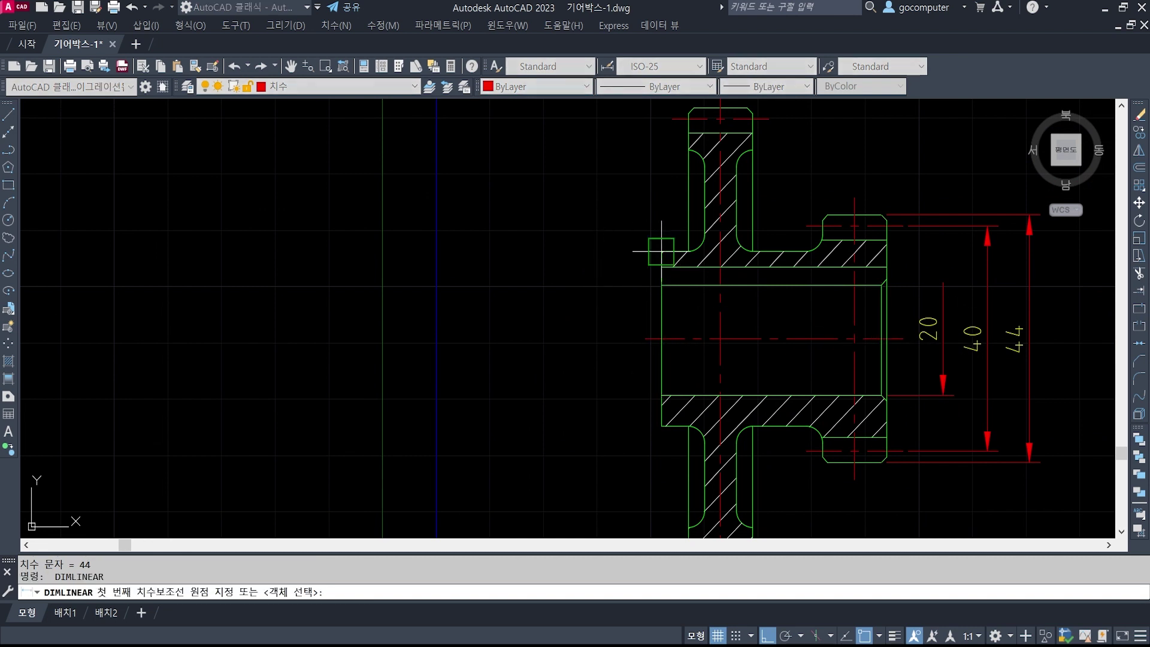
pyautogui.click(661, 425)
pyautogui.click(661, 251)
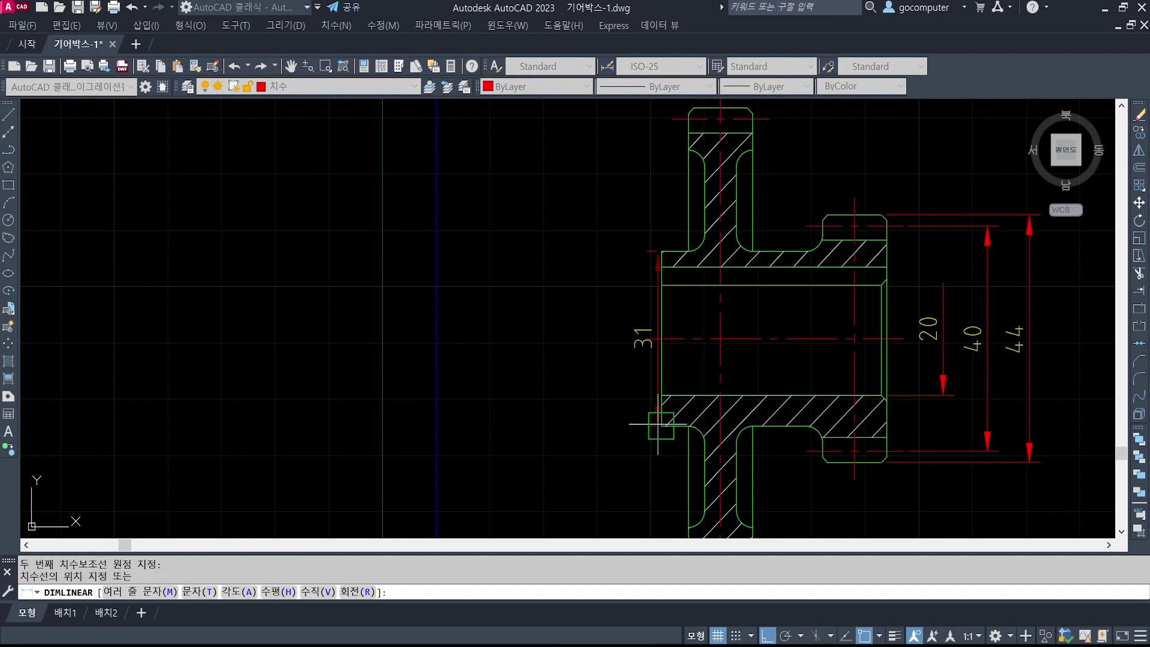
pyautogui.click(615, 420)
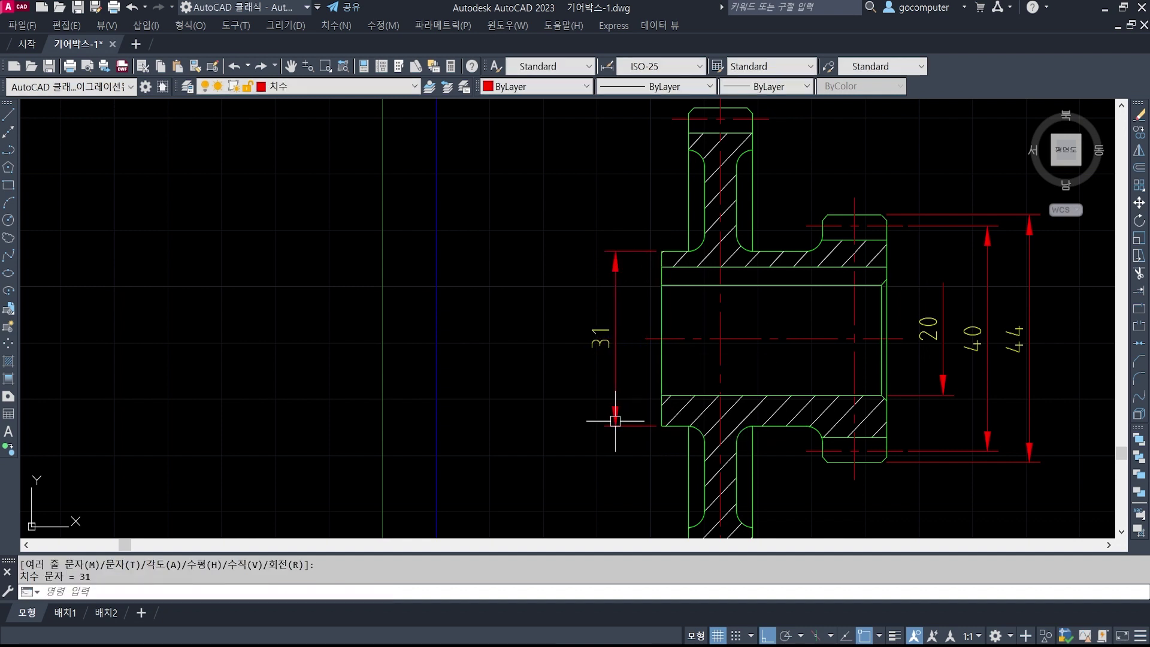
# - Add a vertical linear dimension between the large gear rim's inner edges, outside the hub diameter dimension
pyautogui.press('space')
pyautogui.click(688, 167)
pyautogui.moveTo(703, 468); pyautogui.dragTo(687, 423, button='middle')
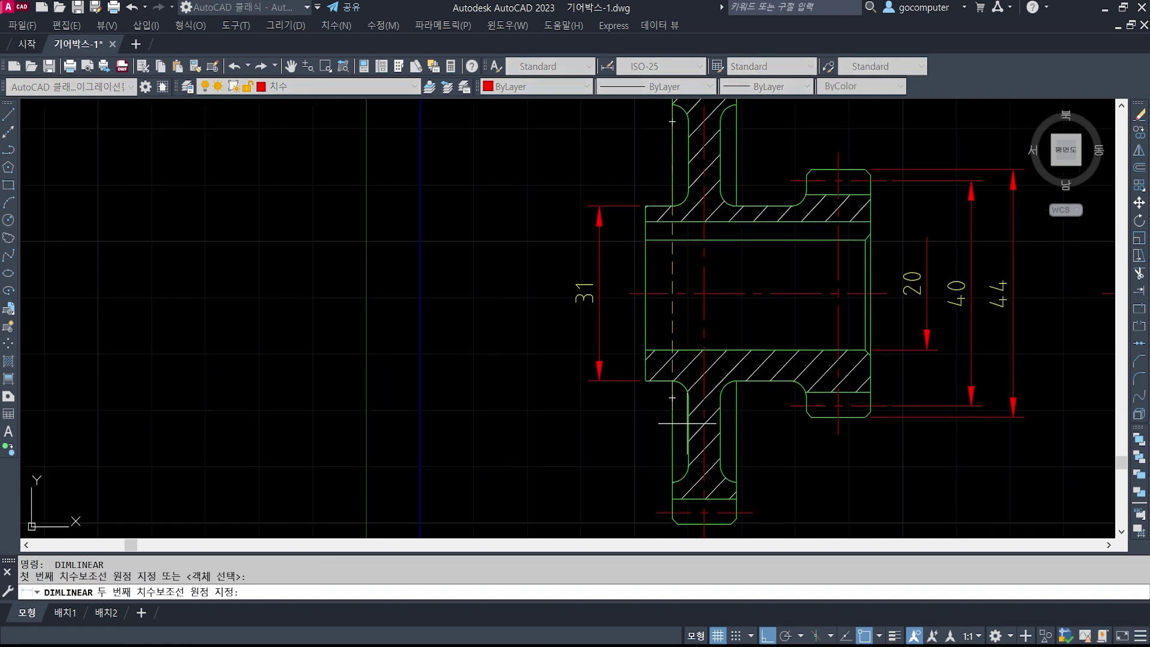
pyautogui.click(672, 465)
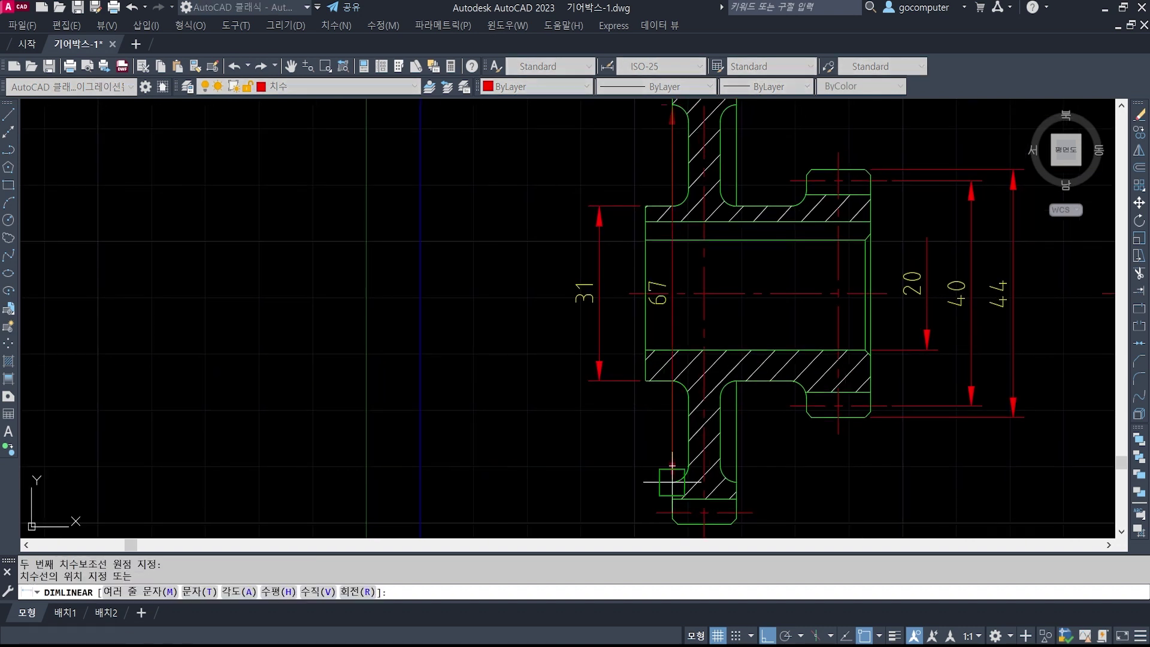
pyautogui.click(563, 461)
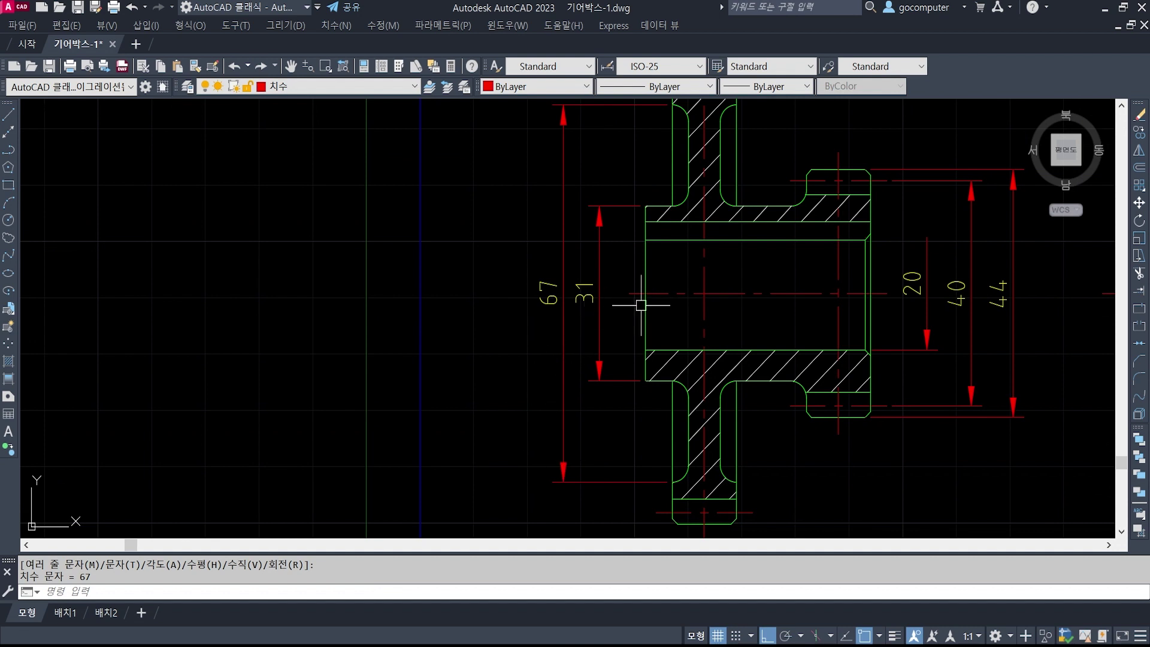
# - Dimension the large gear's pitch diameter vertically, outside the rim's inner diameter dimension
pyautogui.moveTo(633, 292); pyautogui.dragTo(634, 338, button='middle')
pyautogui.press('space')
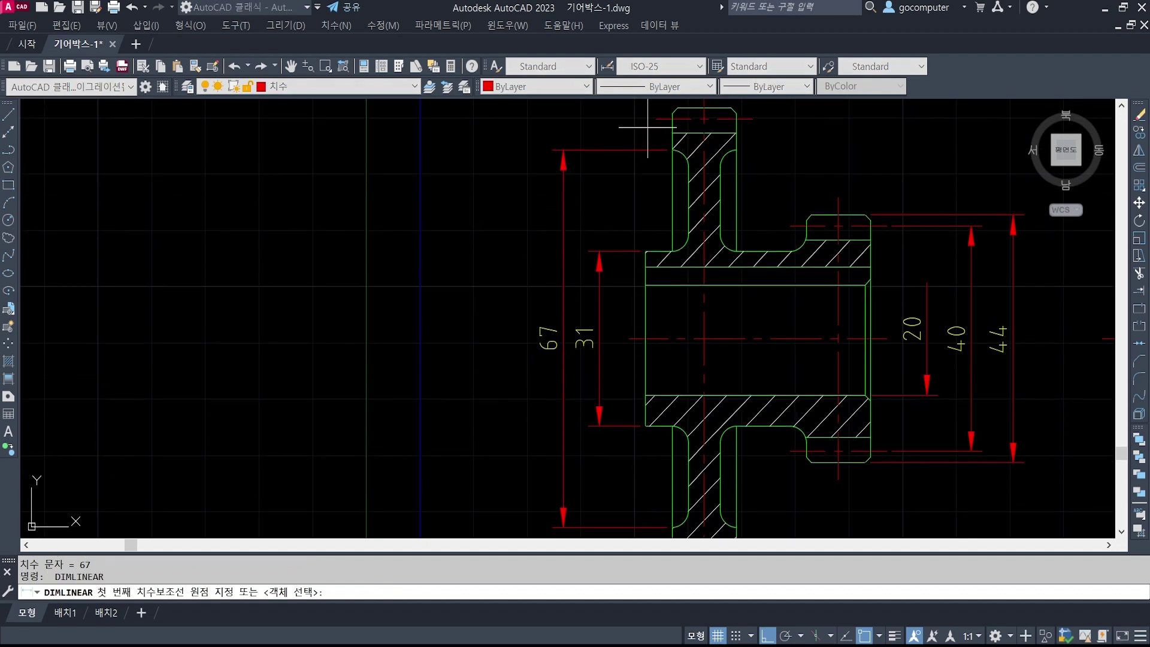
pyautogui.click(656, 120)
pyautogui.scroll(-2, 647, 286)
pyautogui.click(652, 455)
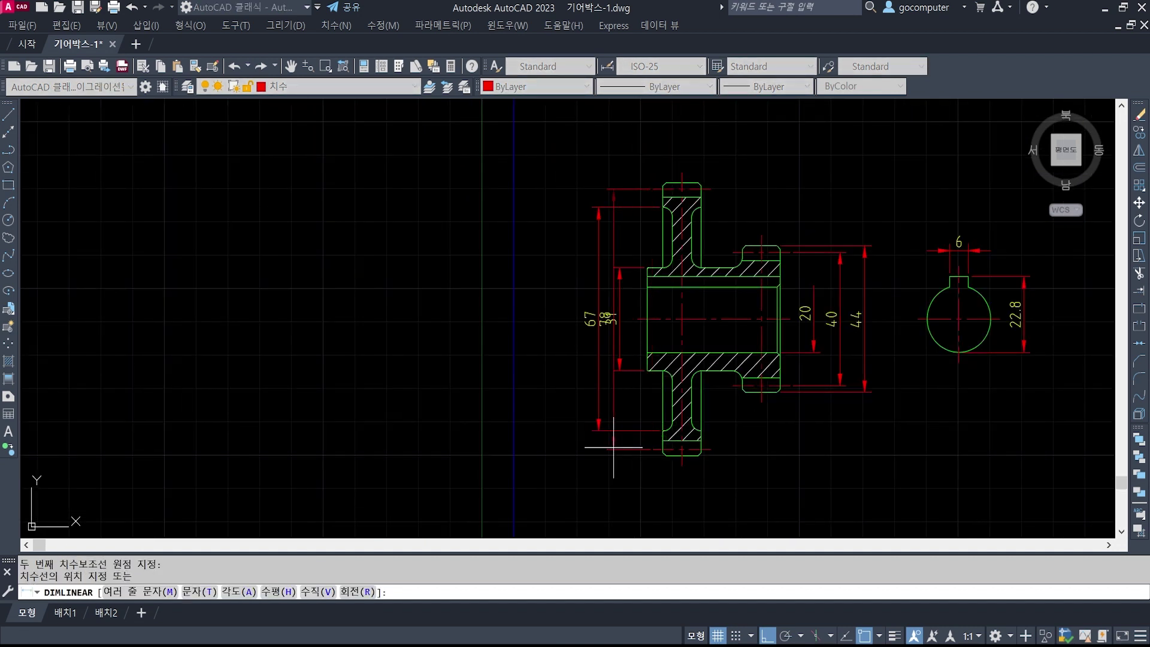
pyautogui.click(576, 453)
# - Dimension the large gear's outside diameter vertically as the outermost dimension on that side of the section
pyautogui.press('space')
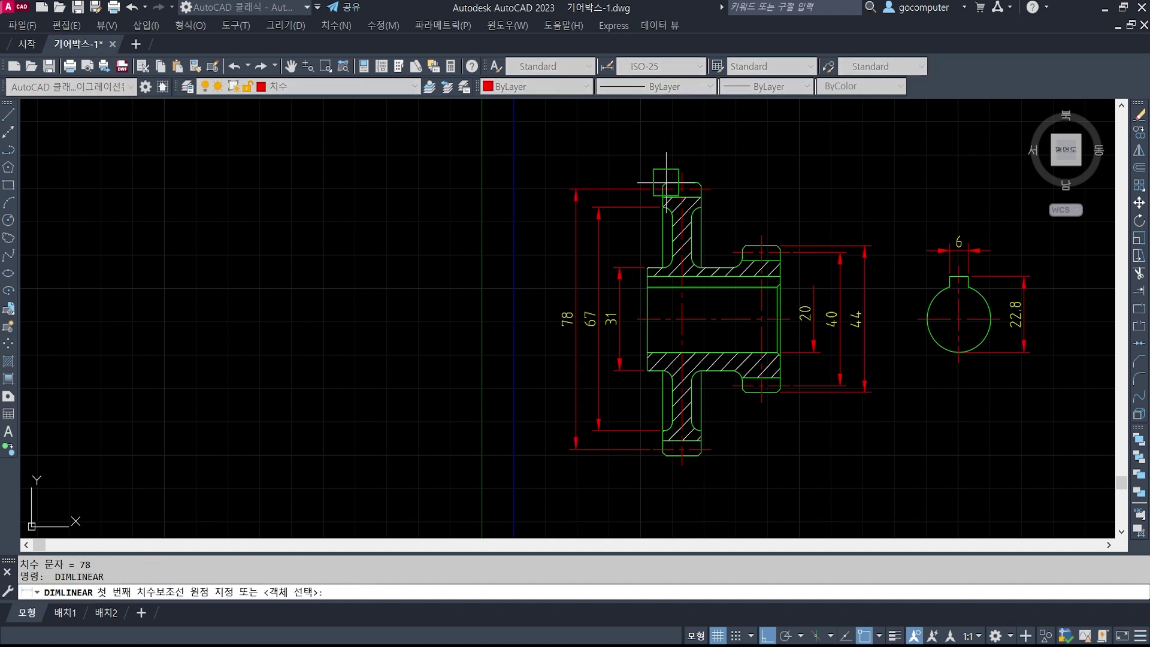
pyautogui.click(663, 182)
pyautogui.click(662, 456)
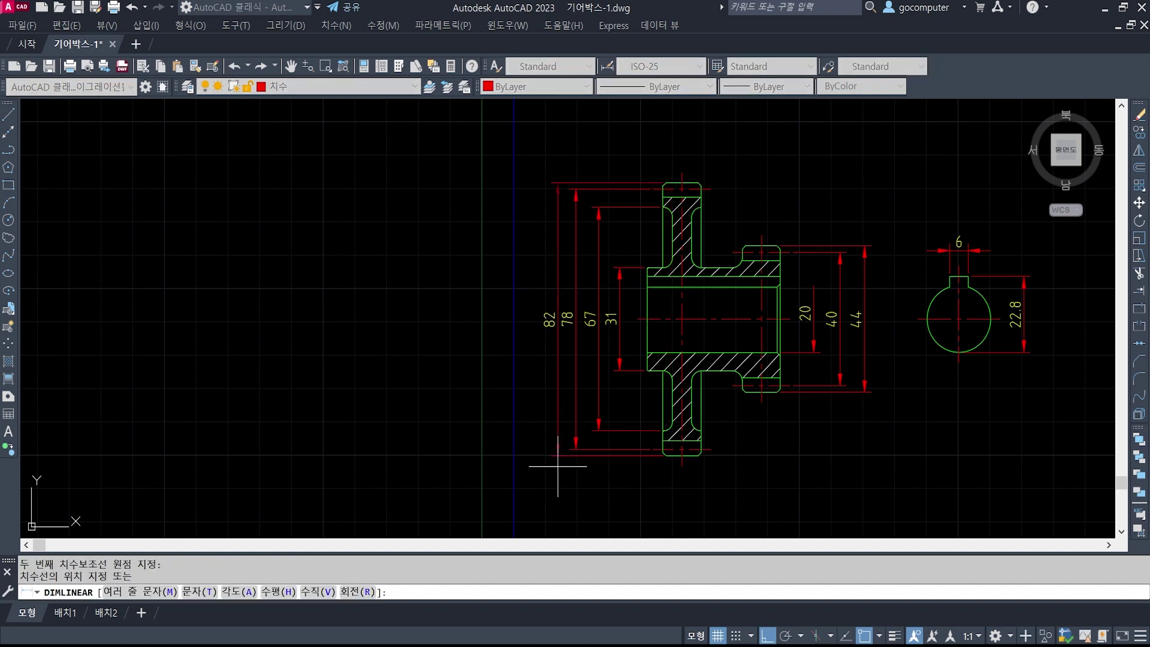
pyautogui.click(552, 469)
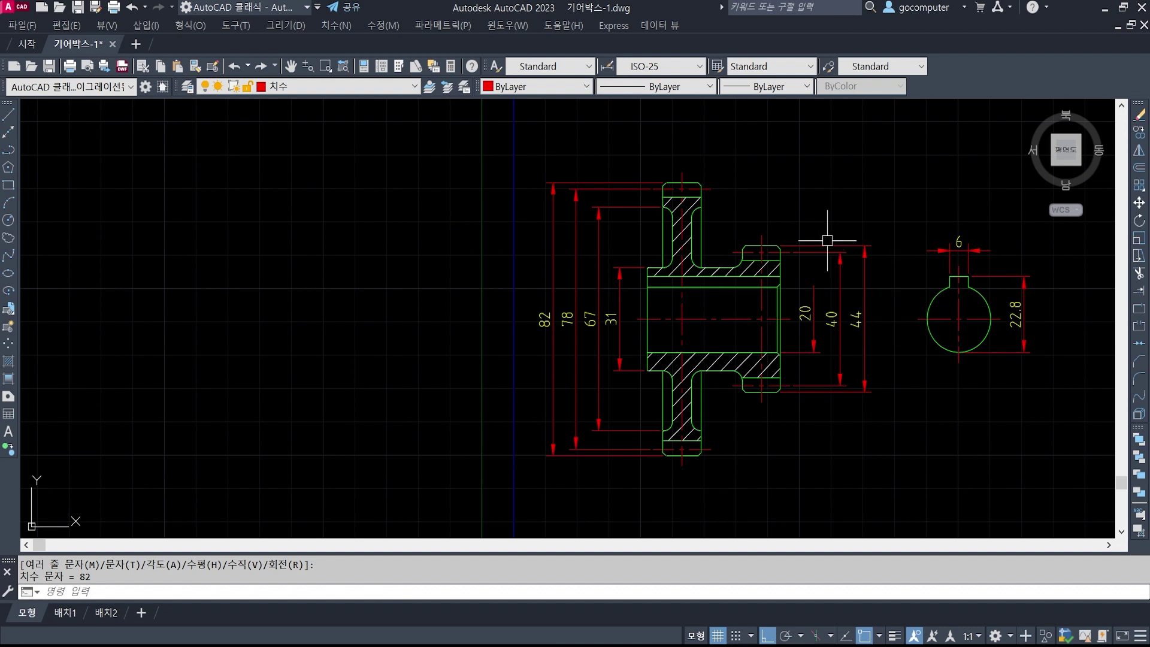
# - Add a horizontal linear dimension from the hub's end face to the large gear's adjacent side face, placed above the section
pyautogui.moveTo(820, 253); pyautogui.dragTo(798, 294, button='middle')
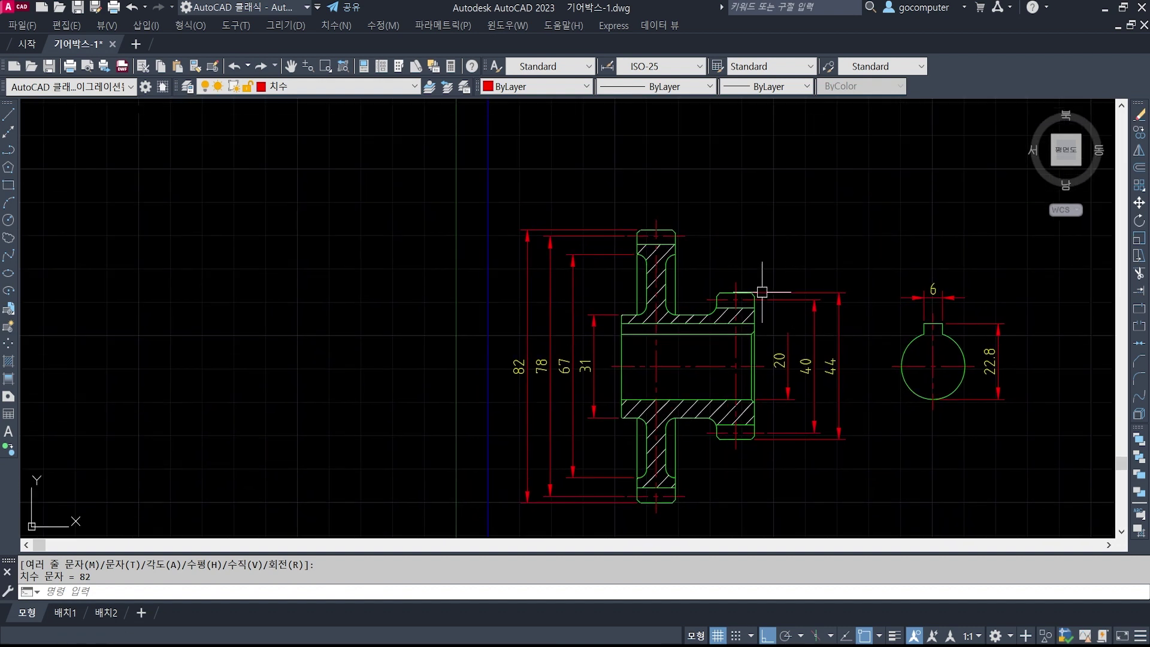
pyautogui.scroll(1, 626, 248)
pyautogui.press('Return')
pyautogui.click(610, 331)
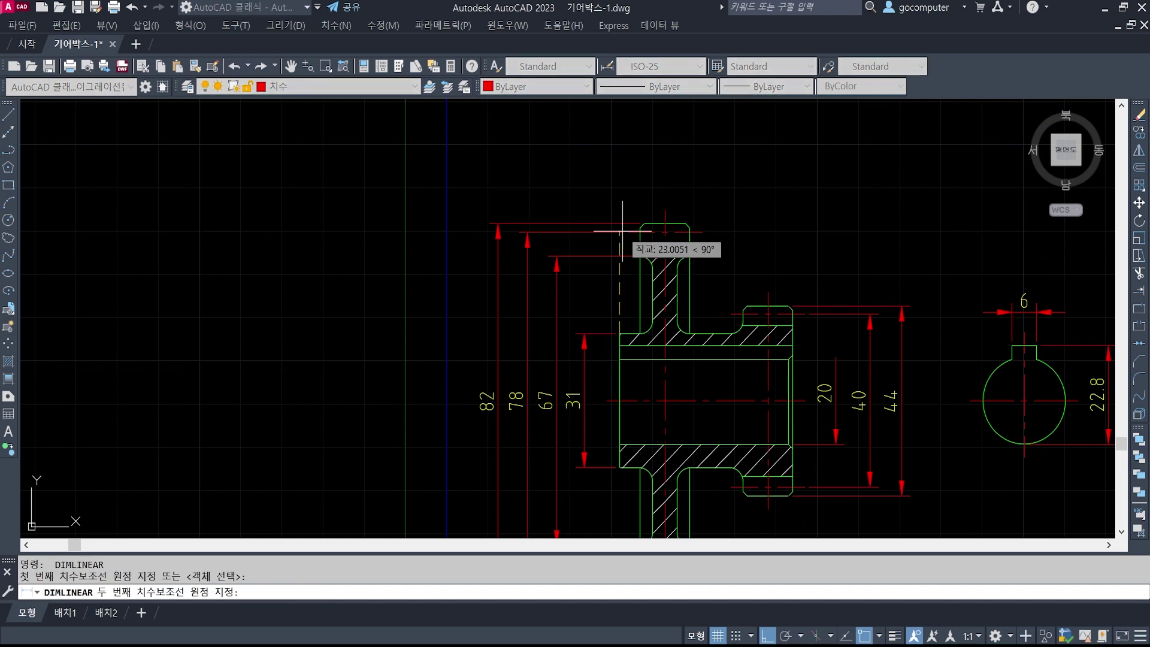
pyautogui.click(639, 228)
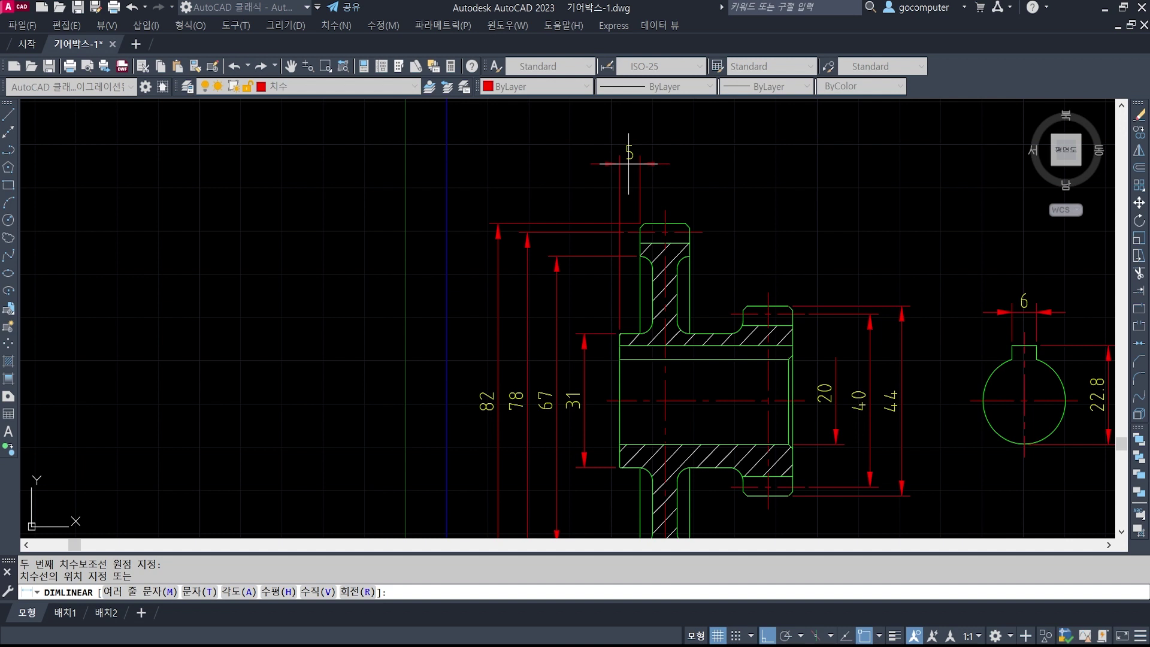
pyautogui.click(628, 154)
pyautogui.press('Return')
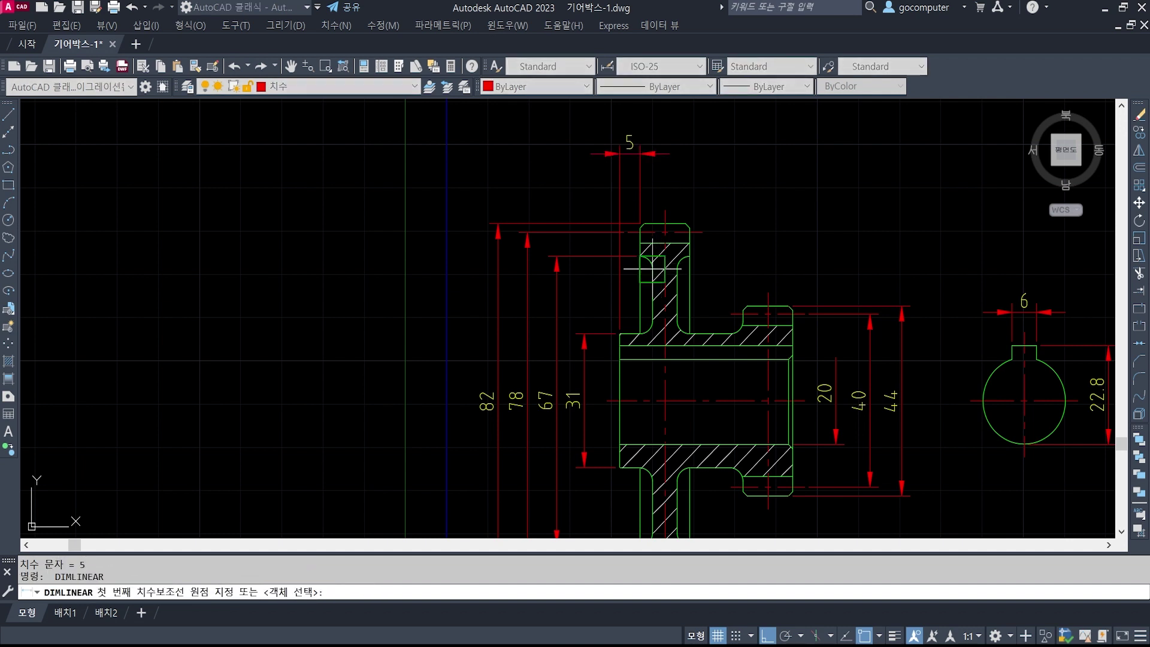
pyautogui.click(654, 267)
pyautogui.click(680, 261)
pyautogui.press('Escape')
pyautogui.scroll(3, 654, 264)
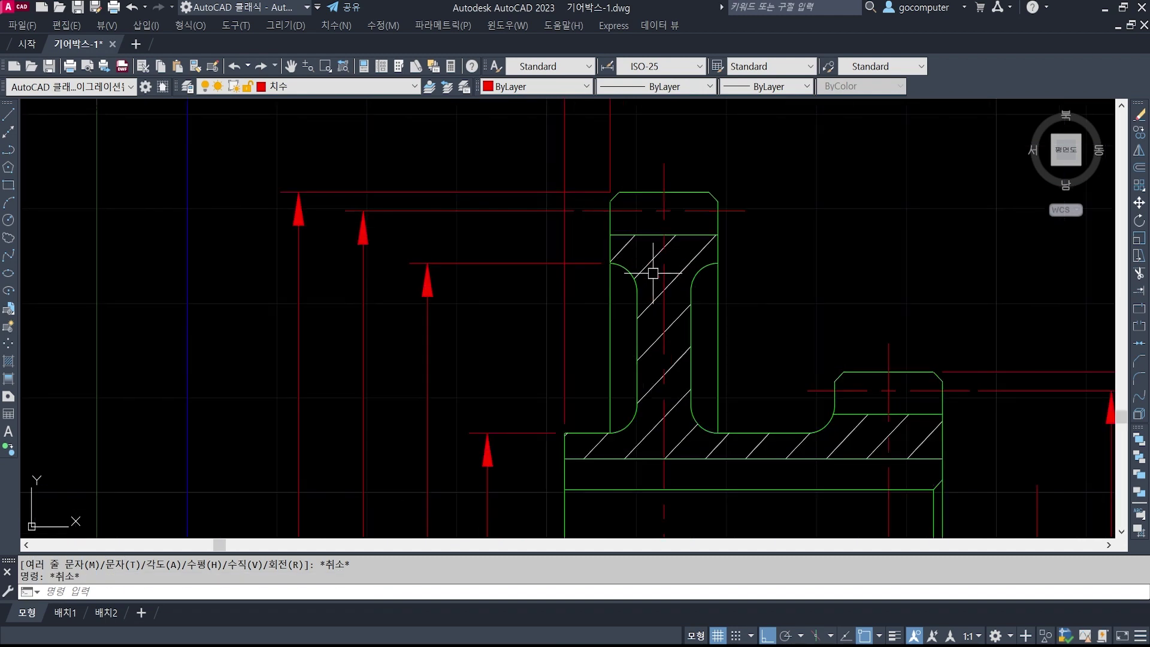
# - Add a horizontal linear dimension for the large gear's web thickness below the section
pyautogui.press('Return')
pyautogui.scroll(-3, 637, 288)
pyautogui.moveTo(681, 463); pyautogui.dragTo(675, 240, button='middle')
pyautogui.scroll(1, 668, 286)
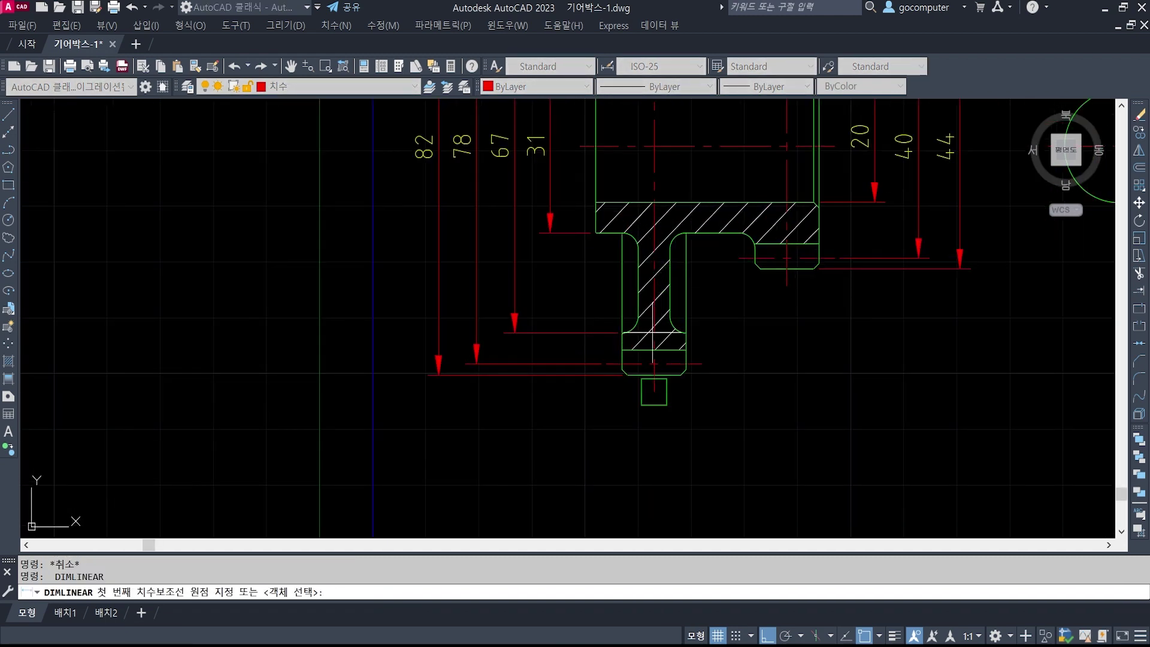
pyautogui.click(624, 319)
pyautogui.click(685, 316)
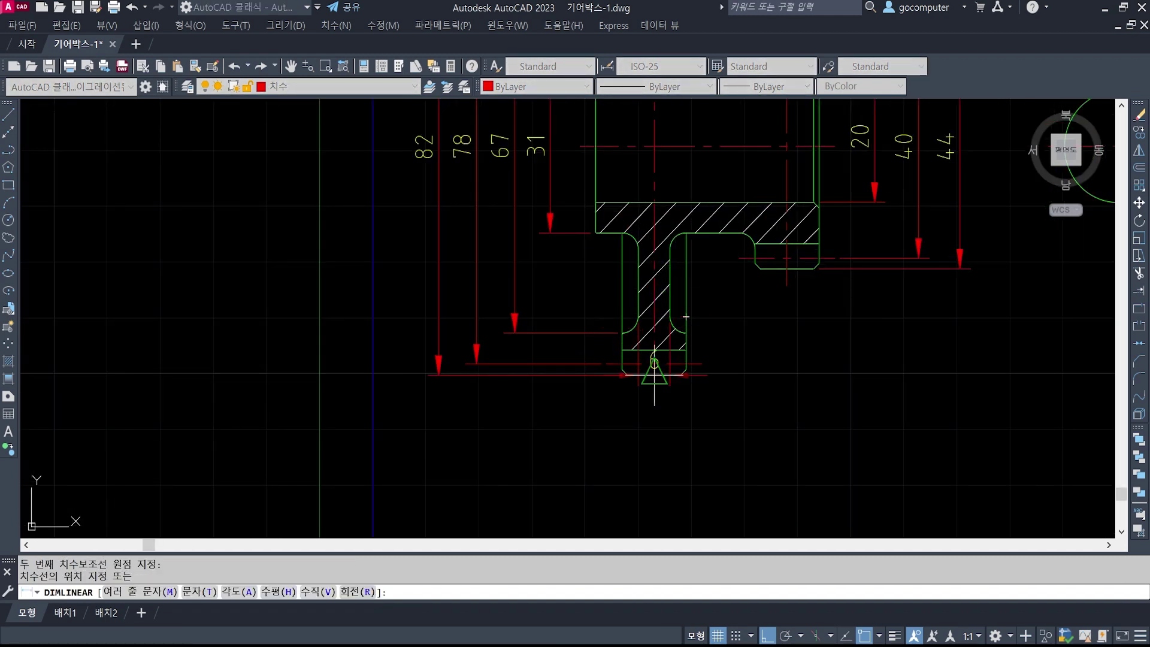
pyautogui.click(672, 427)
# - Add a horizontal linear dimension for the large gear's face width above the section, in line with the hub-end dimension
pyautogui.scroll(-2, 749, 411)
pyautogui.moveTo(715, 203); pyautogui.dragTo(708, 349, button='middle')
pyautogui.scroll(1, 672, 234)
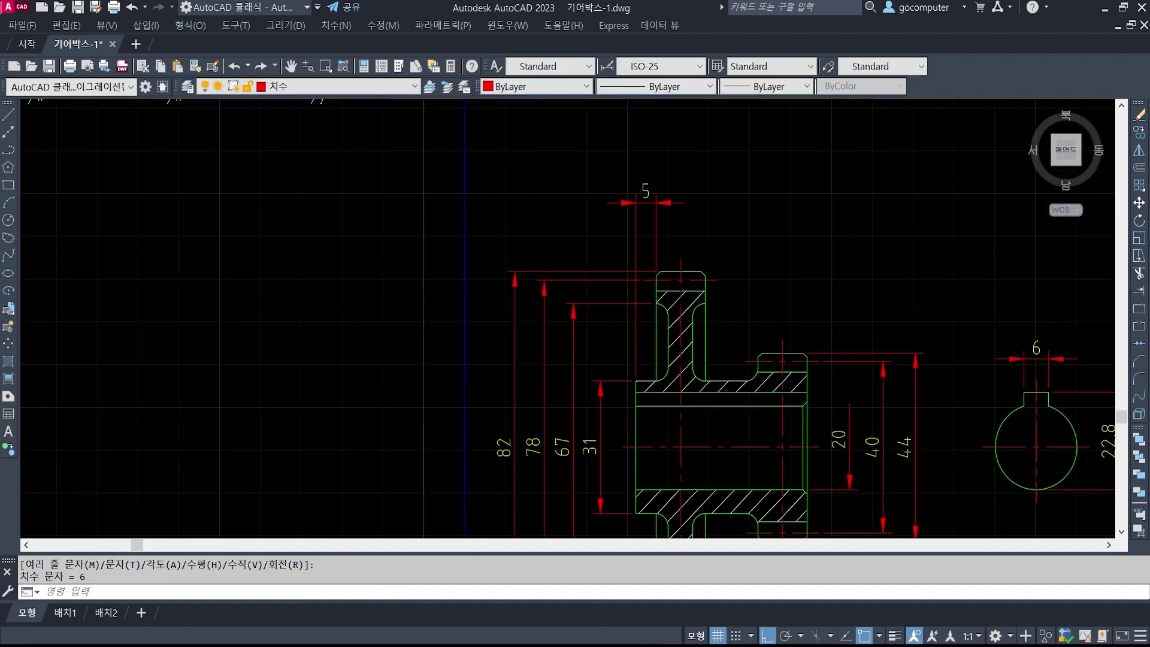
pyautogui.scroll(1, 677, 223)
pyautogui.press('Return')
pyautogui.click(658, 288)
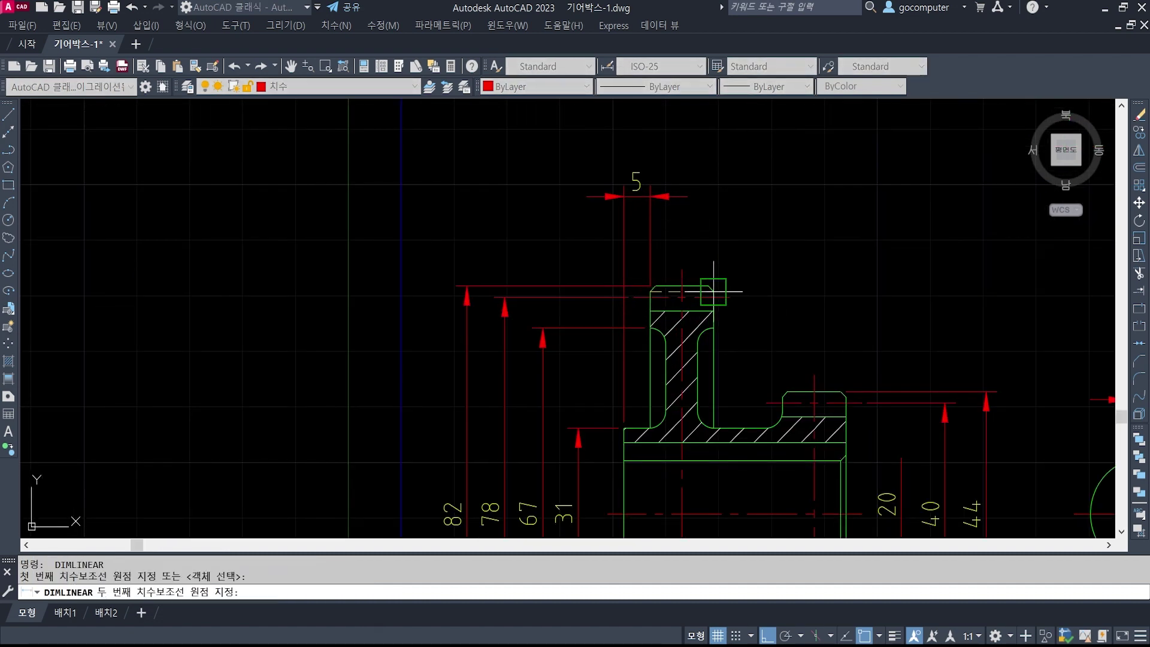
pyautogui.click(713, 291)
pyautogui.click(635, 191)
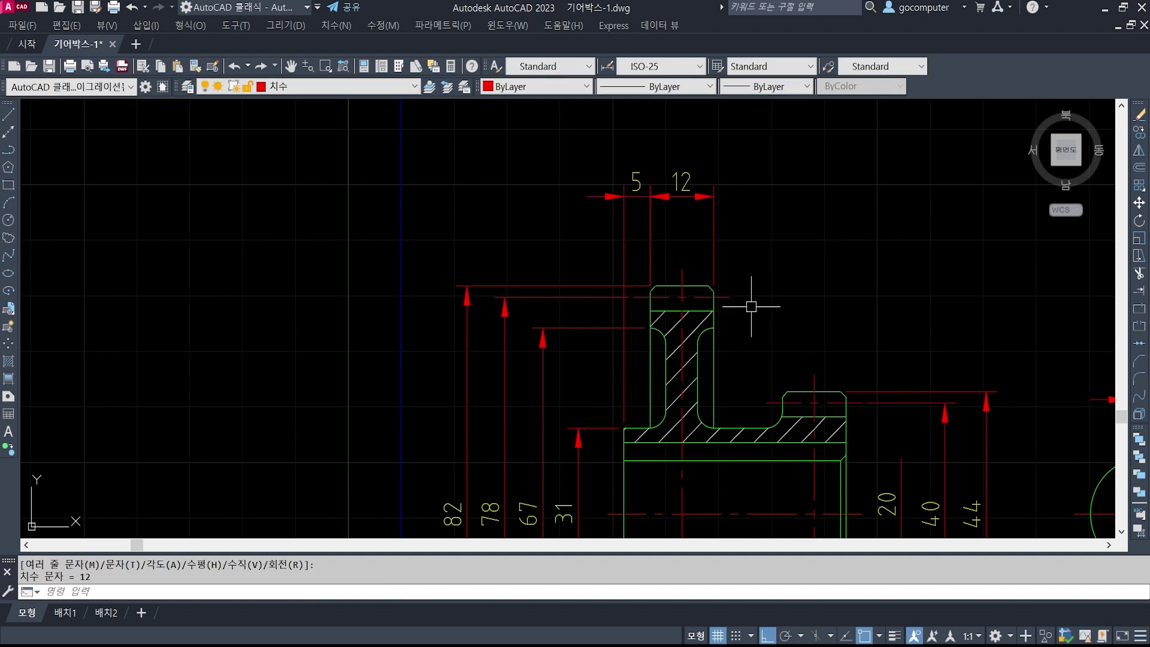
# - Add a horizontal linear dimension for the small gear's face width, level with the large gear's width dimension
pyautogui.moveTo(964, 368); pyautogui.dragTo(831, 294, button='middle')
pyautogui.press('Return')
pyautogui.click(649, 320)
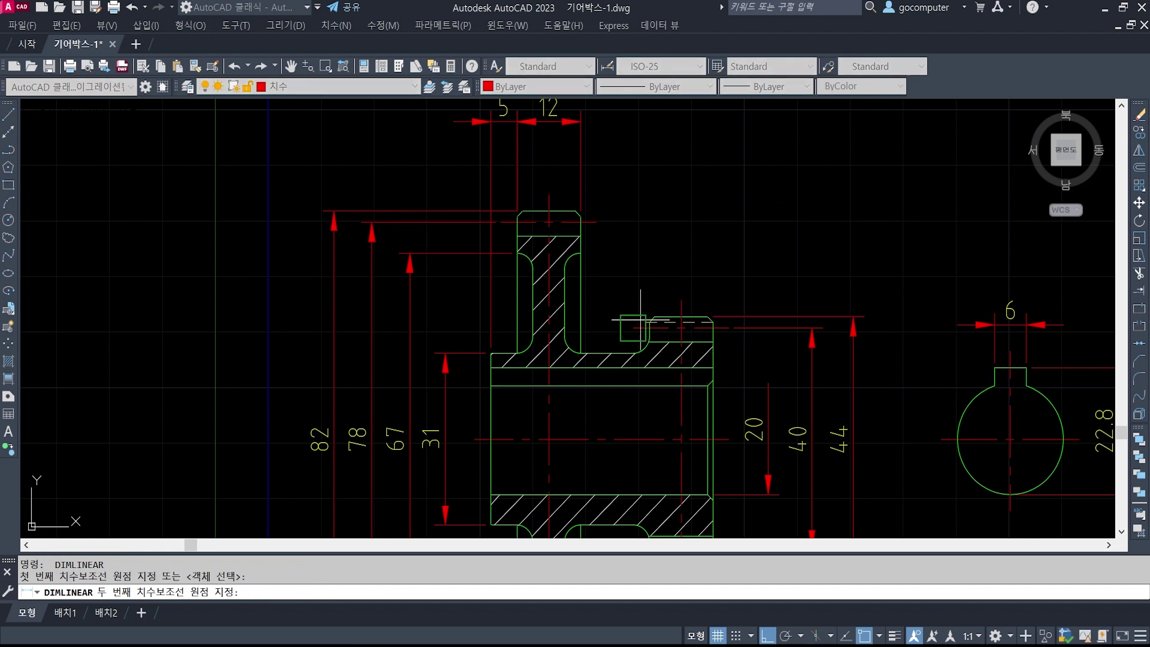
pyautogui.click(712, 321)
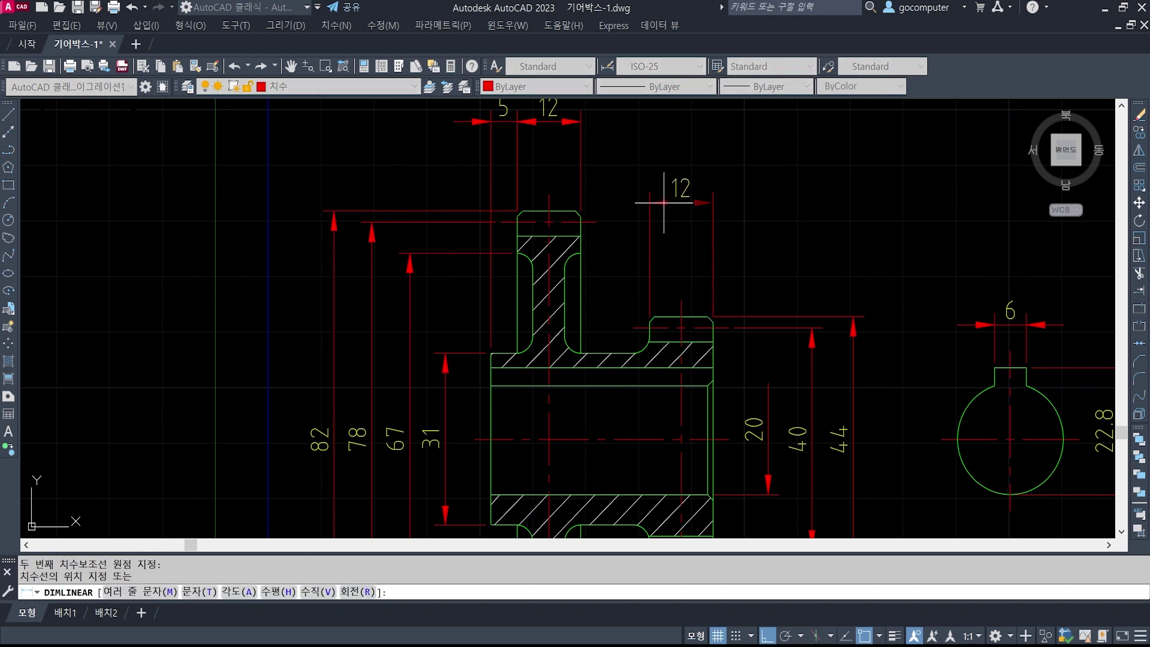
pyautogui.moveTo(661, 197); pyautogui.dragTo(684, 239, button='middle')
pyautogui.click(642, 163)
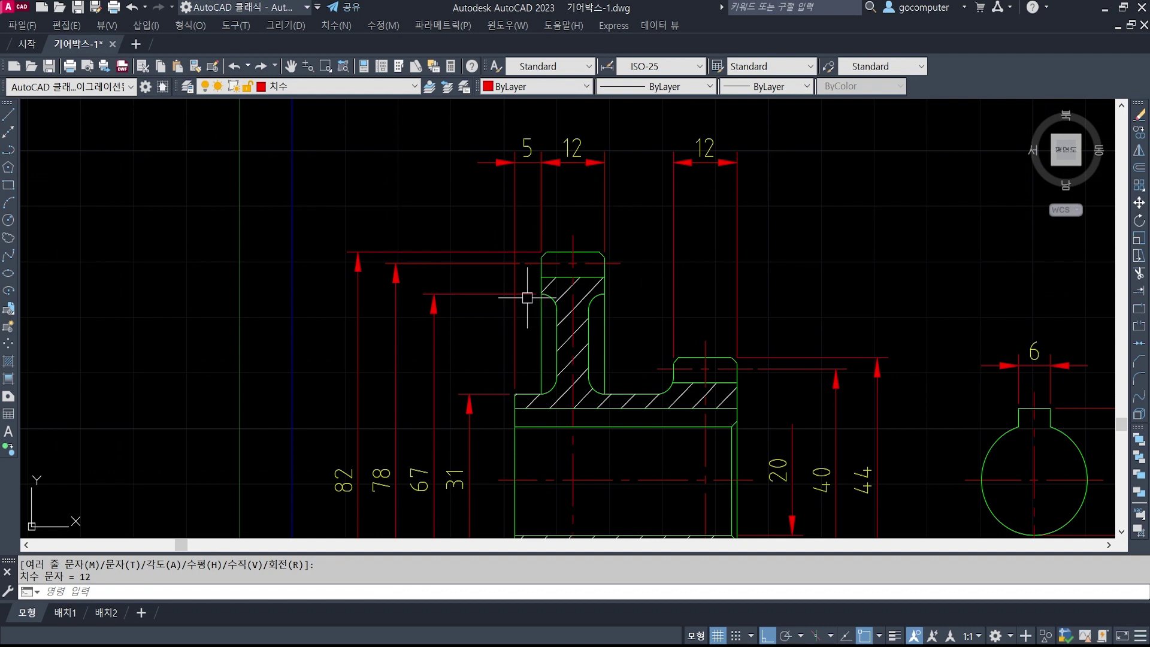
# - Dimension the gear's overall hub length horizontally, above the row of face width dimensions
pyautogui.press('Return')
pyautogui.click(515, 394)
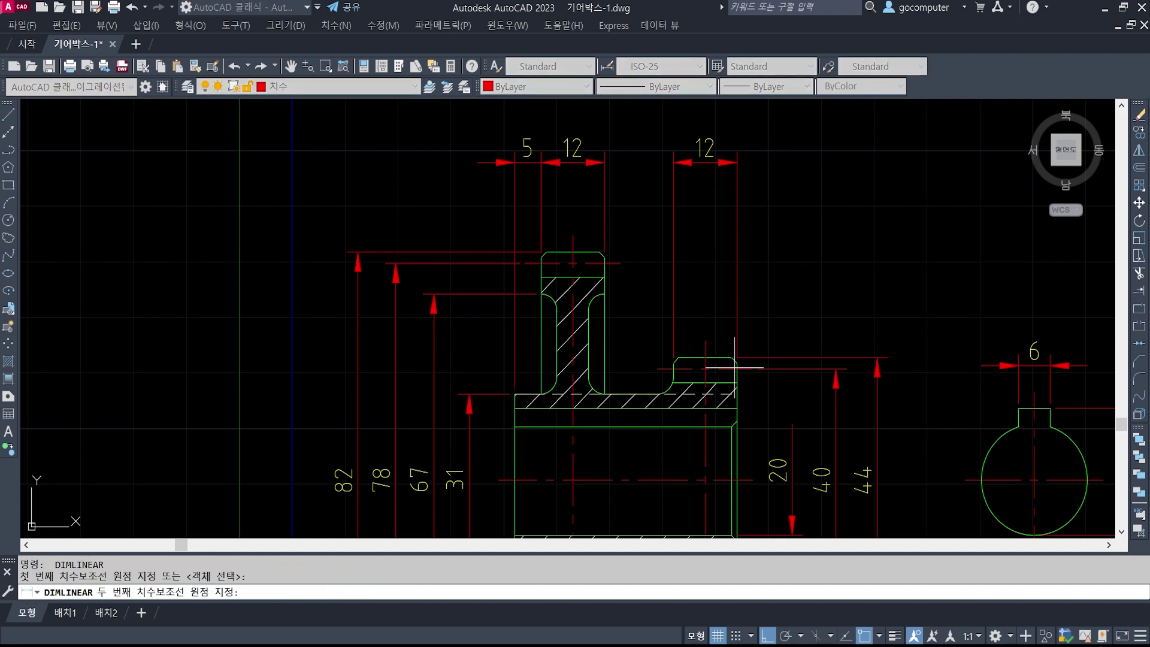
pyautogui.click(736, 358)
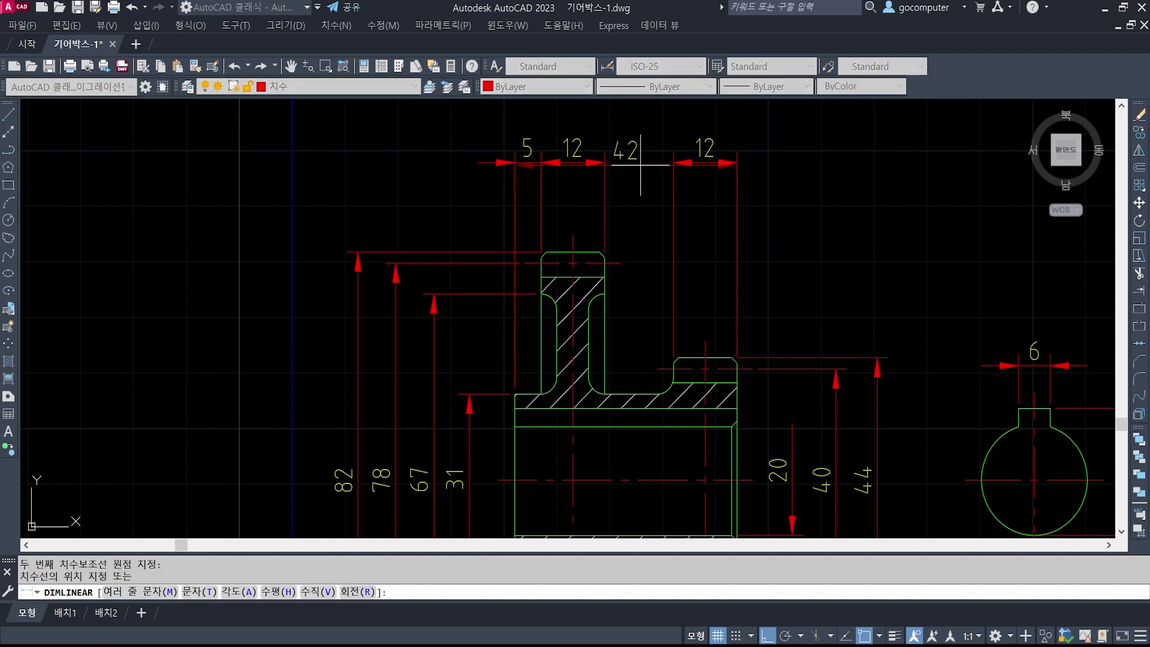
pyautogui.click(642, 114)
pyautogui.scroll(-2, 697, 282)
pyautogui.moveTo(641, 403); pyautogui.dragTo(683, 388, button='middle')
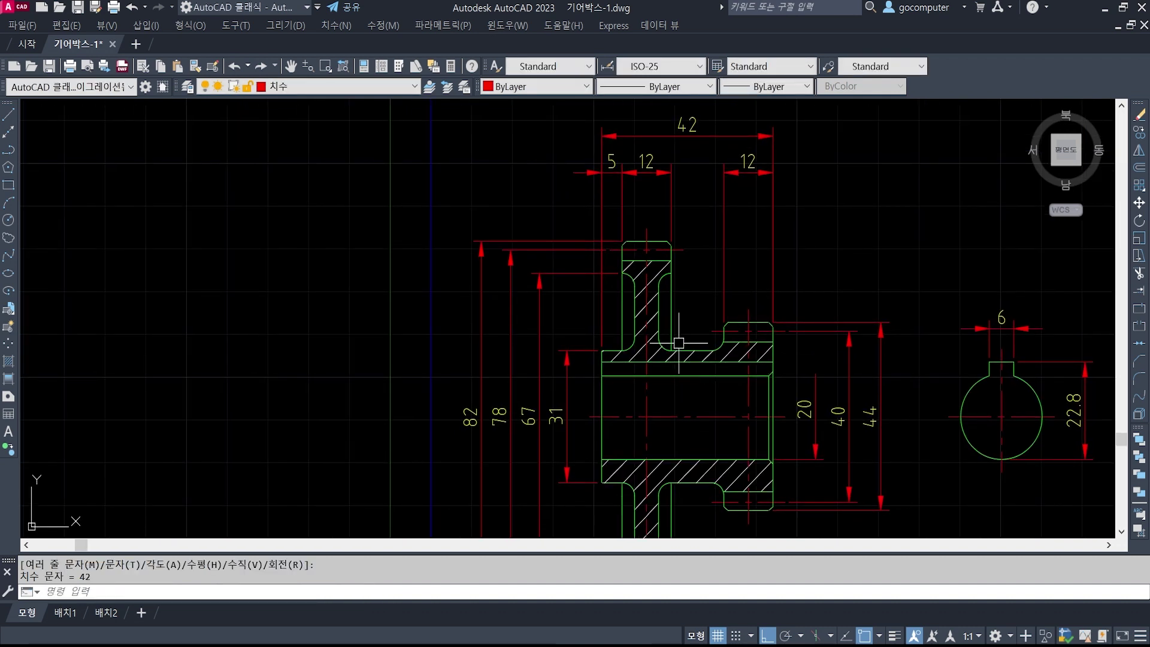
# - Edit the large gear's outside diameter dimension text to add a diameter symbol (⌀) prefix
pyautogui.scroll(-2, 703, 379)
pyautogui.moveTo(715, 433); pyautogui.dragTo(663, 352, button='middle')
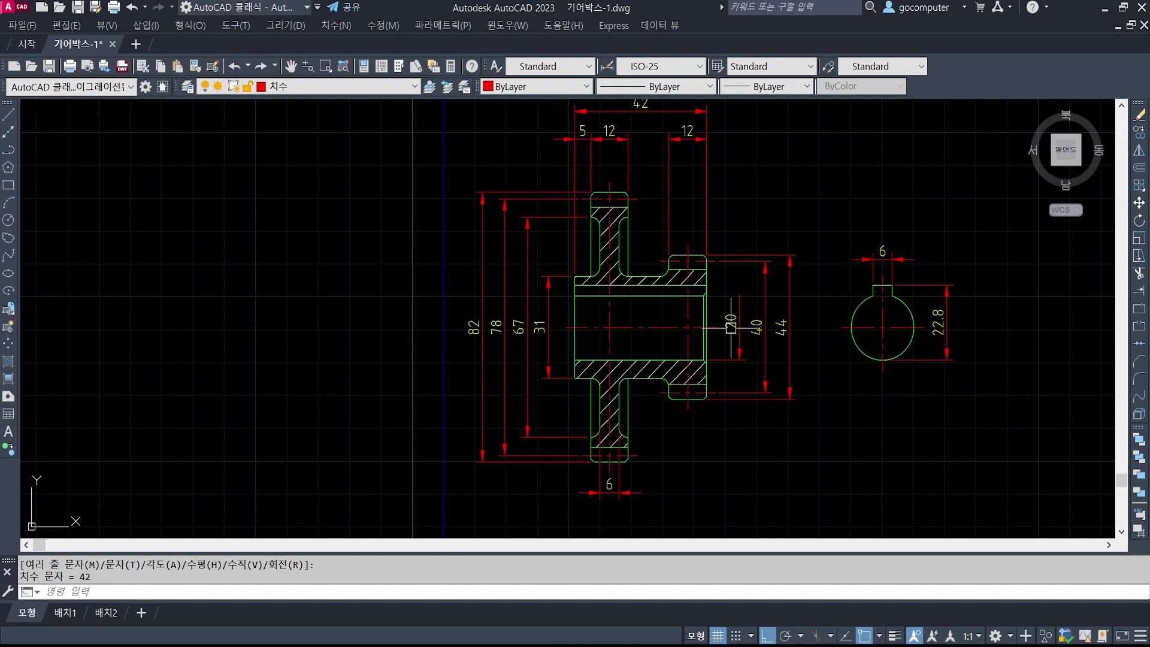
pyautogui.moveTo(649, 254); pyautogui.dragTo(648, 269, button='middle')
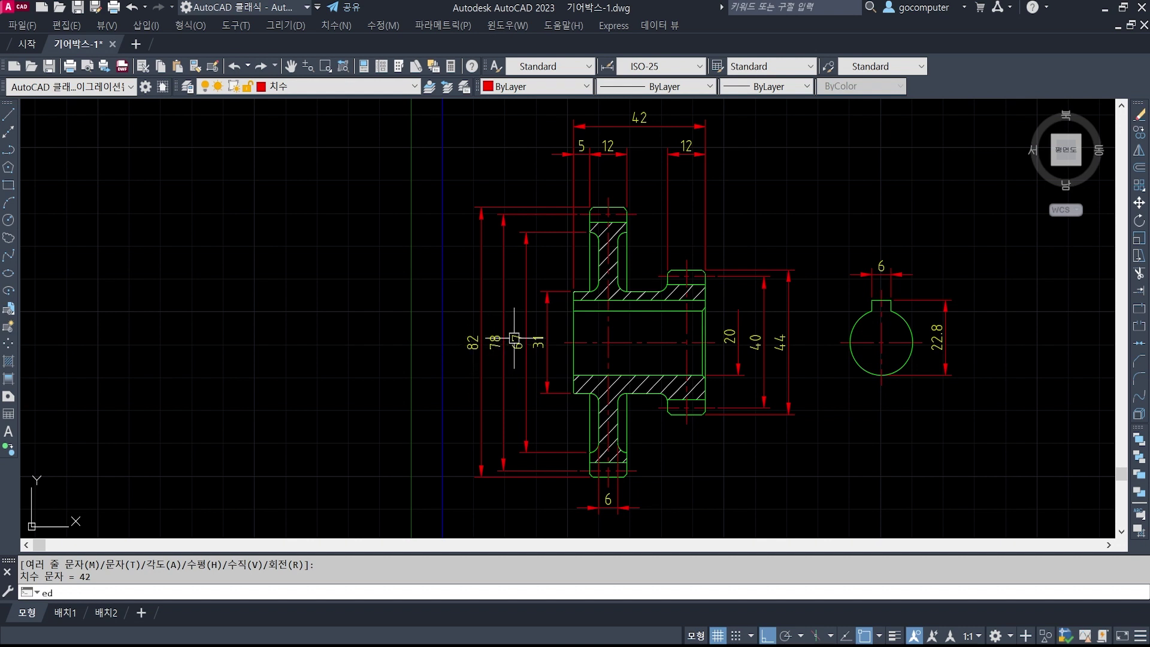
pyautogui.press('Return')
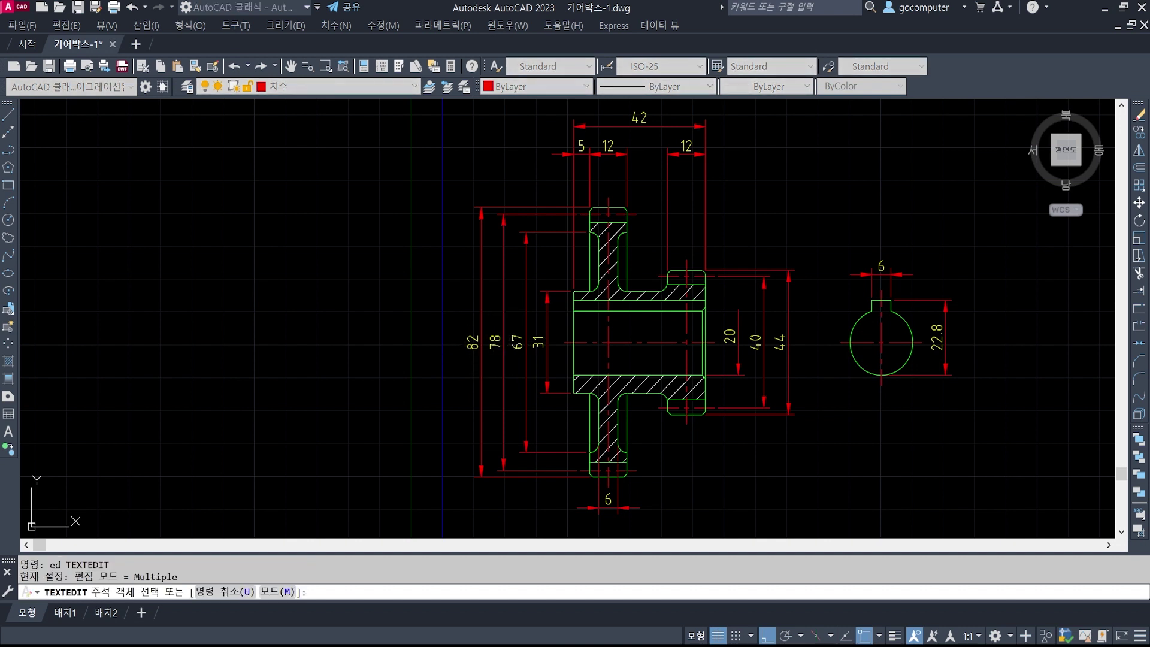
pyautogui.click(472, 342)
pyautogui.write('c')
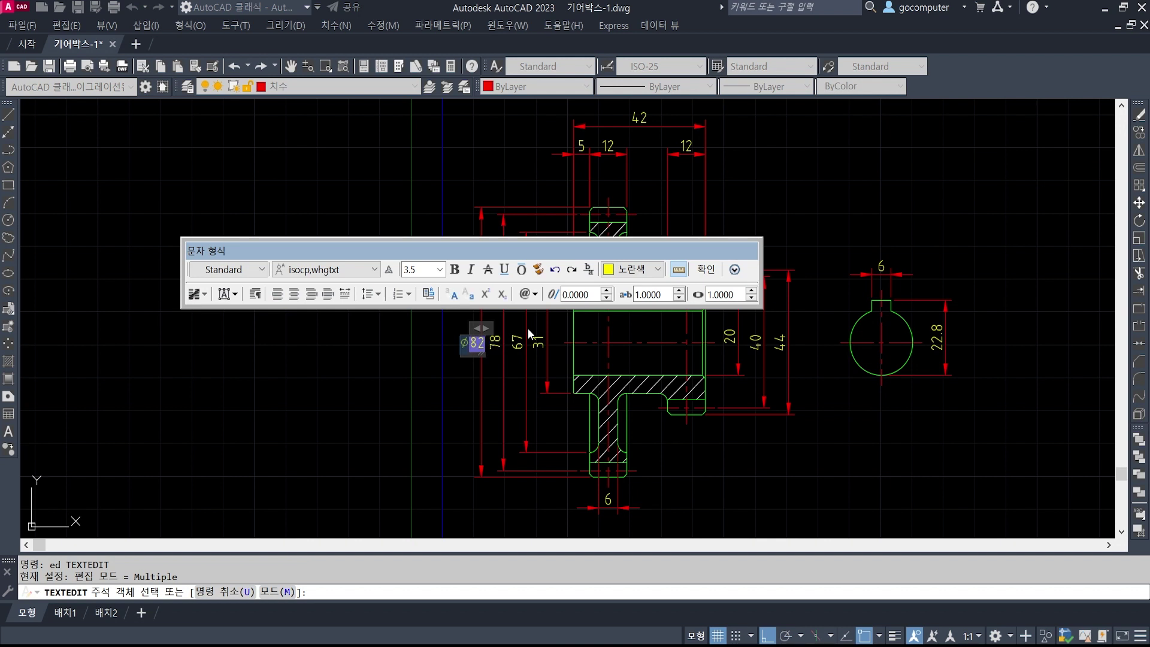
pyautogui.click(595, 385)
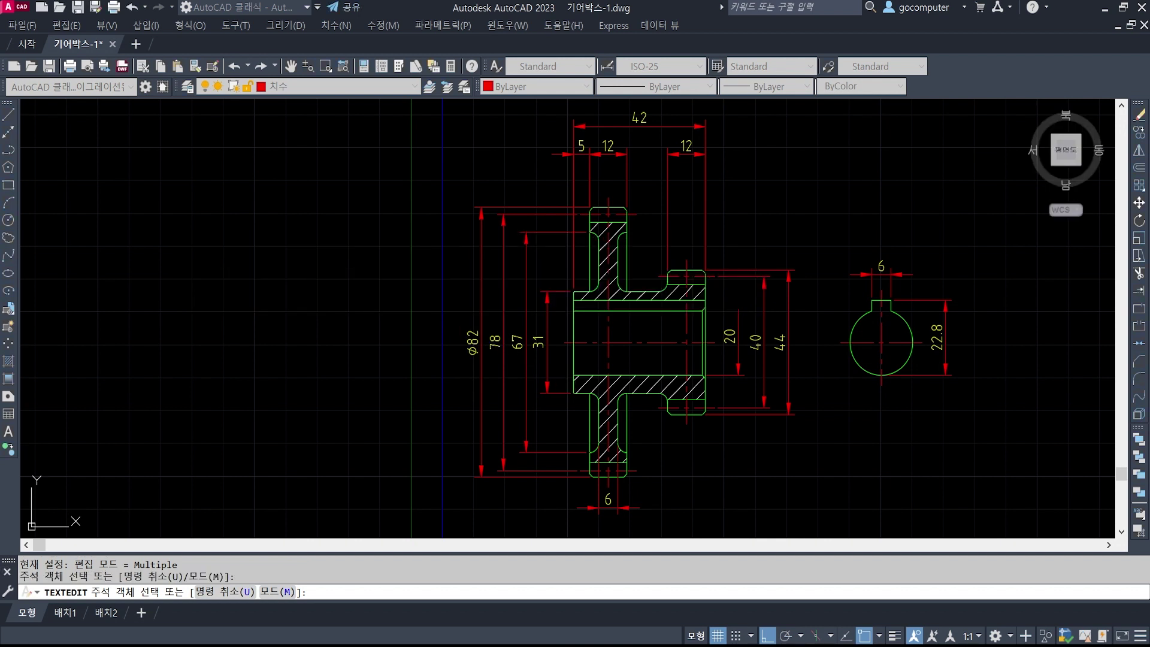
# - Prefix the large gear's pitch diameter dimension text with "P.C.D⌀"
pyautogui.click(494, 343)
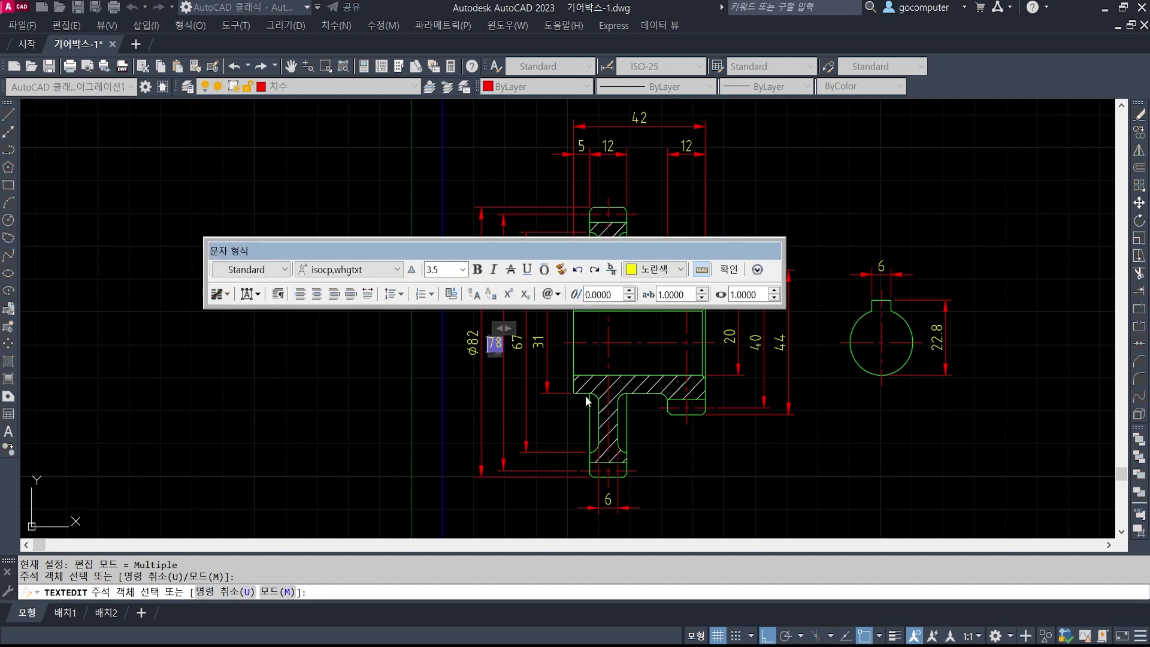
pyautogui.write('P')
pyautogui.write('.C.D')
pyautogui.write('%%c')
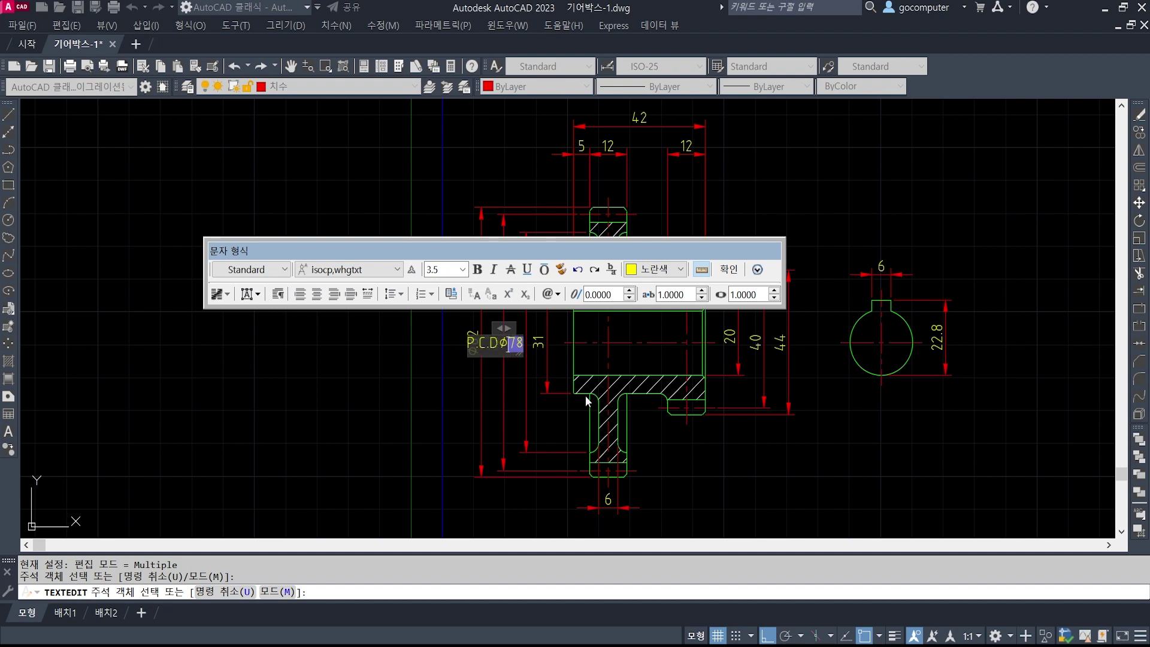
pyautogui.click(574, 412)
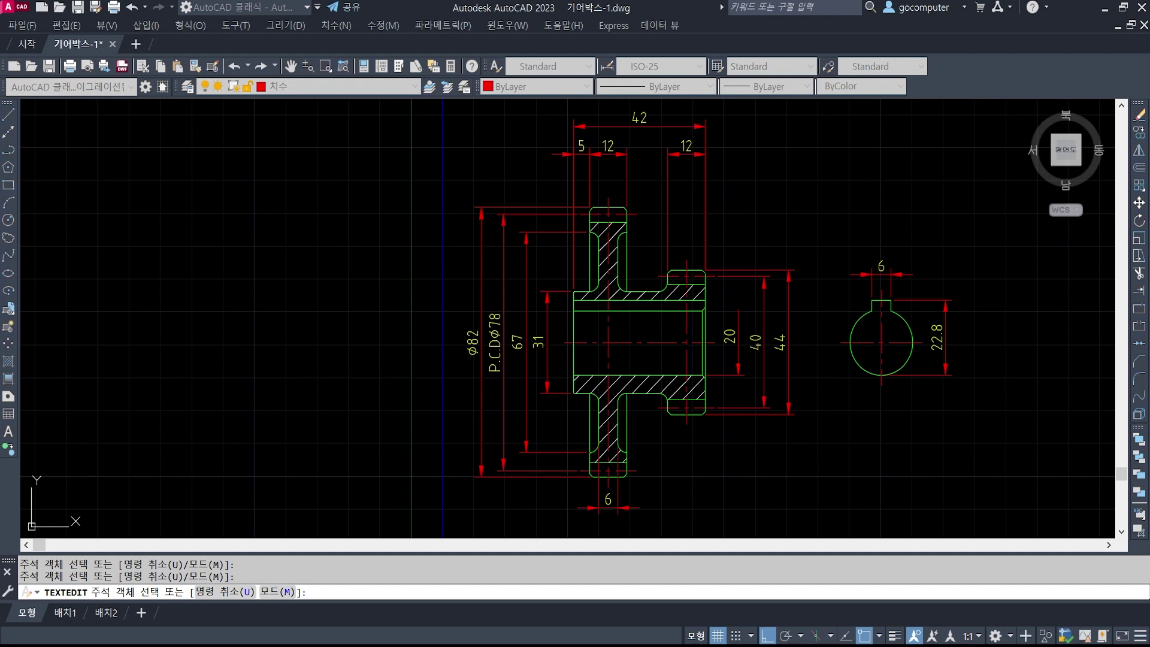
# - Add the ⌀ prefix to the rim's inner diameter, hub diameter and bore diameter dimension texts
pyautogui.click(517, 342)
pyautogui.write('%%c')
pyautogui.click(656, 404)
pyautogui.click(538, 342)
pyautogui.write('%%c')
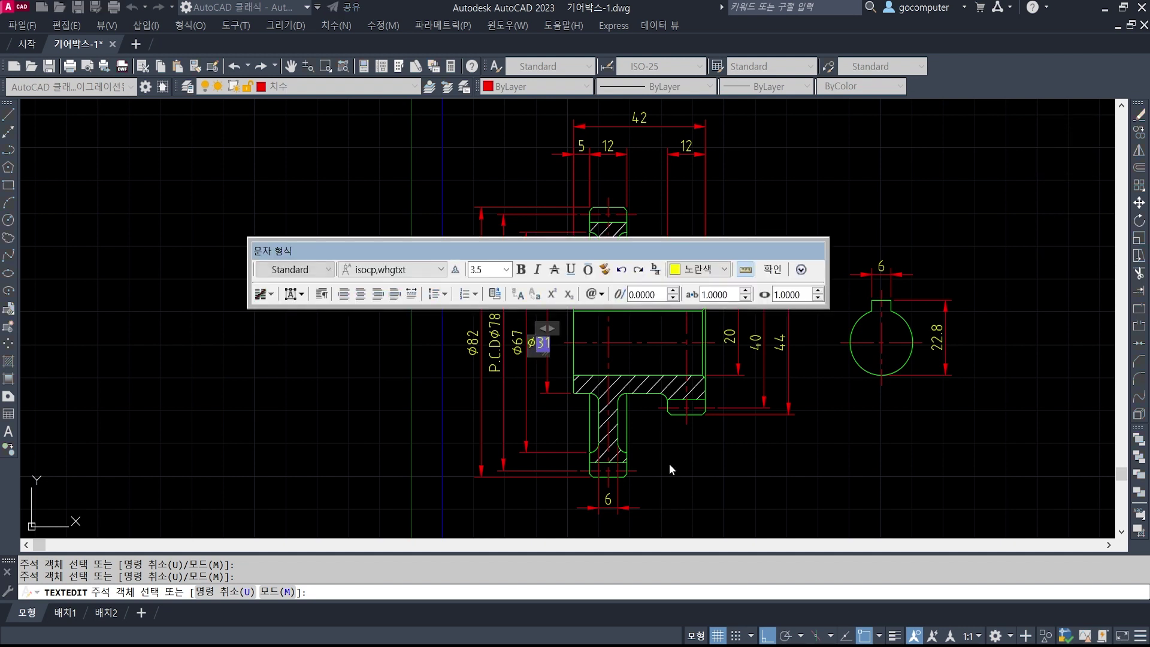
pyautogui.click(670, 463)
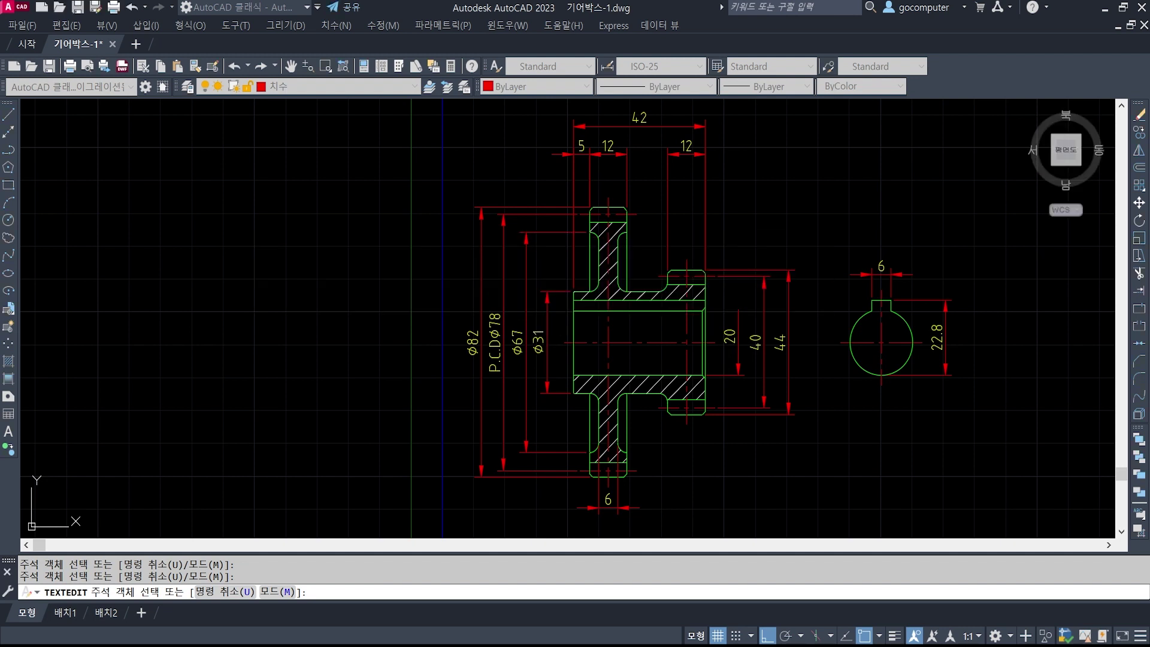
pyautogui.click(729, 335)
pyautogui.write('%%c')
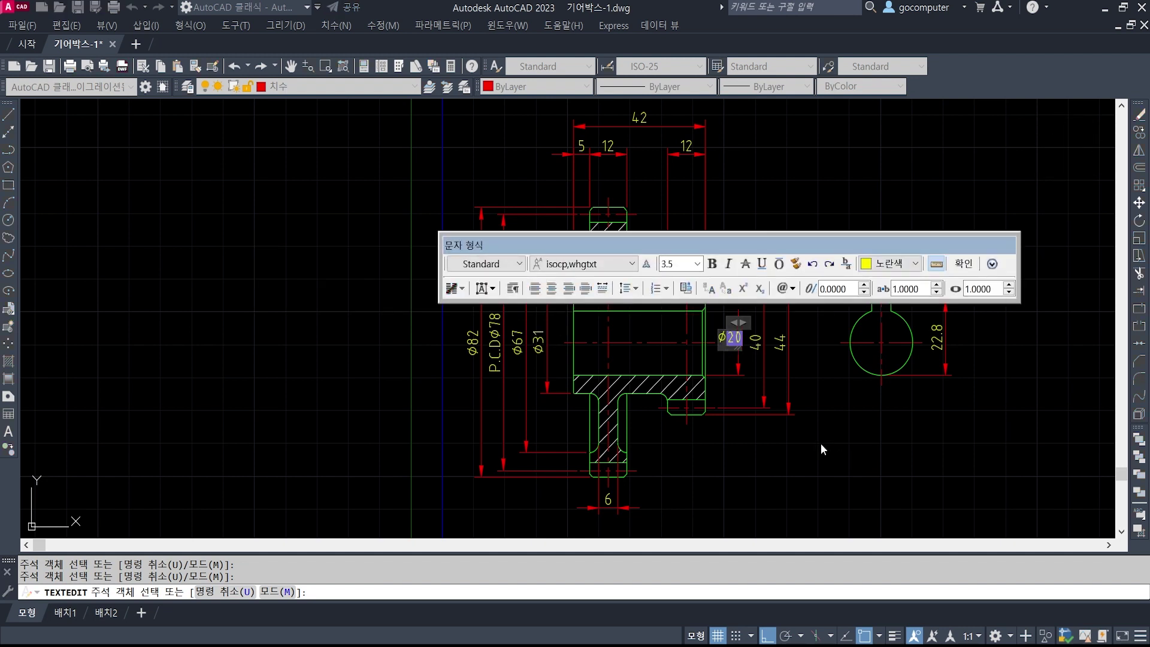
pyautogui.click(816, 434)
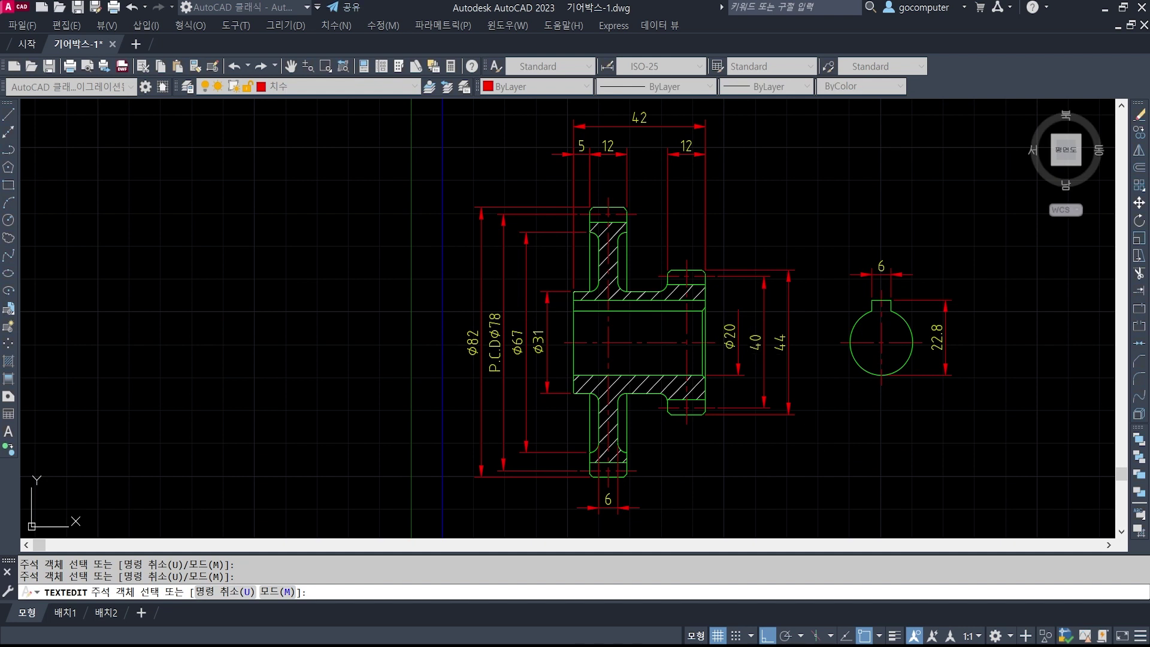
# - Prefix the small gear's pitch diameter dimension with "P.C.D⌀" and its outside diameter dimension with "⌀"
pyautogui.click(755, 342)
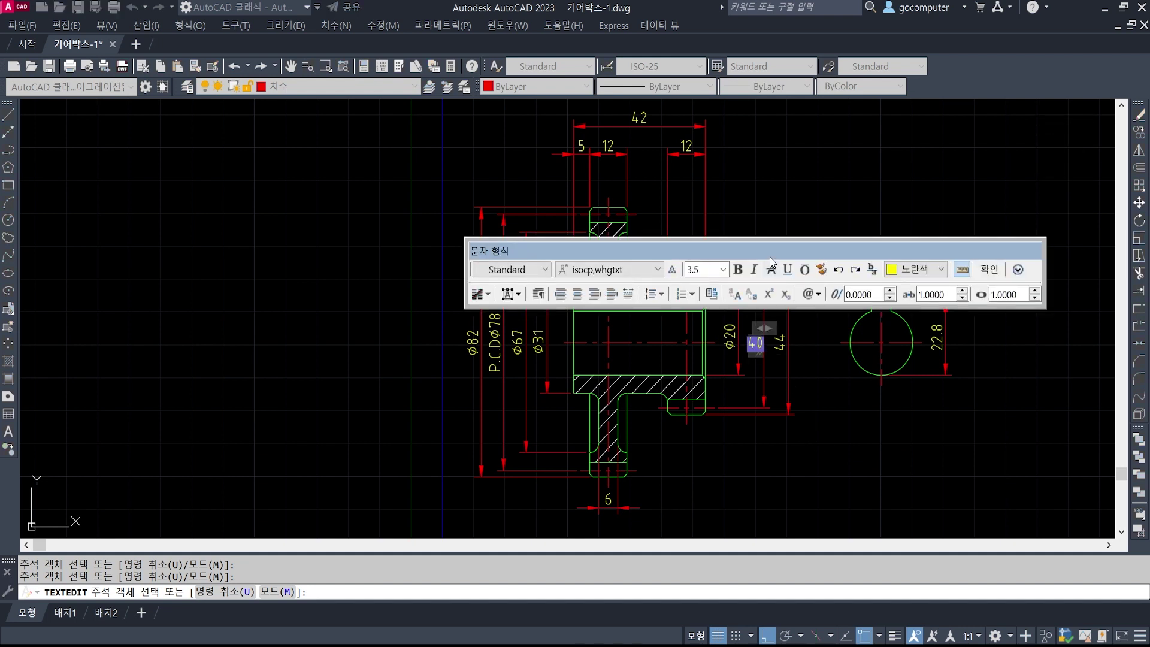
pyautogui.write('P.C')
pyautogui.write('.D%%c')
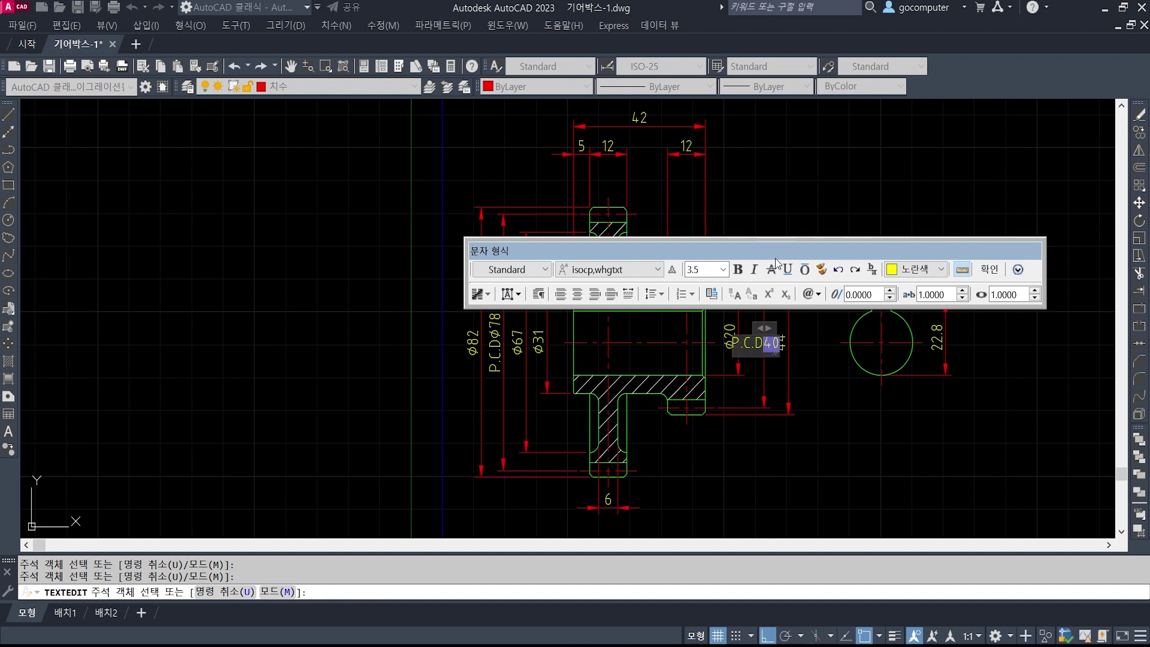
pyautogui.click(803, 324)
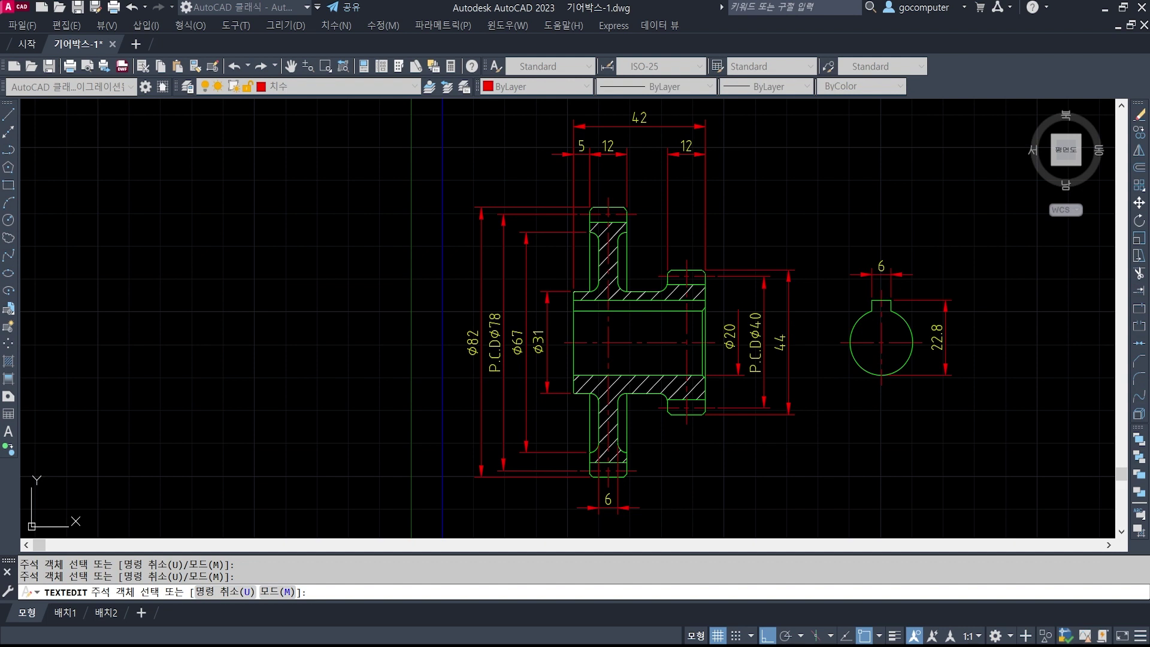
pyautogui.click(781, 342)
pyautogui.write('%%c')
pyautogui.click(880, 403)
pyautogui.press('Escape')
# - With ortho mode off, draw a slanted leader line from the large gear's lower pitch-line centre down and outward, past the web thickness dimension
pyautogui.moveTo(709, 388); pyautogui.dragTo(703, 282, button='middle')
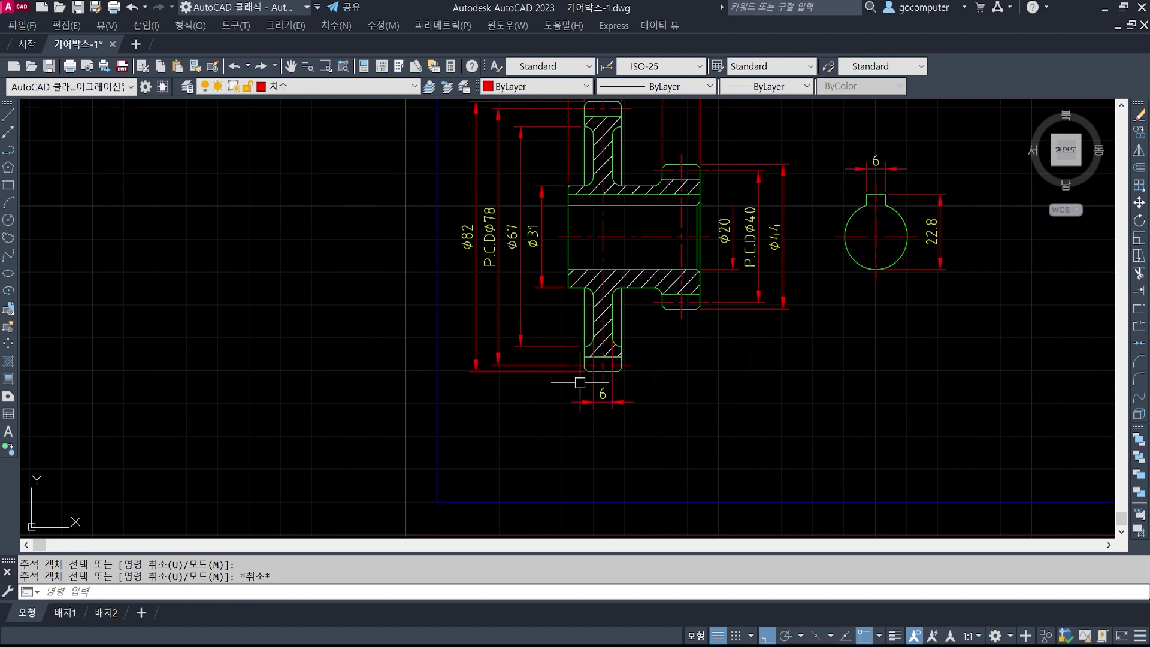
pyautogui.scroll(2, 587, 394)
pyautogui.scroll(1, 663, 365)
pyautogui.write('l')
pyautogui.press('Return')
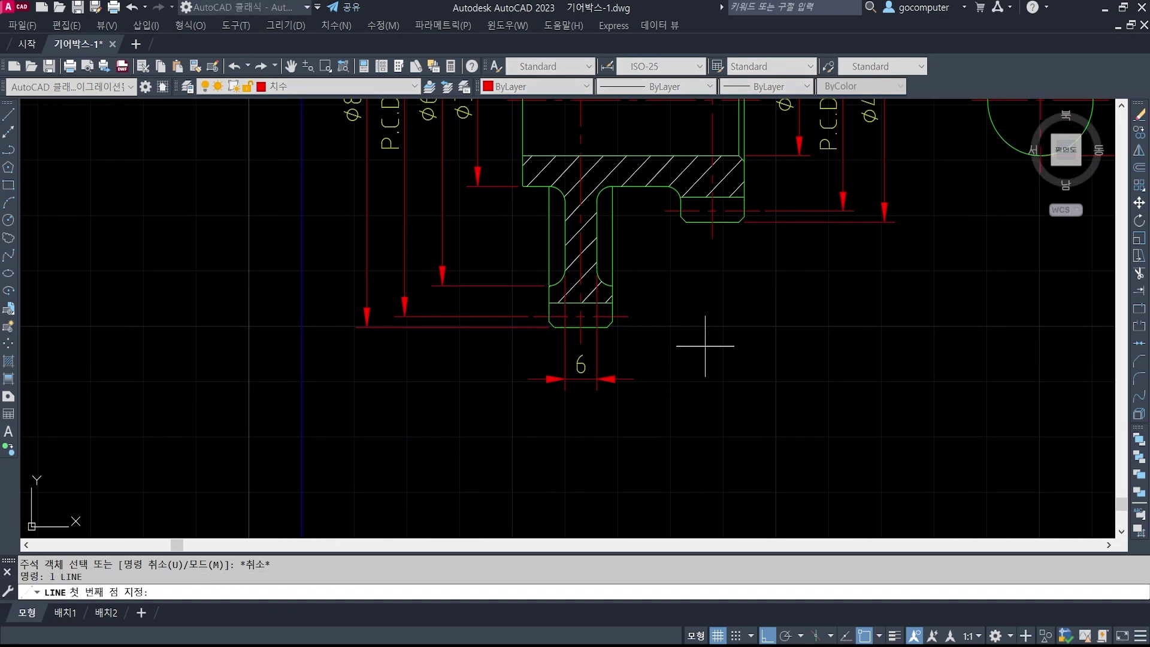
pyautogui.scroll(2, 634, 359)
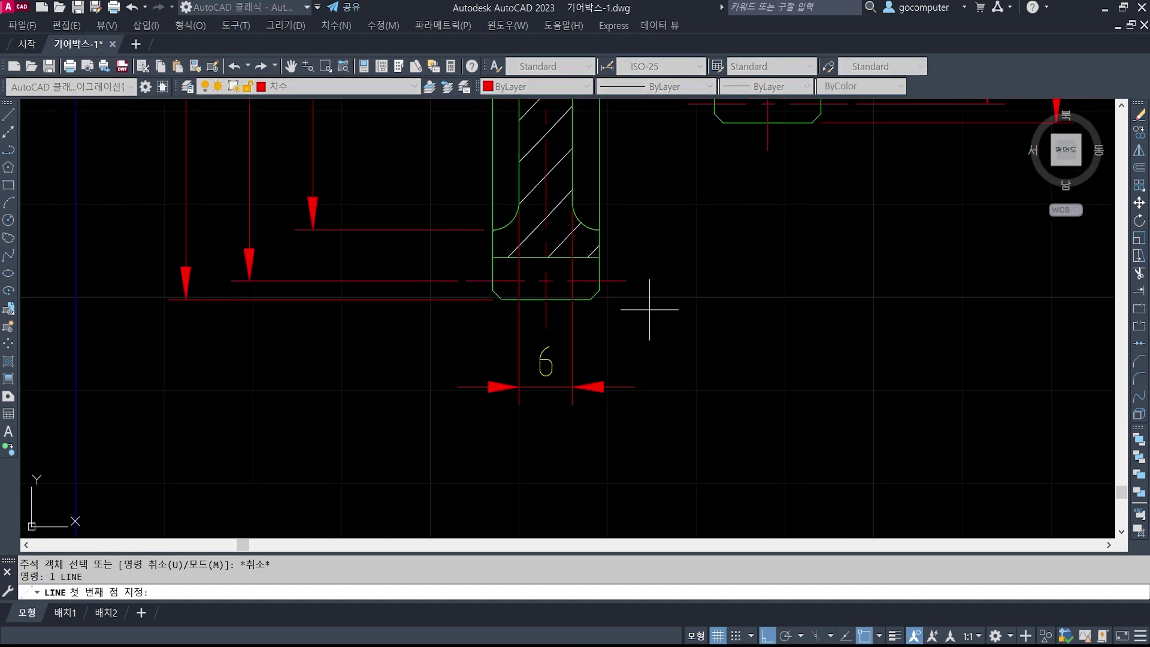
pyautogui.click(545, 279)
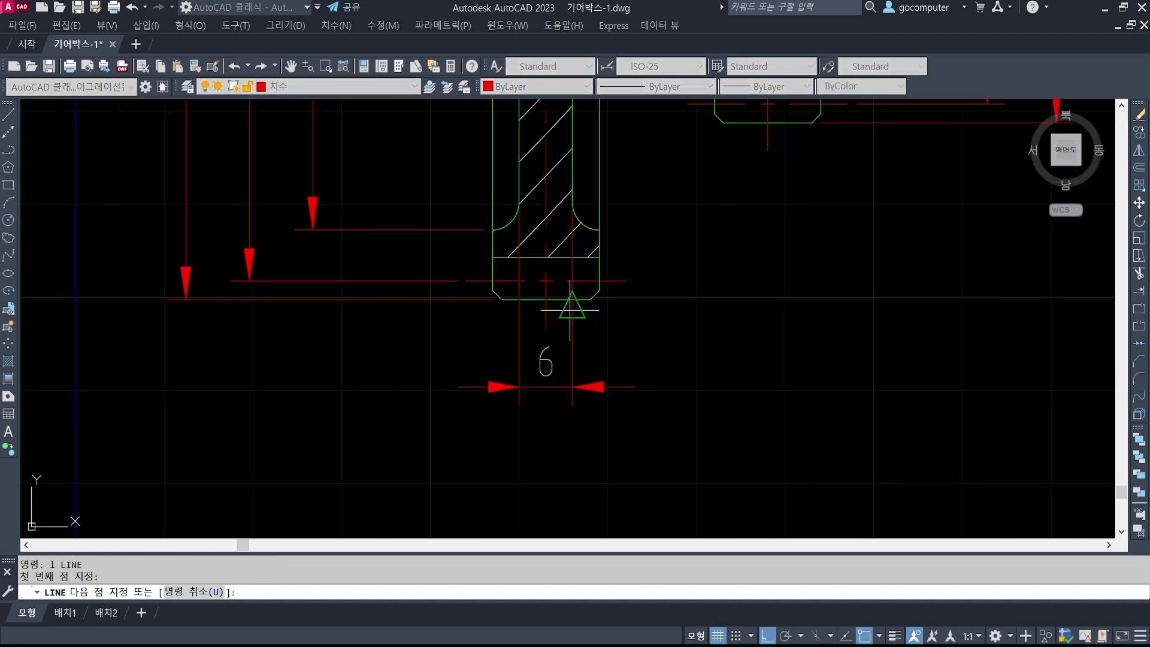
pyautogui.scroll(-1, 602, 320)
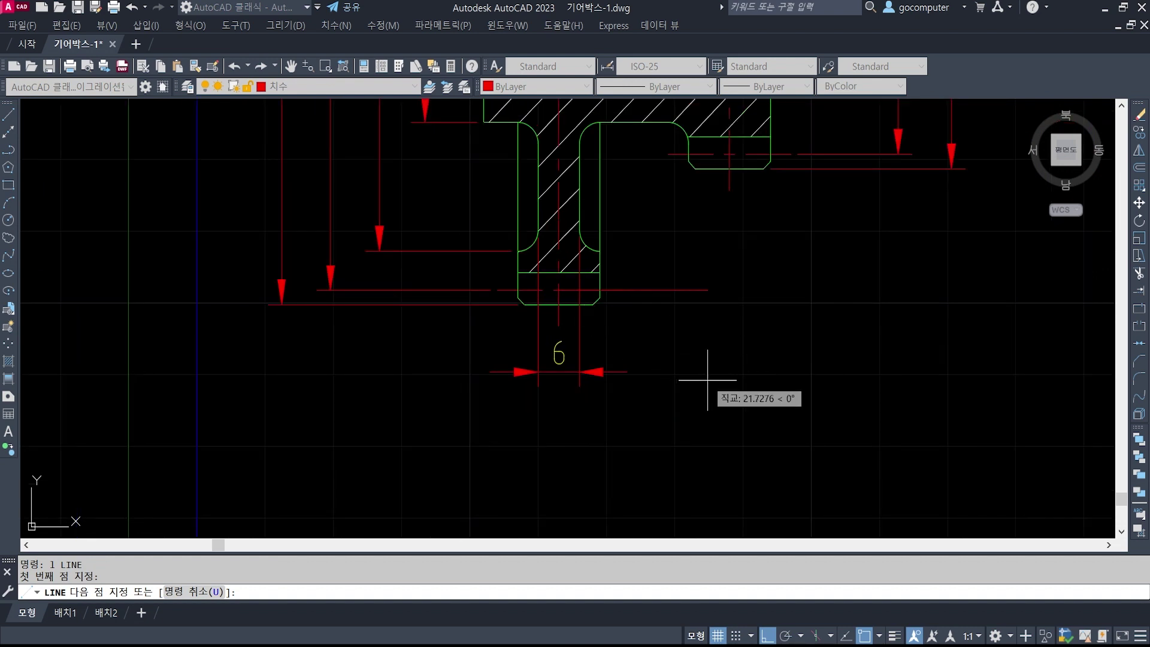
pyautogui.click(769, 636)
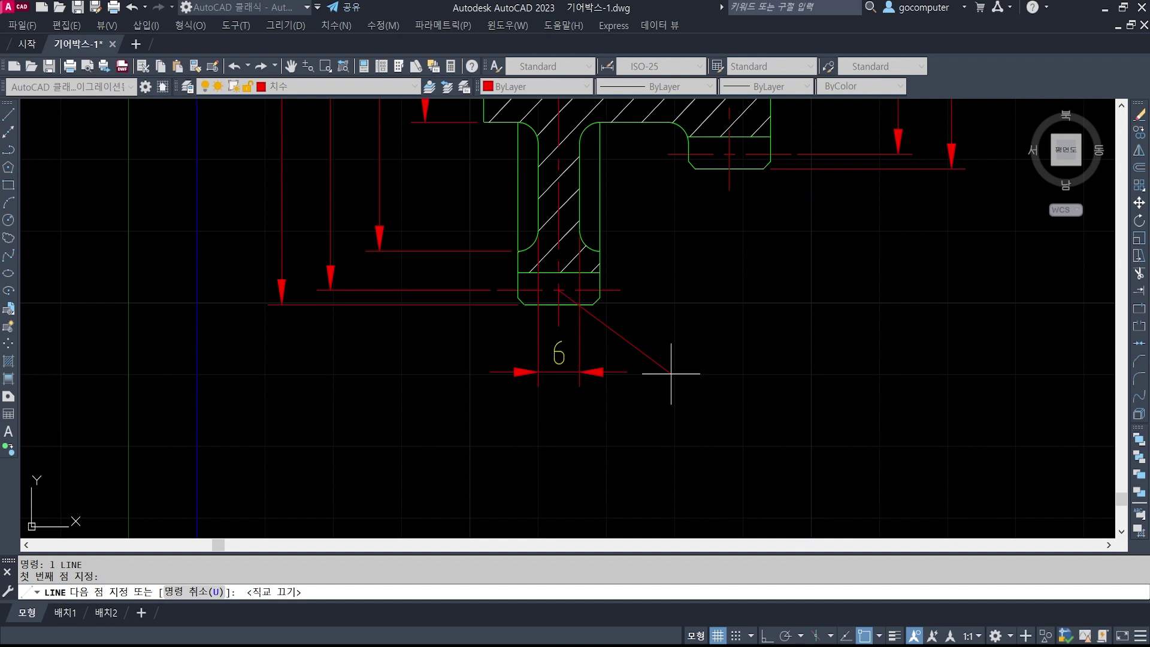
pyautogui.click(671, 373)
pyautogui.press('Escape')
# - Draw a second slanted leader line downward from the small gear's lower pitch-line centre
pyautogui.press('space')
pyautogui.moveTo(745, 329); pyautogui.dragTo(636, 399, button='middle')
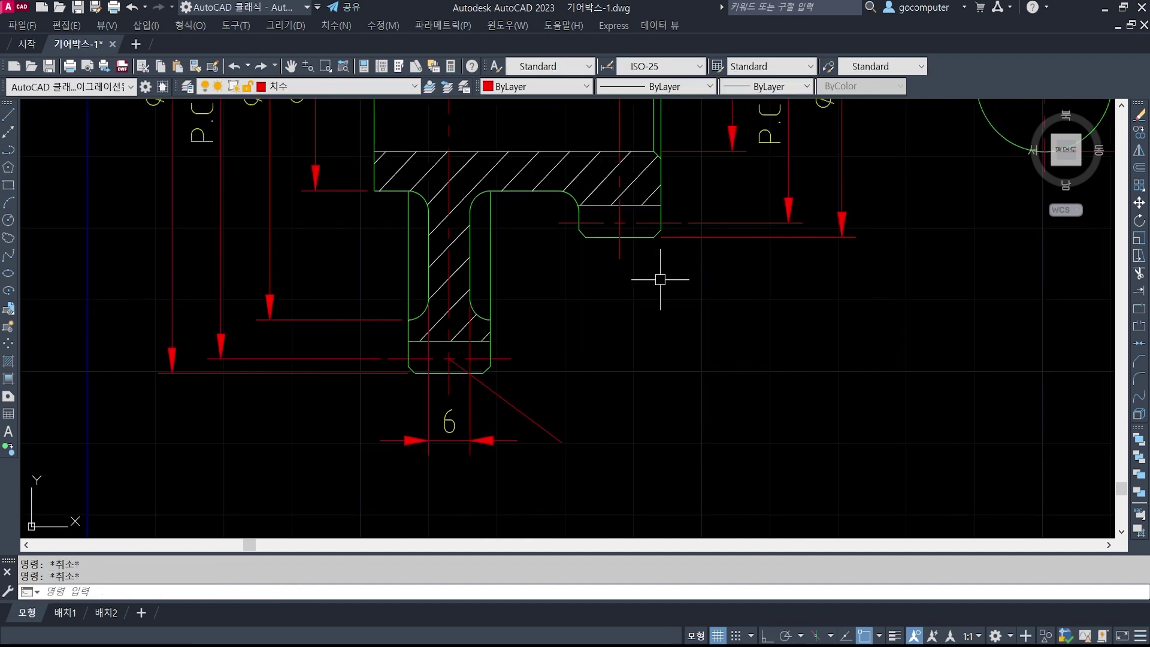
pyautogui.click(619, 223)
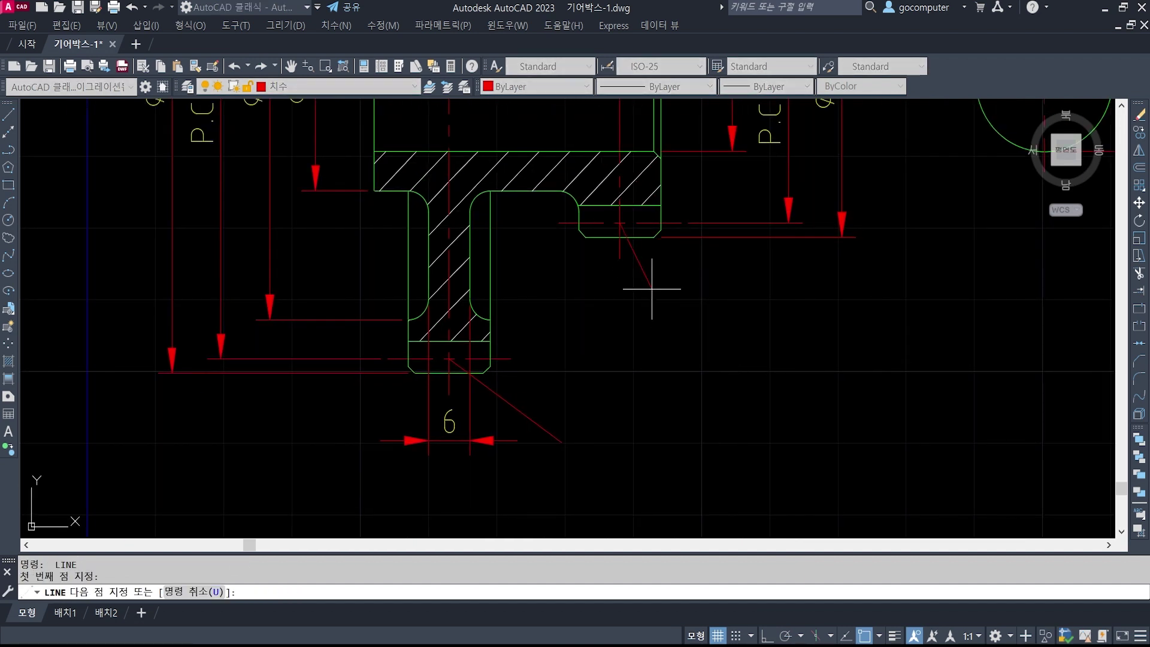
pyautogui.click(665, 329)
pyautogui.press('Escape')
pyautogui.press('Escape')
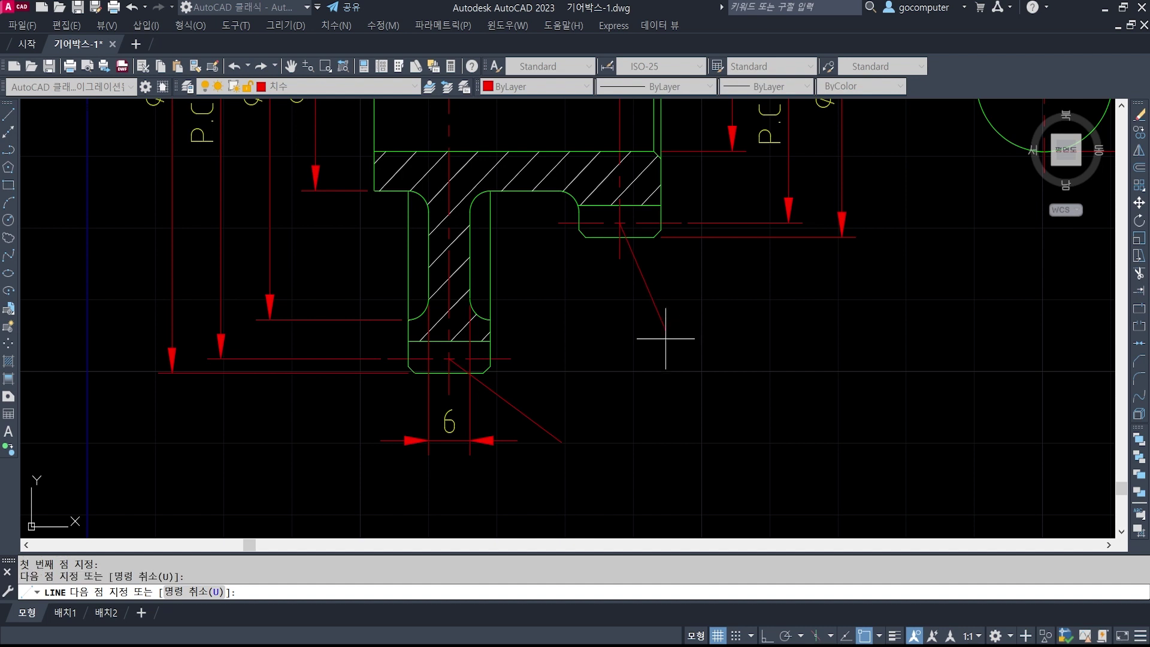
# - Make the text layer "문자" the current layer
pyautogui.scroll(-2, 657, 411)
pyautogui.scroll(1, 698, 385)
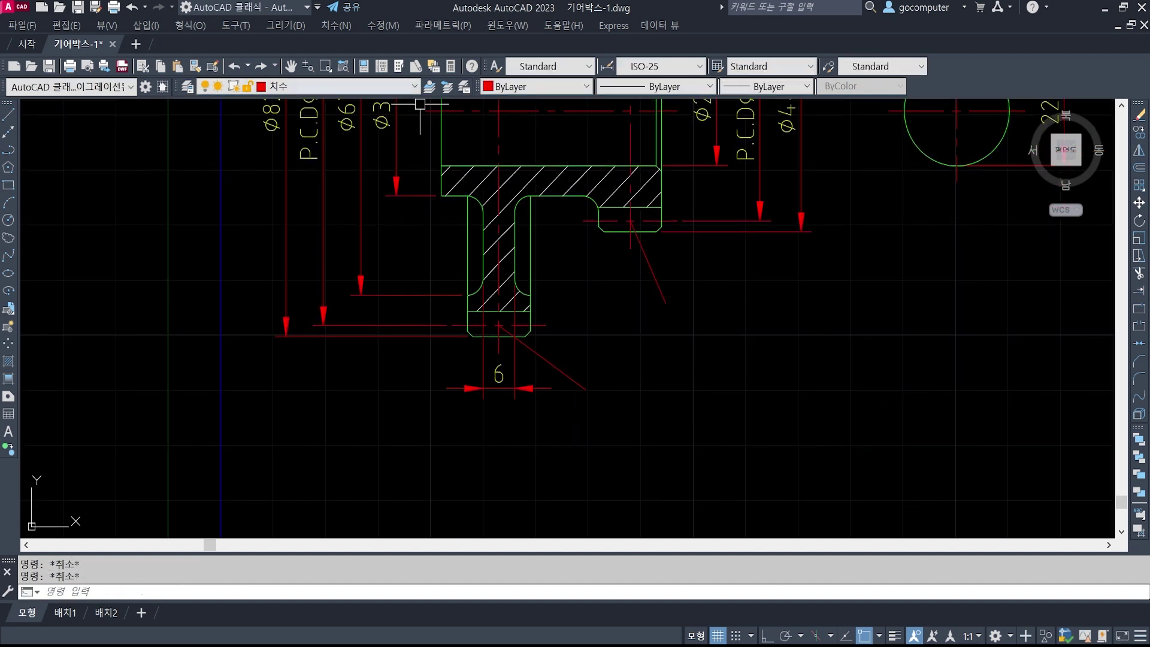
pyautogui.click(358, 87)
pyautogui.click(285, 122)
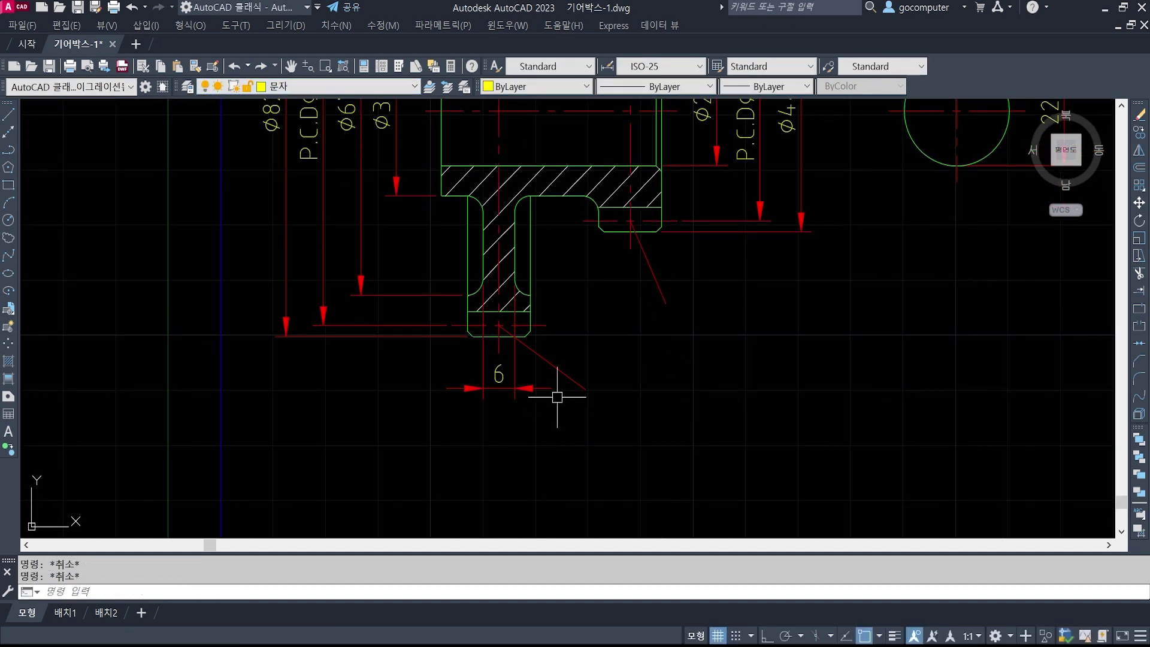
# - Add the single-line text "a" at height 5 and rotation 0 by the lower end of the large gear's leader line
pyautogui.write('dt')
pyautogui.press('Return')
pyautogui.click(599, 407)
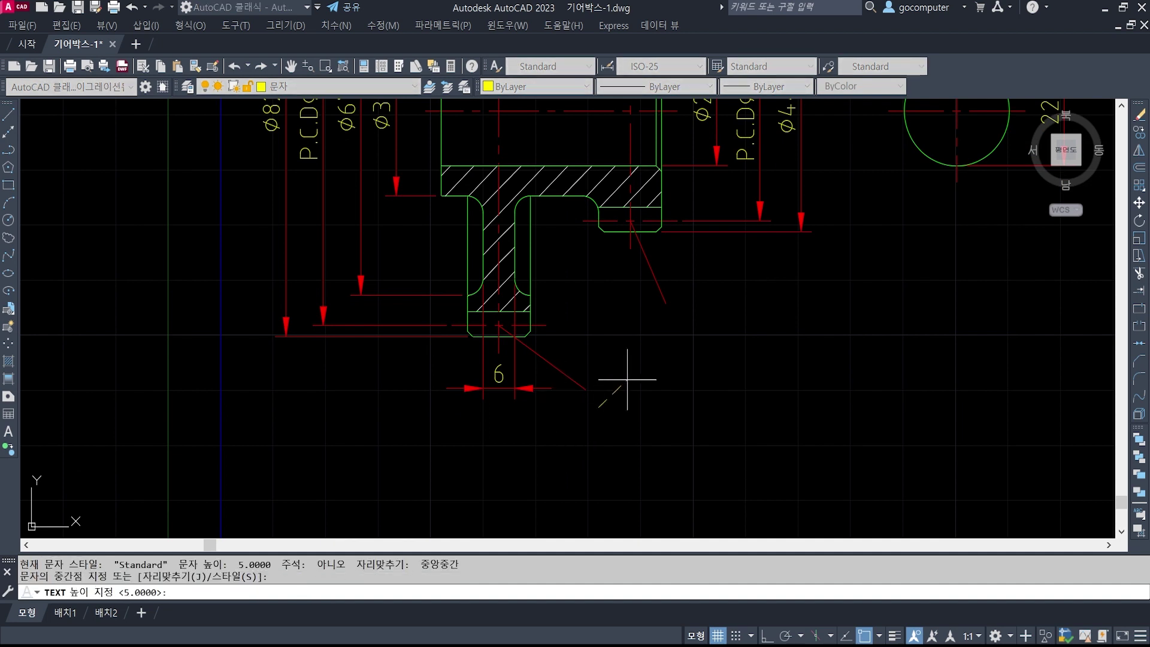
pyautogui.press('Return')
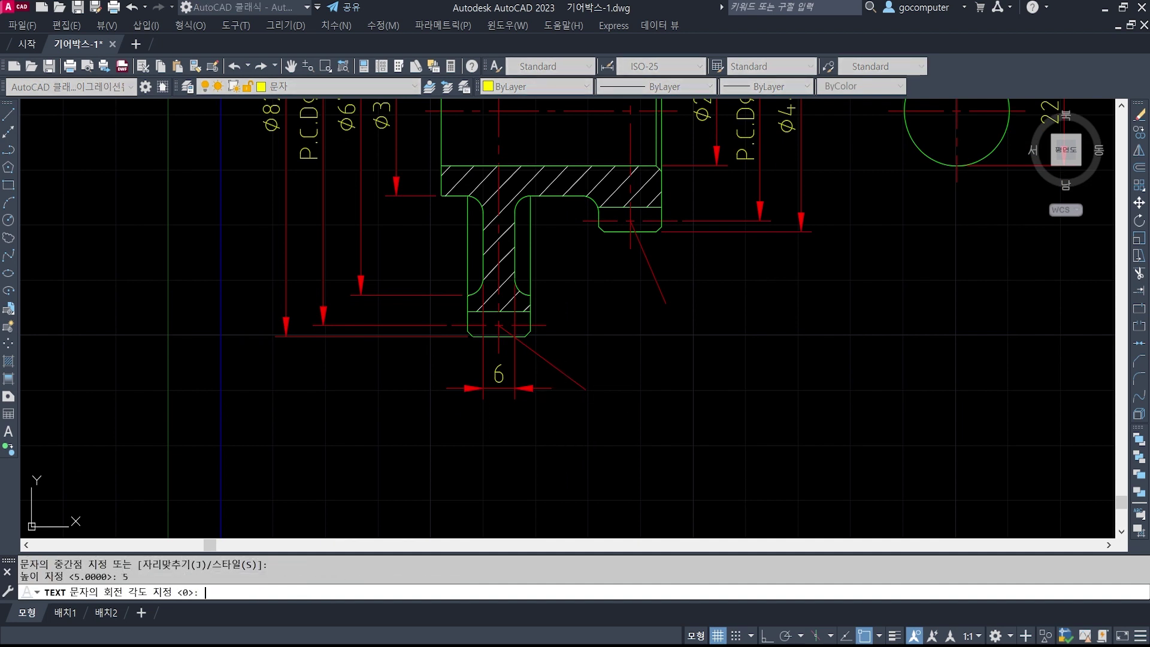
pyautogui.press('Return')
pyautogui.write('a')
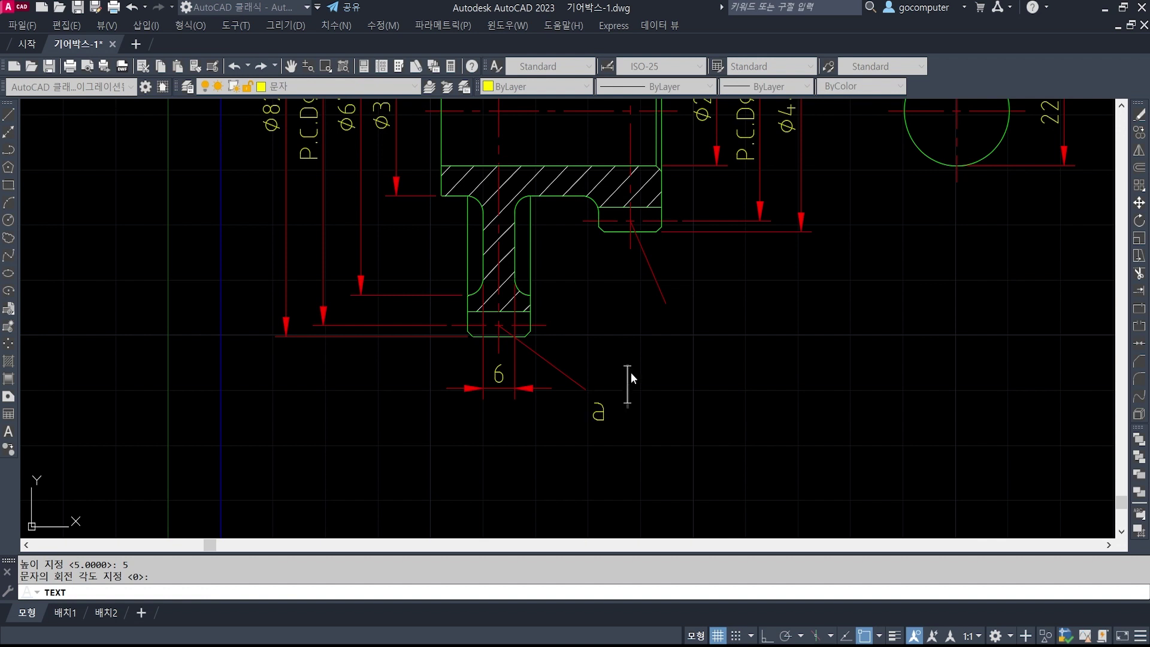
pyautogui.press('Return')
pyautogui.press('Return')
# - Add the single-line text "b" at height 5 and rotation 0 below the end of the small gear's leader line
pyautogui.press('Return')
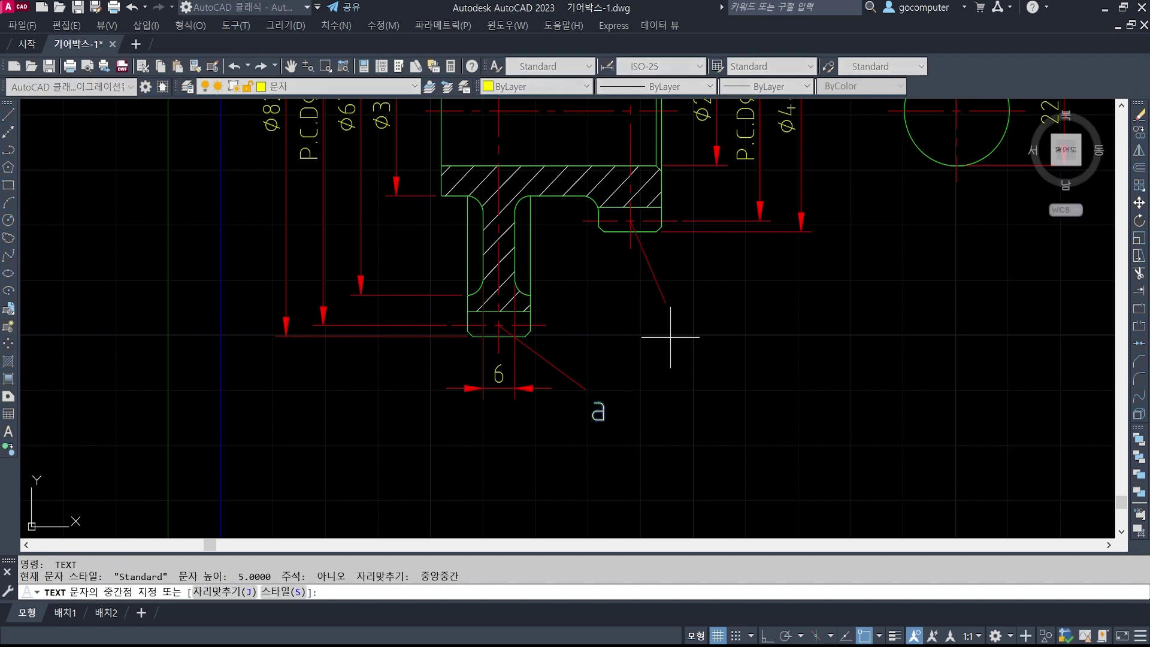
pyautogui.click(666, 343)
pyautogui.press('Return')
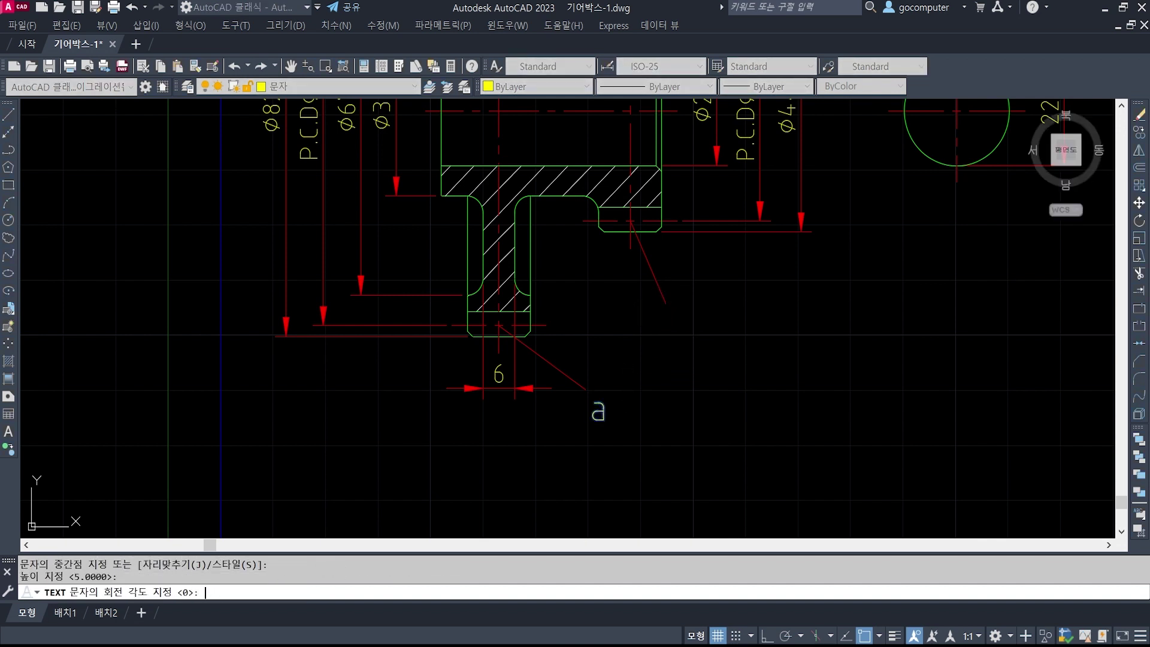
pyautogui.press('Return')
pyautogui.write('5')
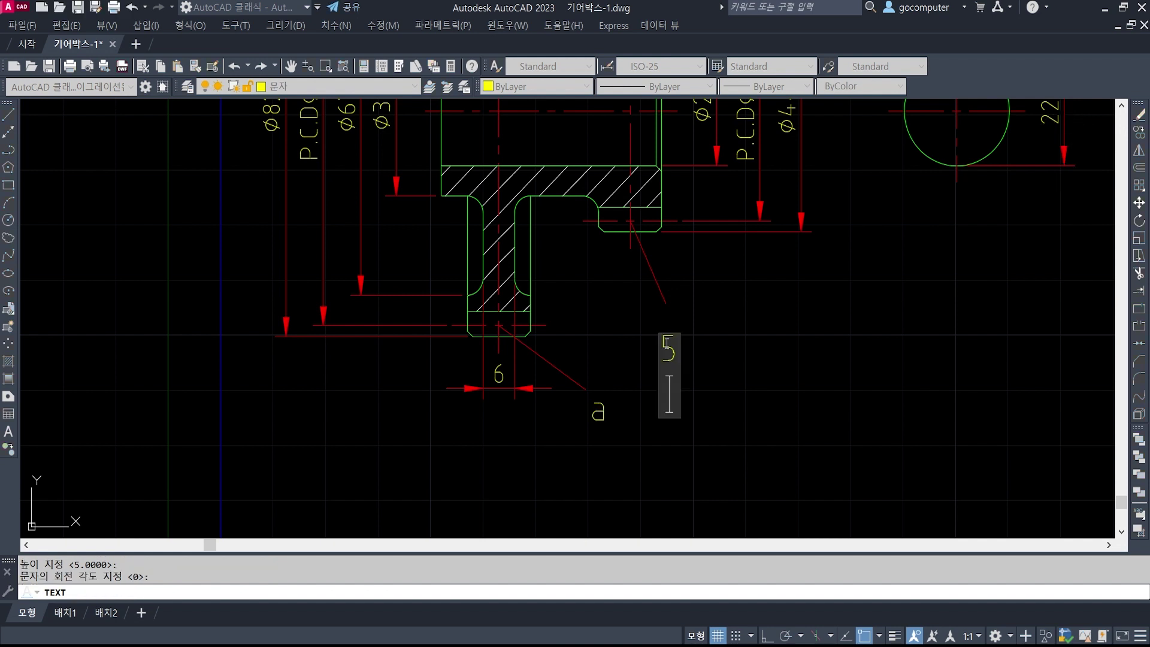
pyautogui.press('BackSpace')
pyautogui.press('BackSpace')
pyautogui.write('b')
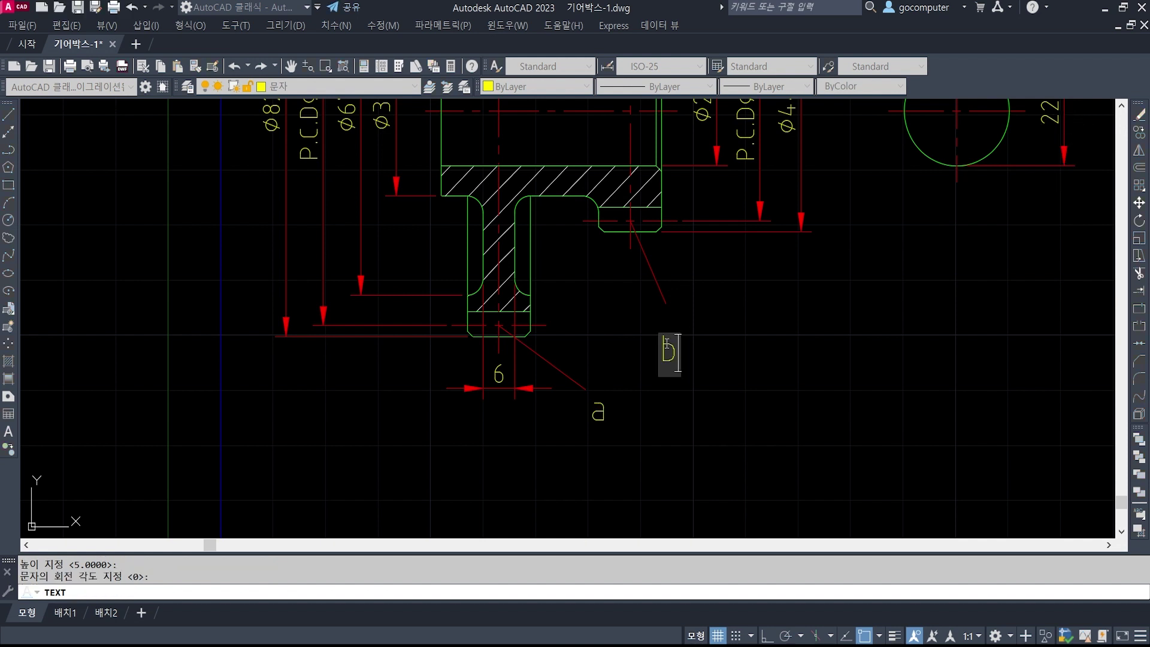
pyautogui.press('Return')
pyautogui.press('Return')
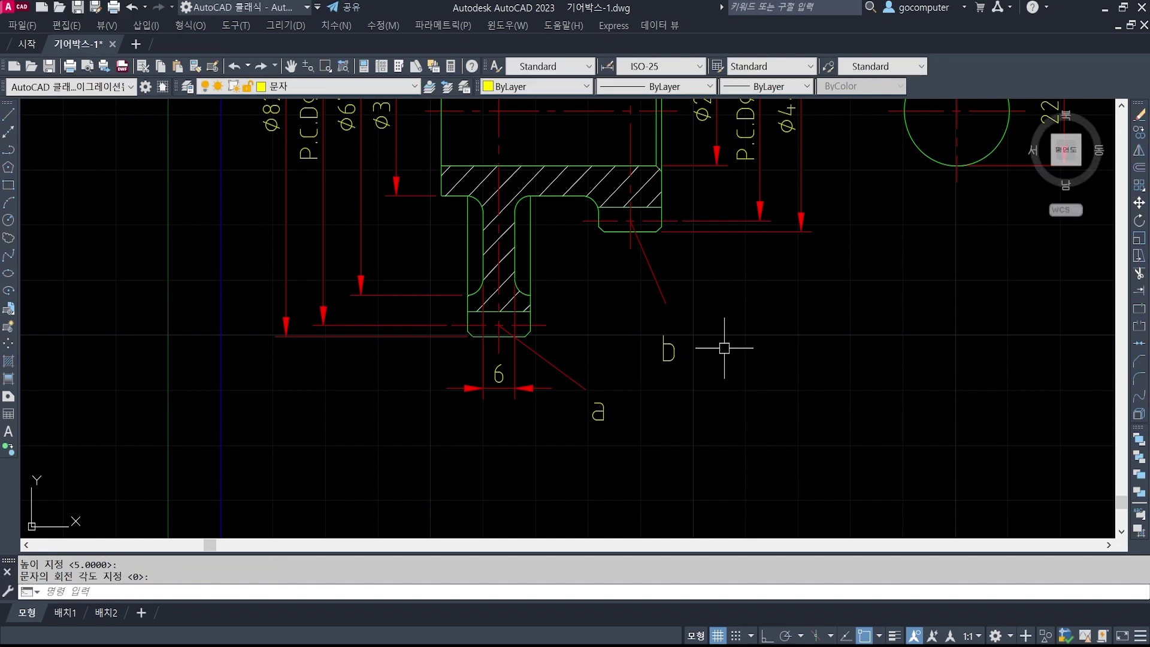
# - Move the label "b" up and slightly outward so it sits right at the end of the small gear's leader line
pyautogui.write('m')
pyautogui.press('Return')
pyautogui.click(689, 378)
pyautogui.click(663, 341)
pyautogui.press('Return')
pyautogui.click(729, 381)
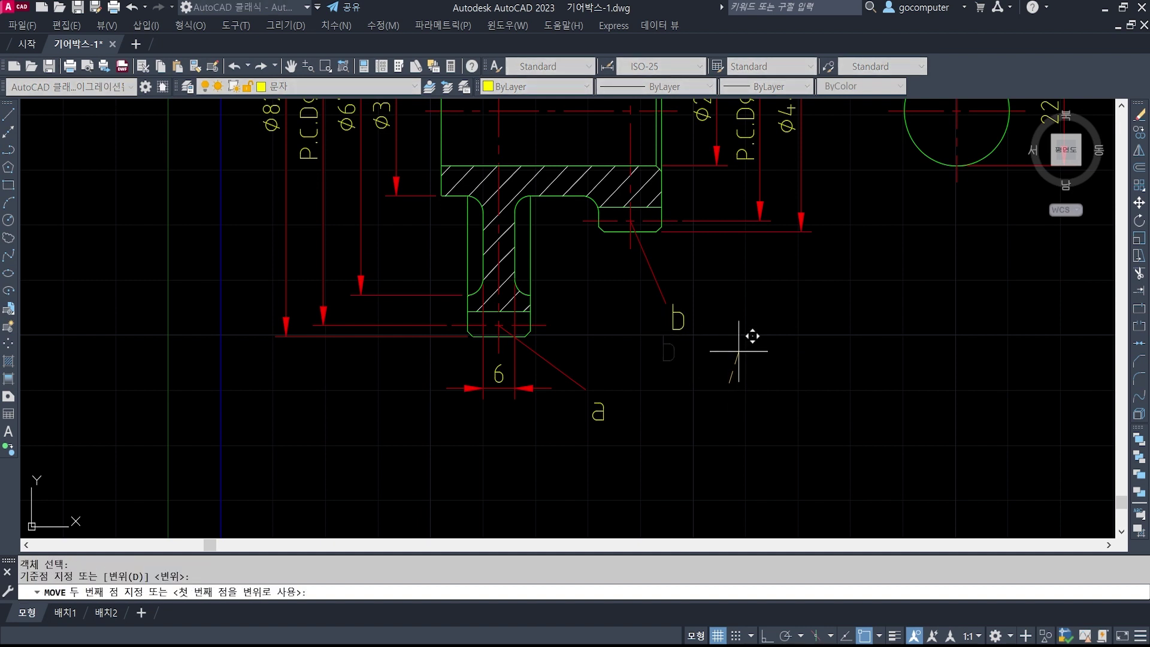
pyautogui.click(737, 352)
# - Move the label "a" slightly upward, closer to the end of the large gear's leader line
pyautogui.press('Return')
pyautogui.click(624, 435)
pyautogui.click(599, 411)
pyautogui.press('Return')
pyautogui.click(637, 438)
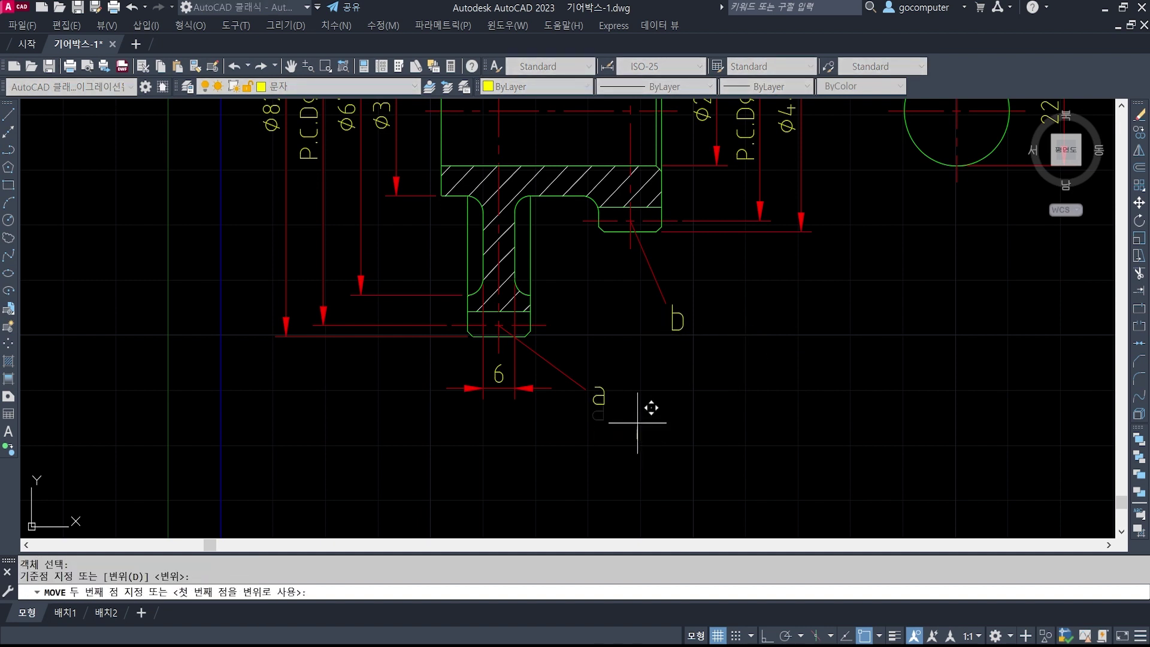
pyautogui.click(639, 421)
# - Switch to the KS standards PDF, check the keyway depth tolerance for a 20 mm shaft, and return to AutoCAD
pyautogui.scroll(-2, 630, 409)
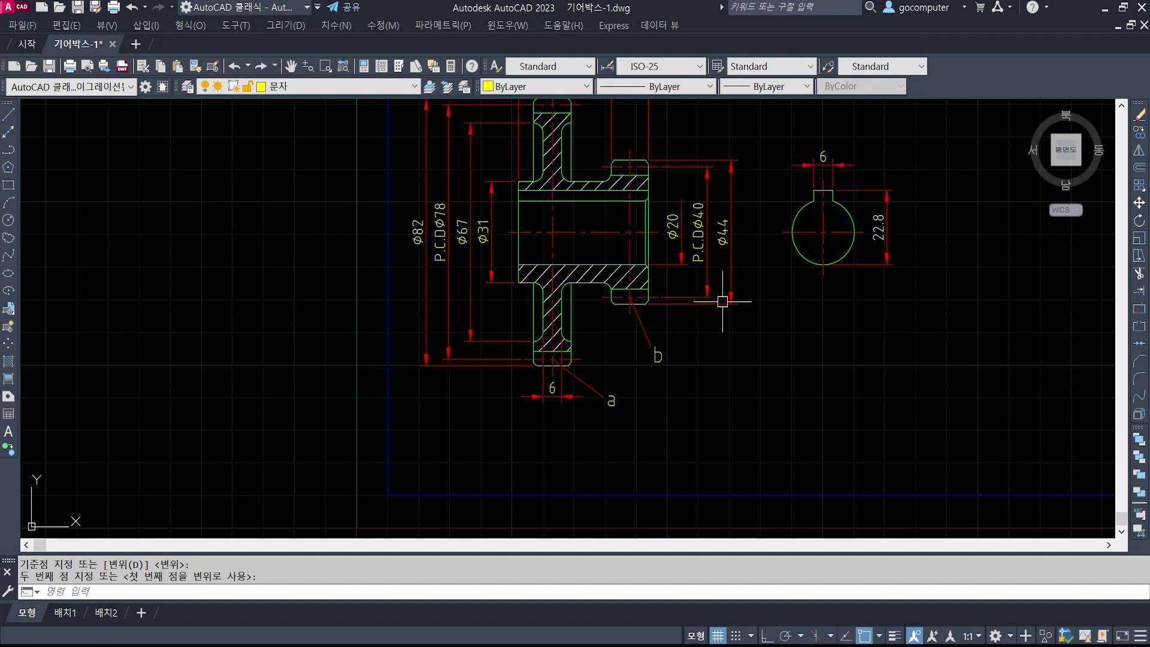
pyautogui.moveTo(721, 303); pyautogui.dragTo(646, 320, button='middle')
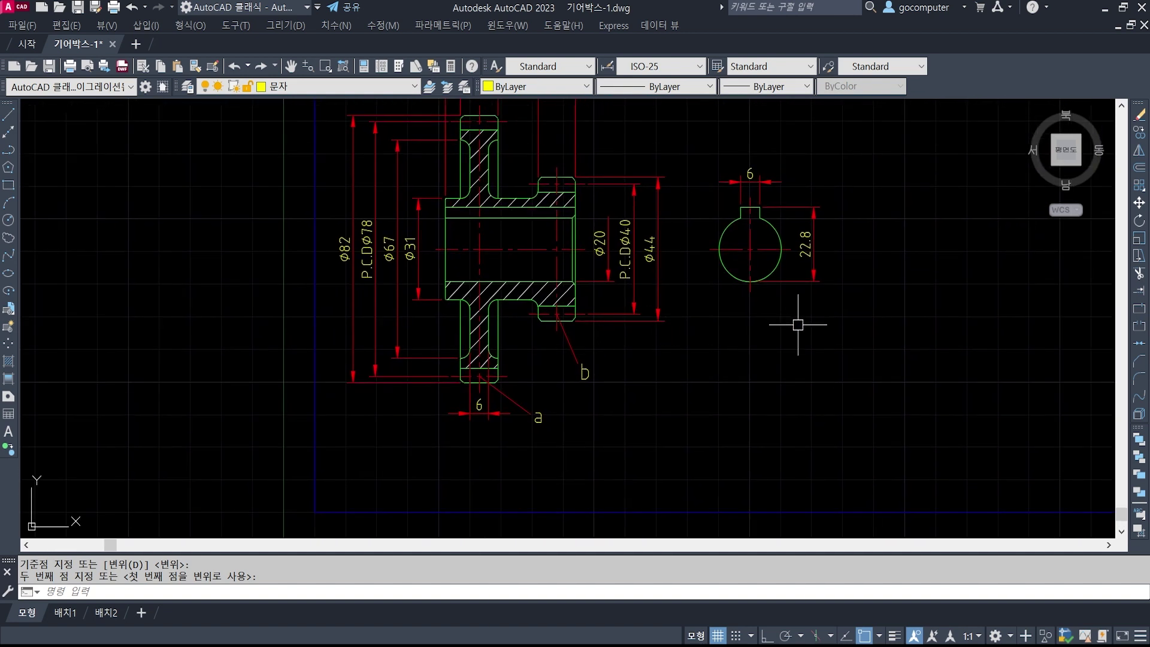
pyautogui.moveTo(803, 321)
pyautogui.mouseDown(button='middle')
pyautogui.moveTo(765, 333)
pyautogui.moveTo(772, 369)
pyautogui.mouseUp(button='middle')
pyautogui.scroll(1, 771, 256)
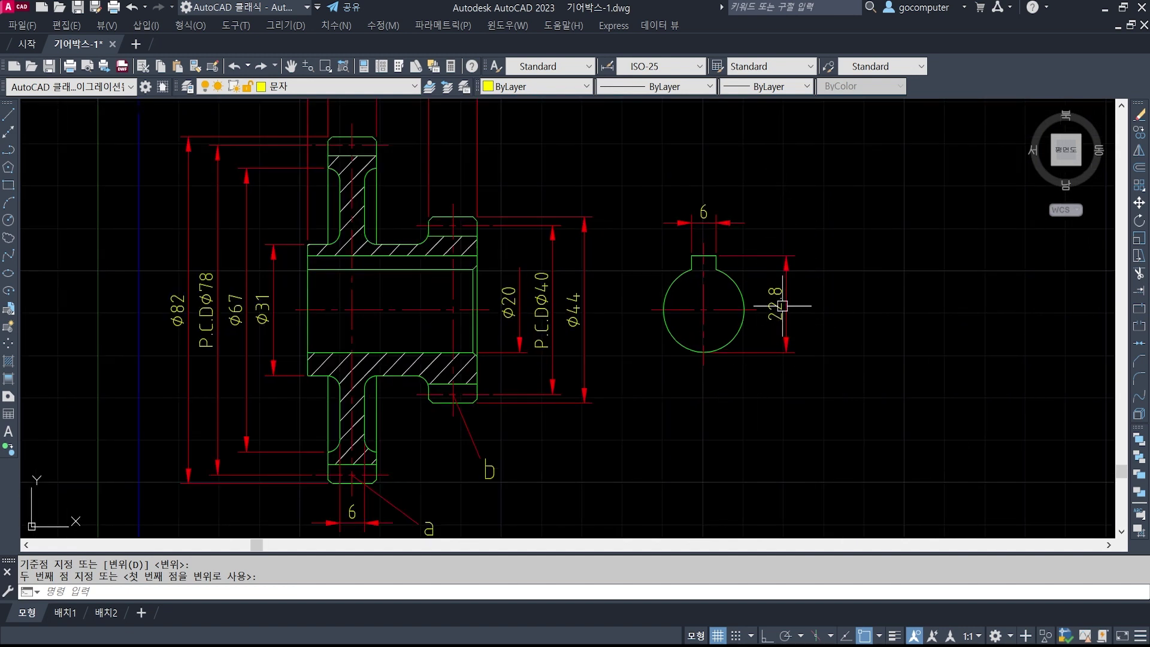
pyautogui.hotkey('alt', 'Tab')
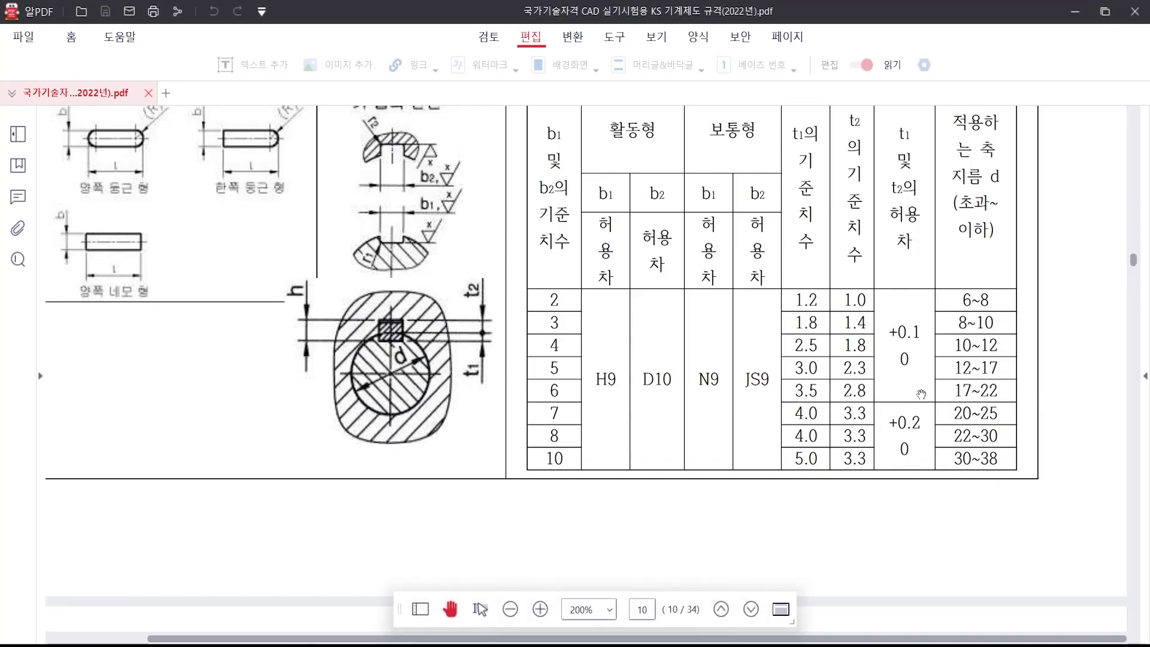
pyautogui.hotkey('ctrl', '2')
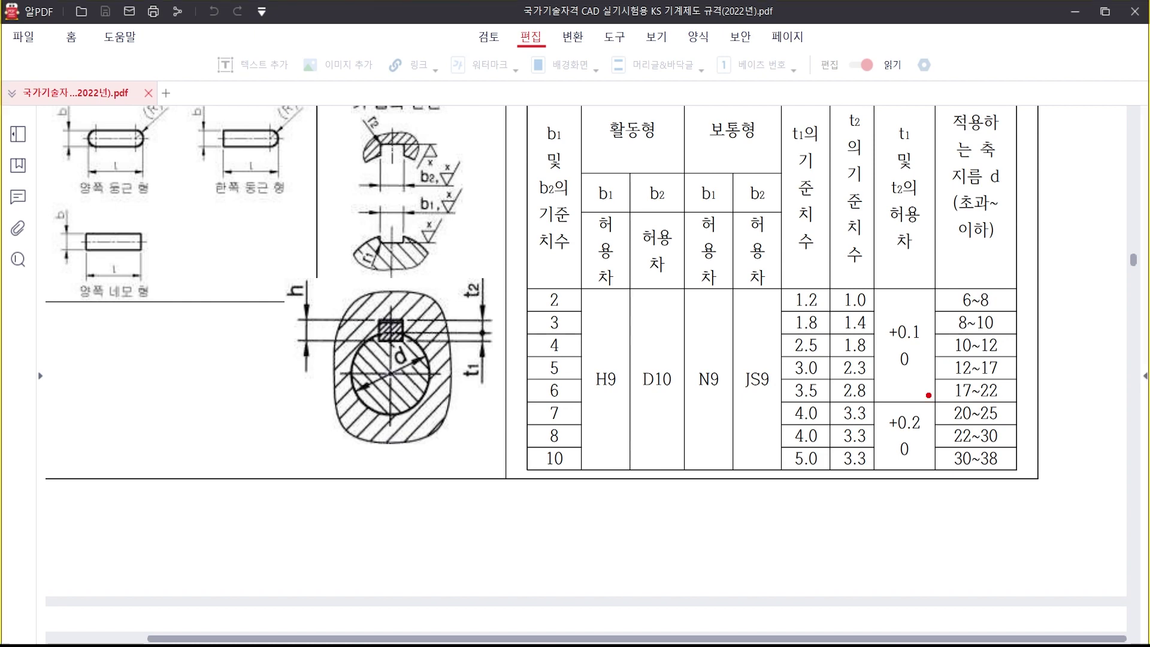
pyautogui.moveTo(929, 396)
pyautogui.mouseDown()
pyautogui.moveTo(866, 349)
pyautogui.moveTo(951, 379)
pyautogui.moveTo(889, 394)
pyautogui.mouseUp()
pyautogui.press('Escape')
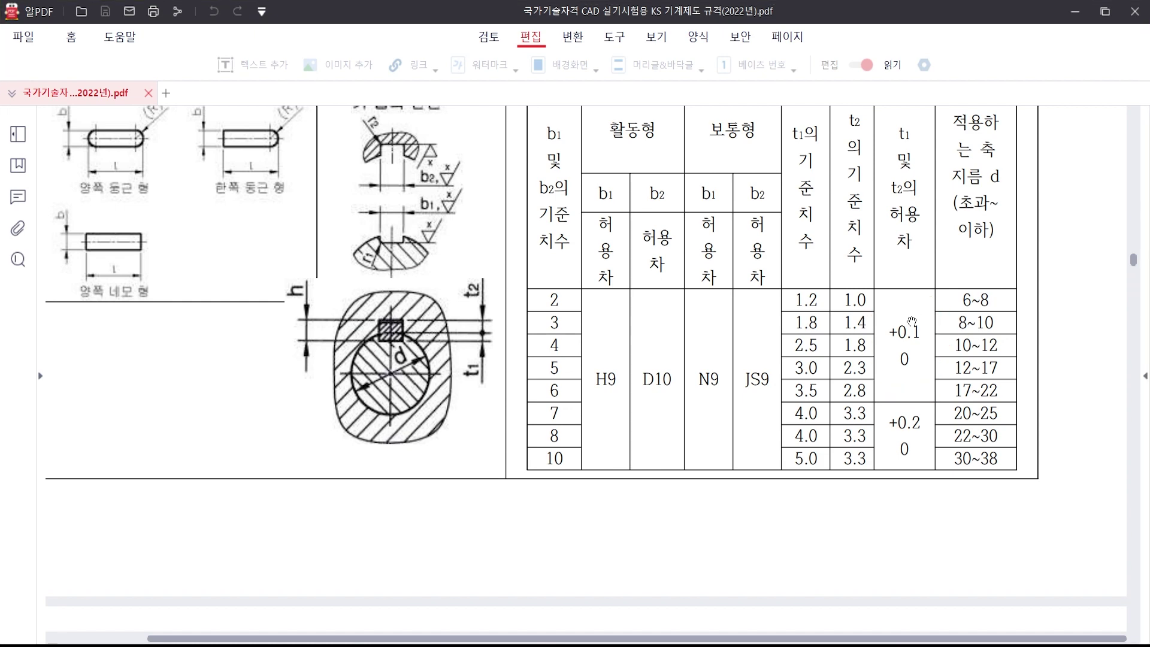
pyautogui.hotkey('alt', 'Tab')
# - Open the properties of the keyed bore's 22.8 height dimension and set its tolerance display to deviation (편차)
pyautogui.click(787, 304)
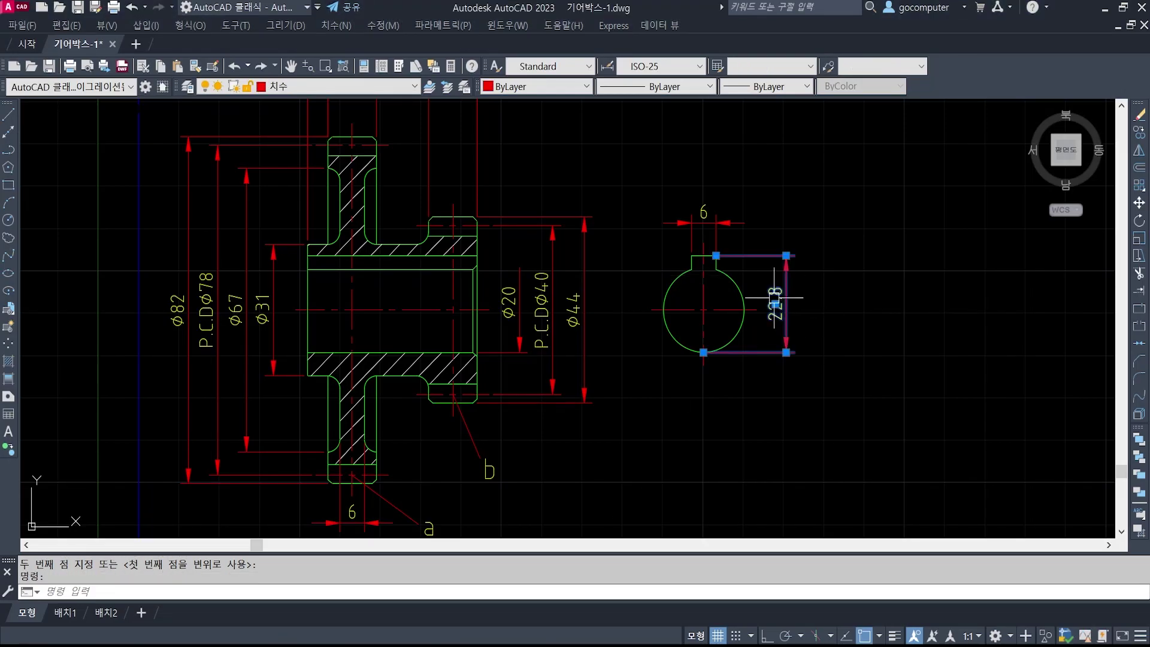
pyautogui.write('ch')
pyautogui.press('Return')
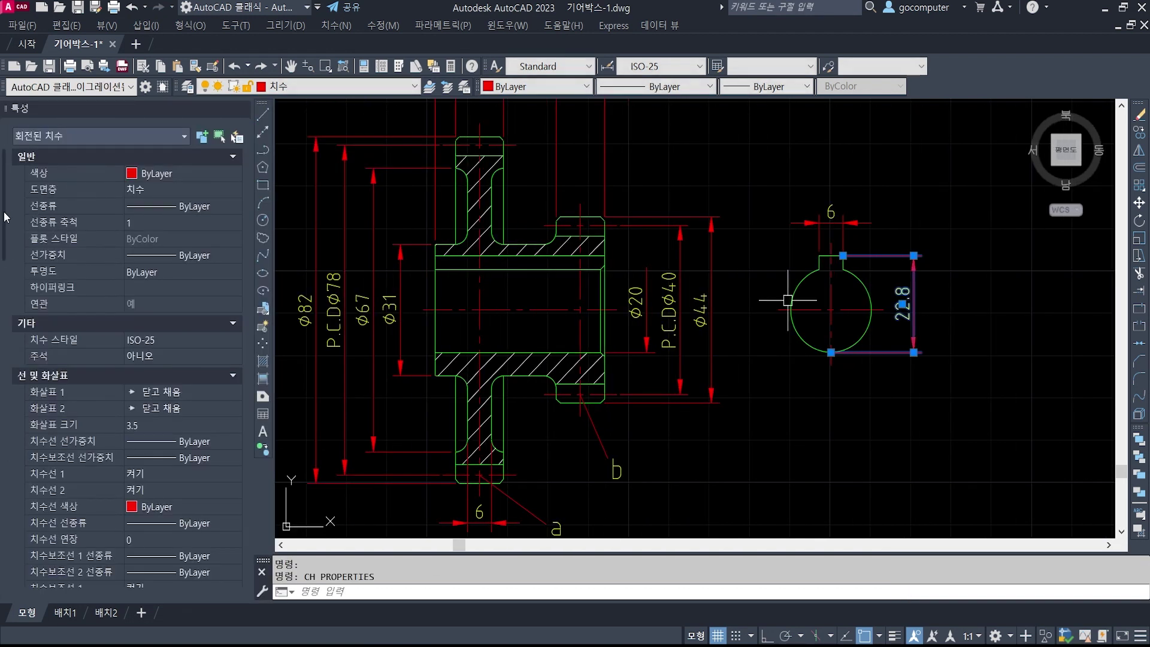
pyautogui.moveTo(5, 217); pyautogui.dragTo(3, 601)
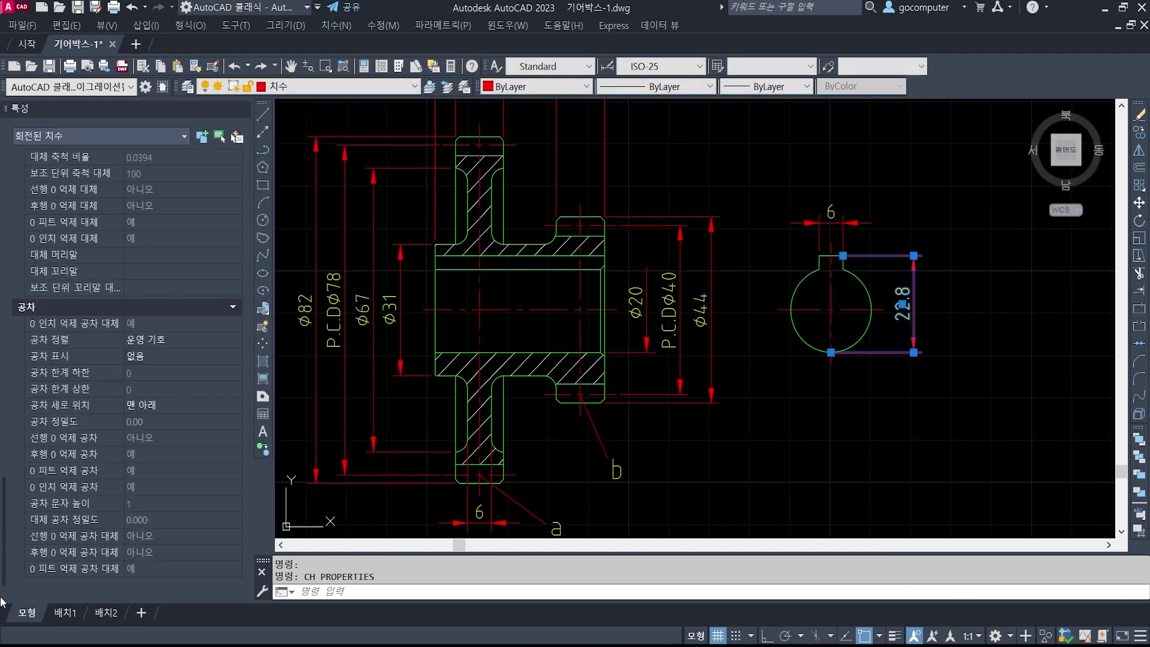
pyautogui.scroll(1, 120, 388)
pyautogui.click(156, 367)
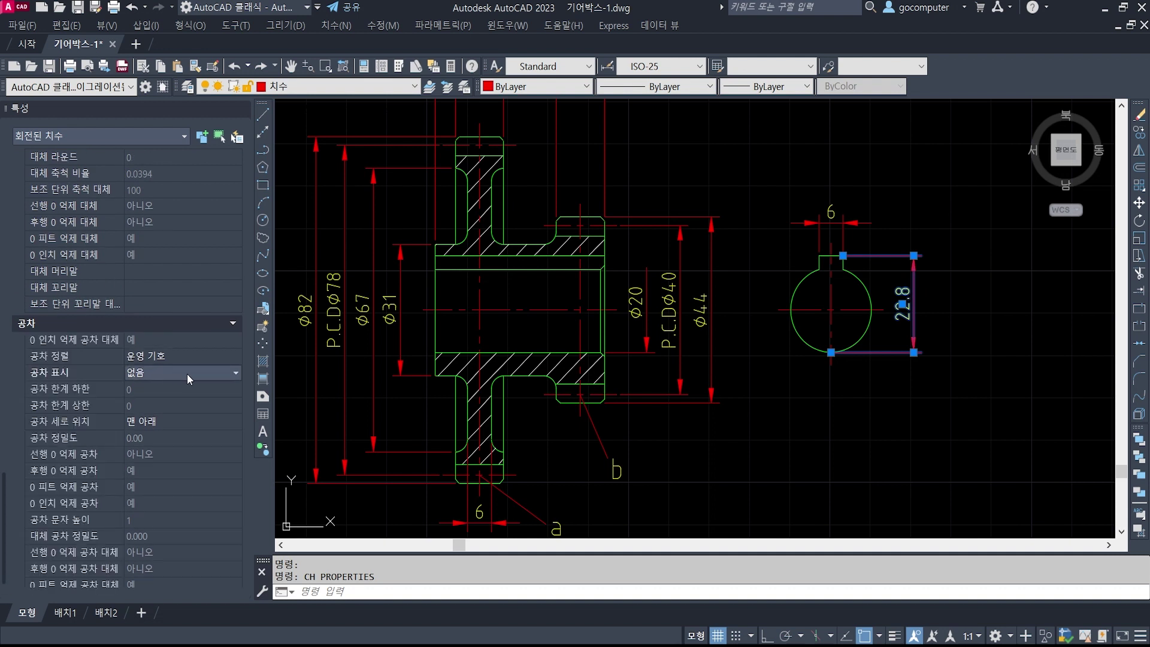
pyautogui.click(187, 374)
pyautogui.click(162, 414)
# - Set the bore height dimension's upper tolerance limit to 0.1 and its lower limit to -0
pyautogui.click(149, 404)
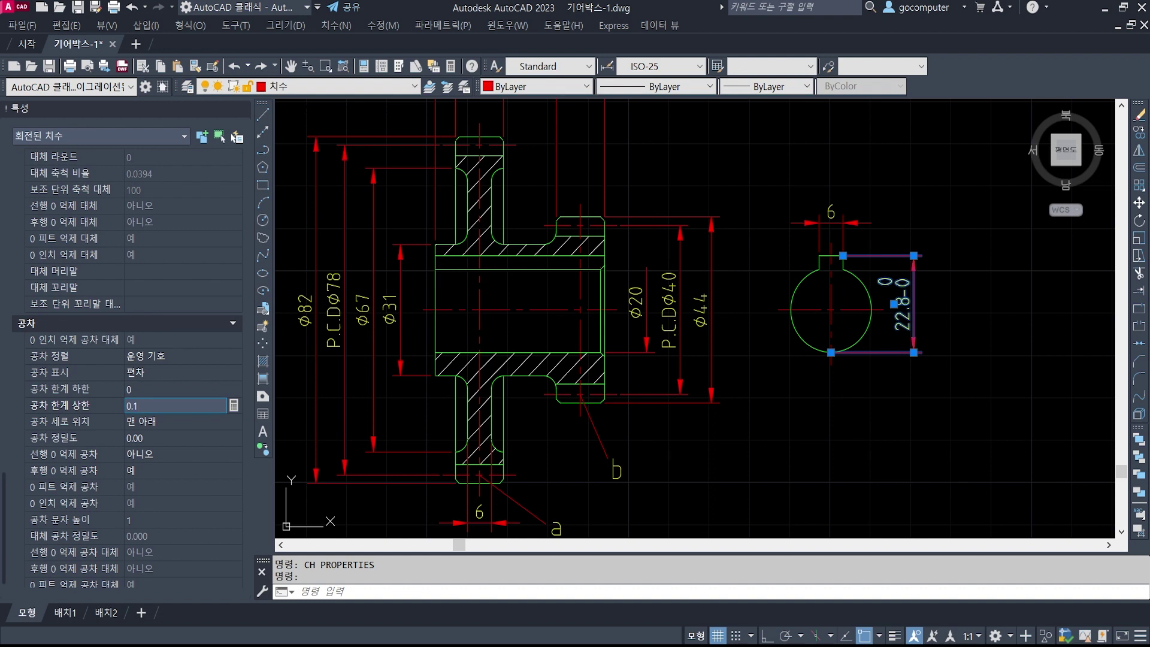
pyautogui.press('Tab')
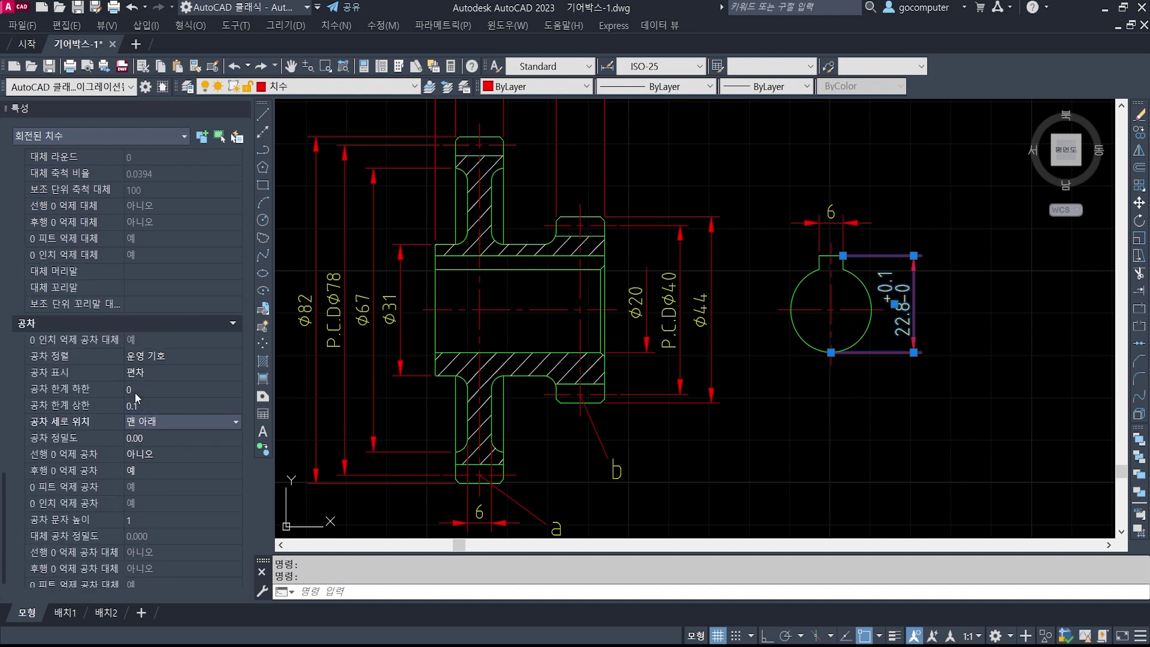
pyautogui.click(136, 390)
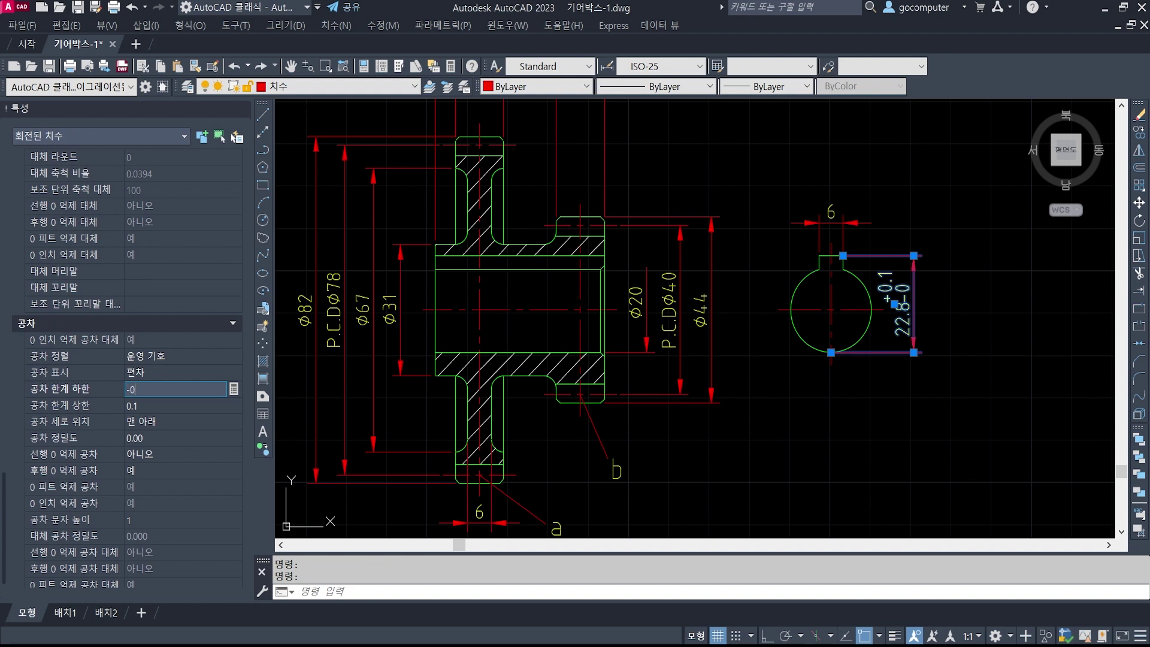
pyautogui.write('-0')
pyautogui.press('Tab')
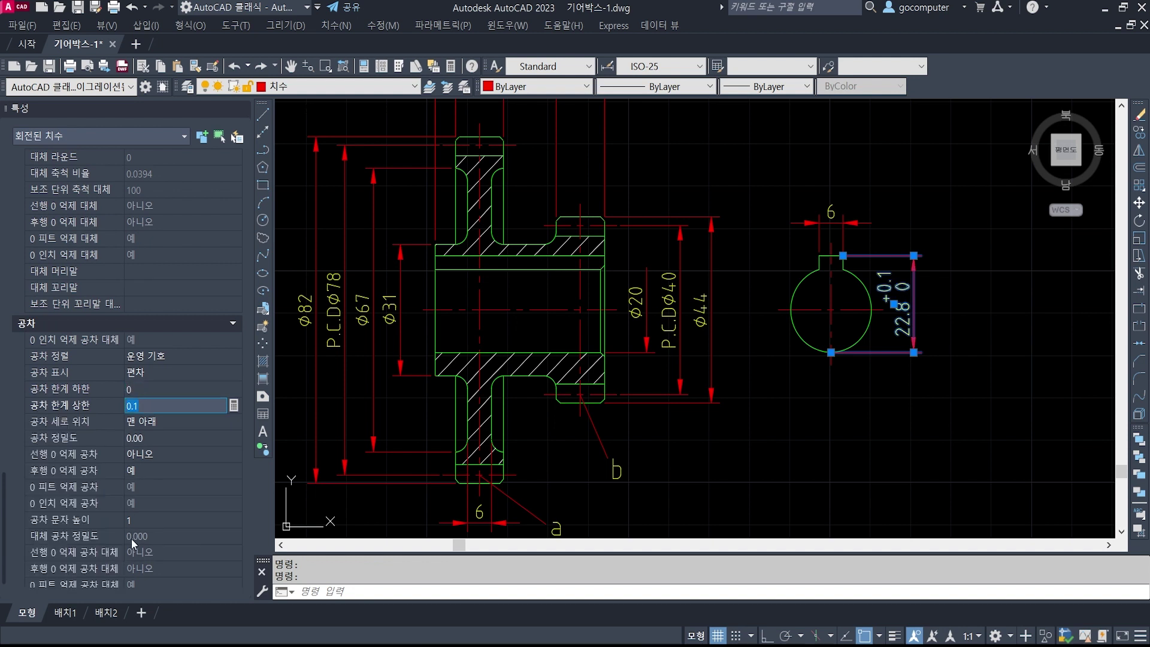
# - Set the bore height dimension's tolerance text height to 0.5, close the properties and deselect the dimension
pyautogui.click(149, 516)
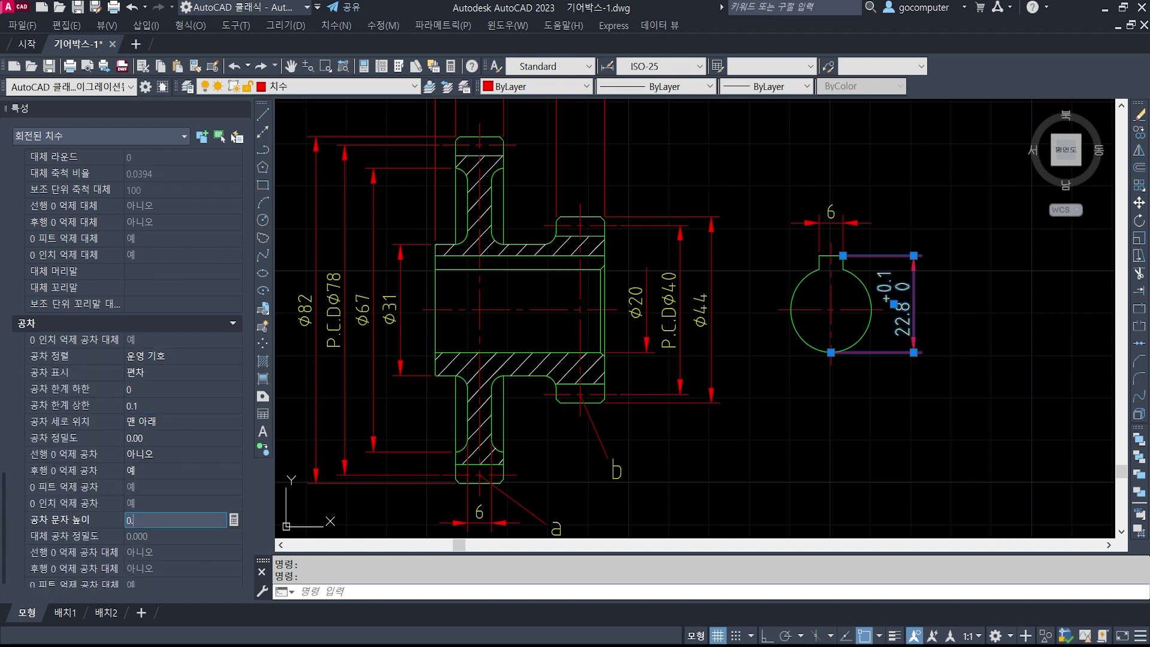
pyautogui.write('0.5')
pyautogui.press('Tab')
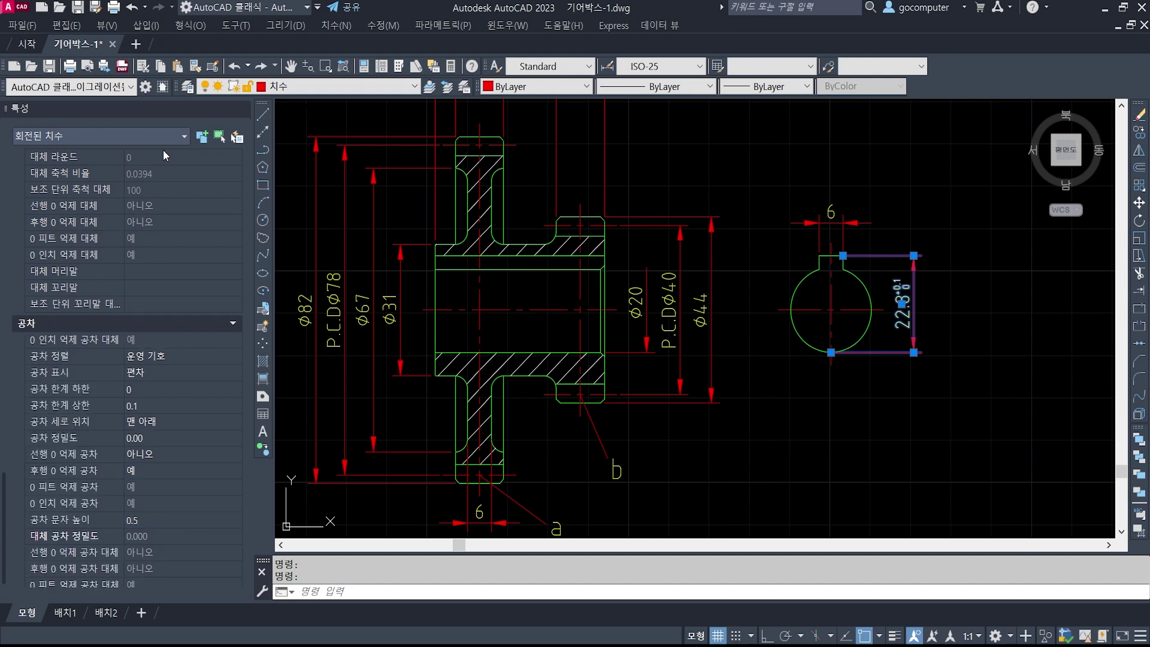
pyautogui.click(242, 109)
pyautogui.press('Escape')
pyautogui.press('Escape')
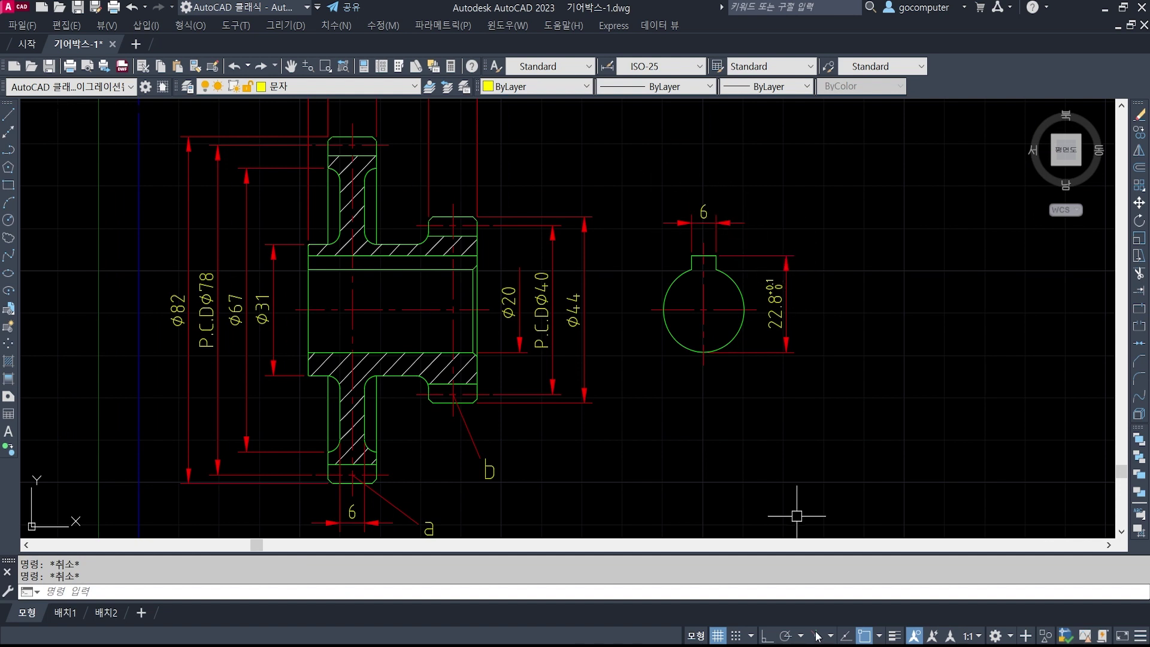
# - Switch to the KS standards PDF, check the normal-type hub keyway width (b2) tolerance class, and return to AutoCAD
pyautogui.hotkey('alt', 'Tab')
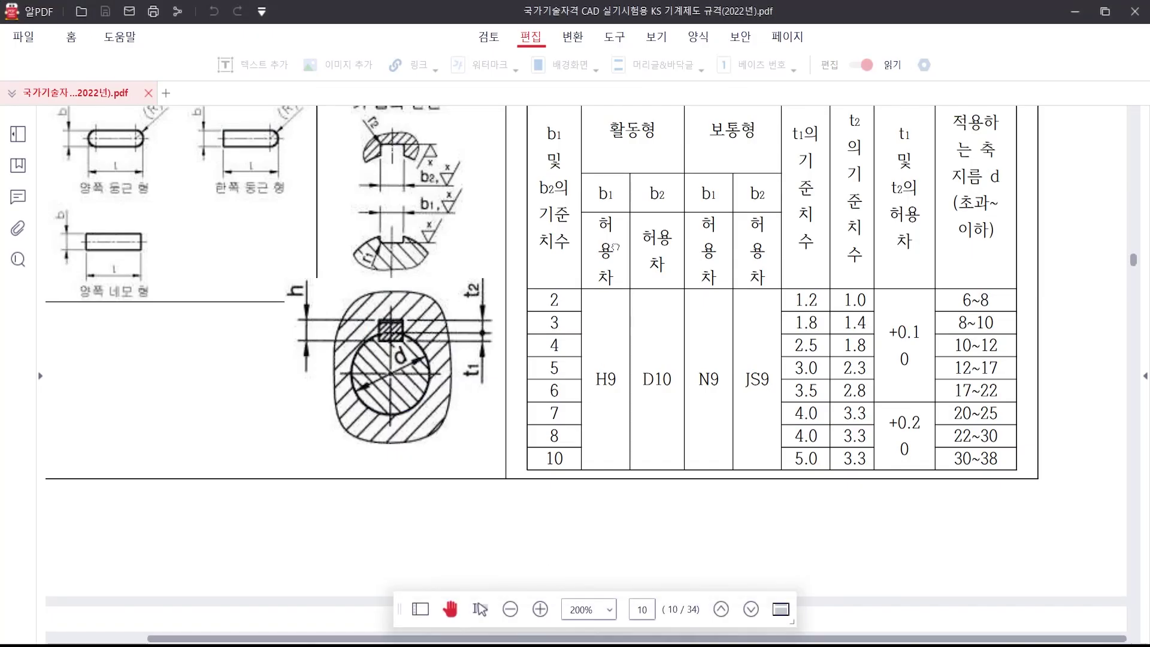
pyautogui.moveTo(613, 247); pyautogui.dragTo(621, 280)
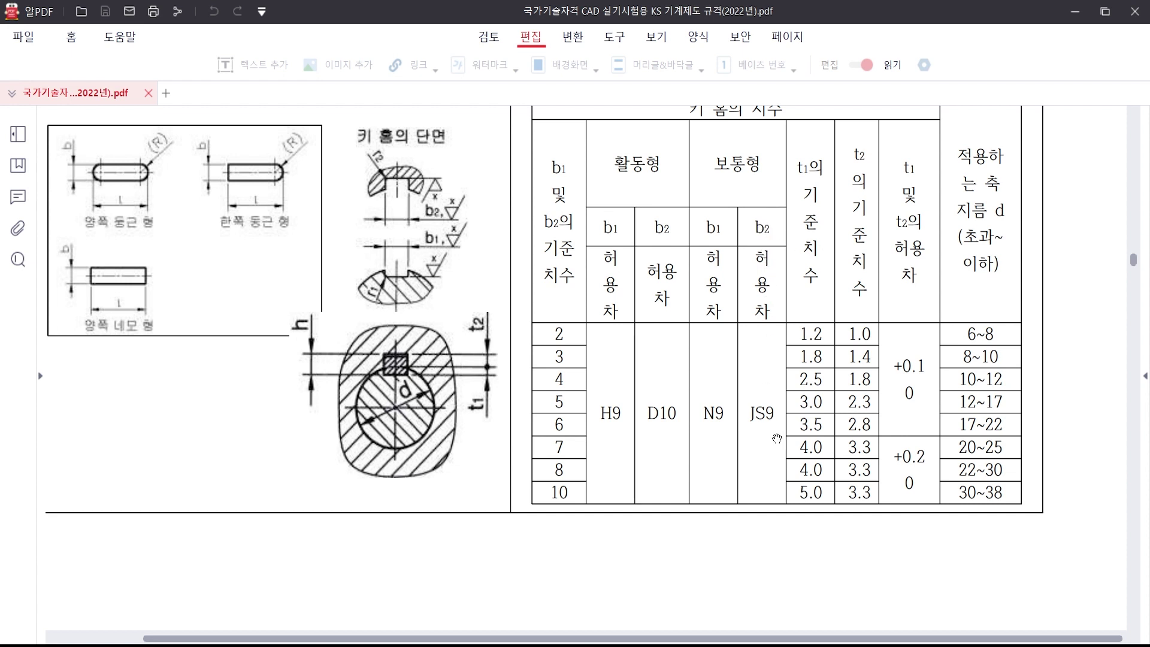
pyautogui.hotkey('alt', 'Tab')
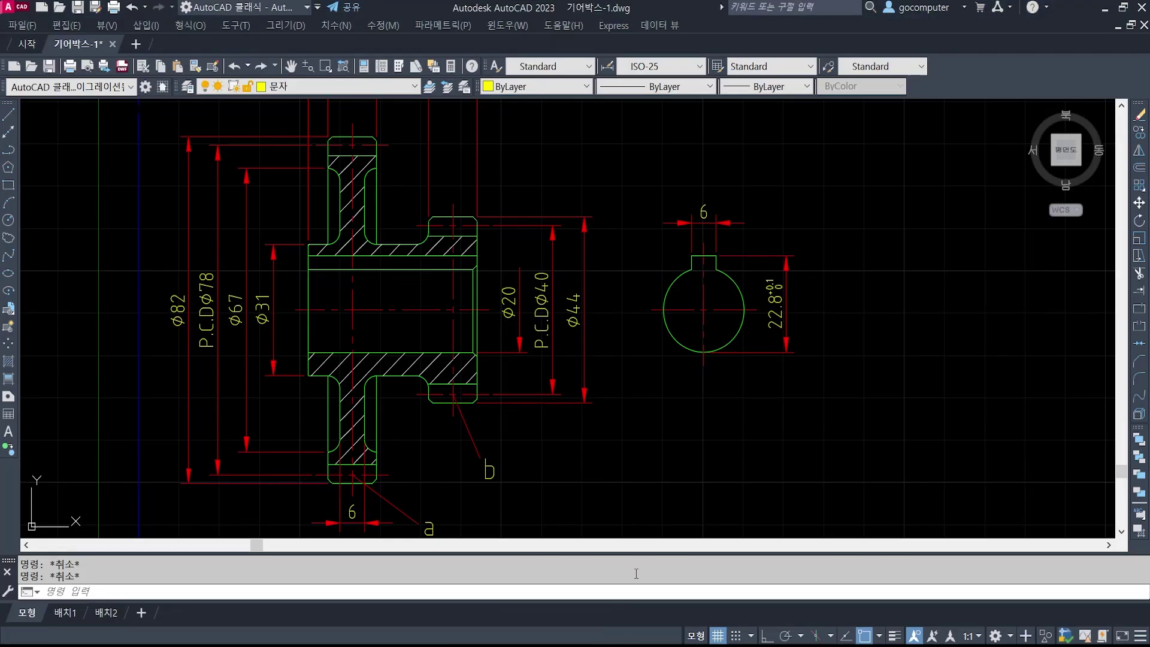
# - Append "Js9" to the keyway width dimension above the bore view and finish text editing
pyautogui.write('ed')
pyautogui.press('Return')
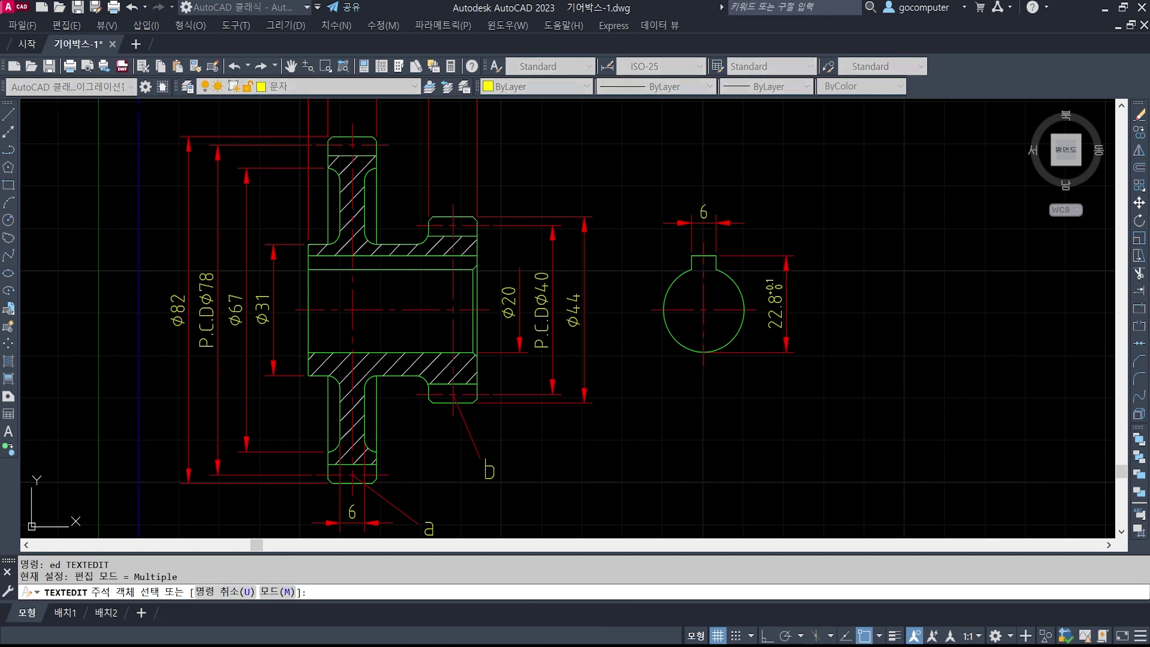
pyautogui.click(726, 215)
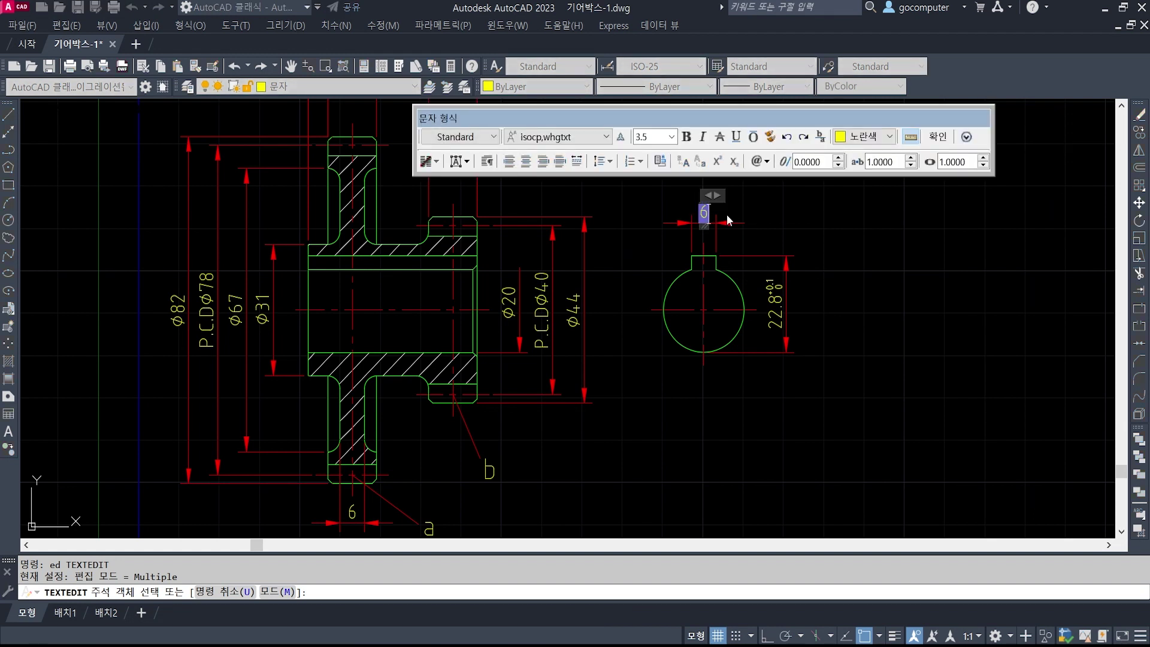
pyautogui.write('Js9')
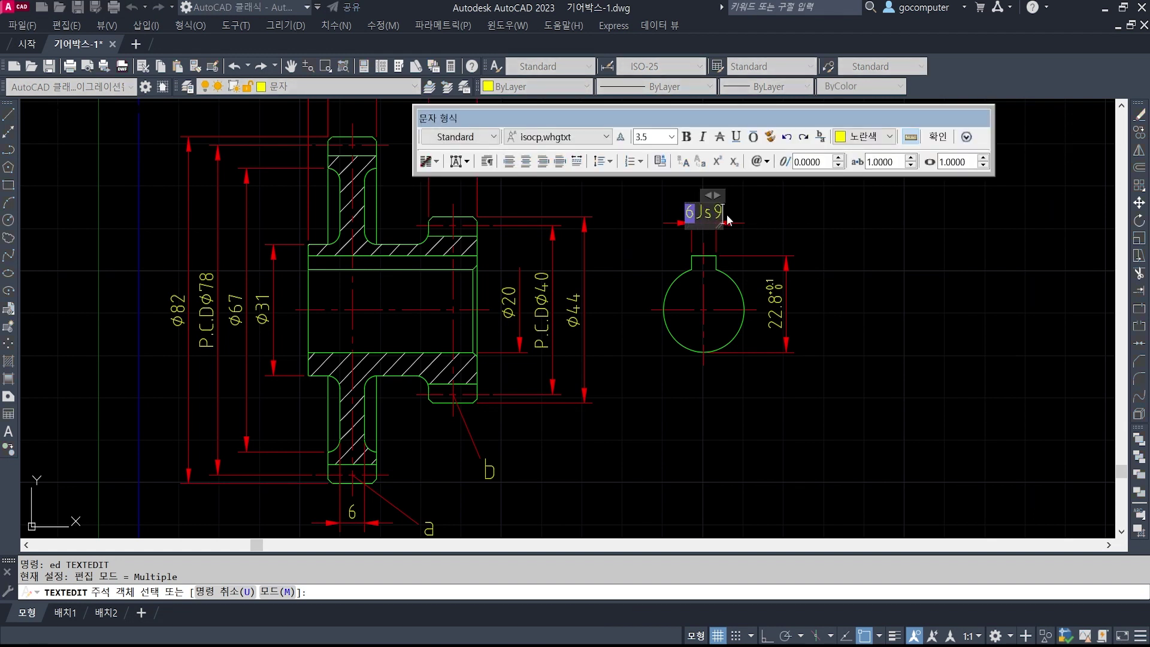
pyautogui.click(802, 232)
pyautogui.press('Escape')
pyautogui.press('Escape')
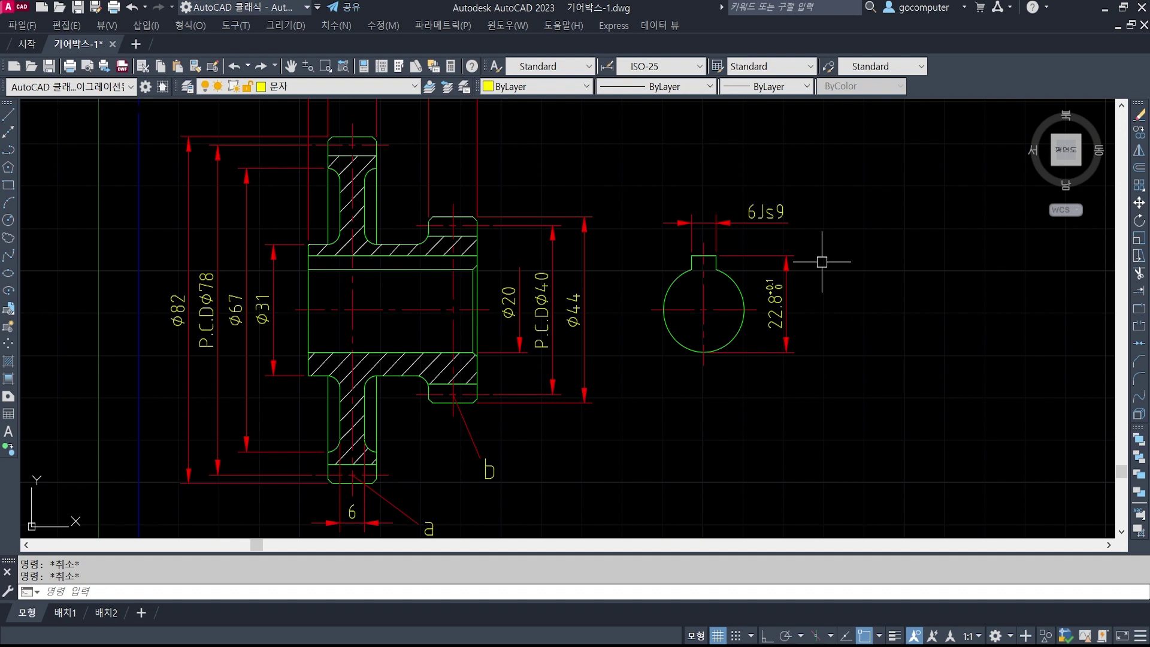
pyautogui.moveTo(667, 208); pyautogui.dragTo(717, 221, button='middle')
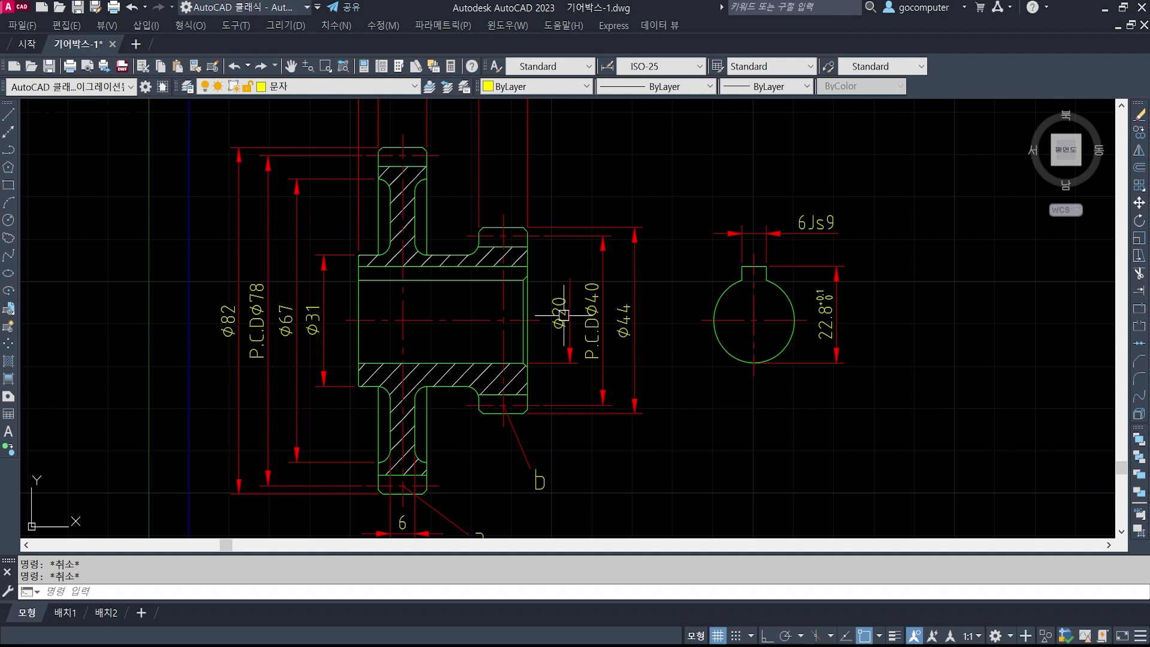
# - Append "H7" to the ø20 bore diameter dimension of the section view and finish text editing
pyautogui.write('ED')
pyautogui.press('Return')
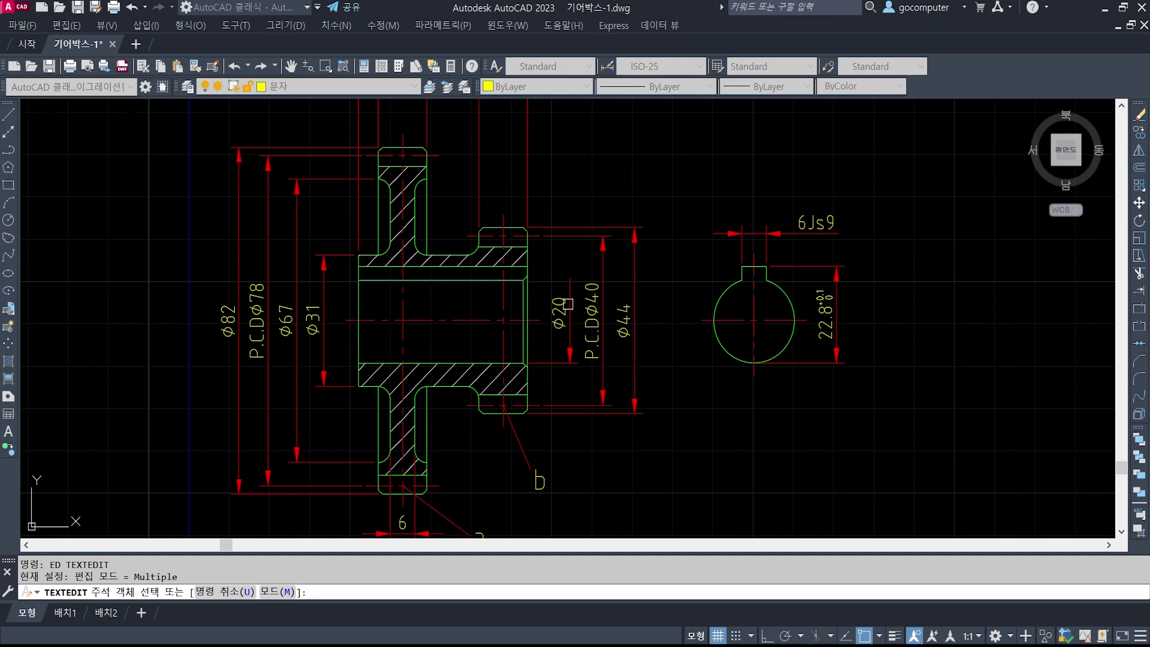
pyautogui.click(559, 313)
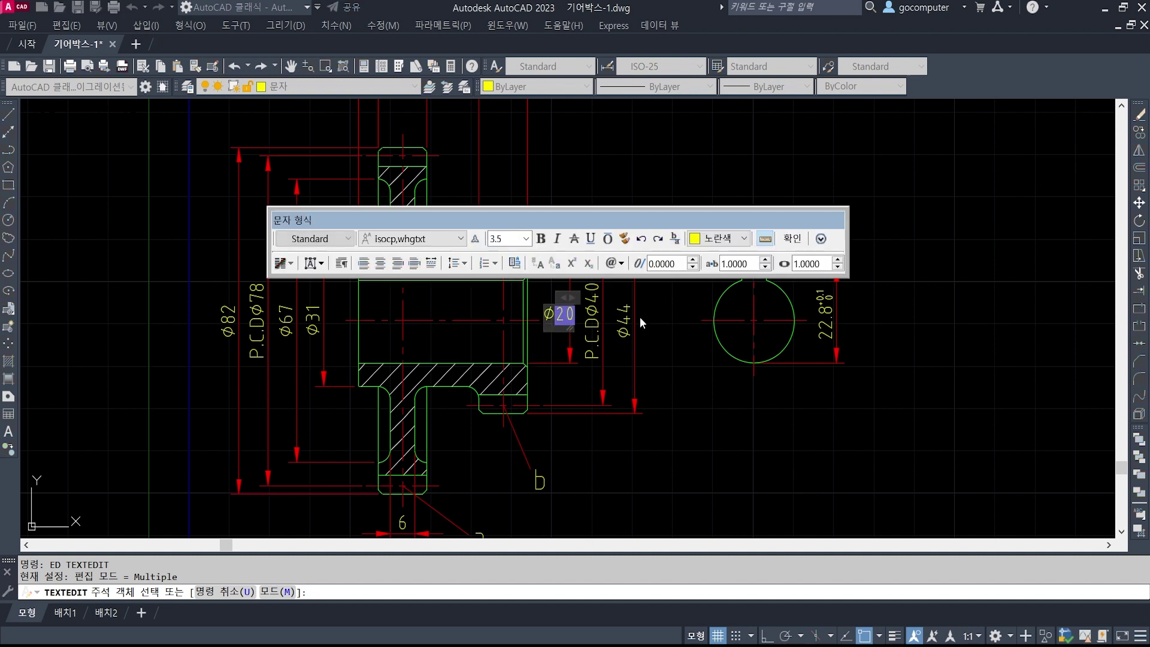
pyautogui.write('H7')
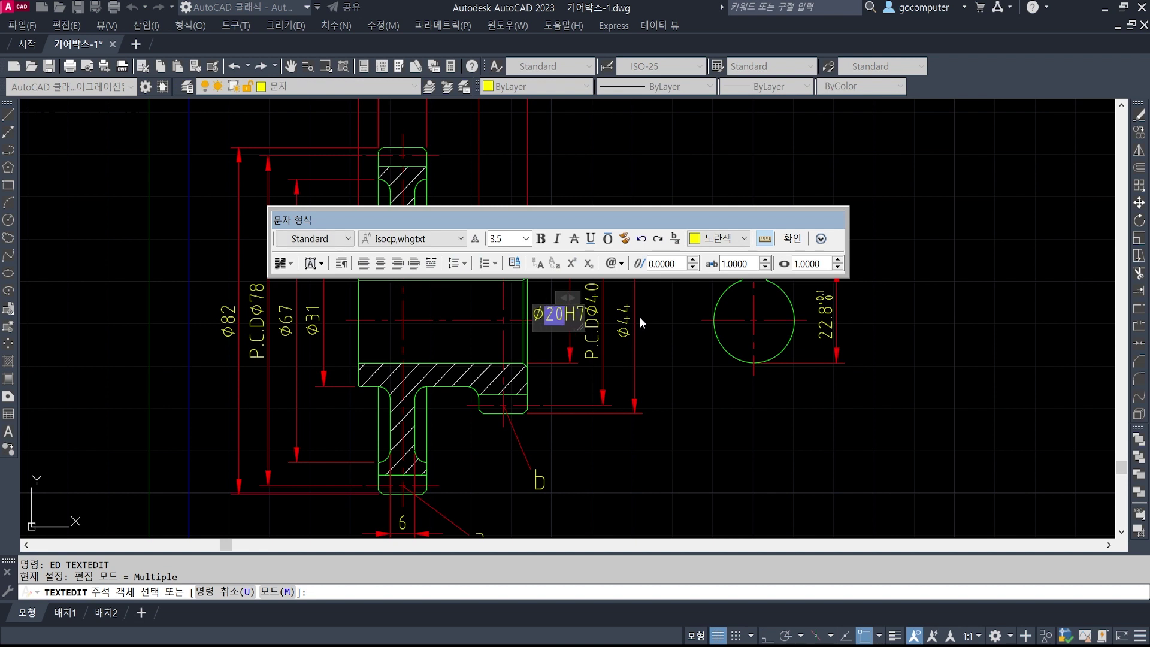
pyautogui.click(650, 381)
pyautogui.press('Escape')
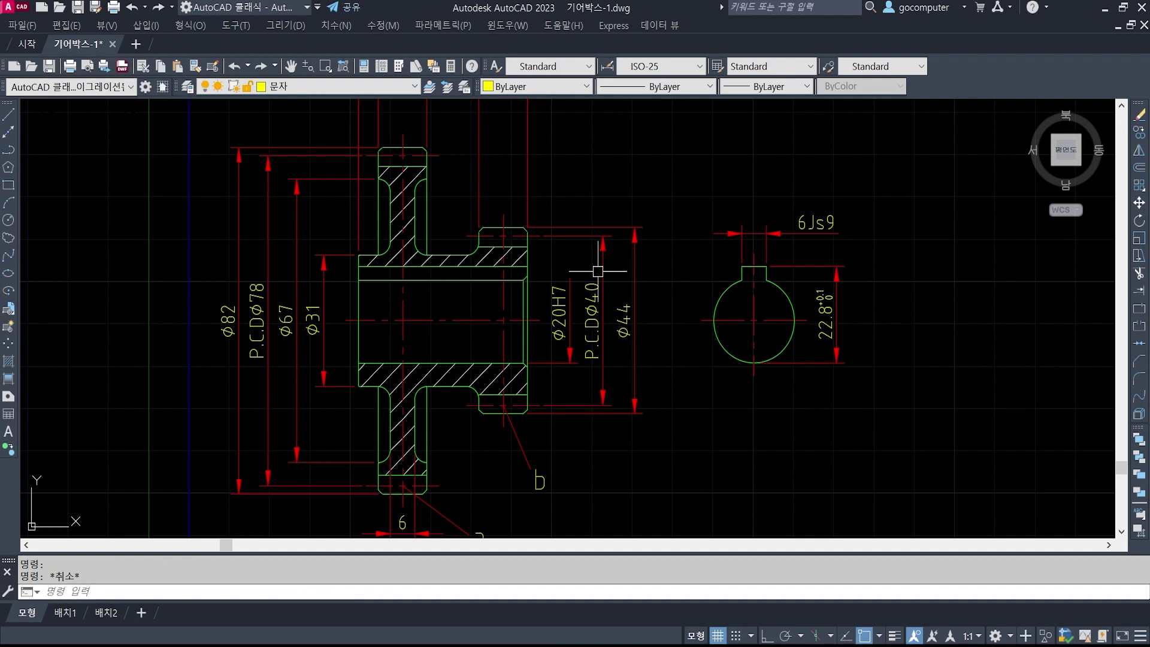
pyautogui.moveTo(598, 273)
pyautogui.mouseDown(button='middle')
pyautogui.moveTo(611, 288)
pyautogui.moveTo(667, 300)
pyautogui.mouseUp(button='middle')
pyautogui.scroll(-1, 669, 290)
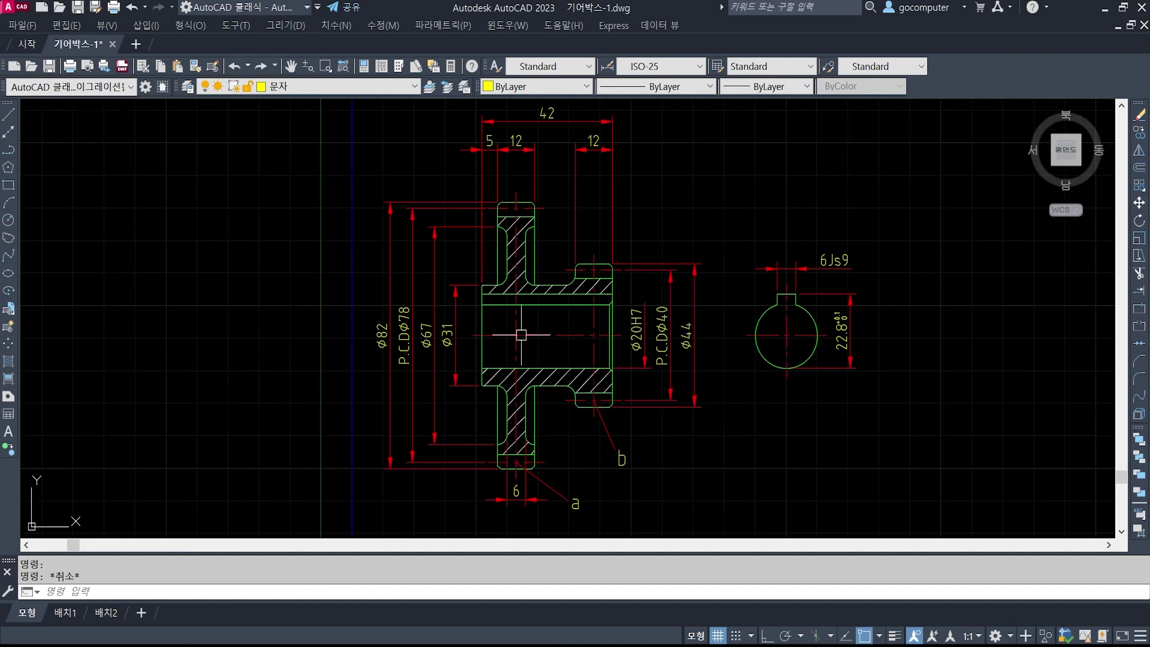
pyautogui.moveTo(567, 218); pyautogui.dragTo(575, 241, button='middle')
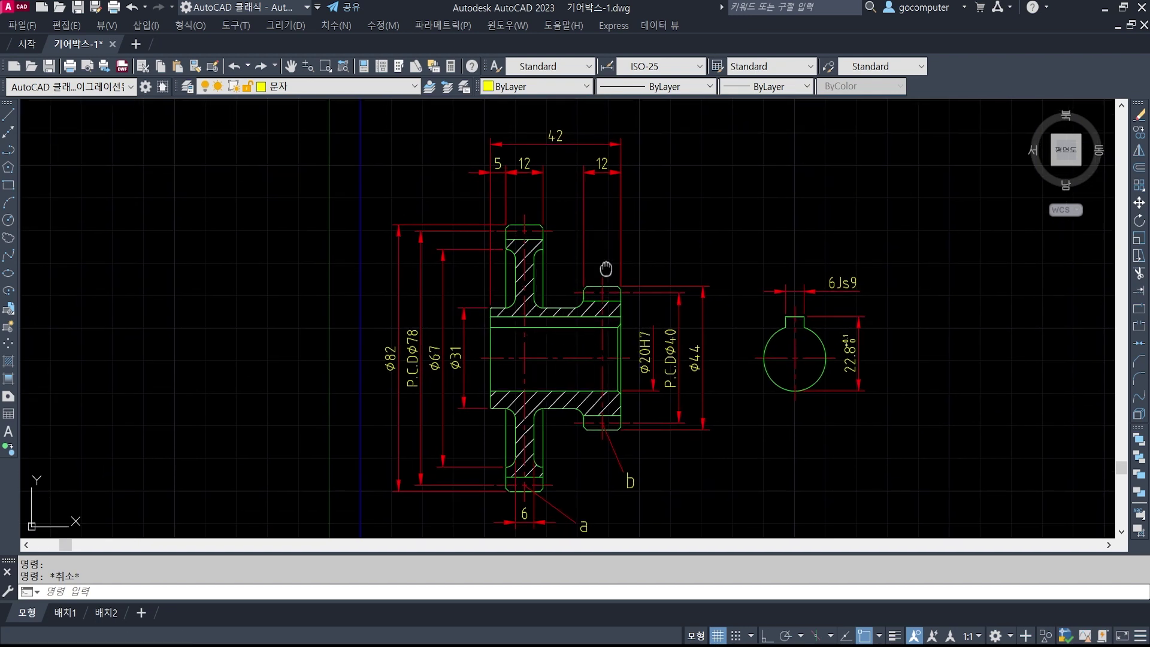
pyautogui.moveTo(605, 261)
pyautogui.mouseDown(button='middle')
pyautogui.moveTo(610, 273)
pyautogui.moveTo(608, 228)
pyautogui.moveTo(610, 254)
pyautogui.mouseUp(button='middle')
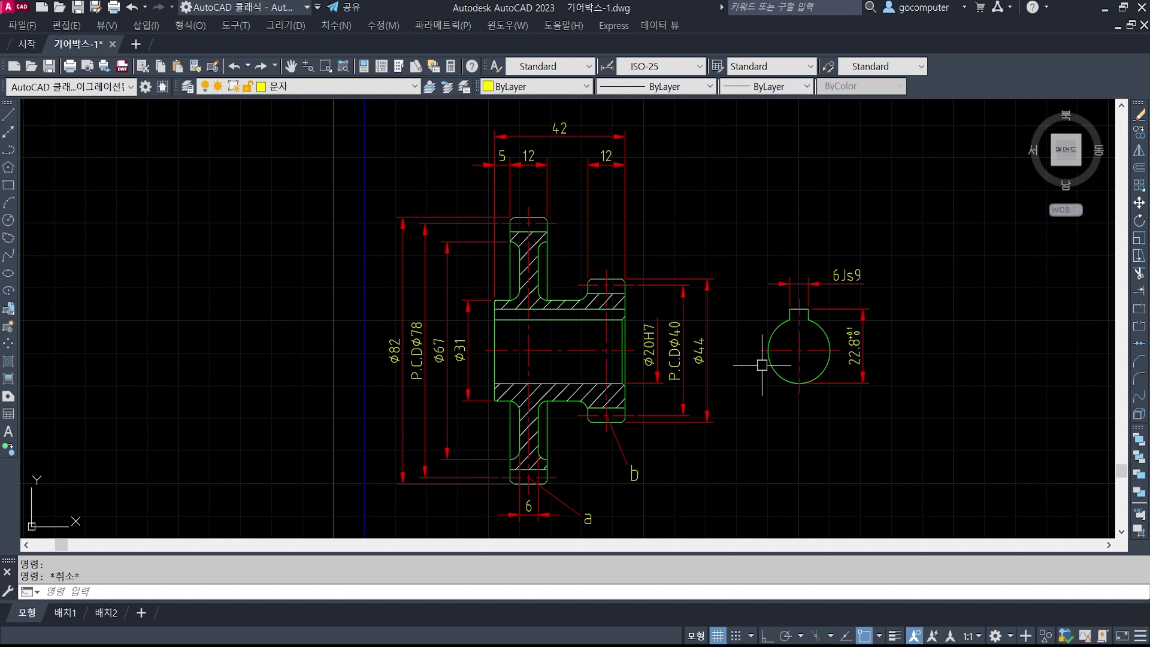
pyautogui.moveTo(766, 358); pyautogui.dragTo(739, 338, button='middle')
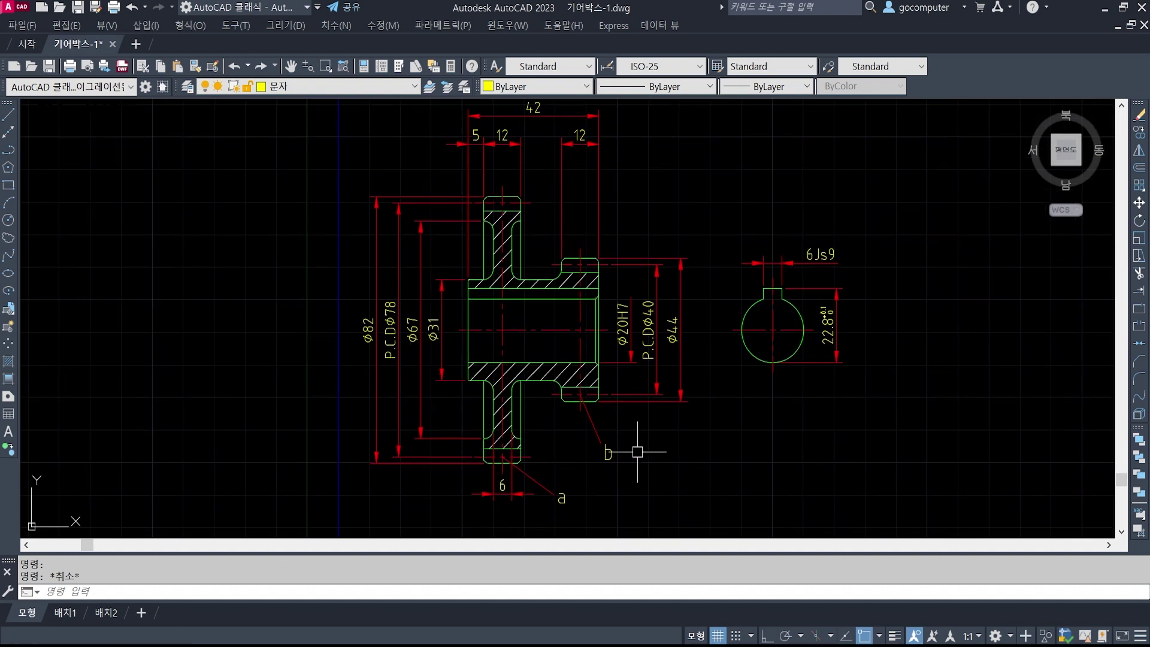
pyautogui.moveTo(642, 441); pyautogui.dragTo(657, 392, button='middle')
pyautogui.moveTo(733, 305); pyautogui.dragTo(762, 343, button='middle')
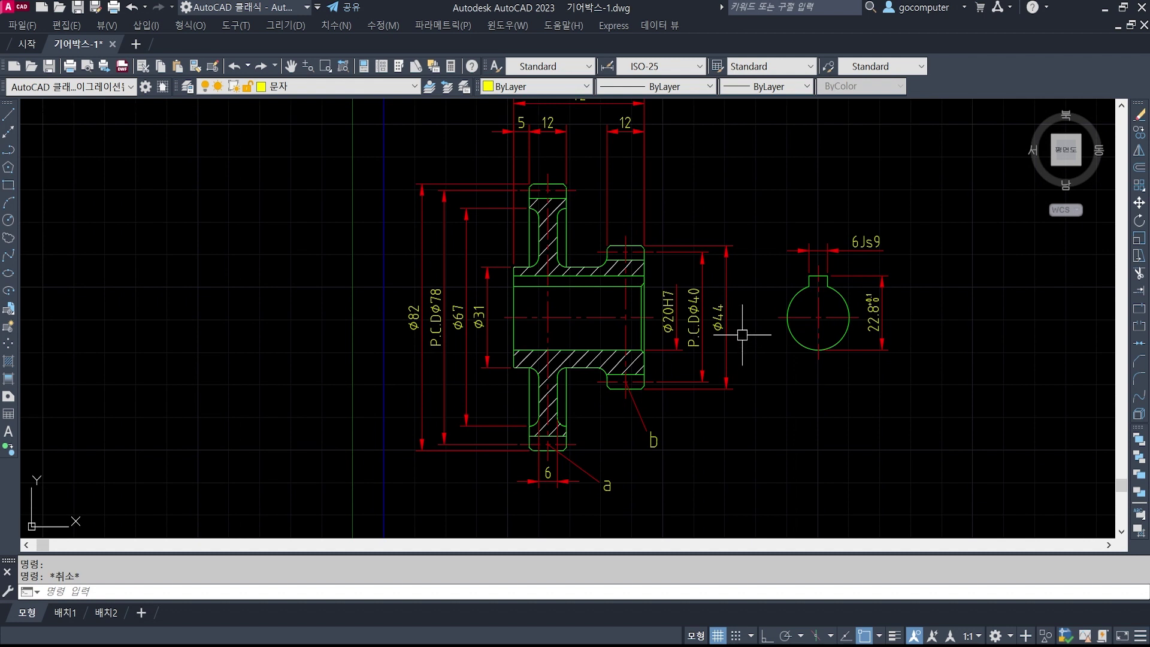
pyautogui.moveTo(650, 388); pyautogui.dragTo(718, 353)
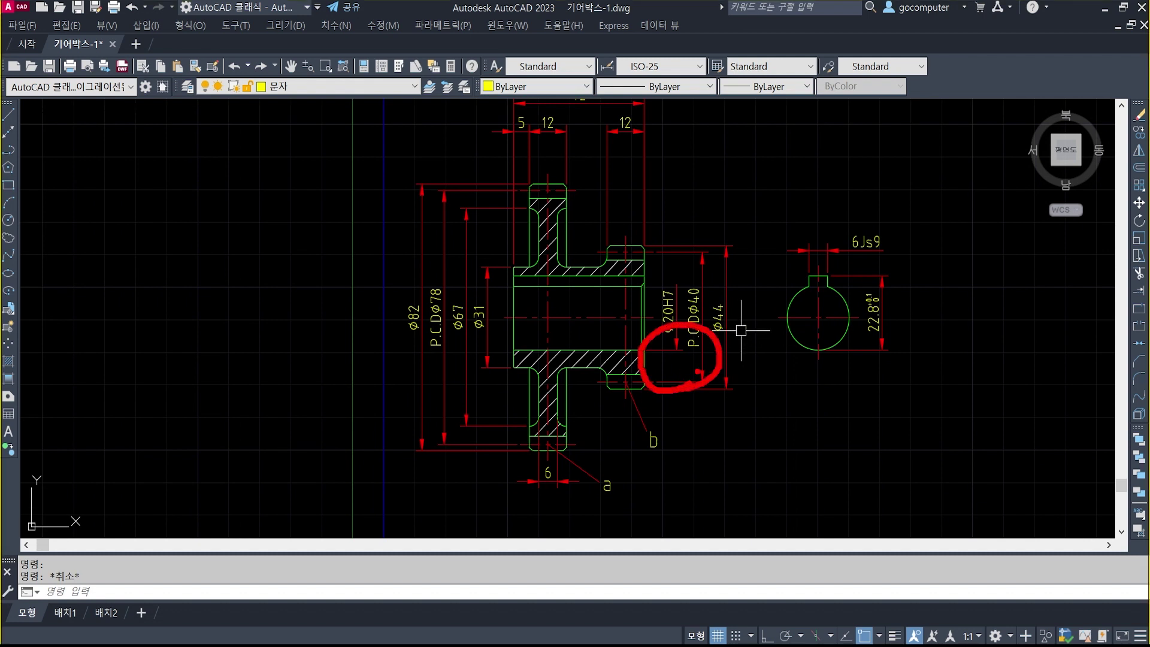
pyautogui.press('Escape')
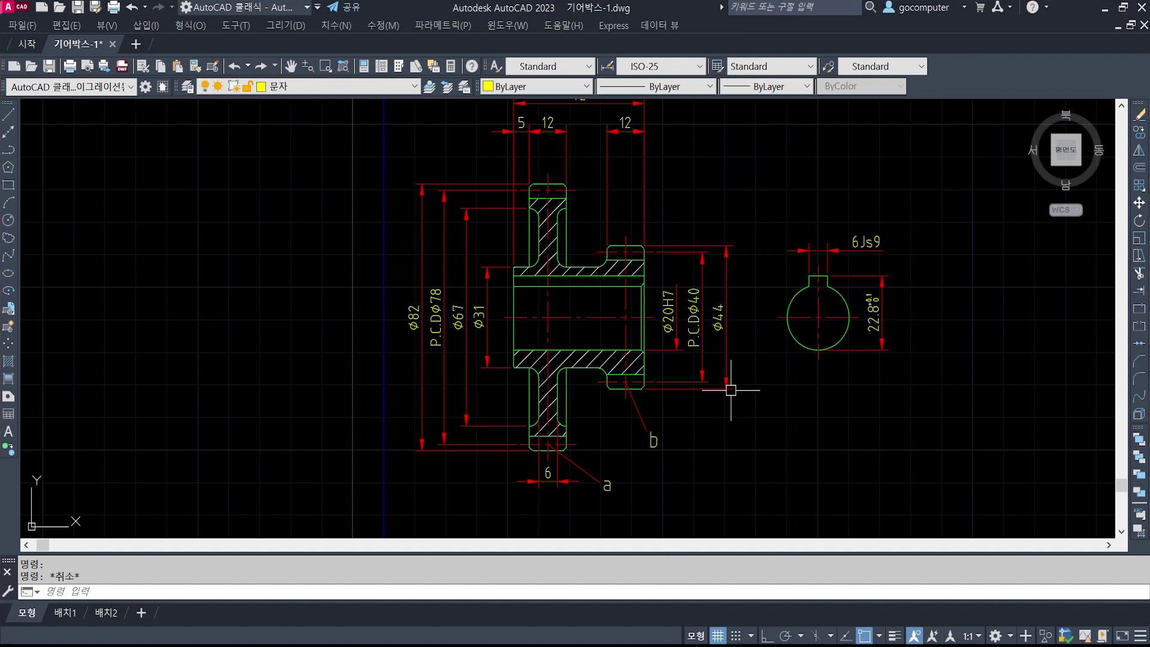
# - Make the 치수 layer current and set the quick leader's arrowhead to the filled datum triangle (데이텀 삼각형 채우기)
pyautogui.click(365, 91)
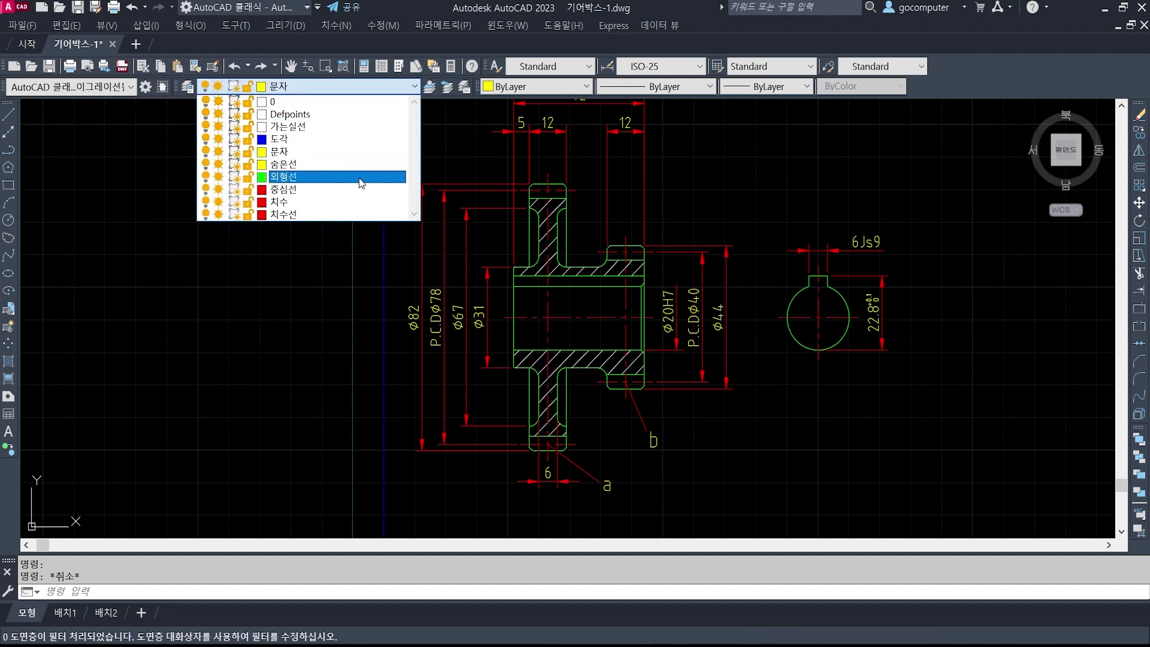
pyautogui.click(361, 201)
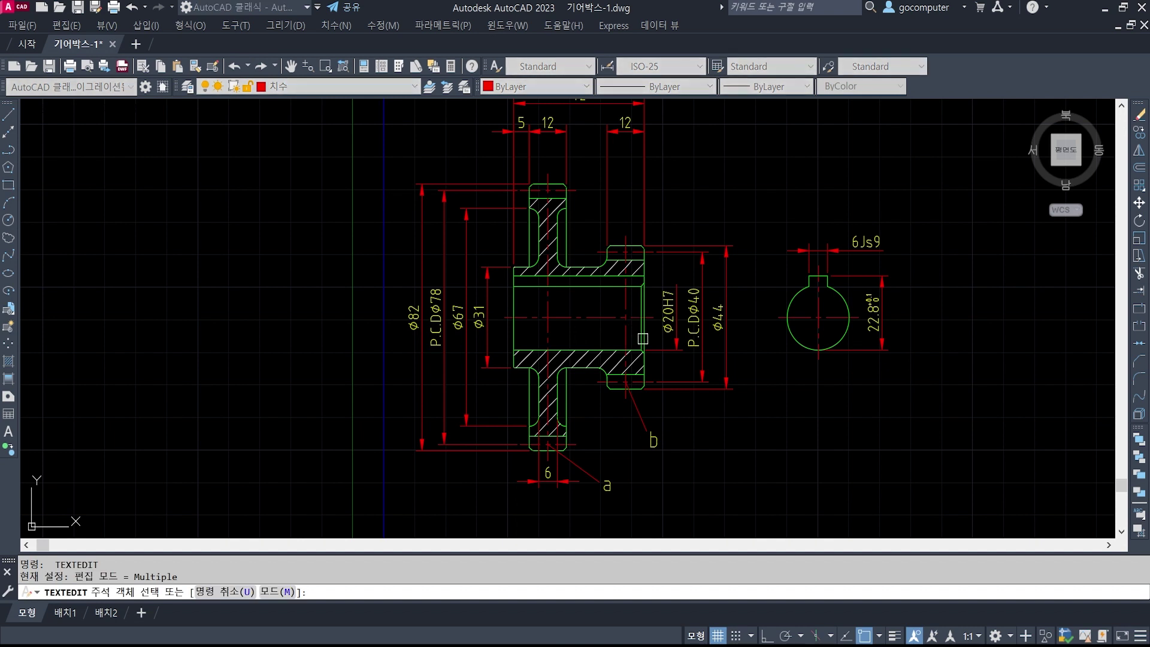
pyautogui.press('Escape')
pyautogui.write('le')
pyautogui.press('Return')
pyautogui.write('s')
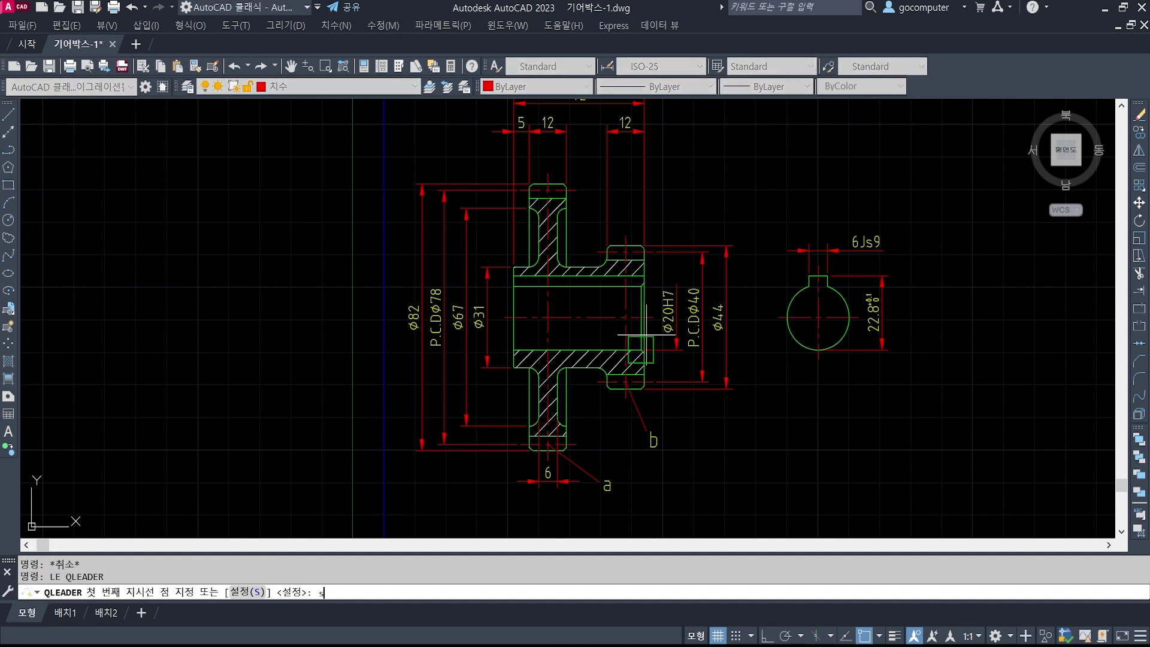
pyautogui.press('Return')
pyautogui.click(747, 207)
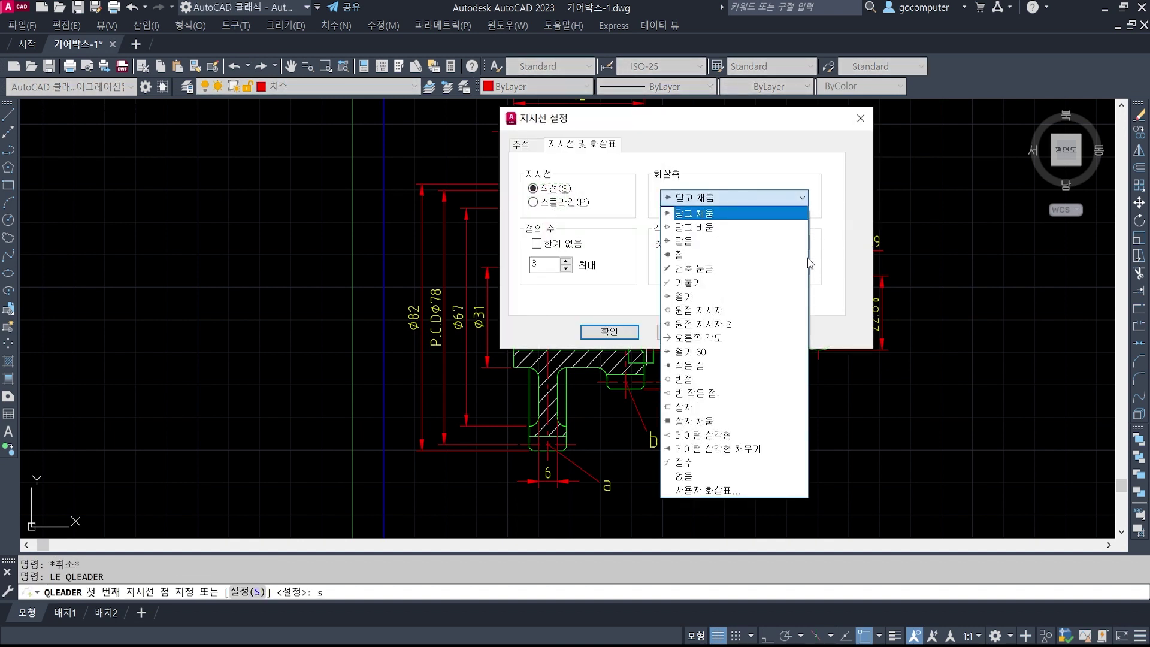
pyautogui.click(740, 442)
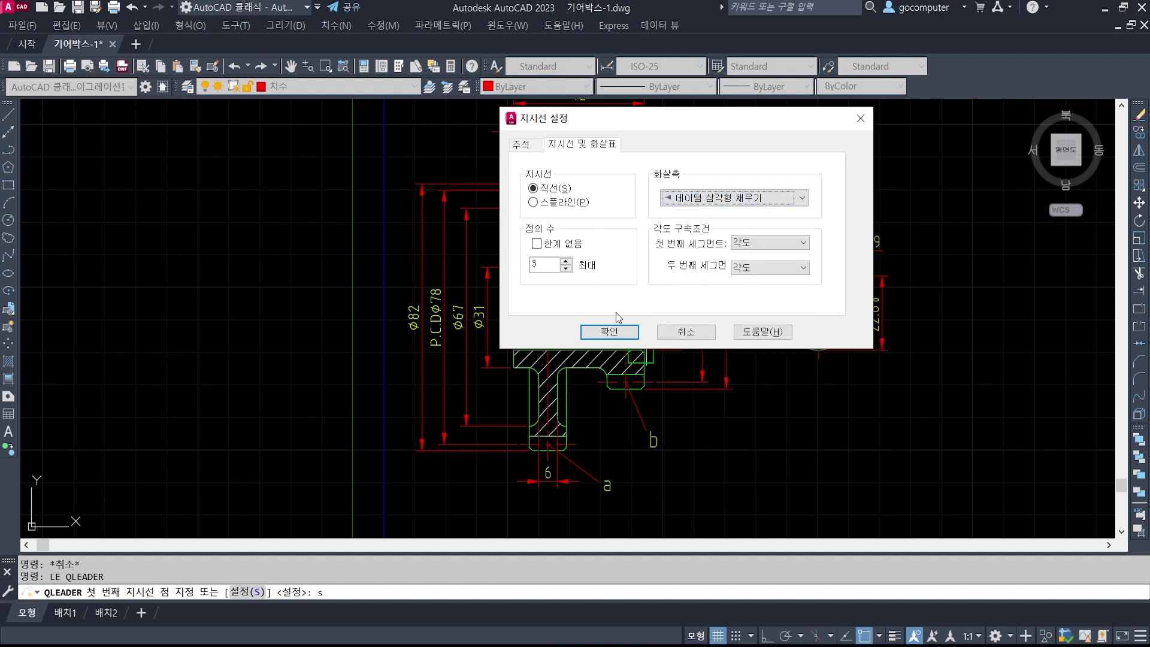
pyautogui.click(609, 331)
# - With ortho on, place a datum leader from the lower arrow of the ø20H7 dimension, ending in a tolerance frame with datum D
pyautogui.click(676, 350)
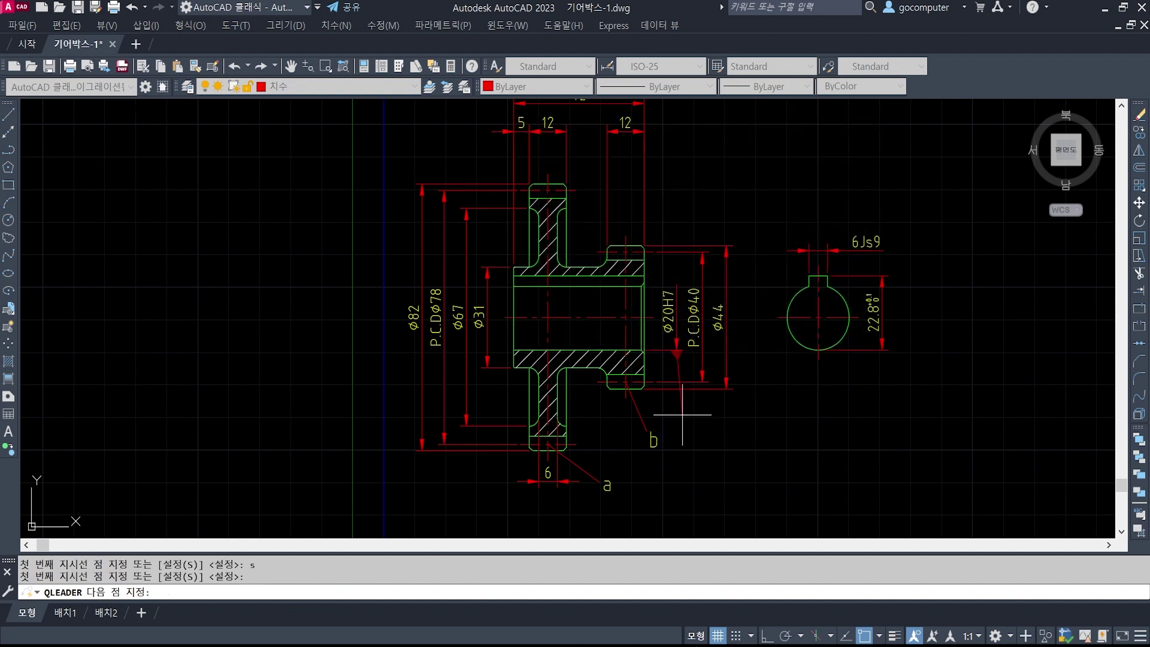
pyautogui.press('F8')
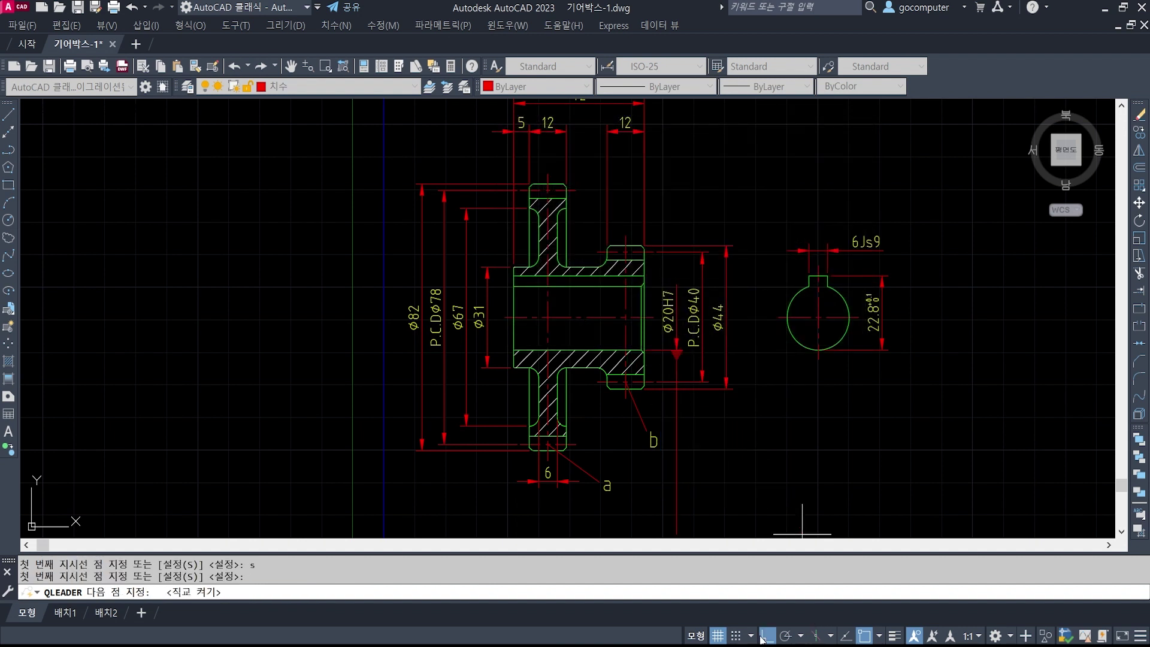
pyautogui.click(688, 425)
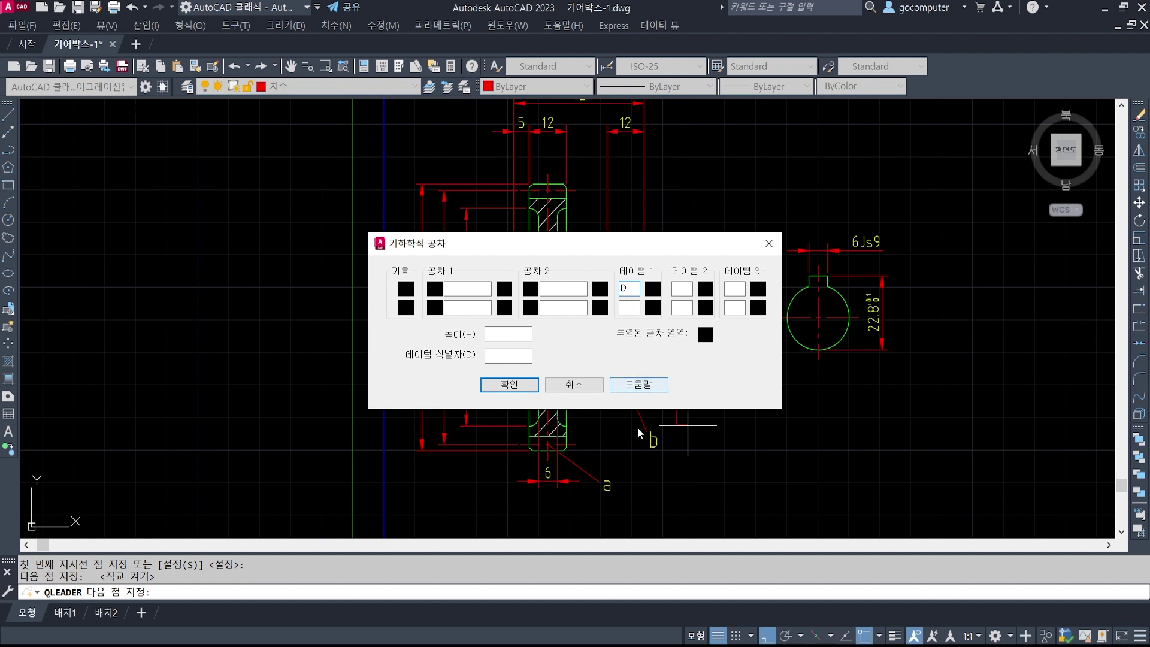
pyautogui.press('Return')
pyautogui.press('Escape')
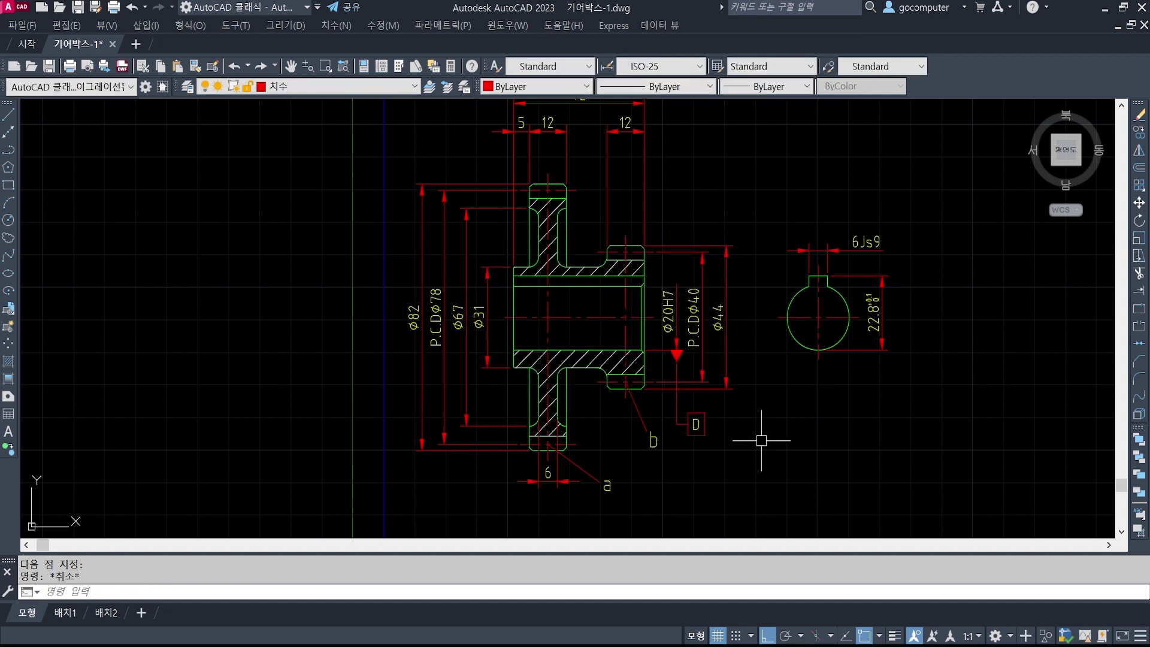
pyautogui.press('Escape')
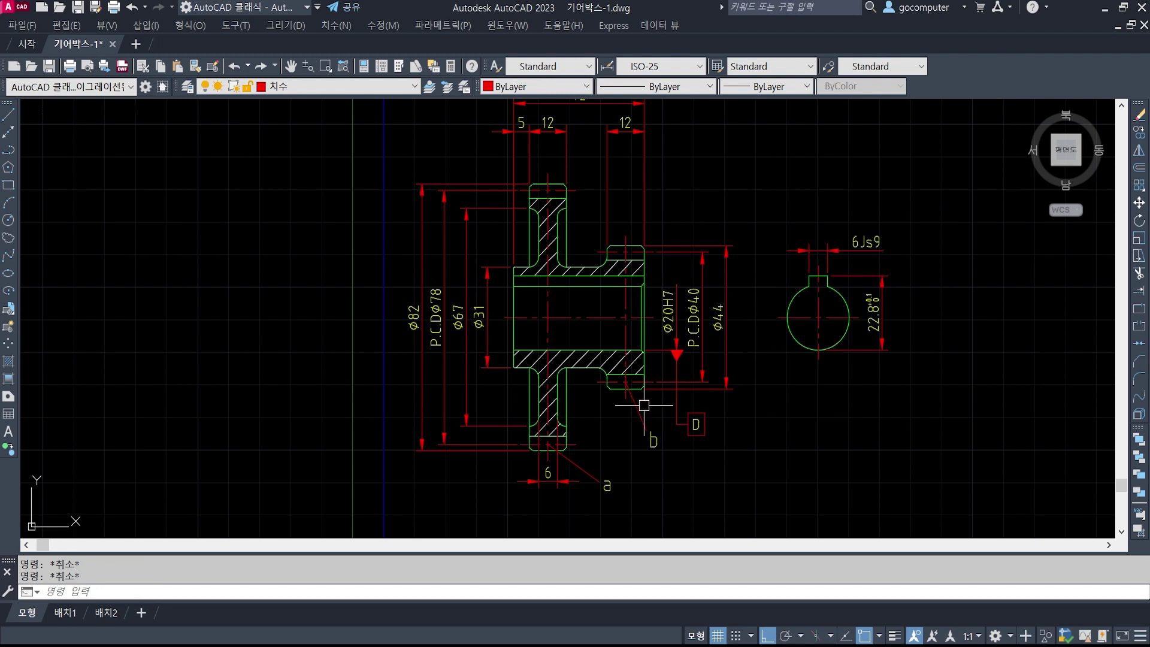
# - Start another quick leader and set its arrowhead to closed filled (닫고 채움)
pyautogui.write('le')
pyautogui.press('Return')
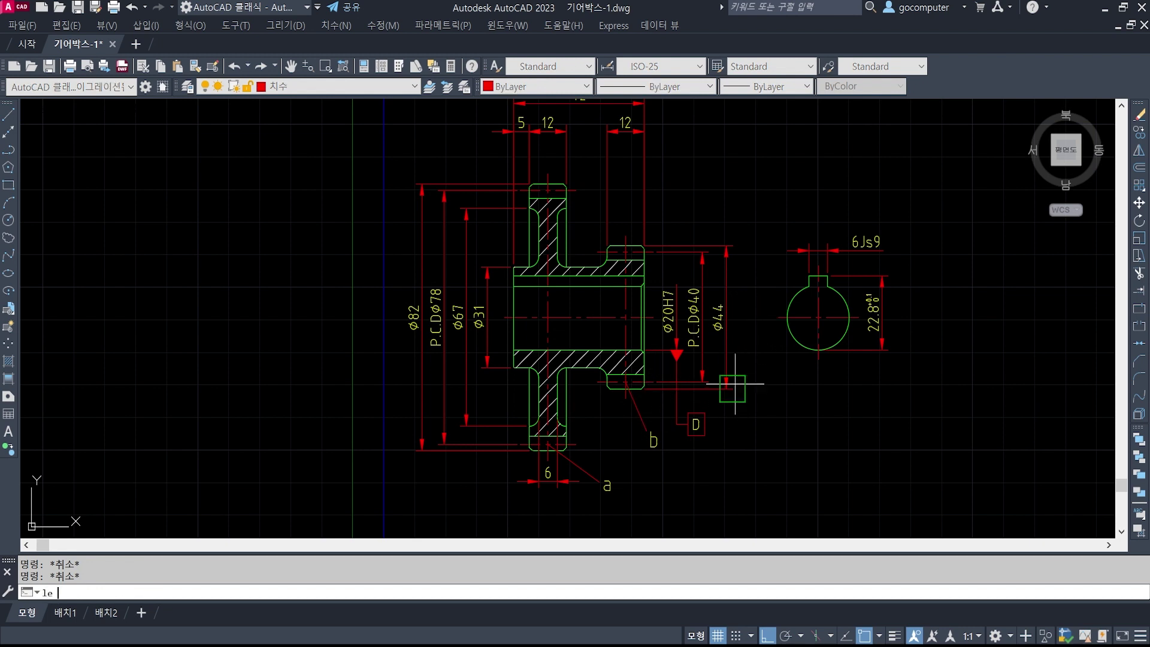
pyautogui.write('s')
pyautogui.press('Return')
pyautogui.click(722, 198)
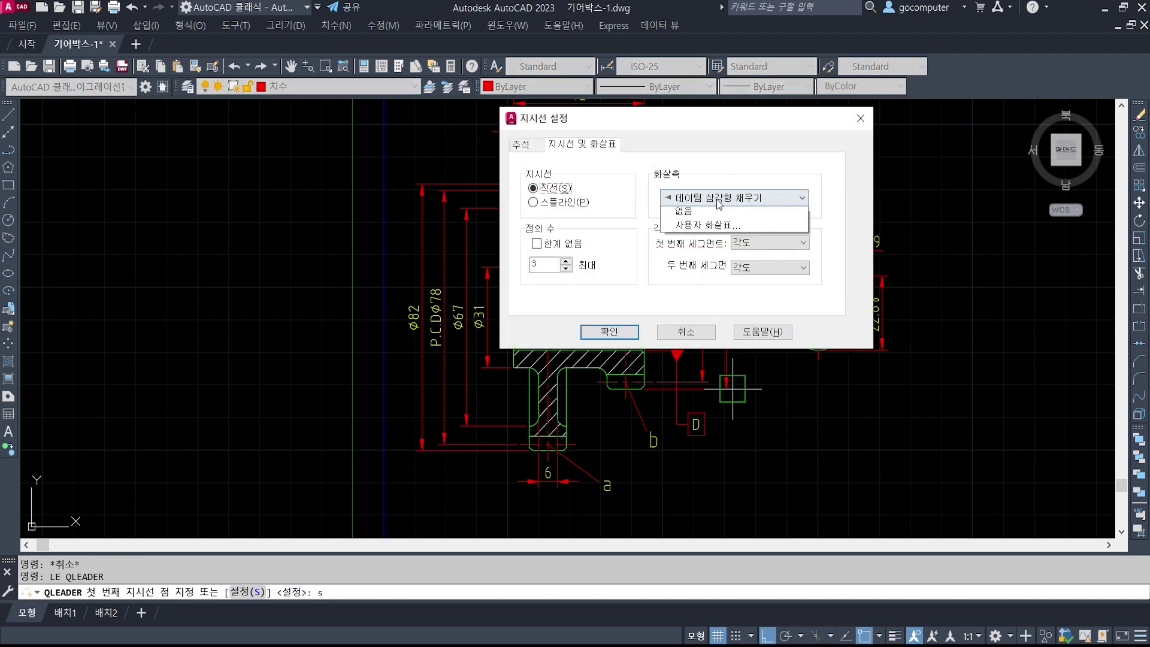
pyautogui.click(716, 197)
pyautogui.click(712, 198)
pyautogui.click(703, 214)
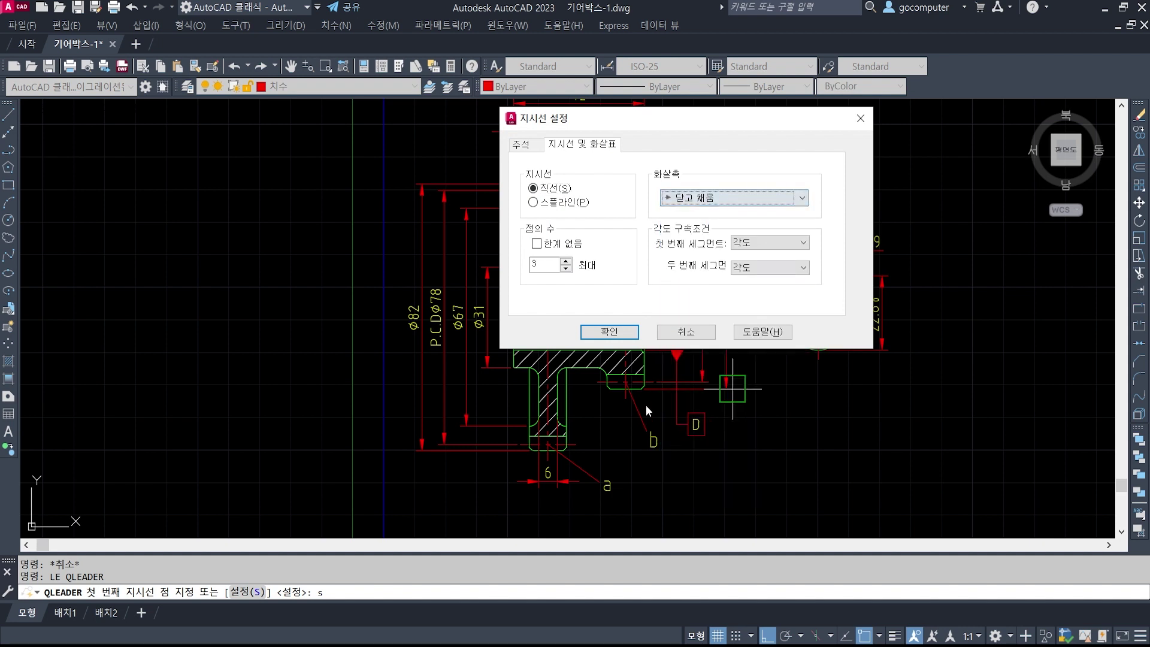
pyautogui.click(609, 331)
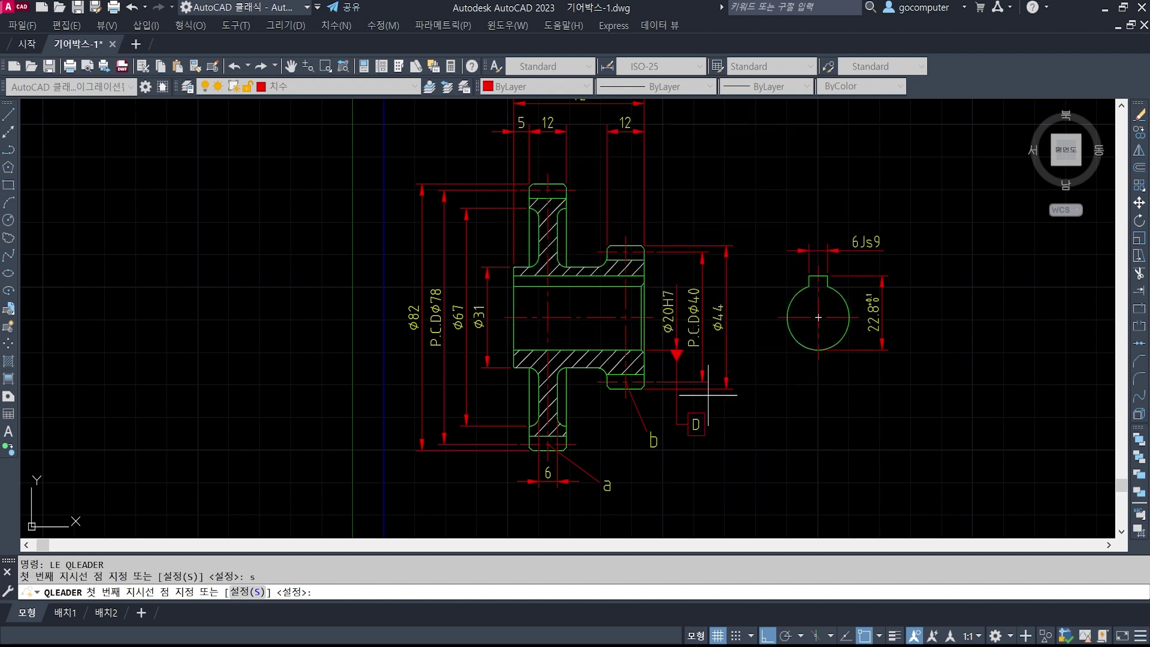
# - Draw the leader down from the lower end of the ø44 dimension and about 5 mm right, opening the geometric tolerance settings
pyautogui.click(732, 390)
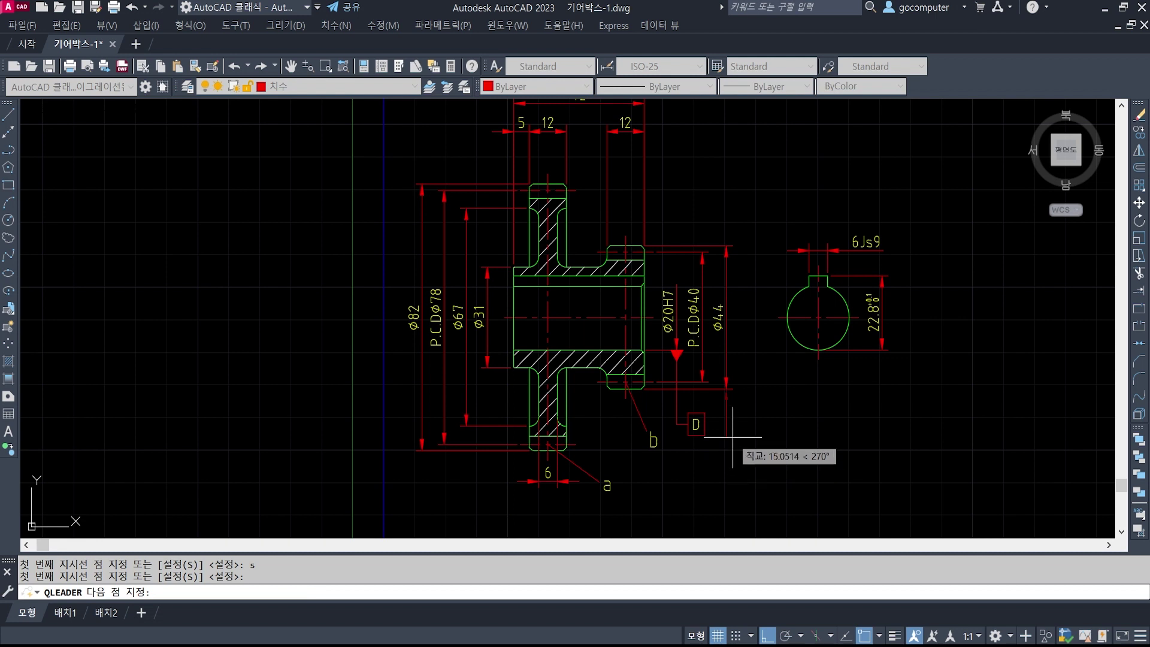
pyautogui.scroll(1, 732, 442)
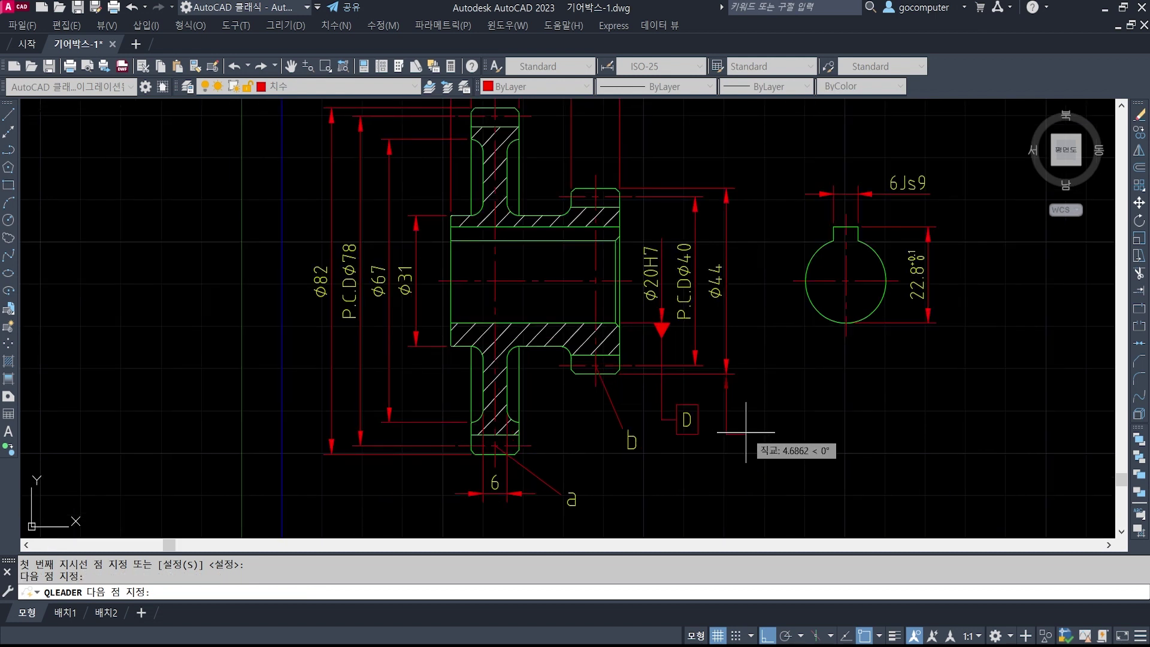
pyautogui.click(746, 432)
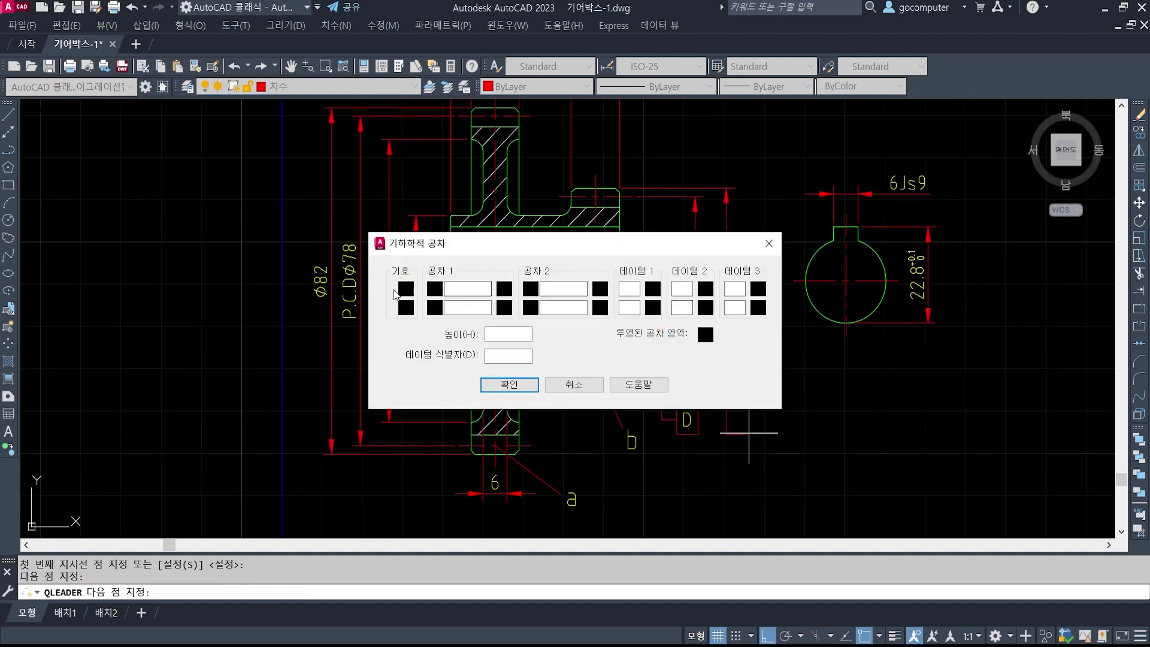
pyautogui.moveTo(537, 246); pyautogui.dragTo(388, 179)
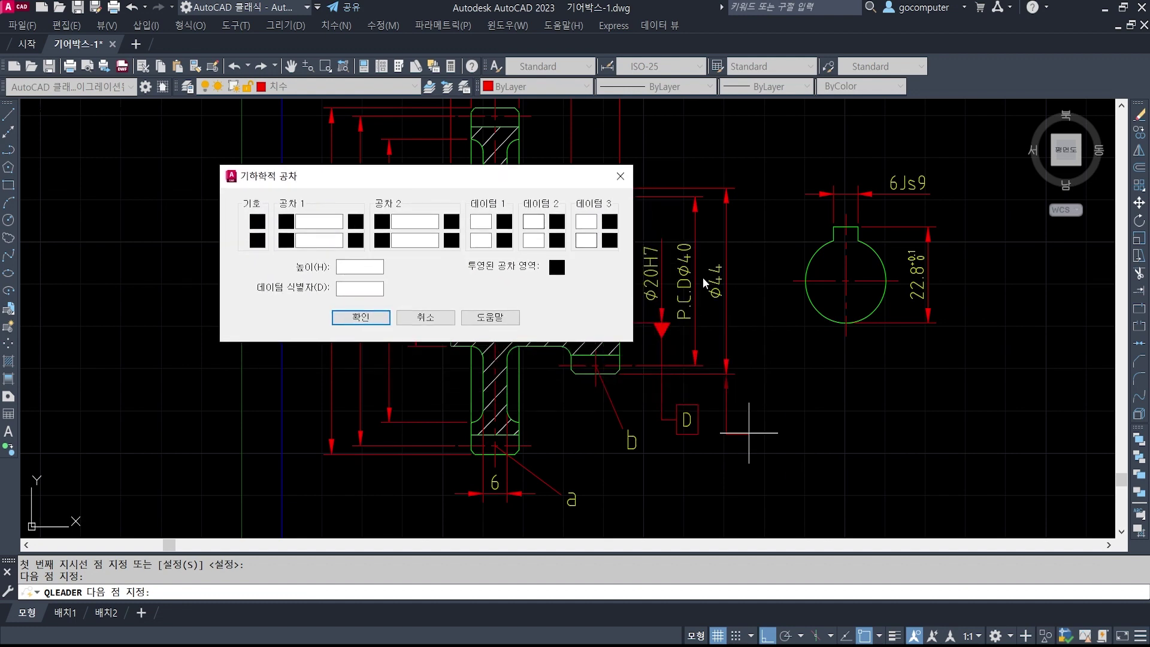
# - Switch to the KS standards PDF and look up the IT5 tolerance for the 30 to 50 mm size range in the IT tolerance table
pyautogui.hotkey('alt', 'Tab')
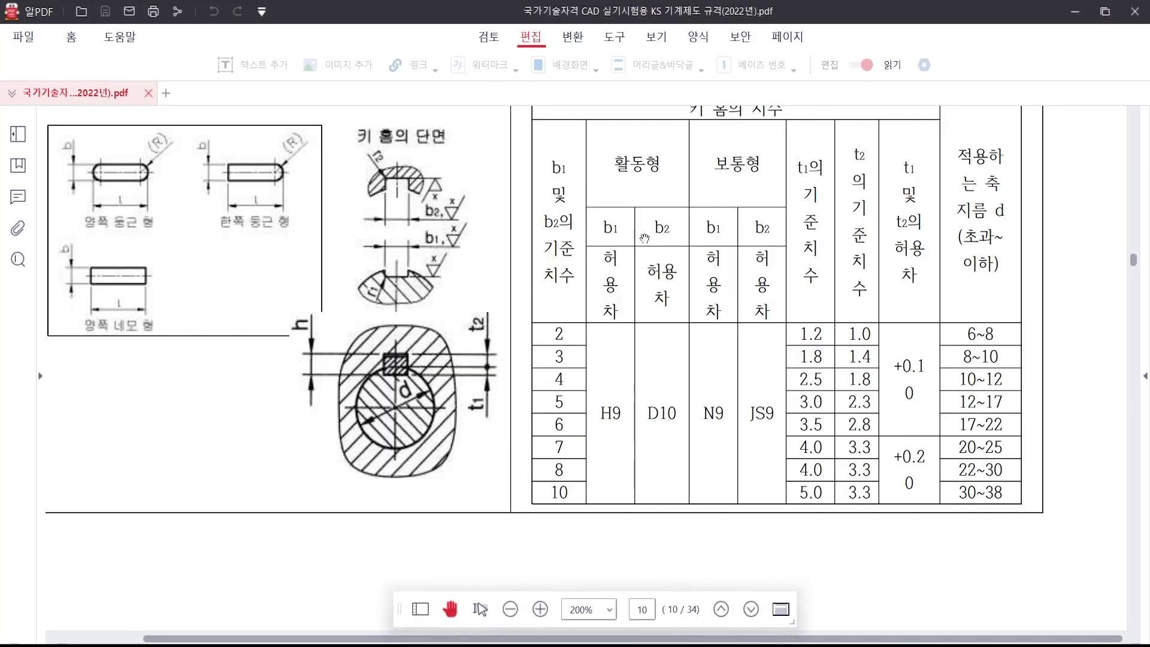
pyautogui.keyDown('ctrl'); pyautogui.scroll(-4, 652, 234); pyautogui.keyUp('ctrl')
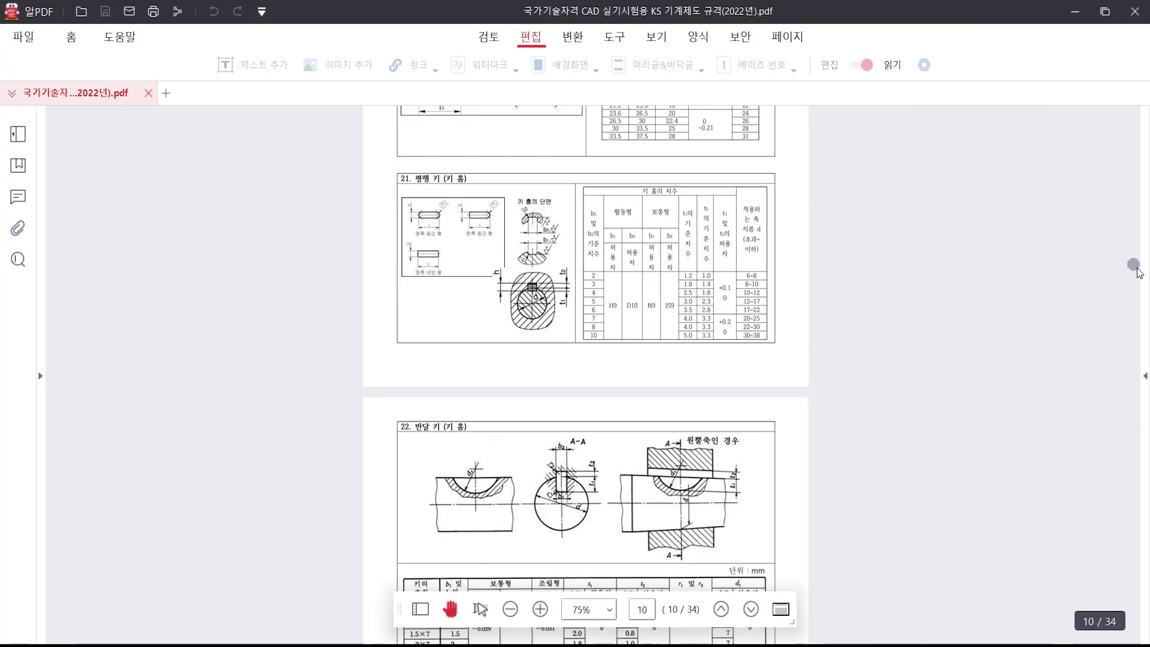
pyautogui.moveTo(1132, 264); pyautogui.dragTo(1136, 134)
pyautogui.keyDown('ctrl'); pyautogui.scroll(2, 470, 410); pyautogui.keyUp('ctrl')
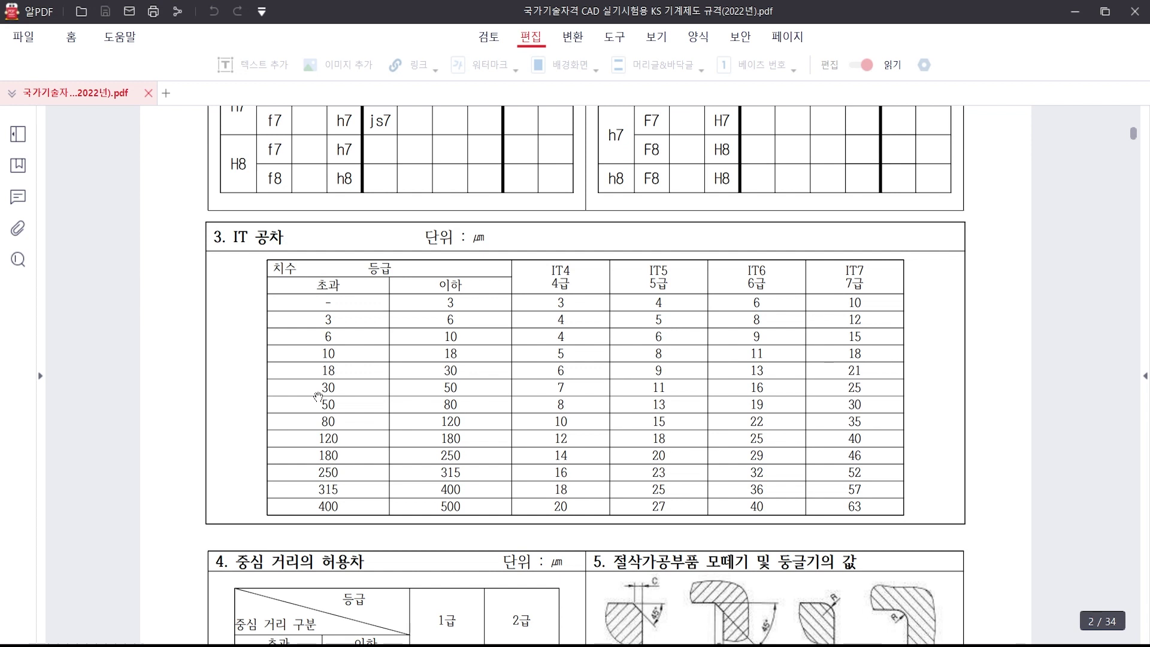
pyautogui.moveTo(348, 394); pyautogui.dragTo(441, 399)
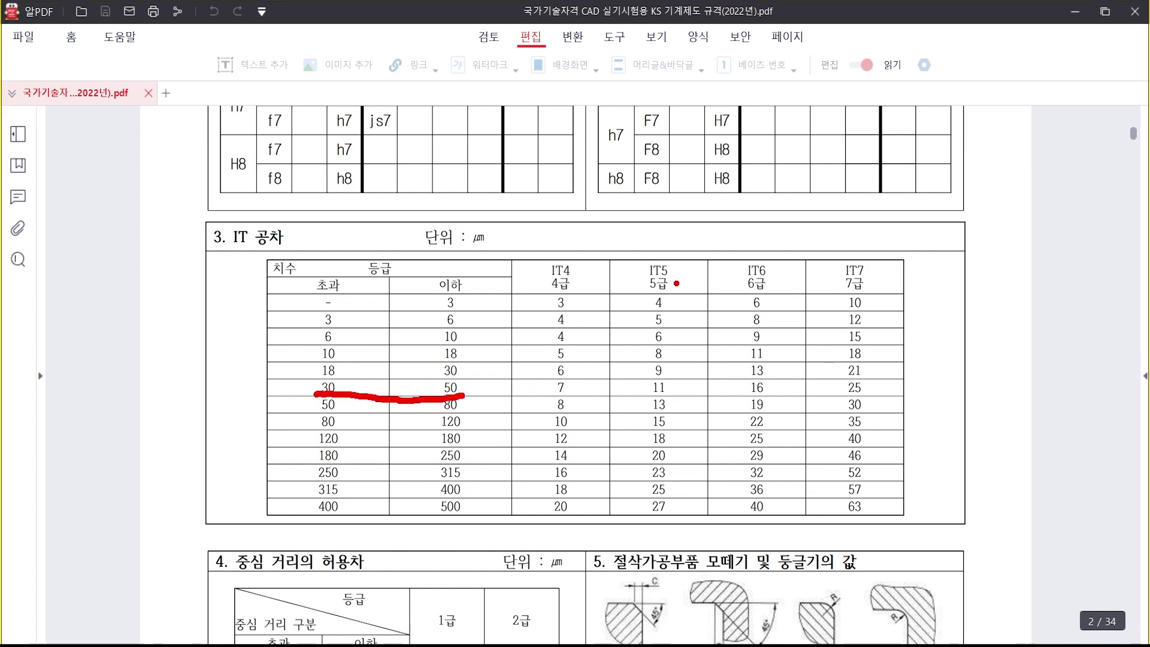
pyautogui.moveTo(676, 283)
pyautogui.mouseDown()
pyautogui.moveTo(672, 250)
pyautogui.moveTo(647, 307)
pyautogui.moveTo(645, 364)
pyautogui.mouseUp()
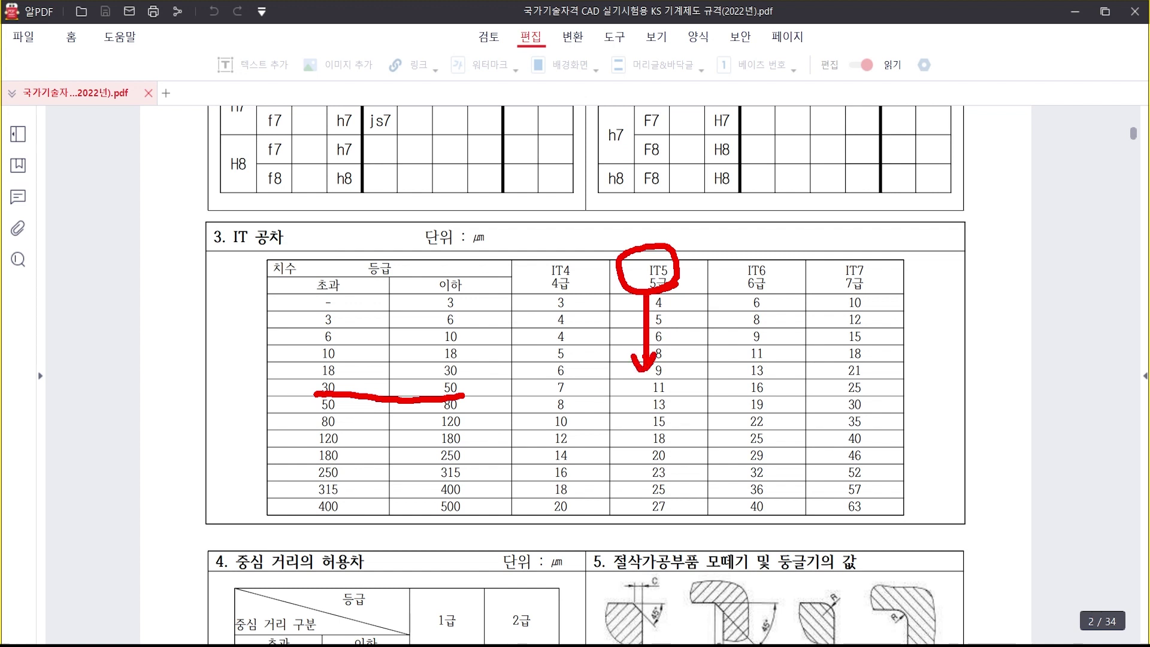
pyautogui.moveTo(471, 394); pyautogui.dragTo(601, 393)
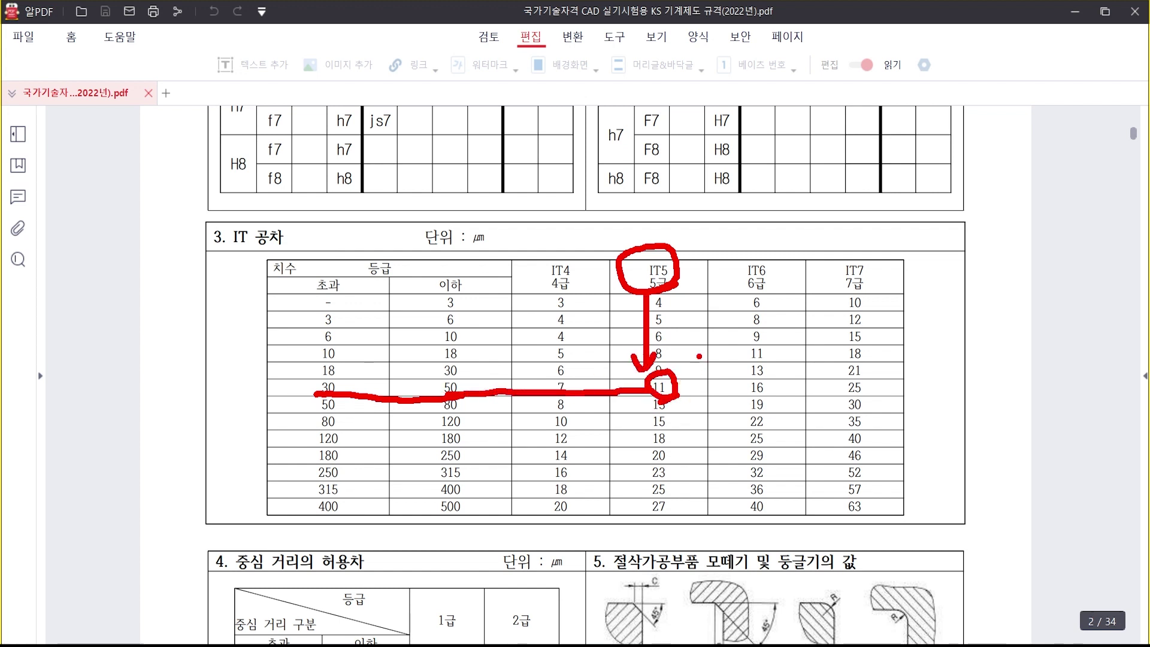
# - Return to AutoCAD and complete the ø44 leader's tolerance frame with circular runout, tolerance 0.011 and datum D
pyautogui.press('Escape')
pyautogui.hotkey('alt', 'Tab')
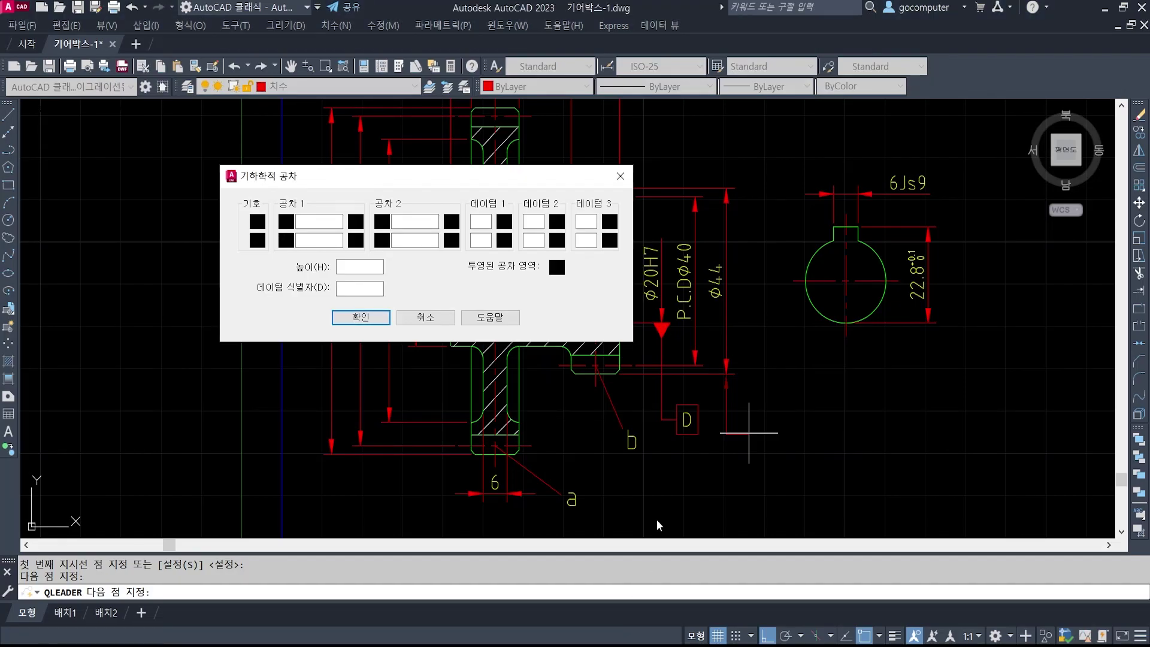
pyautogui.click(258, 222)
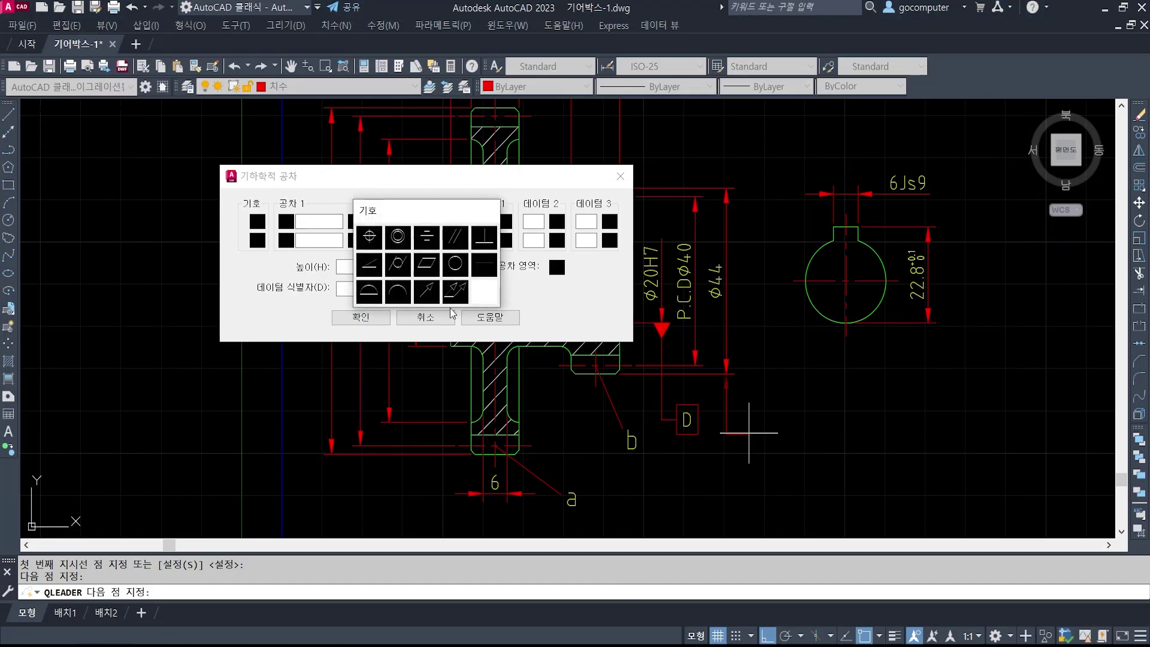
pyautogui.click(426, 292)
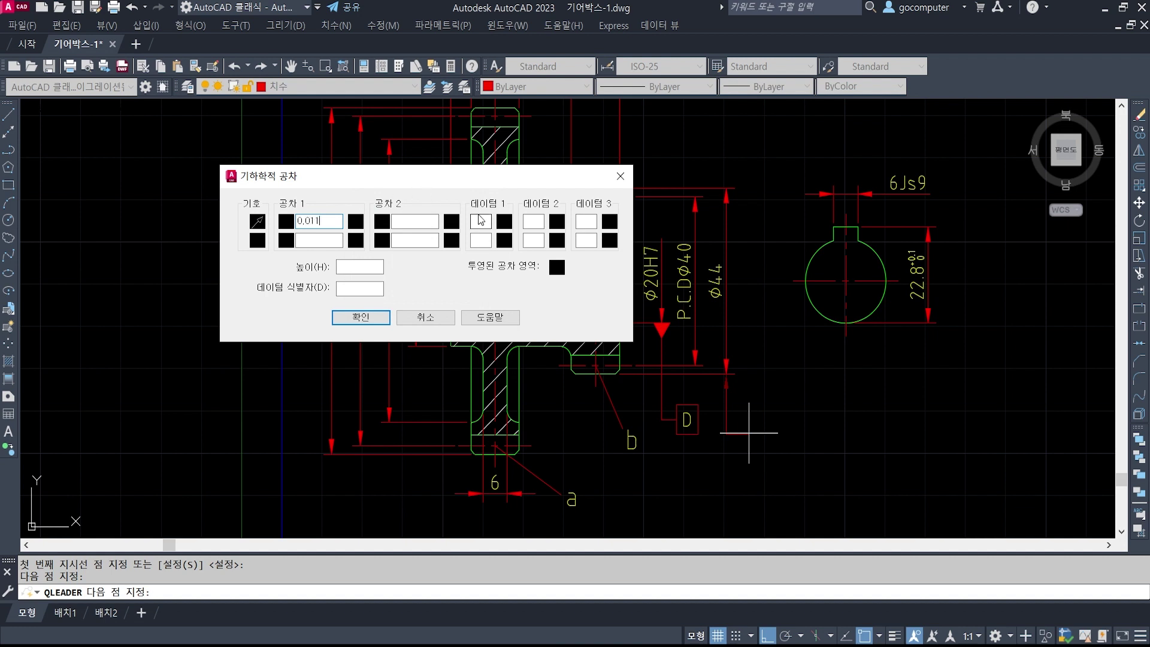
pyautogui.click(361, 317)
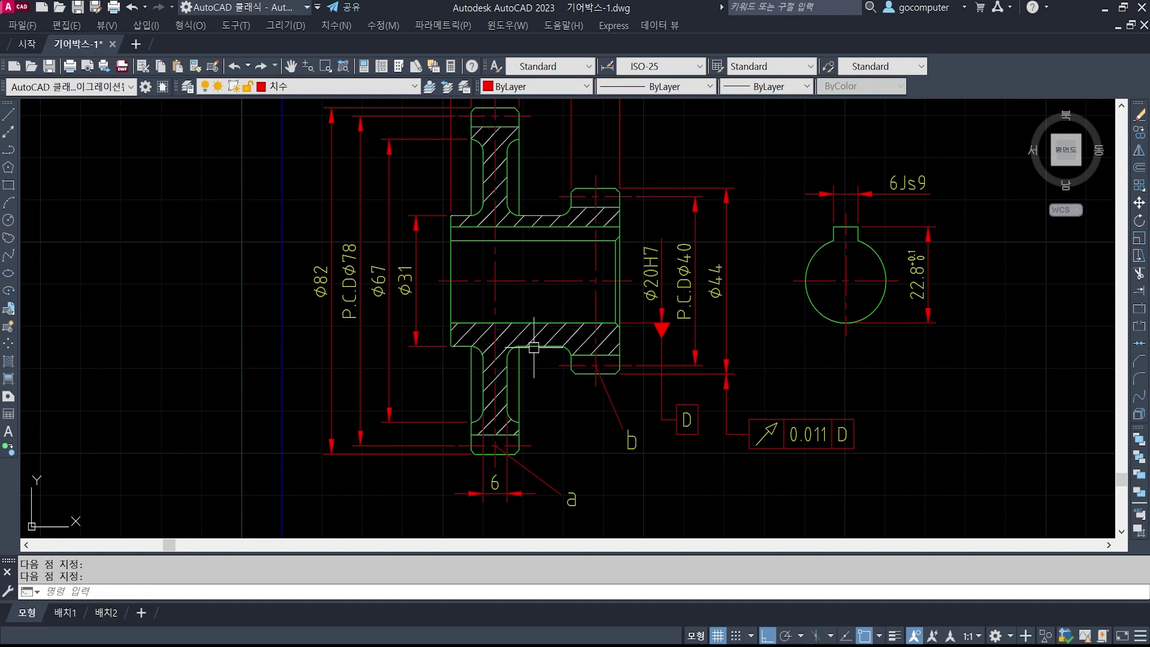
# - Start another quick leader with a closed filled (닫고 채움) arrowhead and draw it horizontally outward from the right end of the 42 dimension
pyautogui.moveTo(629, 377)
pyautogui.mouseDown(button='middle')
pyautogui.moveTo(640, 372)
pyautogui.moveTo(616, 419)
pyautogui.mouseUp(button='middle')
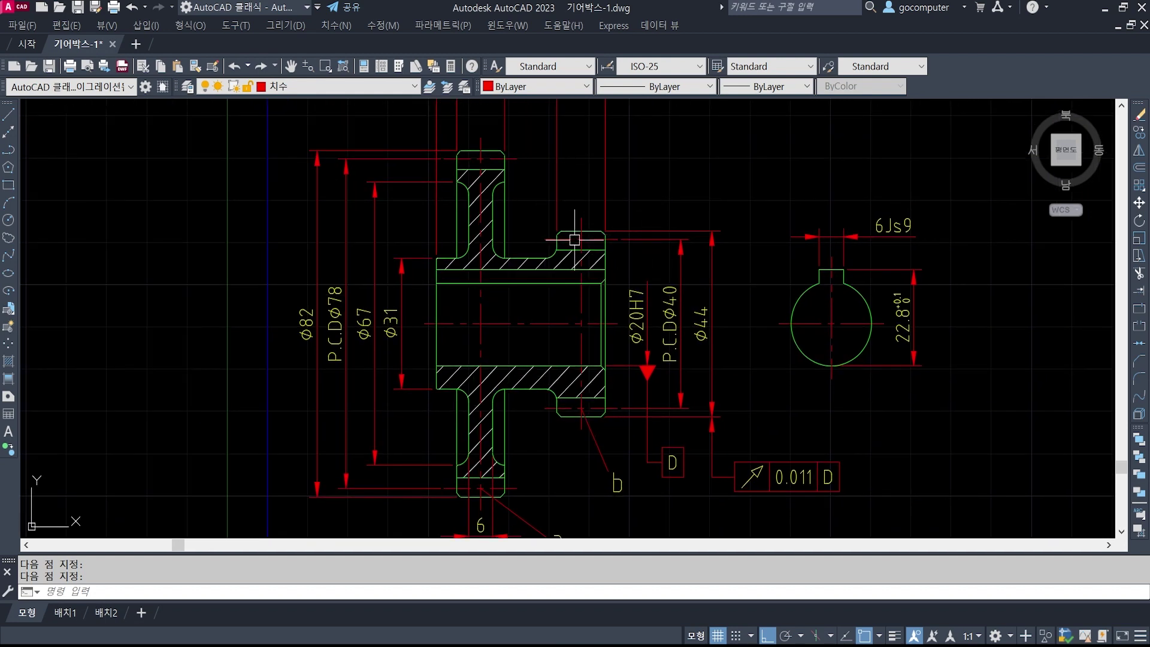
pyautogui.scroll(-1, 678, 357)
pyautogui.moveTo(653, 230); pyautogui.dragTo(653, 315, button='middle')
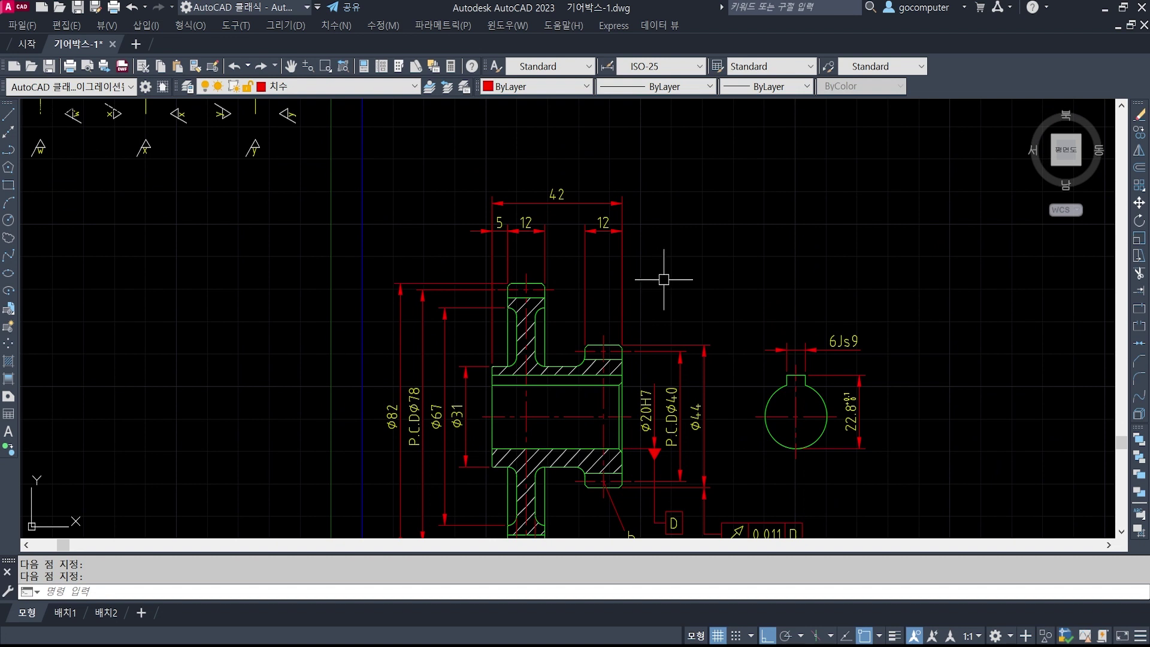
pyautogui.press('Return')
pyautogui.write('s')
pyautogui.press('Return')
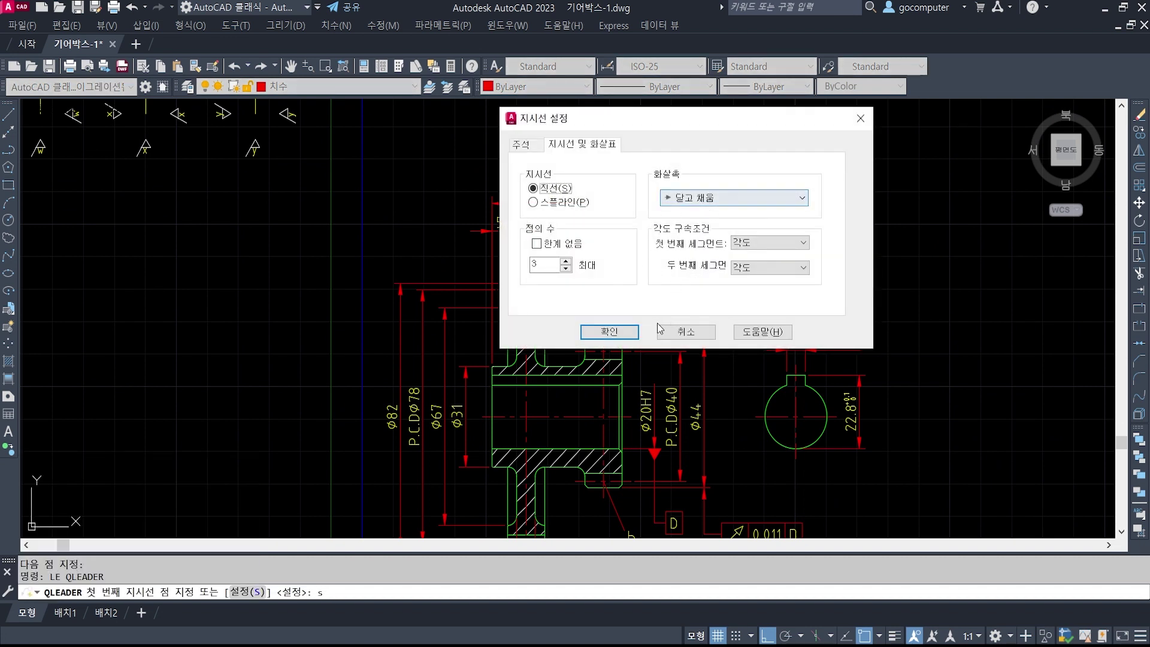
pyautogui.click(609, 333)
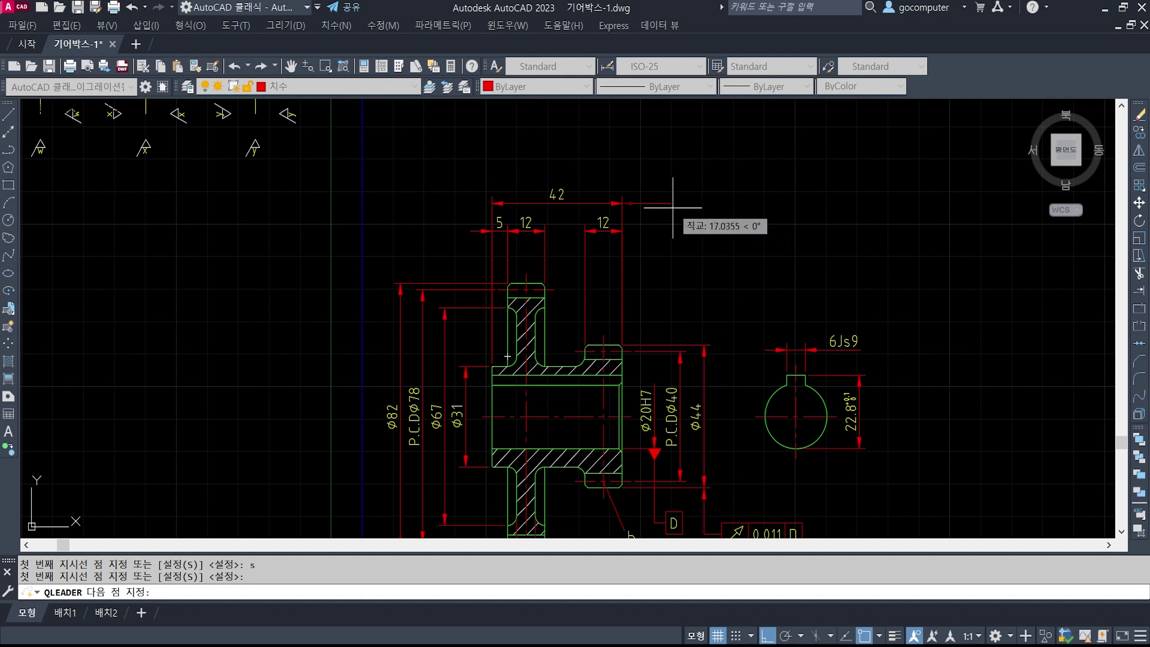
pyautogui.click(654, 206)
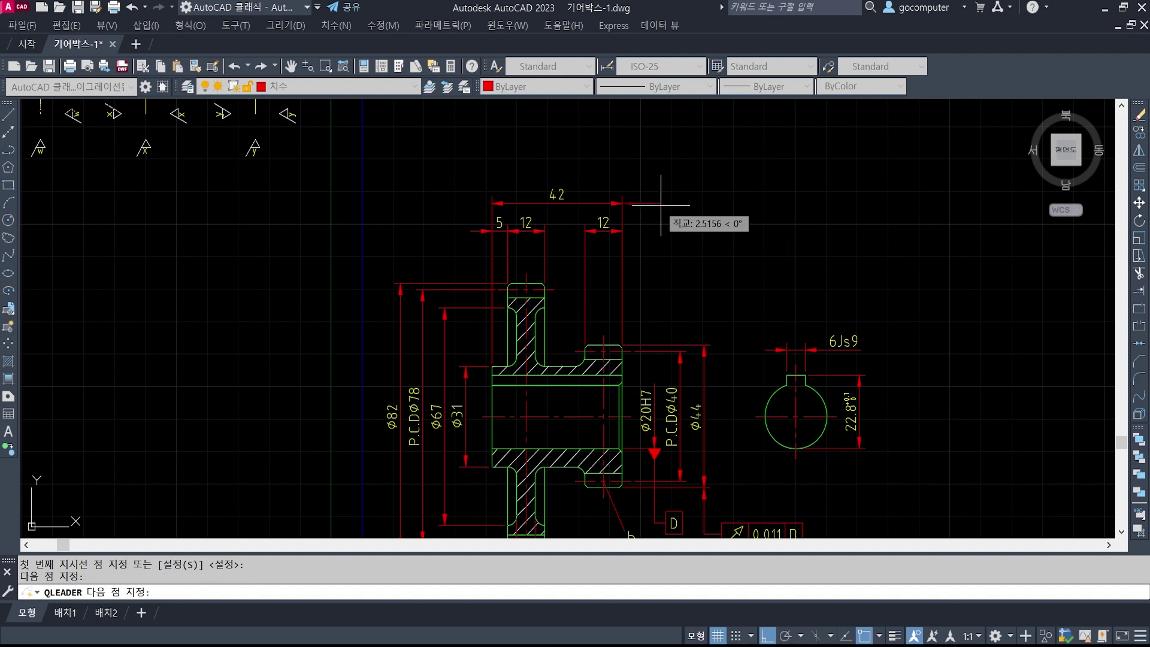
pyautogui.click(660, 204)
# - Fill the 42 dimension leader's tolerance frame with circular runout, tolerance 0.011 and datum D
pyautogui.click(406, 290)
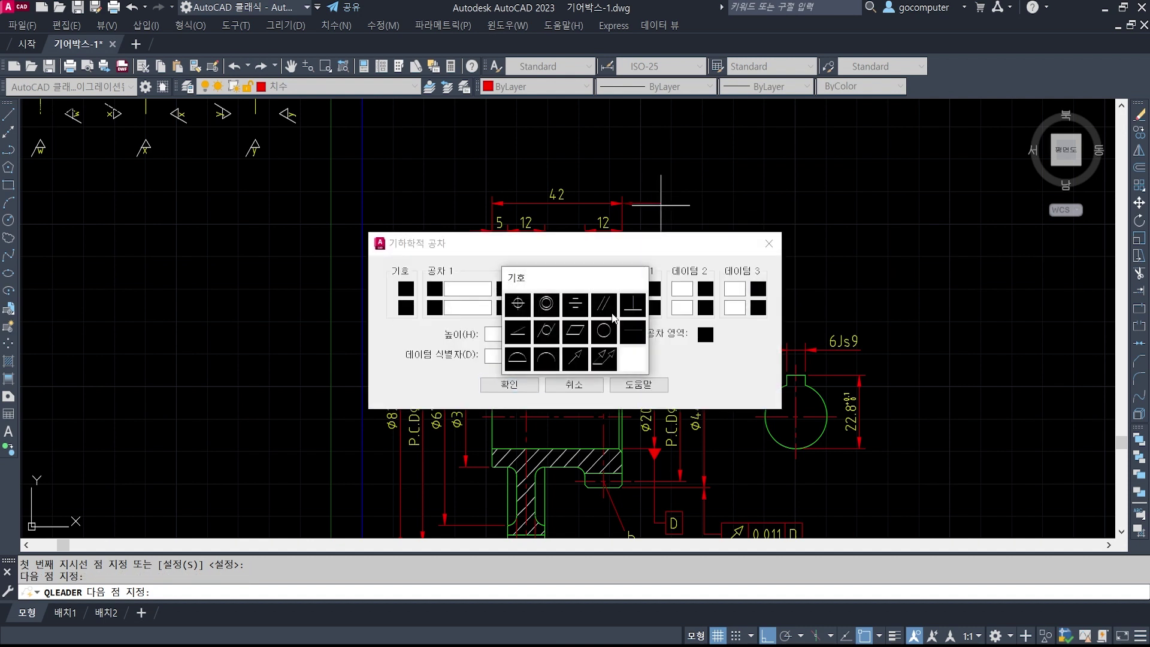
pyautogui.click(570, 359)
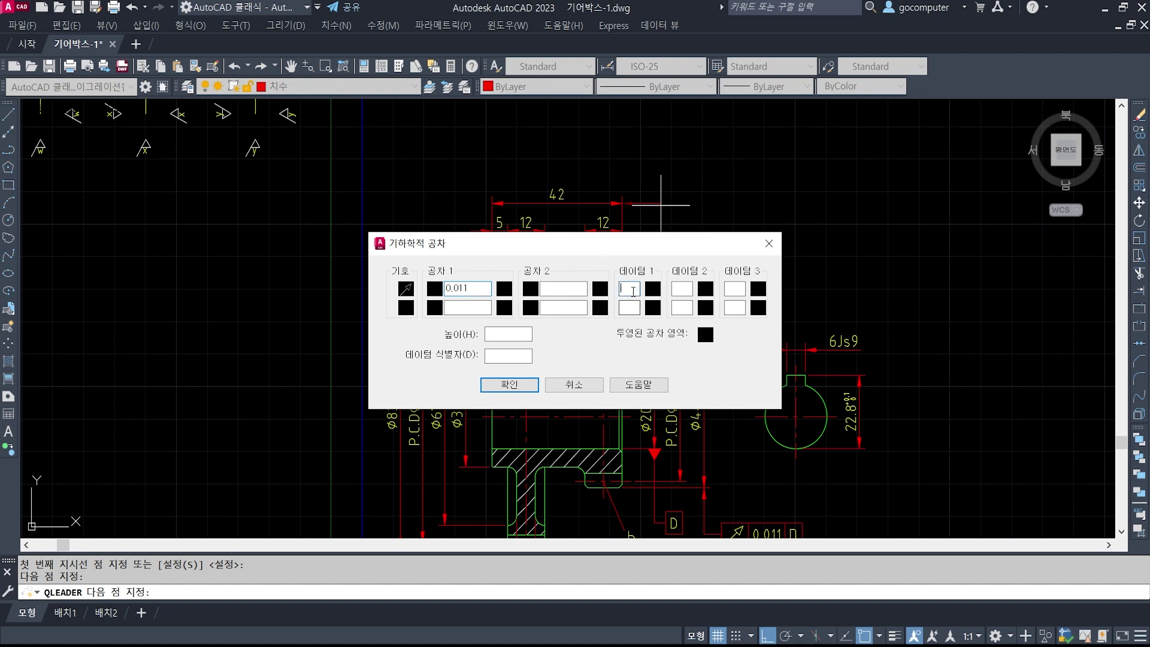
pyautogui.click(509, 385)
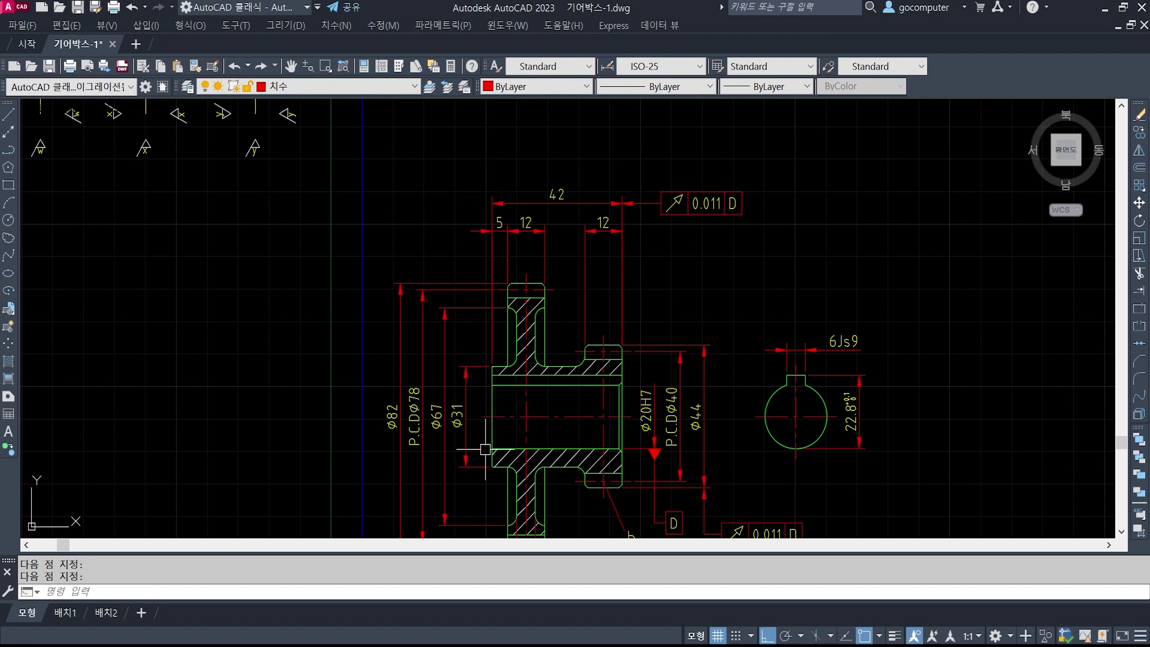
# - Switch to the gearbox assembly image and examine where the spur gear's left face meets the bearing
pyautogui.hotkey('alt', 'Tab')
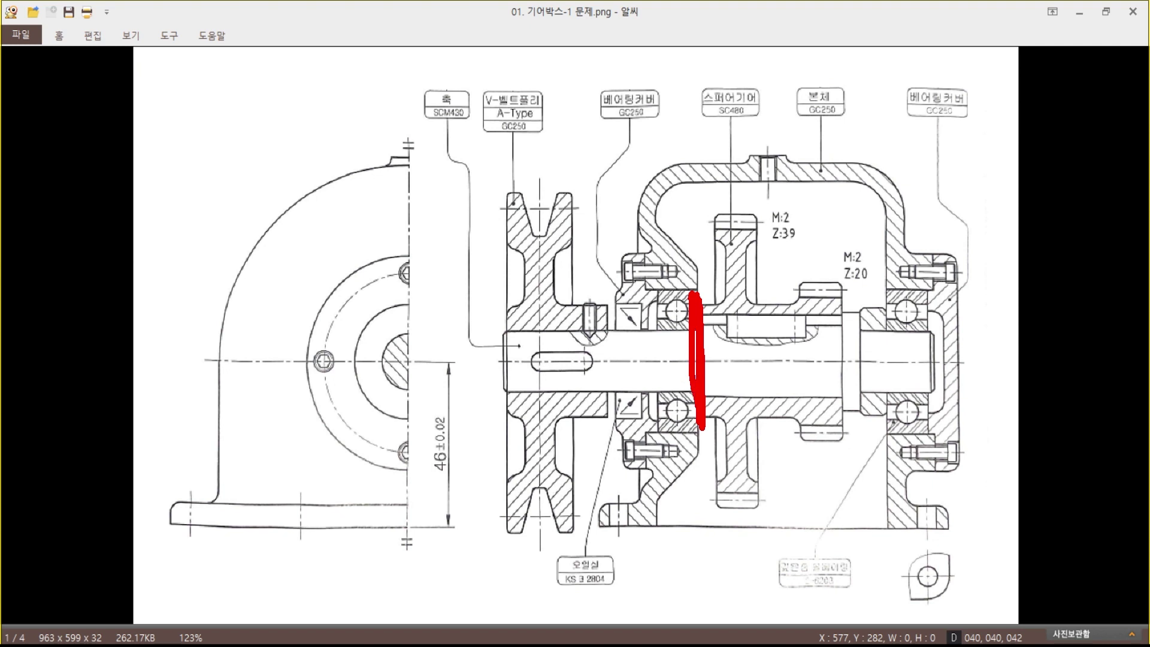
pyautogui.moveTo(693, 286); pyautogui.dragTo(689, 224)
pyautogui.press('Escape')
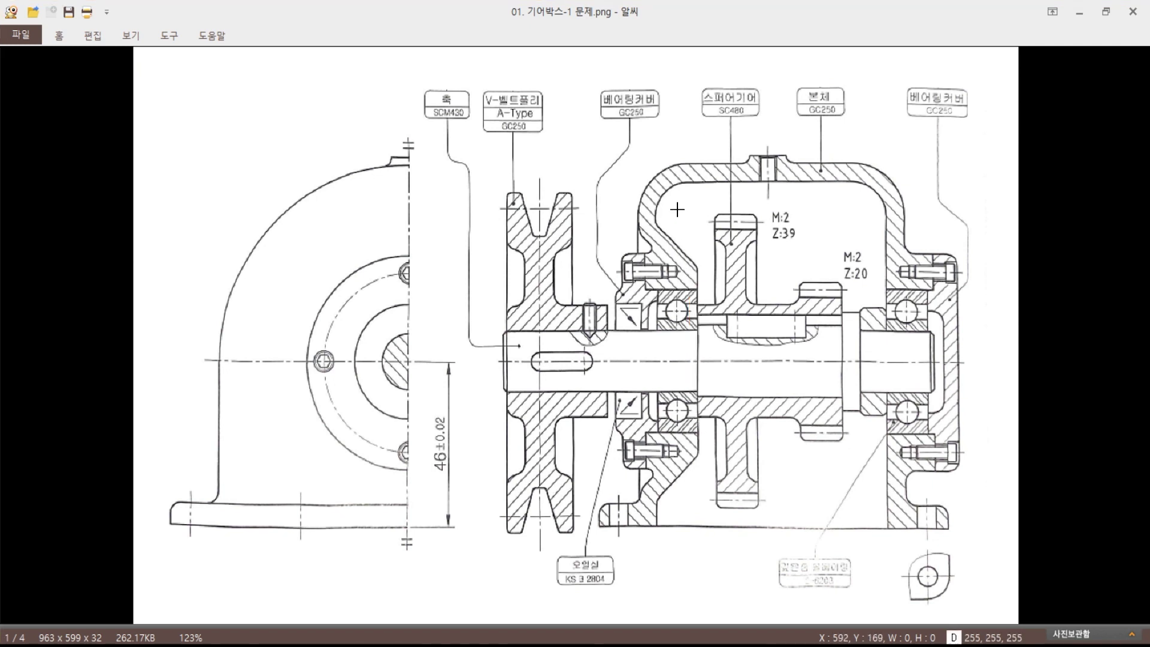
pyautogui.hotkey('alt', 'Tab')
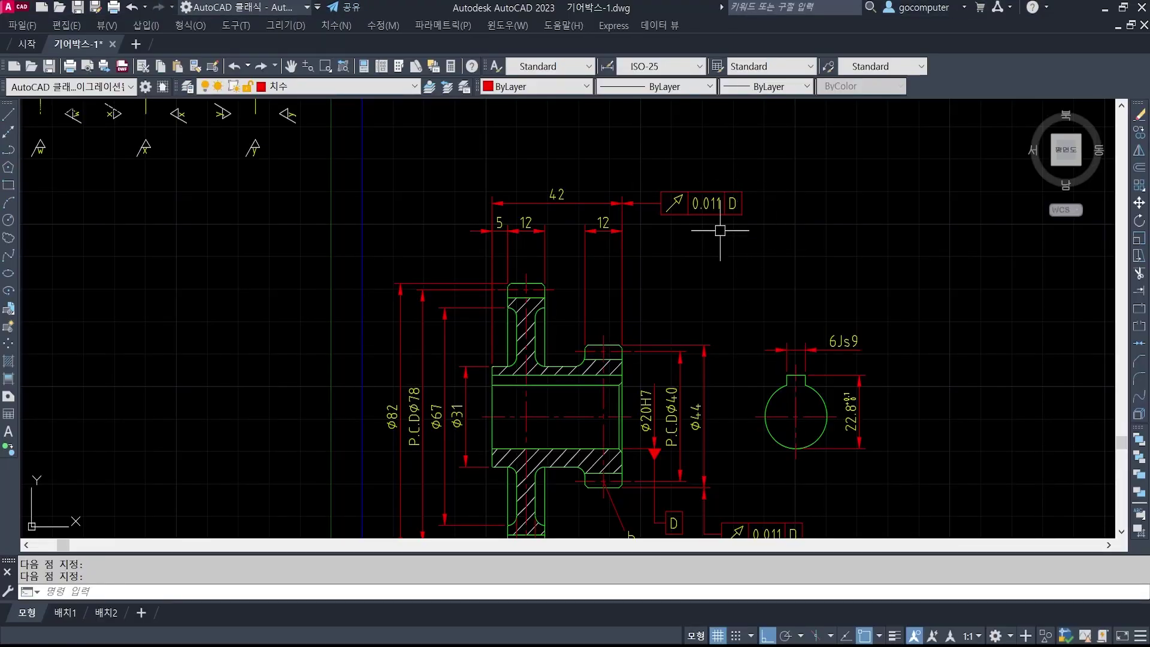
# - Draw a quick leader down from the lower end of the ø82 dimension with a short horizontal tail, opening the geometric tolerance settings
pyautogui.moveTo(714, 352); pyautogui.dragTo(750, 293, button='middle')
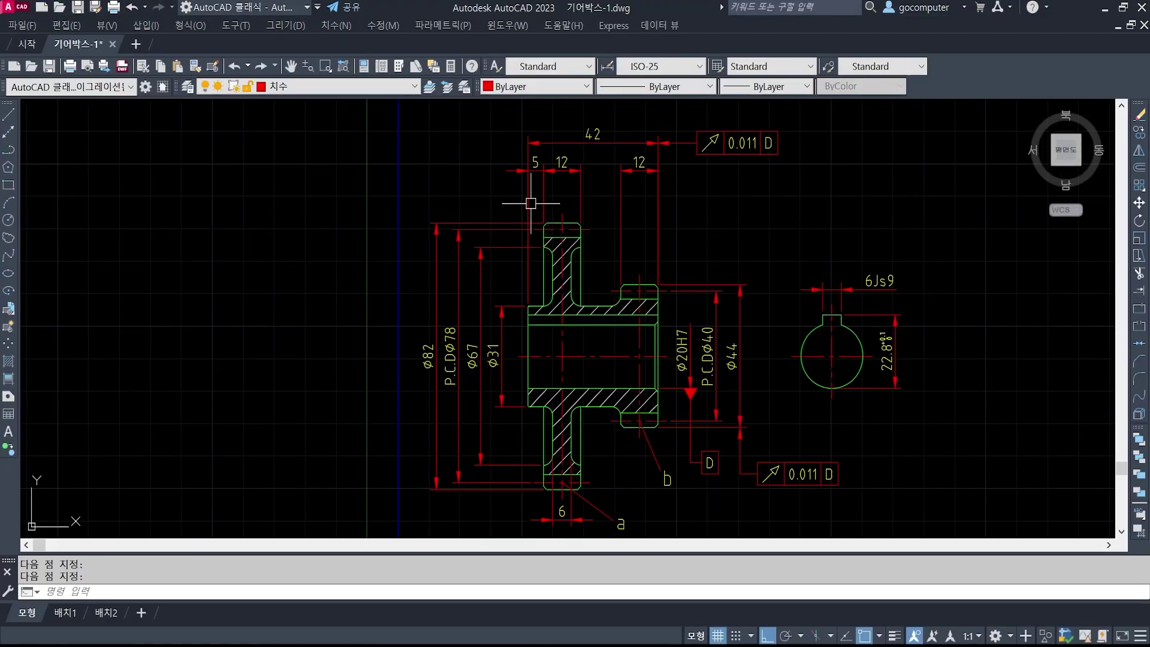
pyautogui.moveTo(608, 389)
pyautogui.mouseDown(button='middle')
pyautogui.moveTo(710, 290)
pyautogui.moveTo(749, 286)
pyautogui.mouseUp(button='middle')
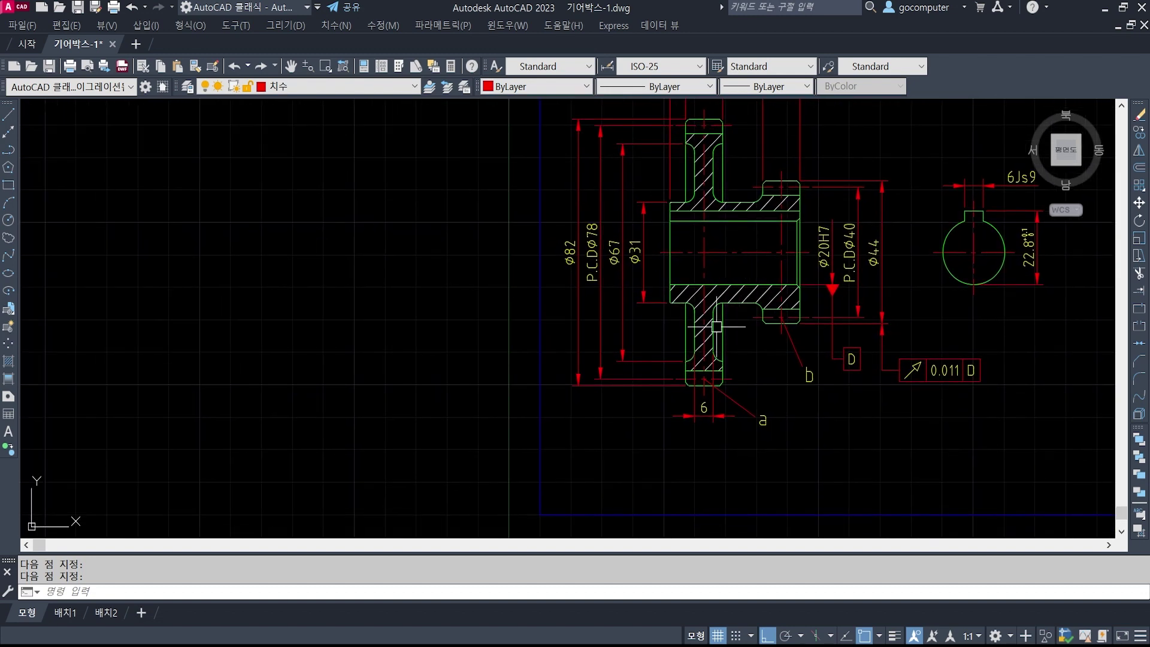
pyautogui.write('le')
pyautogui.press('Return')
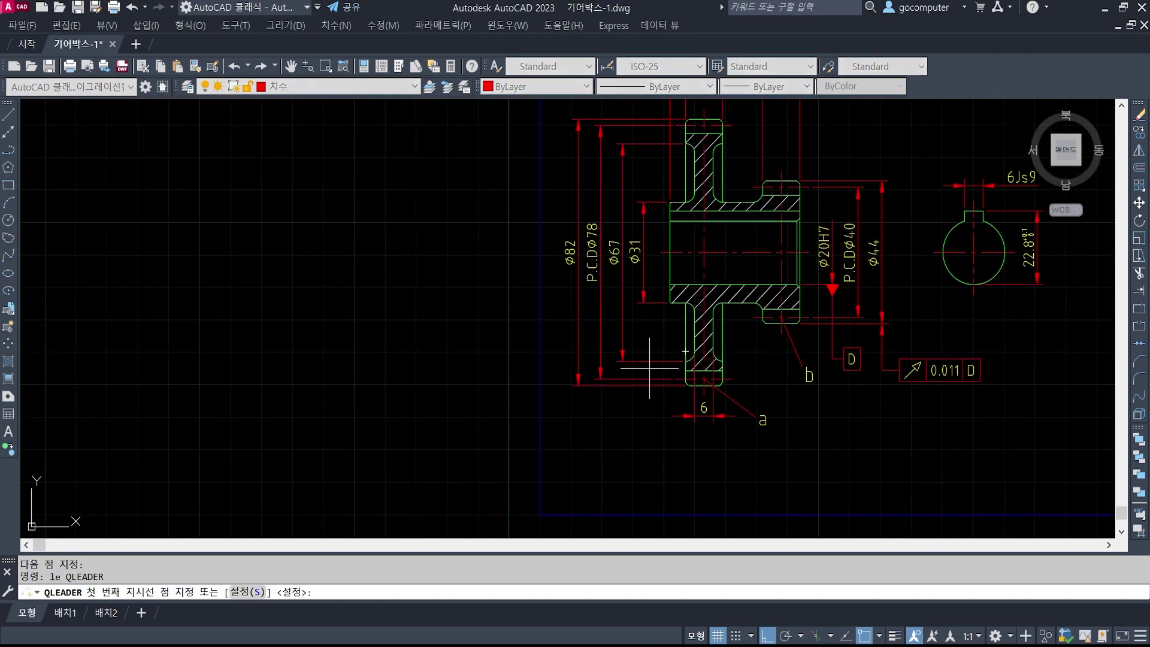
pyautogui.click(577, 385)
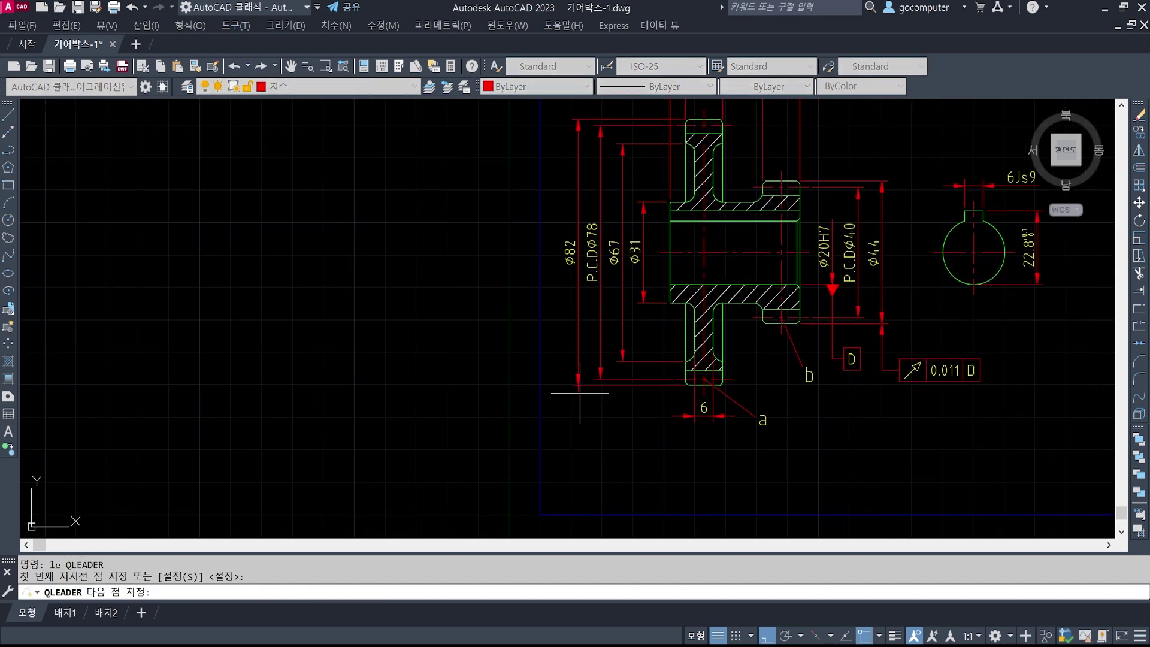
pyautogui.click(593, 440)
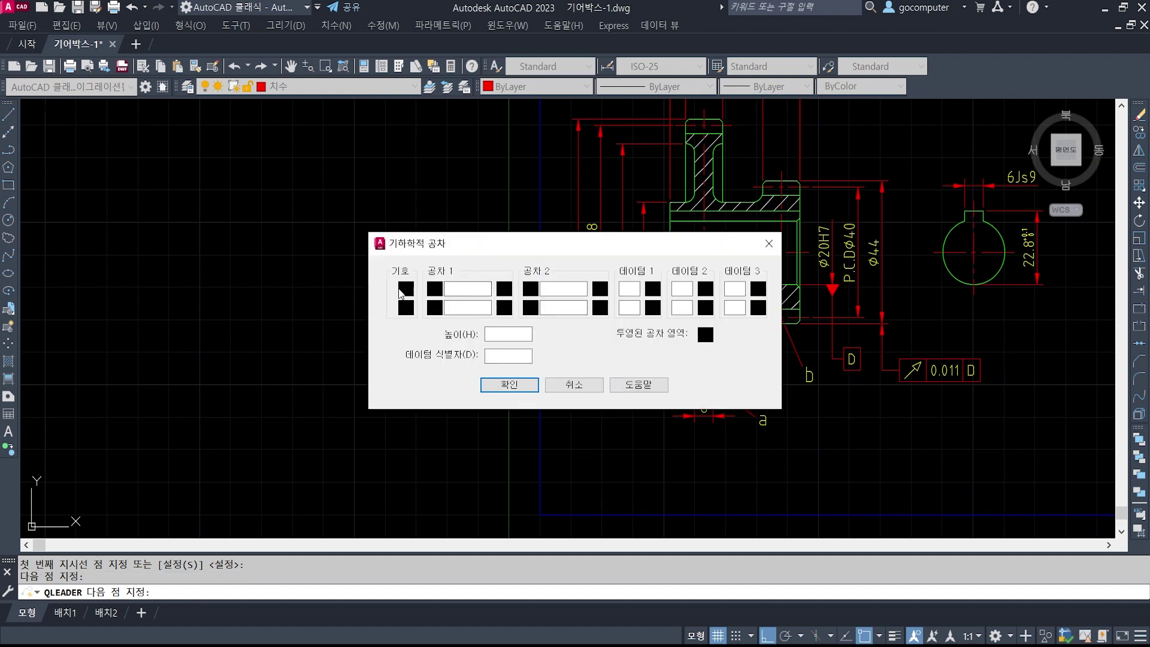
pyautogui.moveTo(627, 244); pyautogui.dragTo(424, 327)
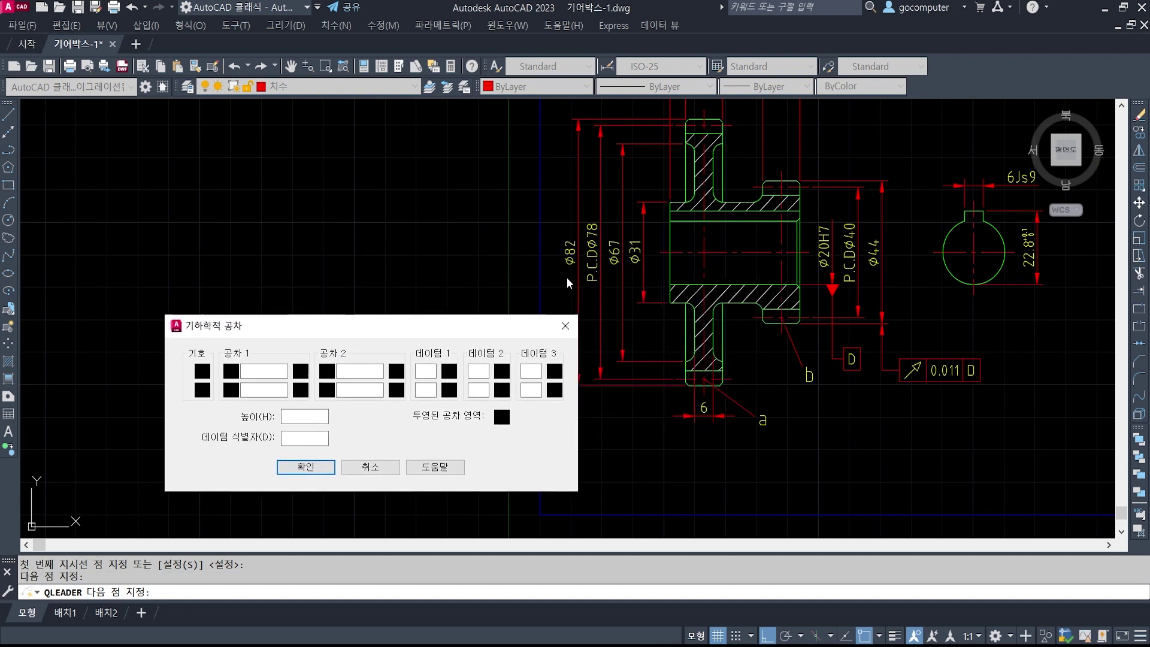
# - Switch to the KS standards PDF and look up the IT5 tolerance for the 80 to 120 mm size range
pyautogui.hotkey('alt', 'Tab')
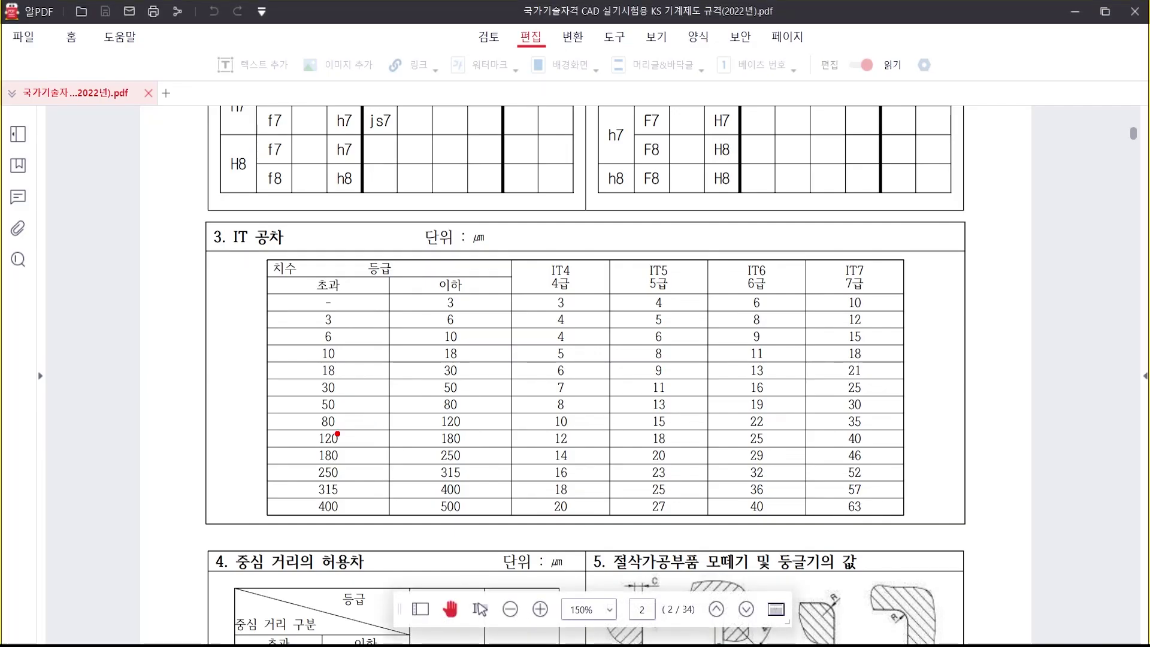
pyautogui.moveTo(359, 430); pyautogui.dragTo(502, 423)
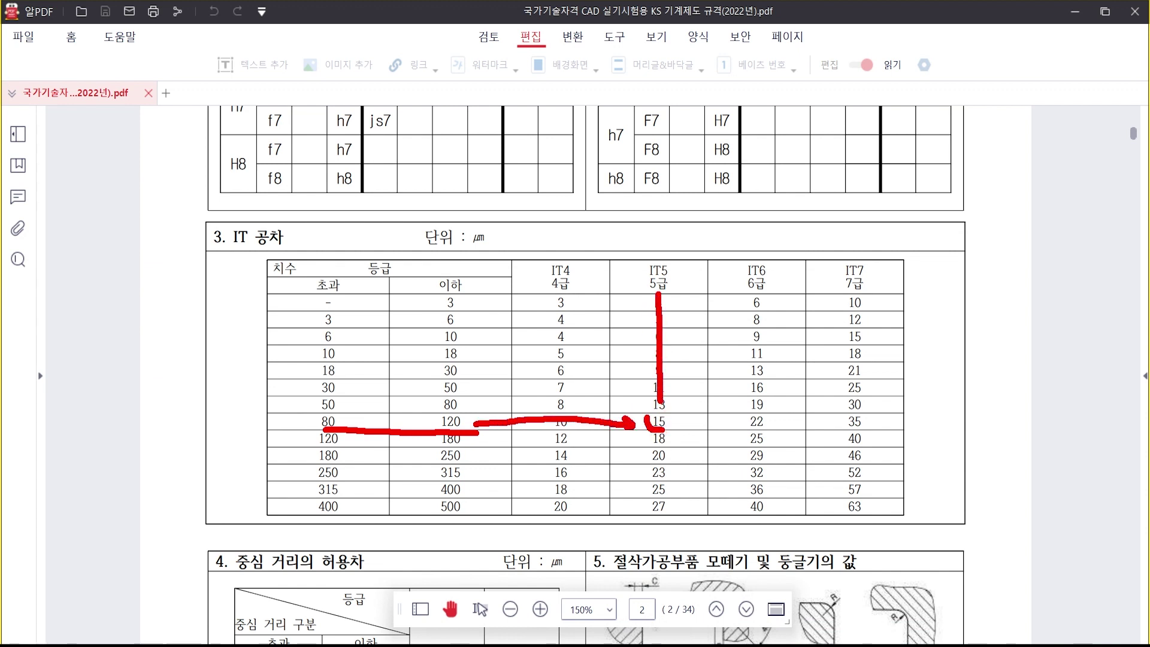
pyautogui.press('Escape')
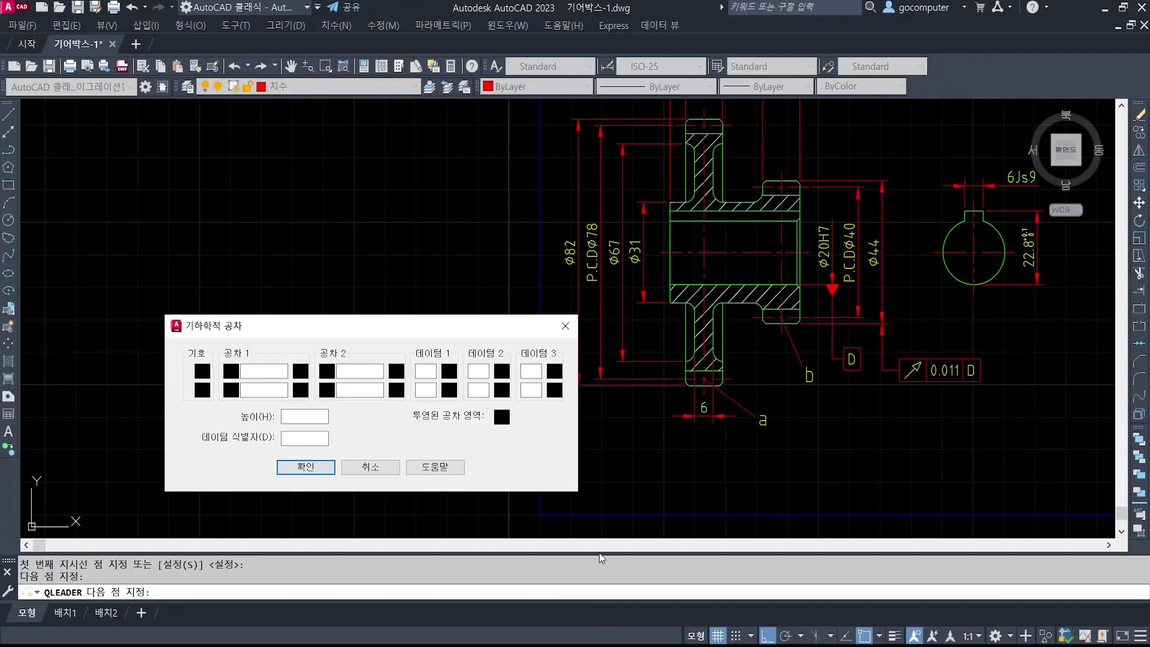
# - Return to AutoCAD and complete the ø82 leader's tolerance frame with circular runout, tolerance 0.015 and datum D
pyautogui.hotkey('alt', 'Tab')
pyautogui.click(202, 371)
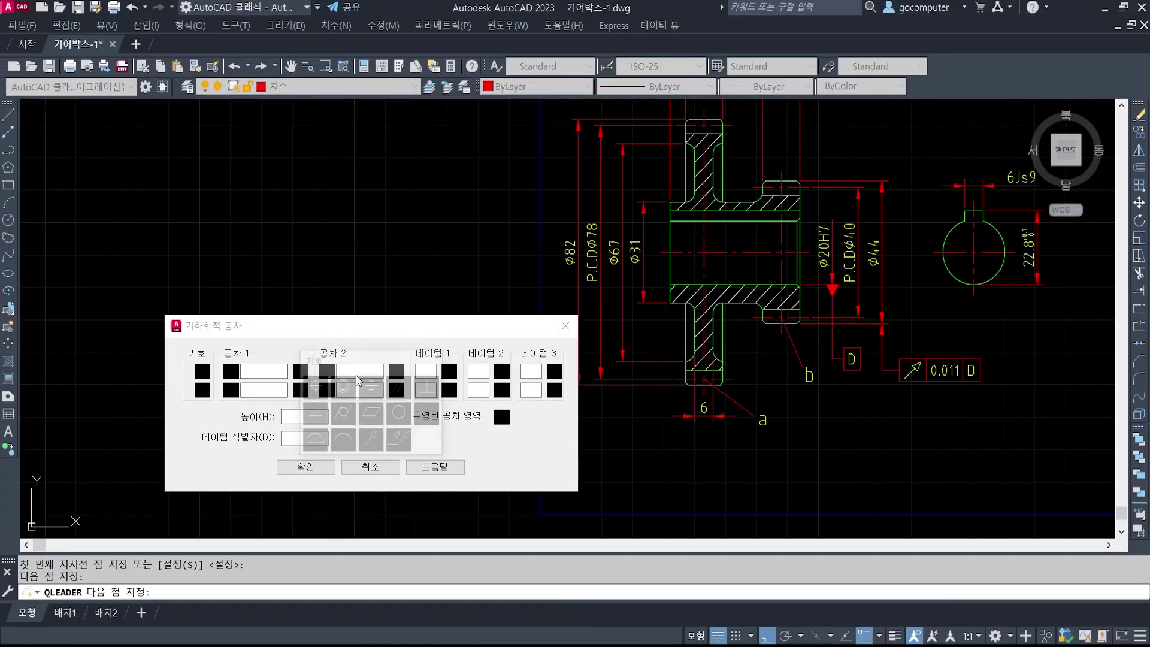
pyautogui.click(372, 443)
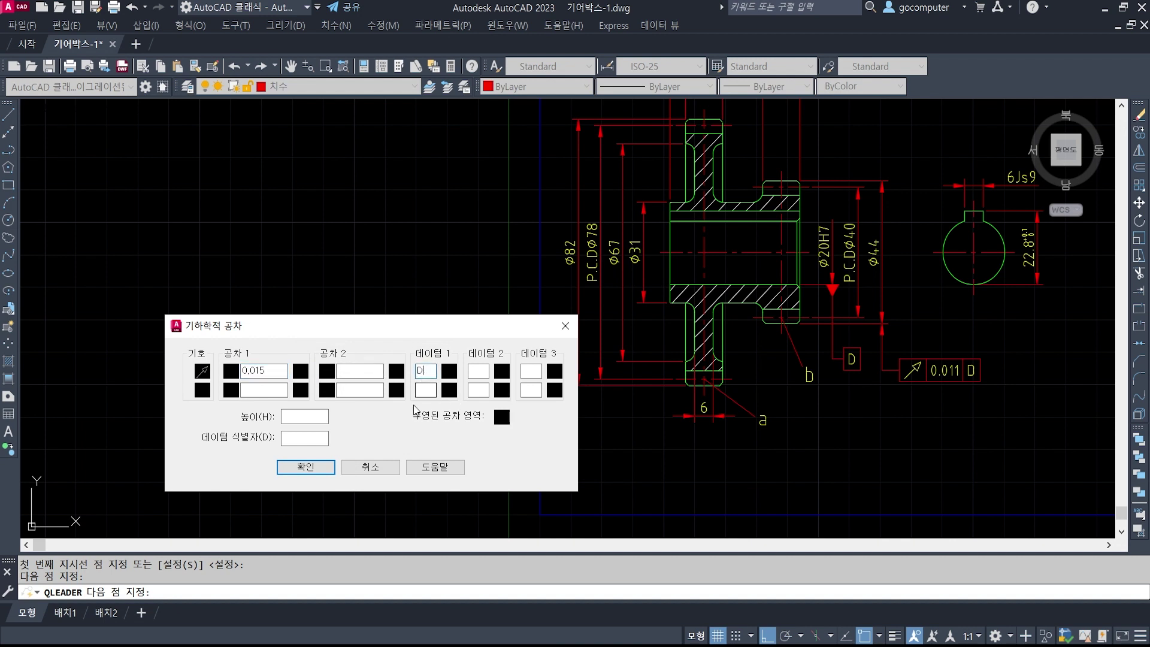
pyautogui.click(323, 468)
pyautogui.press('Escape')
pyautogui.press('Escape')
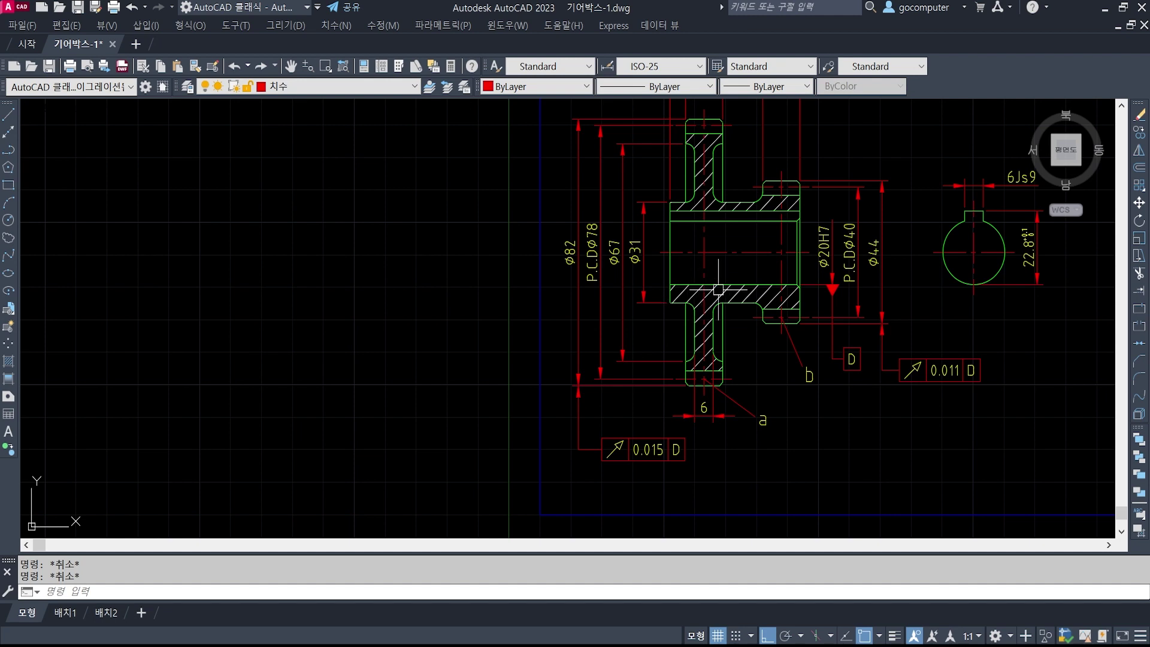
# - Copy the upright y surface roughness symbol onto the upper extension line of the ø82 dimension
pyautogui.scroll(-3, 718, 290)
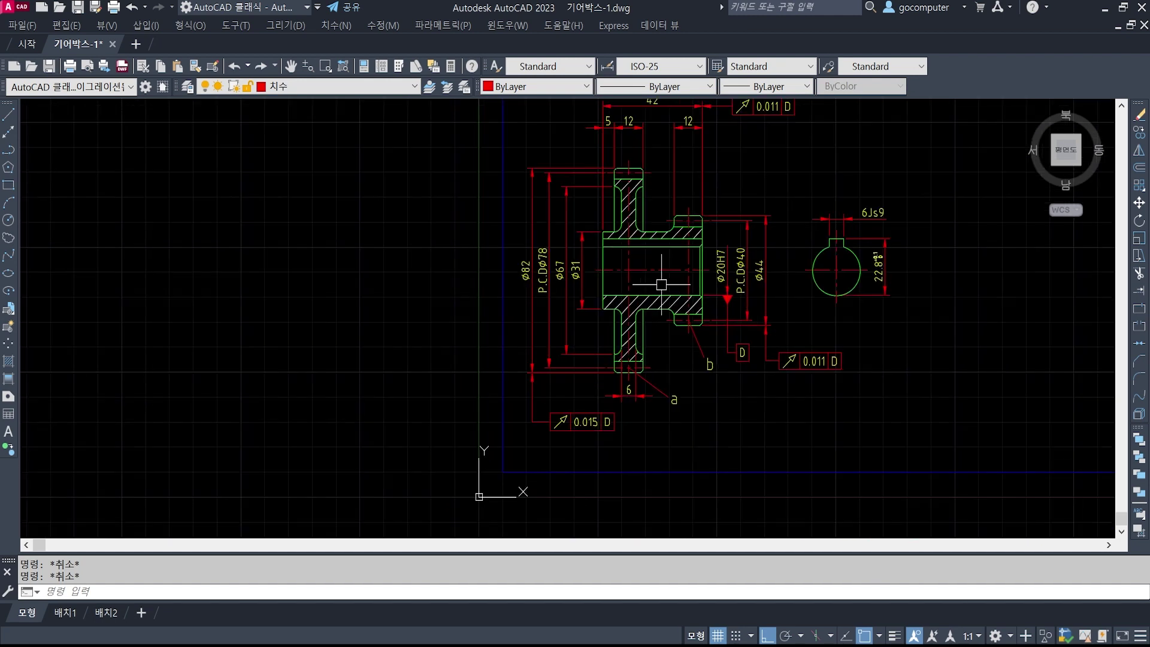
pyautogui.moveTo(840, 251); pyautogui.dragTo(799, 335, button='middle')
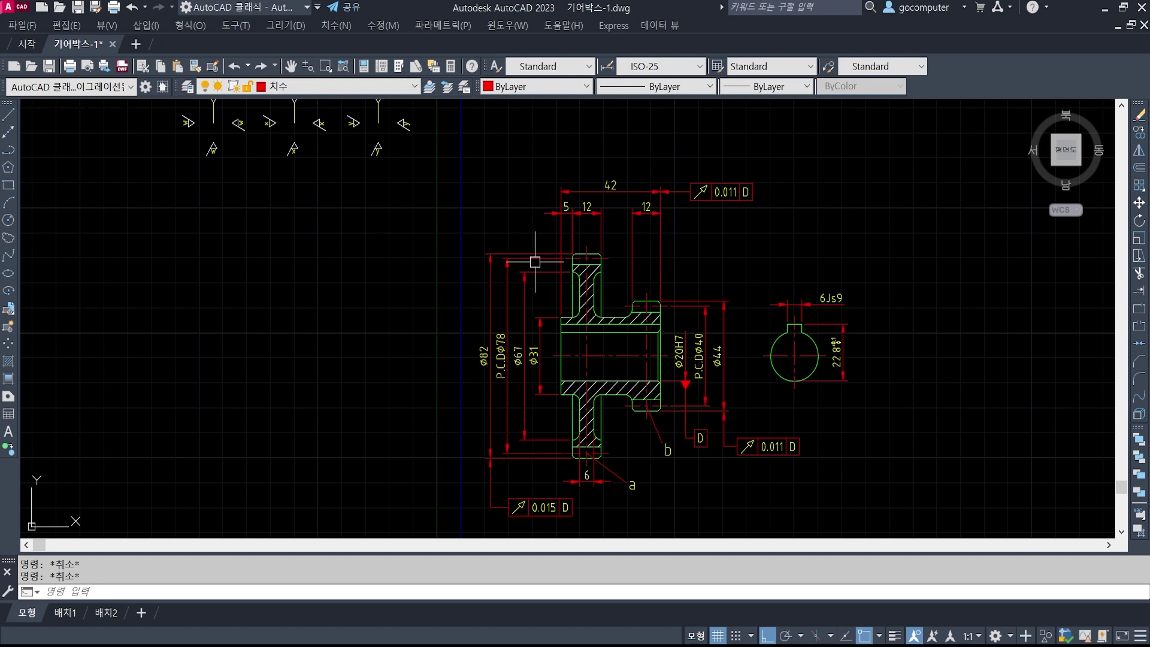
pyautogui.moveTo(330, 243); pyautogui.dragTo(364, 309, button='middle')
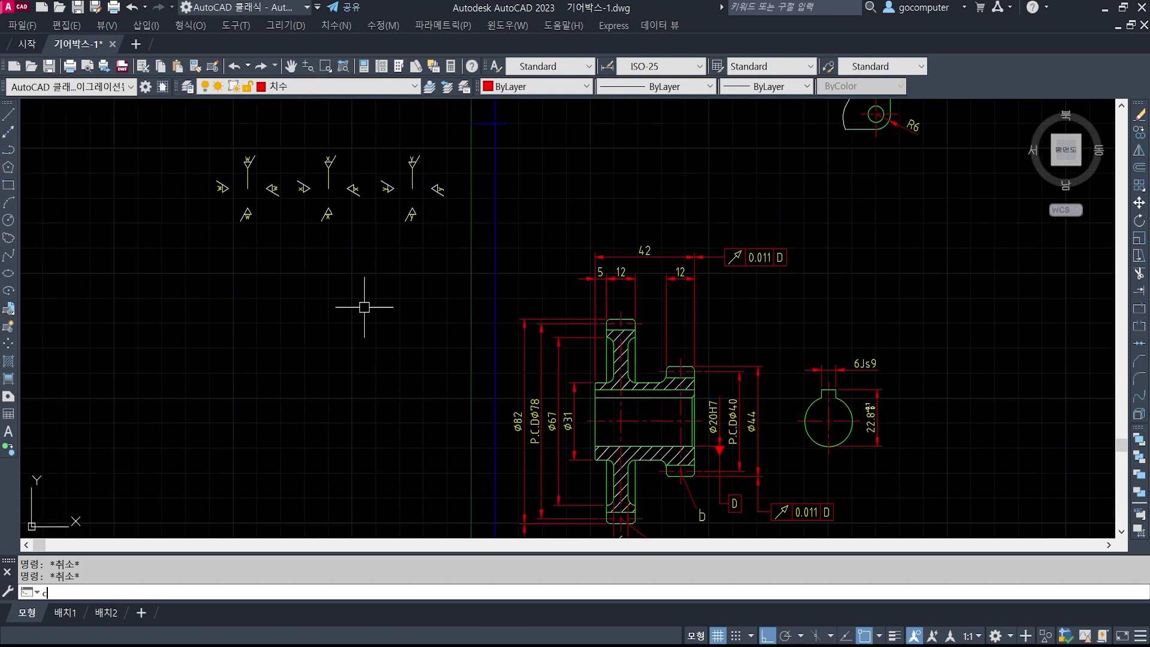
pyautogui.press('Return')
pyautogui.scroll(4, 397, 152)
pyautogui.click(401, 137)
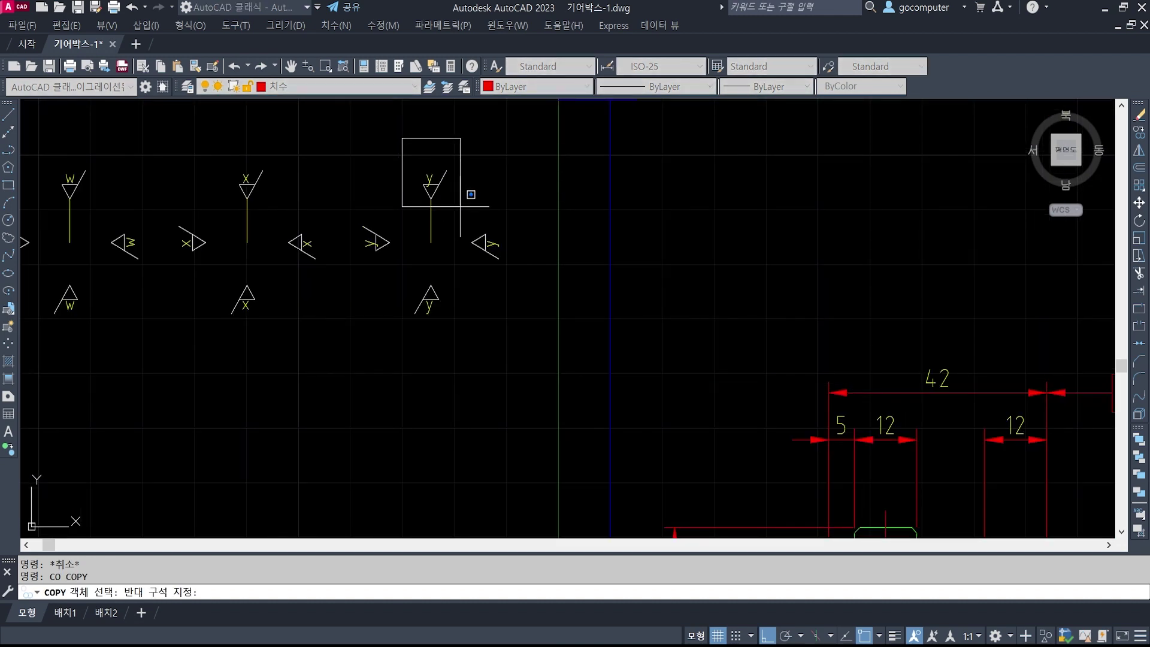
pyautogui.click(488, 235)
pyautogui.press('Return')
pyautogui.click(431, 184)
pyautogui.moveTo(782, 460); pyautogui.dragTo(462, 257, button='middle')
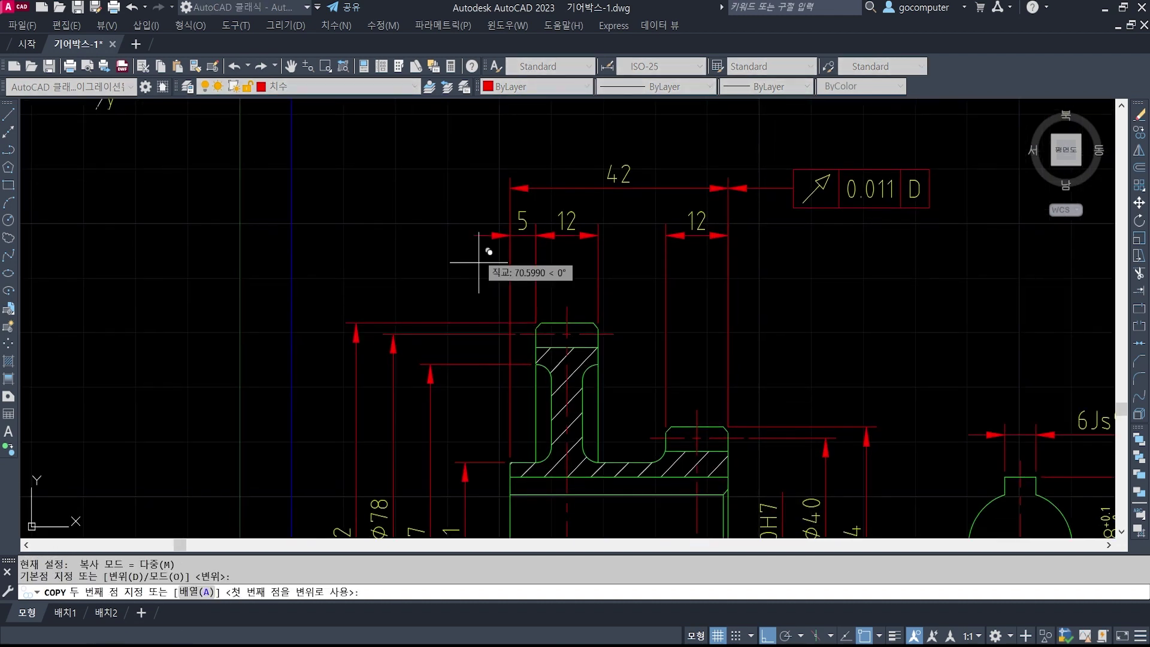
pyautogui.click(425, 320)
# - Place another copy of the y symbol on the upper extension line of the P.C.Dø78 dimension using the nearest snap
pyautogui.keyDown('shift'); pyautogui.rightClick(499, 335); pyautogui.keyUp('shift')
pyautogui.press('r')
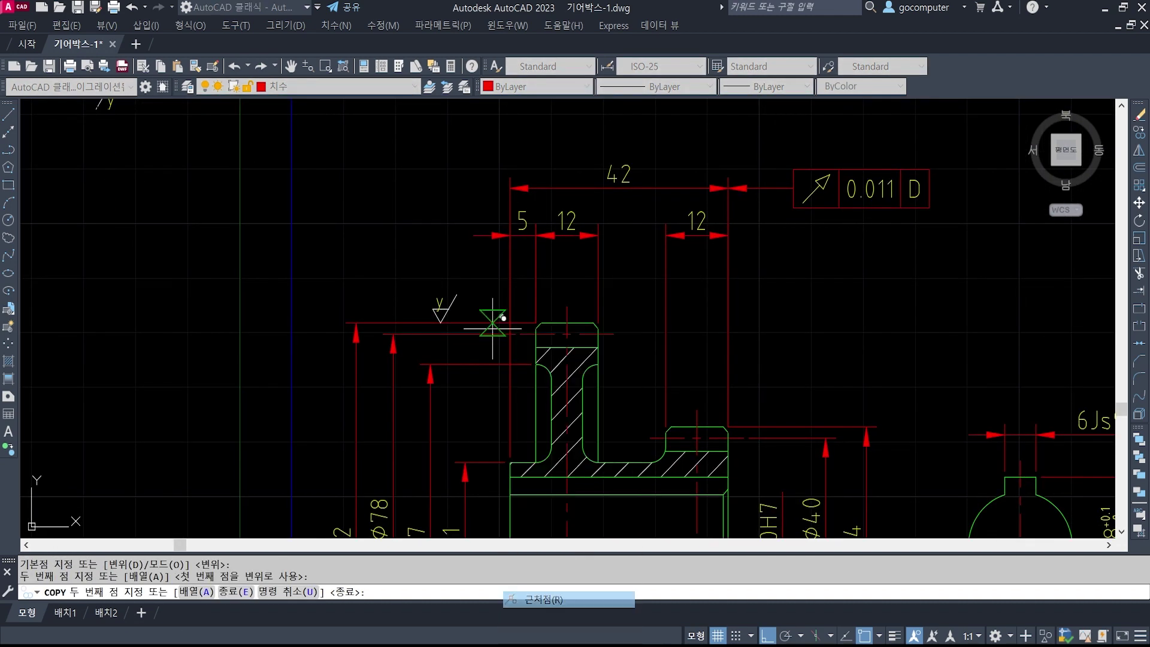
pyautogui.click(476, 335)
pyautogui.press('Return')
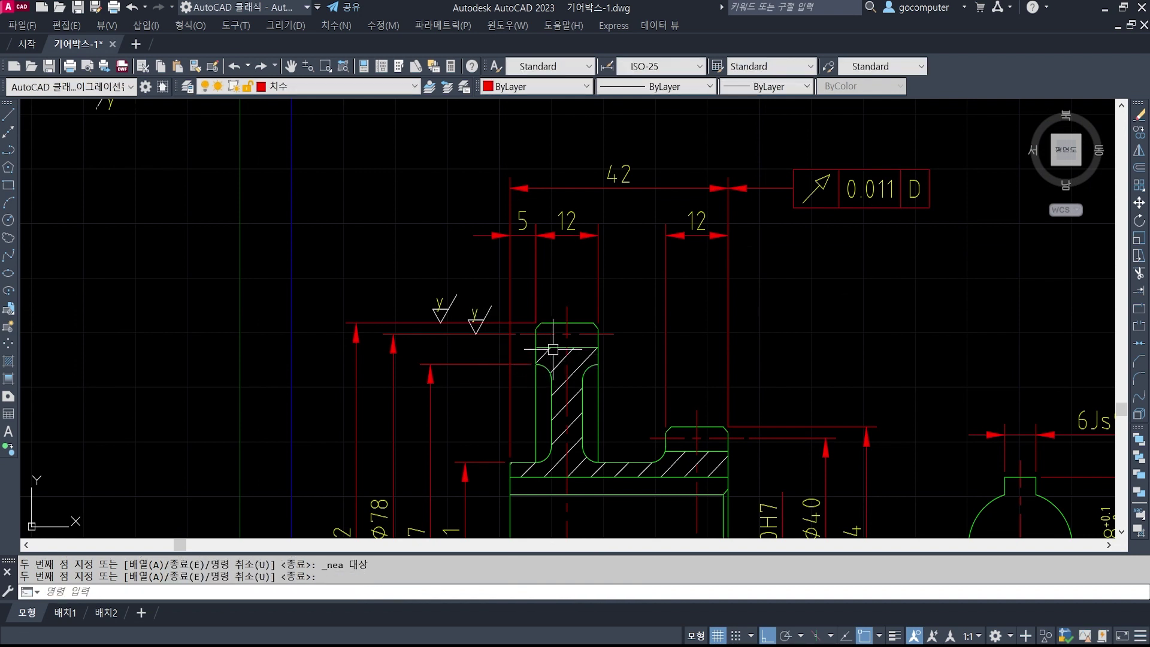
# - Nudge the y surface roughness symbol on the ø82 dimension slightly upward so its tip clears the extension line
pyautogui.scroll(2, 448, 303)
pyautogui.write('m')
pyautogui.press('Return')
pyautogui.click(396, 252)
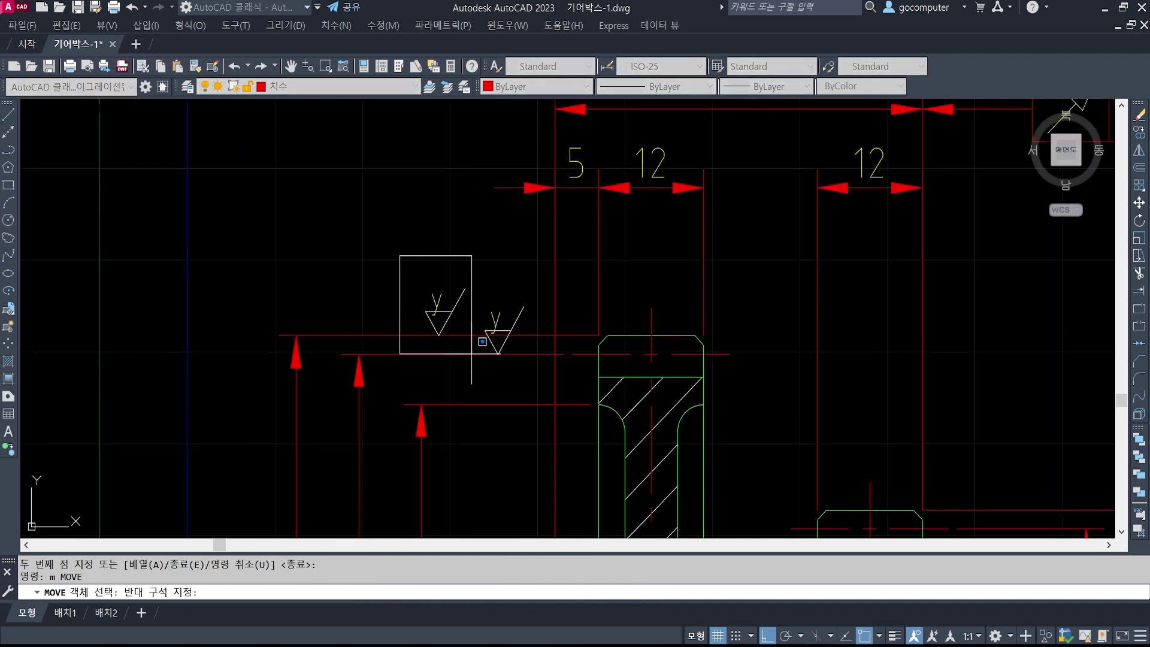
pyautogui.click(503, 377)
pyautogui.press('Escape')
pyautogui.press('Escape')
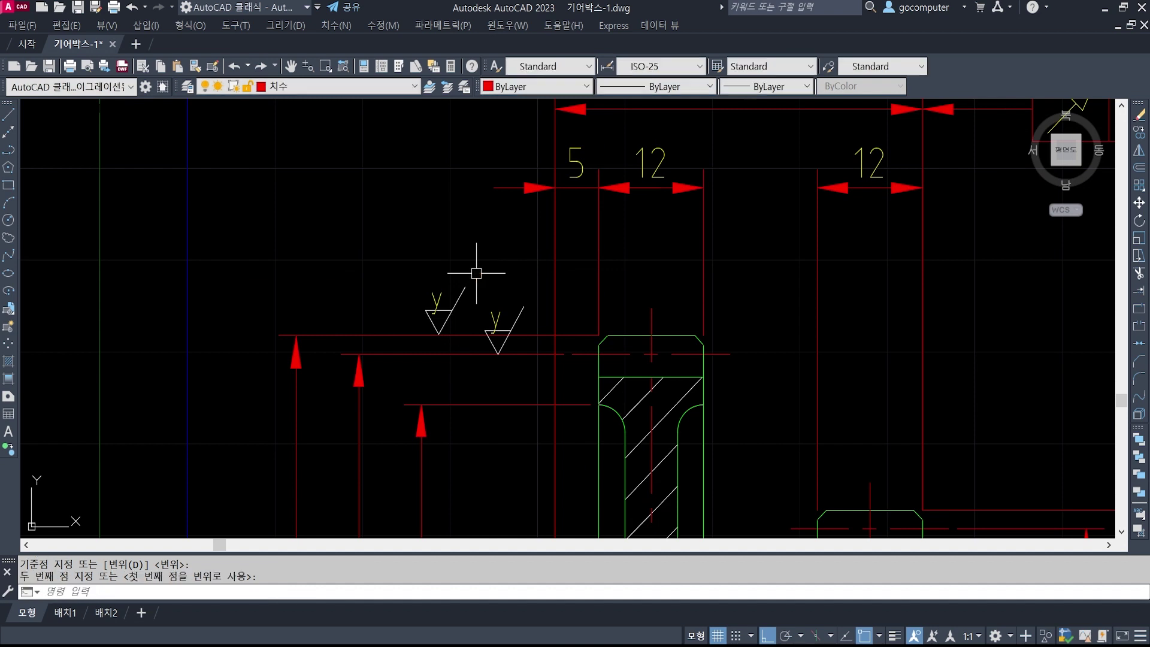
# - Break the ø82 dimension automatically where the neighbouring surface roughness symbol crosses its extension line, using DIMBREAK
pyautogui.scroll(-1, 512, 332)
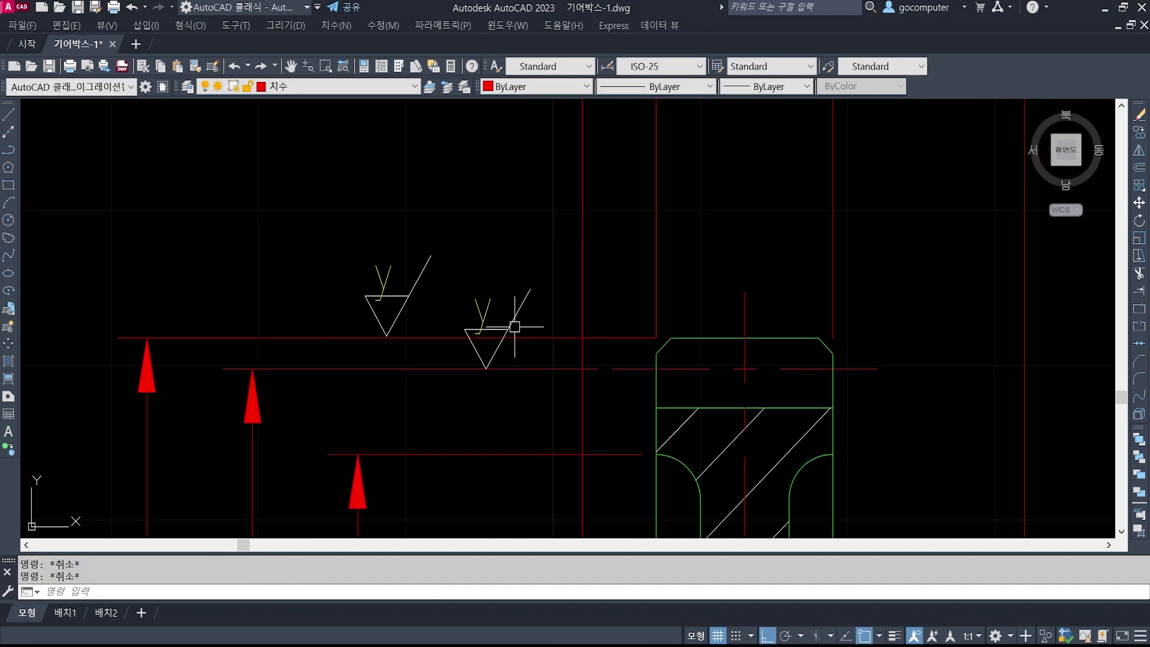
pyautogui.scroll(-1, 513, 325)
pyautogui.moveTo(592, 326); pyautogui.dragTo(592, 278, button='middle')
pyautogui.scroll(-1, 592, 275)
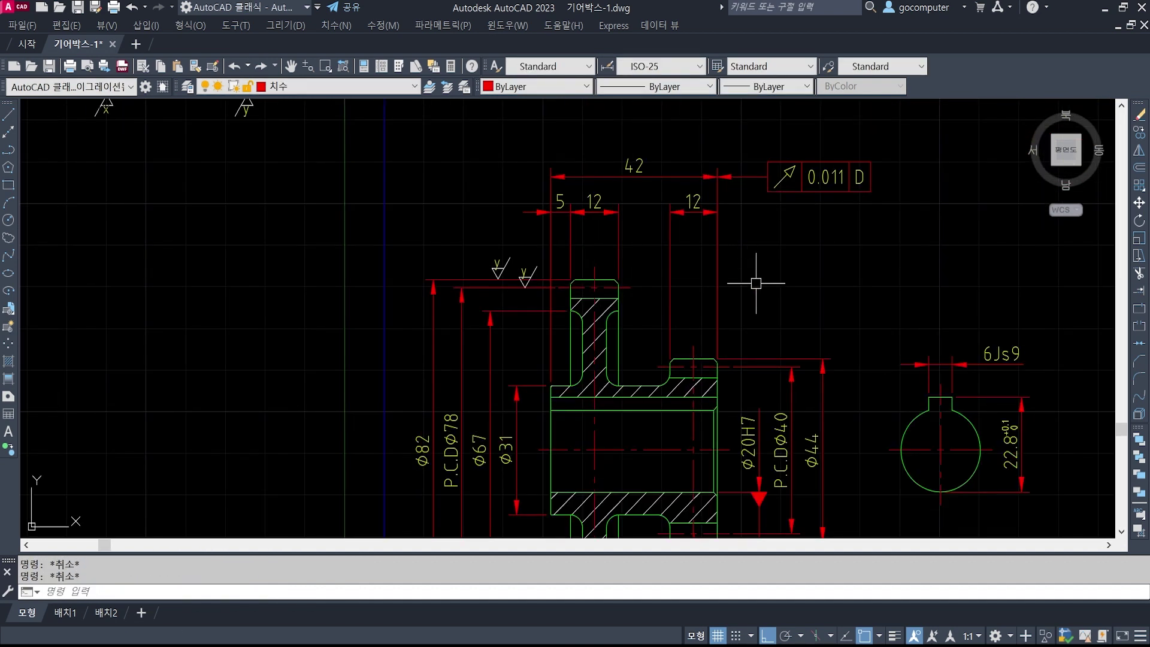
pyautogui.write('dimbreak')
pyautogui.press('Return')
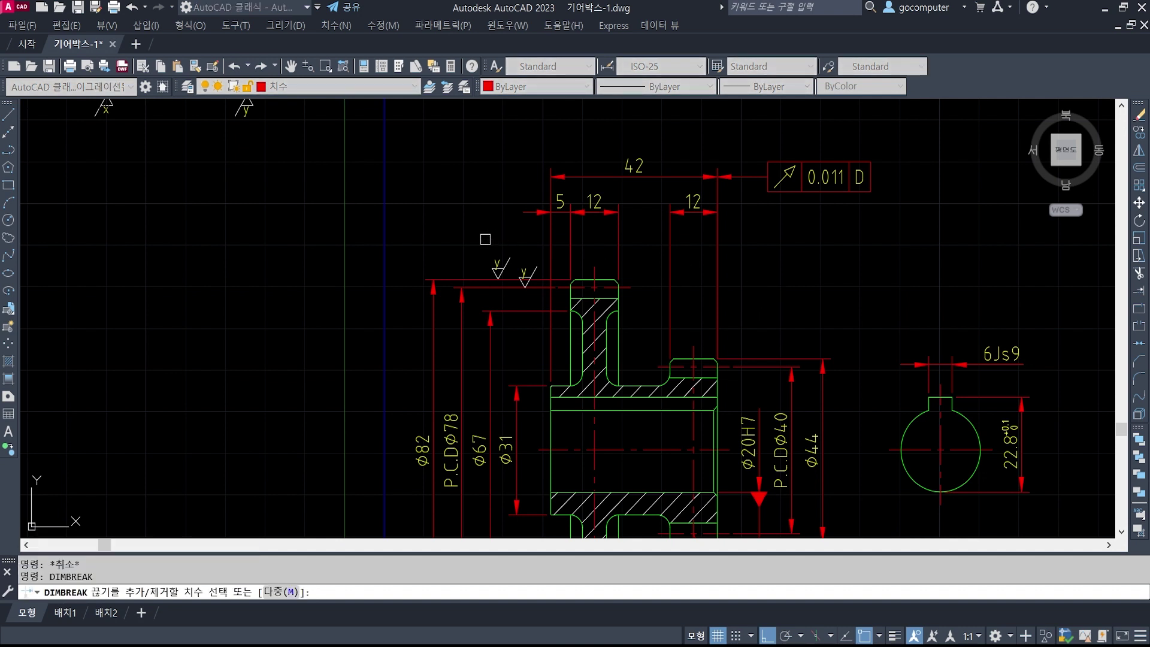
pyautogui.click(454, 278)
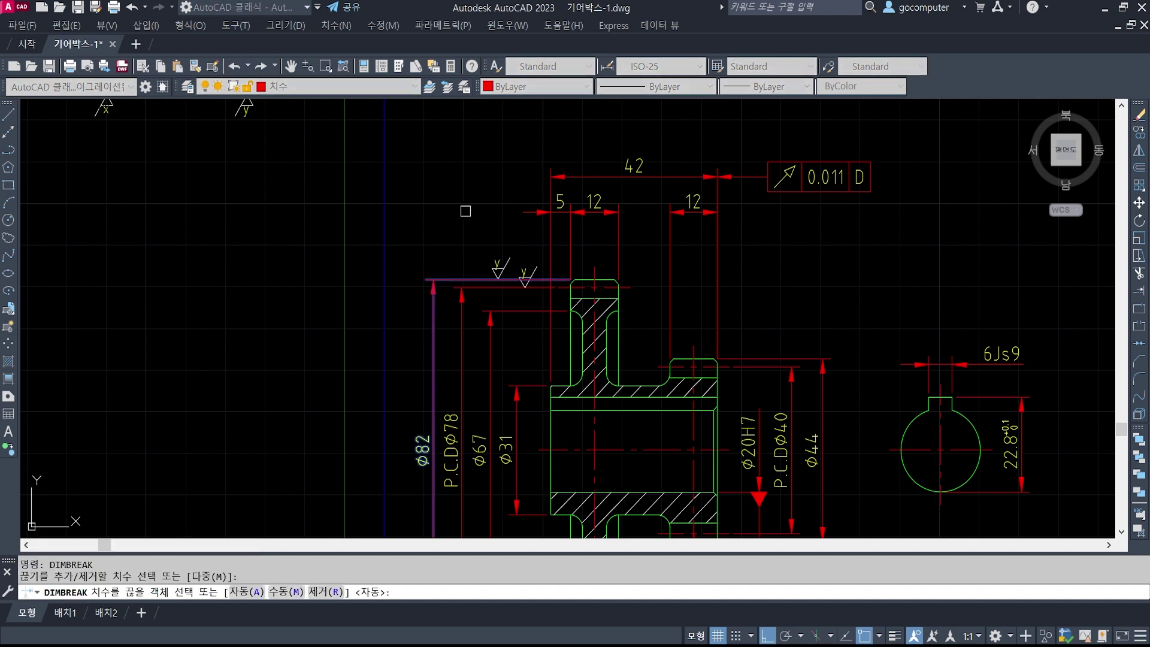
pyautogui.press('Return')
pyautogui.scroll(3, 503, 263)
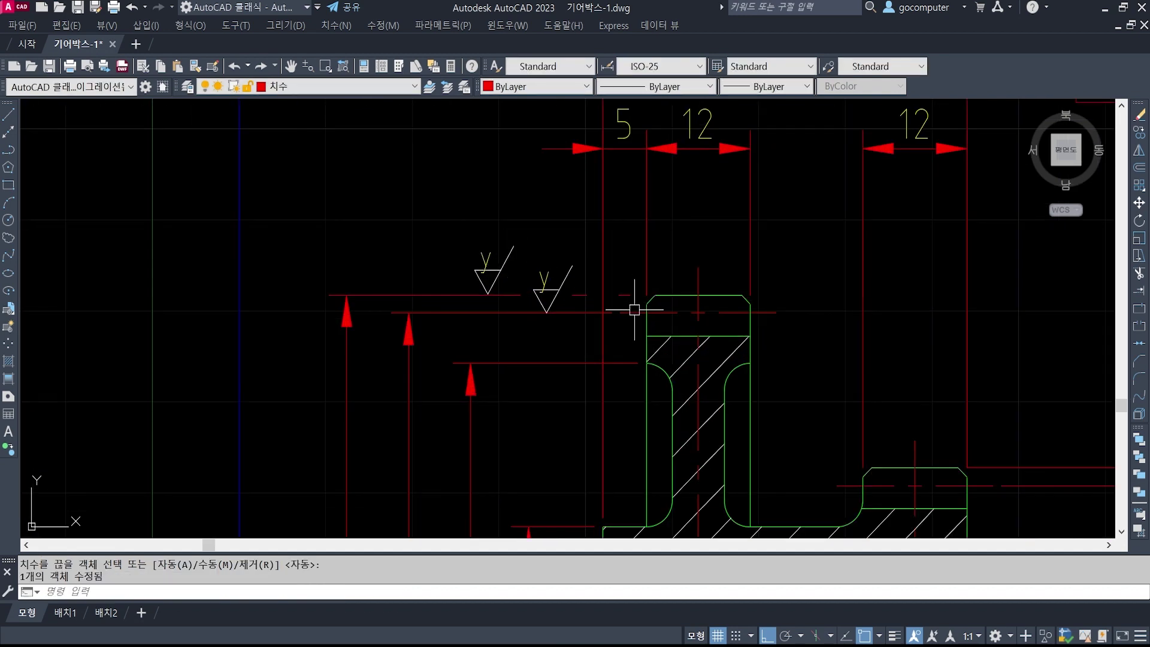
# - Copy the upright y surface roughness symbol by its tip onto the upper extension line of P.C.Dø40, using the nearest snap
pyautogui.scroll(-5, 539, 269)
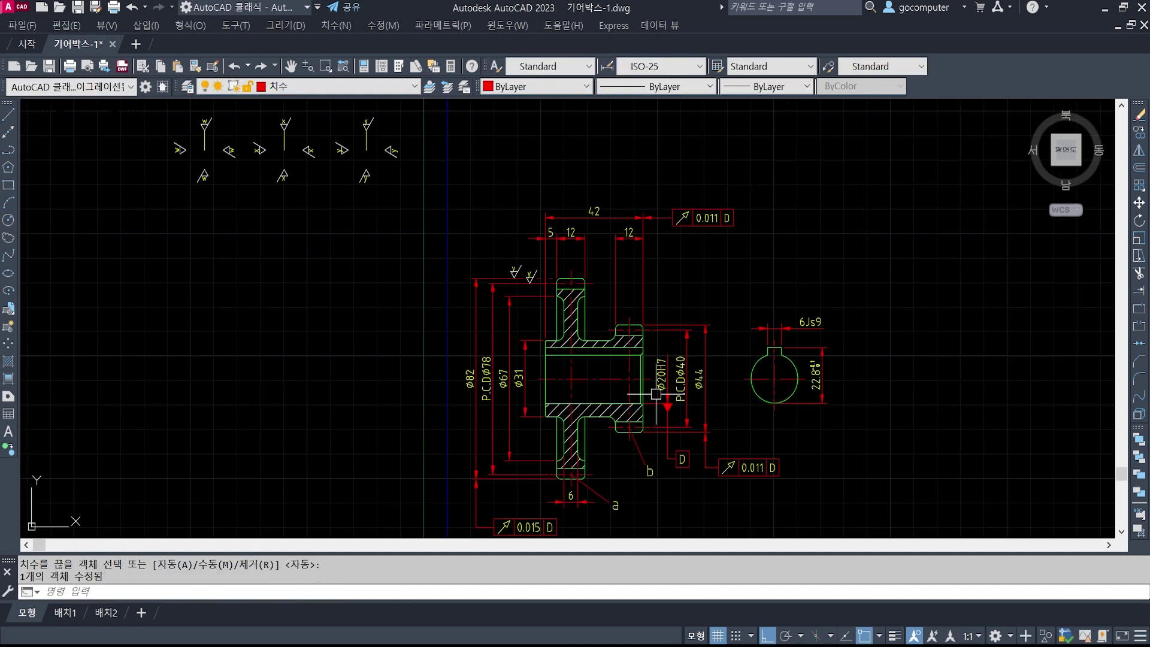
pyautogui.moveTo(658, 407); pyautogui.dragTo(629, 363, button='middle')
pyautogui.moveTo(660, 446); pyautogui.dragTo(636, 443, button='middle')
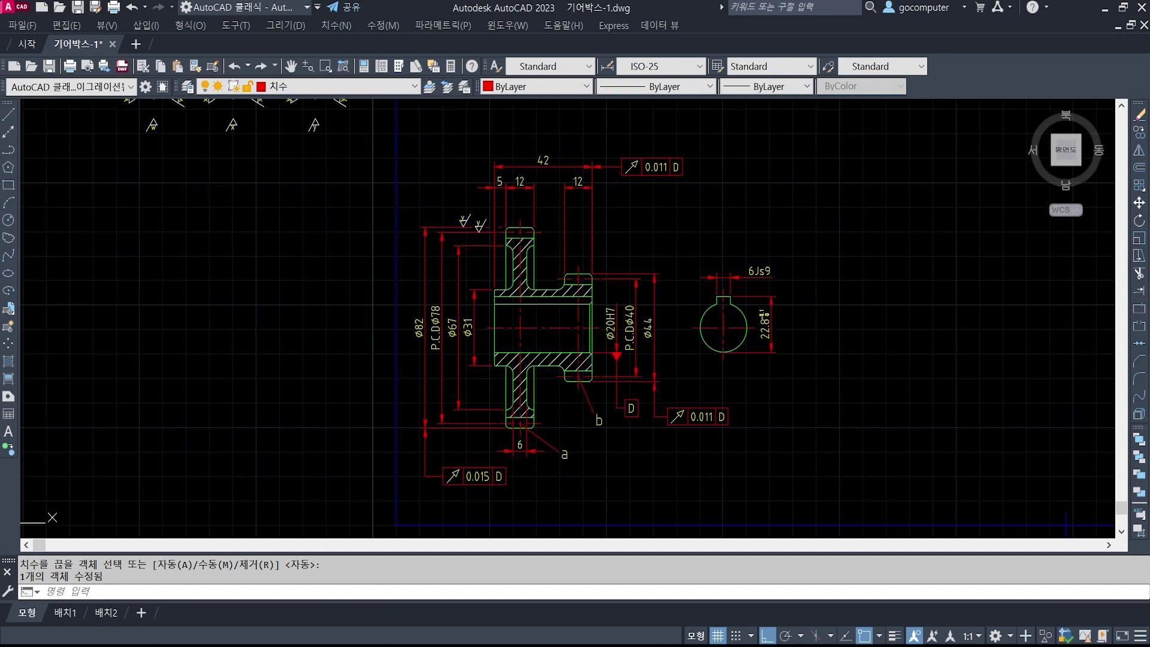
pyautogui.write('c')
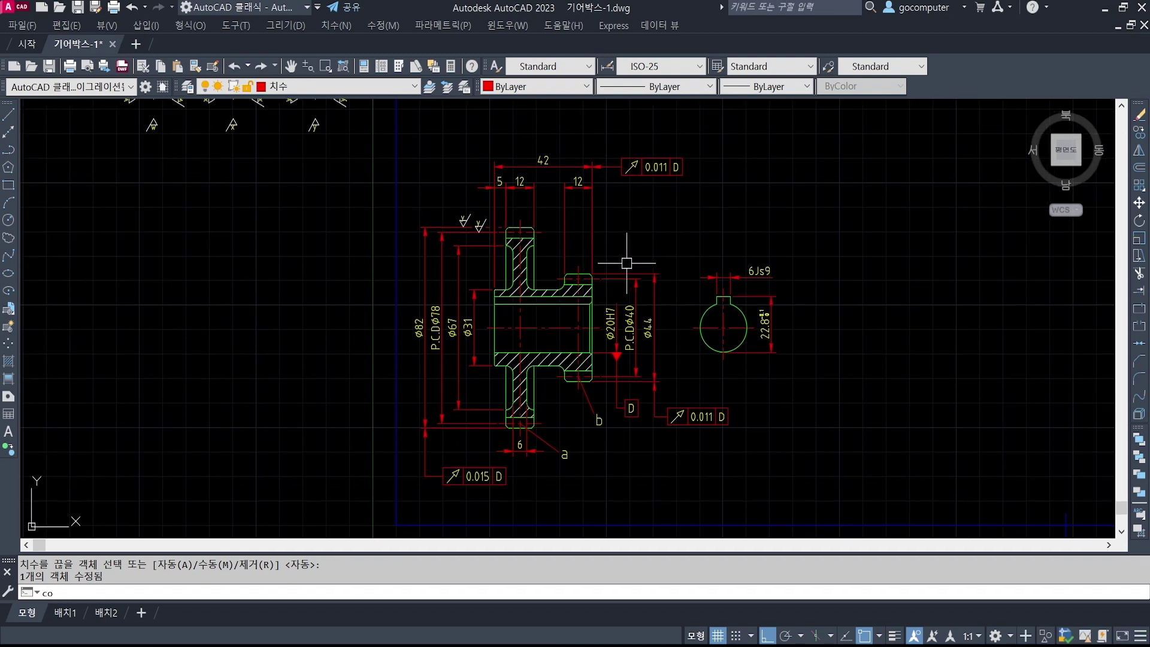
pyautogui.write('o')
pyautogui.press('Return')
pyautogui.scroll(5, 449, 175)
pyautogui.click(457, 200)
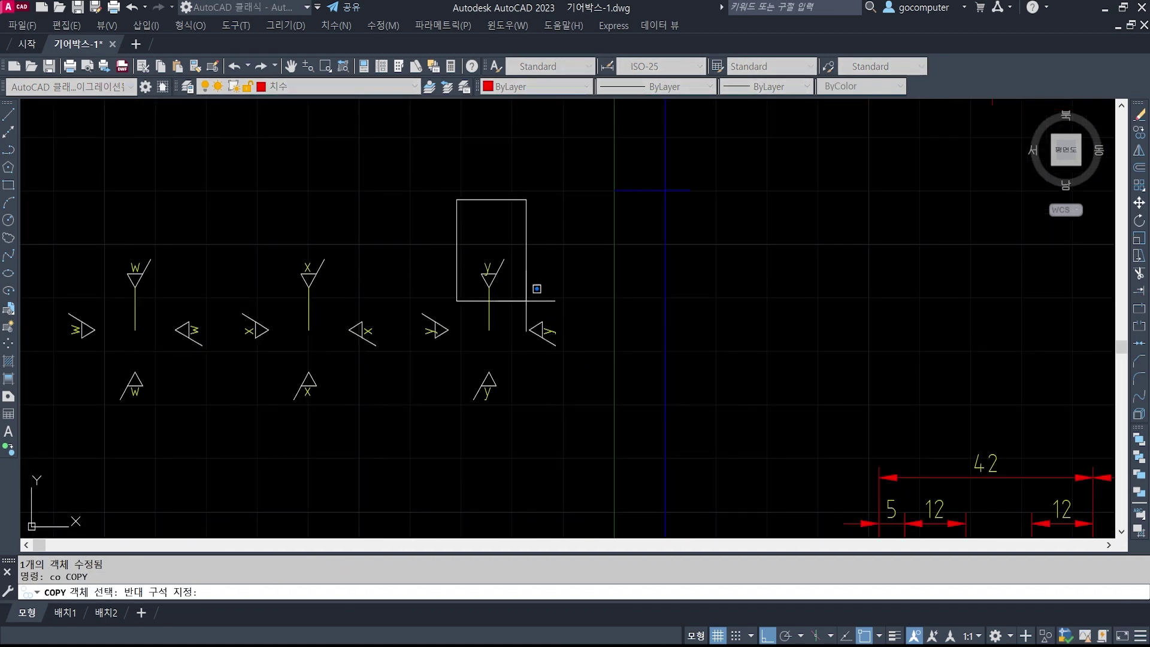
pyautogui.click(526, 301)
pyautogui.press('Return')
pyautogui.click(488, 288)
pyautogui.scroll(-4, 490, 275)
pyautogui.moveTo(827, 428); pyautogui.dragTo(459, 236, button='middle')
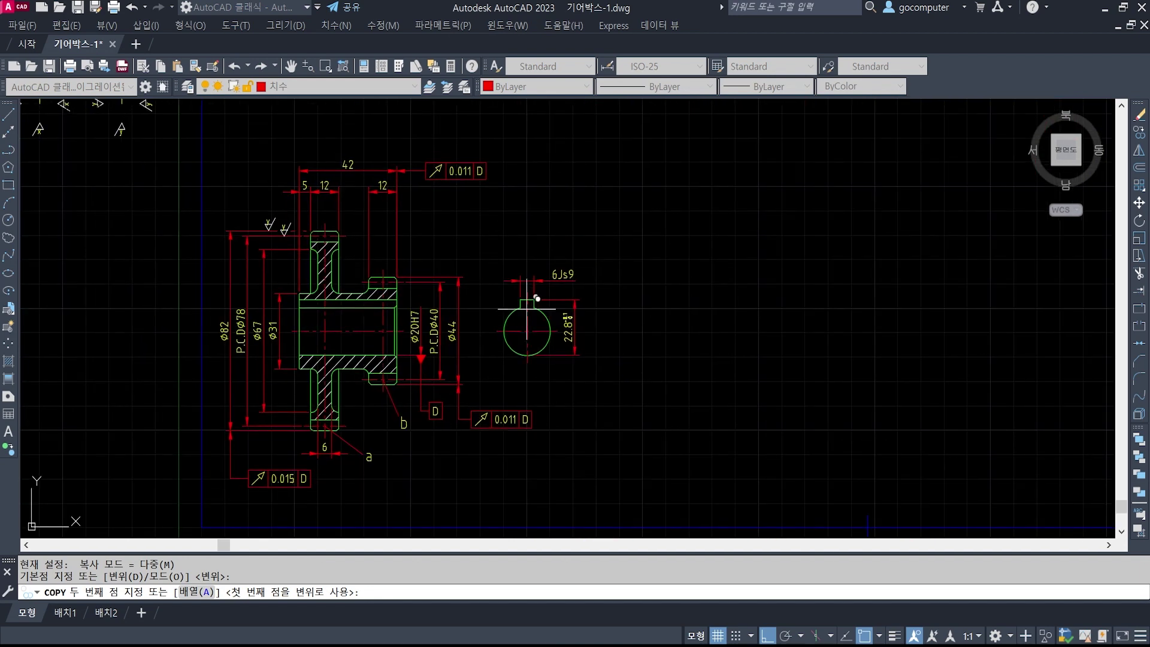
pyautogui.scroll(3, 532, 299)
pyautogui.scroll(5, 407, 272)
pyautogui.keyDown('shift'); pyautogui.rightClick(403, 270); pyautogui.keyUp('shift')
pyautogui.click(443, 606)
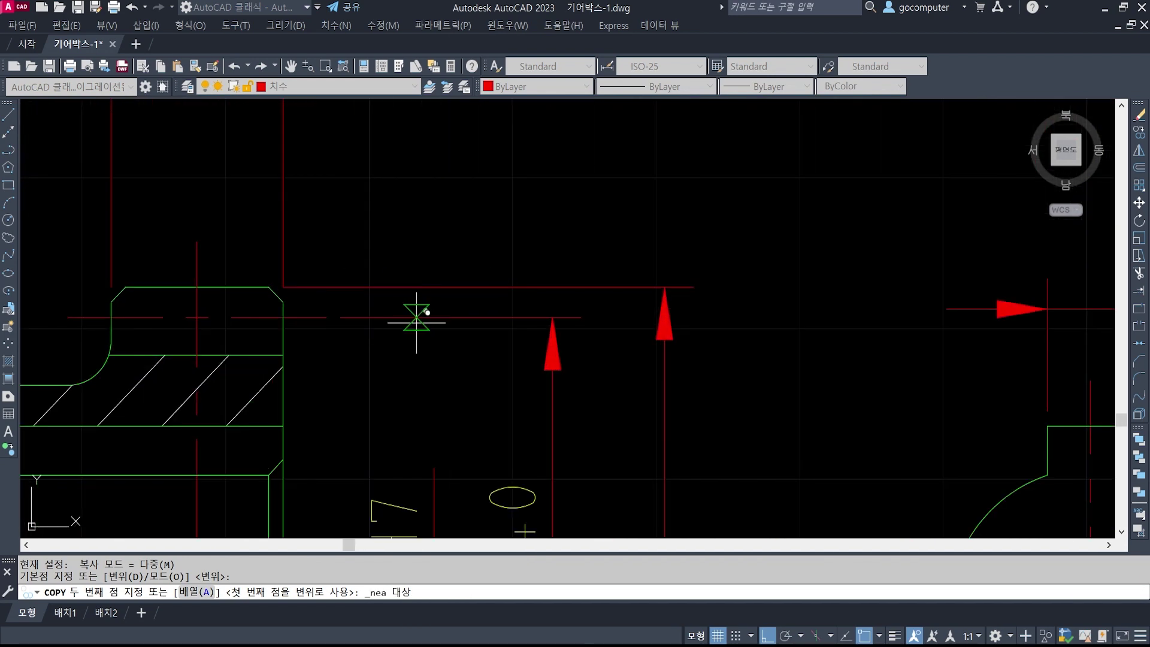
pyautogui.click(417, 317)
pyautogui.press('Return')
# - Copy the P.C.Dø40 y symbol by its tip onto the upper extension line of the ø44 dimension with the nearest snap
pyautogui.press('Return')
pyautogui.click(364, 205)
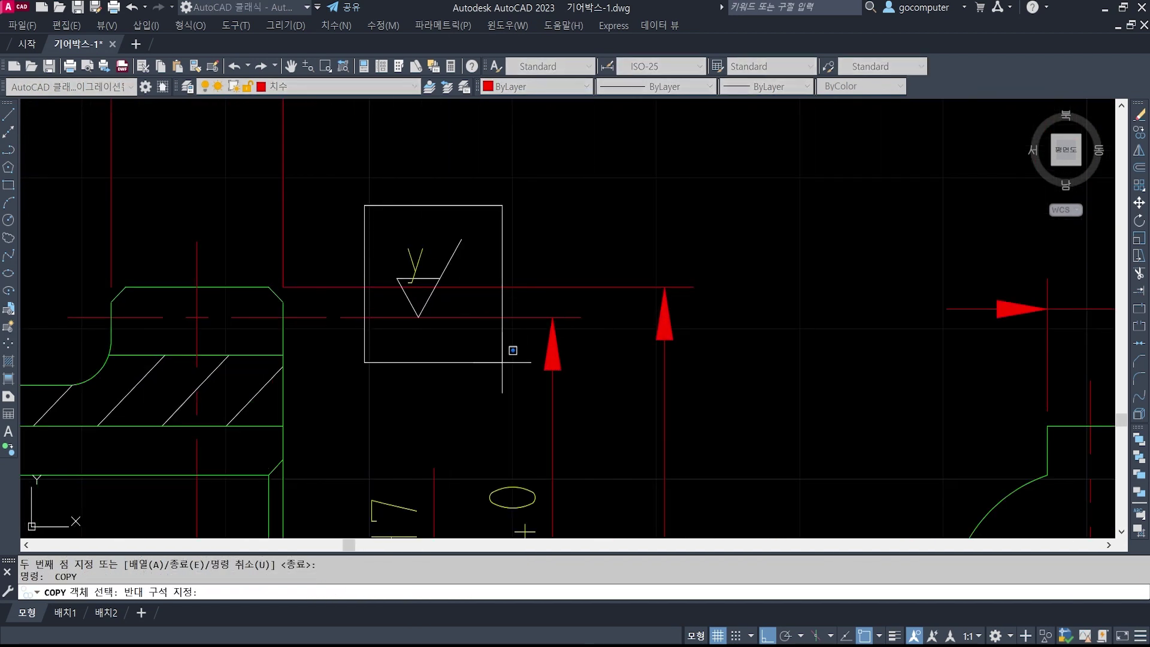
pyautogui.click(502, 362)
pyautogui.press('Return')
pyautogui.click(418, 317)
pyautogui.keyDown('shift'); pyautogui.rightClick(426, 312); pyautogui.keyUp('shift')
pyautogui.click(461, 600)
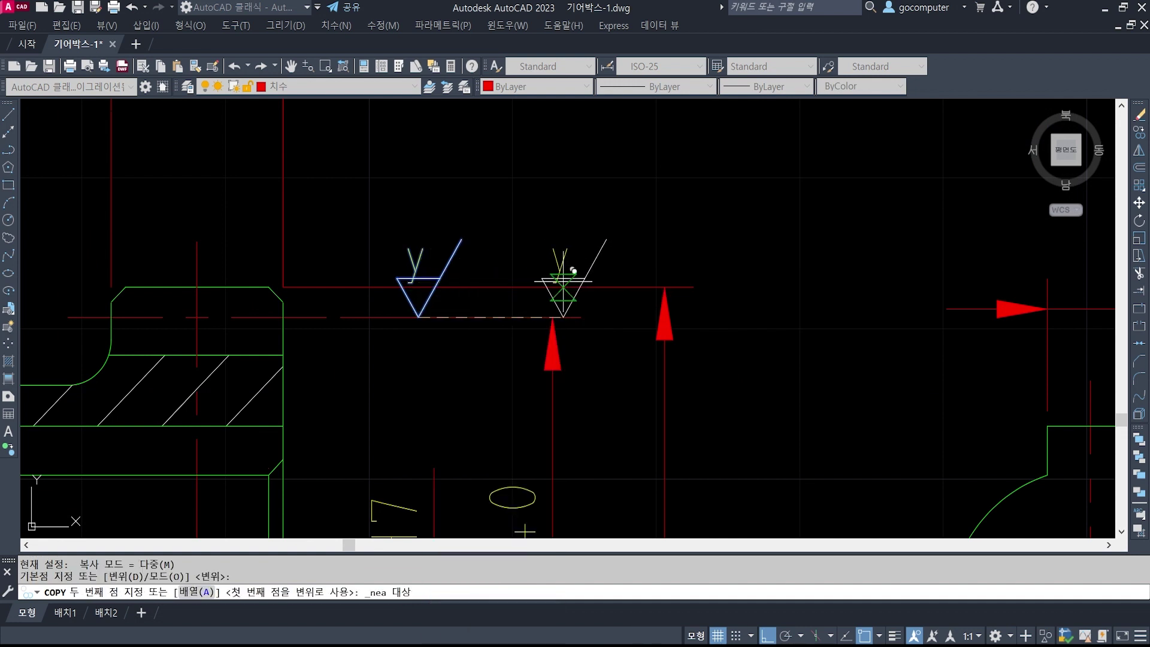
pyautogui.click(563, 282)
pyautogui.press('Return')
# - Nudge the y symbol on the ø44 dimension slightly upward so its tip clears the extension line
pyautogui.write('m')
pyautogui.press('Return')
pyautogui.click(510, 170)
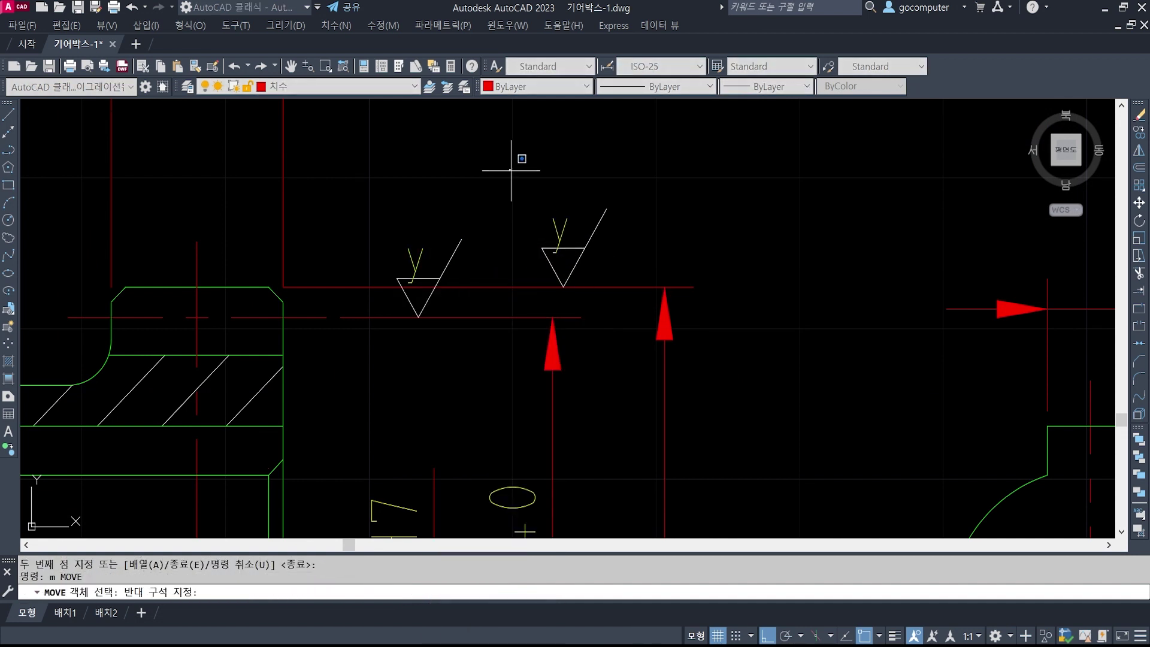
pyautogui.click(665, 280)
pyautogui.press('Return')
pyautogui.click(648, 255)
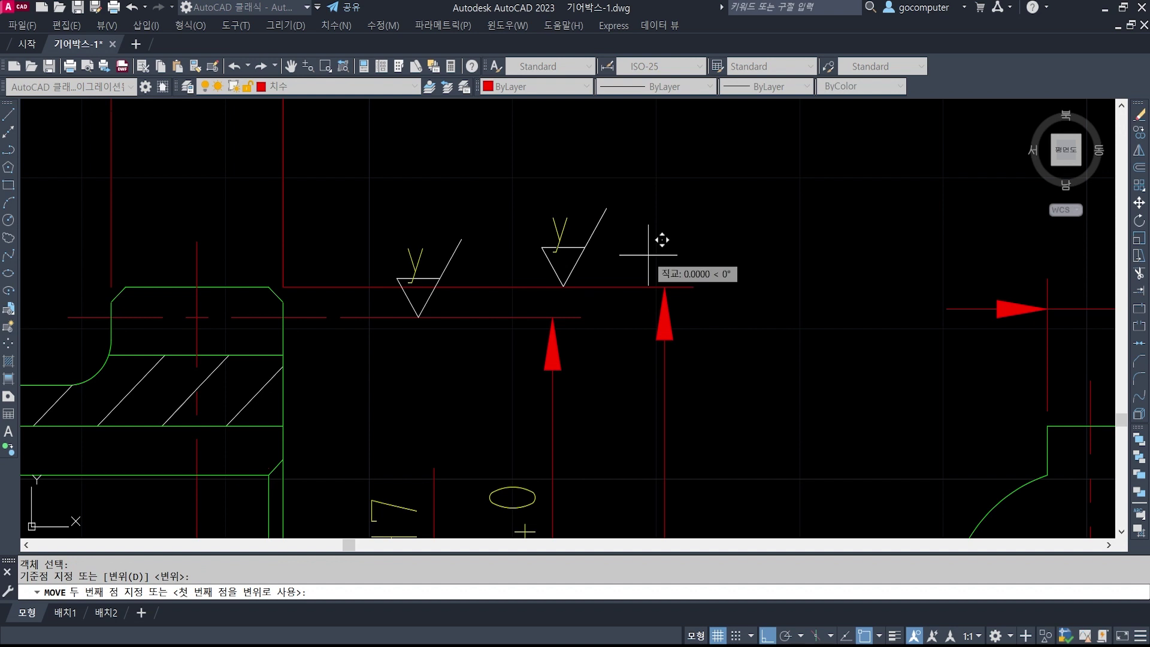
pyautogui.press('Escape')
pyautogui.press('Escape')
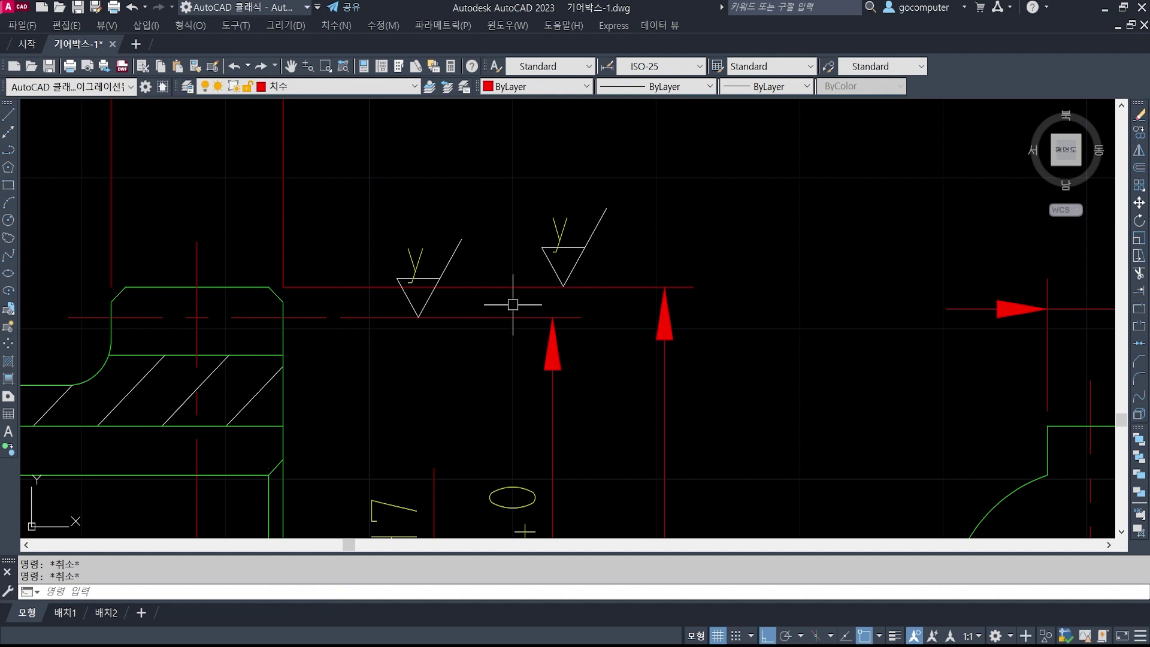
# - Break the ø44 dimension automatically where the P.C.Dø40 roughness symbol crosses its upper extension line, using DIMBREAK
pyautogui.write('mbreak')
pyautogui.press('Return')
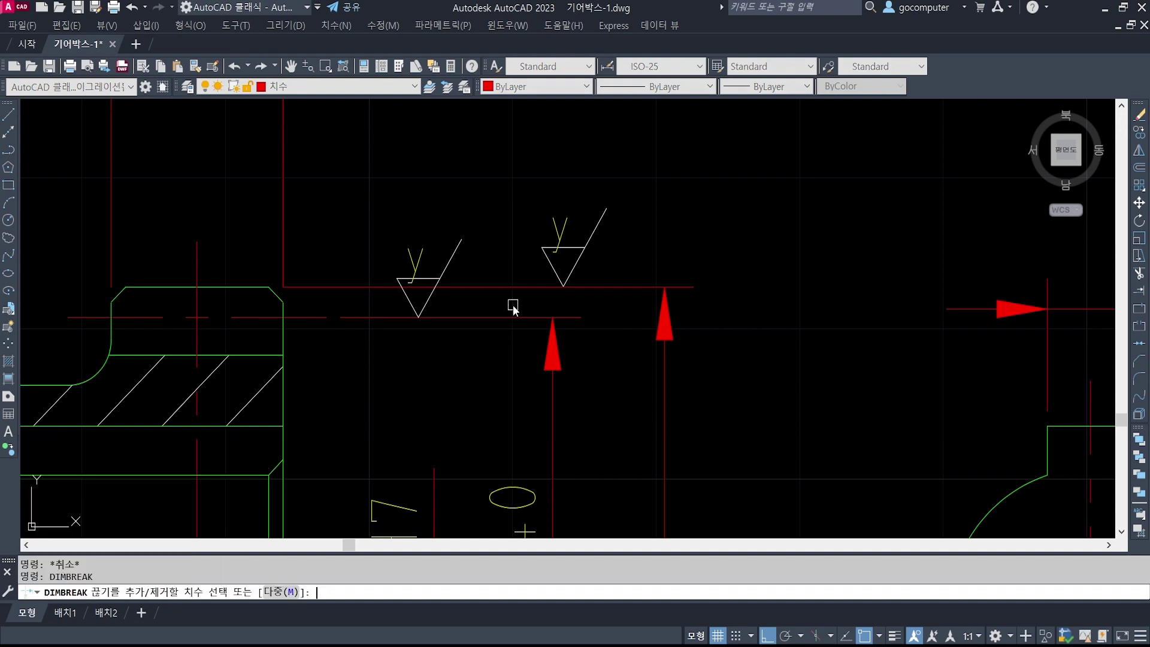
pyautogui.click(480, 282)
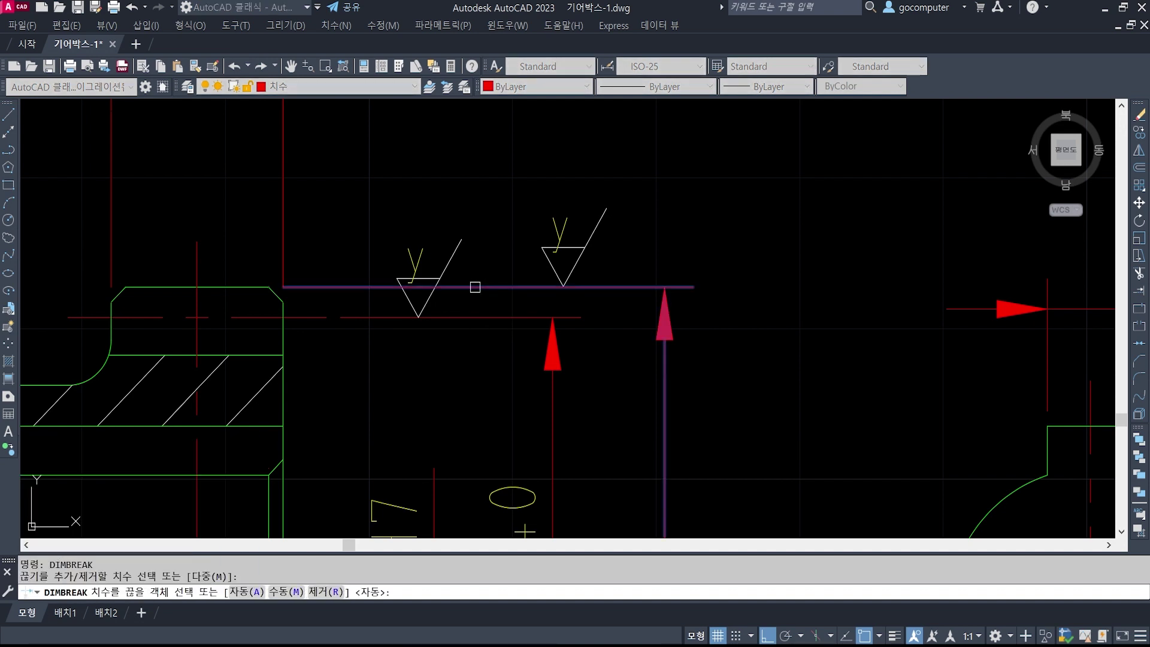
pyautogui.press('Return')
pyautogui.scroll(-3, 533, 159)
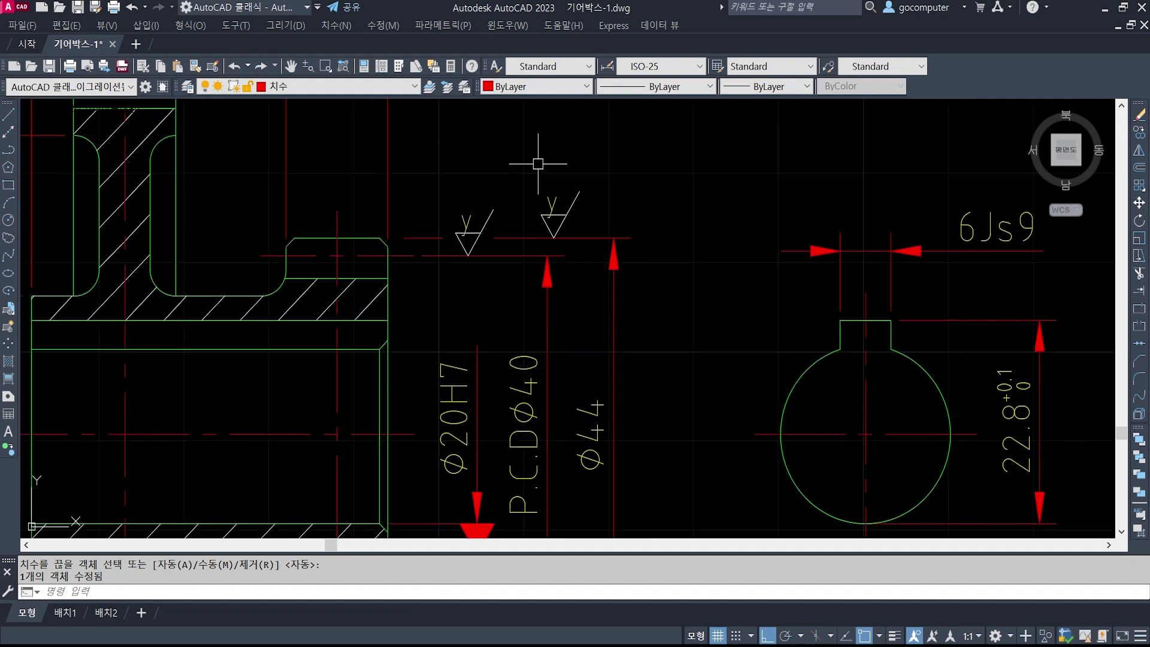
# - Move the ø44 y symbol by its tip exactly onto the upper extension line with the nearest snap
pyautogui.scroll(4, 547, 174)
pyautogui.write('m')
pyautogui.press('Return')
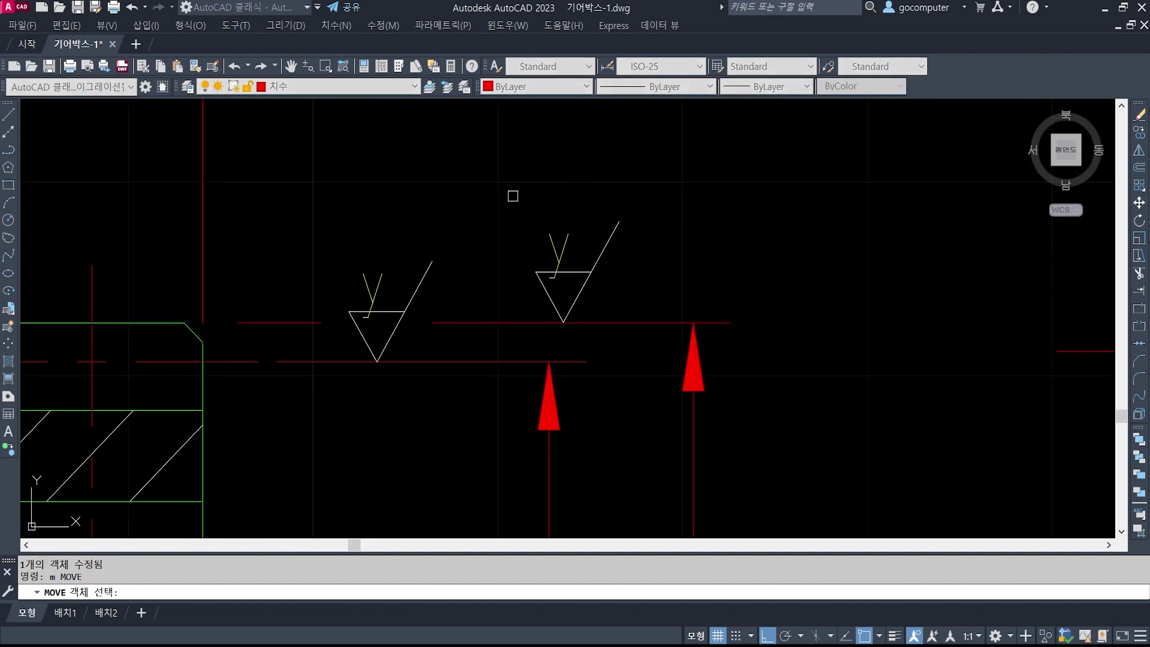
pyautogui.click(496, 184)
pyautogui.click(714, 405)
pyautogui.press('Return')
pyautogui.click(562, 322)
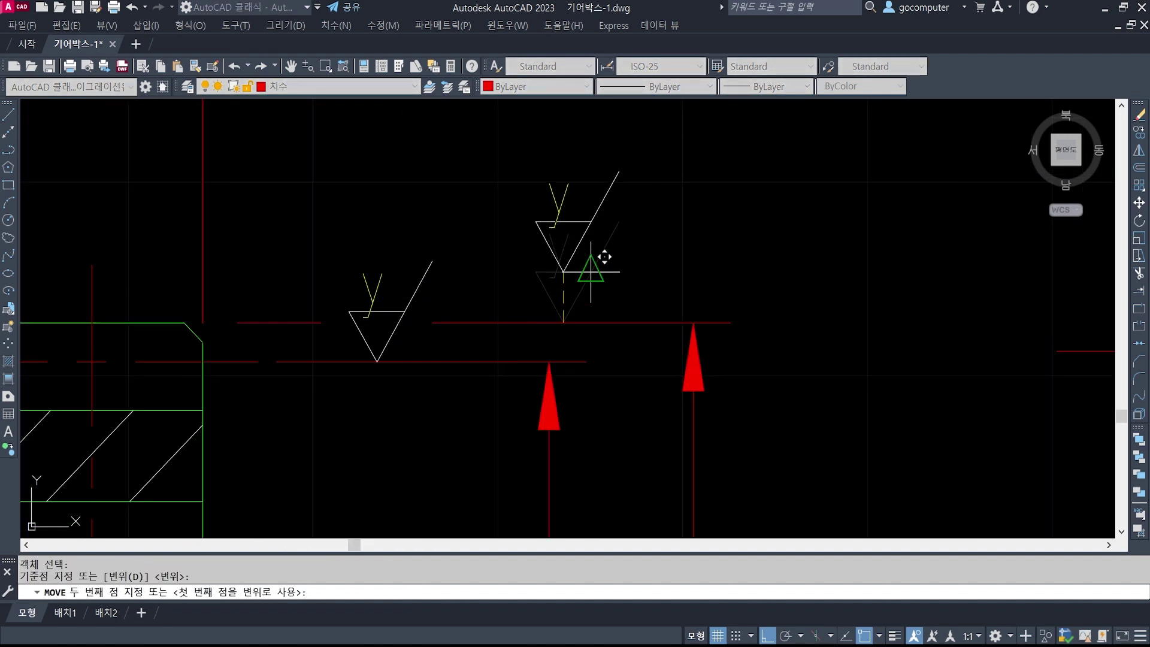
pyautogui.keyDown('shift'); pyautogui.rightClick(598, 270); pyautogui.keyUp('shift')
pyautogui.click(629, 599)
pyautogui.press('Escape')
pyautogui.press('Escape')
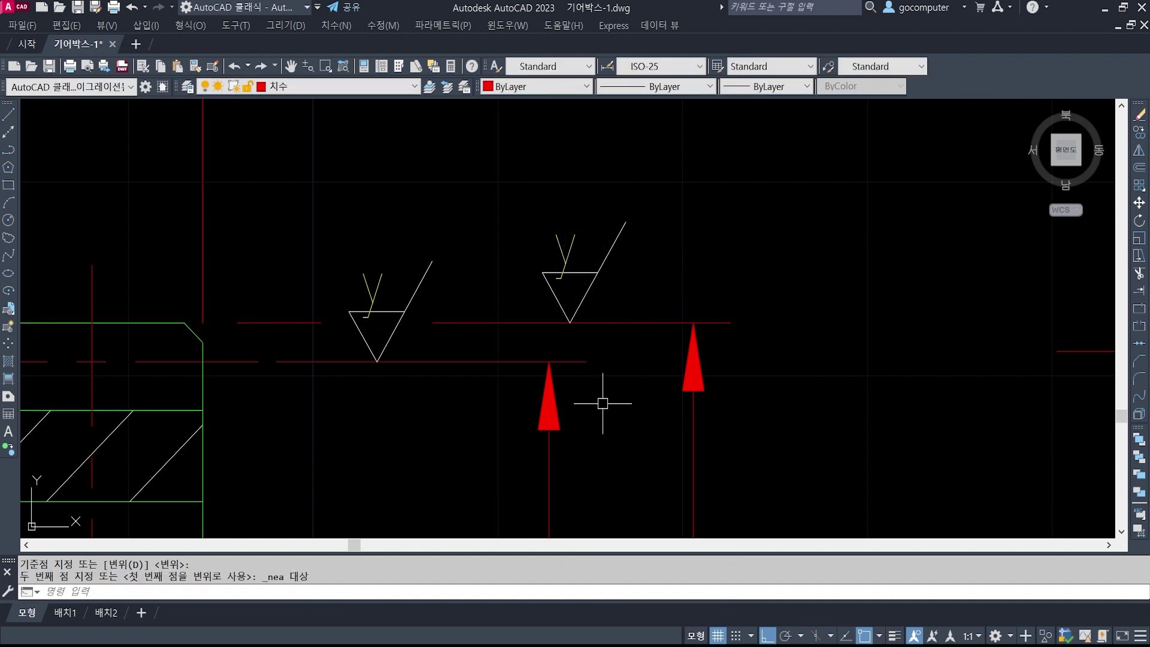
pyautogui.click(597, 321)
pyautogui.press('Escape')
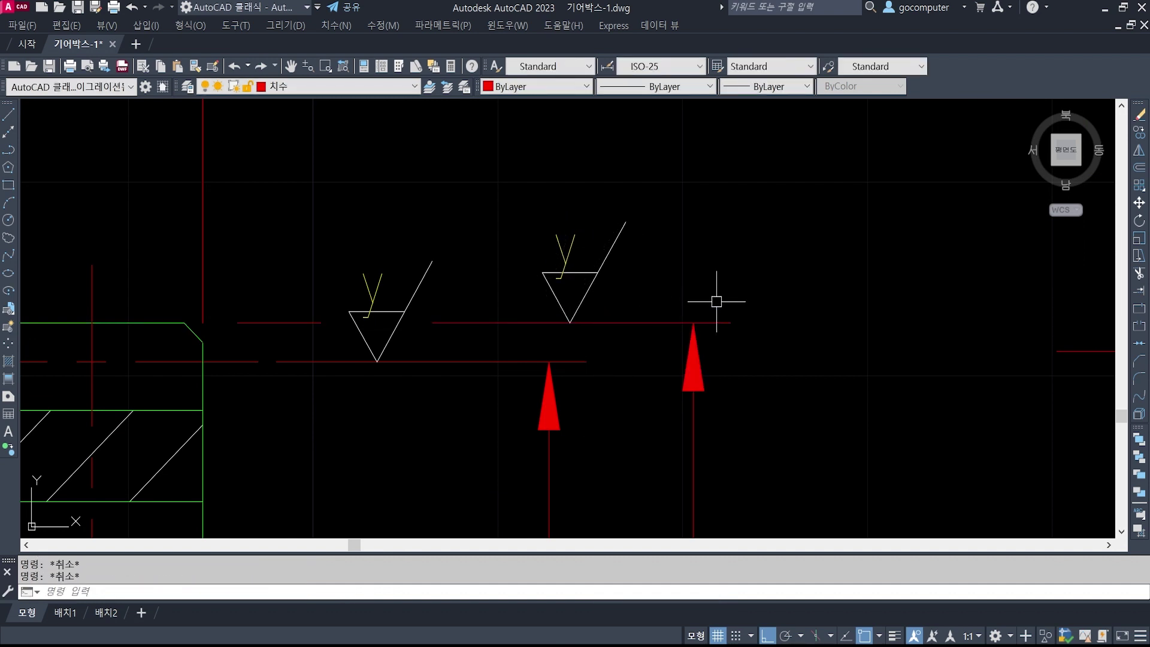
# - Try another automatic DIMBREAK on the ø44 dimension, and undo it together with the symbol's move onto the extension line
pyautogui.write('dimbr')
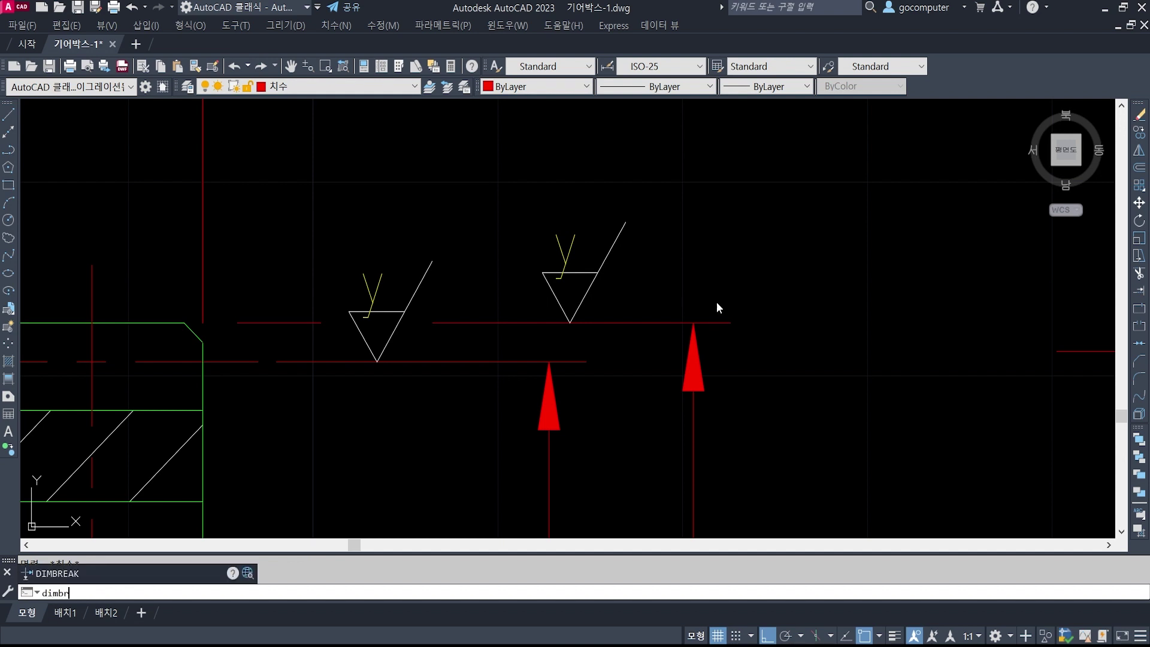
pyautogui.write('eak')
pyautogui.press('Return')
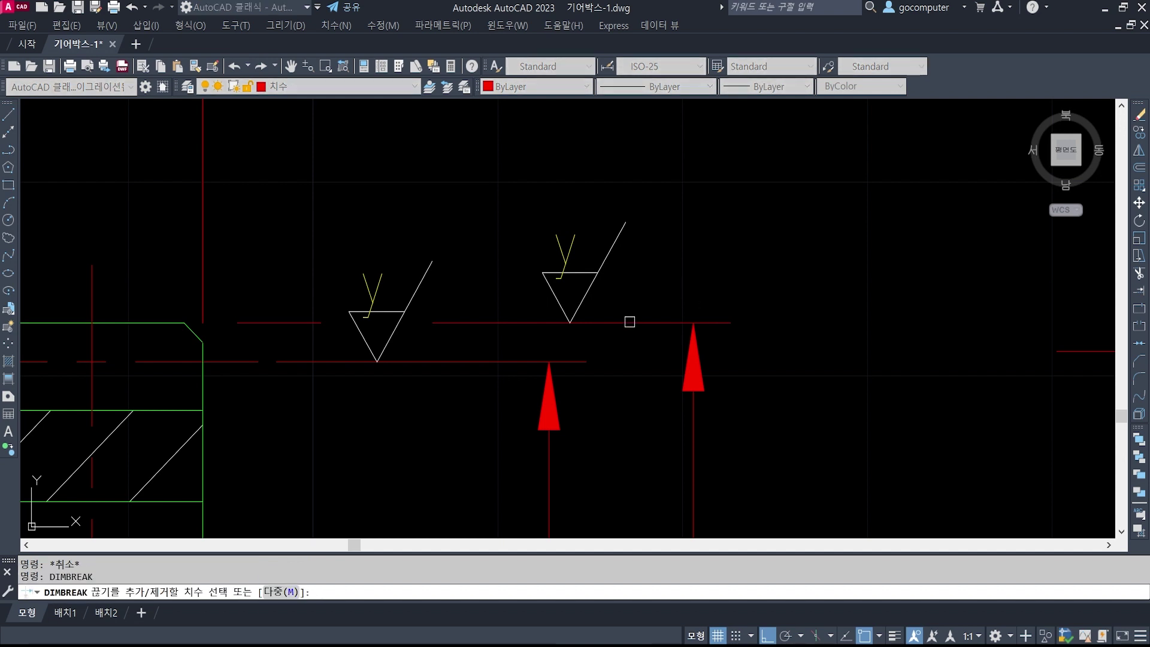
pyautogui.click(630, 321)
pyautogui.press('Return')
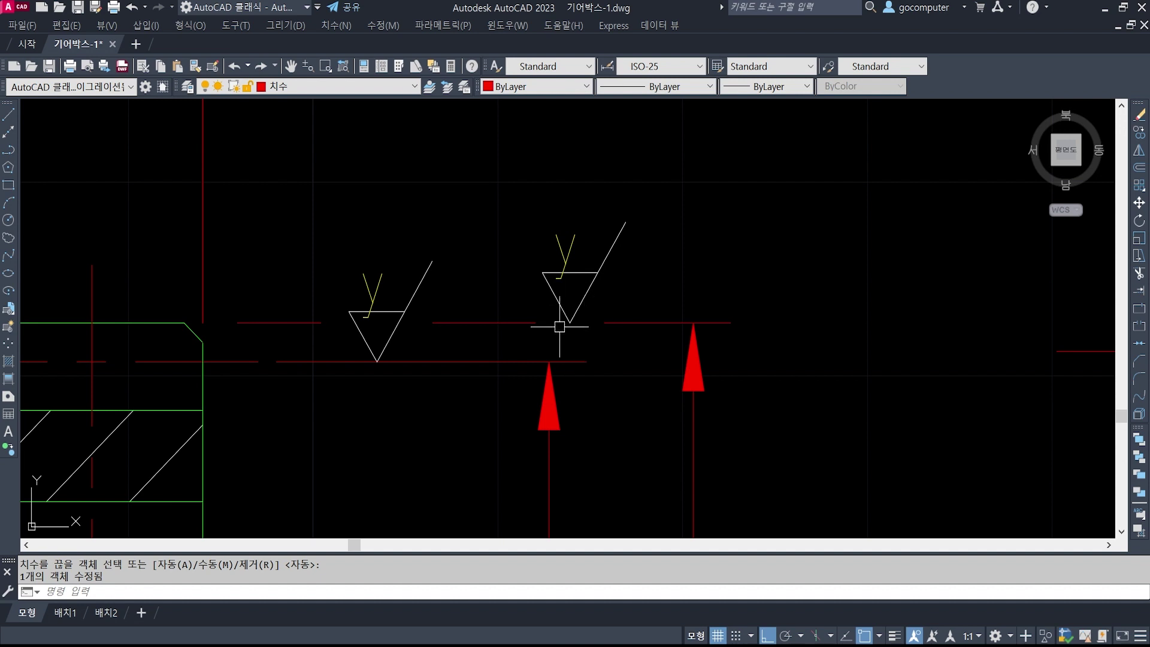
pyautogui.write('u')
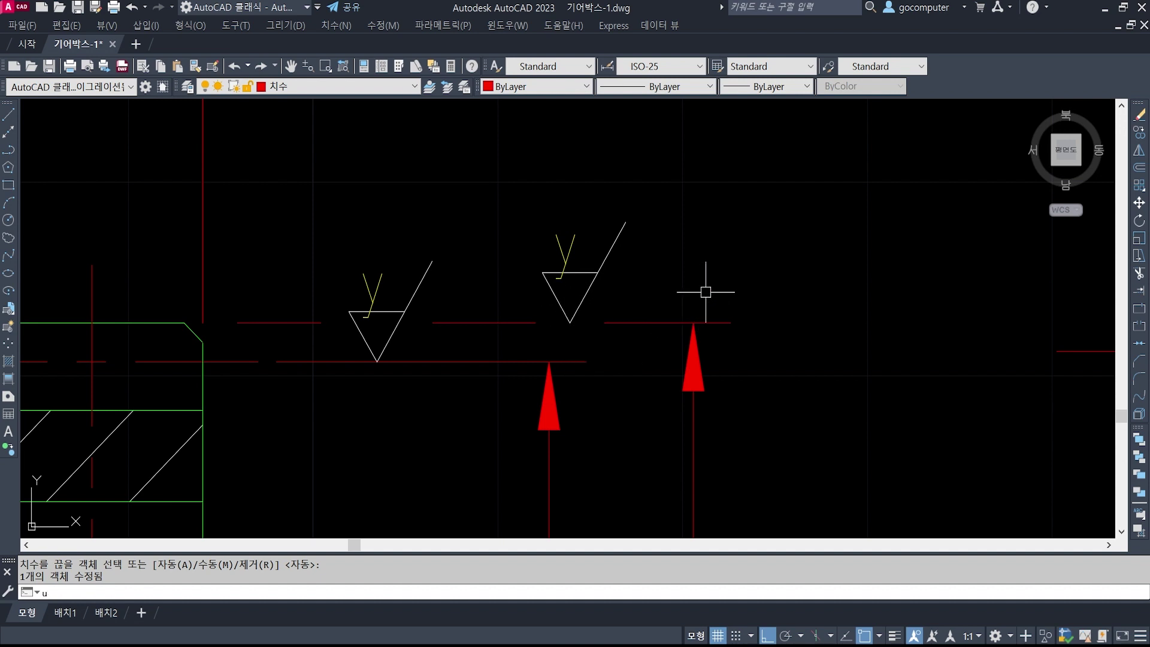
pyautogui.press('Return')
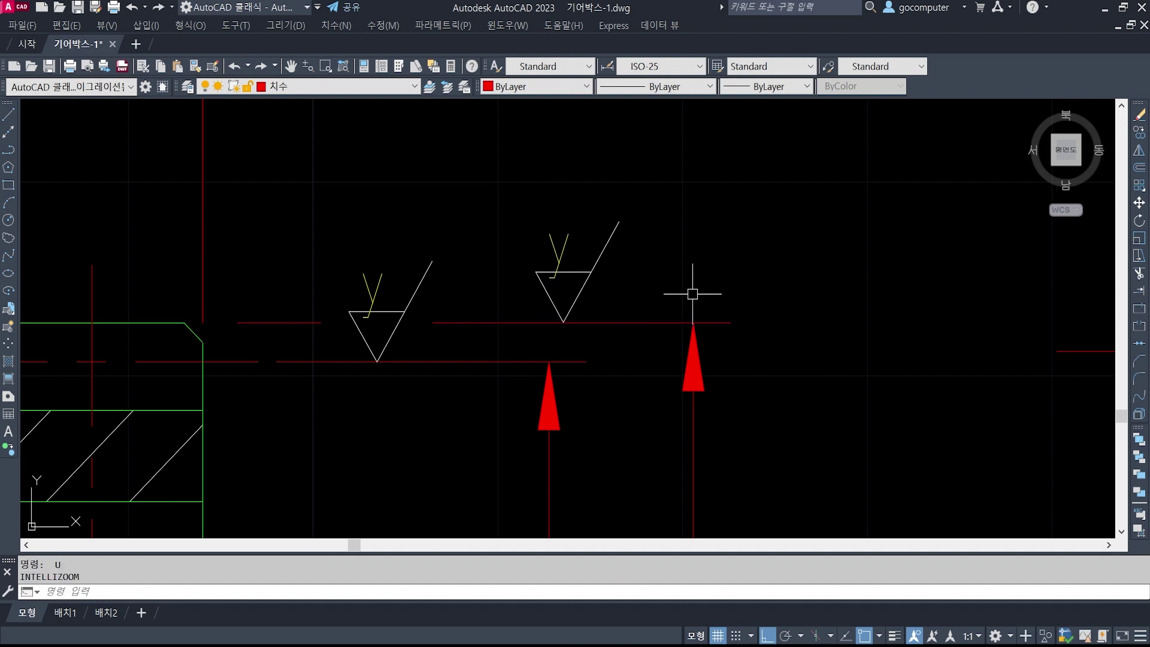
# - Switch to the gearbox assembly image, examine where the spur gear's side face meets the bearing, and return to AutoCAD
pyautogui.scroll(-2, 694, 293)
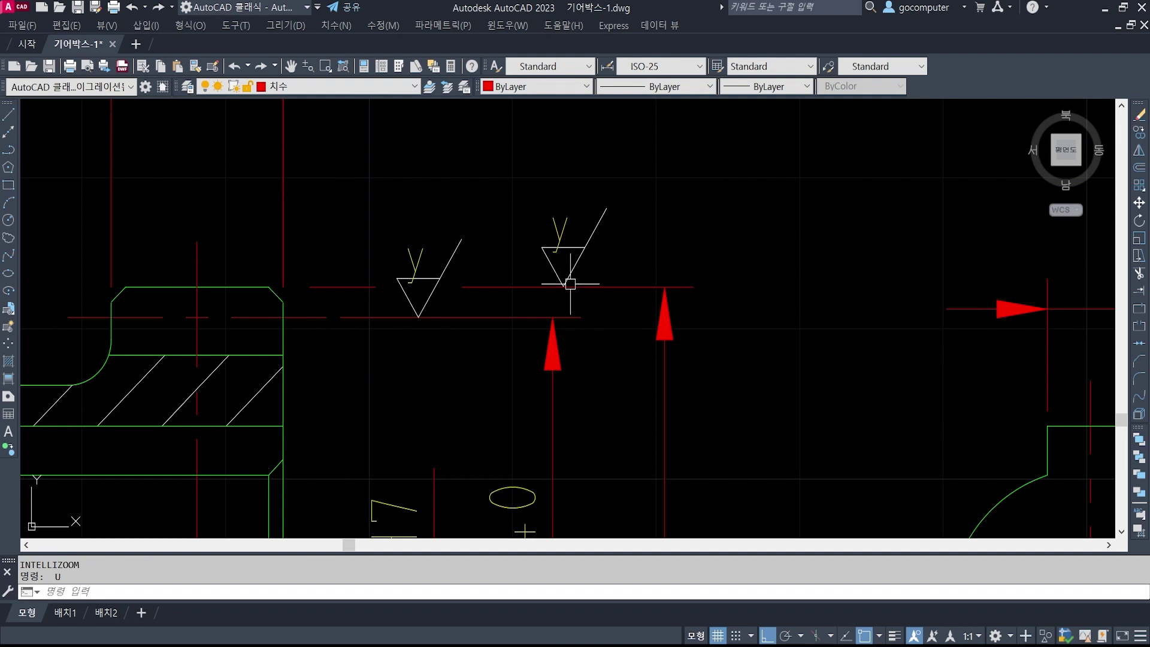
pyautogui.scroll(-2, 657, 302)
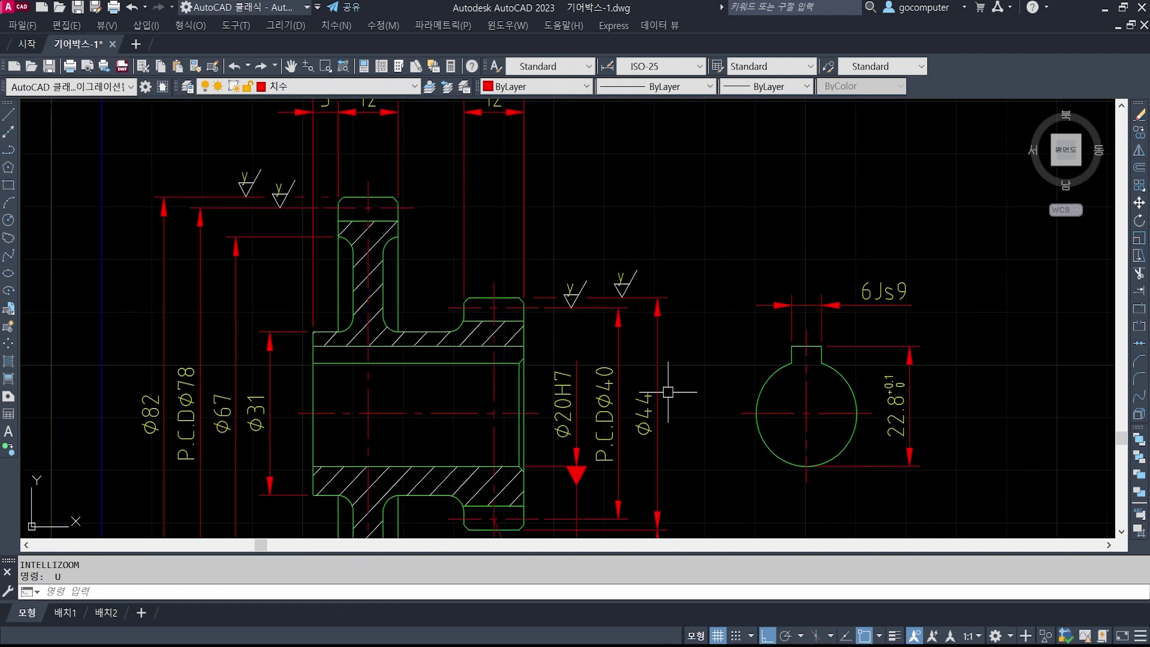
pyautogui.moveTo(667, 454); pyautogui.dragTo(687, 390, button='middle')
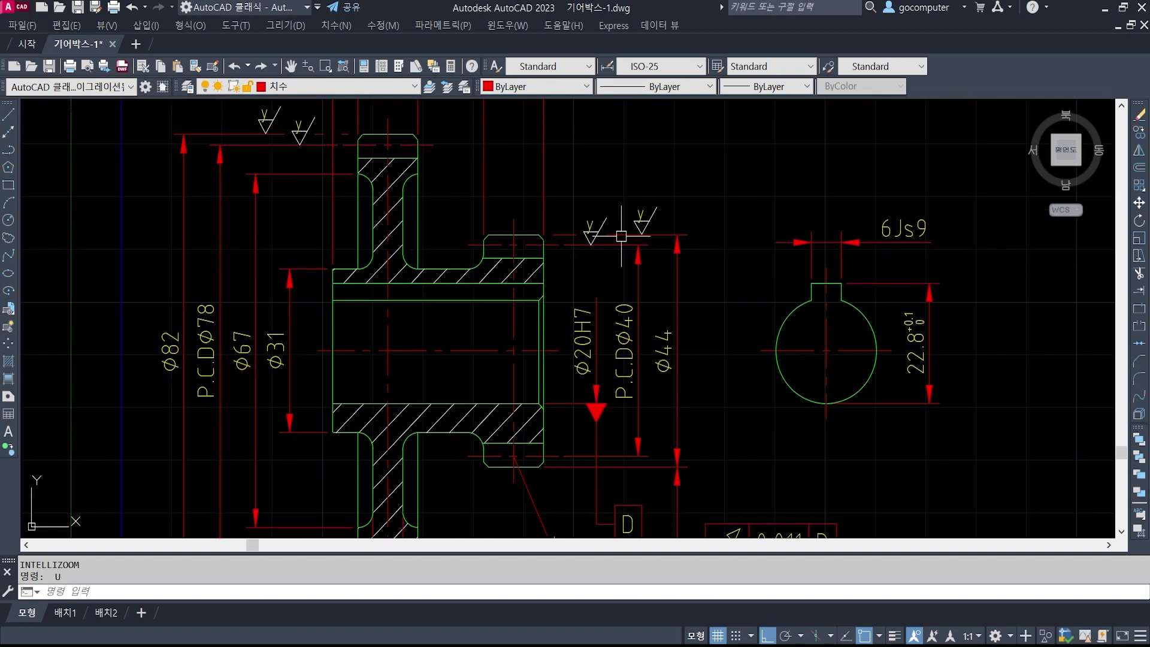
pyautogui.moveTo(385, 318)
pyautogui.mouseDown(button='middle')
pyautogui.moveTo(565, 430)
pyautogui.moveTo(541, 340)
pyautogui.mouseUp(button='middle')
pyautogui.hotkey('alt', 'Tab')
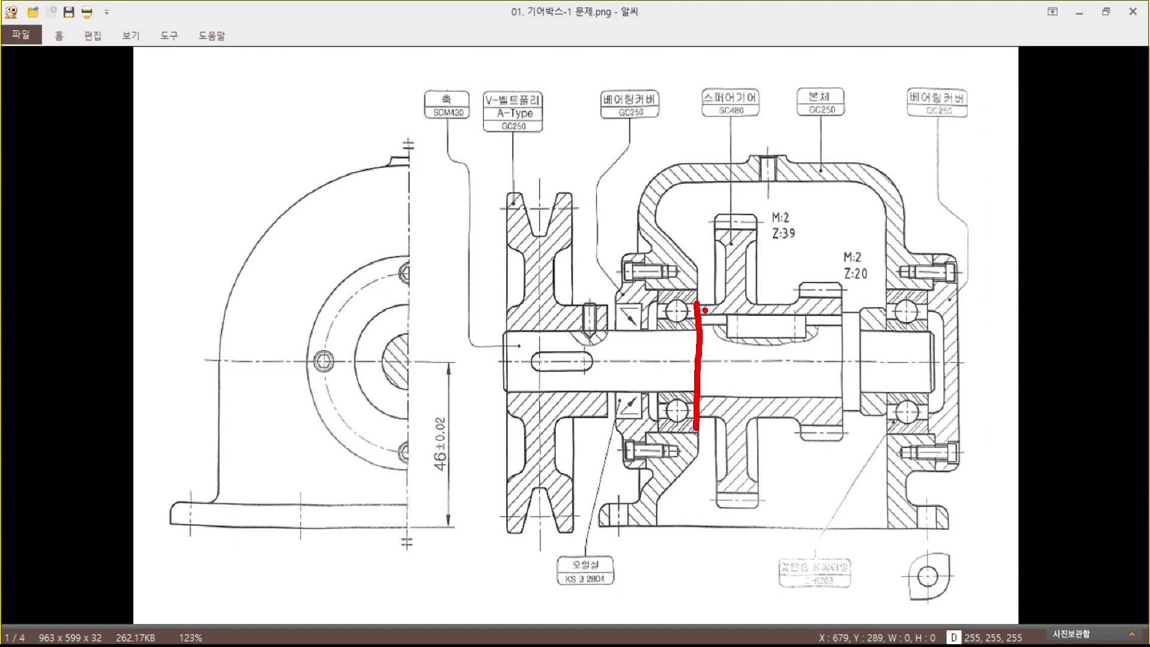
pyautogui.press('Escape')
pyautogui.hotkey('alt', 'Tab')
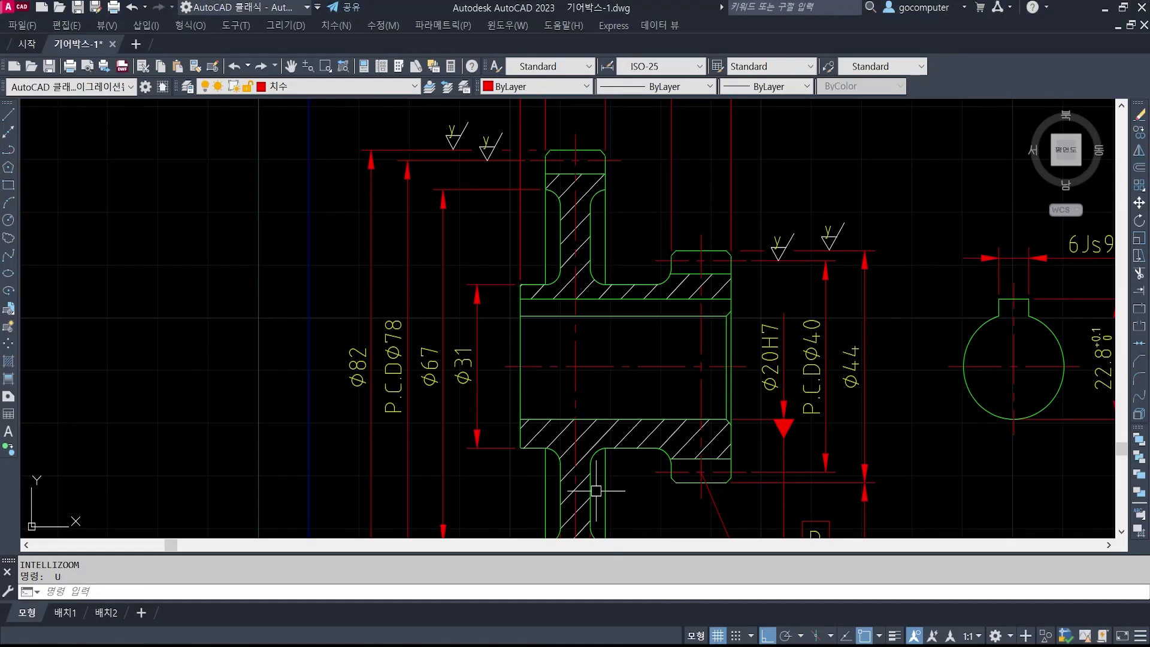
# - Copy the right-pointing y surface roughness symbol by its tip over to the gear section's width dimensions
pyautogui.write('co')
pyautogui.press('Return')
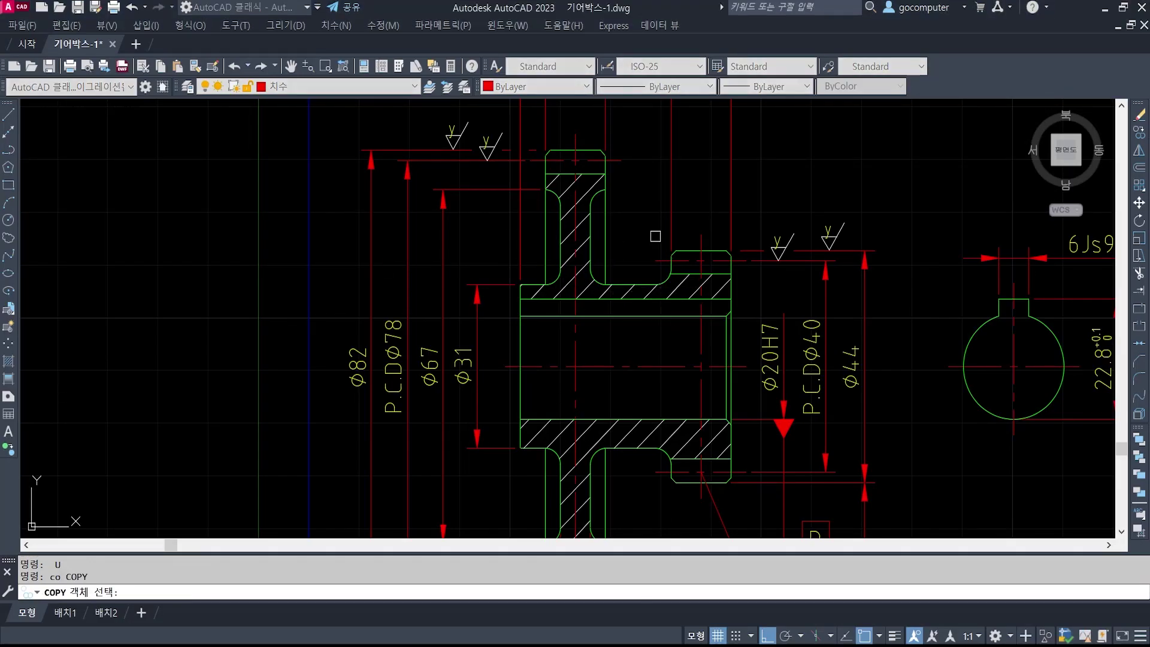
pyautogui.scroll(-3, 654, 240)
pyautogui.moveTo(333, 284); pyautogui.dragTo(495, 535, button='middle')
pyautogui.scroll(6, 585, 311)
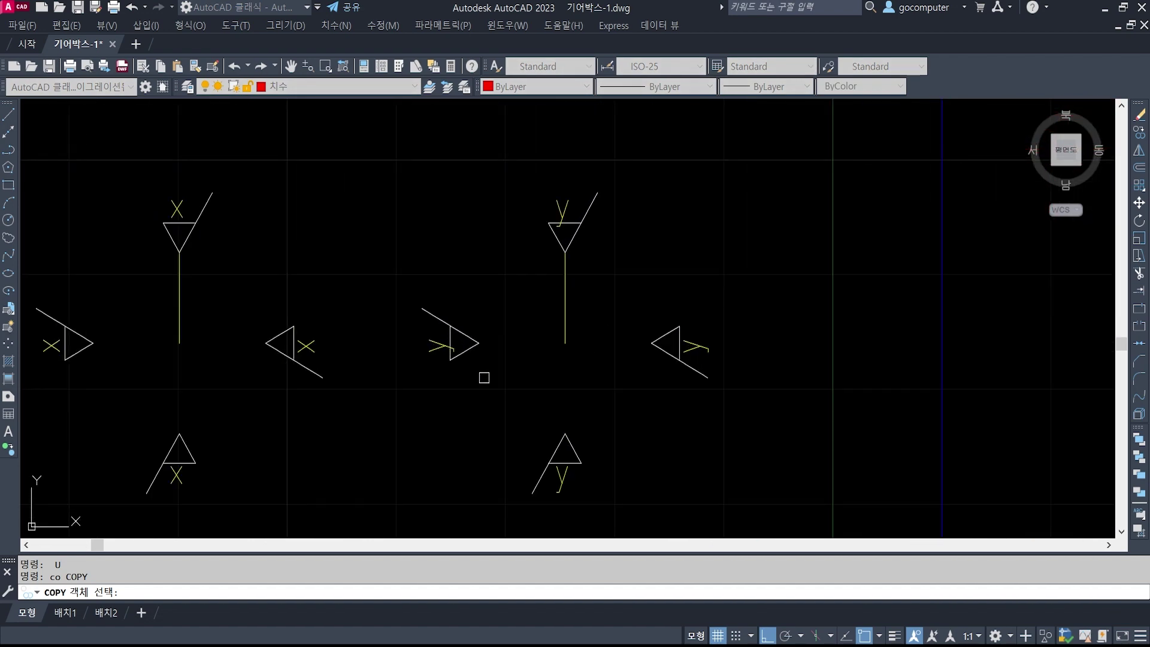
pyautogui.click(484, 377)
pyautogui.click(394, 248)
pyautogui.press('Return')
pyautogui.click(461, 339)
pyautogui.scroll(-5, 395, 374)
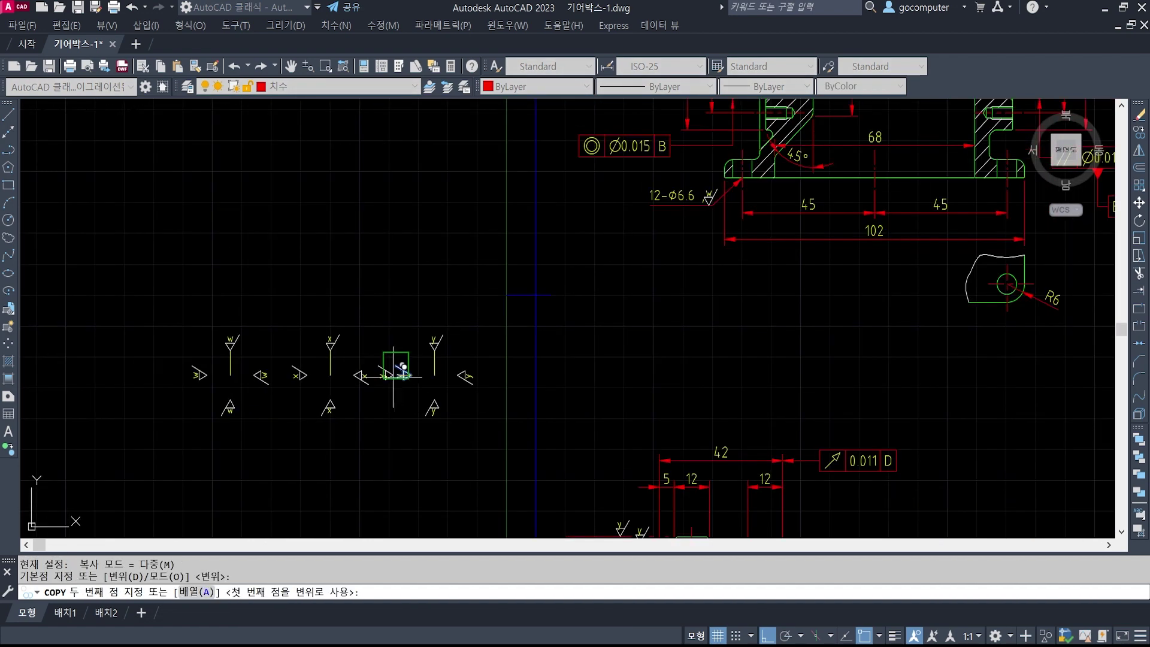
pyautogui.scroll(-5, 403, 367)
pyautogui.scroll(6, 479, 408)
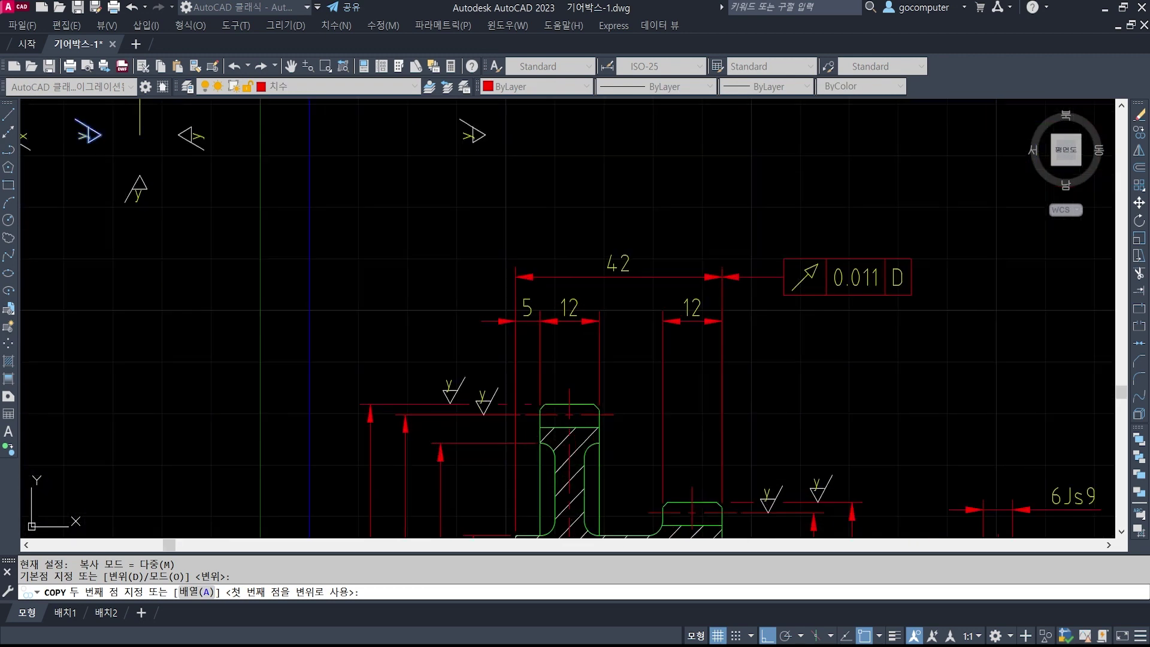
pyautogui.scroll(-4, 498, 387)
pyautogui.scroll(4, 570, 359)
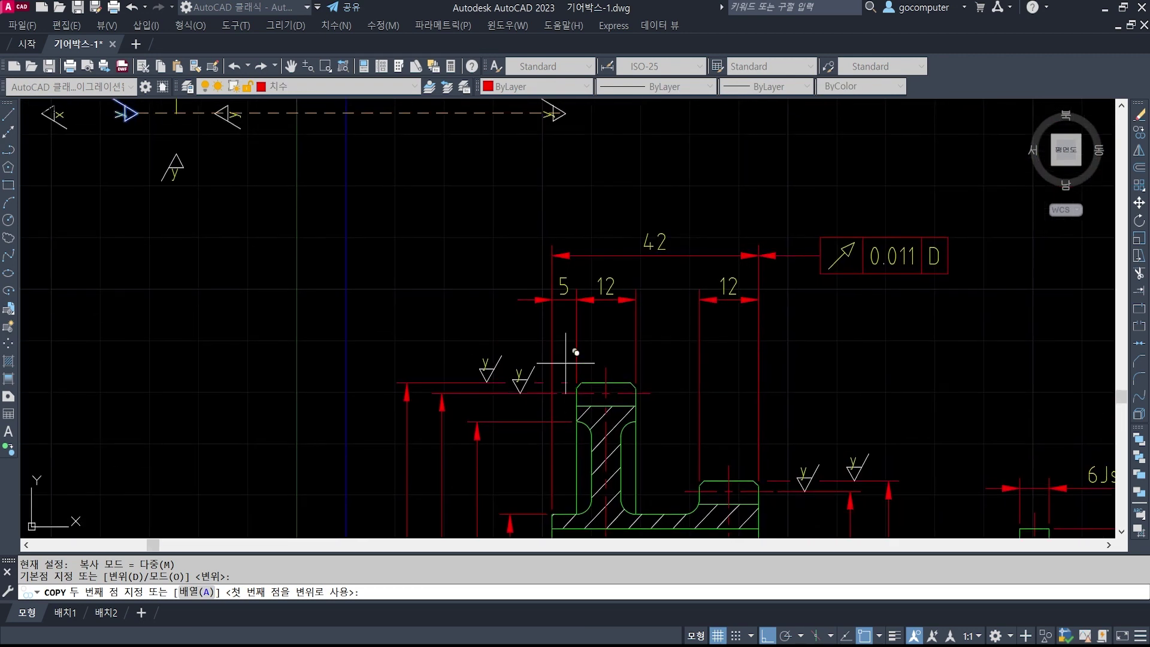
# - Place the copied y roughness symbol on the outer extension line of the gear's 5 mm dimension and finish copying
pyautogui.click(548, 327)
pyautogui.press('Escape')
pyautogui.press('Escape')
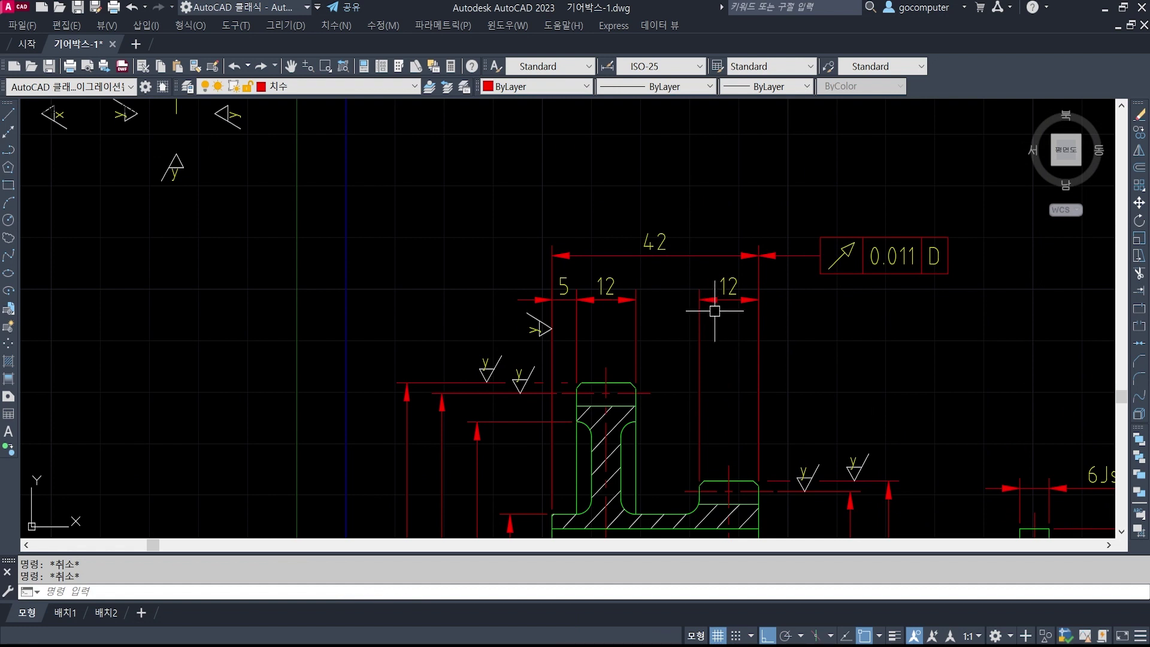
pyautogui.scroll(-2, 735, 299)
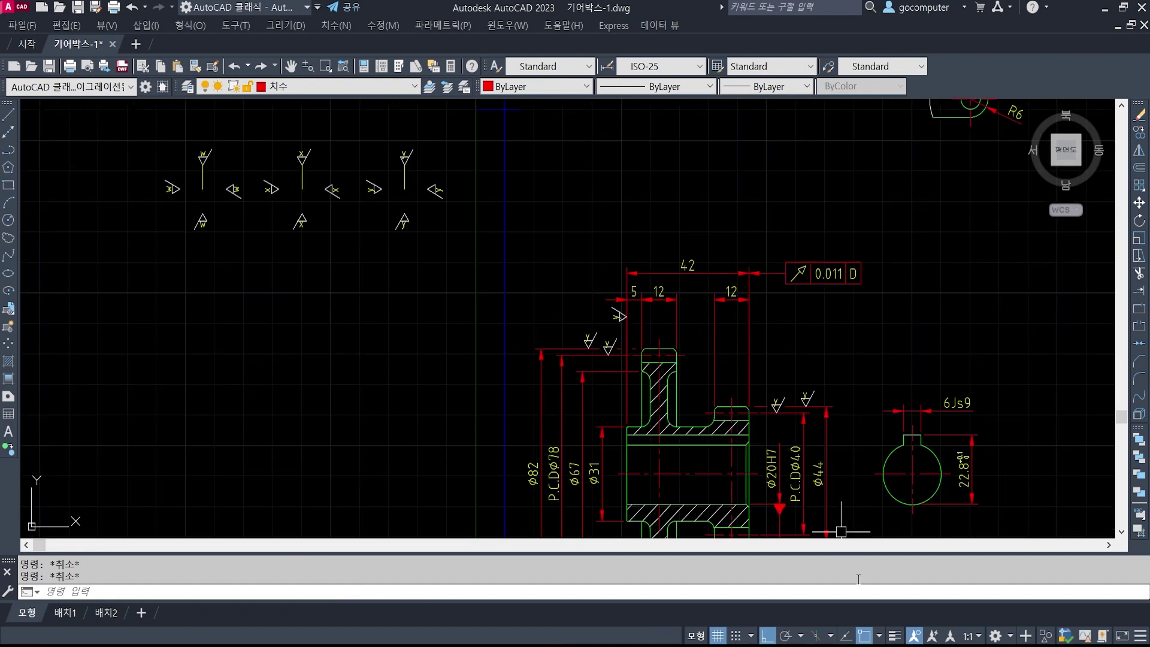
pyautogui.hotkey('alt', 'Tab')
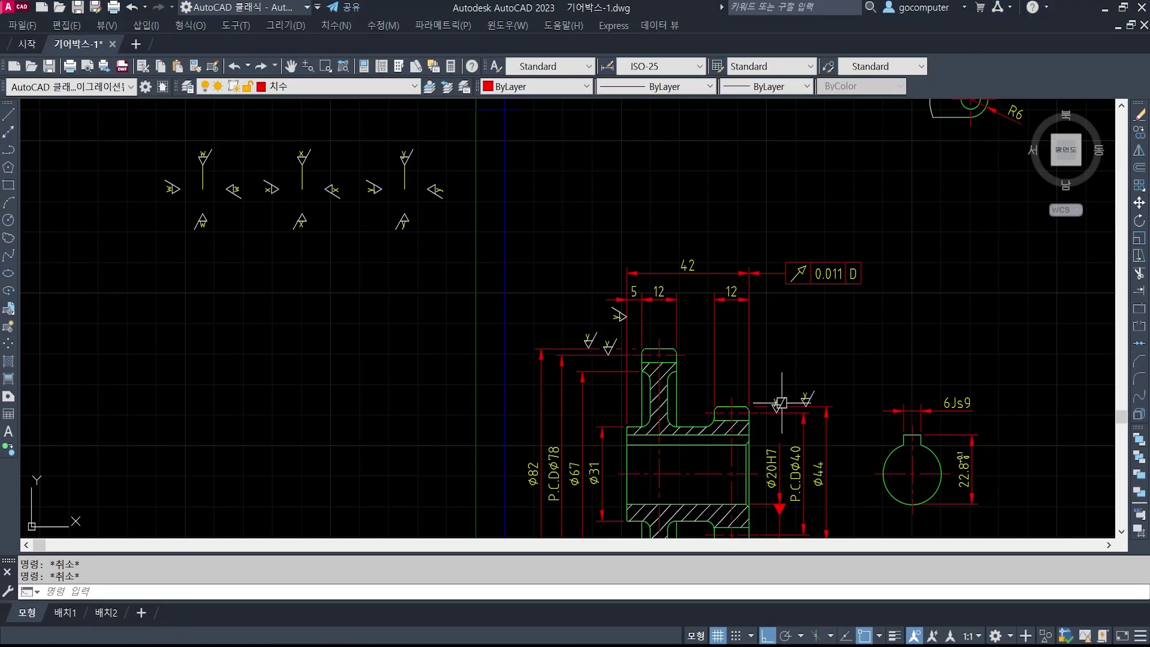
# - Copy the left-pointing x roughness symbol onto the right extension line of the small gear's 12 mm width dimension using Nearest snap
pyautogui.moveTo(777, 400); pyautogui.dragTo(757, 371, button='middle')
pyautogui.write('co')
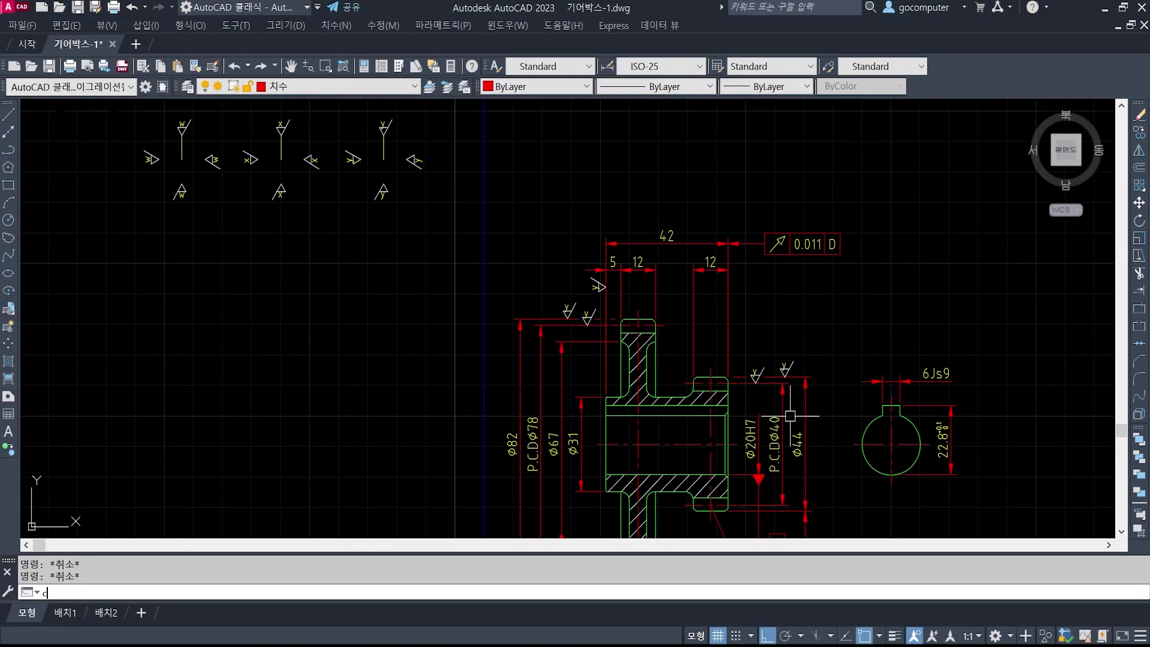
pyautogui.press('space')
pyautogui.moveTo(367, 129); pyautogui.dragTo(464, 246, button='middle')
pyautogui.scroll(3, 462, 246)
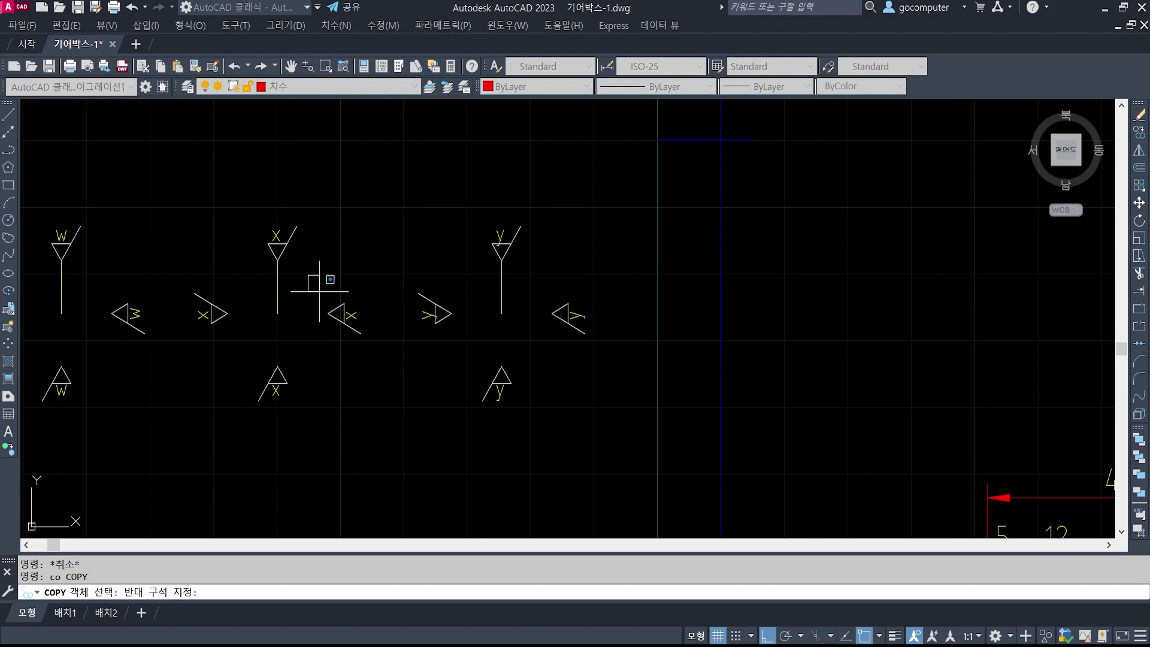
pyautogui.click(340, 316)
pyautogui.press('Return')
pyautogui.click(328, 312)
pyautogui.scroll(-3, 332, 311)
pyautogui.scroll(-2, 354, 299)
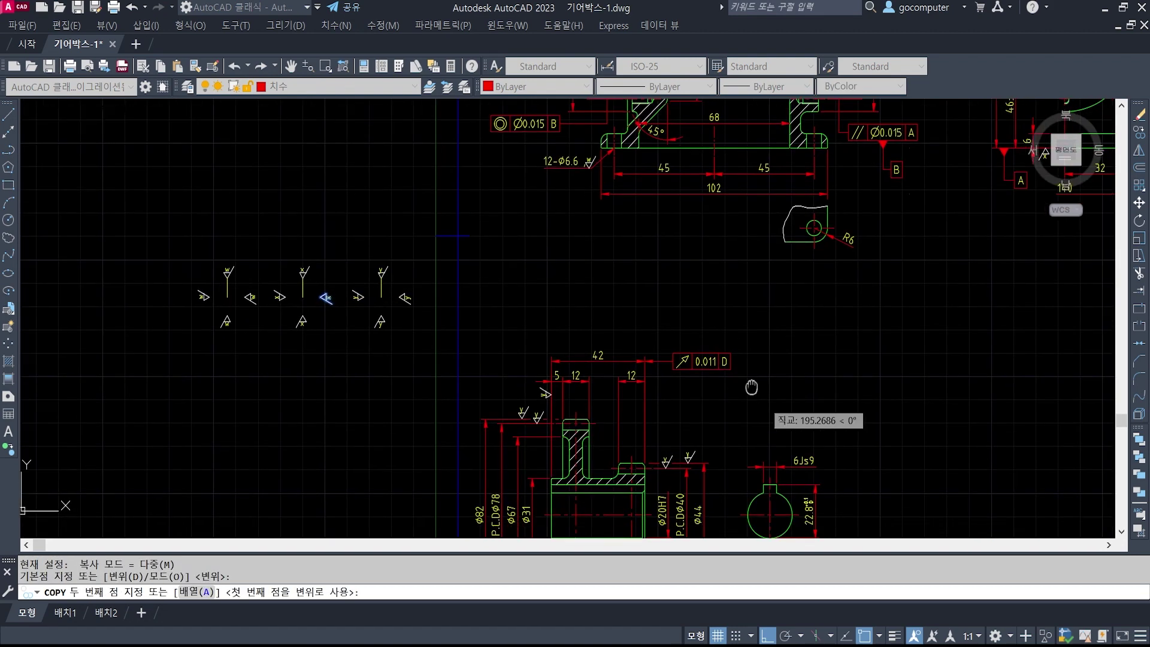
pyautogui.scroll(5, 611, 321)
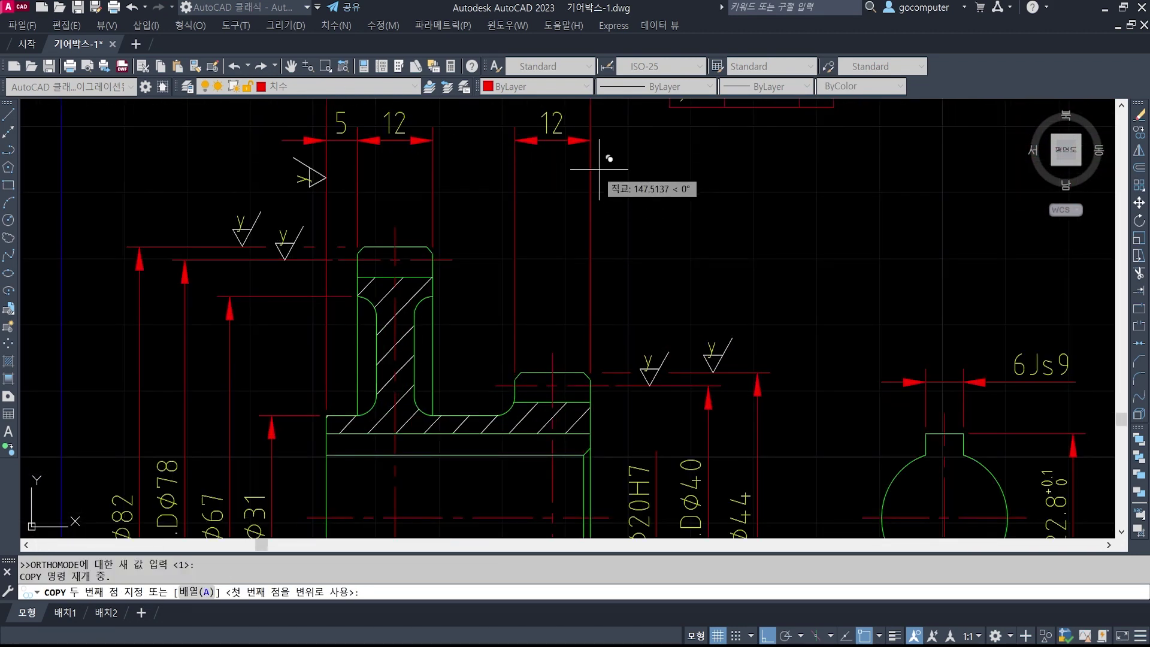
pyautogui.keyDown('shift'); pyautogui.rightClick(593, 171); pyautogui.keyUp('shift')
pyautogui.press('r')
pyautogui.click(602, 159)
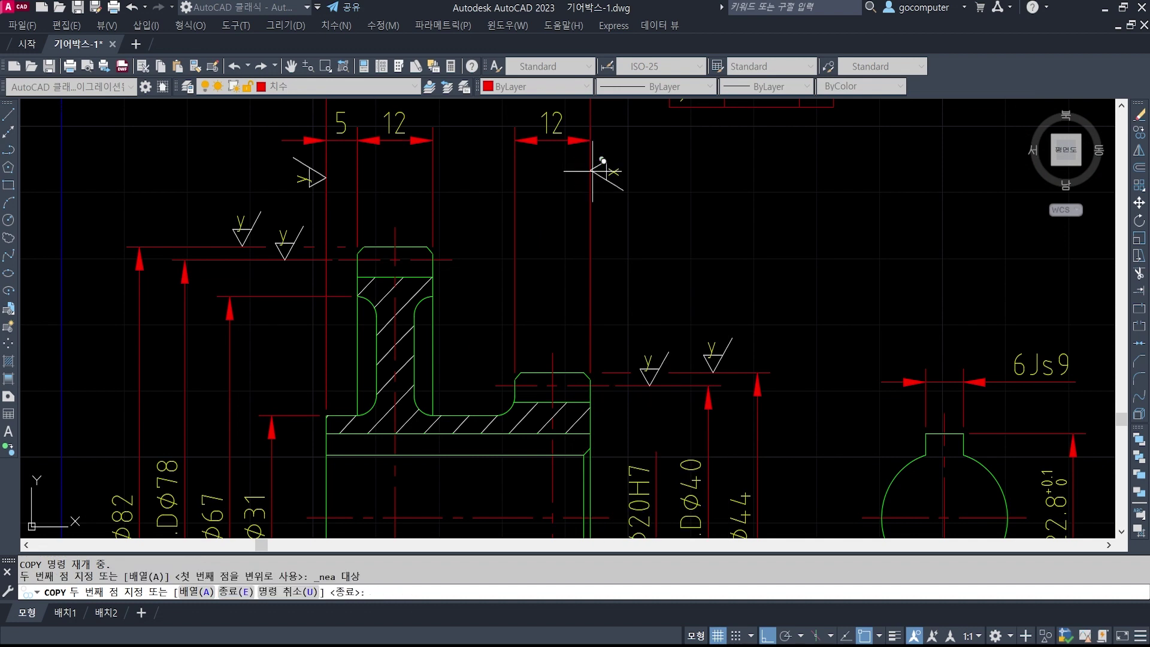
# - Place another copy of the x symbol on the right extension line of the large gear's 12 mm dimension
pyautogui.moveTo(461, 207); pyautogui.dragTo(730, 327, button='middle')
pyautogui.press('r')
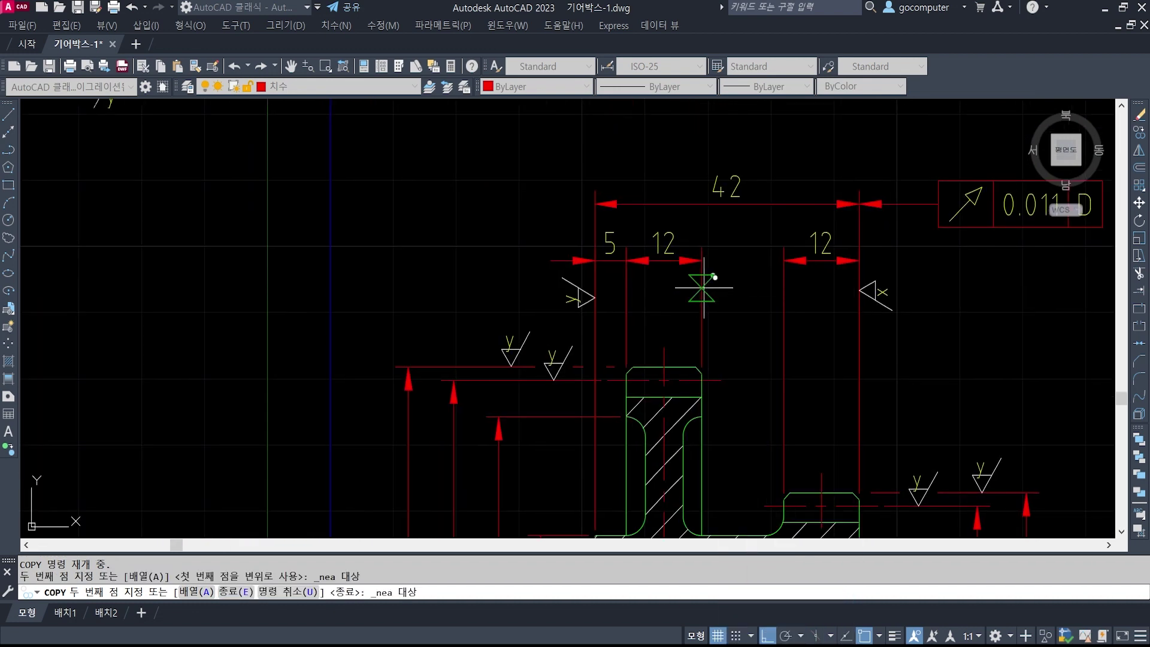
pyautogui.click(705, 288)
pyautogui.press('space')
# - Copy the right-pointing x roughness symbol onto the extension line shared by the 5 mm and 12 mm dimensions using Nearest snap
pyautogui.scroll(-5, 805, 348)
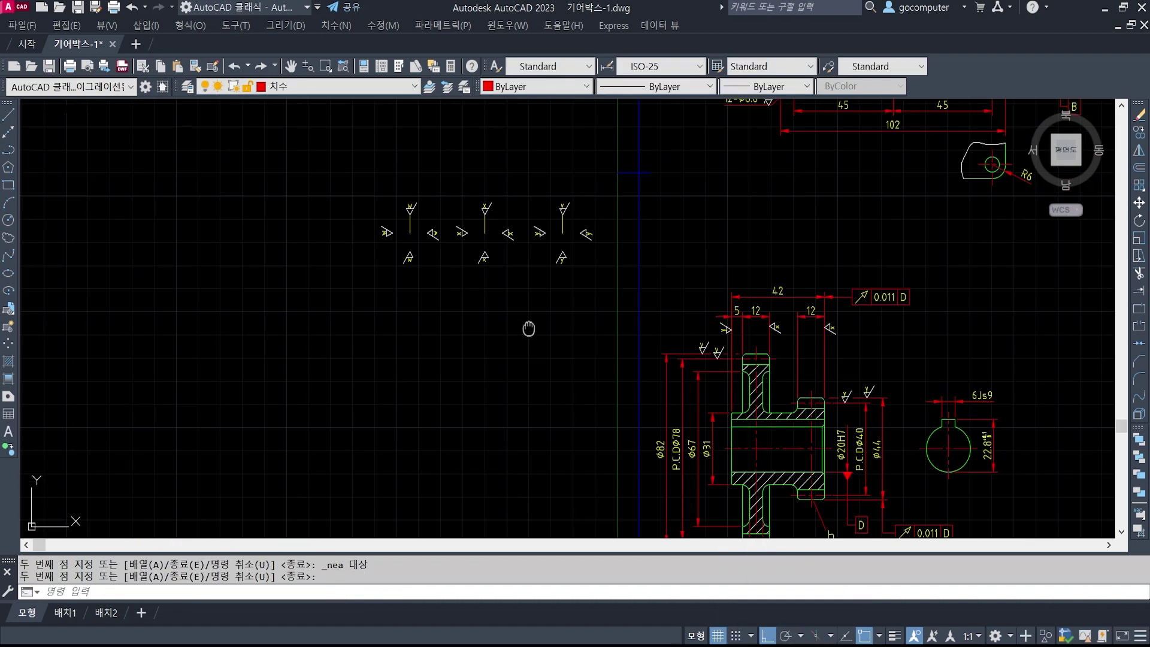
pyautogui.scroll(5, 527, 300)
pyautogui.press('space')
pyautogui.click(564, 297)
pyautogui.click(497, 222)
pyautogui.press('space')
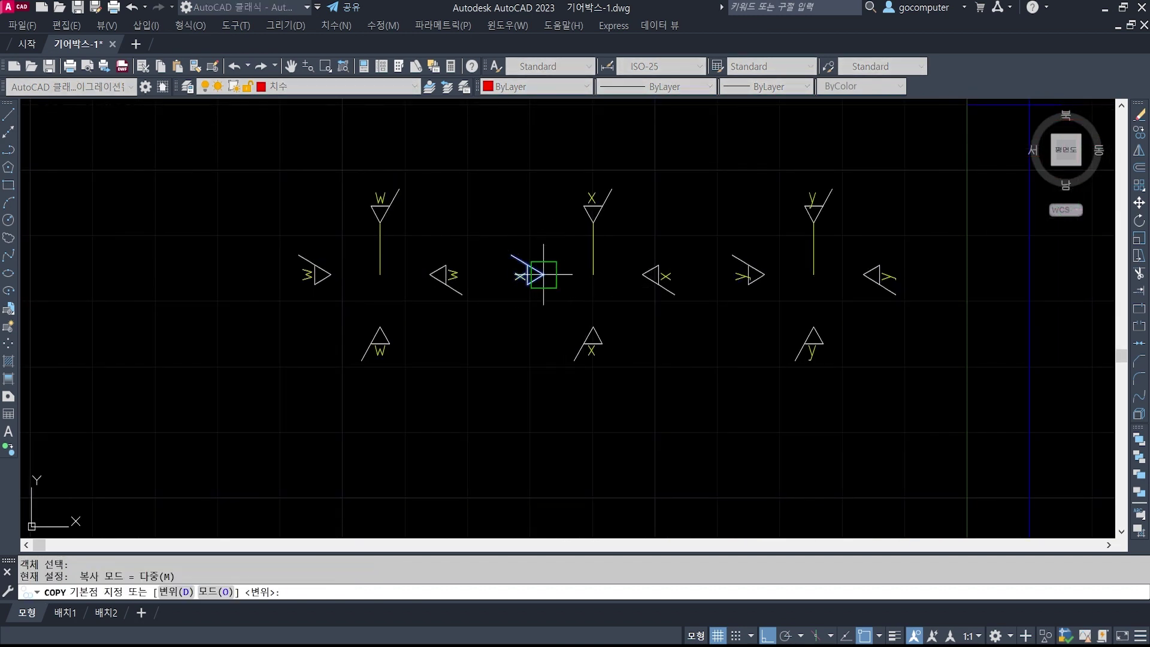
pyautogui.click(543, 274)
pyautogui.scroll(-3, 546, 264)
pyautogui.moveTo(889, 413); pyautogui.dragTo(620, 267, button='middle')
pyautogui.scroll(2, 620, 266)
pyautogui.scroll(3, 633, 234)
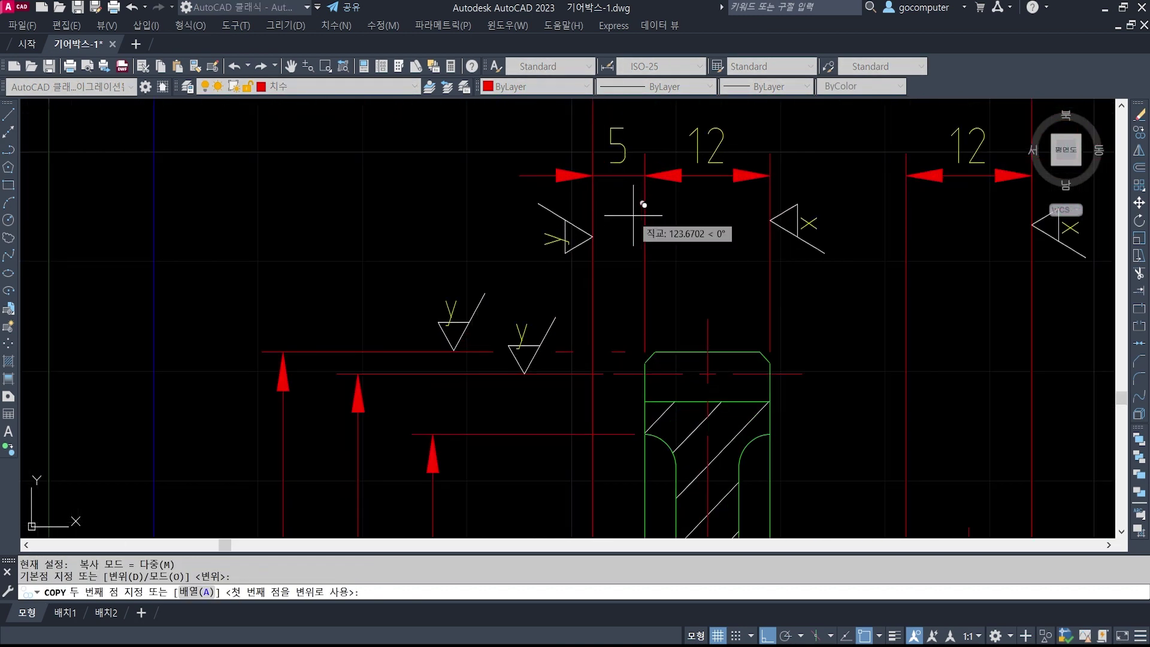
pyautogui.keyDown('shift'); pyautogui.rightClick(641, 257); pyautogui.keyUp('shift')
pyautogui.press('r')
pyautogui.click(643, 258)
# - Place another right-pointing x symbol on the left extension line of the small gear's 12 mm dimension and end the copy
pyautogui.scroll(-3, 665, 257)
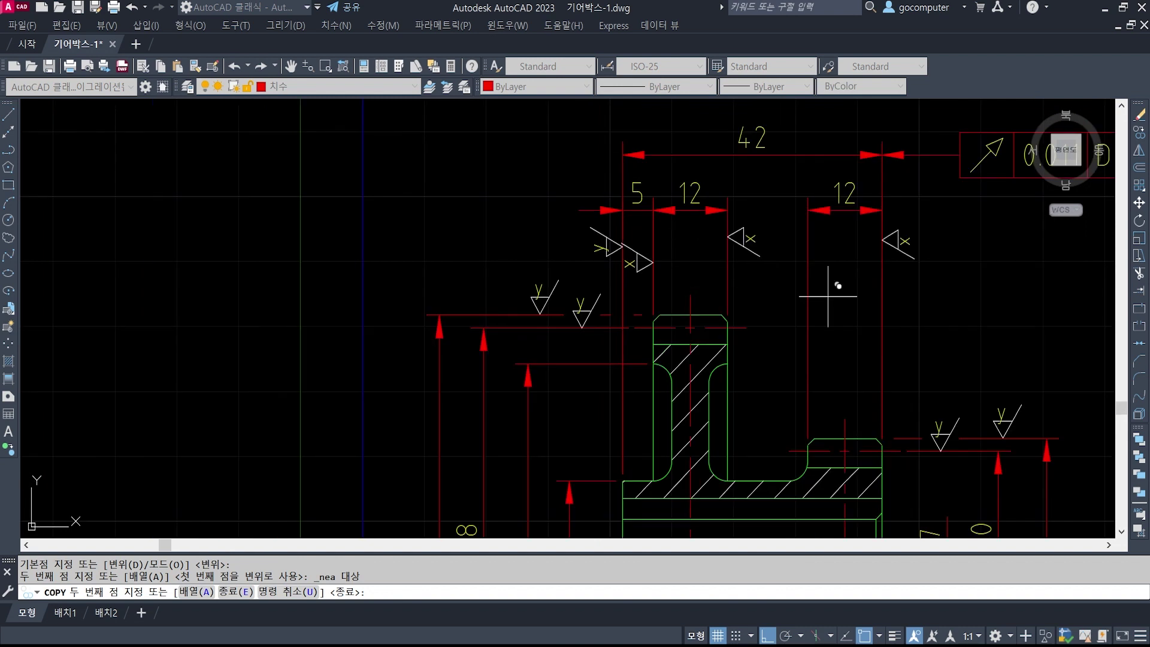
pyautogui.moveTo(991, 316); pyautogui.dragTo(752, 321, button='middle')
pyautogui.keyDown('shift'); pyautogui.rightClick(551, 258); pyautogui.keyUp('shift')
pyautogui.press('r')
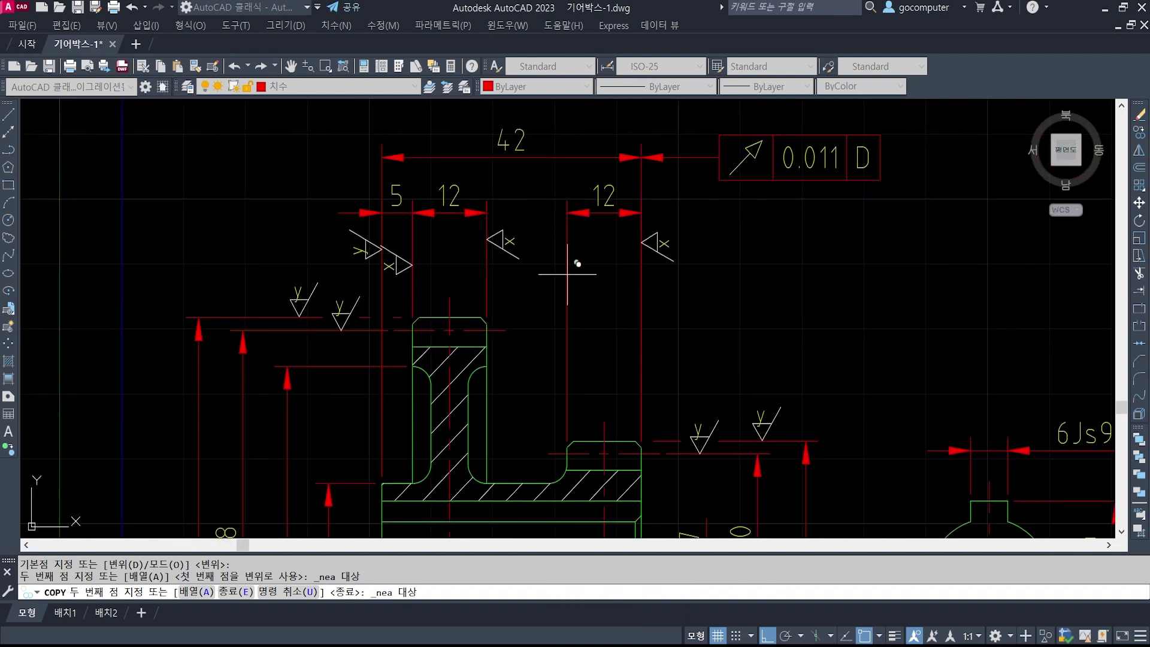
pyautogui.click(569, 235)
pyautogui.press('Return')
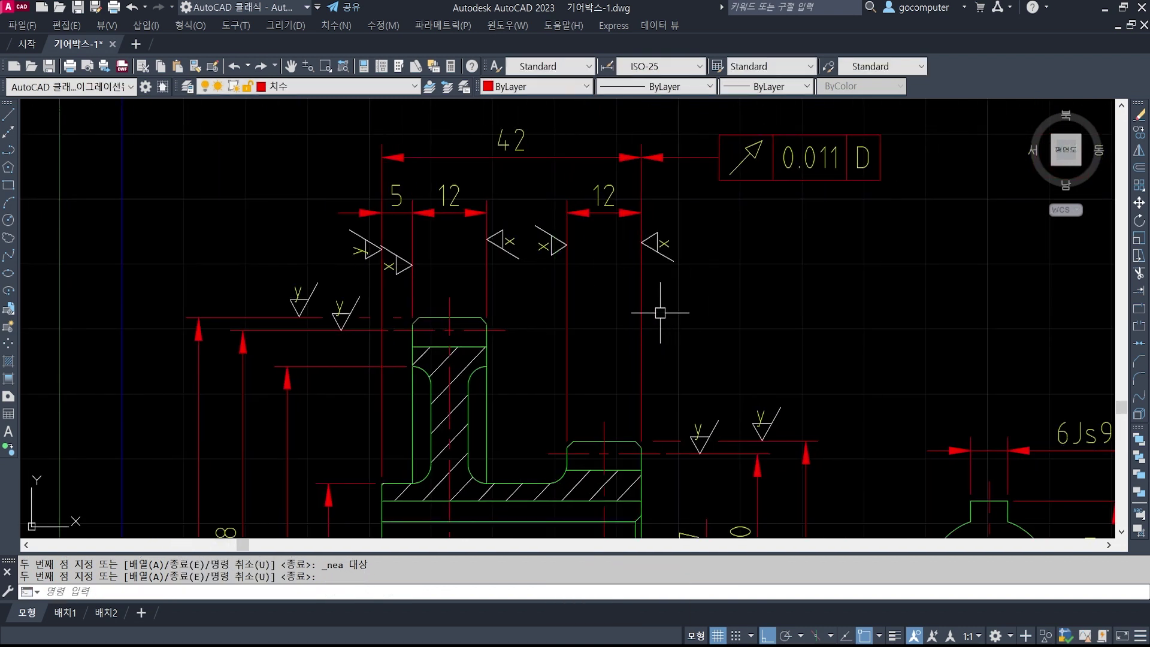
pyautogui.press('Escape')
pyautogui.press('Escape')
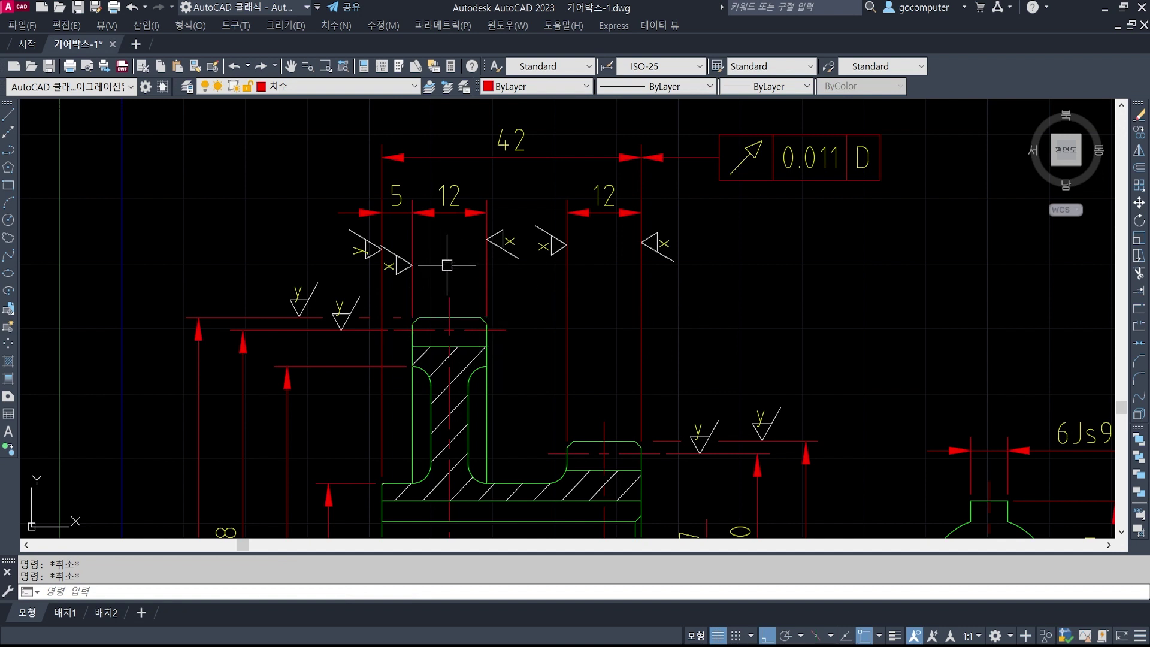
# - Move the x symbol between the 5 mm and 12 mm dimensions straight up about 4 mm, clear of the neighbouring y symbol
pyautogui.scroll(2, 357, 282)
pyautogui.write('m')
pyautogui.press('space')
pyautogui.click(437, 293)
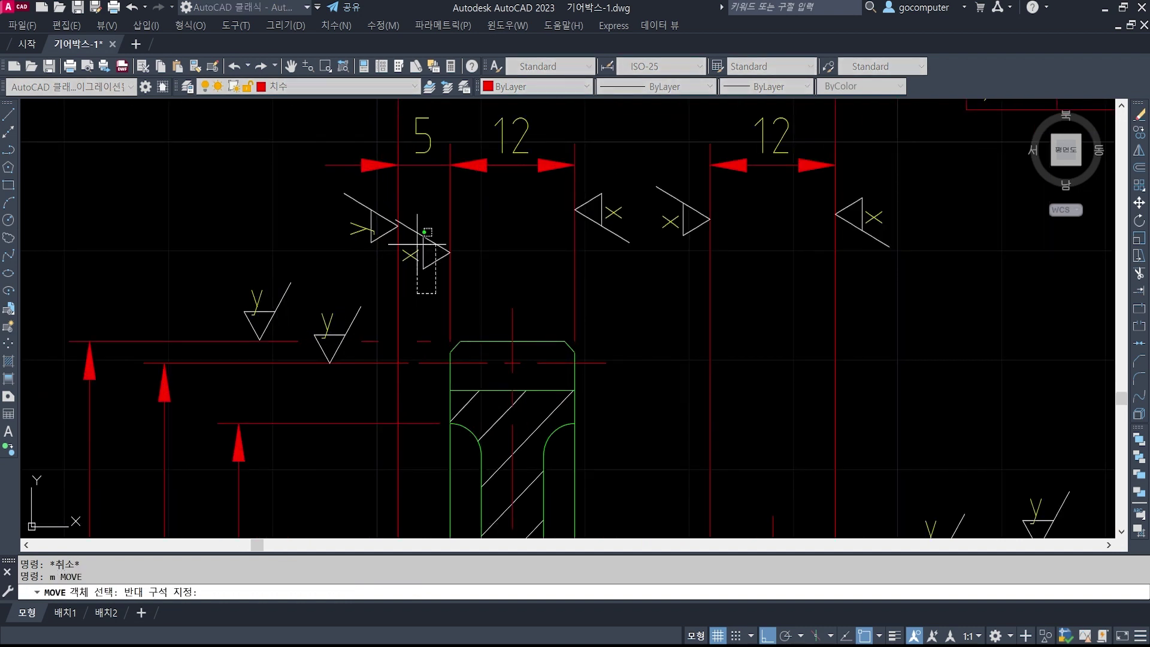
pyautogui.click(411, 231)
pyautogui.press('space')
pyautogui.click(503, 269)
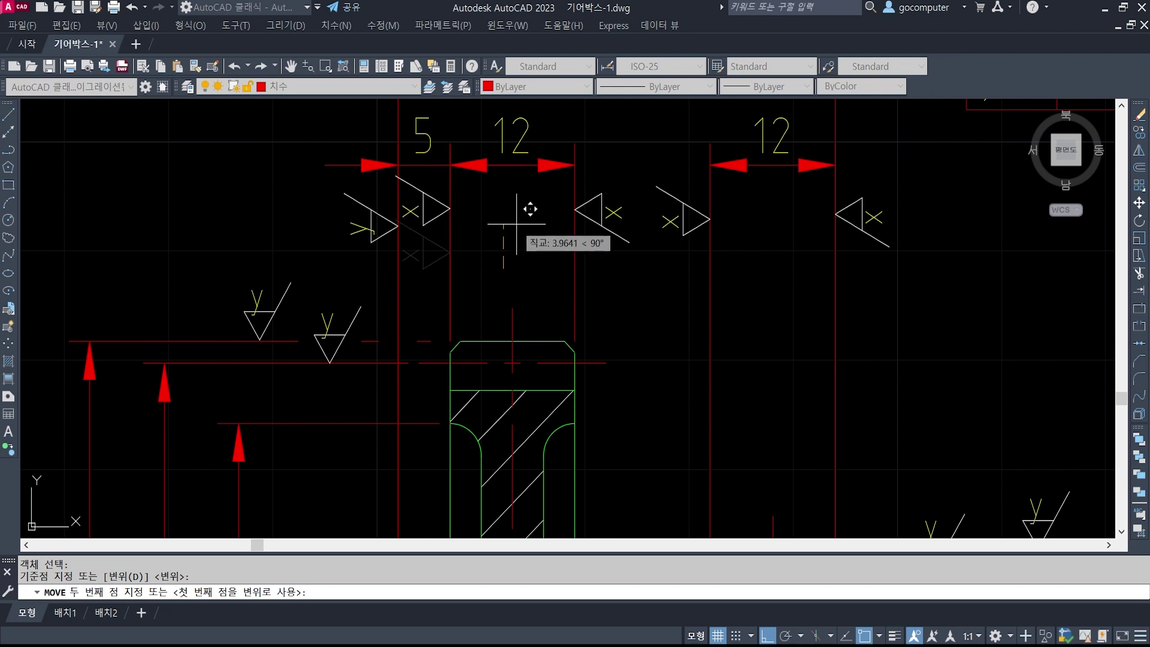
pyautogui.click(516, 224)
# - Move the sideways y symbol straight down along the outer extension line of the 5 mm dimension
pyautogui.press('space')
pyautogui.click(380, 259)
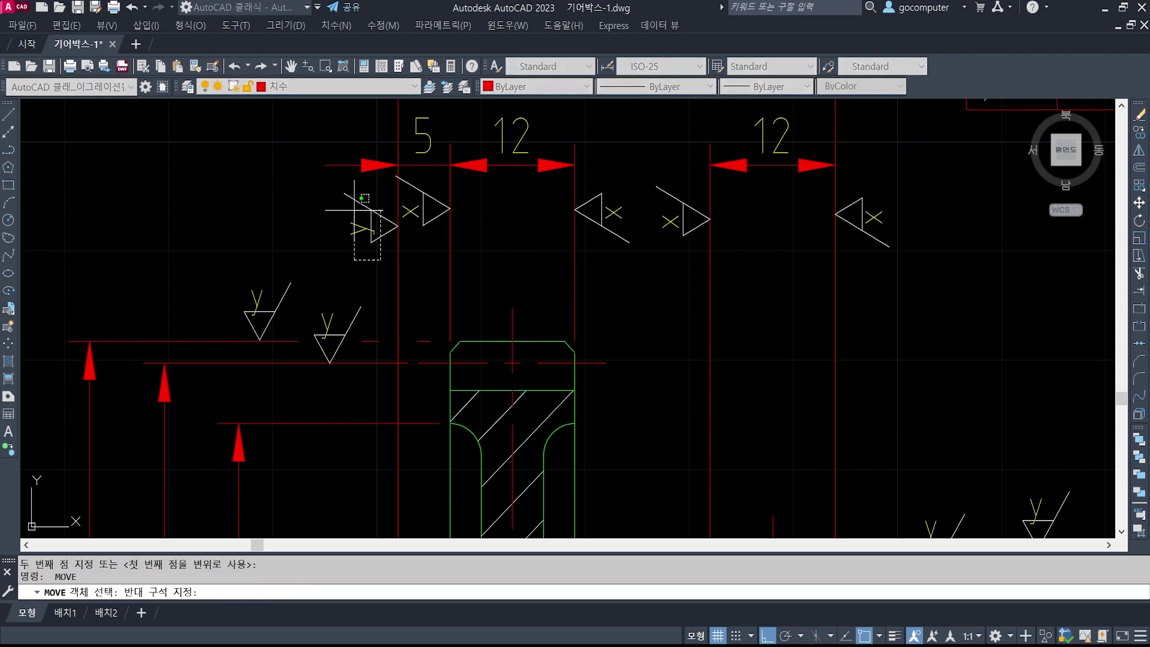
pyautogui.click(354, 209)
pyautogui.press('space')
pyautogui.click(513, 213)
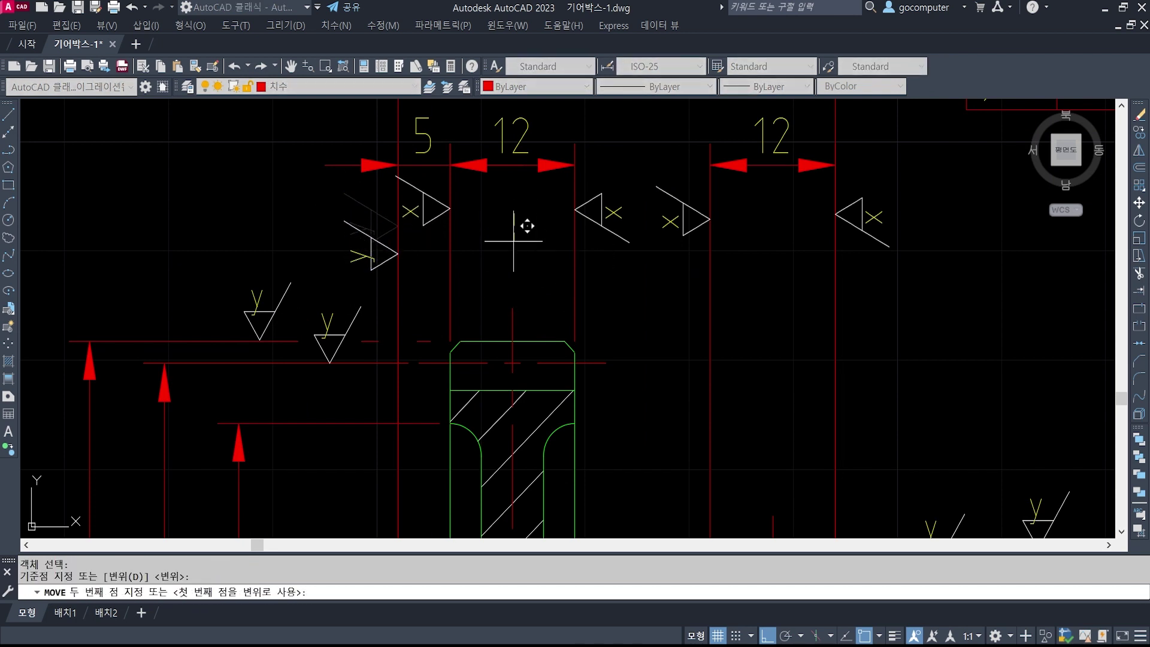
pyautogui.click(513, 240)
pyautogui.press('Escape')
pyautogui.press('Escape')
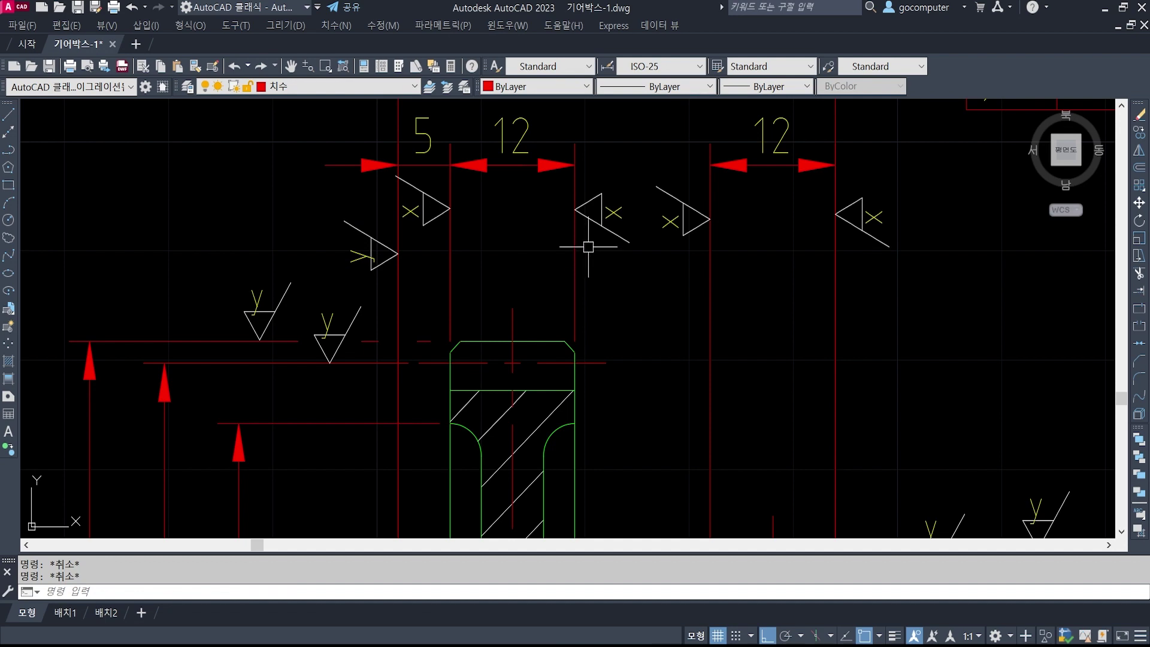
# - Copy the upright x roughness symbol onto the lower extension line of the bore's Ø20H7 dimension using Nearest snap
pyautogui.scroll(-3, 588, 247)
pyautogui.moveTo(601, 298); pyautogui.dragTo(592, 275, button='middle')
pyautogui.scroll(5, 611, 290)
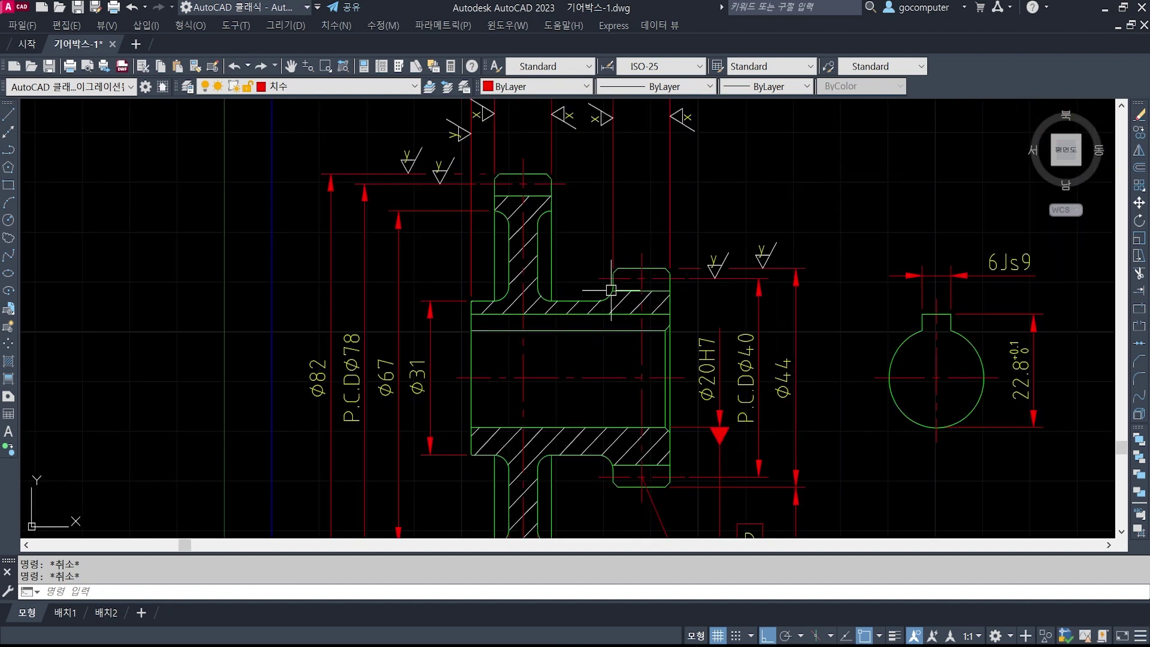
pyautogui.scroll(-1, 609, 421)
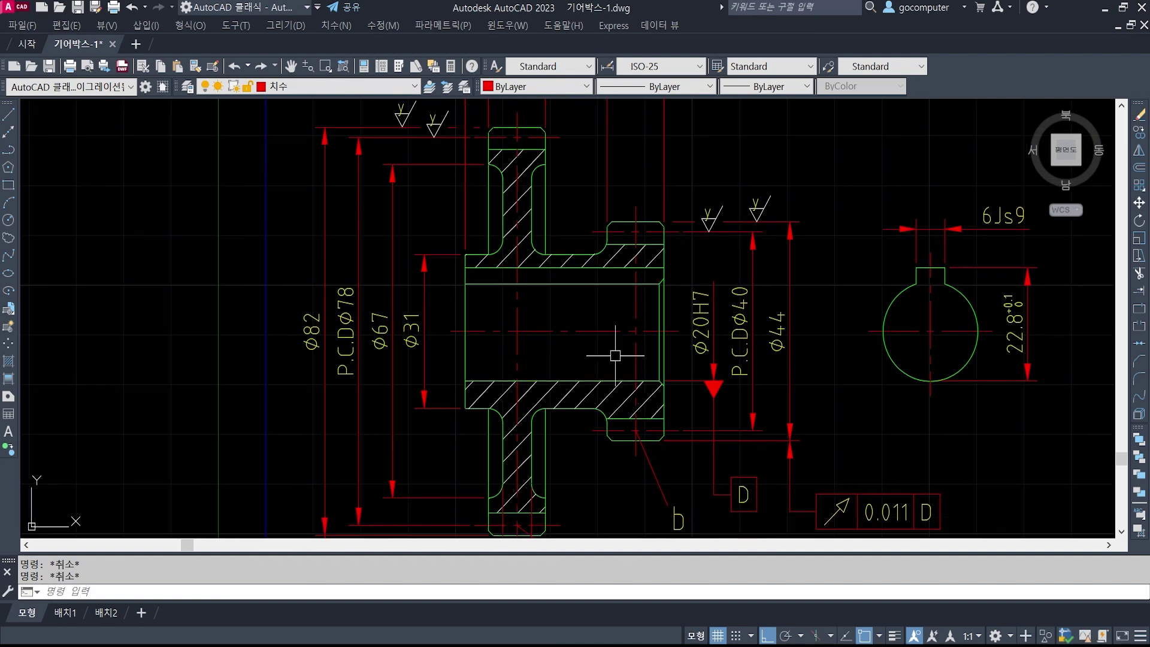
pyautogui.write('co')
pyautogui.press('space')
pyautogui.scroll(-3, 616, 333)
pyautogui.moveTo(340, 310); pyautogui.dragTo(717, 357, button='middle')
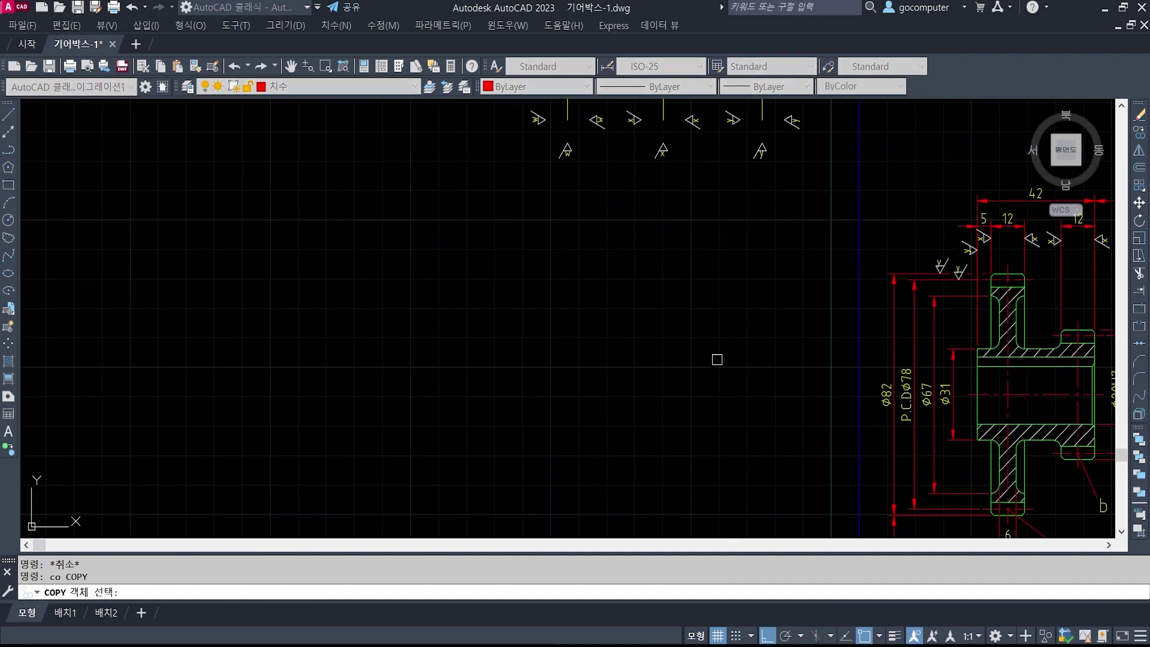
pyautogui.scroll(-2, 600, 357)
pyautogui.scroll(4, 562, 264)
pyautogui.click(506, 234)
pyautogui.click(604, 316)
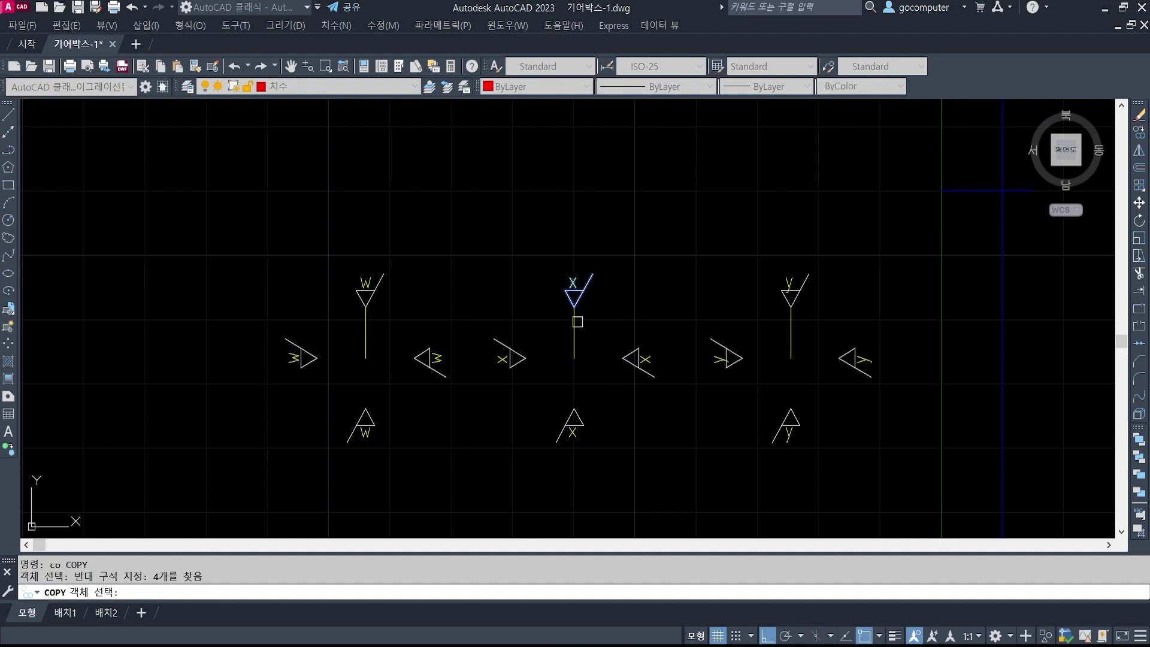
pyautogui.press('space')
pyautogui.click(573, 307)
pyautogui.scroll(-5, 574, 304)
pyautogui.moveTo(829, 411); pyautogui.dragTo(557, 236, button='middle')
pyautogui.scroll(6, 619, 357)
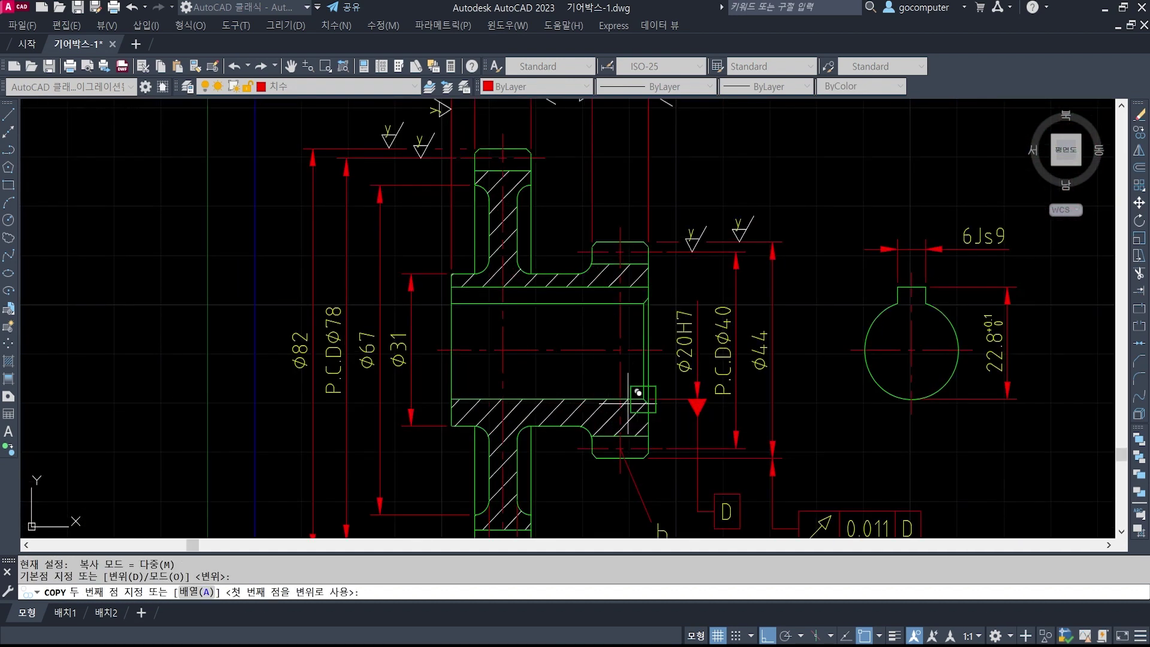
pyautogui.keyDown('shift'); pyautogui.rightClick(690, 393); pyautogui.keyUp('shift')
pyautogui.click(736, 353)
pyautogui.click(690, 392)
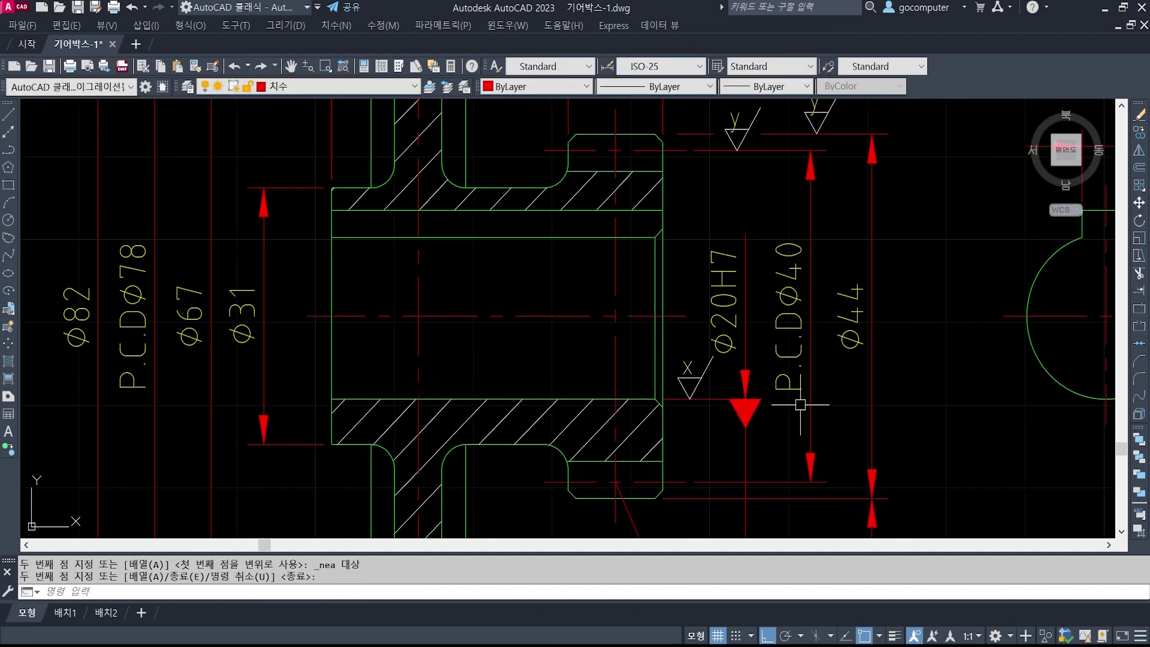
# - Make 외형선 the current layer
pyautogui.scroll(-3, 757, 380)
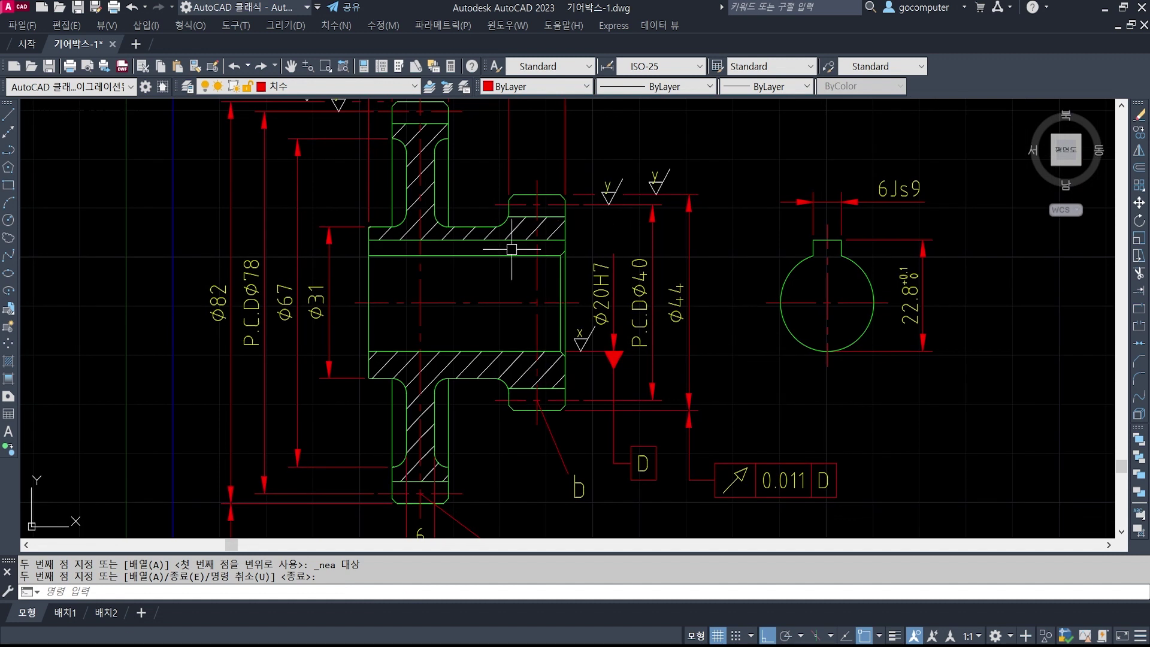
pyautogui.scroll(-2, 706, 362)
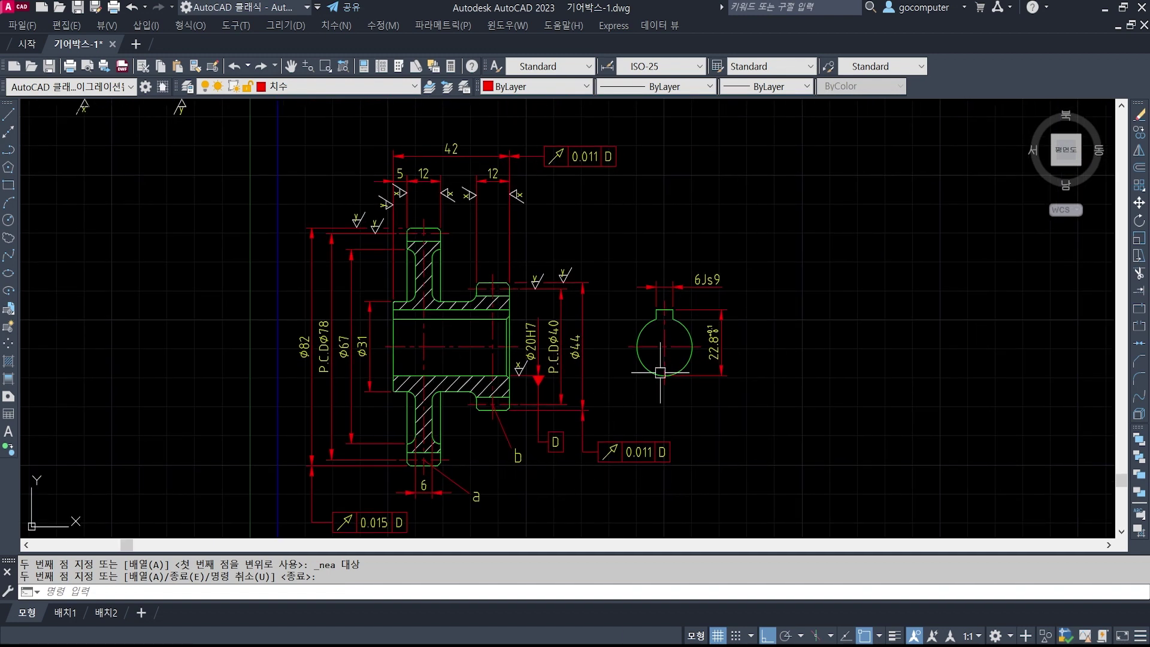
pyautogui.scroll(-2, 560, 381)
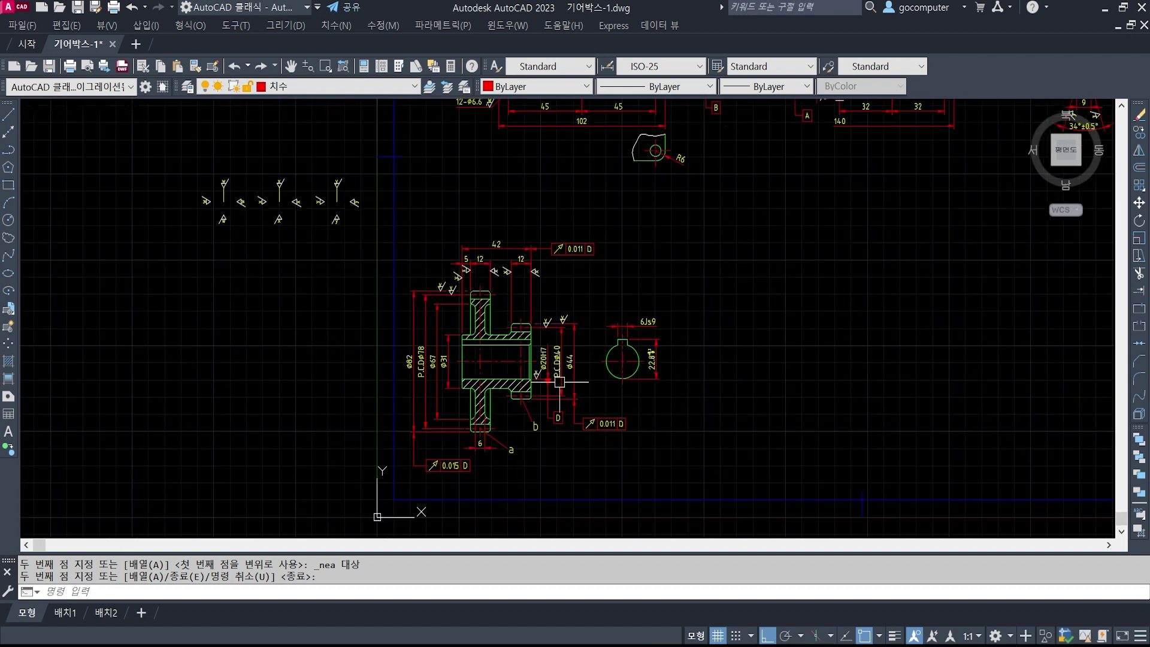
pyautogui.moveTo(699, 396); pyautogui.dragTo(604, 412, button='middle')
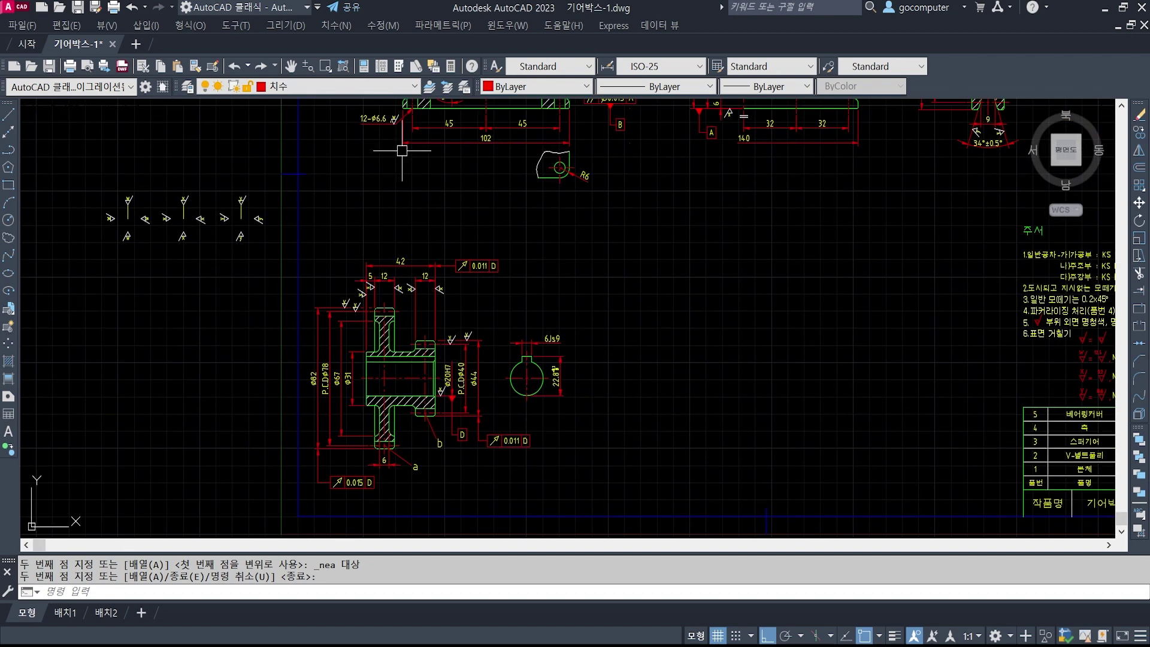
pyautogui.click(377, 92)
pyautogui.click(330, 177)
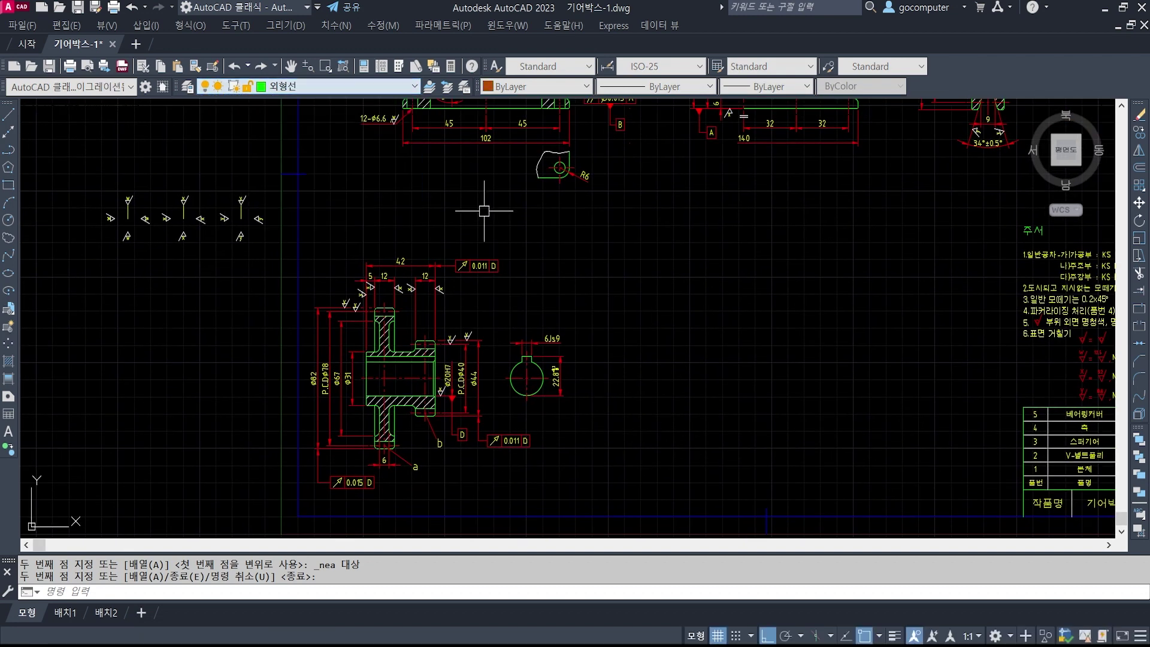
# - Draw a horizontal line 100 mm long in the empty area beside the gear and keyway views
pyautogui.press('Return')
pyautogui.write('1')
pyautogui.press('space')
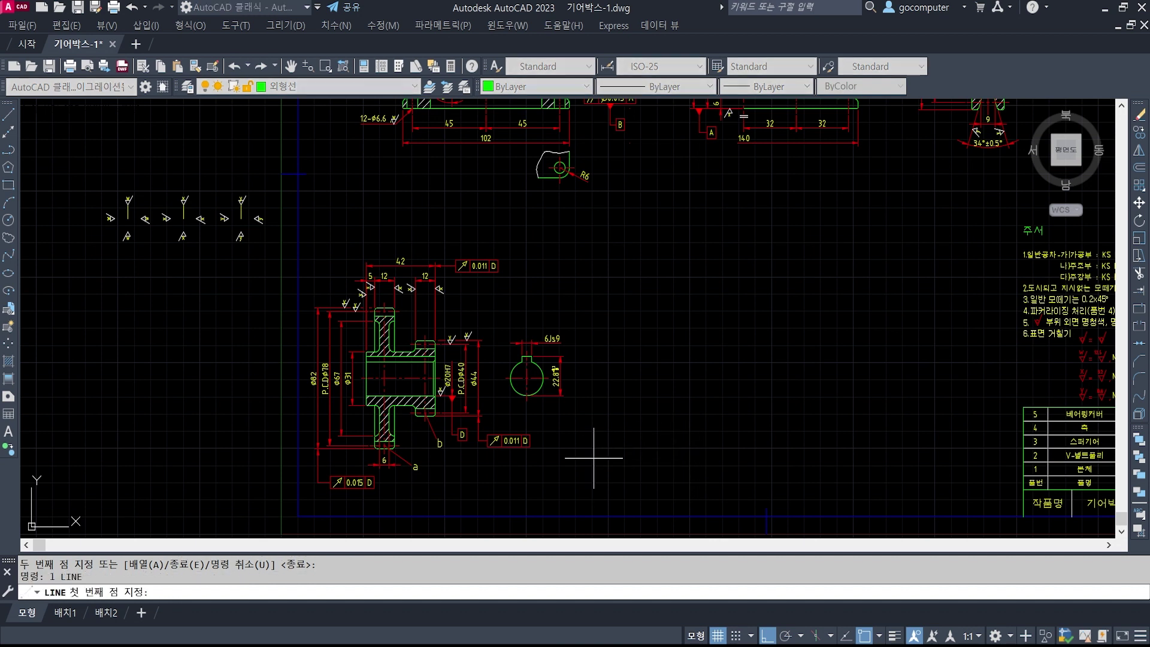
pyautogui.click(599, 444)
pyautogui.write('10')
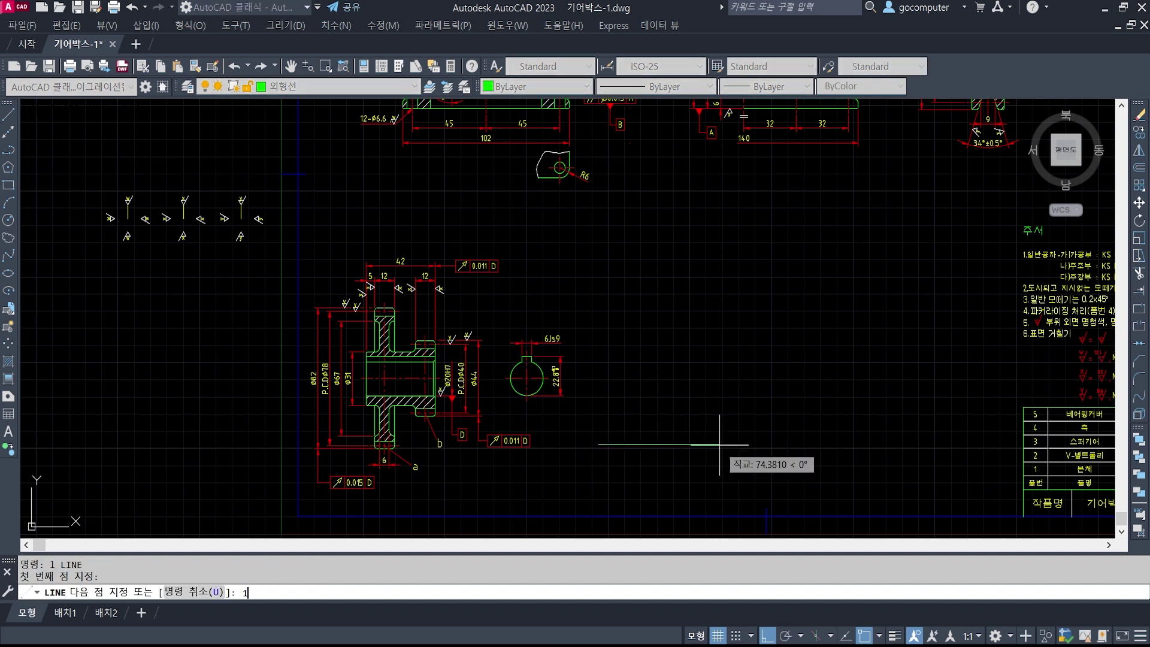
pyautogui.write('0')
pyautogui.press('Return')
pyautogui.press('Return')
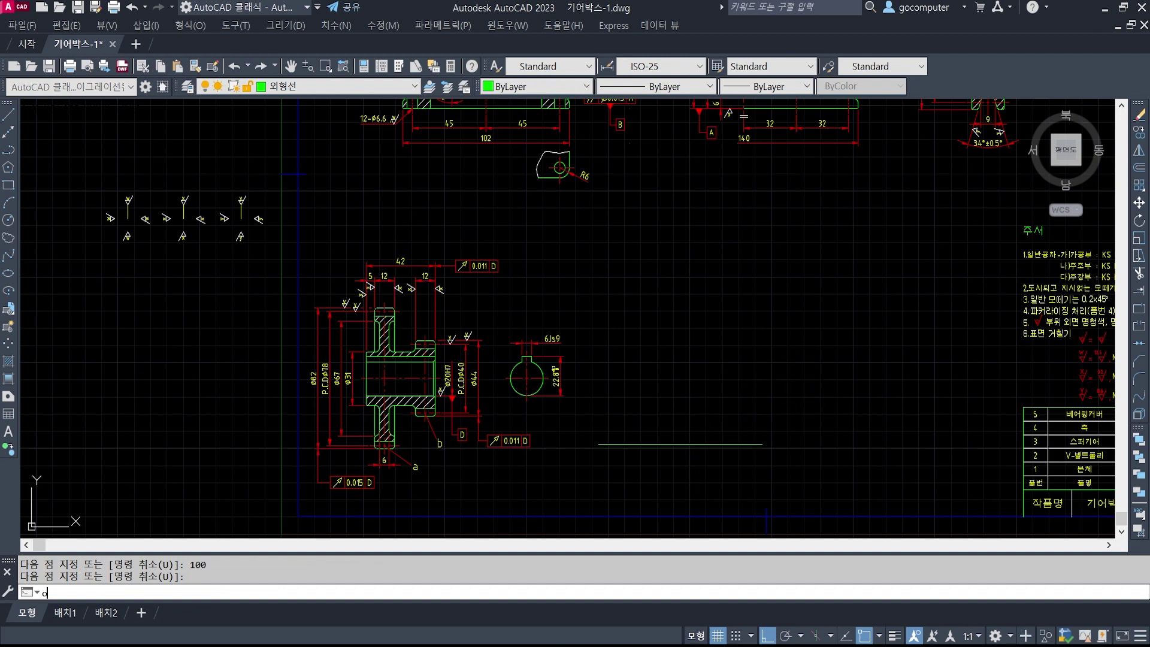
# - Offset the 100 mm horizontal line upward ten times in succession at 8 mm spacing to form the table rows
pyautogui.write('o')
pyautogui.press('Return')
pyautogui.write('8')
pyautogui.press('Return')
pyautogui.click(688, 444)
pyautogui.click(697, 384)
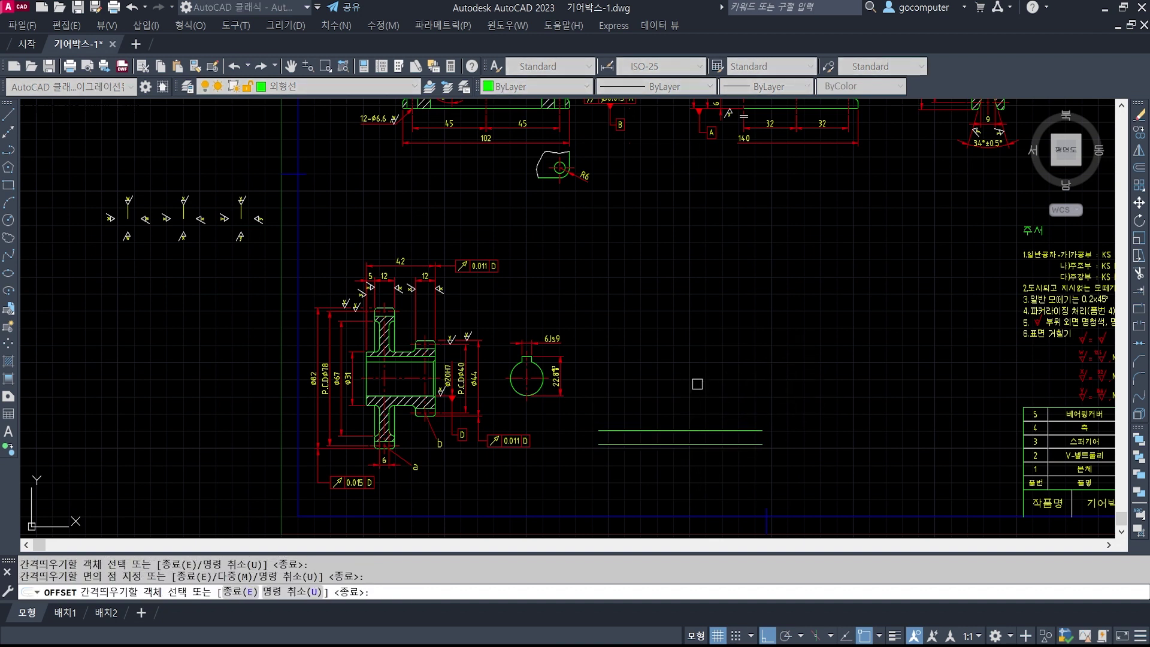
pyautogui.click(692, 431)
pyautogui.click(691, 408)
pyautogui.click(692, 416)
pyautogui.click(693, 372)
pyautogui.click(694, 403)
pyautogui.click(694, 391)
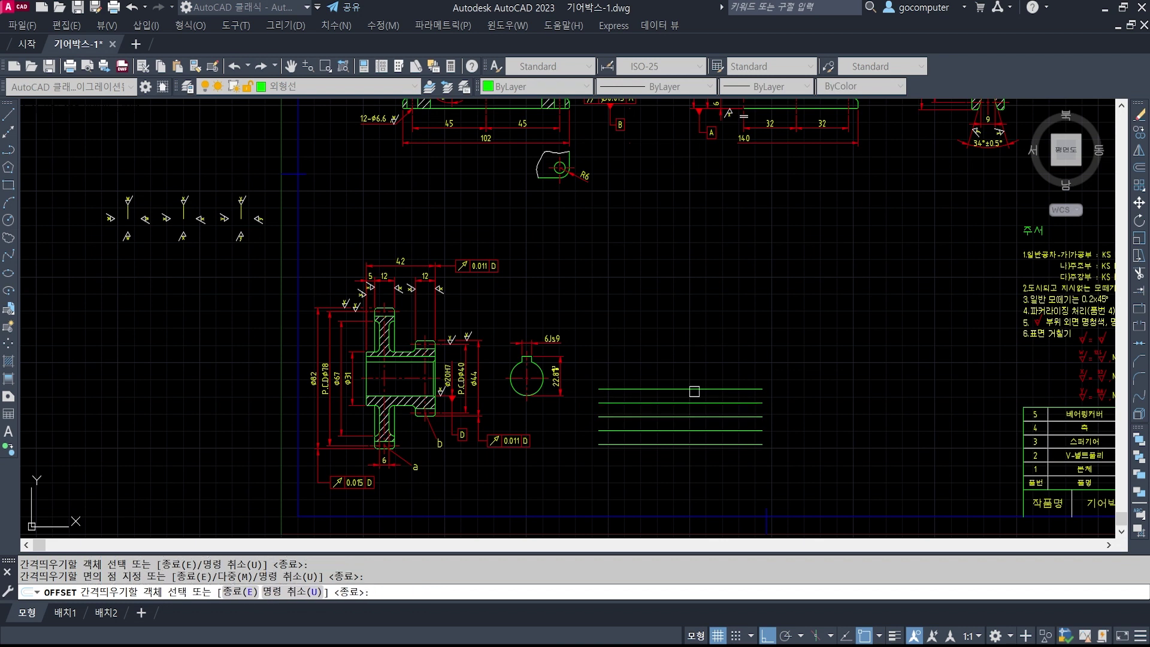
pyautogui.click(694, 391)
pyautogui.click(692, 351)
pyautogui.click(694, 374)
pyautogui.click(693, 331)
pyautogui.click(694, 362)
pyautogui.click(693, 333)
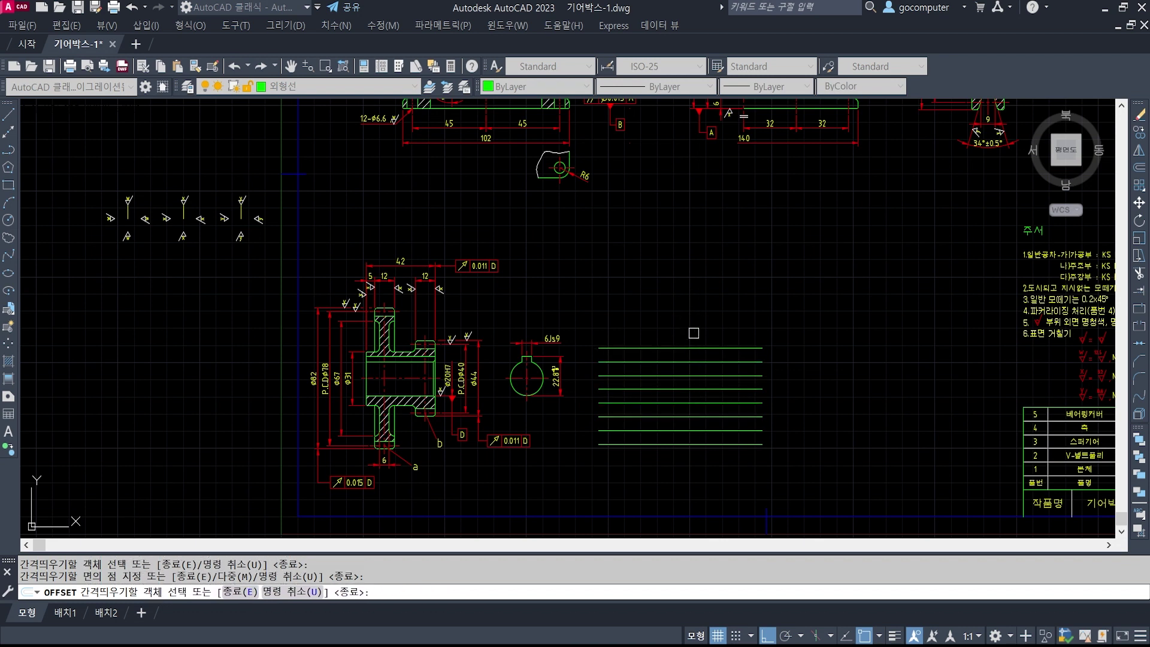
pyautogui.click(693, 348)
pyautogui.click(692, 303)
pyautogui.click(692, 334)
pyautogui.click(692, 292)
pyautogui.click(691, 320)
pyautogui.click(692, 280)
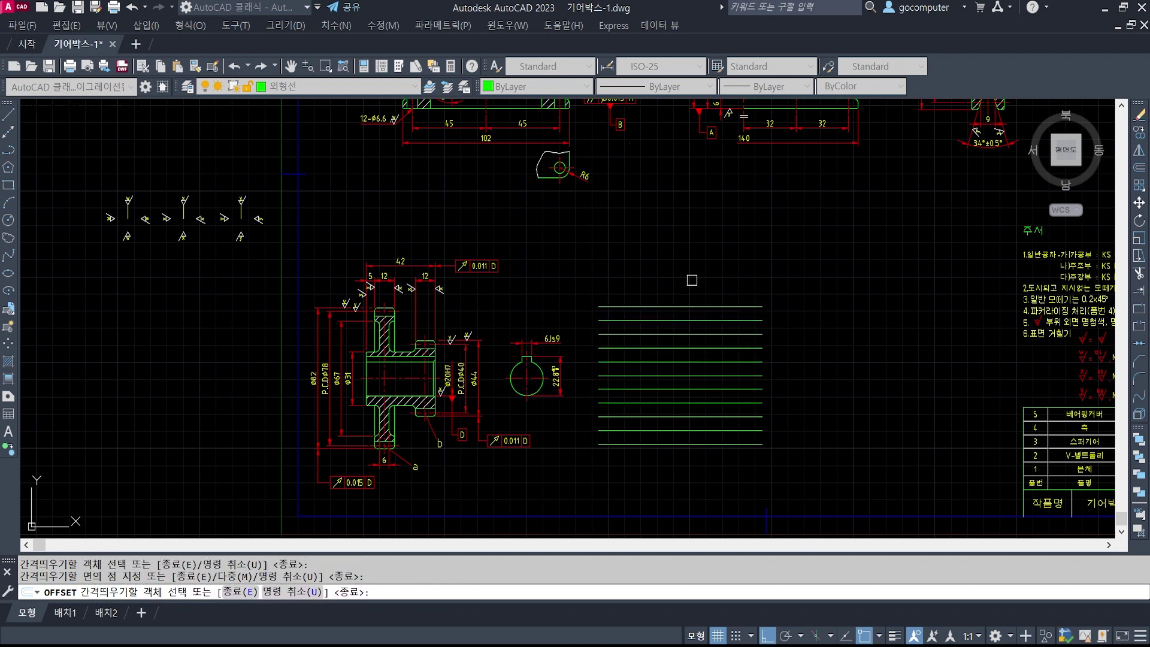
pyautogui.press('Return')
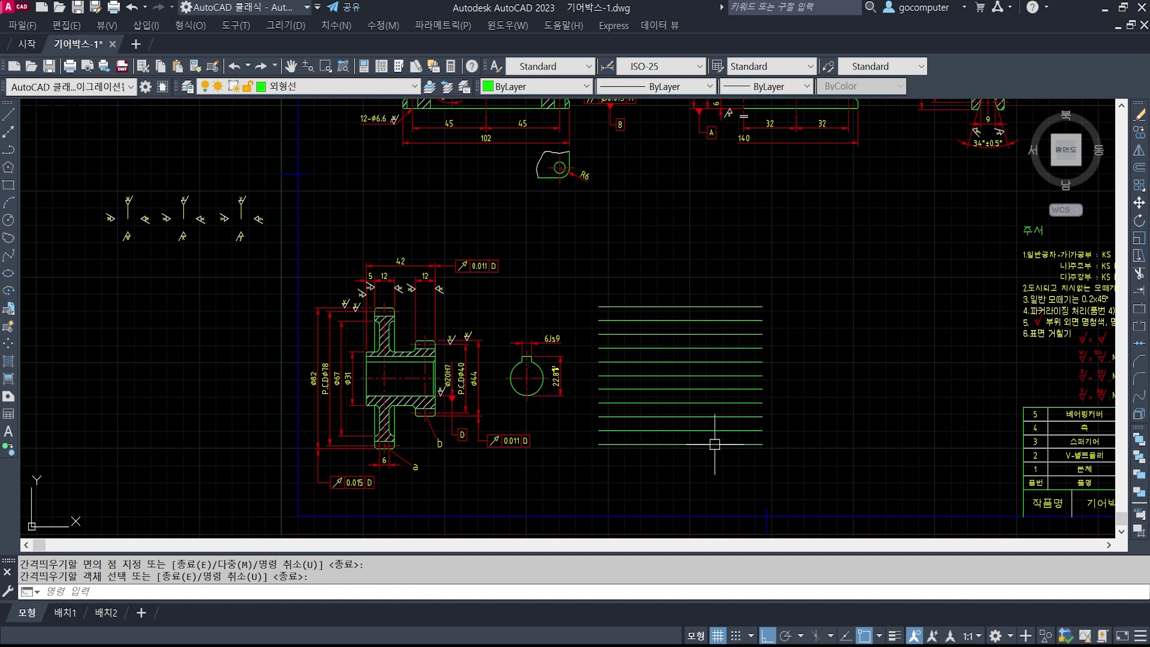
# - Draw vertical lines closing both ends of the row lines, from the uppermost line to the lowest
pyautogui.write('l')
pyautogui.press('Return')
pyautogui.click(598, 306)
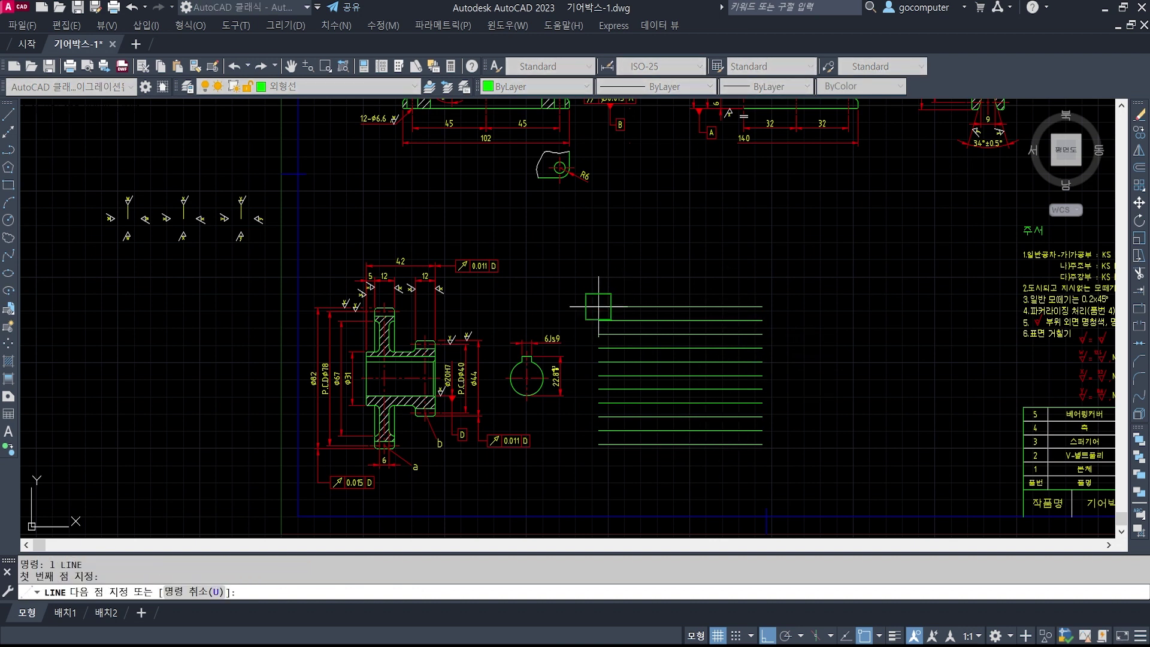
pyautogui.click(598, 444)
pyautogui.press('Return')
pyautogui.press('Return')
pyautogui.click(762, 307)
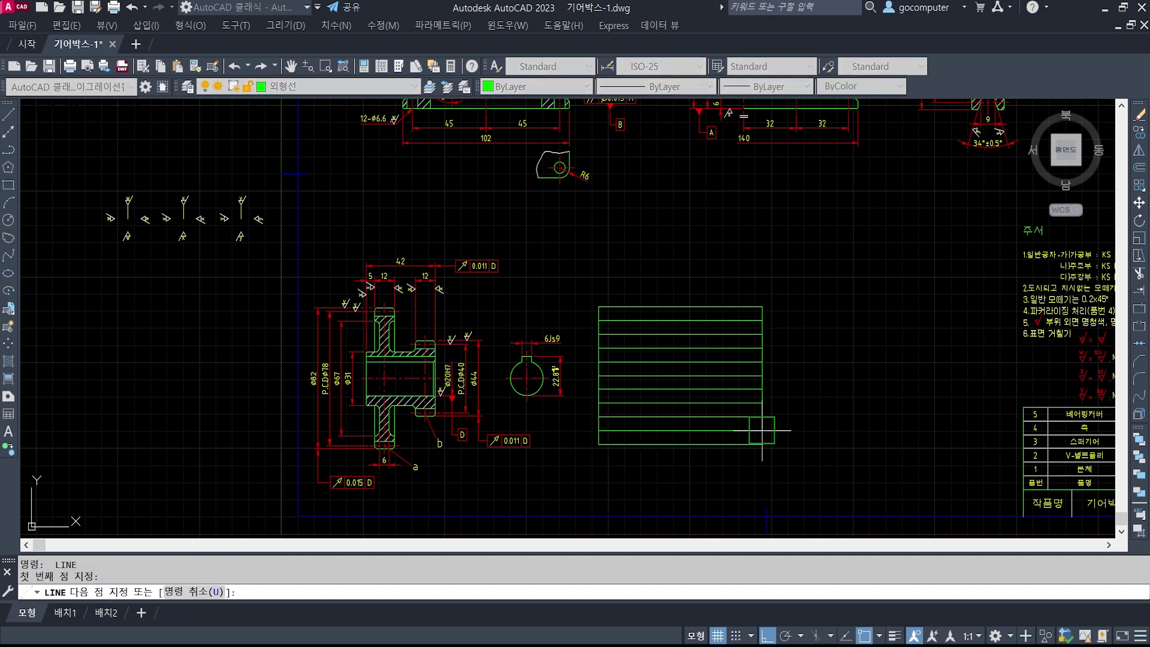
pyautogui.click(761, 443)
pyautogui.press('Return')
# - Move the nine inner horizontal lines of the table to the 가는실선 layer
pyautogui.scroll(3, 671, 418)
pyautogui.click(732, 452)
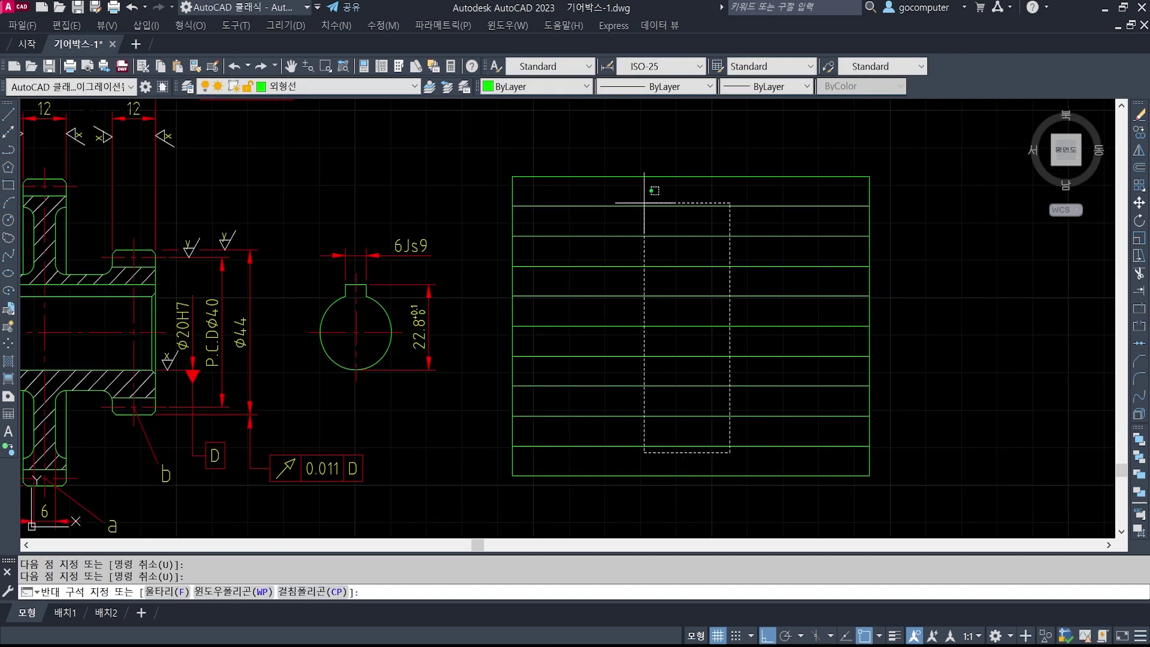
pyautogui.click(647, 187)
pyautogui.click(383, 92)
pyautogui.click(361, 125)
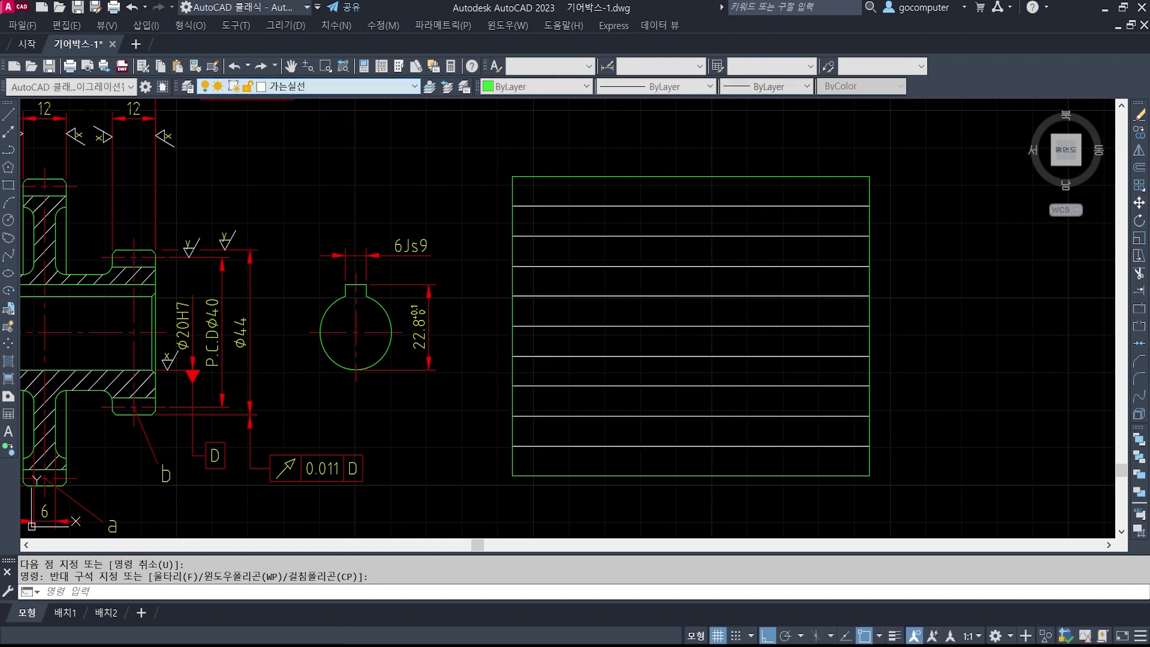
pyautogui.press('Escape')
pyautogui.press('Escape')
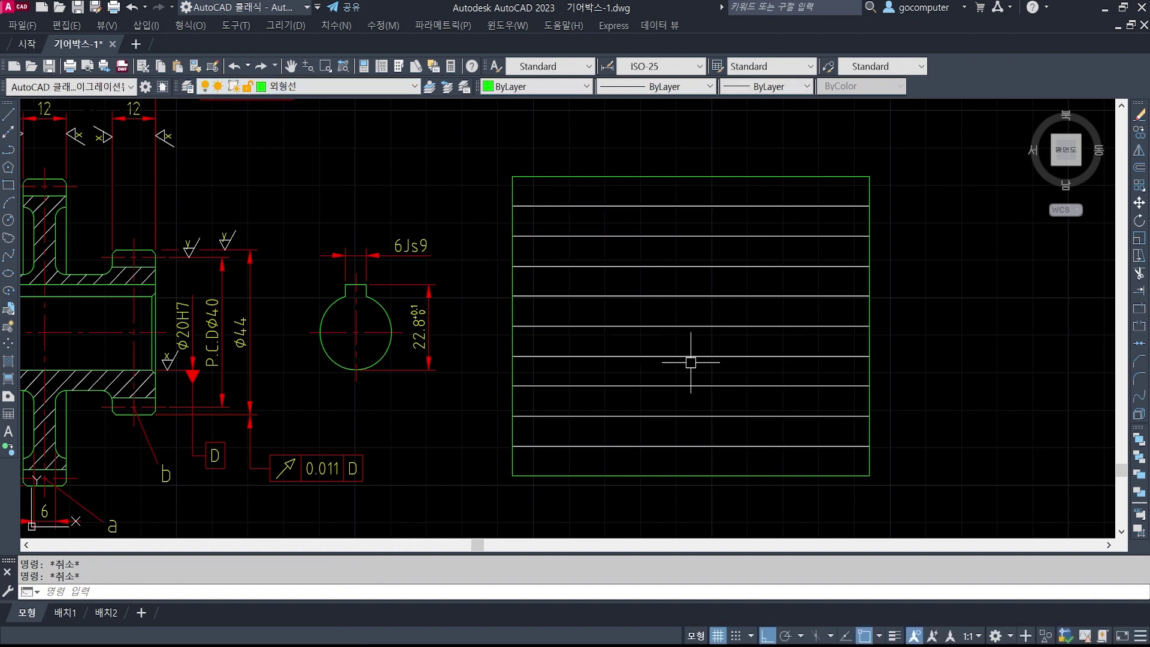
# - Offset the table's left border 40 mm inward to create a column divider
pyautogui.write('o')
pyautogui.press('Return')
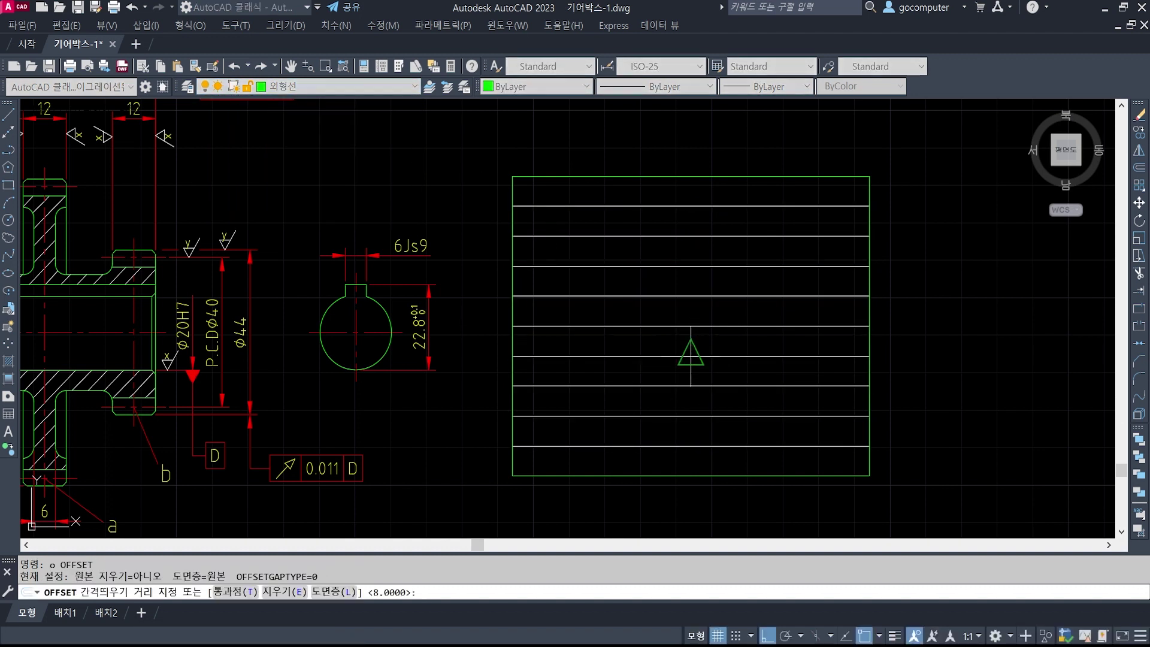
pyautogui.write('40')
pyautogui.press('Return')
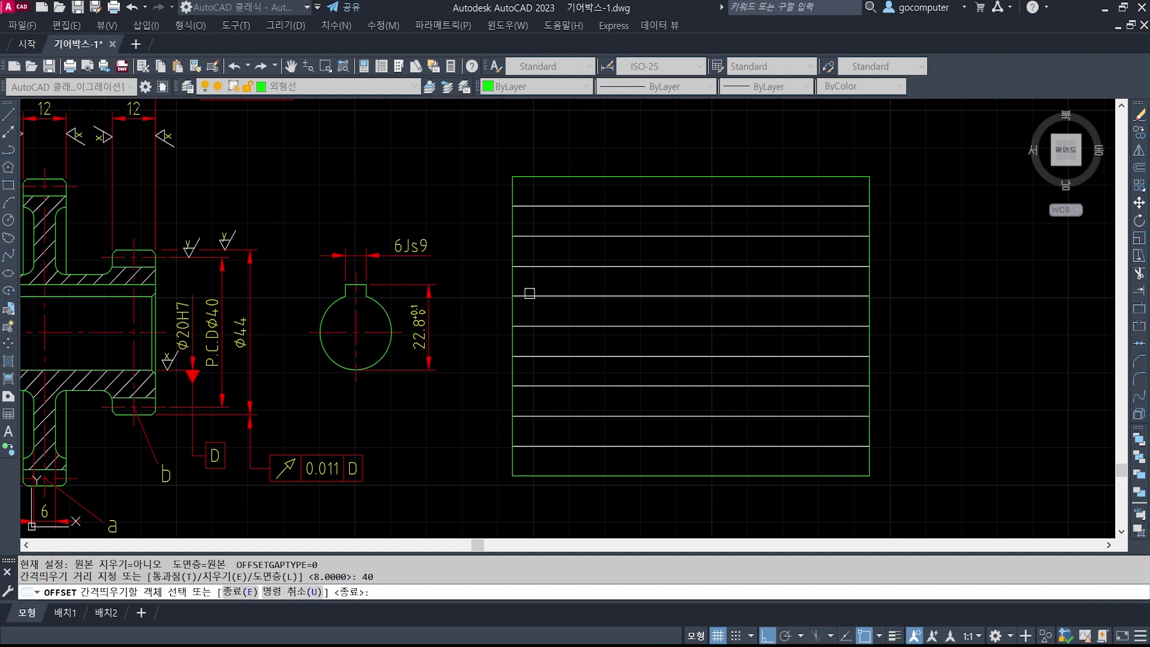
pyautogui.click(514, 249)
pyautogui.click(685, 127)
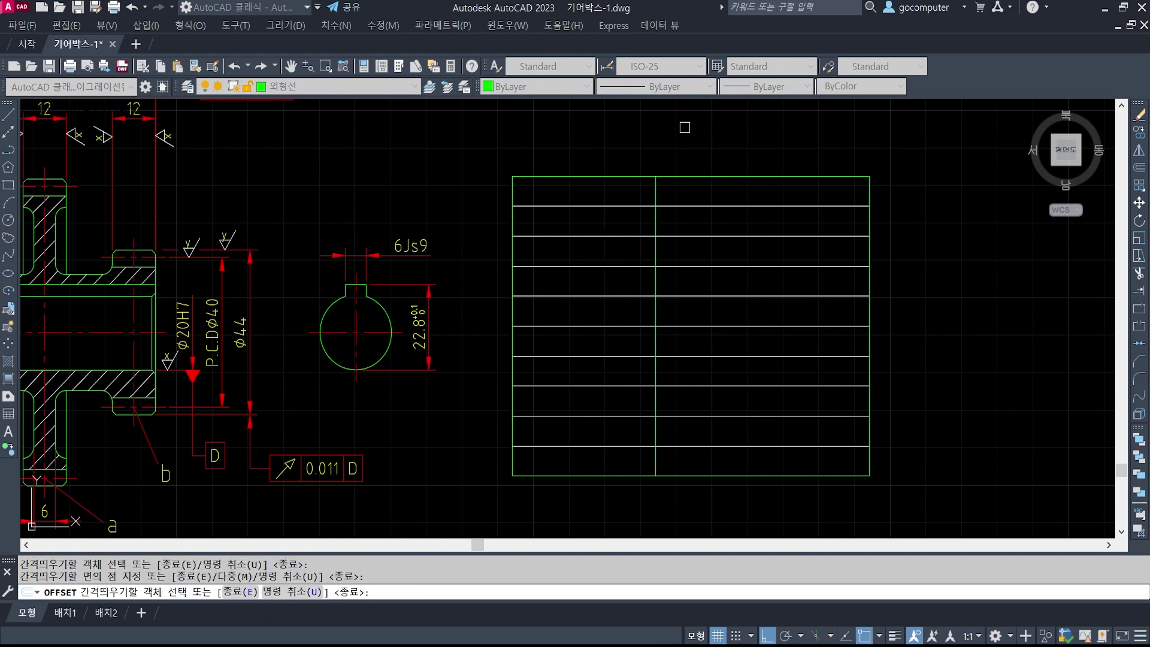
pyautogui.press('Return')
# - Offset the new column divider 20 mm to the left to create a second divider
pyautogui.write('o')
pyautogui.press('Return')
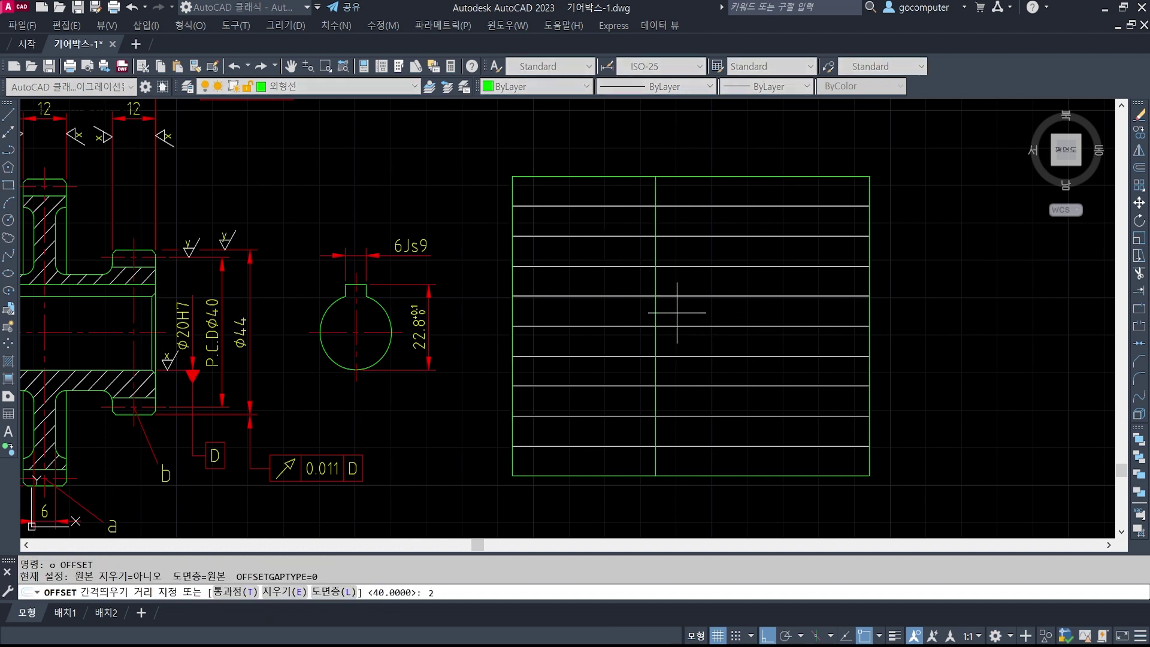
pyautogui.write('20')
pyautogui.press('Return')
pyautogui.click(655, 188)
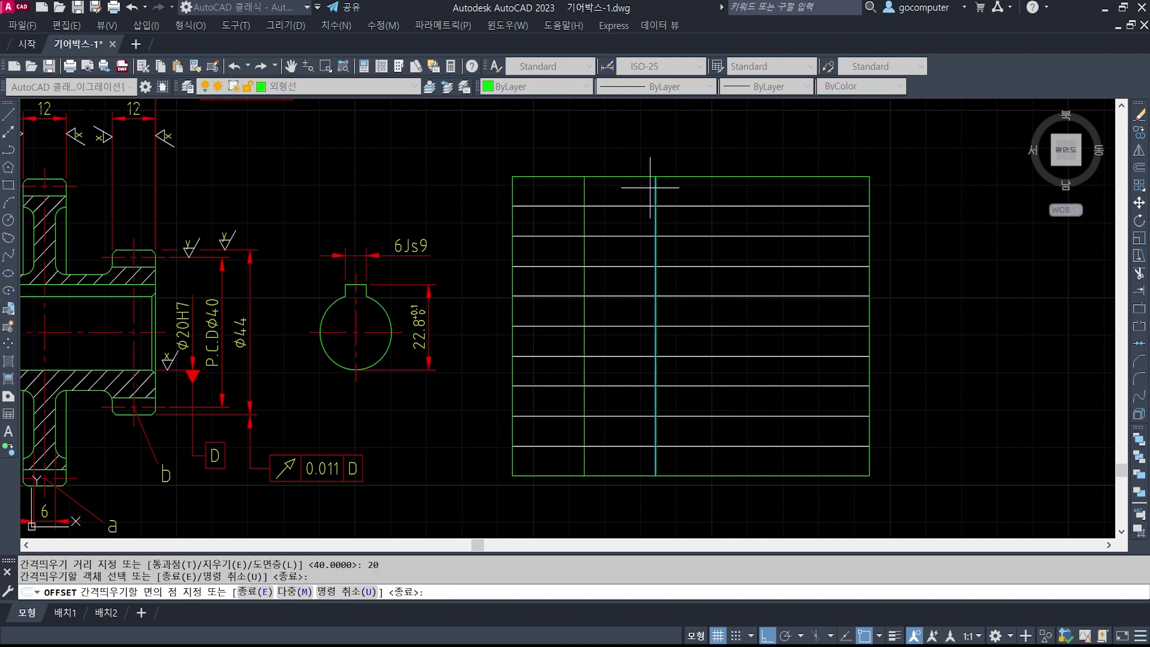
pyautogui.click(549, 144)
pyautogui.press('Return')
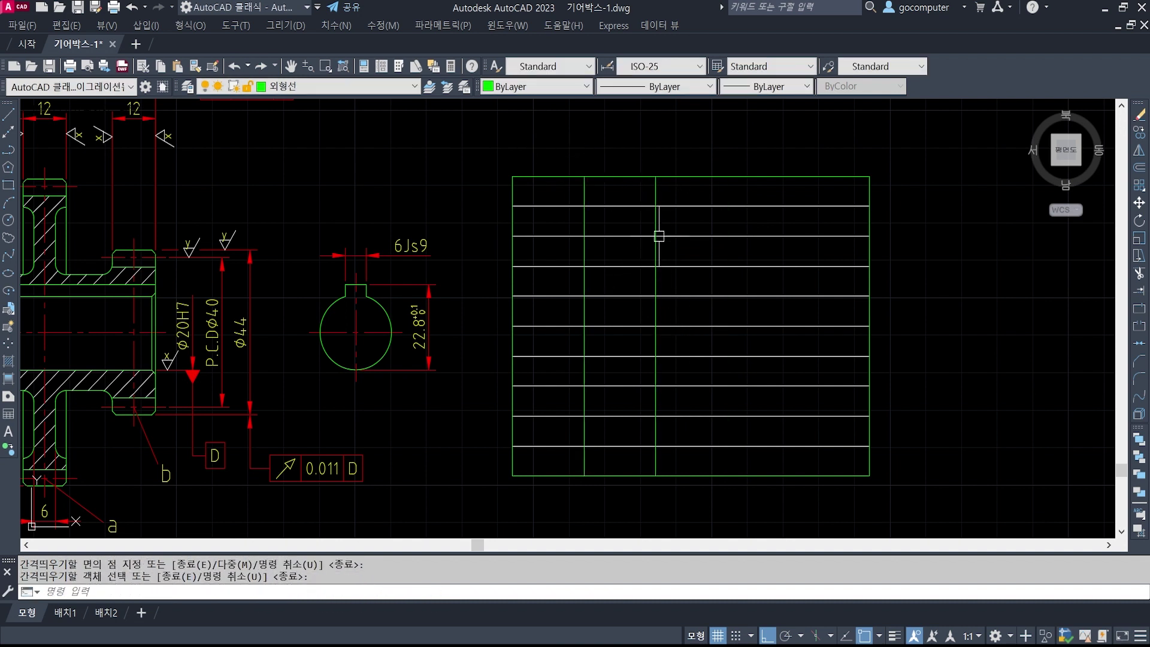
# - Trim both column dividers out of the table's uppermost row
pyautogui.write('tr')
pyautogui.press('Return')
pyautogui.click(656, 189)
pyautogui.click(584, 187)
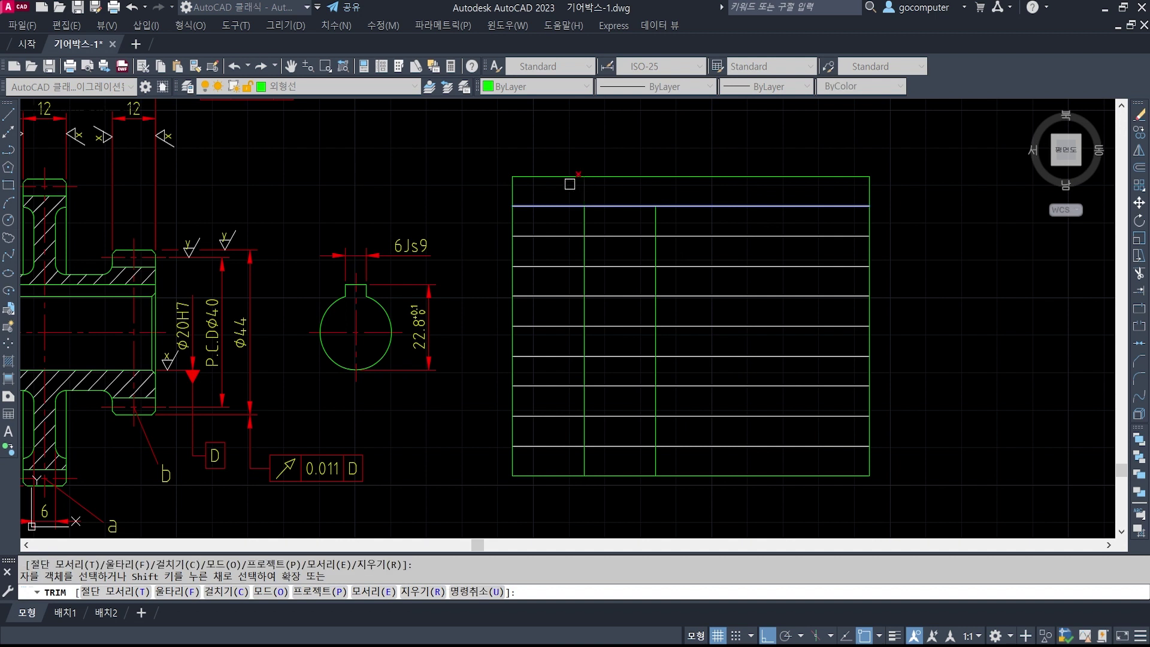
pyautogui.click(659, 305)
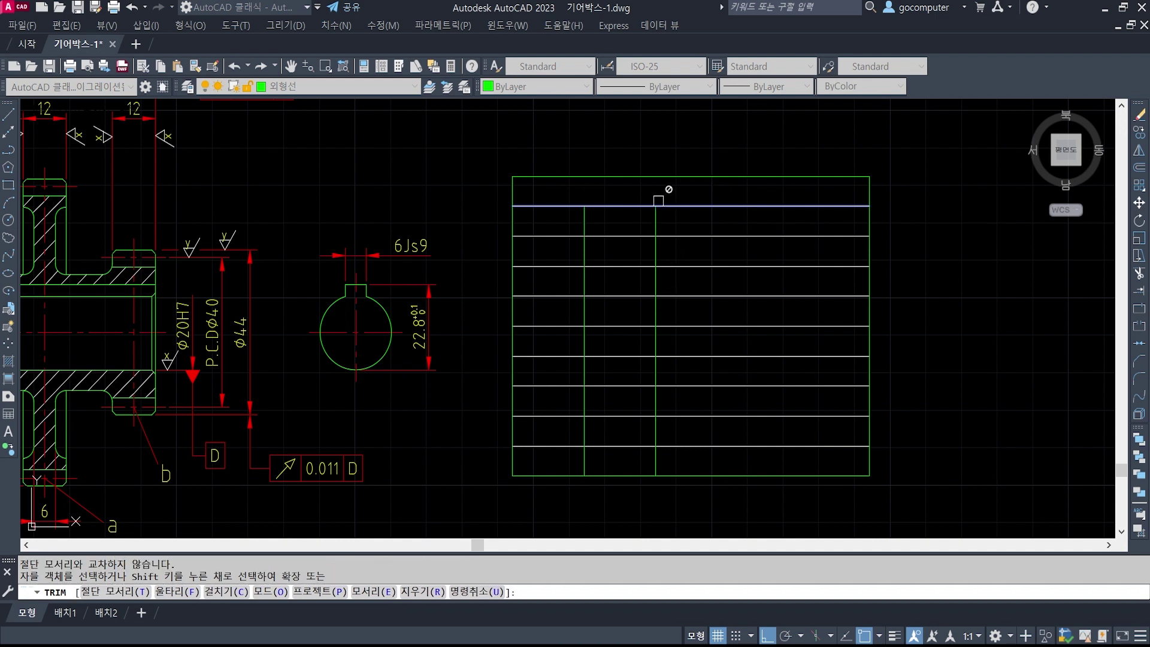
# - Trim the left column divider out of the second and third rows, using the horizontal row lines as cutting edges
pyautogui.write('t')
pyautogui.press('Return')
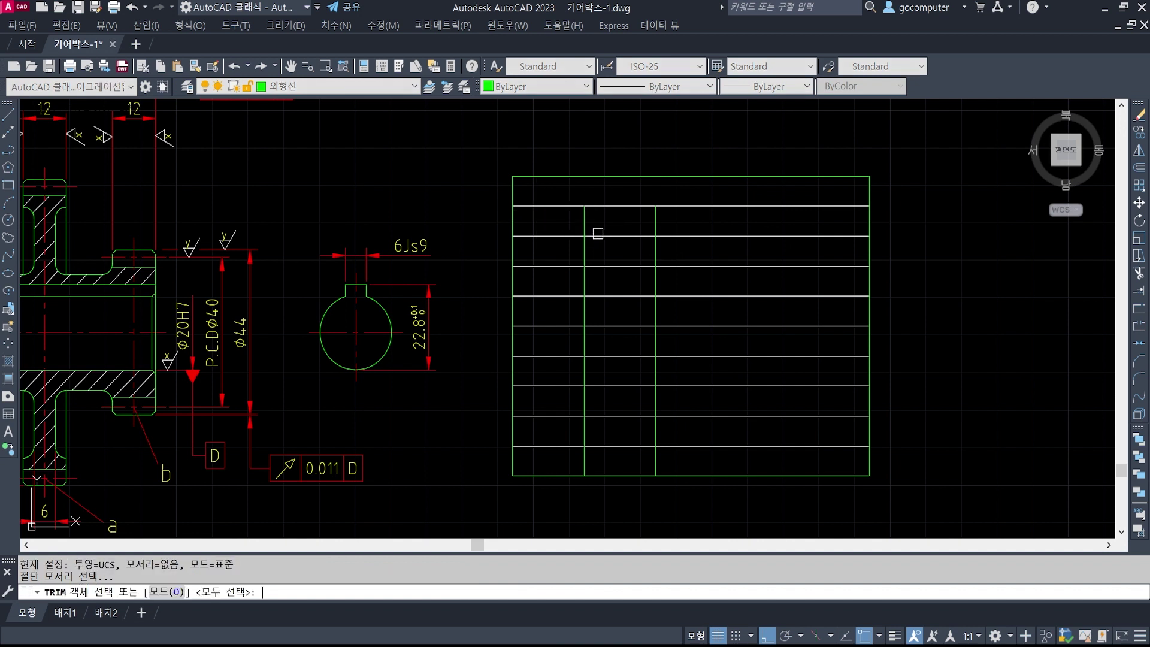
pyautogui.click(597, 235)
pyautogui.press('Return')
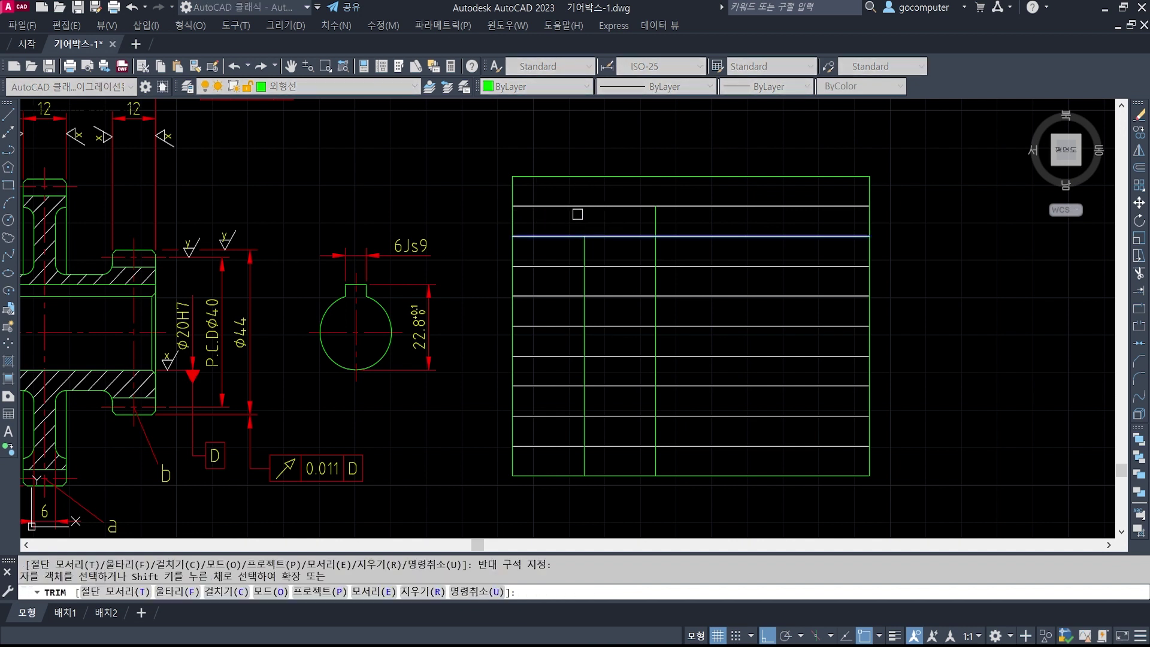
pyautogui.press('Return')
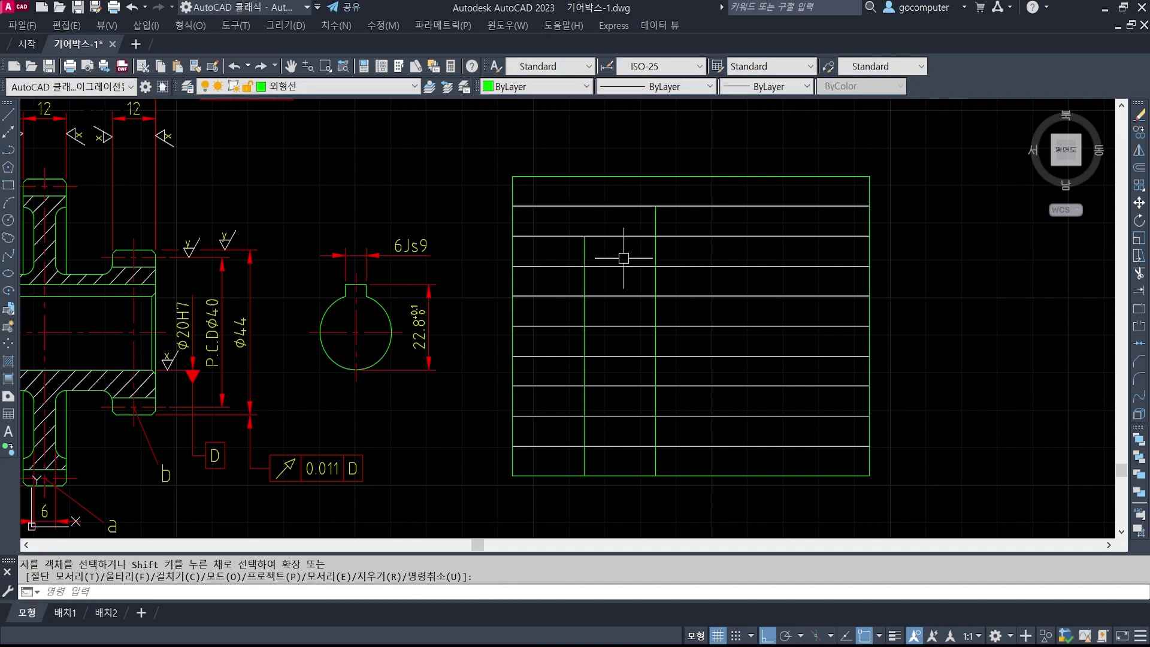
pyautogui.press('Return')
pyautogui.press('Return')
# - Trim the fourth and fifth inner row lines left of the left divider, using that divider as cutting edge
pyautogui.press('Return')
pyautogui.click(582, 309)
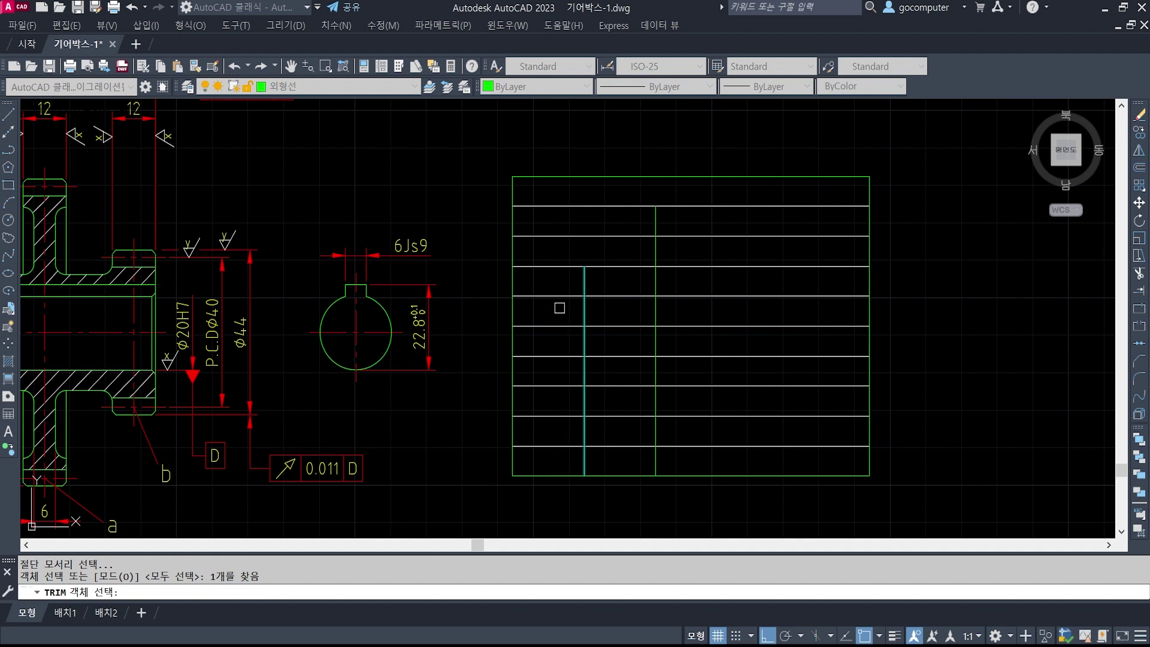
pyautogui.press('Return')
pyautogui.click(559, 296)
pyautogui.click(561, 326)
pyautogui.press('Return')
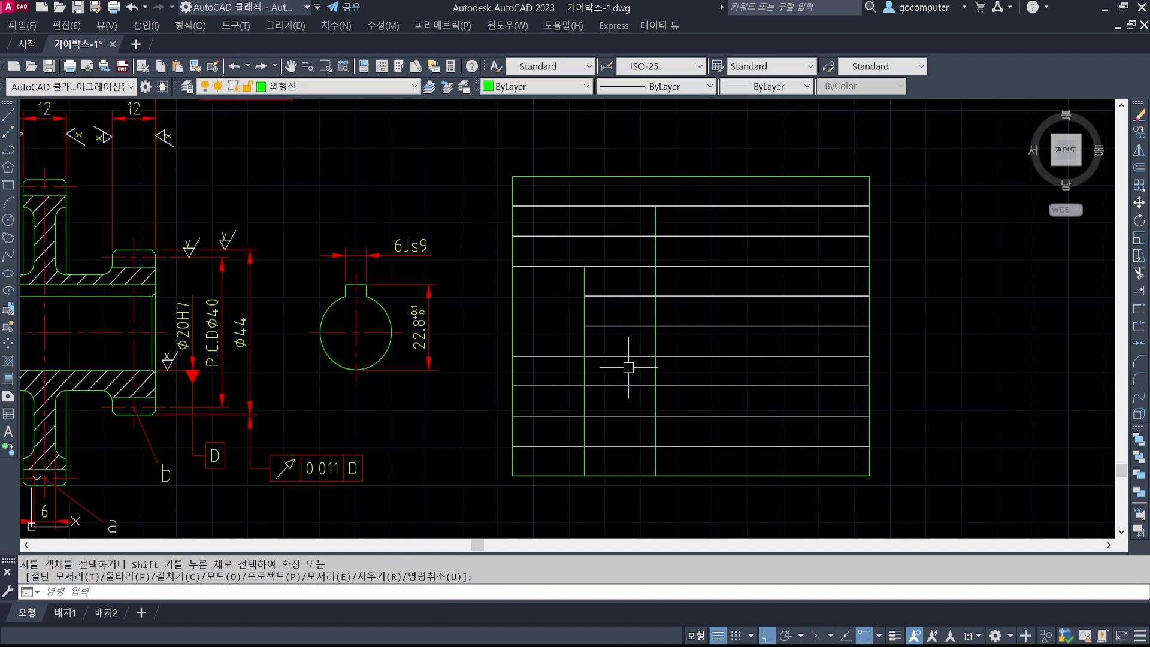
pyautogui.press('Escape')
pyautogui.press('Escape')
# - Move both vertical column dividers to the 가는실선 layer
pyautogui.moveTo(622, 402); pyautogui.dragTo(608, 398, button='middle')
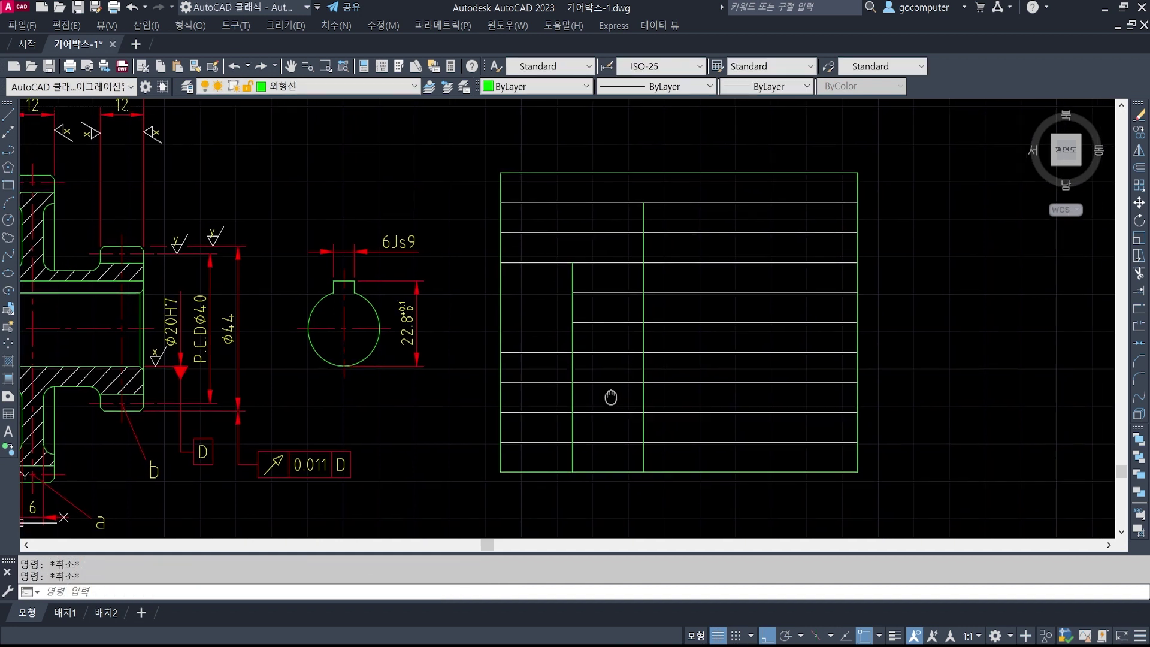
pyautogui.click(671, 363)
pyautogui.click(560, 372)
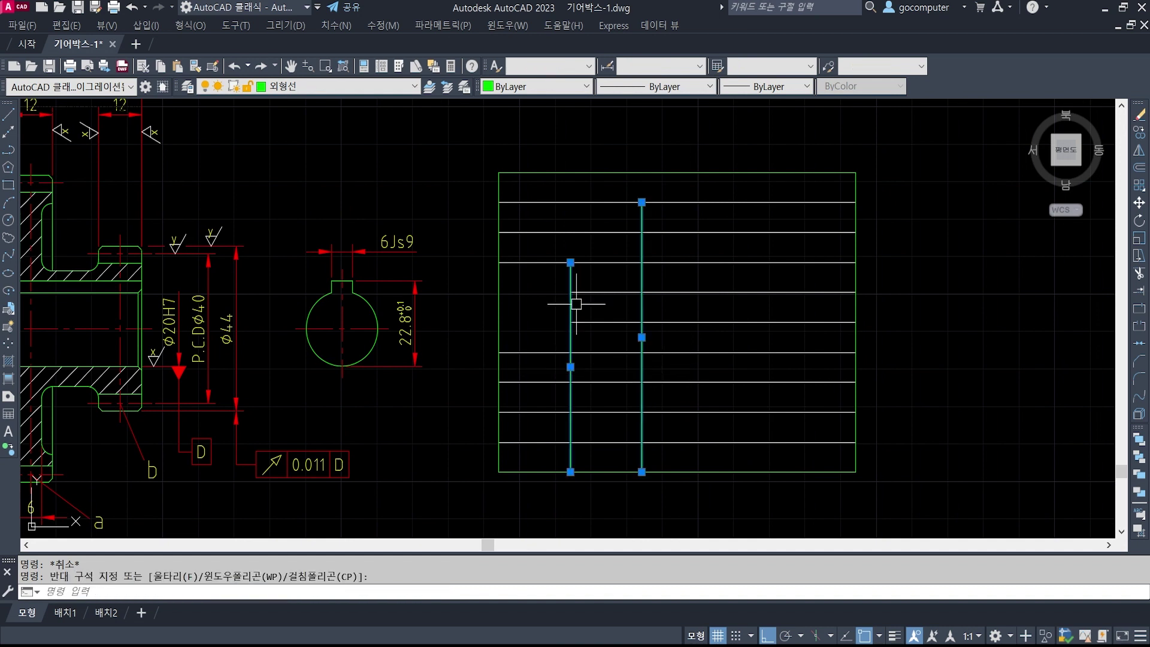
pyautogui.click(389, 87)
pyautogui.click(370, 133)
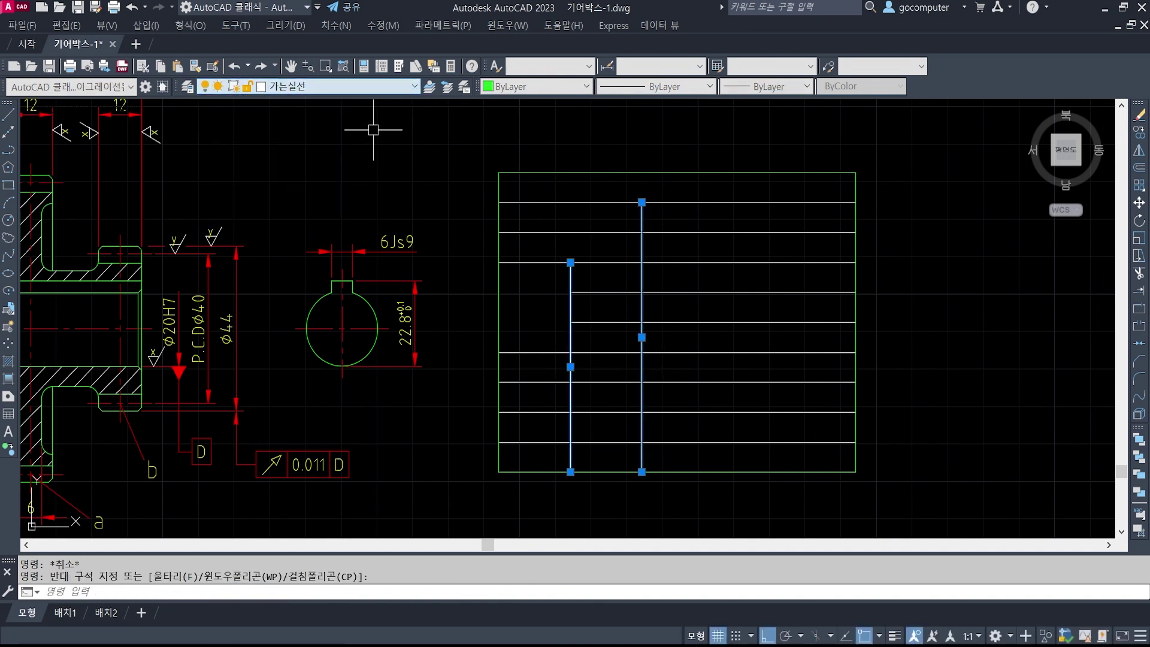
pyautogui.press('Escape')
# - Trim the left divider below the sixth inner row line, using that line as cutting edge
pyautogui.write('tr')
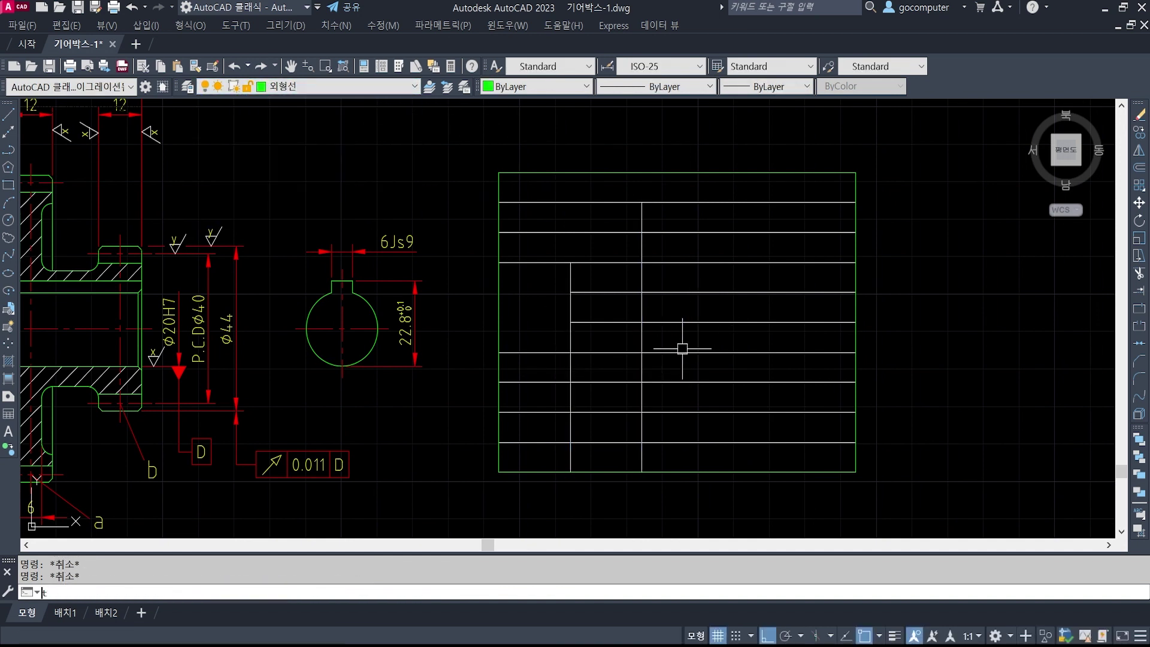
pyautogui.press('Return')
pyautogui.click(607, 352)
pyautogui.press('Return')
pyautogui.click(570, 363)
pyautogui.press('Return')
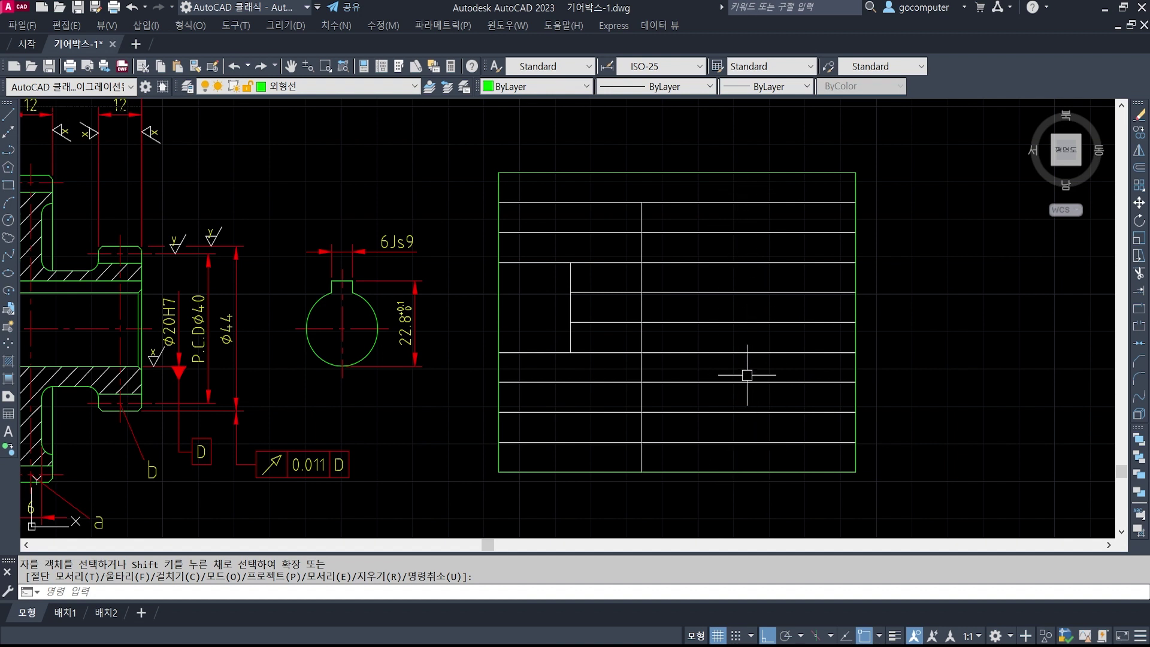
pyautogui.write('l')
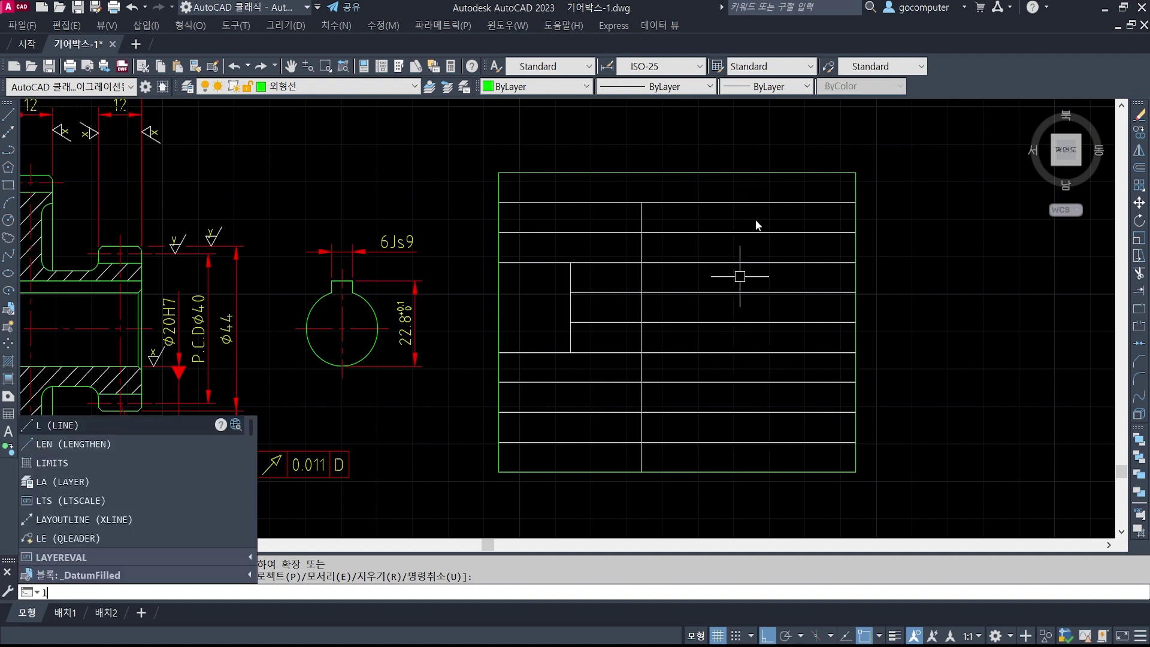
pyautogui.press('Escape')
pyautogui.press('Escape')
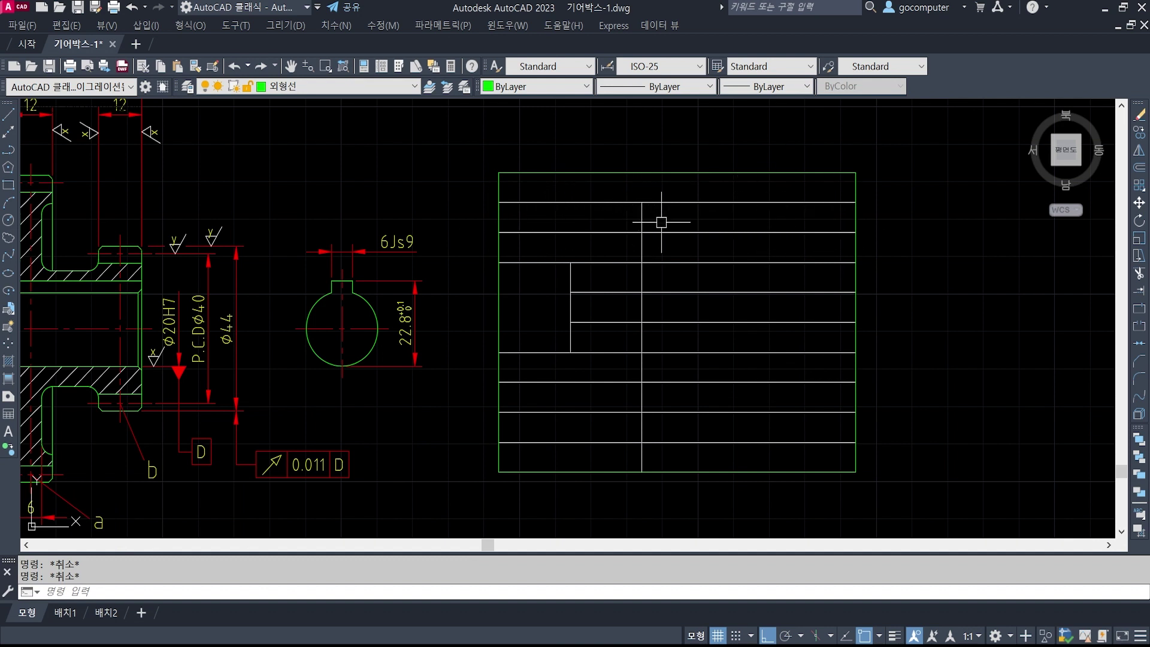
# - Offset the remaining long column divider 30 mm to the right to split the wide column
pyautogui.write('o')
pyautogui.press('Return')
pyautogui.write('30')
pyautogui.press('Return')
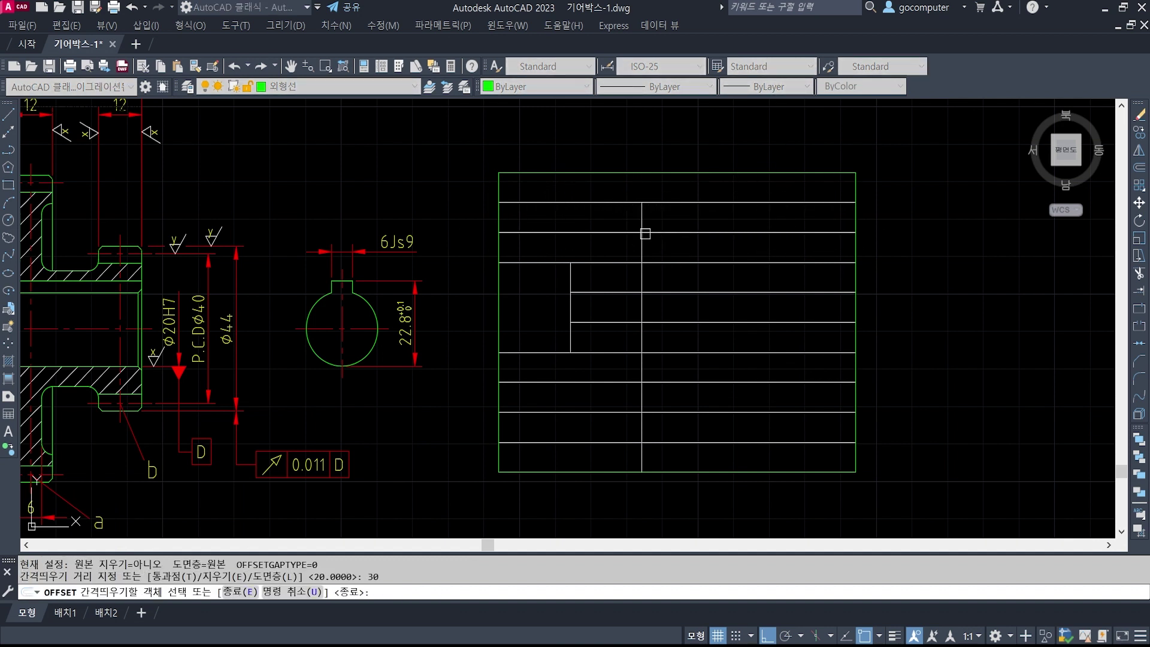
pyautogui.click(643, 219)
pyautogui.click(753, 215)
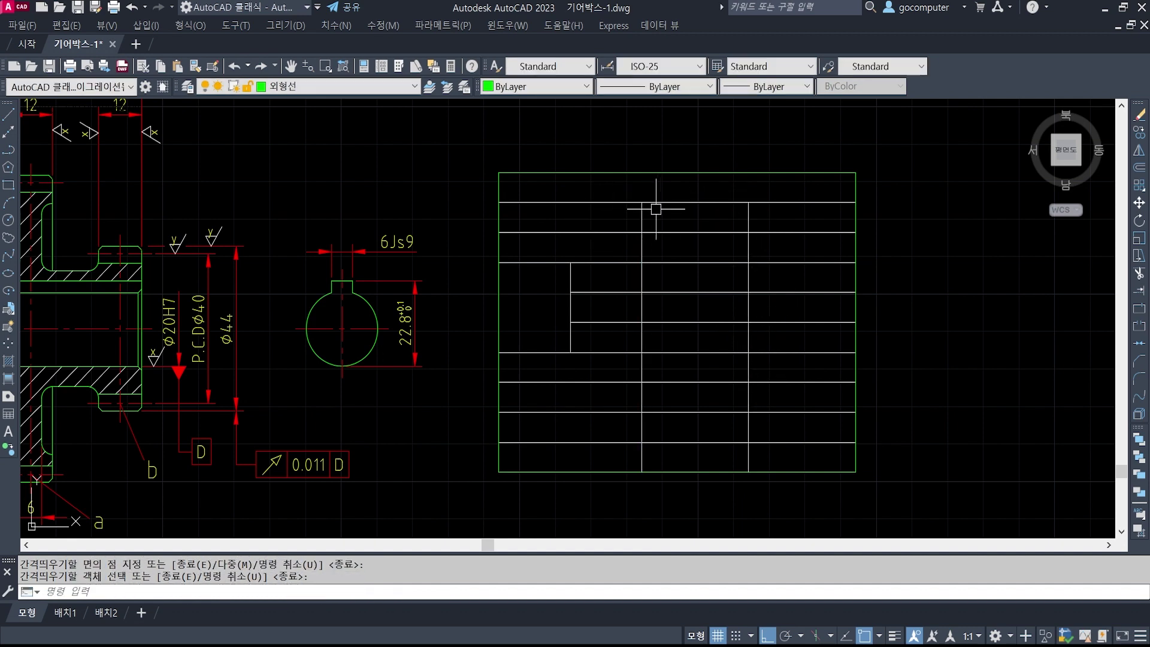
# - Trim the right column divider between the second and sixth inner row lines, using those two lines as cutting edges
pyautogui.scroll(-3, 624, 238)
pyautogui.moveTo(437, 320); pyautogui.dragTo(448, 329, button='middle')
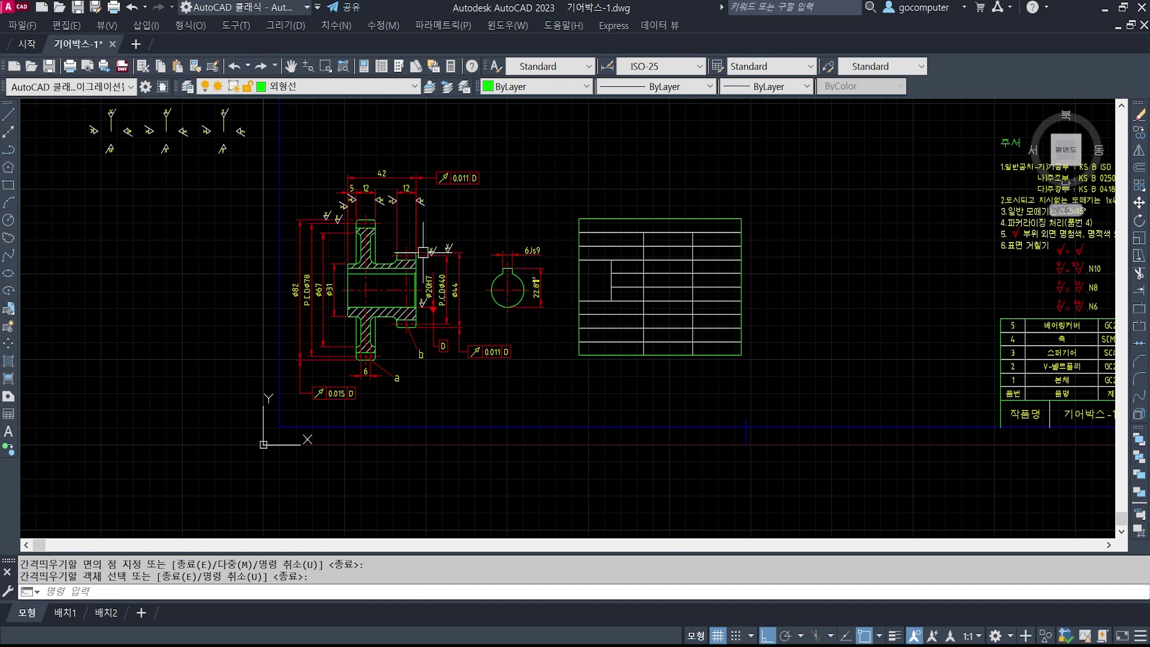
pyautogui.scroll(3, 697, 222)
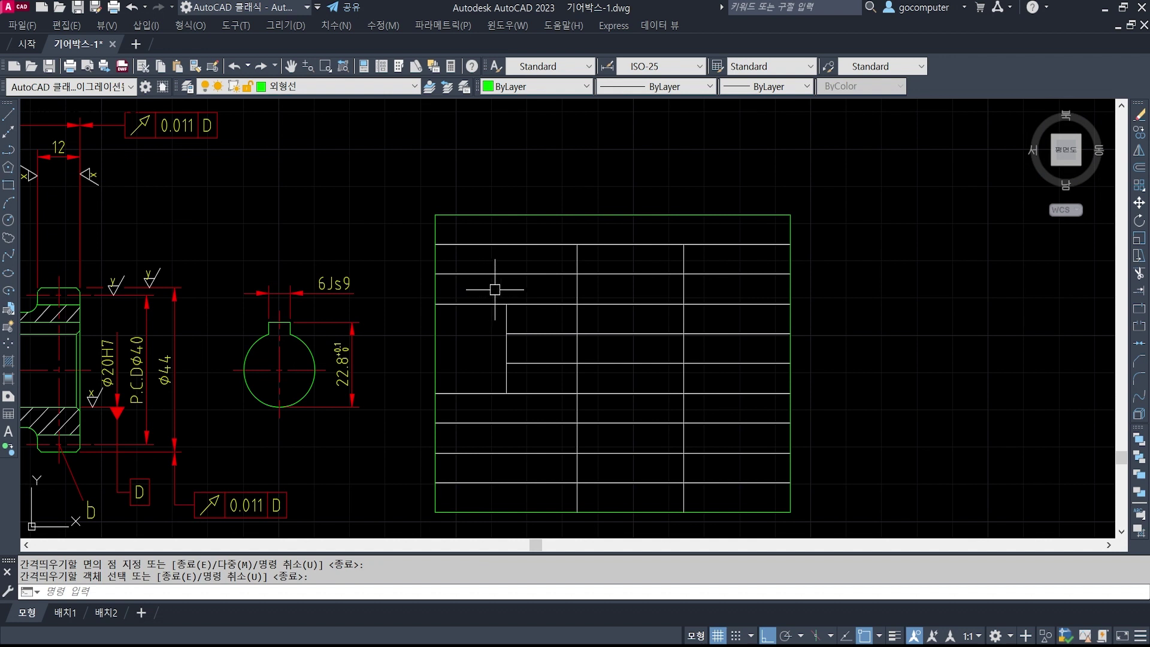
pyautogui.write('tr')
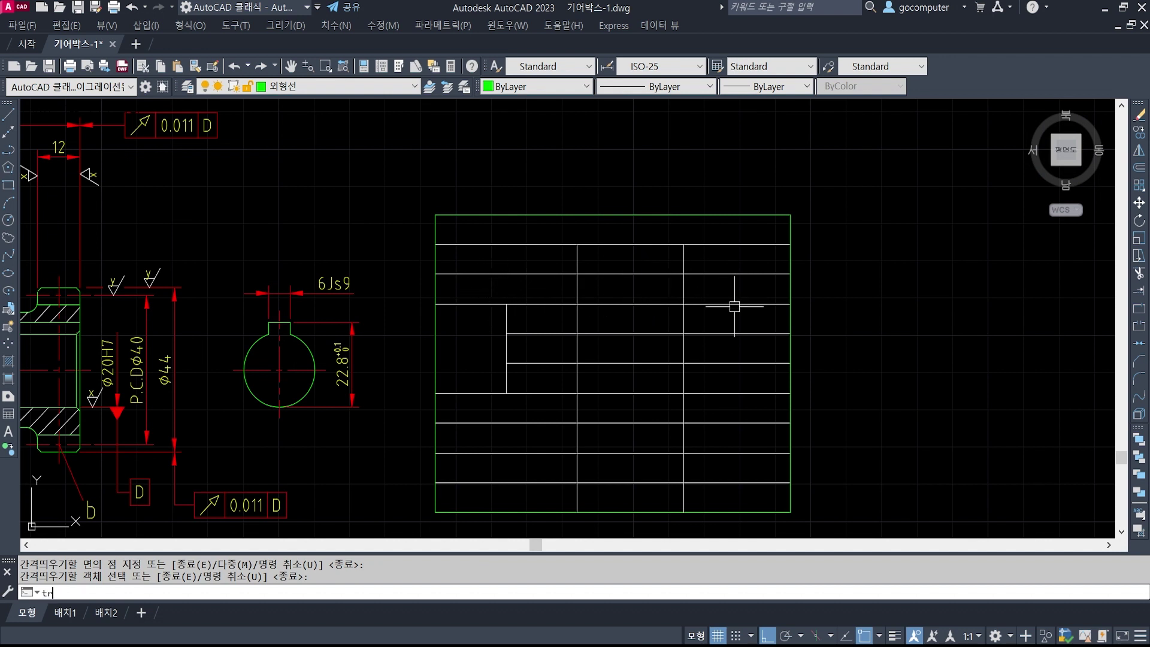
pyautogui.press('Return')
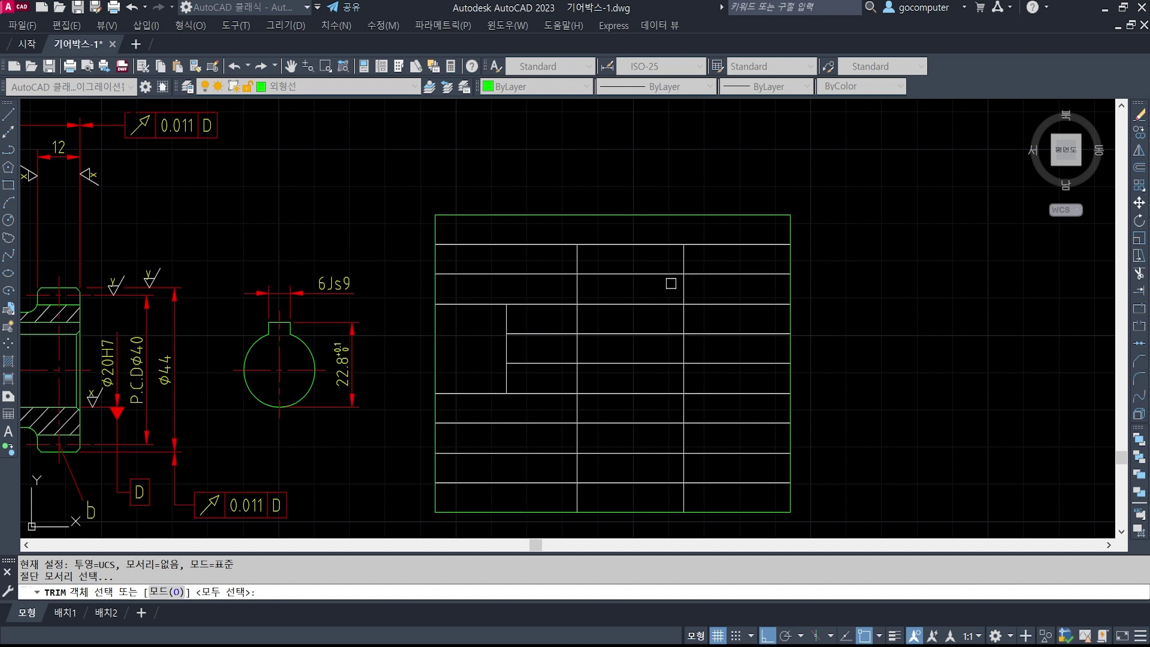
pyautogui.click(707, 273)
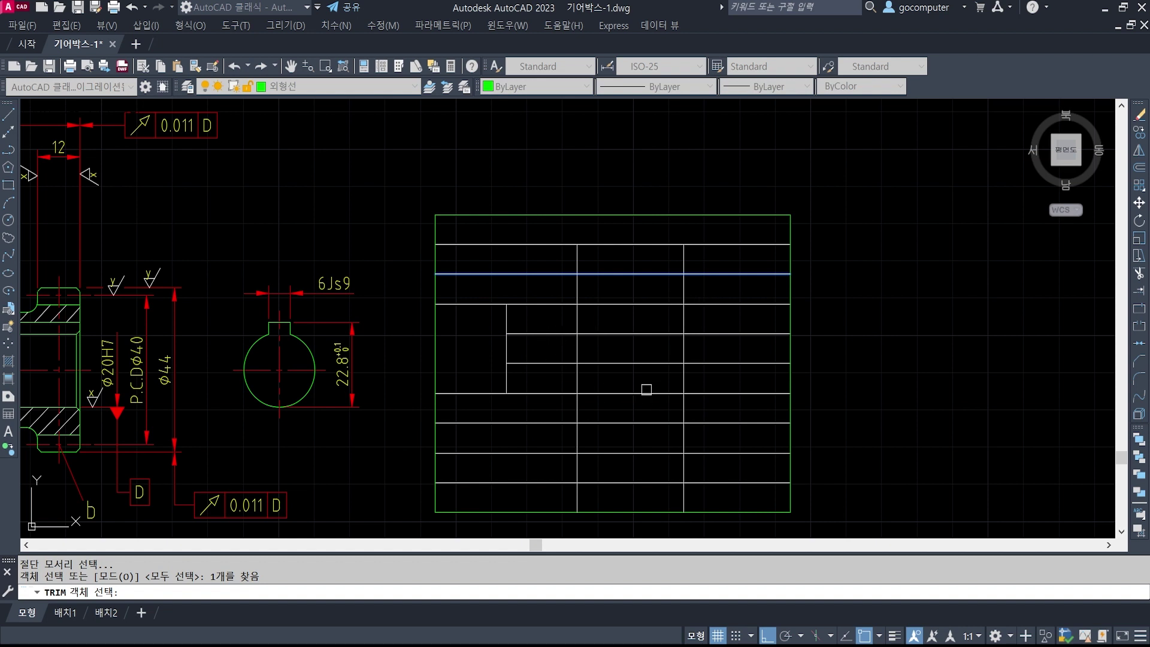
pyautogui.click(646, 390)
pyautogui.press('Return')
pyautogui.click(683, 378)
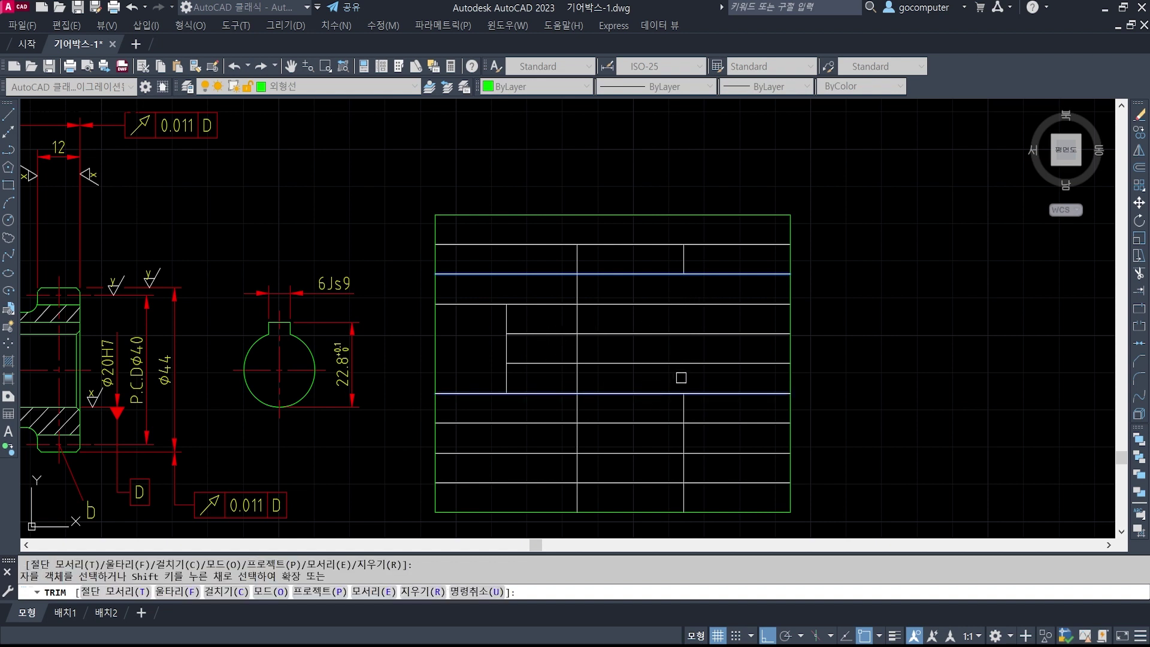
pyautogui.press('Return')
# - Copy the table's bottom border down by one row height to add another row
pyautogui.moveTo(775, 450)
pyautogui.mouseDown(button='middle')
pyautogui.moveTo(768, 357)
pyautogui.moveTo(748, 334)
pyautogui.mouseUp(button='middle')
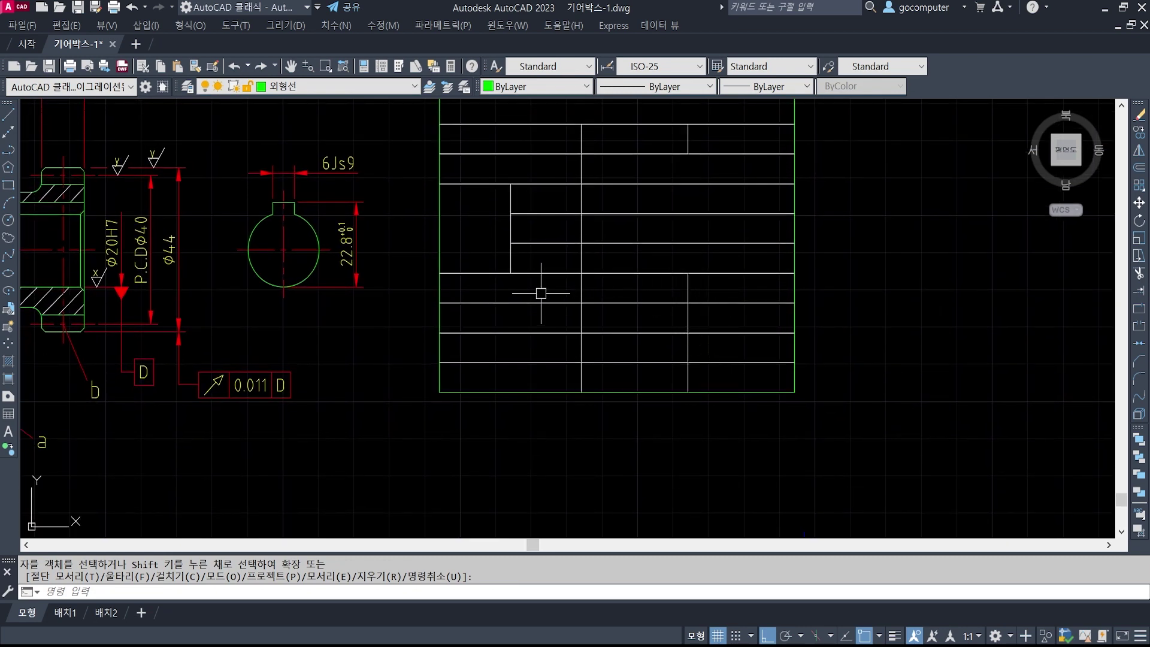
pyautogui.click(511, 286)
pyautogui.moveTo(587, 391); pyautogui.dragTo(579, 407, button='middle')
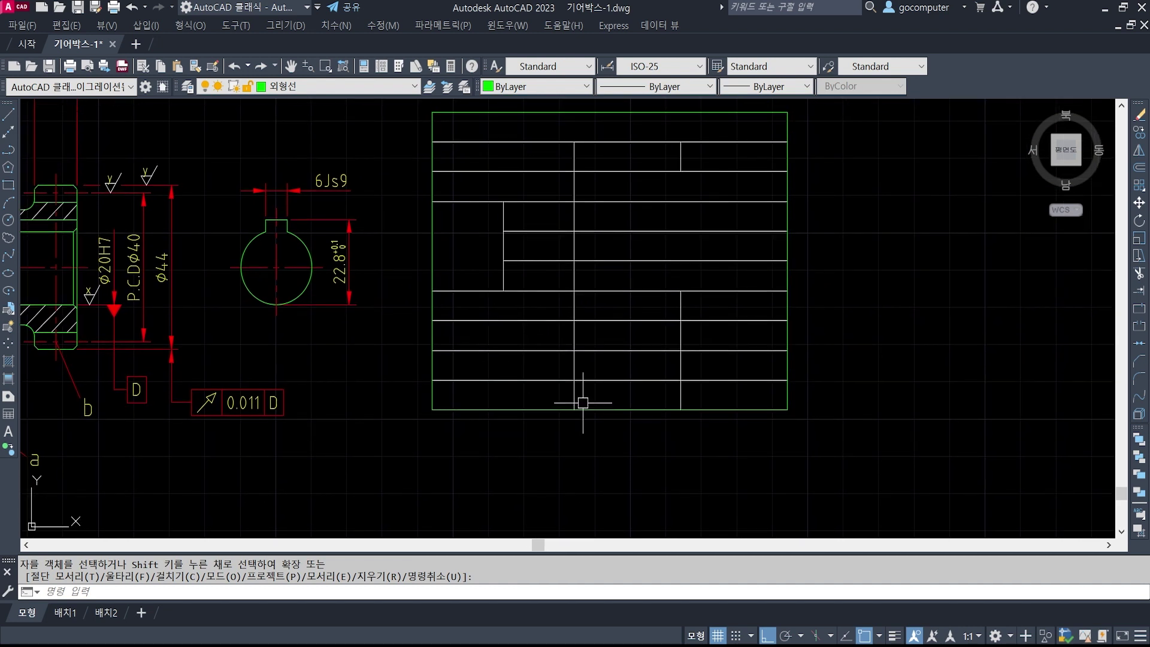
pyautogui.press('Return')
pyautogui.write('co')
pyautogui.press('Return')
pyautogui.click(596, 410)
pyautogui.press('Return')
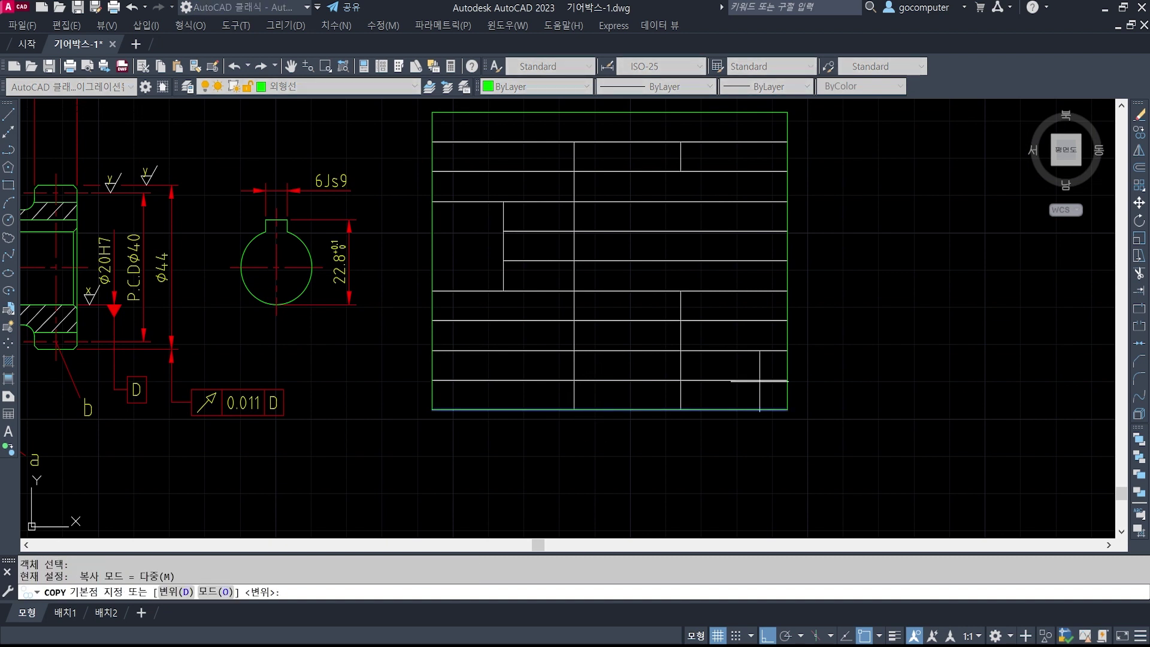
pyautogui.click(787, 380)
pyautogui.click(786, 409)
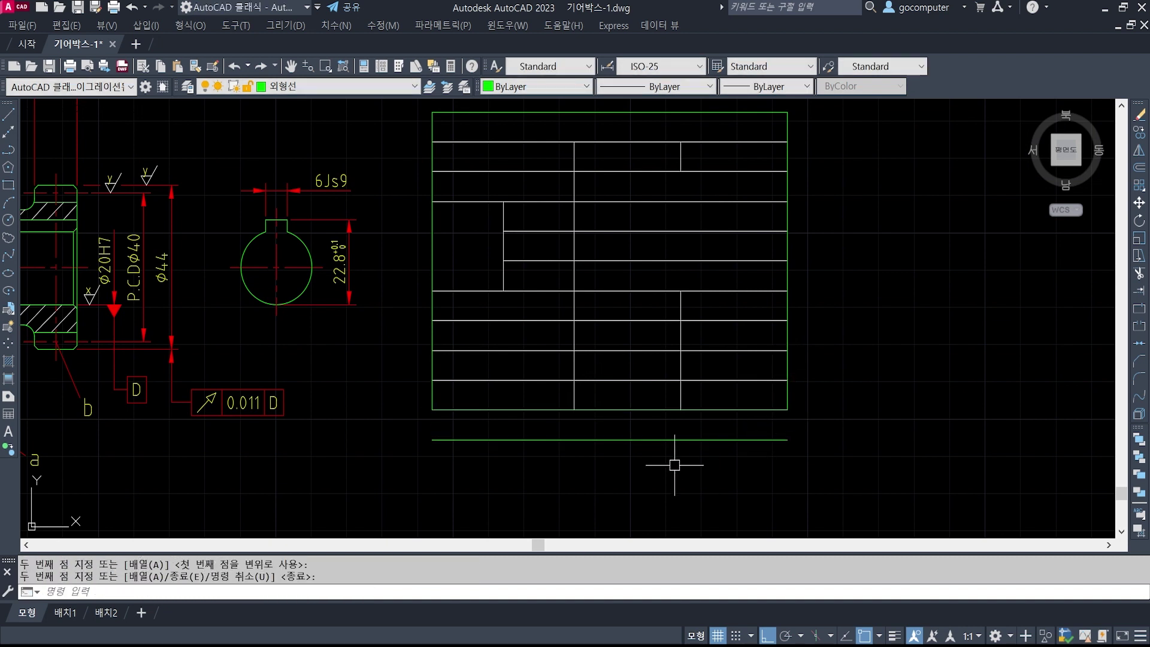
# - Extend the side borders and both long column dividers down to the new bottom border
pyautogui.press('Return')
pyautogui.write('ex')
pyautogui.press('Return')
pyautogui.moveTo(854, 385); pyautogui.dragTo(419, 389)
pyautogui.press('Return')
# - Match the former bottom border's properties to the thin row line directly above it
pyautogui.write('ma')
pyautogui.press('Return')
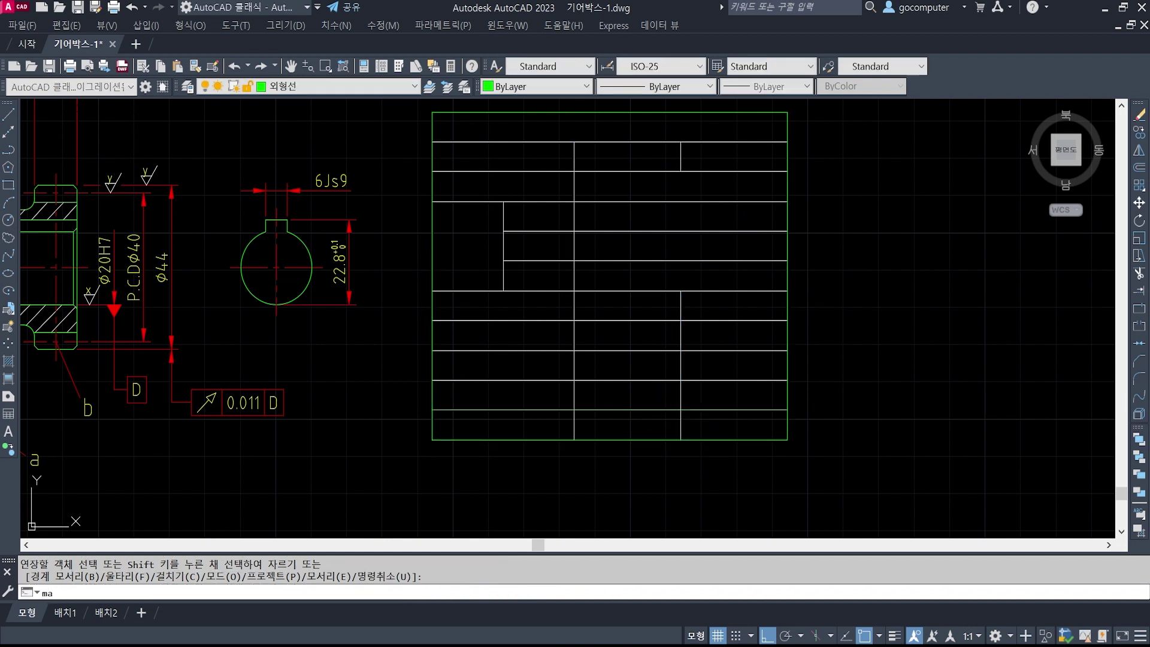
pyautogui.click(635, 380)
pyautogui.click(630, 412)
pyautogui.press('Return')
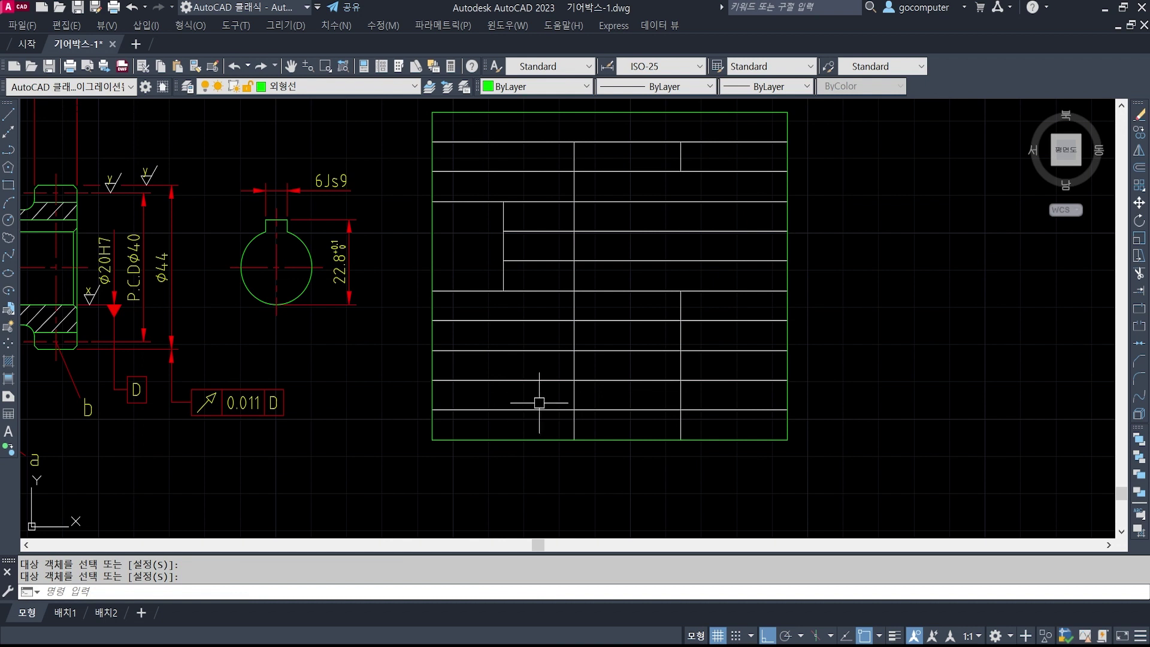
# - Trim the right column divider below the eighth inner row line, using that line as cutting edge
pyautogui.write('tr')
pyautogui.press('Return')
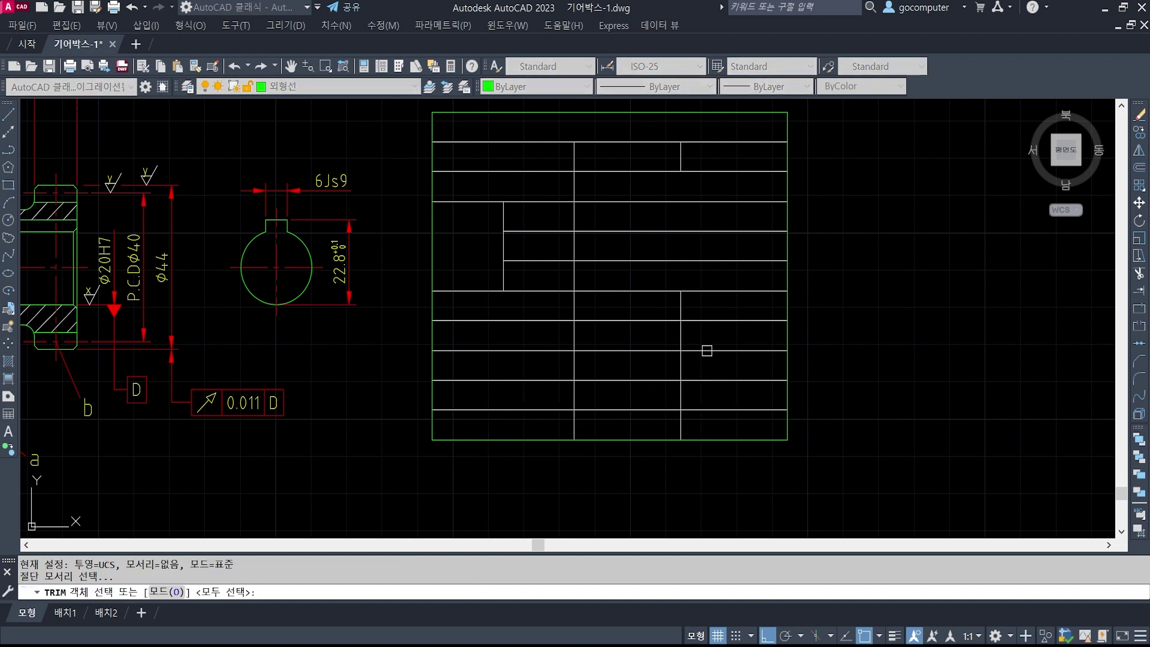
pyautogui.click(707, 350)
pyautogui.press('Return')
pyautogui.click(681, 366)
pyautogui.press('Return')
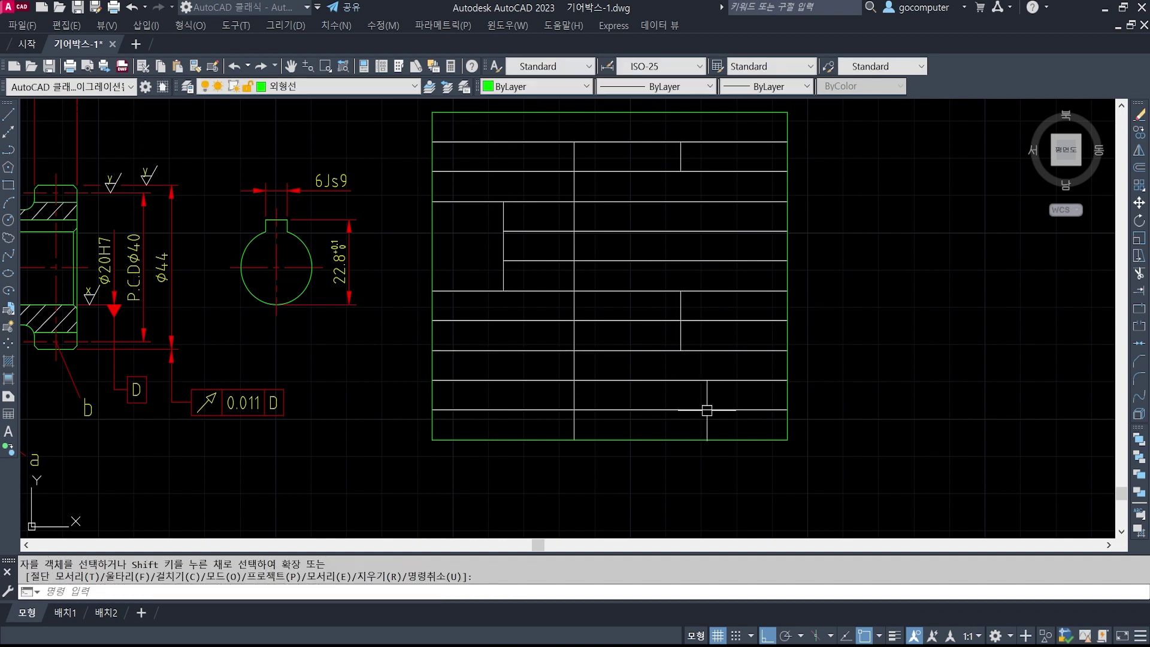
# - Make 문자 the current layer for the table text
pyautogui.scroll(-2, 685, 447)
pyautogui.moveTo(444, 426); pyautogui.dragTo(494, 444, button='middle')
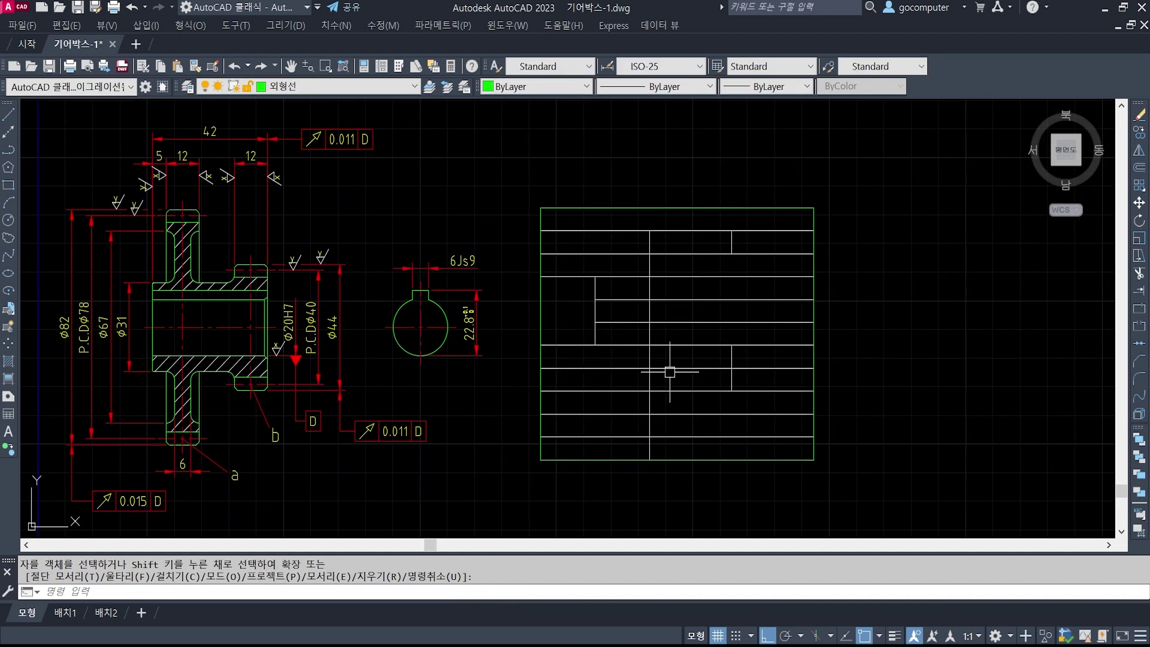
pyautogui.scroll(2, 610, 242)
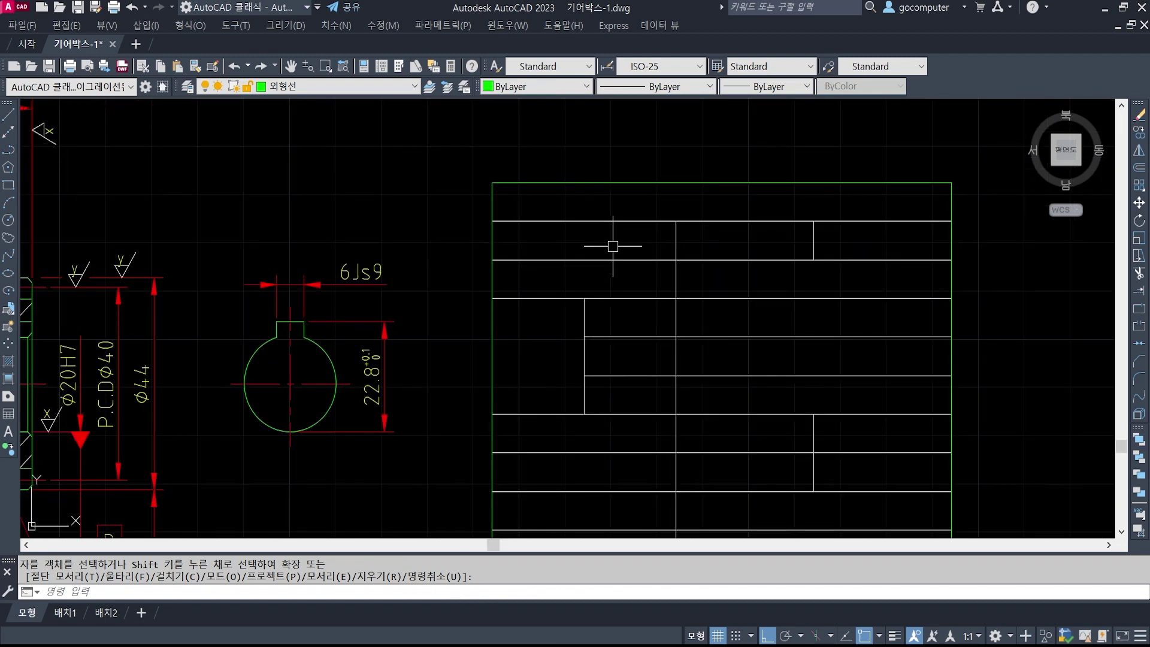
pyautogui.click(385, 88)
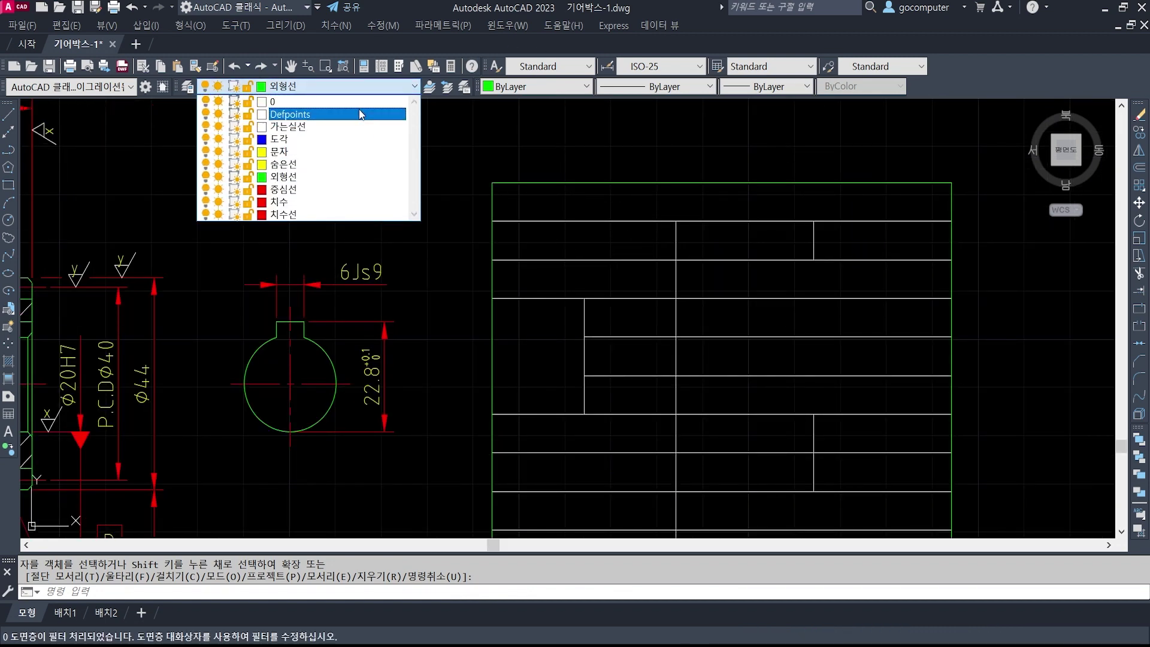
pyautogui.click(359, 150)
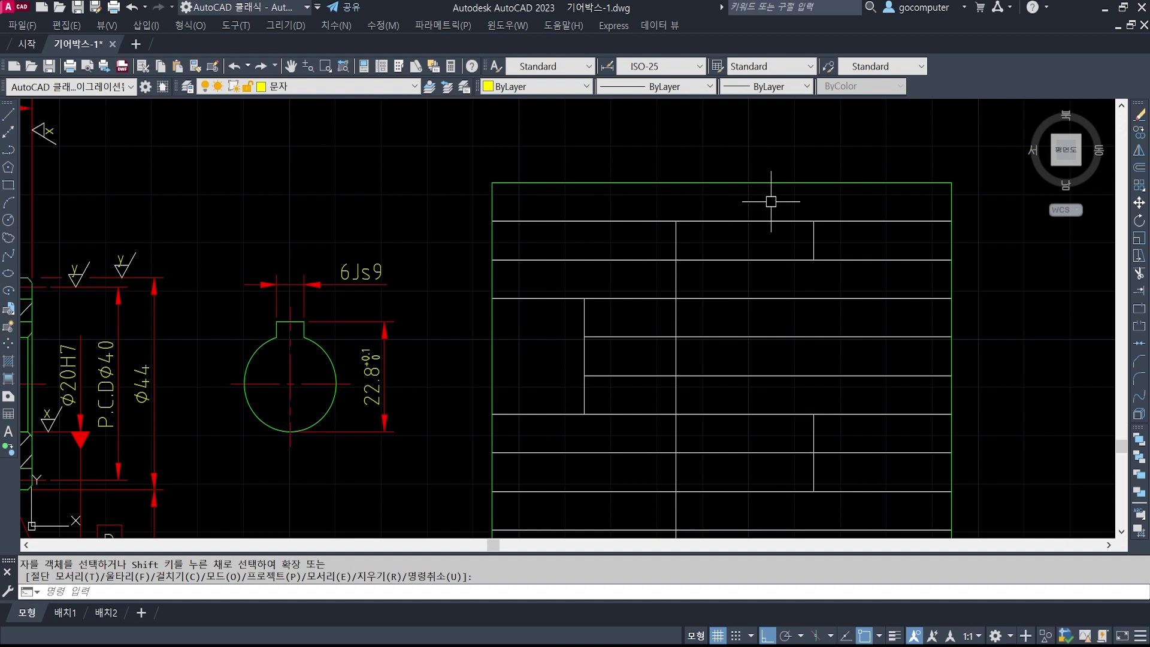
# - Add the single-line title "스퍼기어 요목표", middle-center justified with height 5 and rotation 0, midway between the top row's opposite corners
pyautogui.press('Return')
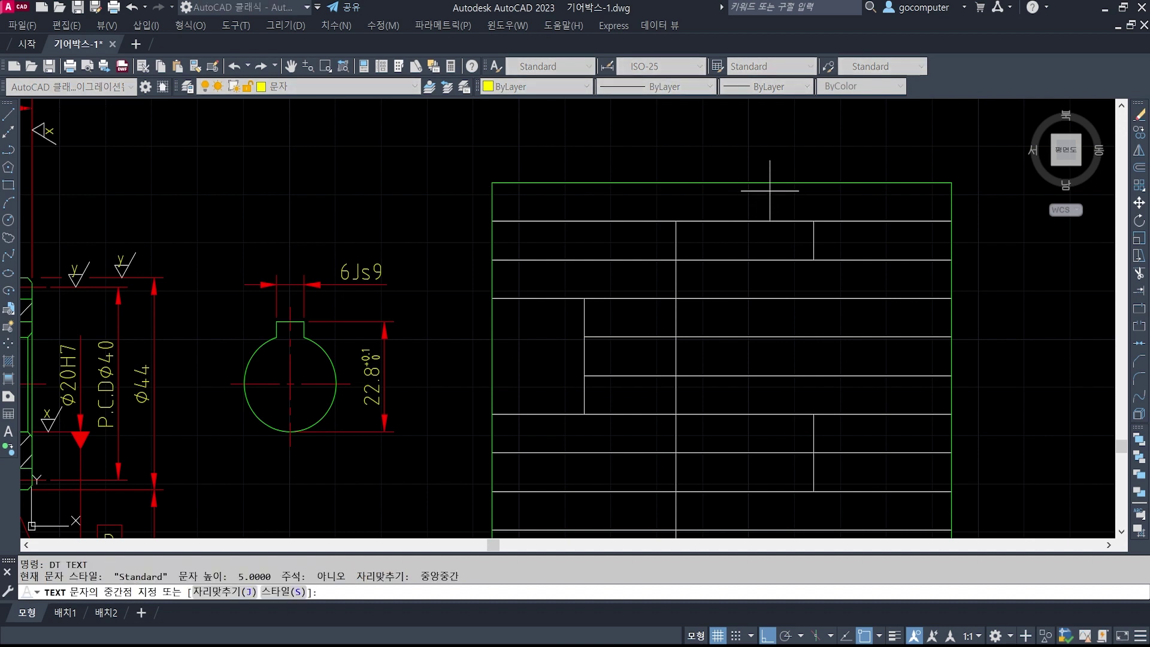
pyautogui.press('Return')
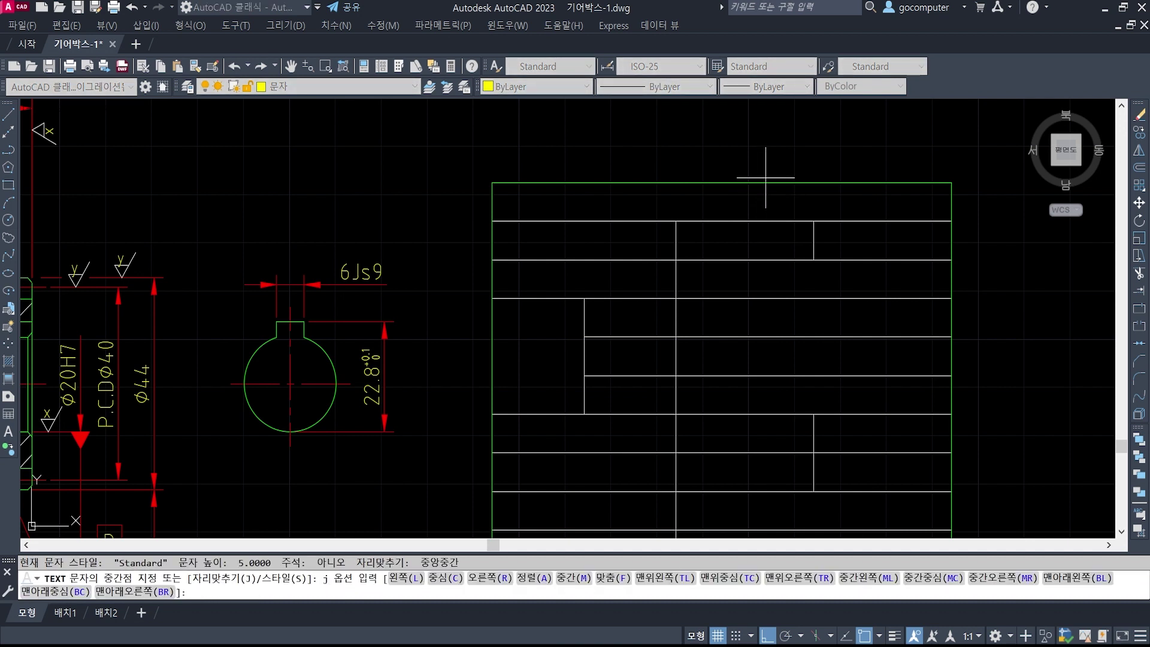
pyautogui.press('Return')
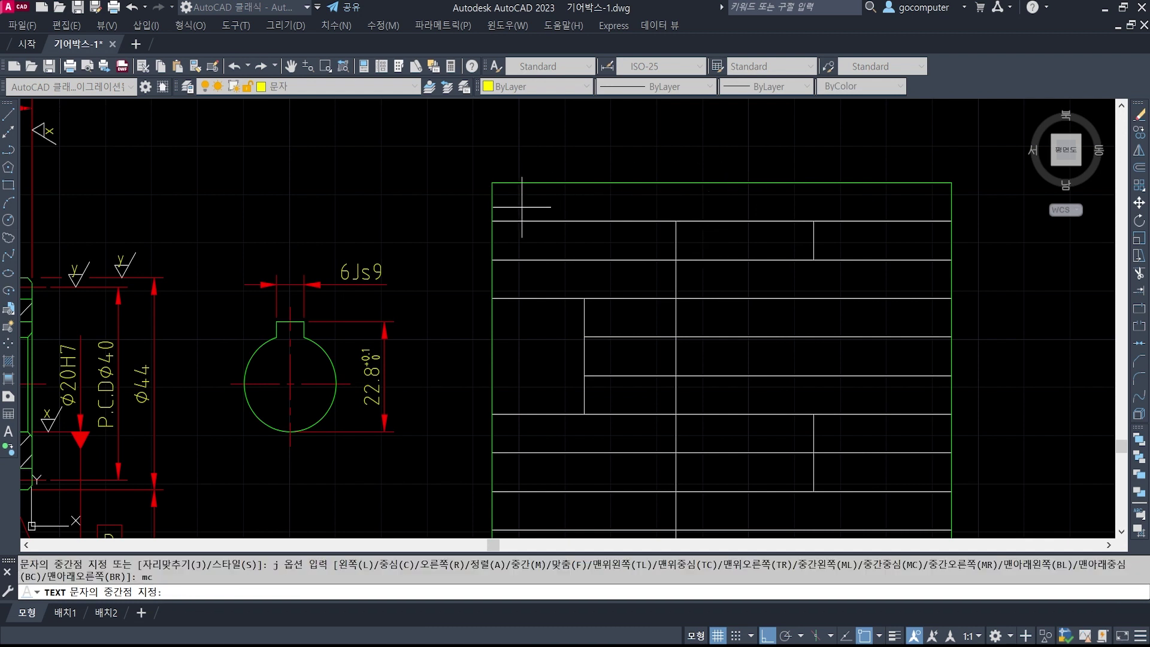
pyautogui.keyDown('shift'); pyautogui.rightClick(557, 205); pyautogui.keyUp('shift')
pyautogui.click(592, 243)
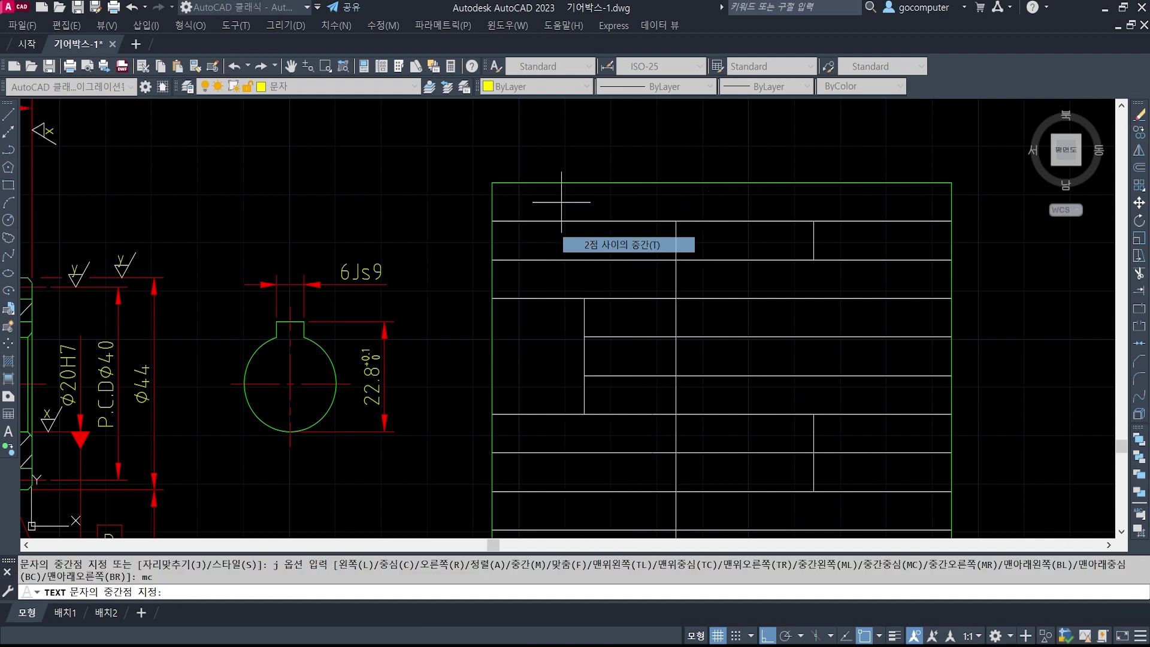
pyautogui.click(492, 221)
pyautogui.click(951, 182)
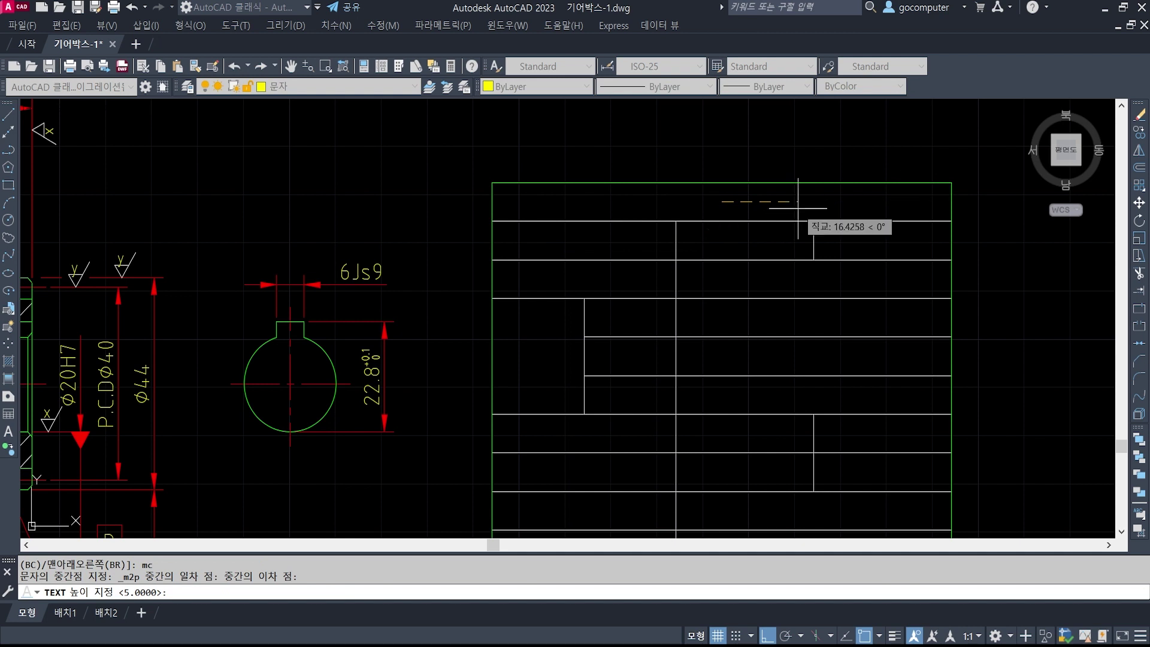
pyautogui.press('Return')
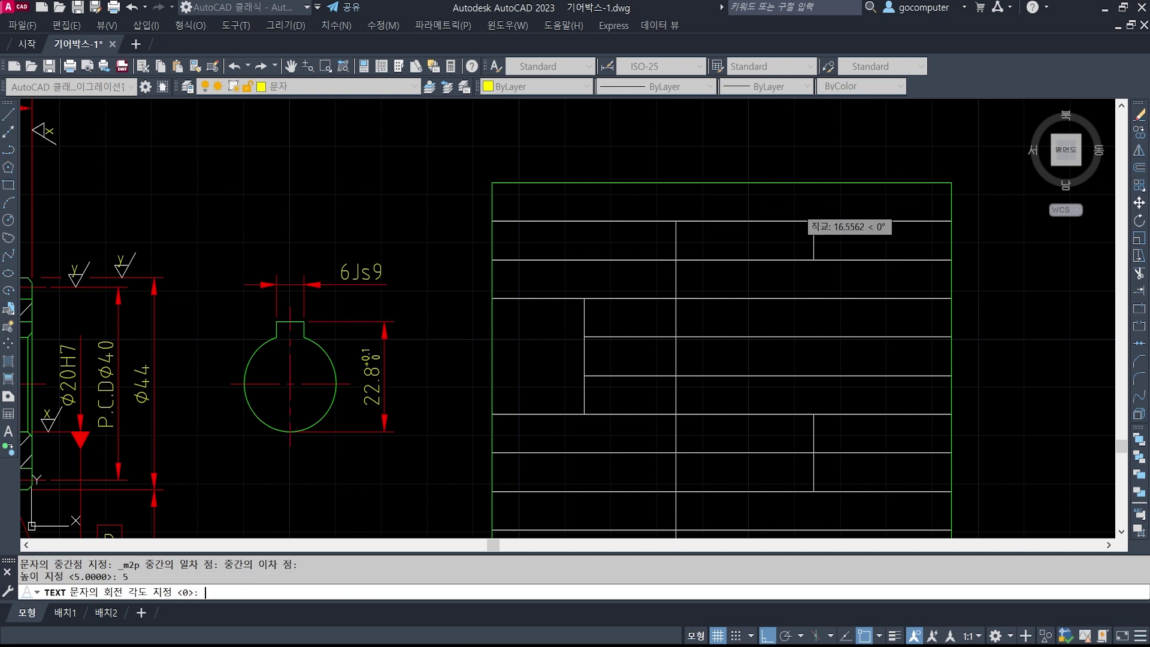
pyautogui.press('Return')
pyautogui.write('스퍼기')
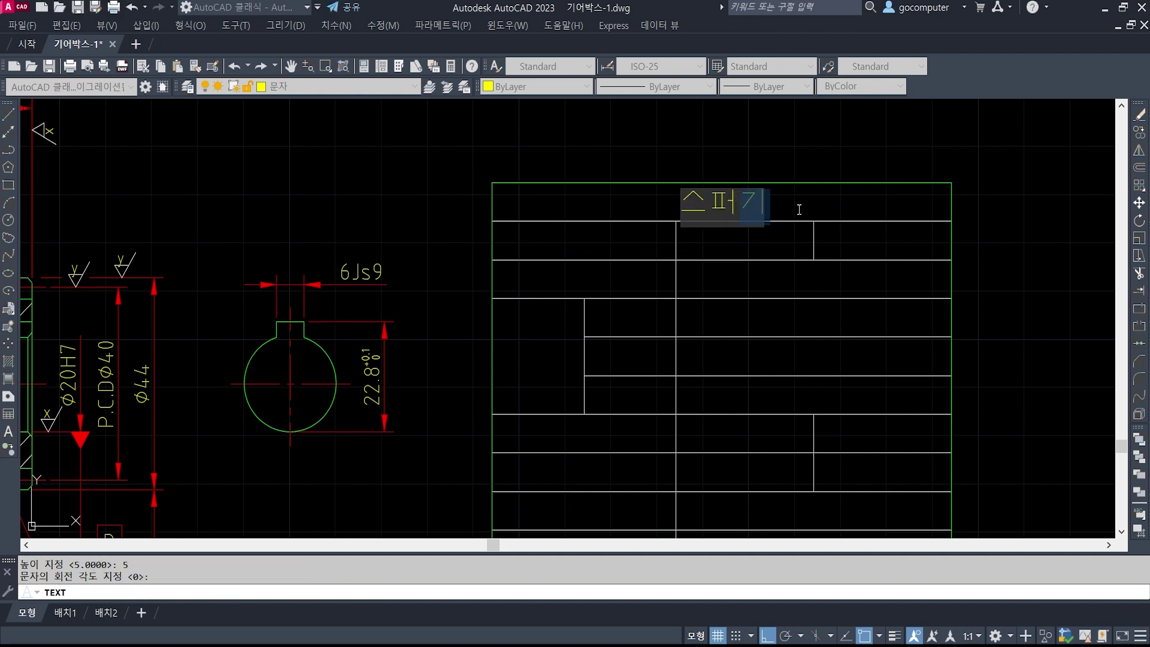
pyautogui.write('어 요목표')
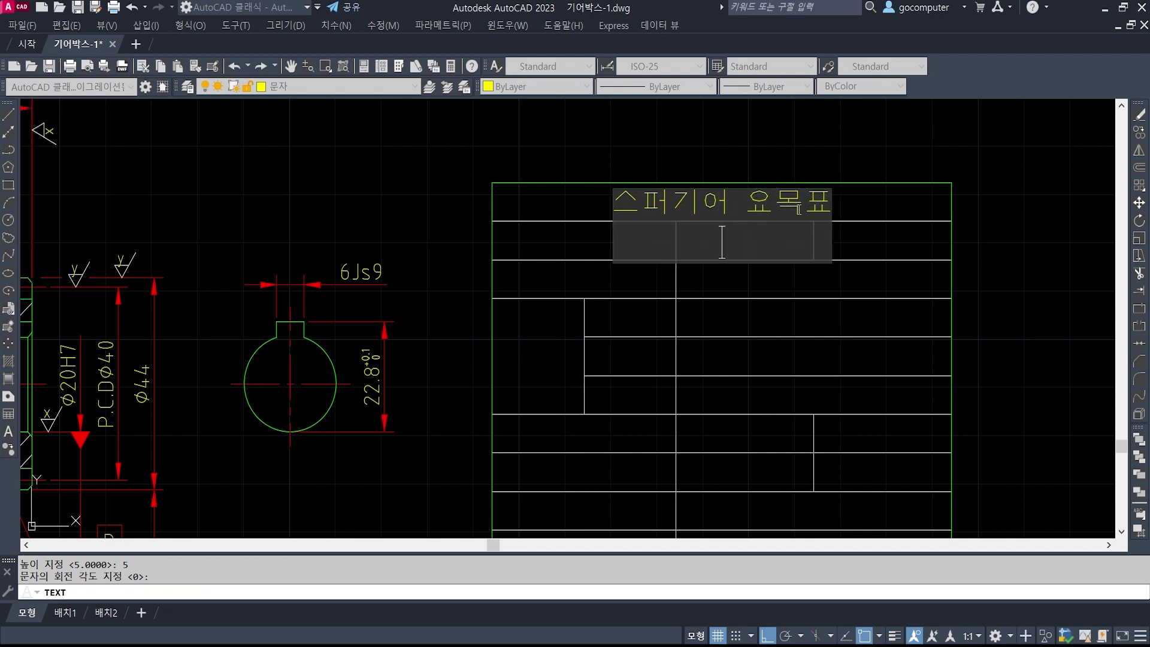
pyautogui.press('Return')
pyautogui.press('Return')
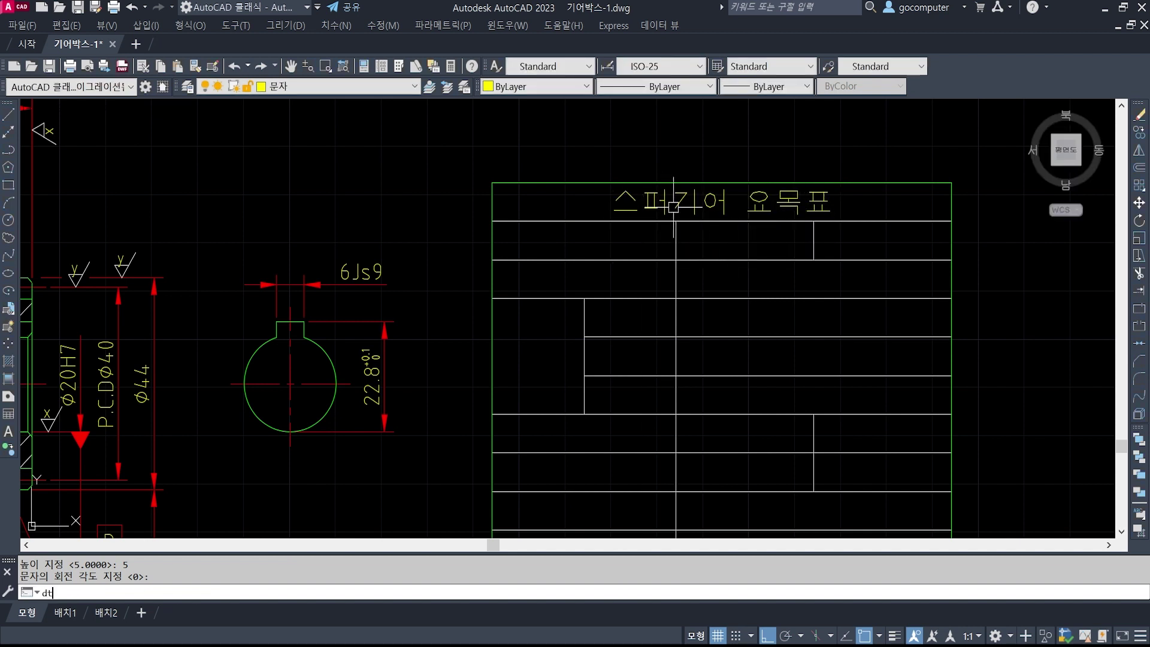
pyautogui.press('Return')
pyautogui.press('Escape')
pyautogui.press('Escape')
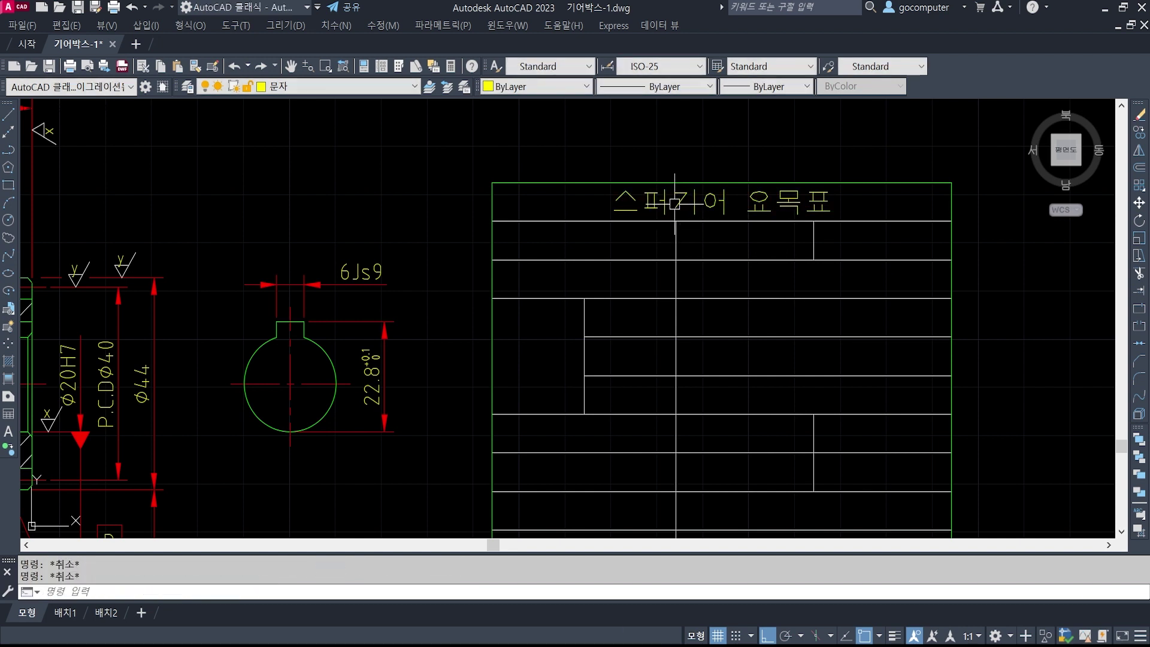
# - Draw a diagonal line across the first cell below the title, from its upper-left to its lower-right corner
pyautogui.write('l')
pyautogui.press('Return')
pyautogui.click(493, 220)
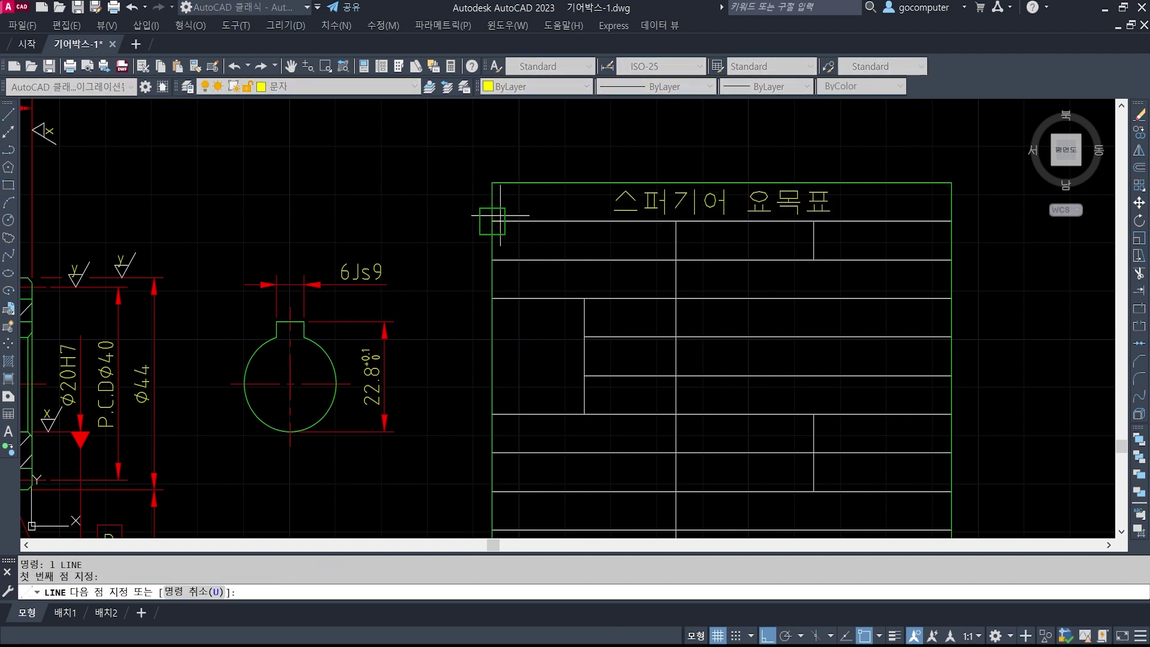
pyautogui.keyDown('shift'); pyautogui.rightClick(675, 257); pyautogui.keyUp('shift')
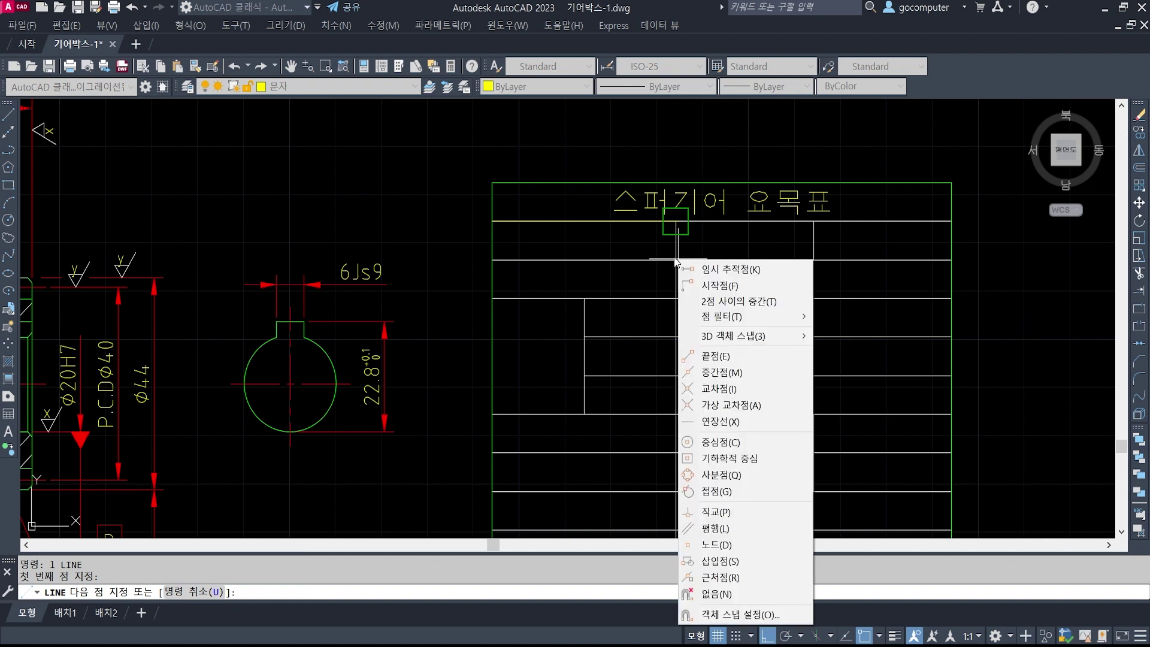
pyautogui.click(713, 382)
pyautogui.click(675, 259)
pyautogui.press('Return')
# - Move the diagonal line to the 가는실선 layer
pyautogui.click(572, 237)
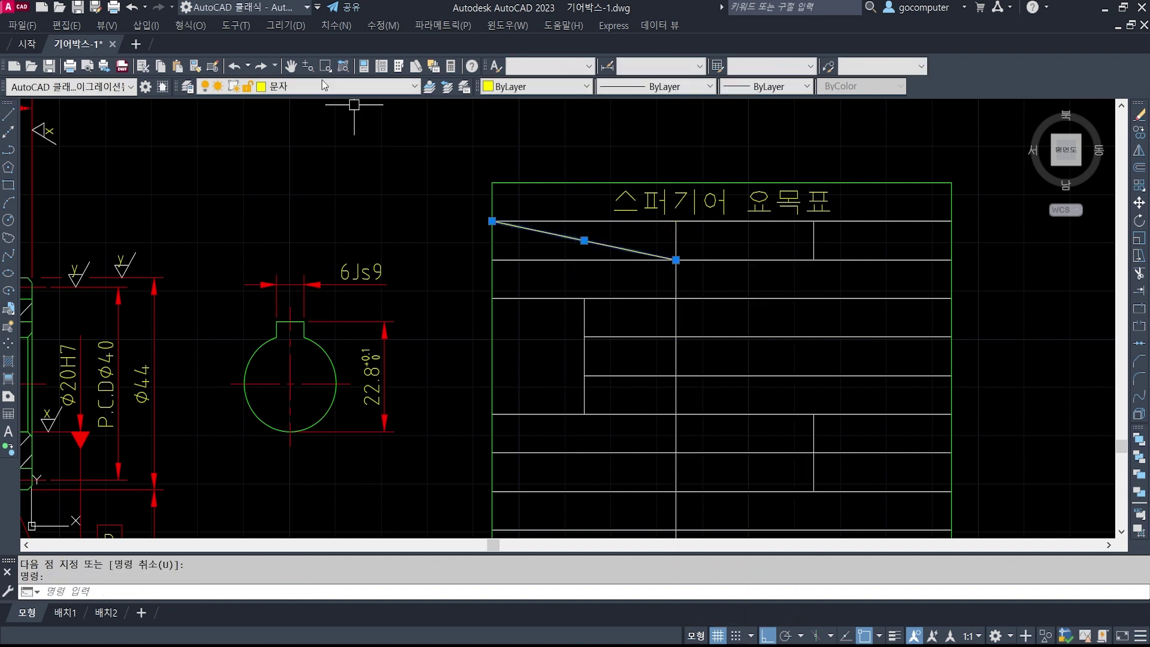
pyautogui.click(322, 87)
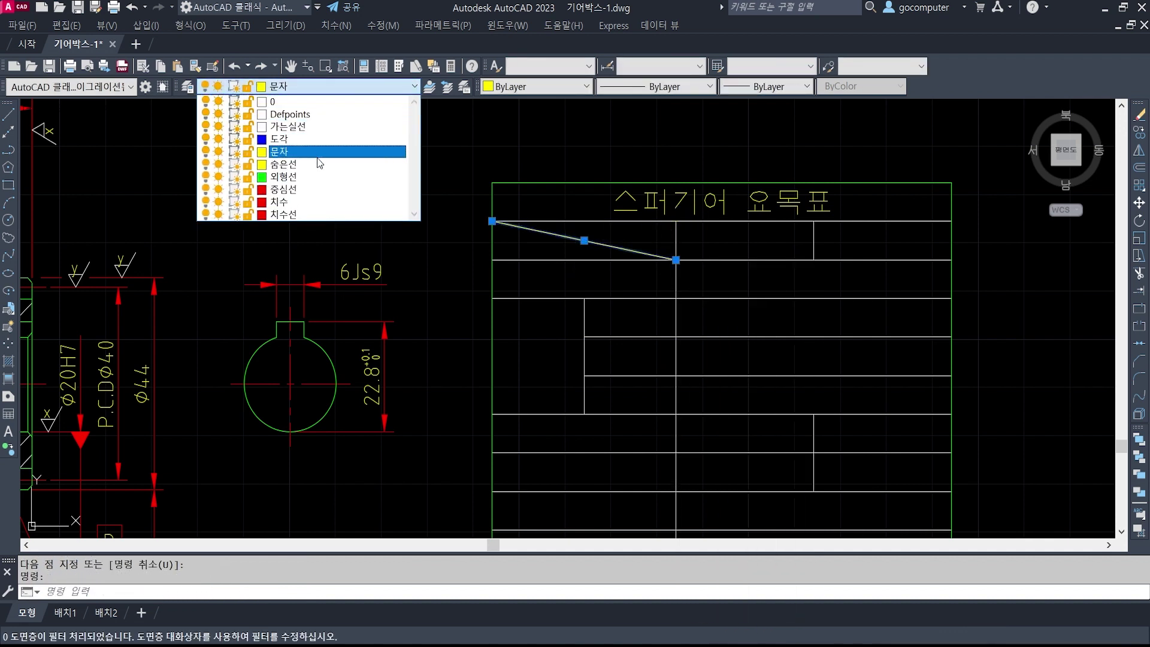
pyautogui.click(323, 127)
pyautogui.press('Escape')
pyautogui.press('Escape')
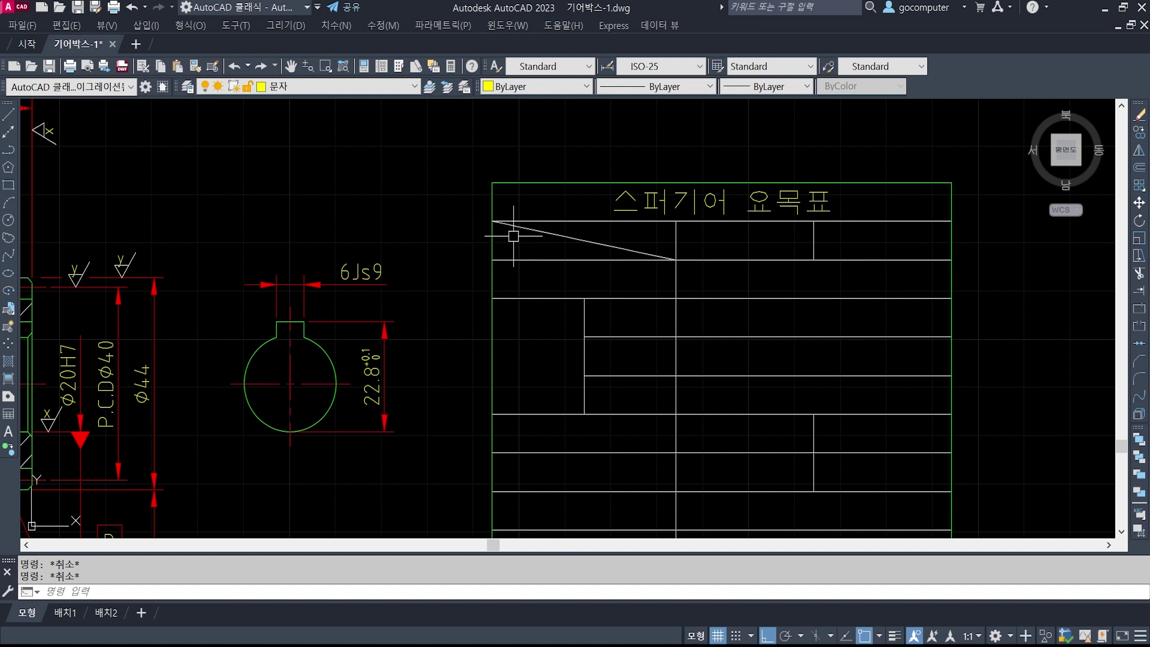
# - Add the single-line text "구분" with height 3.5 and rotation 0 below the diagonal in the first cell under the title
pyautogui.write('dt')
pyautogui.press('Return')
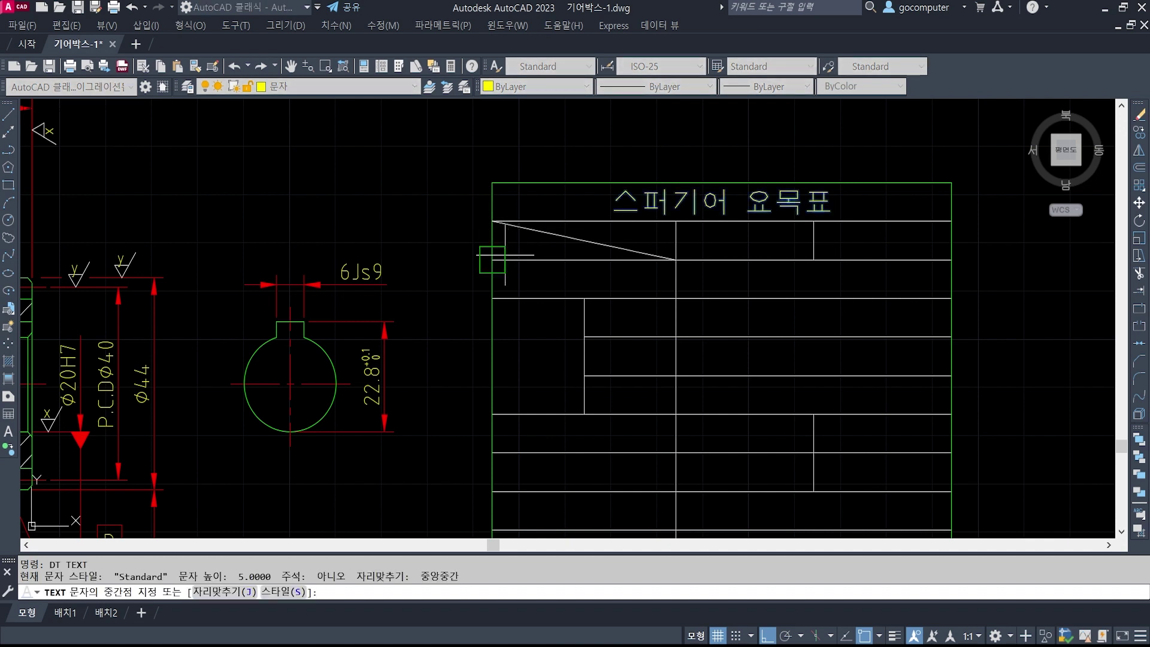
pyautogui.click(510, 248)
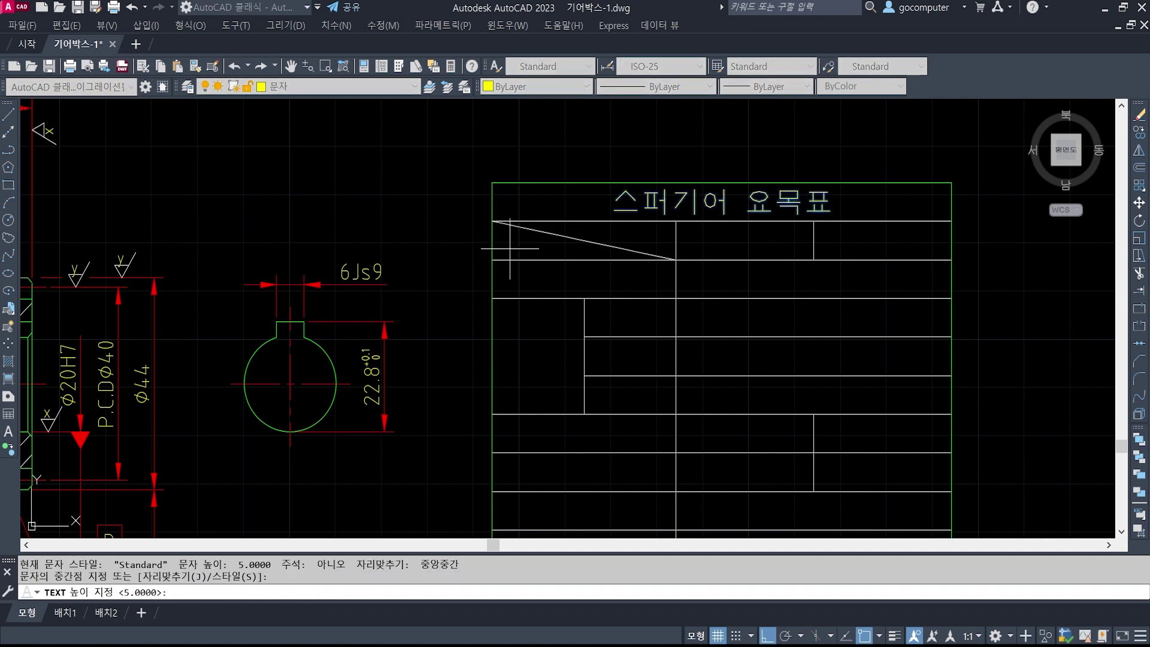
pyautogui.write('3.5')
pyautogui.press('Return')
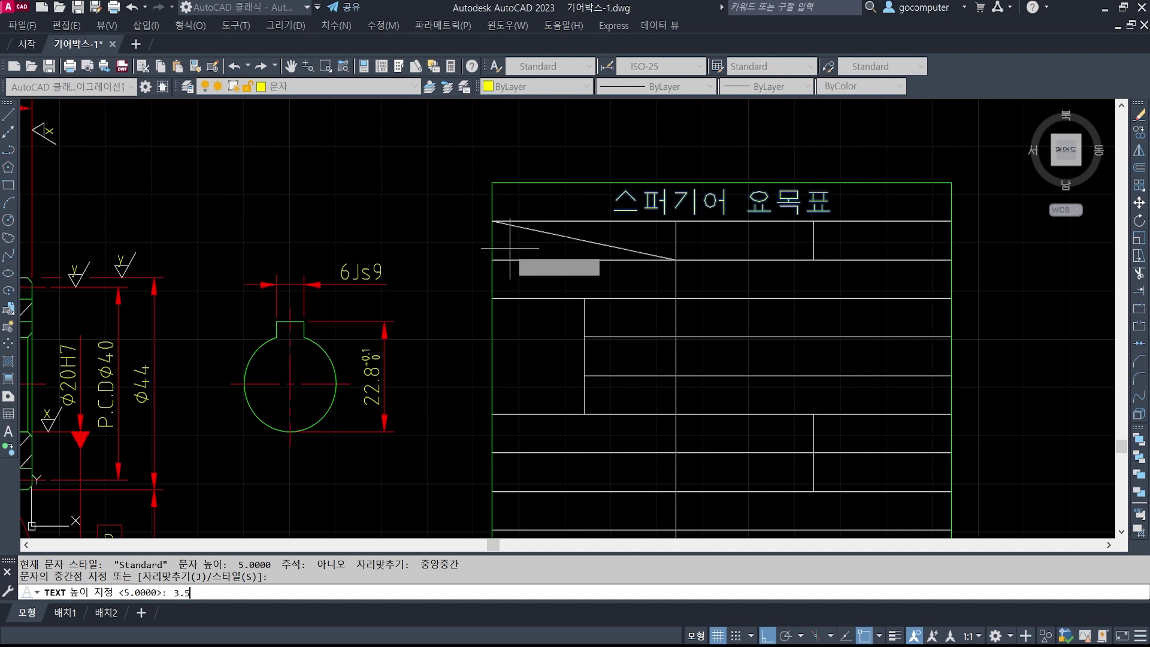
pyautogui.press('Return')
pyautogui.write('구부')
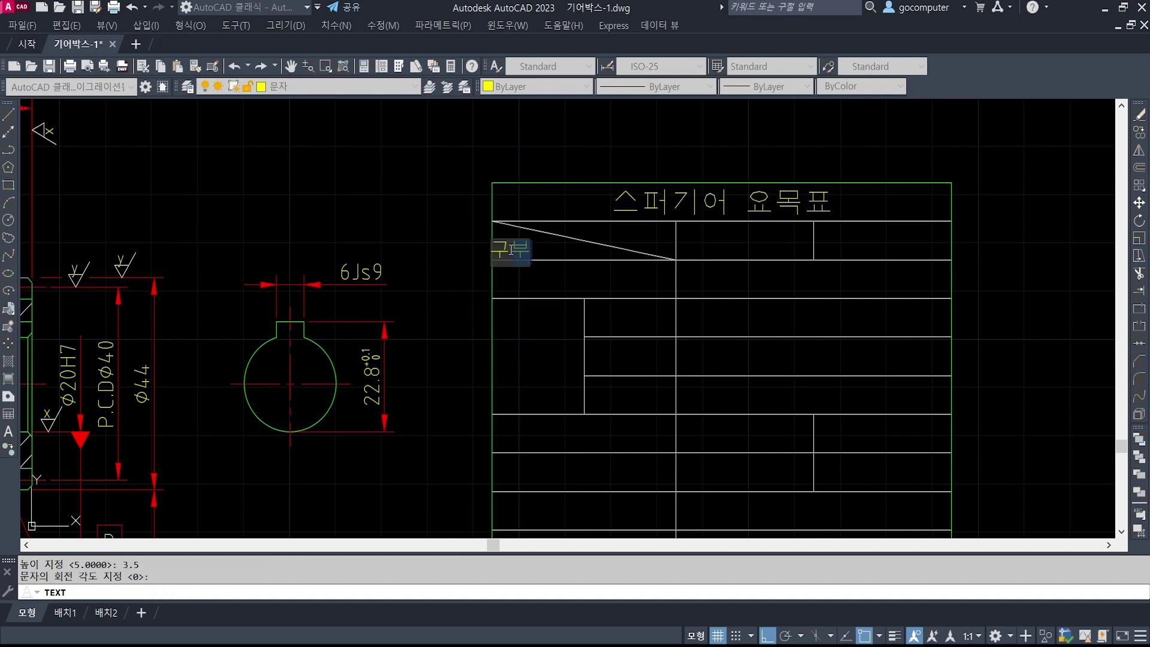
pyautogui.press('Return')
pyautogui.press('Return')
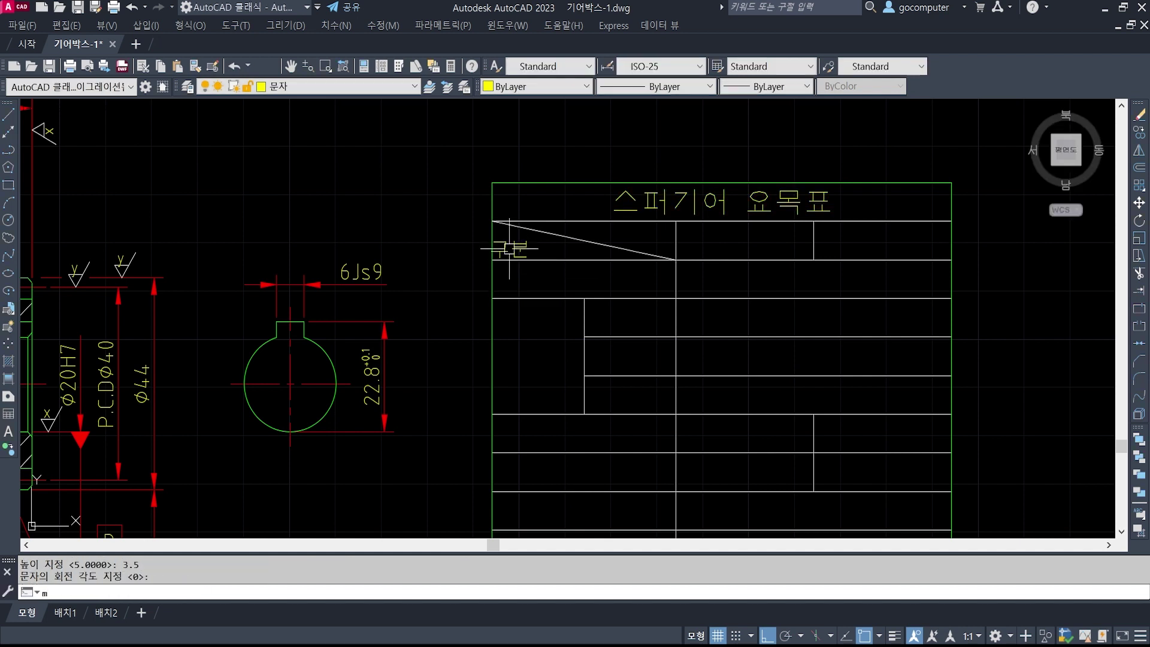
# - Move the "구분" text right and slightly up so it sits inside the lower part of the diagonal cell
pyautogui.write('m')
pyautogui.press('Return')
pyautogui.click(513, 250)
pyautogui.scroll(3, 521, 245)
pyautogui.press('Return')
pyautogui.click(531, 240)
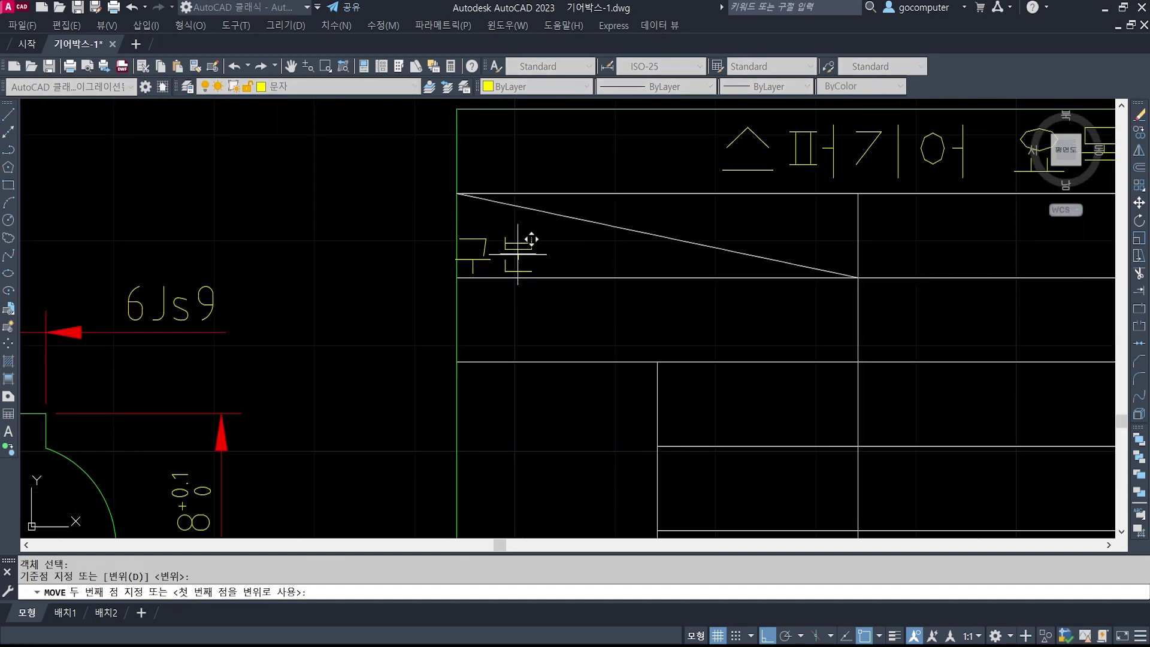
pyautogui.click(557, 252)
pyautogui.press('Return')
pyautogui.click(560, 254)
pyautogui.press('Return')
pyautogui.click(566, 255)
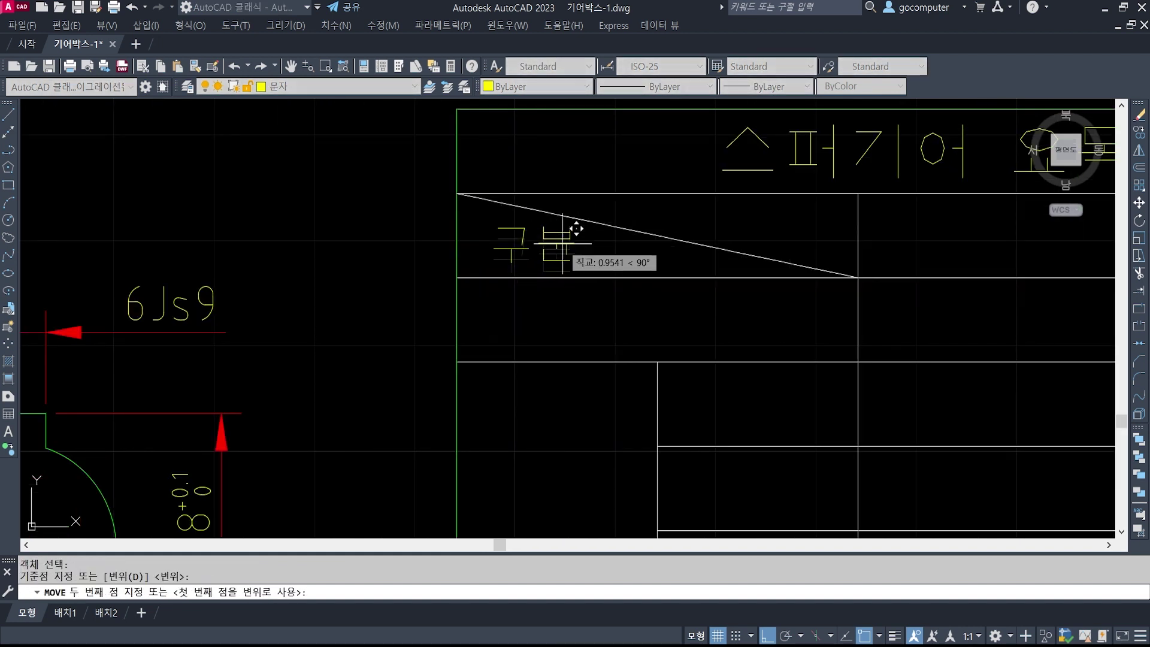
pyautogui.click(562, 244)
pyautogui.press('Return')
pyautogui.click(563, 243)
pyautogui.press('Return')
pyautogui.click(564, 242)
pyautogui.click(552, 242)
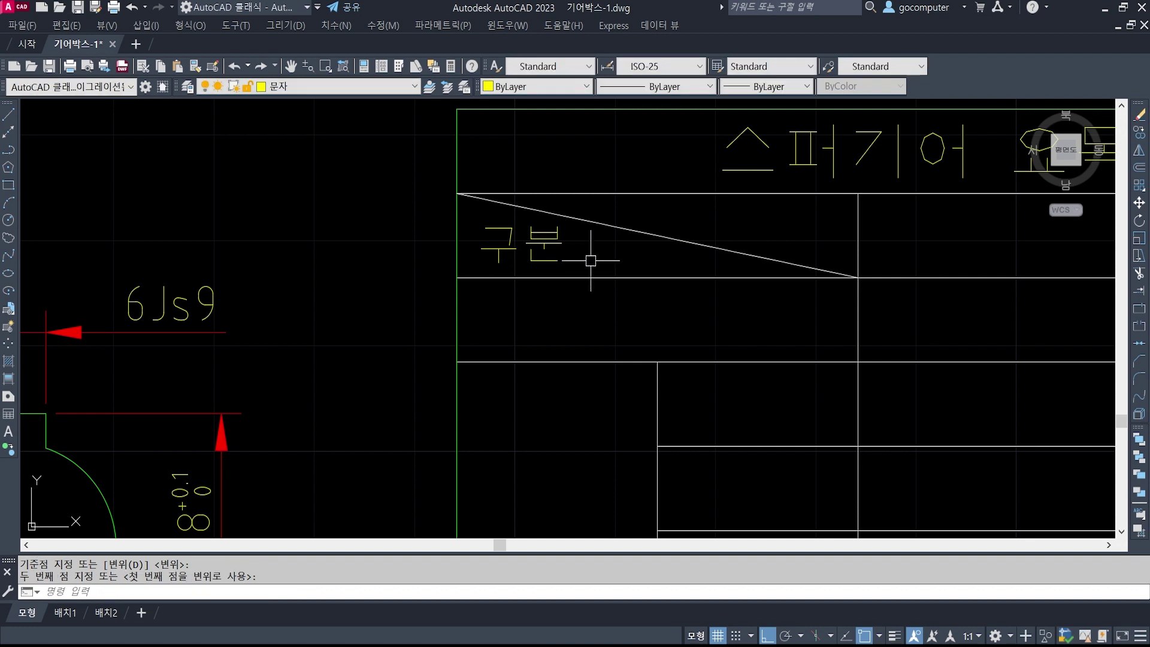
# - Copy the "구분" text horizontally to the right end of the diagonal cell
pyautogui.scroll(-4, 591, 261)
pyautogui.write('co')
pyautogui.press('Return')
pyautogui.click(522, 277)
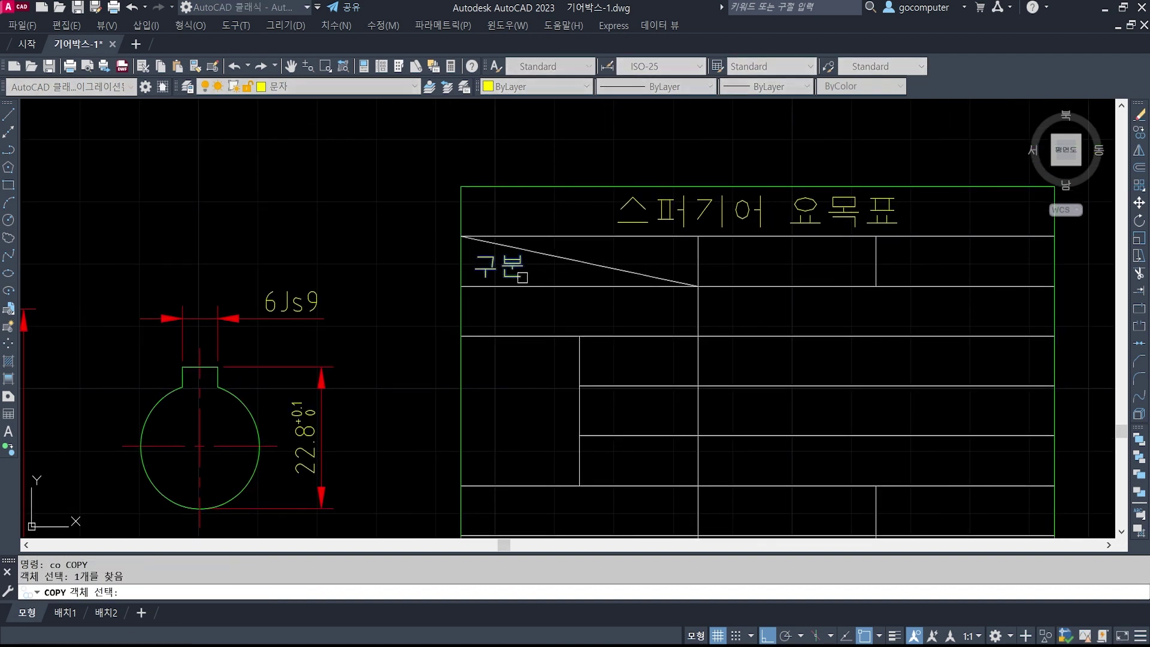
pyautogui.press('Return')
pyautogui.click(497, 263)
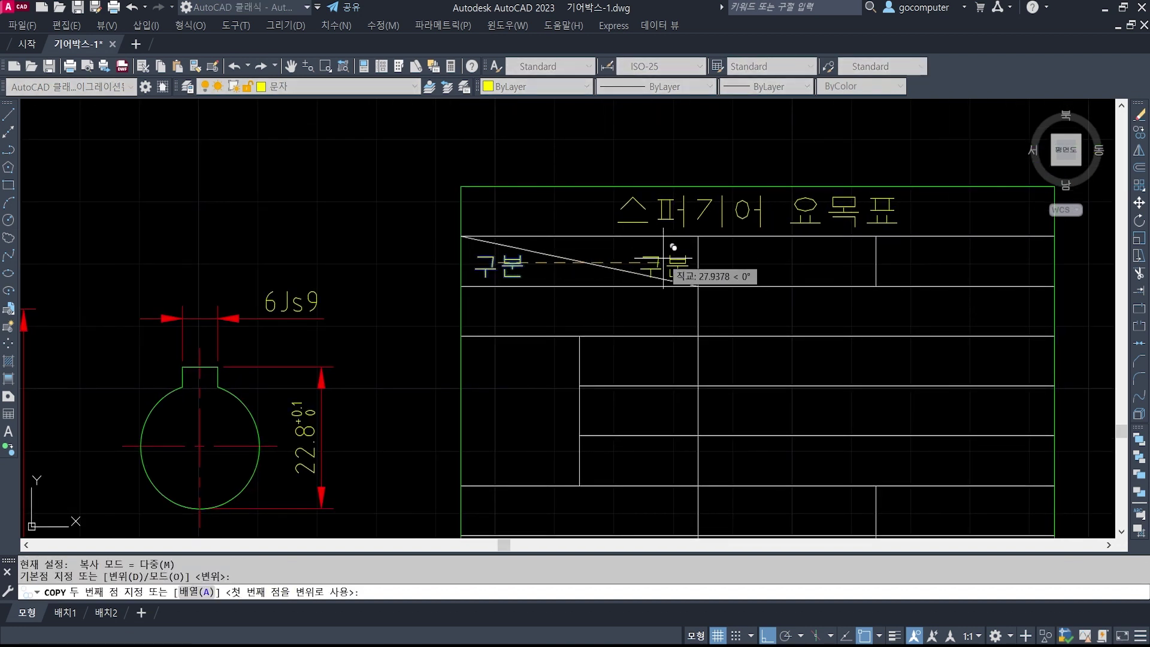
pyautogui.click(660, 258)
pyautogui.press('Return')
# - Move the copied "구분" text straight up so it sits above the diagonal
pyautogui.write('m')
pyautogui.press('Return')
pyautogui.click(669, 264)
pyautogui.press('Return')
pyautogui.click(746, 266)
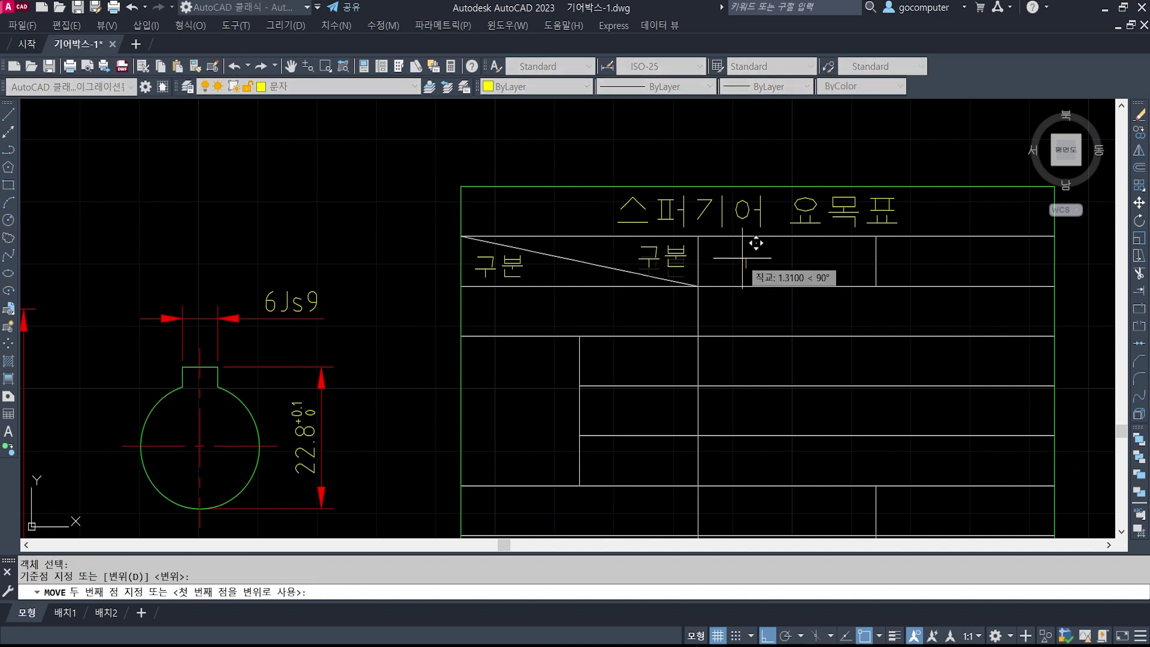
pyautogui.click(743, 260)
# - Change the copied text above the diagonal to "품번"
pyautogui.write('ed')
pyautogui.press('Return')
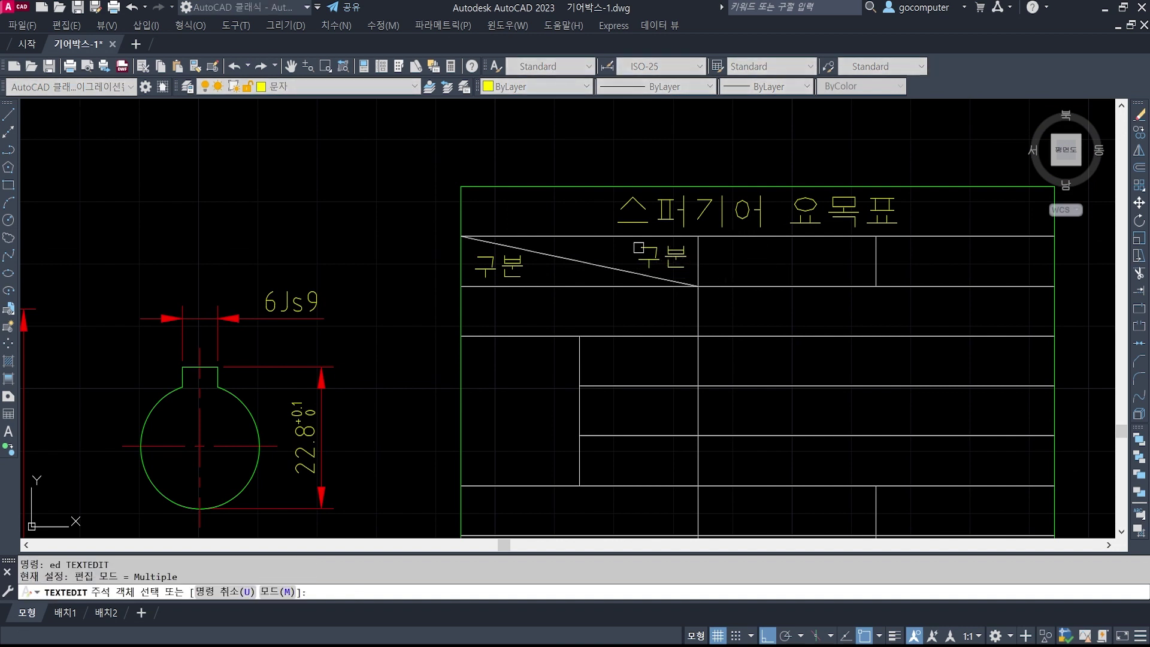
pyautogui.click(632, 245)
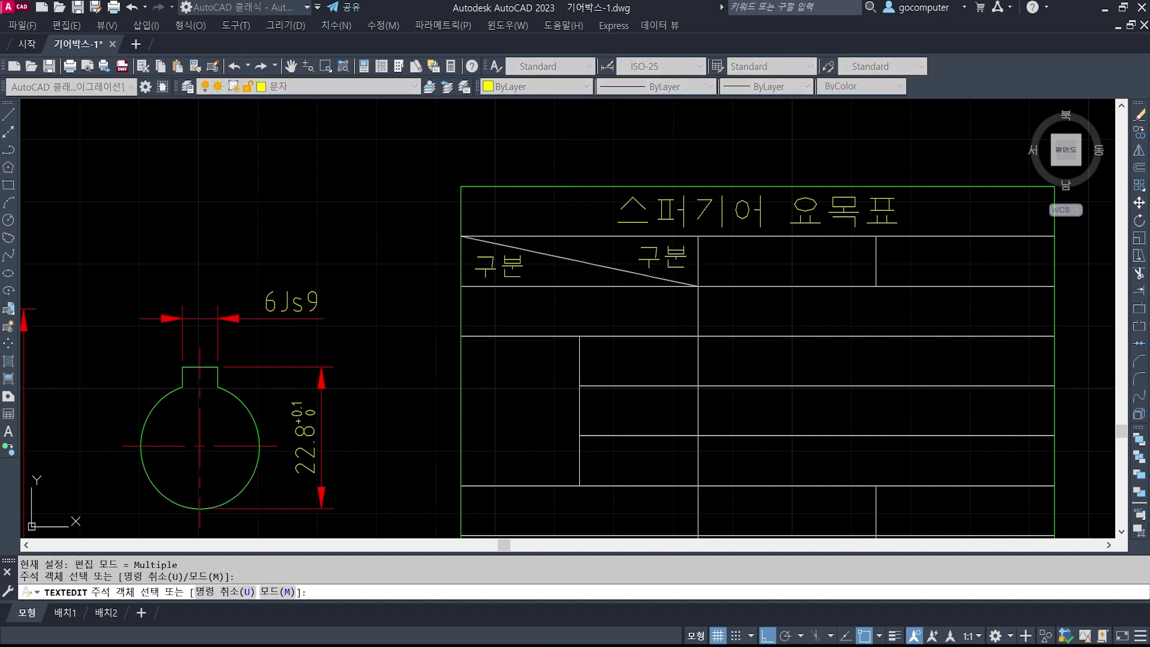
pyautogui.click(652, 254)
pyautogui.write('품번')
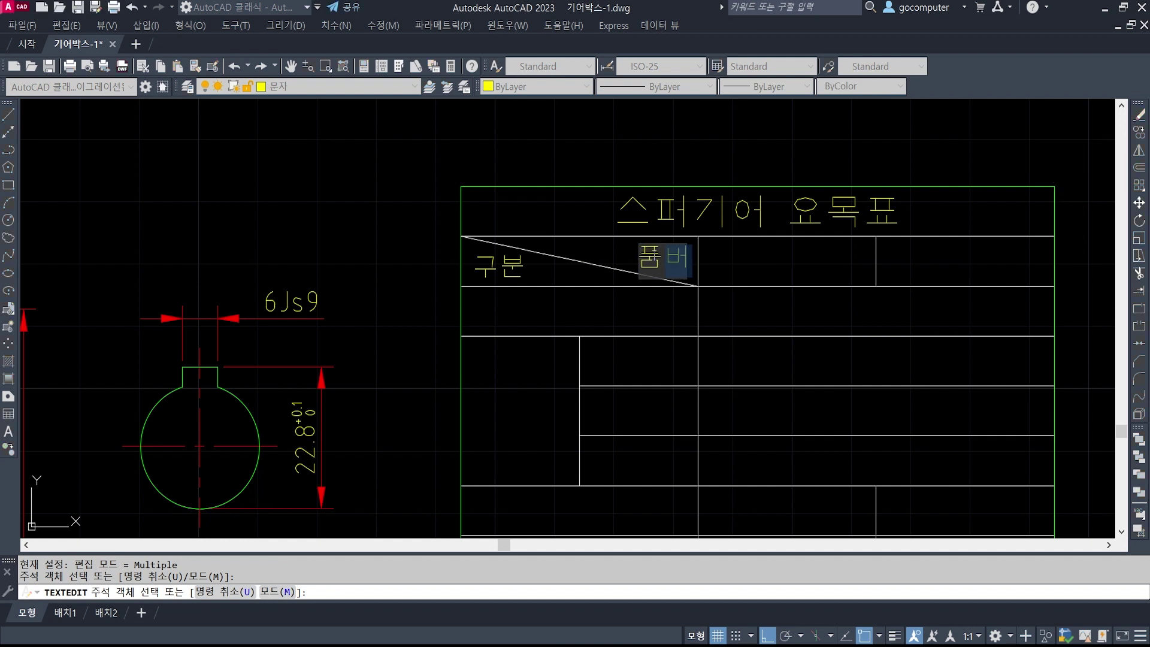
pyautogui.press('Return')
pyautogui.write('m')
pyautogui.press('Return')
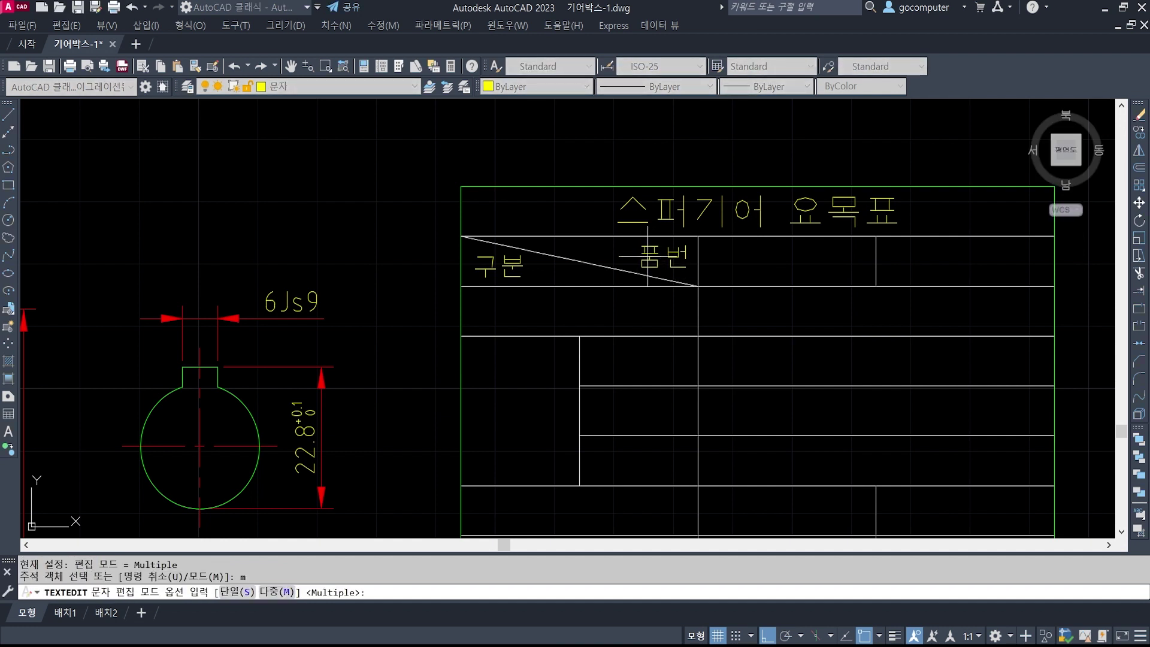
pyautogui.press('Escape')
pyautogui.press('Escape')
# - Nudge the "품번" text slightly left above the diagonal
pyautogui.write('m')
pyautogui.press('Return')
pyautogui.click(656, 253)
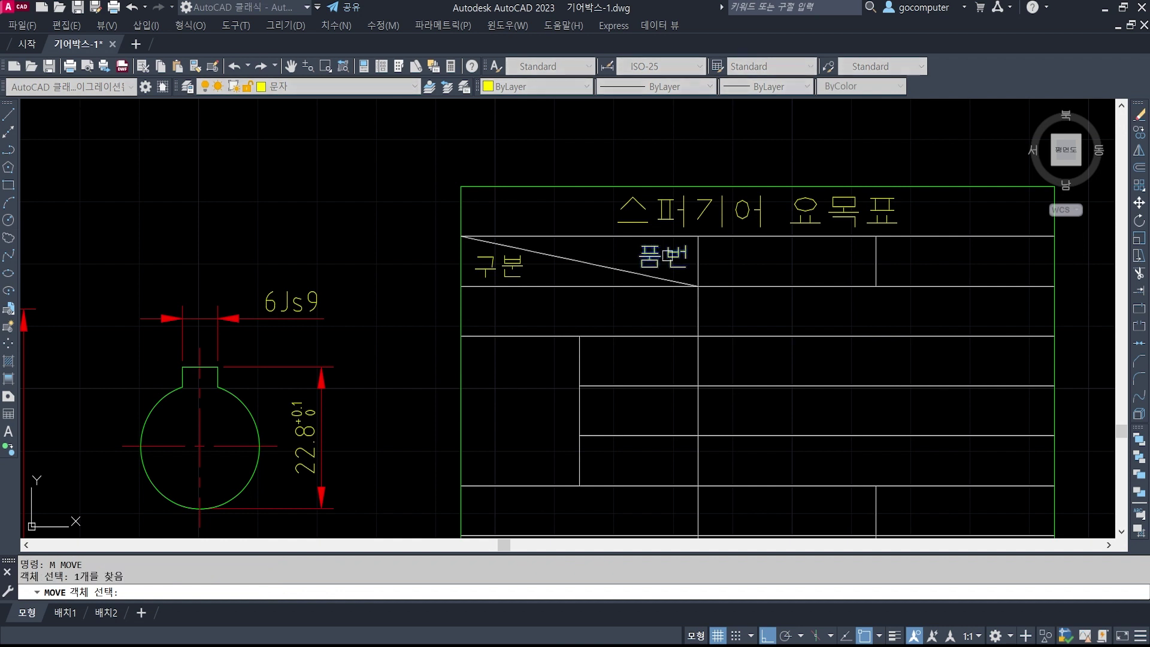
pyautogui.press('Return')
pyautogui.click(795, 260)
pyautogui.click(794, 260)
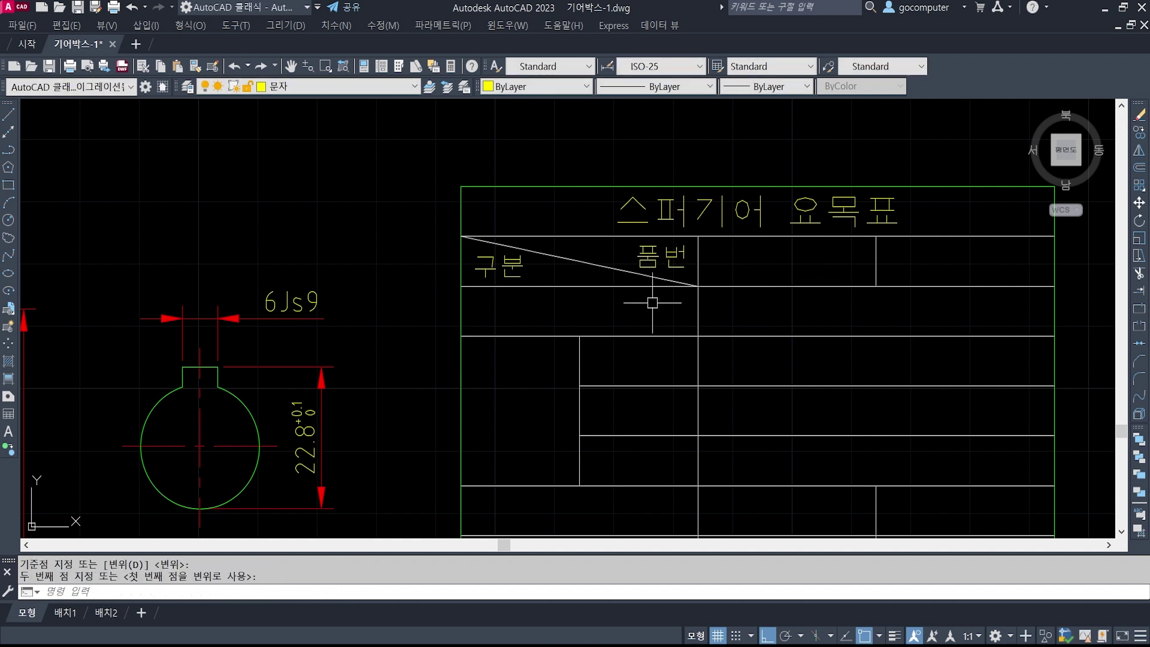
# - Add the middle-center text "기어 치형", height 3.5 and rotation 0, midway between opposite corners of the cell below the diagonal cell
pyautogui.scroll(-1, 650, 302)
pyautogui.scroll(1, 650, 302)
pyautogui.scroll(1, 636, 289)
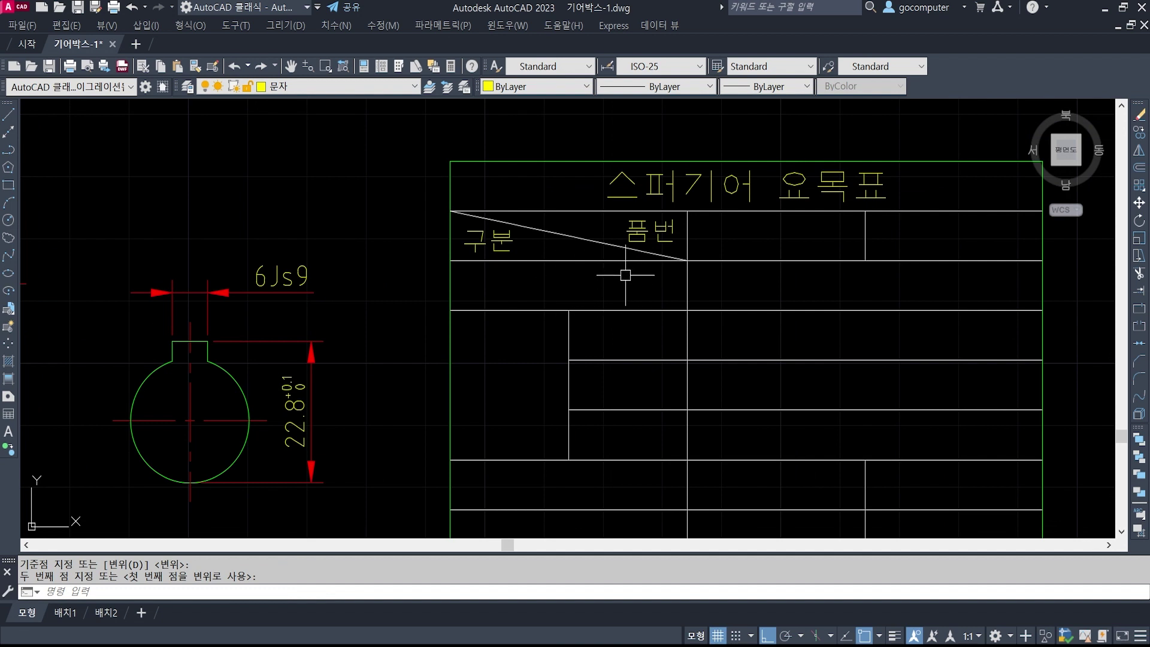
pyautogui.write('dt')
pyautogui.press('Return')
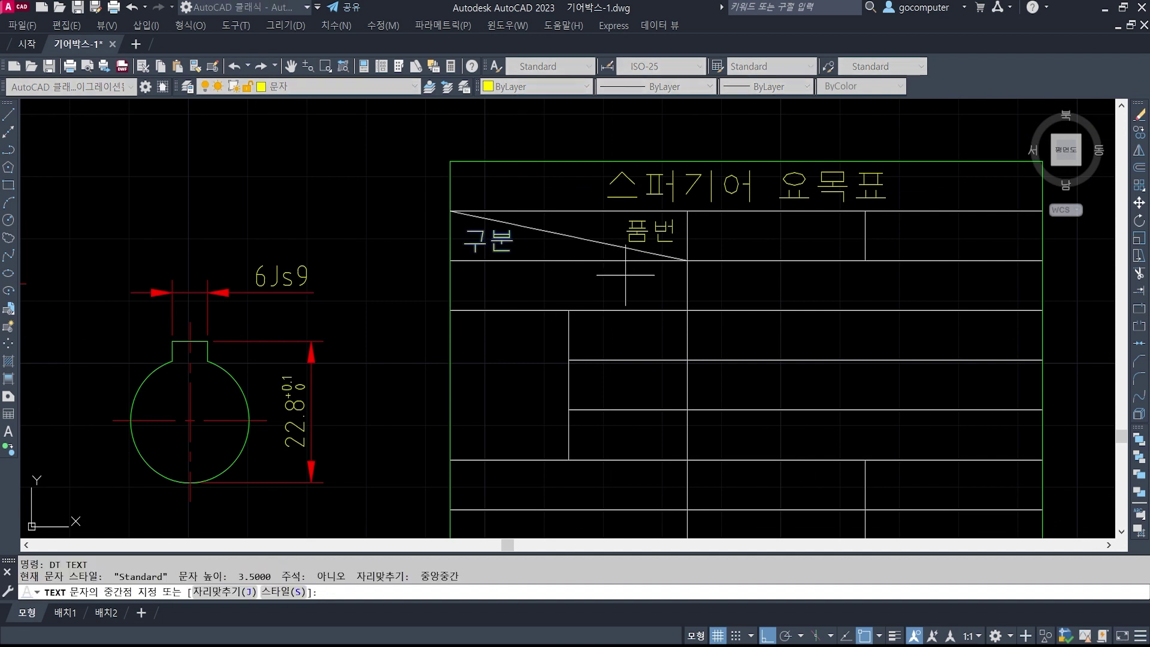
pyautogui.write('j')
pyautogui.press('Return')
pyautogui.write('mc')
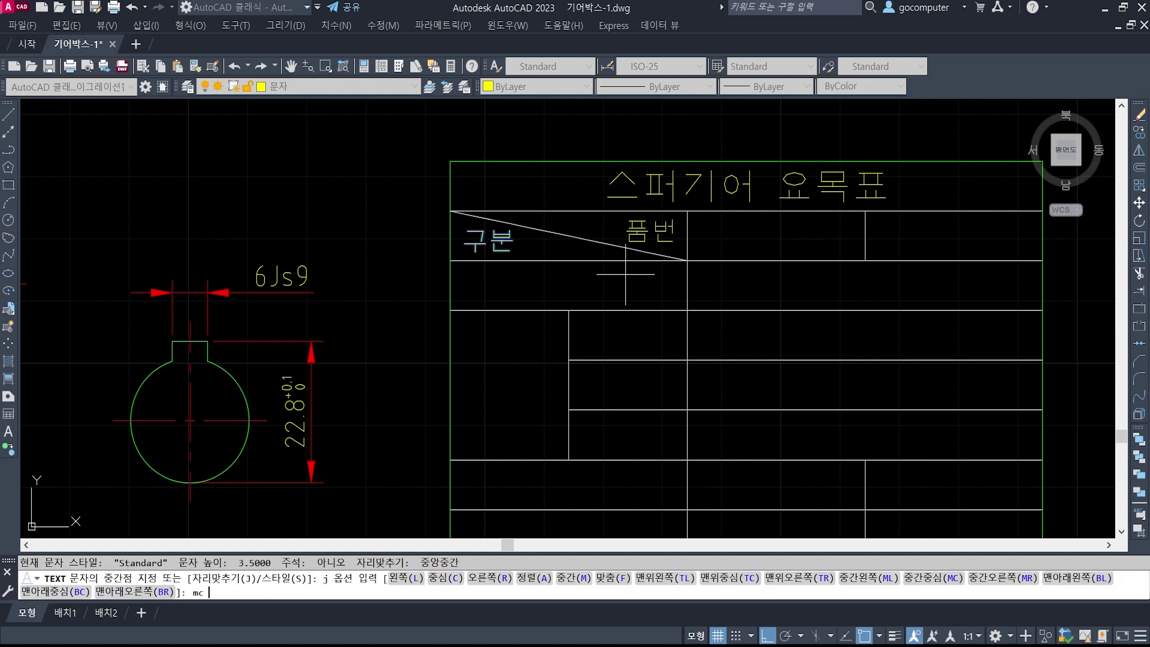
pyautogui.press('Return')
pyautogui.keyDown('shift'); pyautogui.rightClick(603, 302); pyautogui.keyUp('shift')
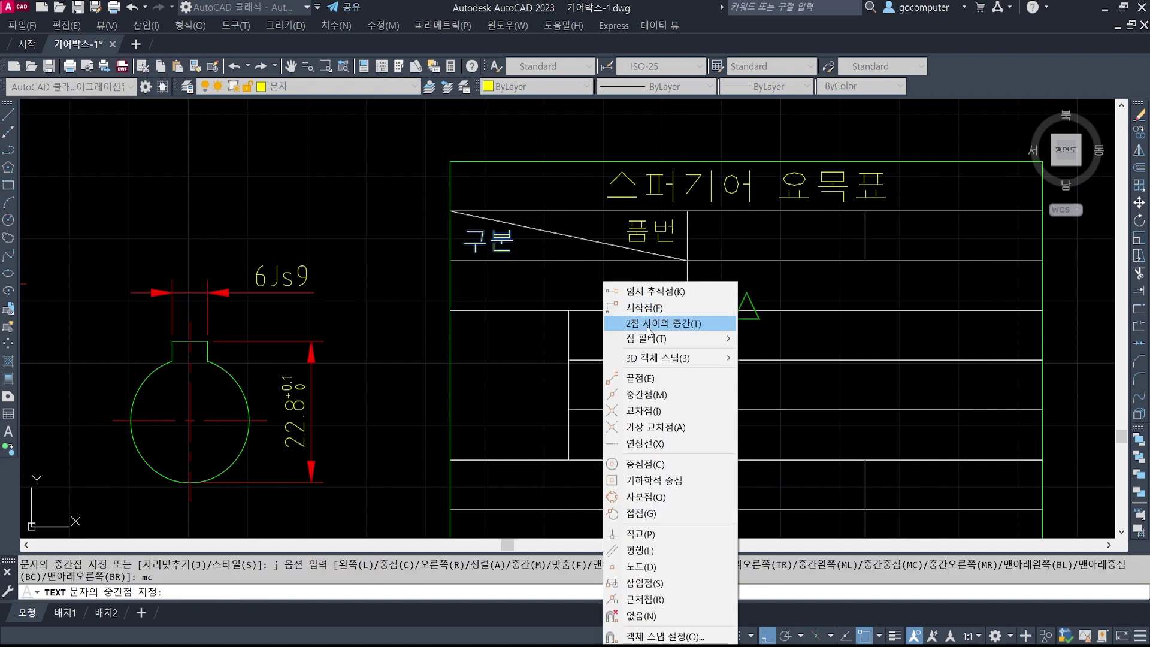
pyautogui.click(647, 324)
pyautogui.click(449, 310)
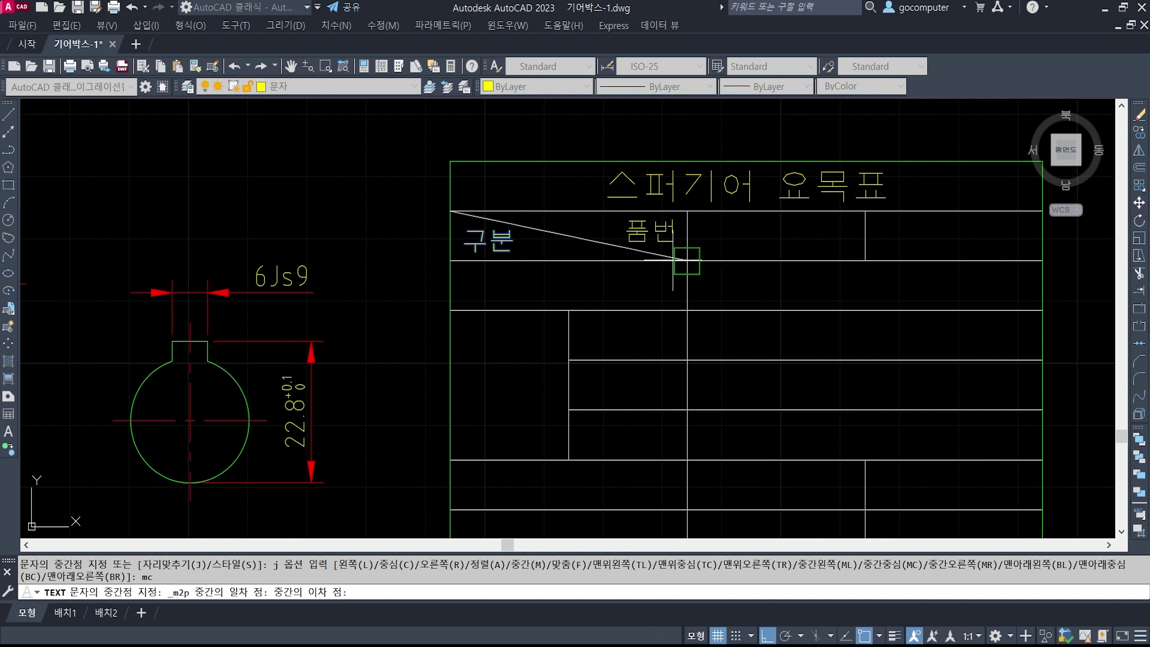
pyautogui.click(686, 260)
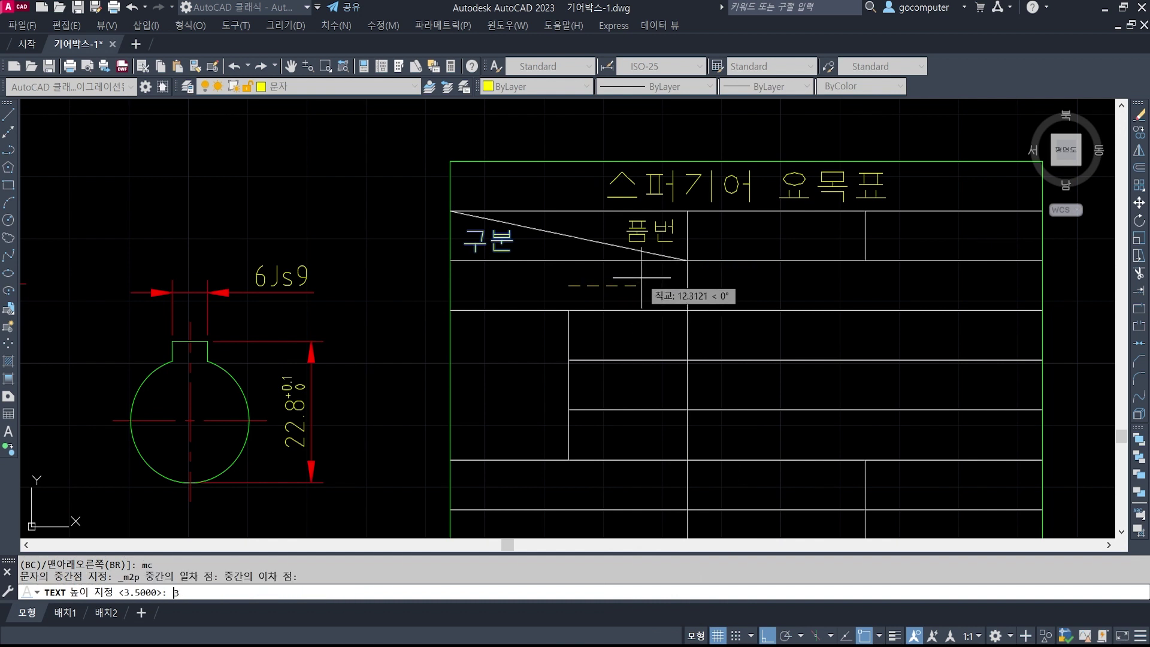
pyautogui.write('3.5')
pyautogui.press('Return')
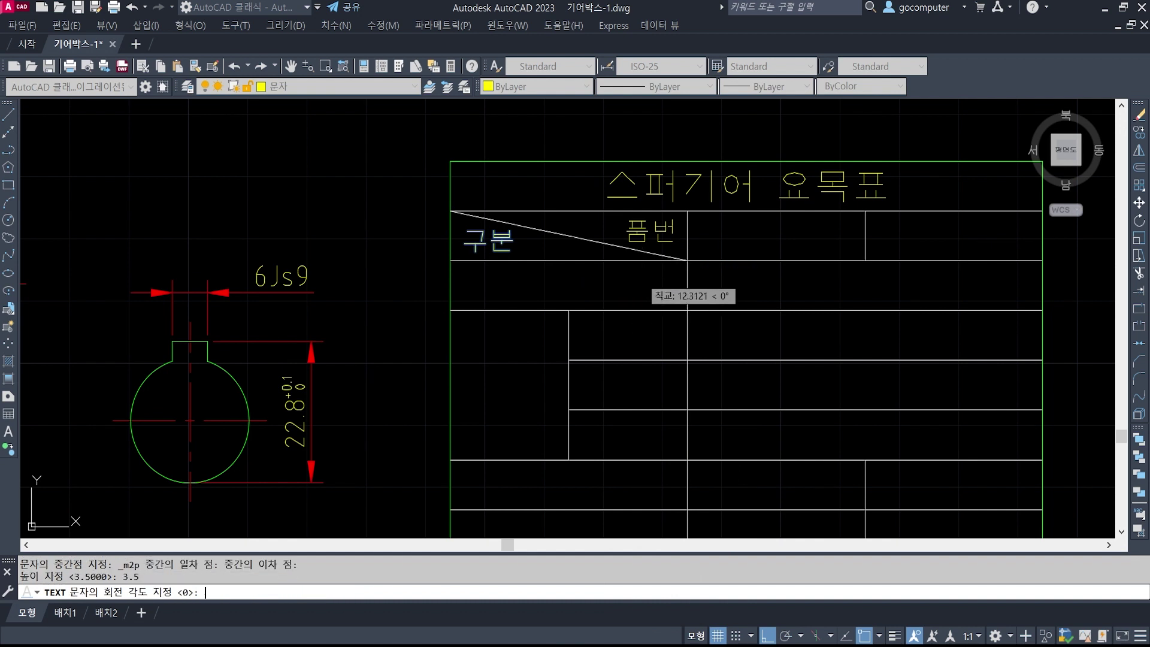
pyautogui.press('Return')
pyautogui.write('기어 치')
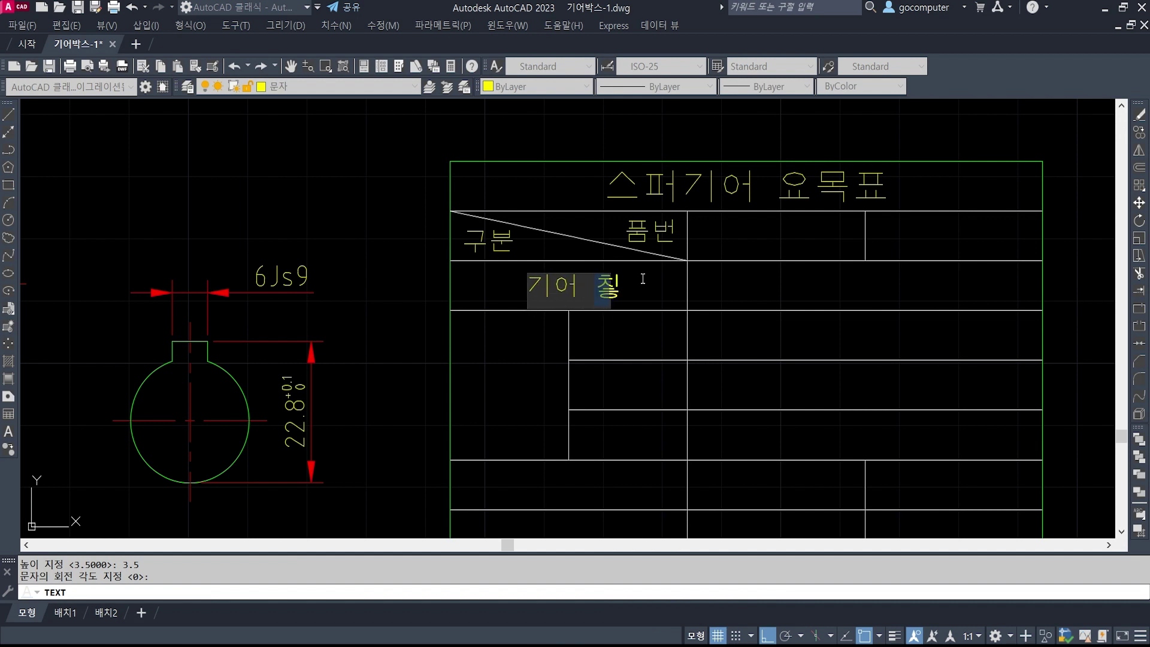
pyautogui.write('형')
pyautogui.press('Return')
pyautogui.press('Return')
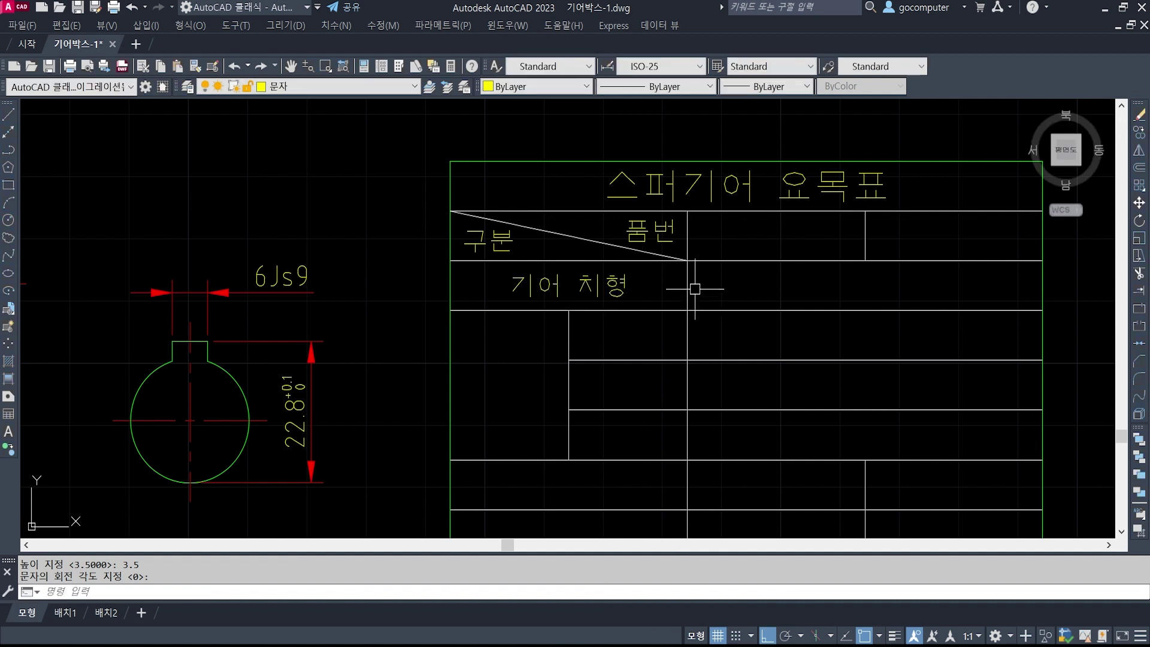
# - Add "공" and "구" as stacked middle-center lines, height 3.5 and rotation 0, midway between opposite corners of the tall cell below "기어 치형"
pyautogui.scroll(-1, 656, 279)
pyautogui.moveTo(676, 345); pyautogui.dragTo(670, 288, button='middle')
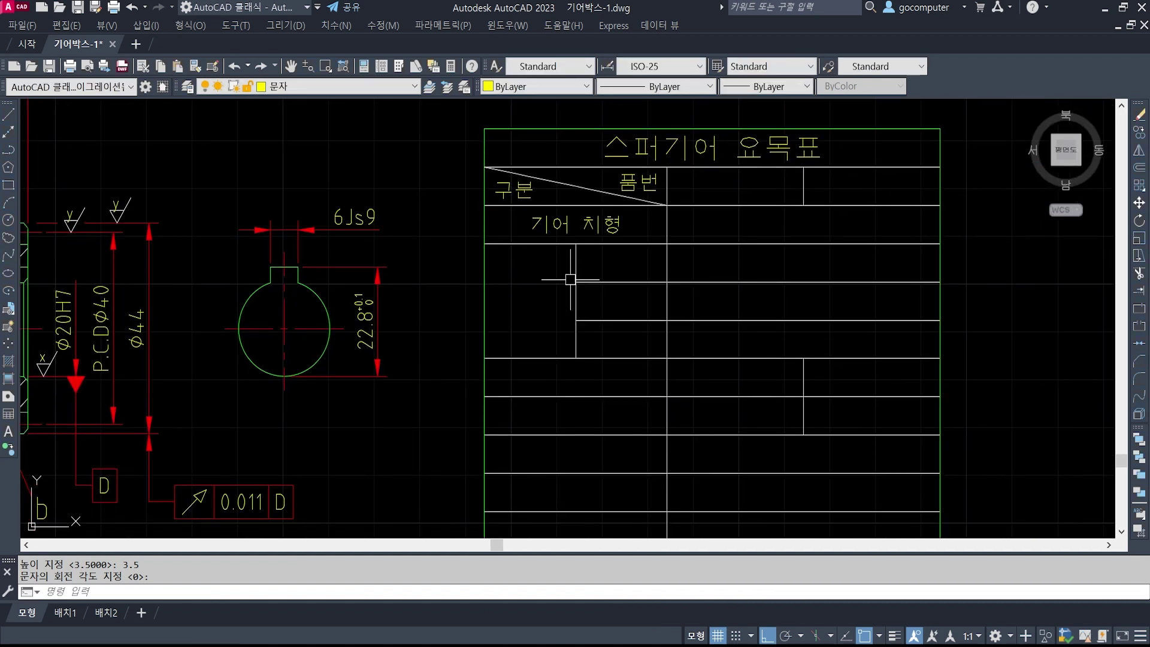
pyautogui.write('dt')
pyautogui.press('Return')
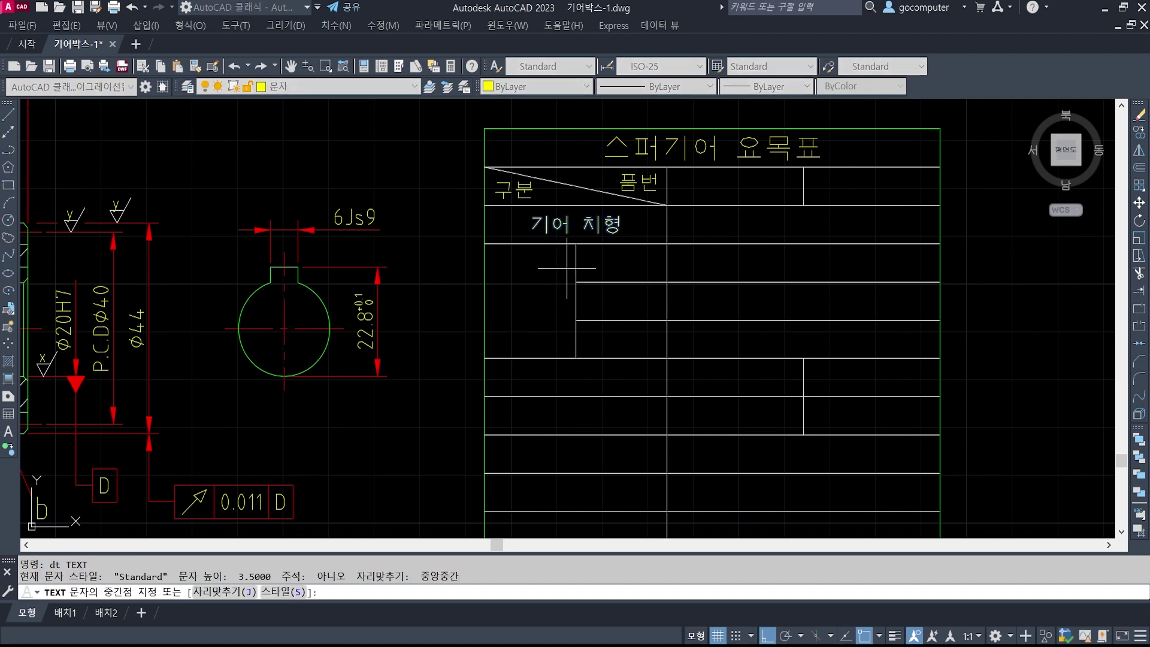
pyautogui.write('j')
pyautogui.press('Return')
pyautogui.write('mc')
pyautogui.press('Return')
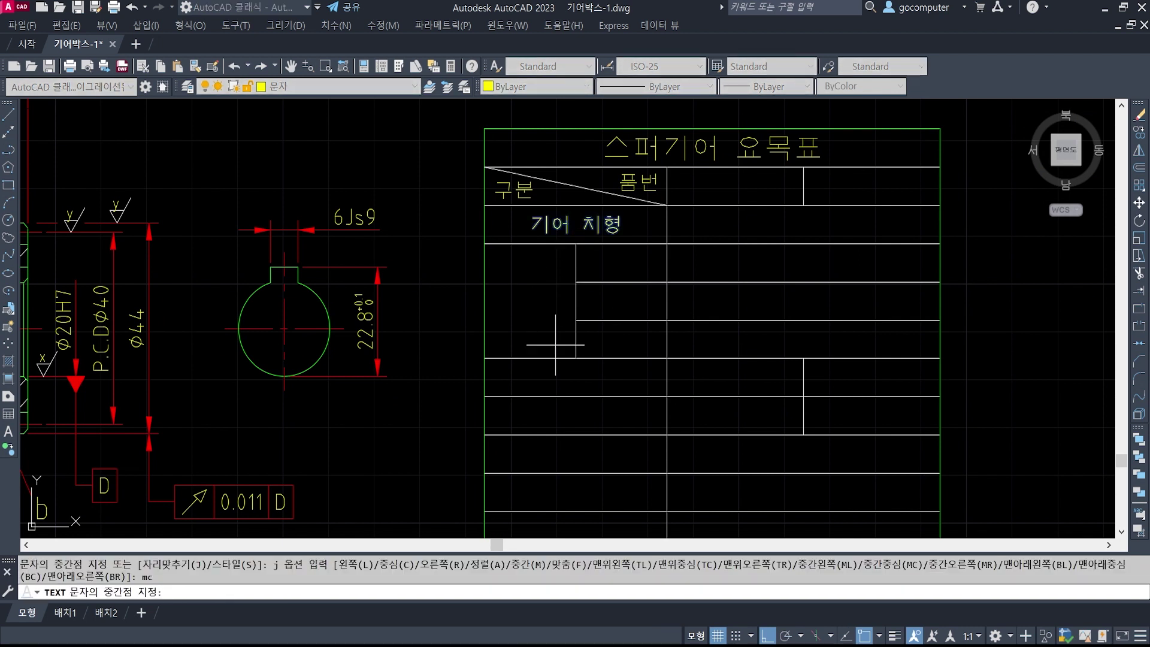
pyautogui.keyDown('shift'); pyautogui.rightClick(558, 281); pyautogui.keyUp('shift')
pyautogui.click(604, 324)
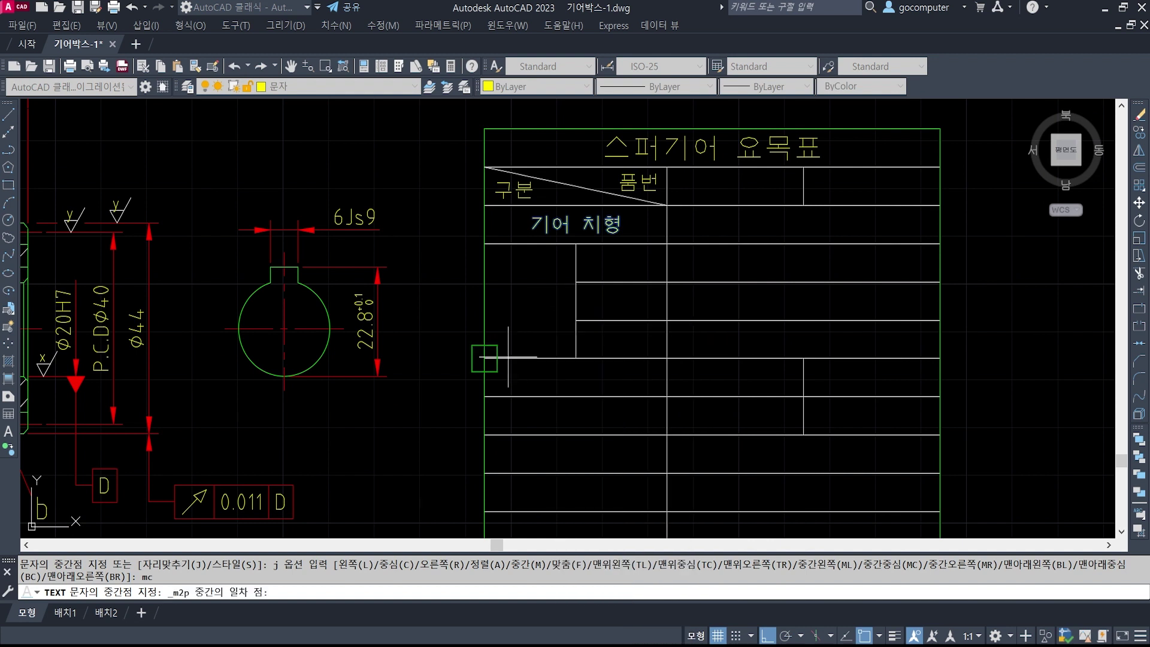
pyautogui.click(484, 357)
pyautogui.click(575, 245)
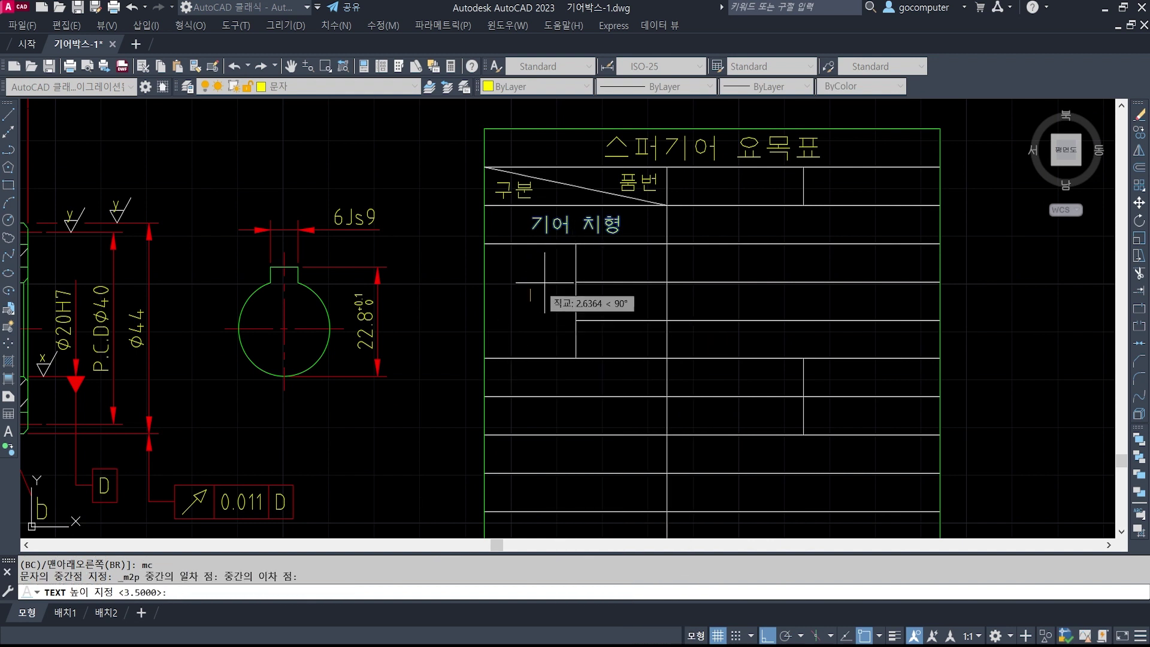
pyautogui.press('Return')
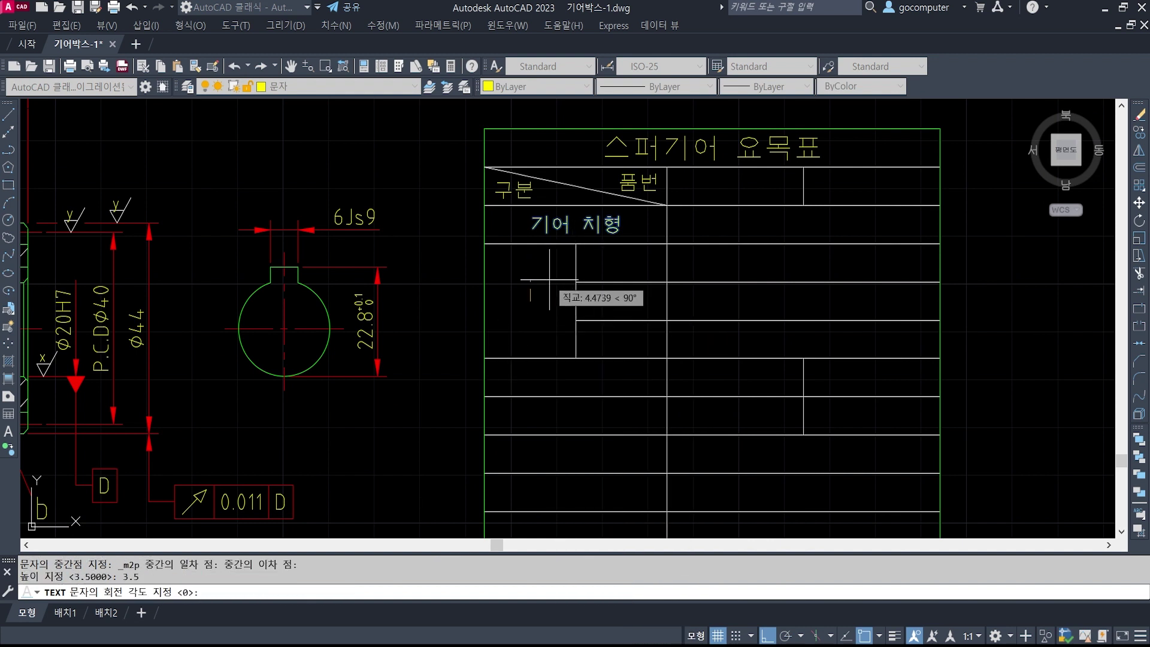
pyautogui.click(549, 279)
pyautogui.write('공')
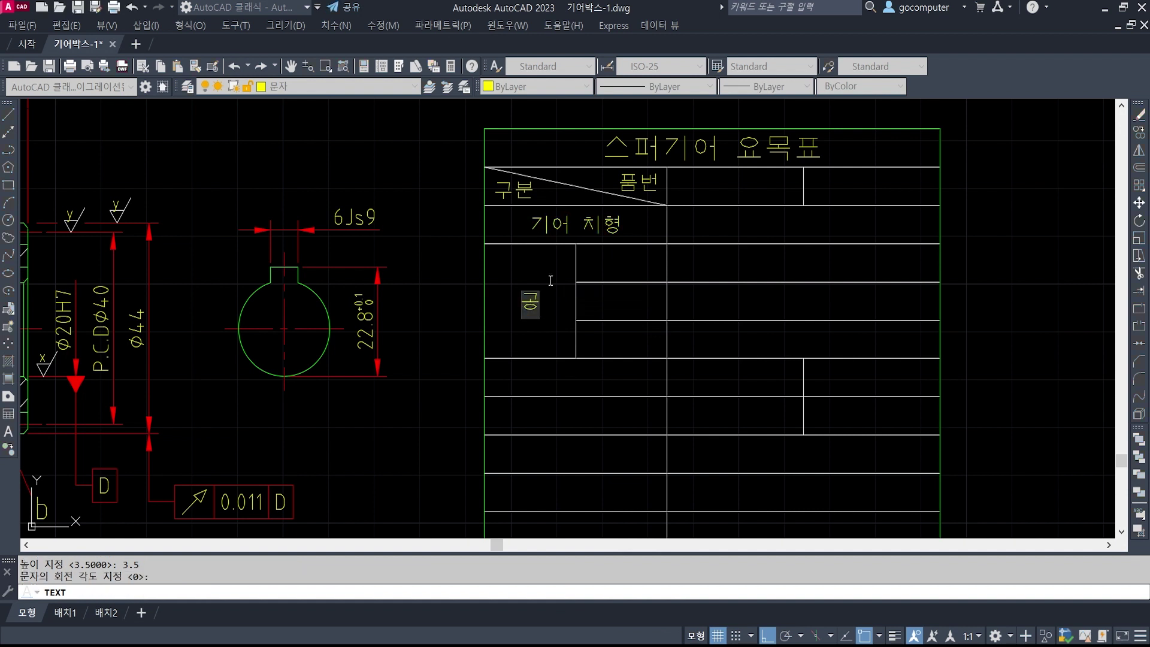
pyautogui.write('구')
pyautogui.press('Return')
pyautogui.press('Return')
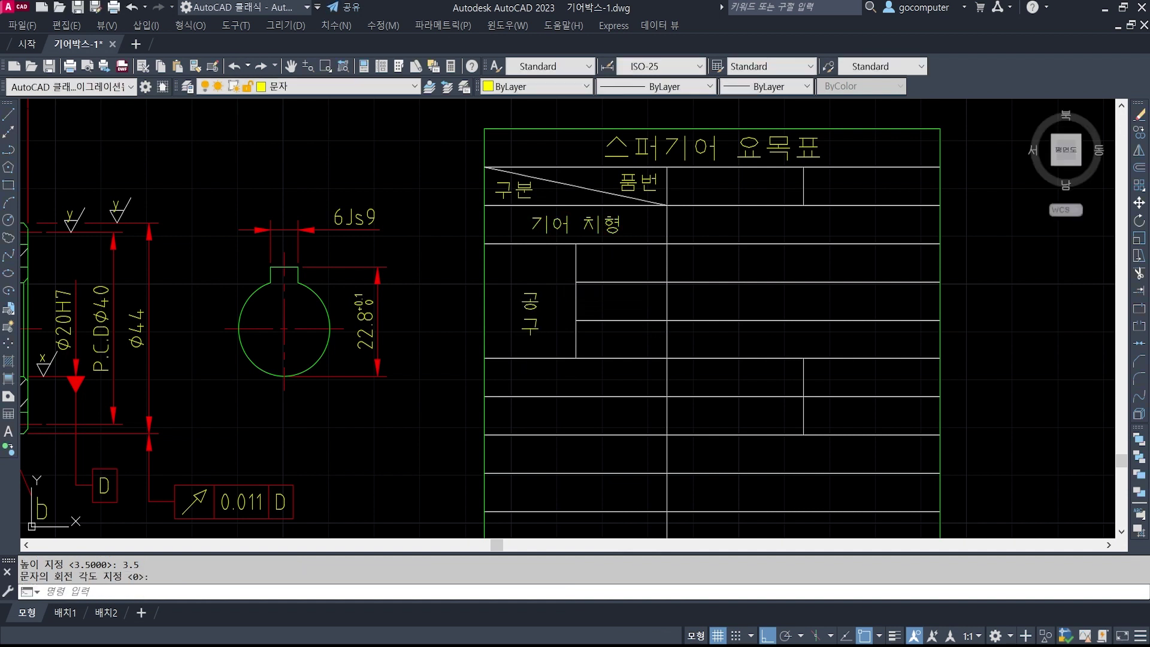
# - Move the "공" text straight up about 4 units, away from "구" in the tall cell
pyautogui.write('m')
pyautogui.press('Return')
pyautogui.click(536, 304)
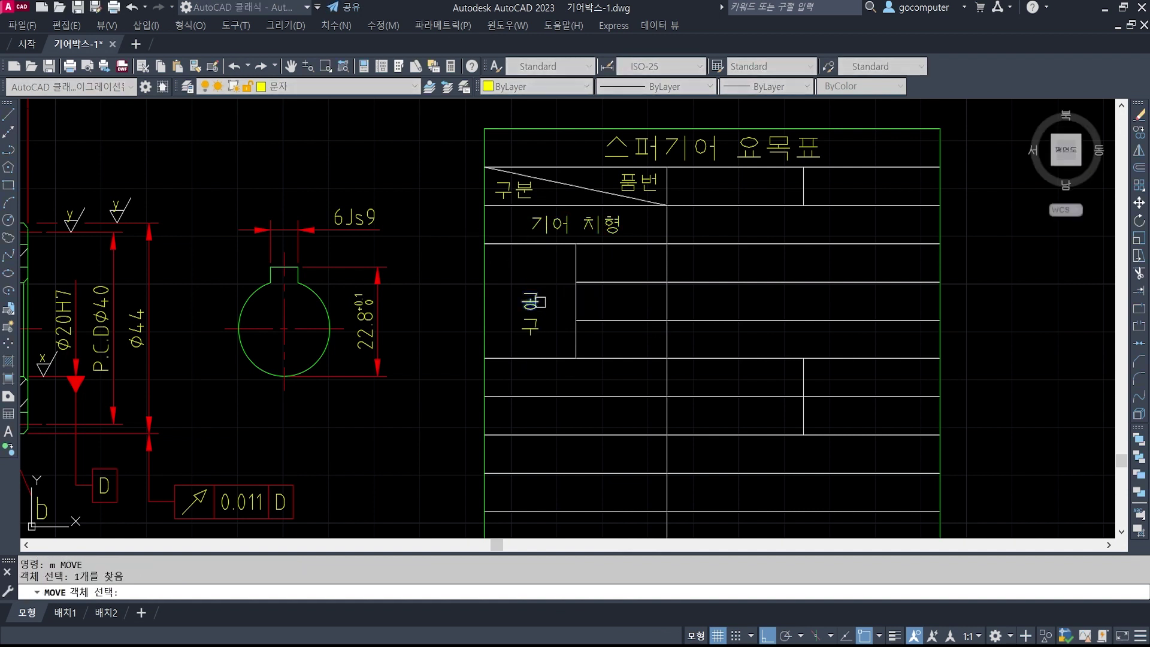
pyautogui.press('Return')
pyautogui.click(541, 317)
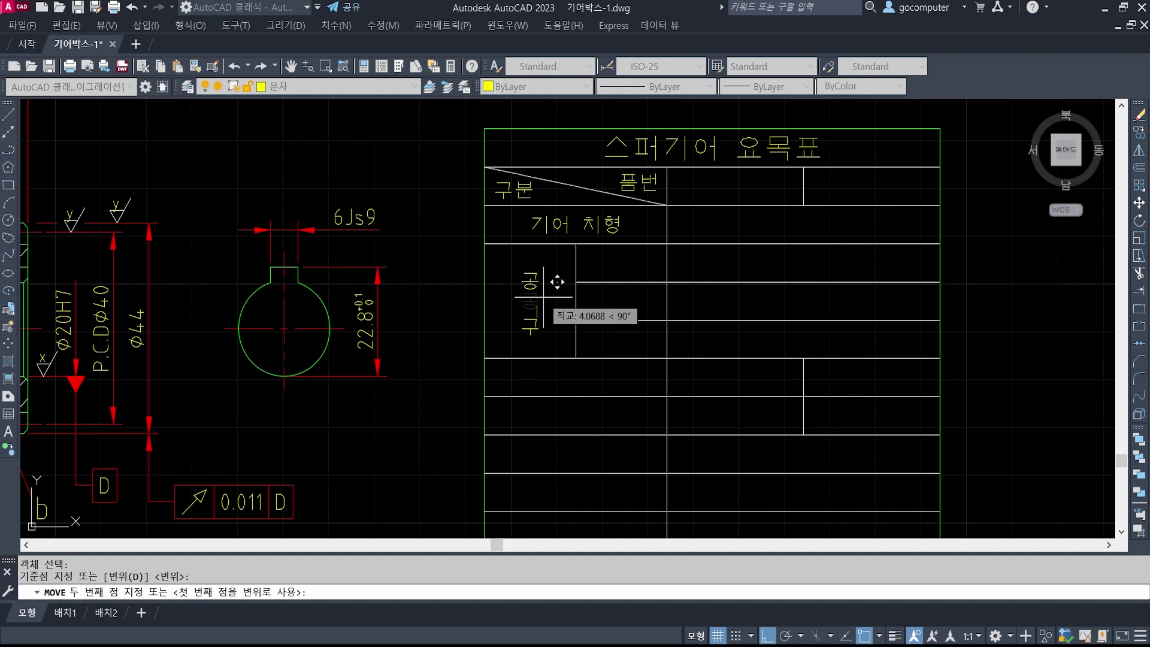
pyautogui.click(557, 281)
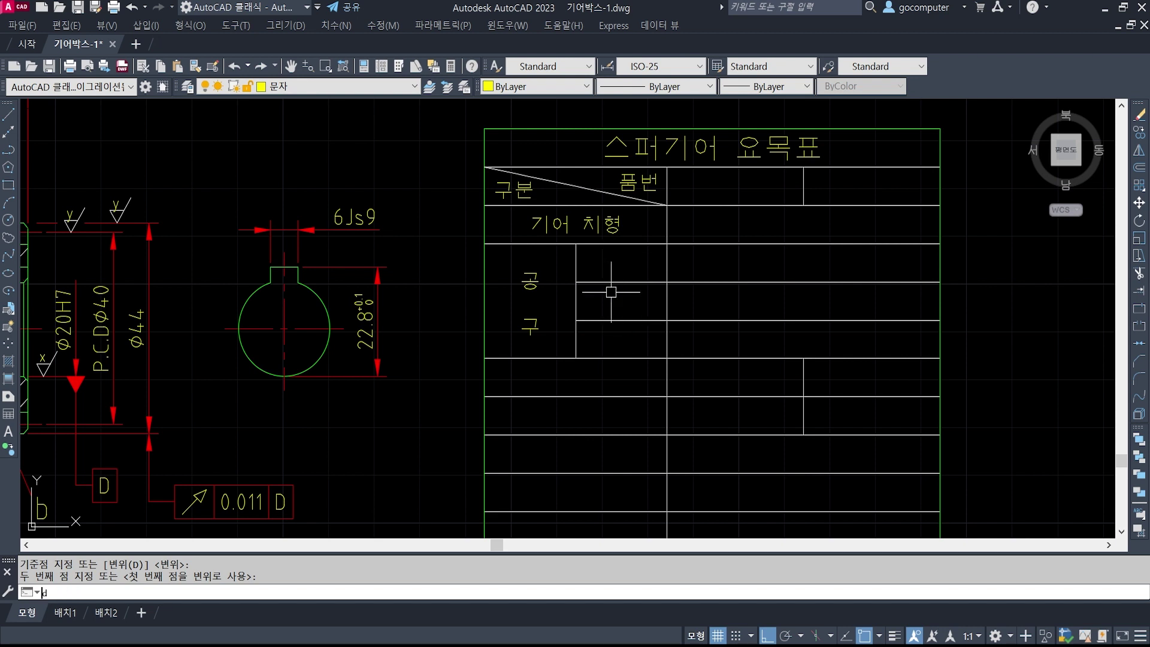
pyautogui.write('t')
pyautogui.press('Return')
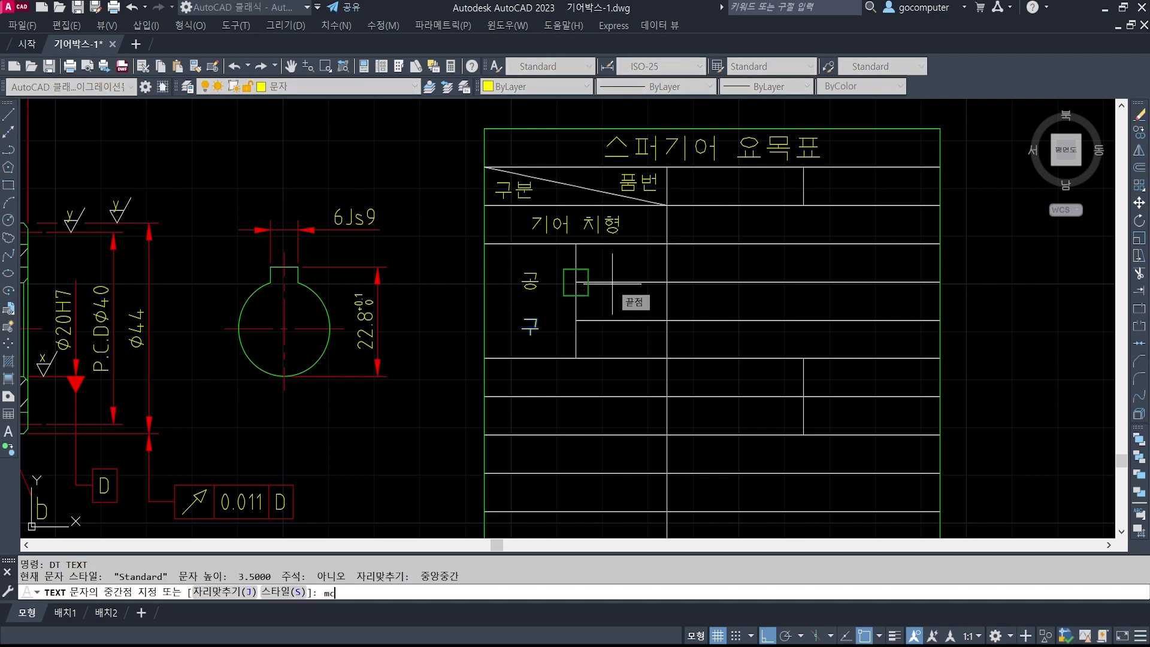
pyautogui.press('Escape')
pyautogui.press('Escape')
# - Add the middle-center text "치형", height 3.5 and rotation 0, midway between opposite corners of the uppermost small cell beside the "공구" cell
pyautogui.write('dt')
pyautogui.press('Return')
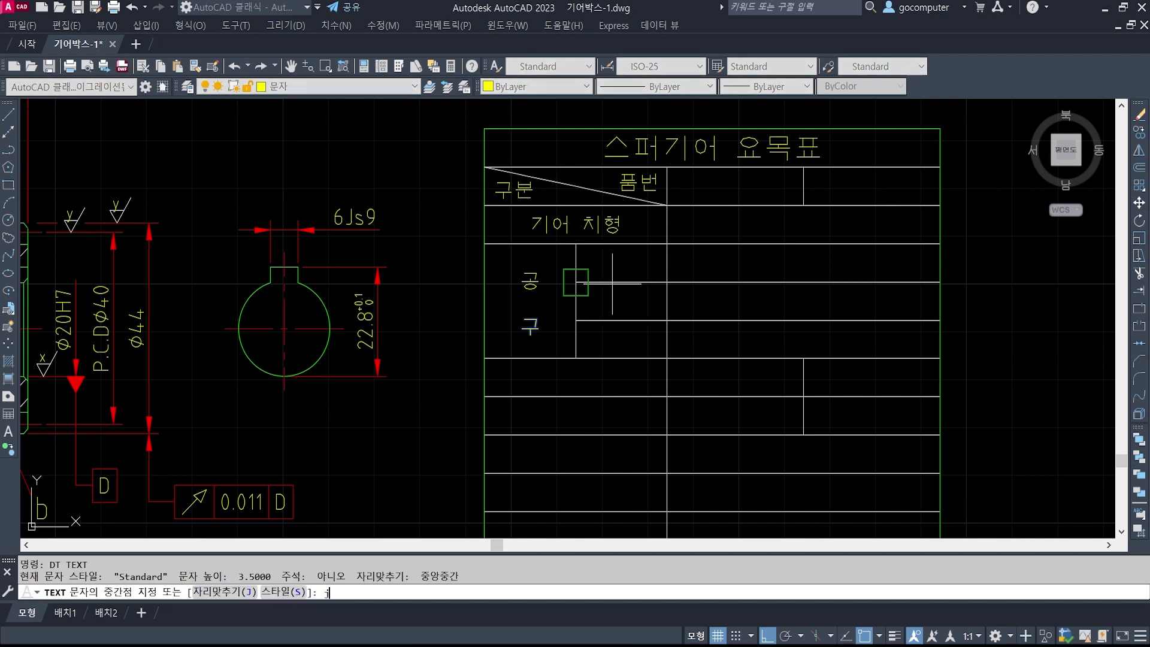
pyautogui.write('j')
pyautogui.press('Return')
pyautogui.write('mc')
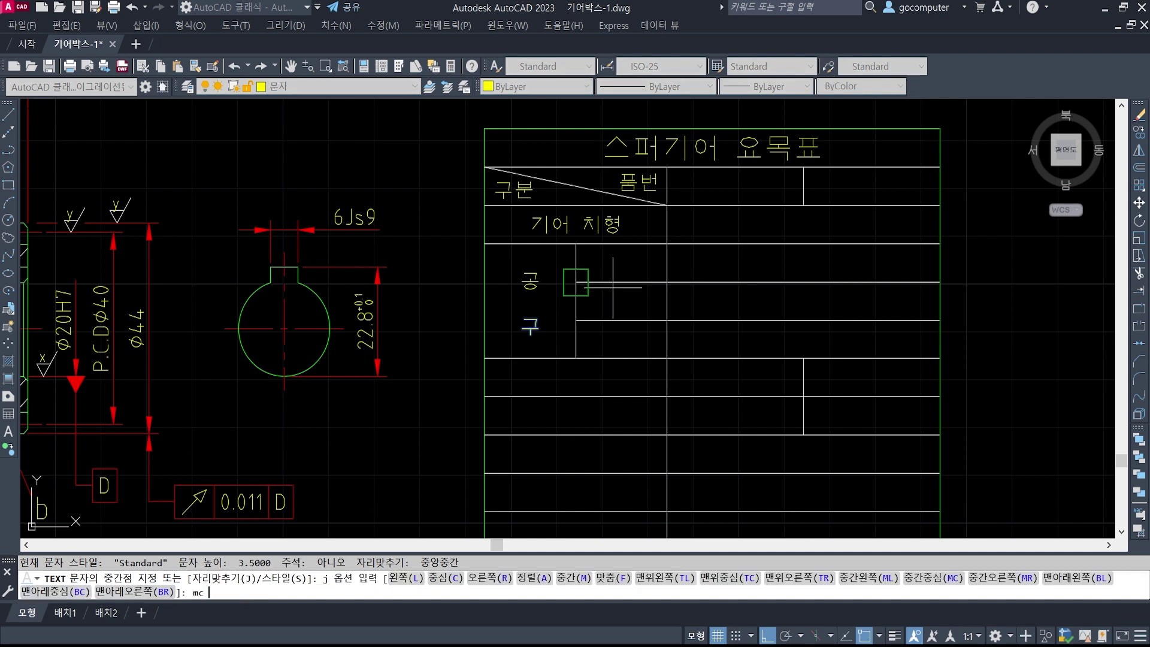
pyautogui.press('Return')
pyautogui.keyDown('shift'); pyautogui.rightClick(597, 280); pyautogui.keyUp('shift')
pyautogui.click(642, 321)
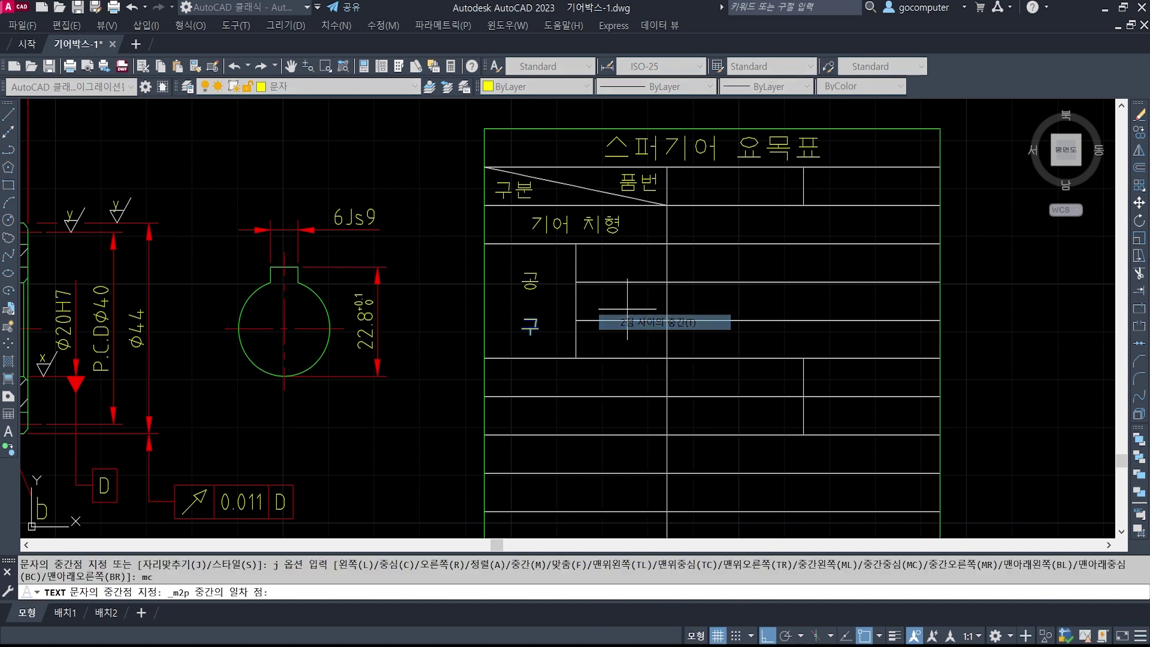
pyautogui.click(575, 282)
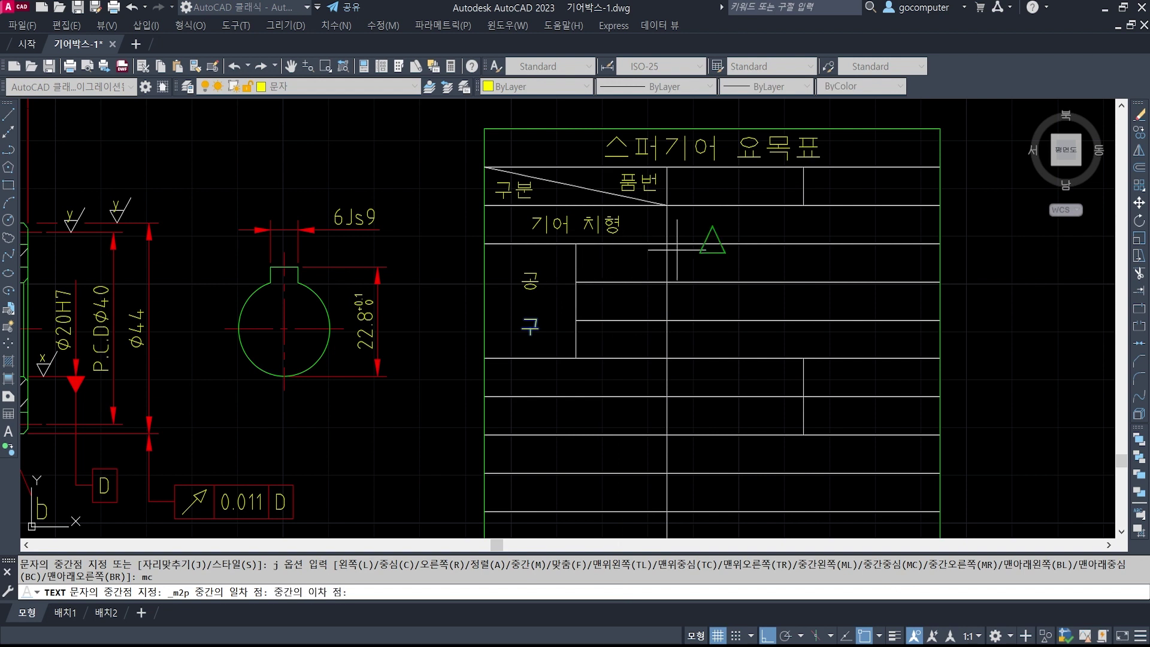
pyautogui.keyDown('shift'); pyautogui.rightClick(668, 246); pyautogui.keyUp('shift')
pyautogui.click(706, 375)
pyautogui.click(666, 244)
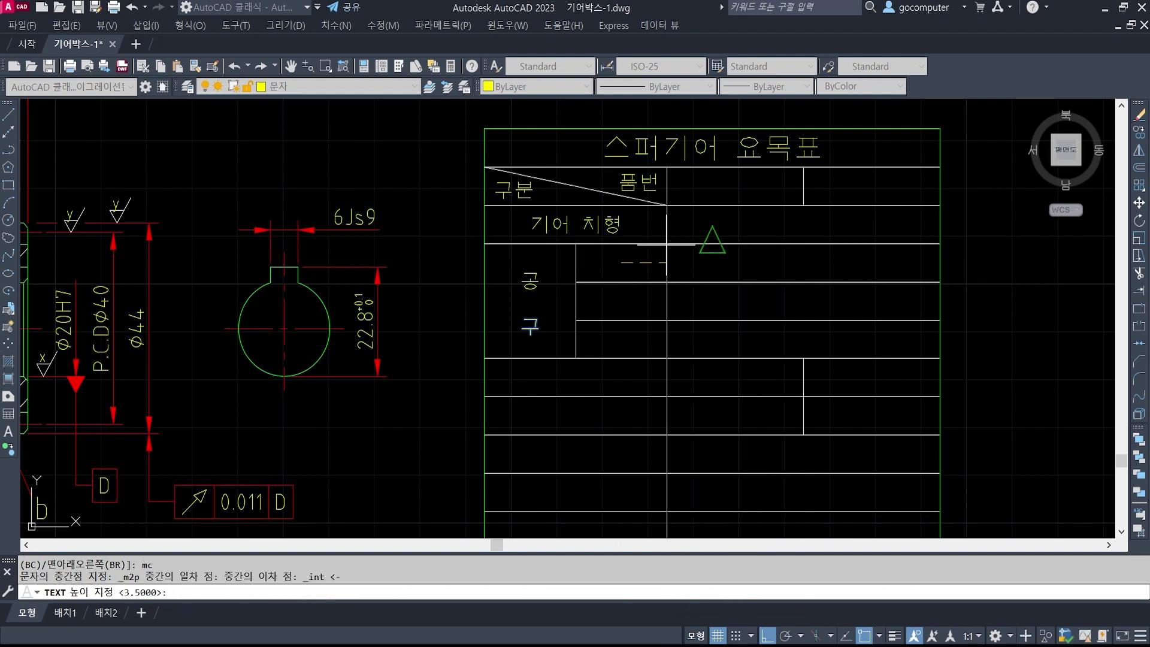
pyautogui.press('Return')
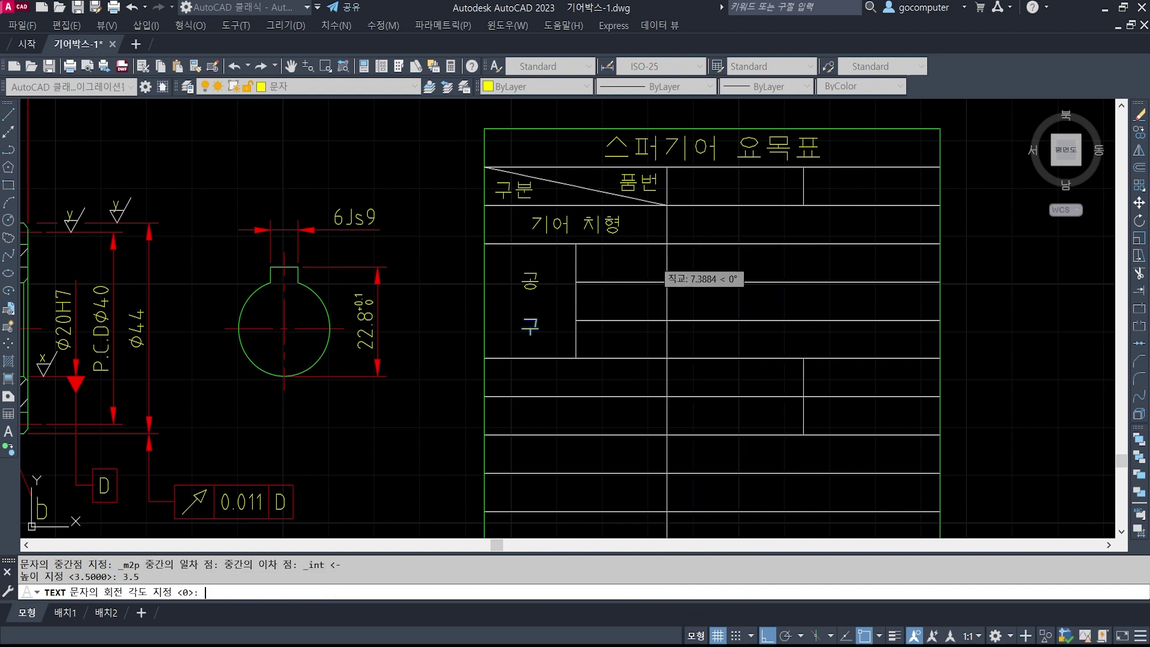
pyautogui.press('Return')
pyautogui.write('치형')
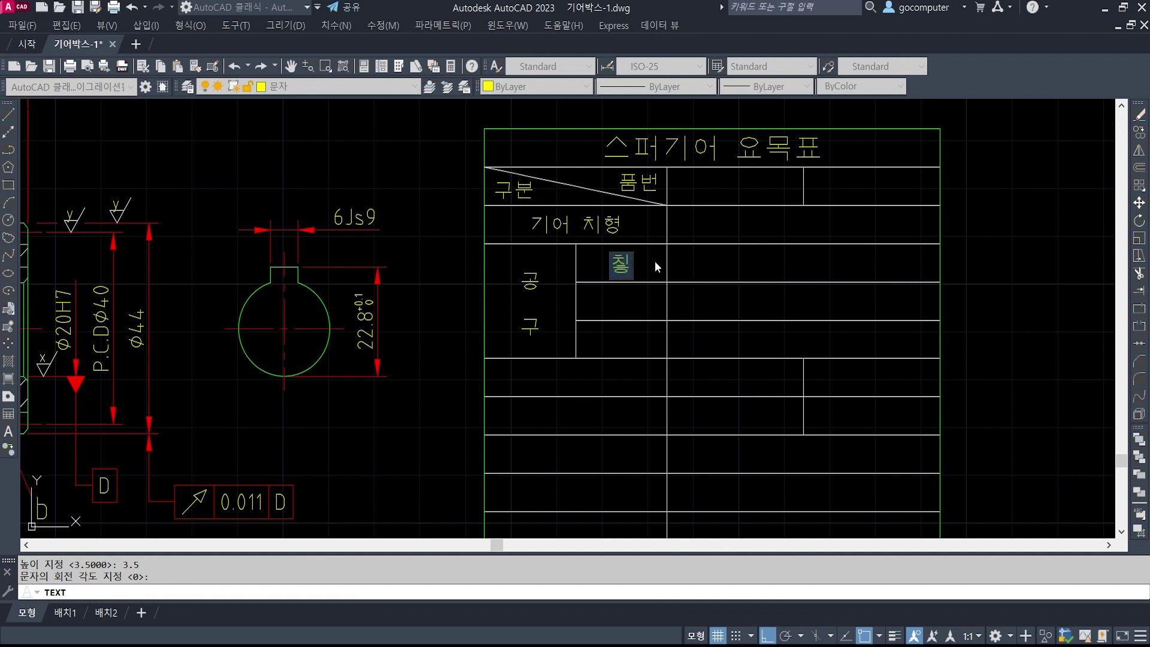
pyautogui.press('Return')
pyautogui.press('Return')
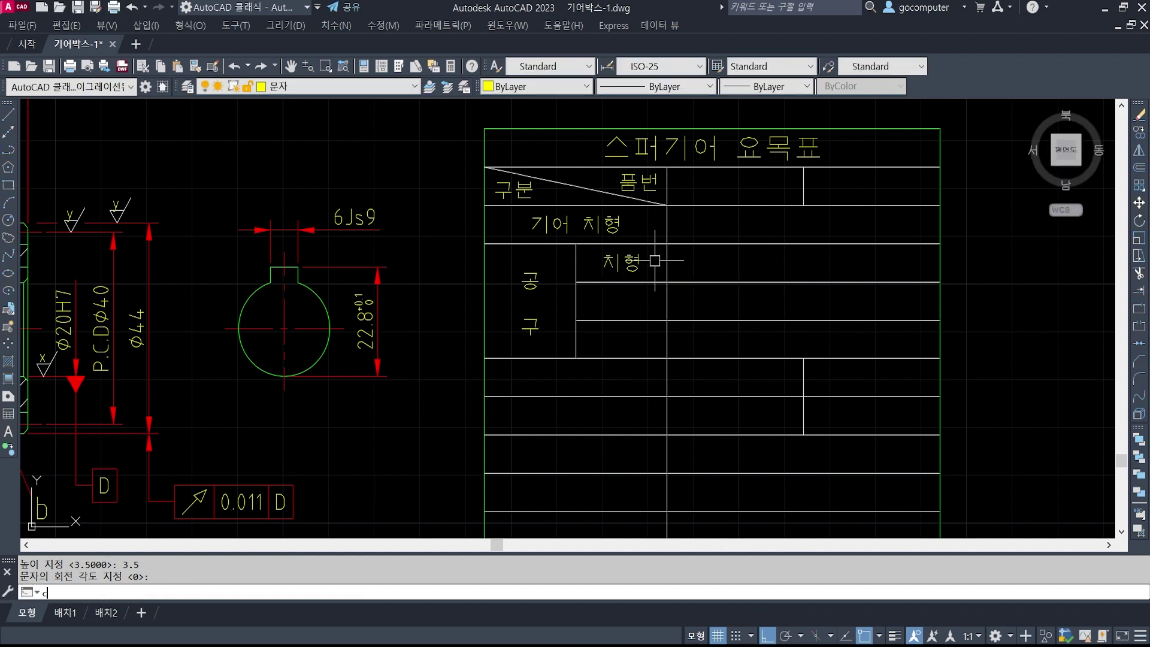
# - Copy the "치형" text from its cell corner into the two small cells directly below it
pyautogui.press('Return')
pyautogui.click(630, 263)
pyautogui.press('Return')
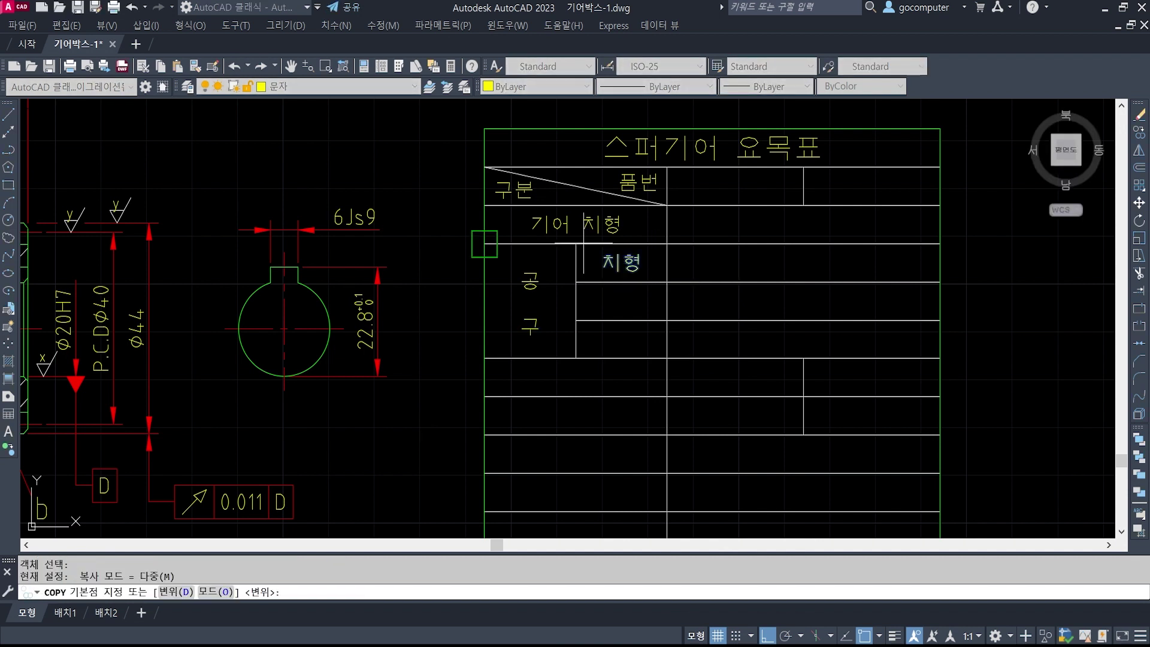
pyautogui.click(575, 243)
pyautogui.click(575, 282)
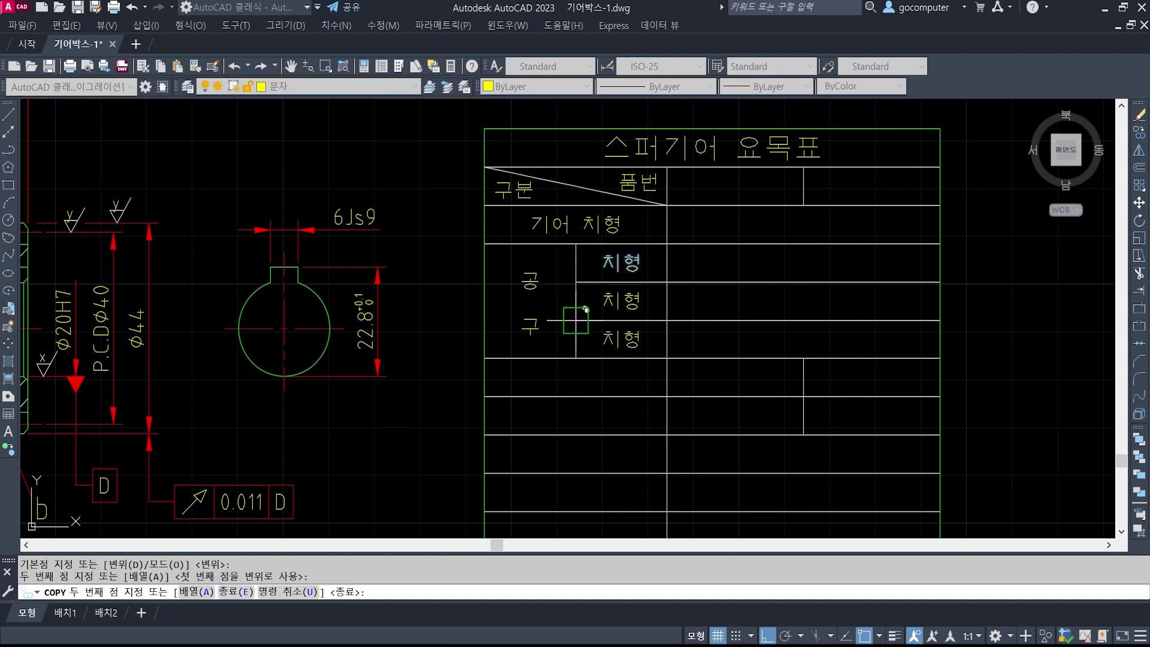
pyautogui.click(580, 318)
pyautogui.press('Return')
# - Change the copied text in the middle small cell beside "공구" to "모듈"
pyautogui.write('ed TEXTEDIT')
pyautogui.press('Return')
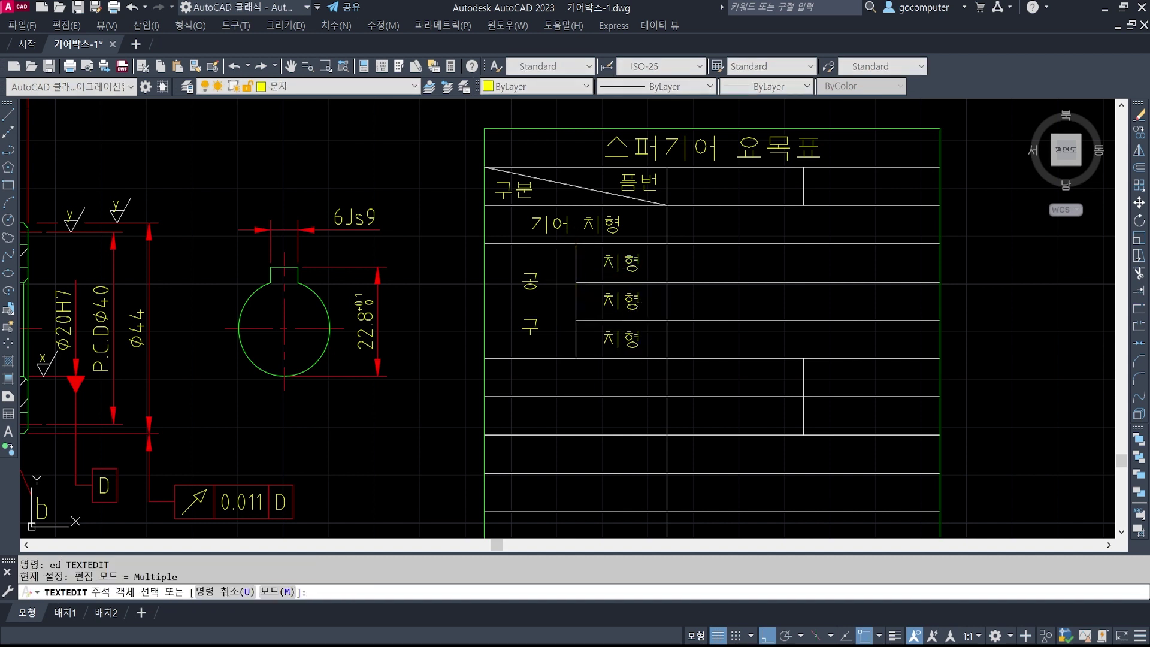
pyautogui.click(621, 300)
pyautogui.write('모듈')
pyautogui.press('Return')
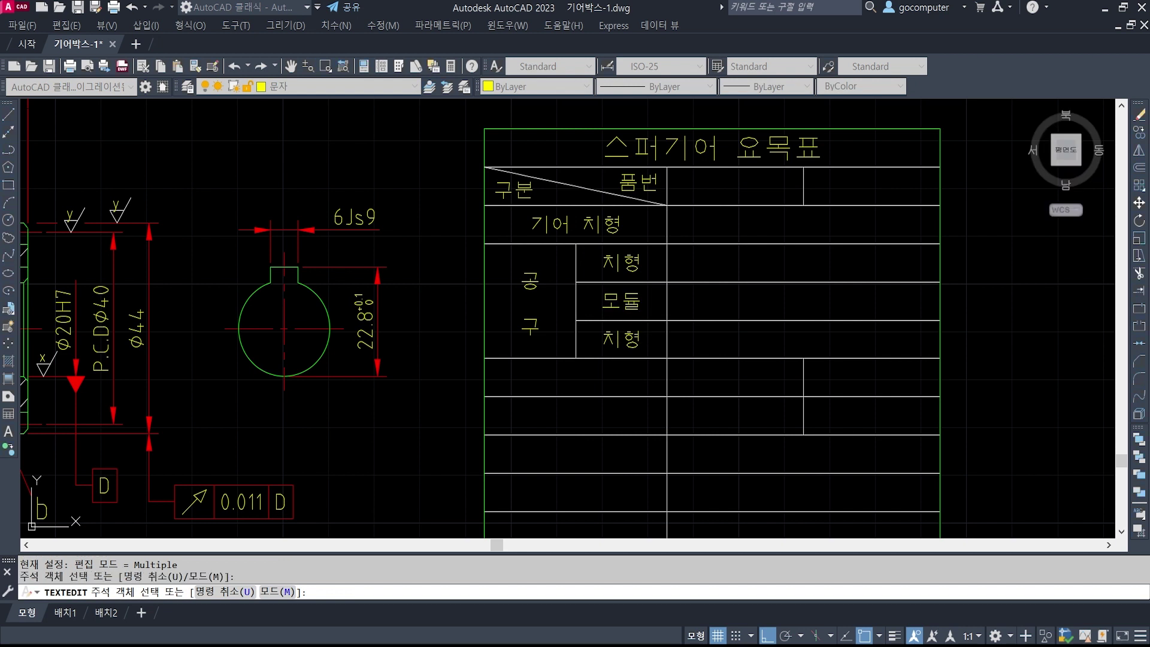
# - Change the copied text in the lowest small cell beside "공구" to "압력각"
pyautogui.click(621, 339)
pyautogui.write('압력가')
pyautogui.press('Return')
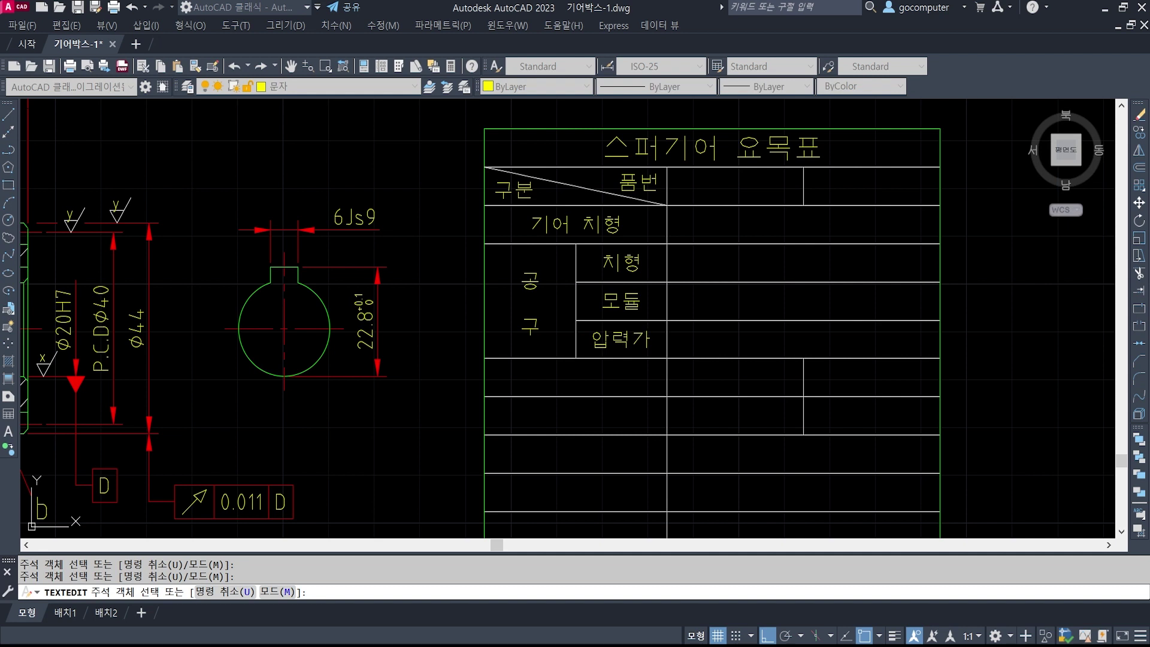
pyautogui.click(639, 340)
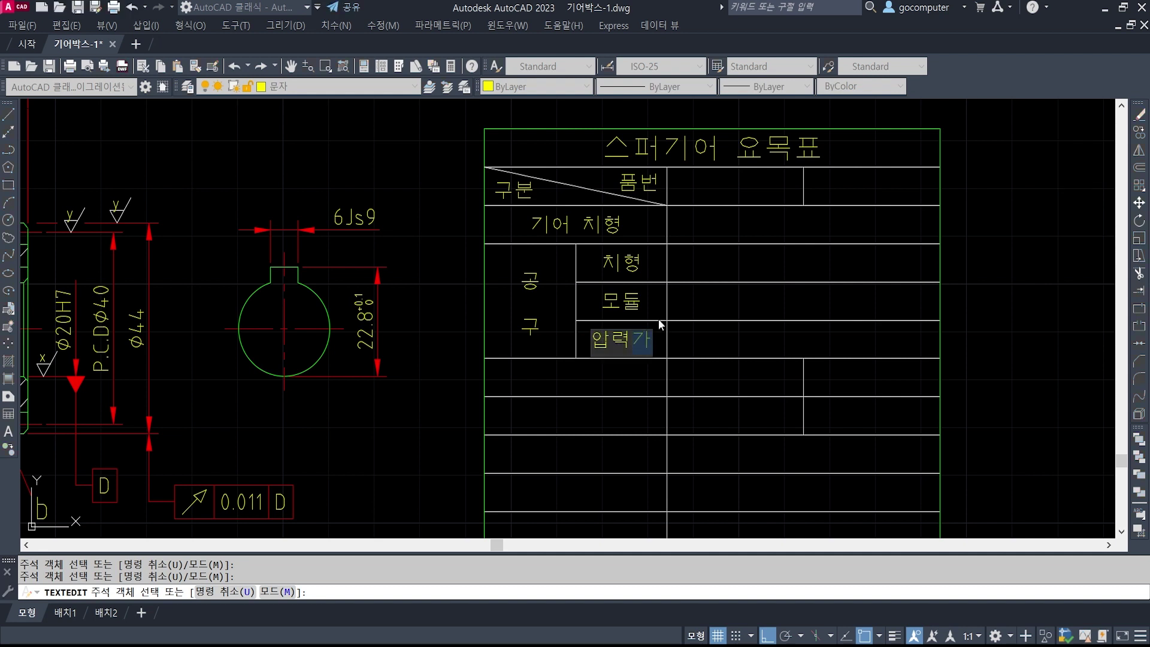
pyautogui.write('각')
pyautogui.press('Return')
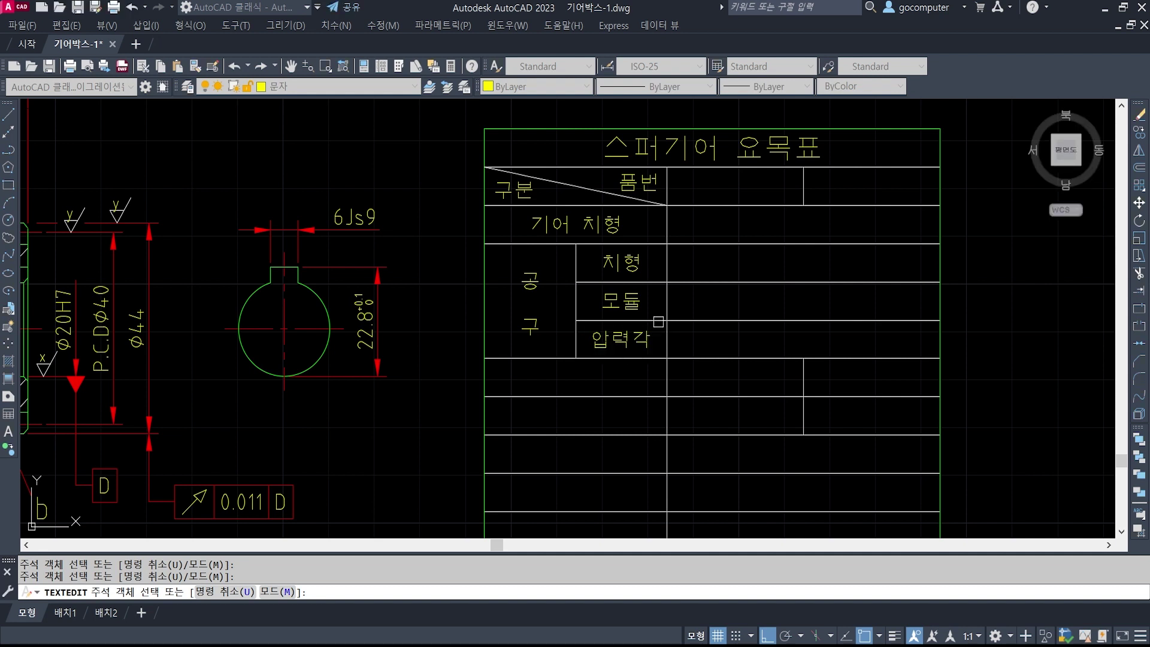
pyautogui.press('Return')
# - Copy the "기어 치형" label from its cell corner into the five label cells below the "공구" rows
pyautogui.write('co')
pyautogui.press('Return')
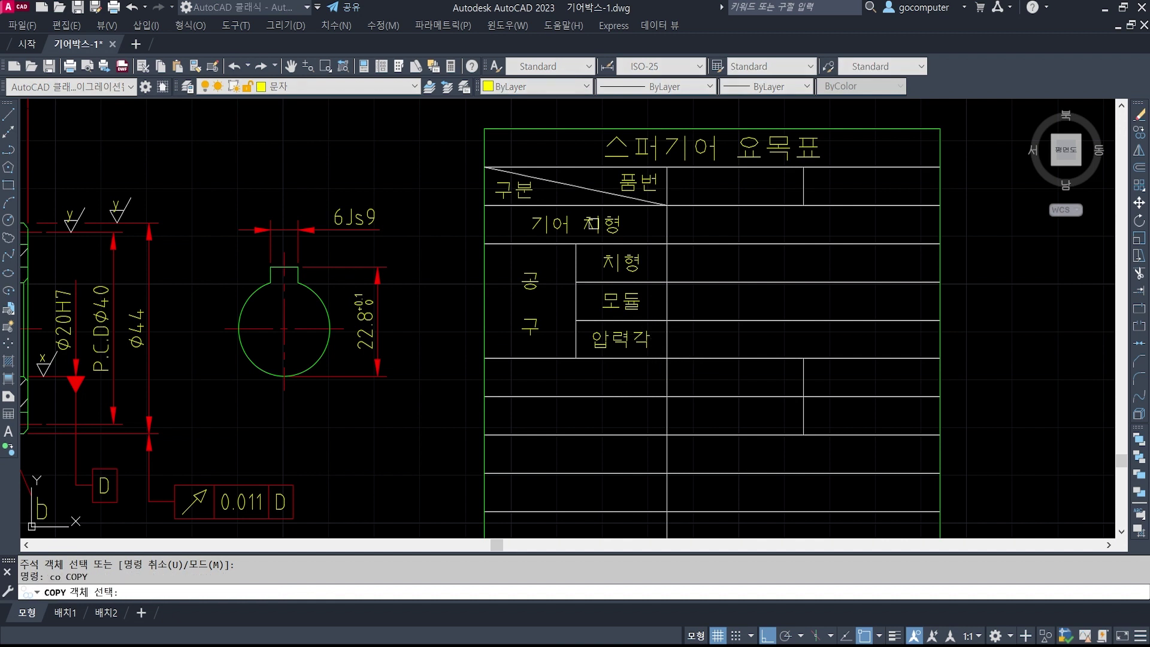
pyautogui.click(592, 224)
pyautogui.press('Return')
pyautogui.click(505, 194)
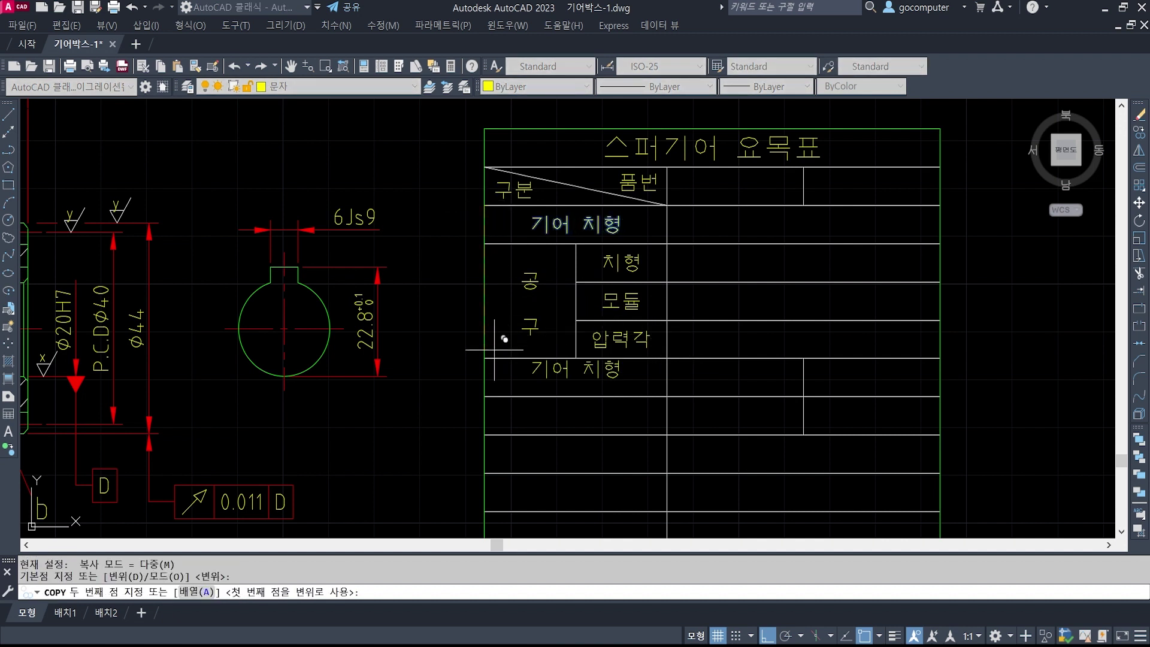
pyautogui.click(485, 359)
pyautogui.click(484, 397)
pyautogui.click(483, 435)
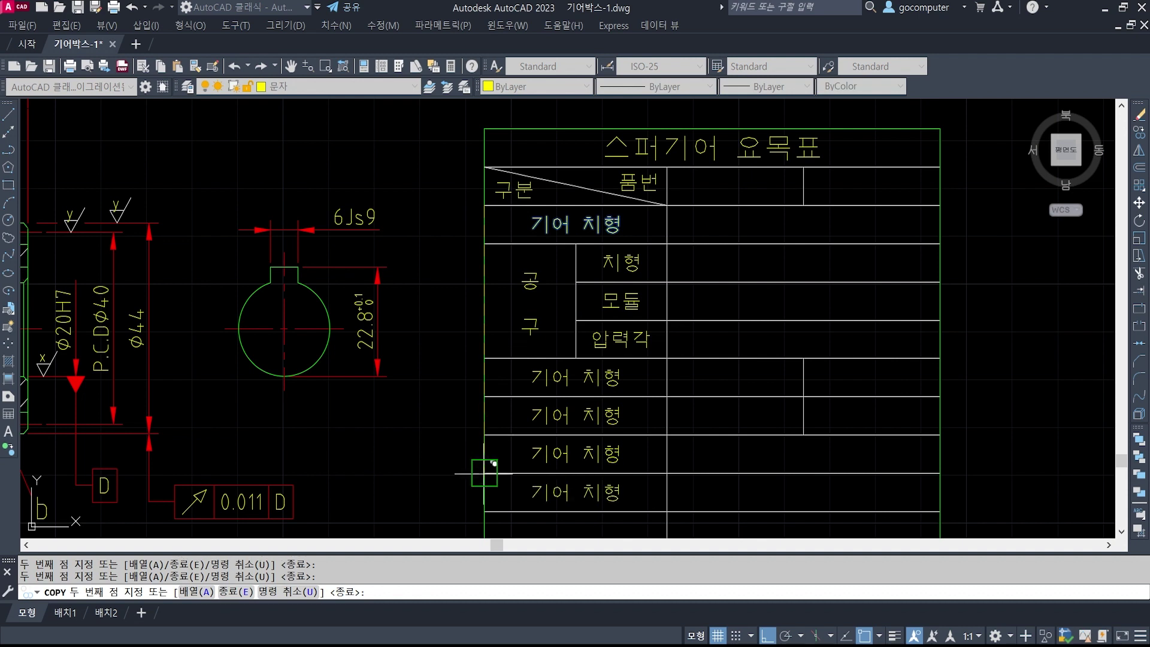
pyautogui.click(484, 473)
pyautogui.click(484, 512)
pyautogui.moveTo(520, 486); pyautogui.dragTo(519, 386, button='middle')
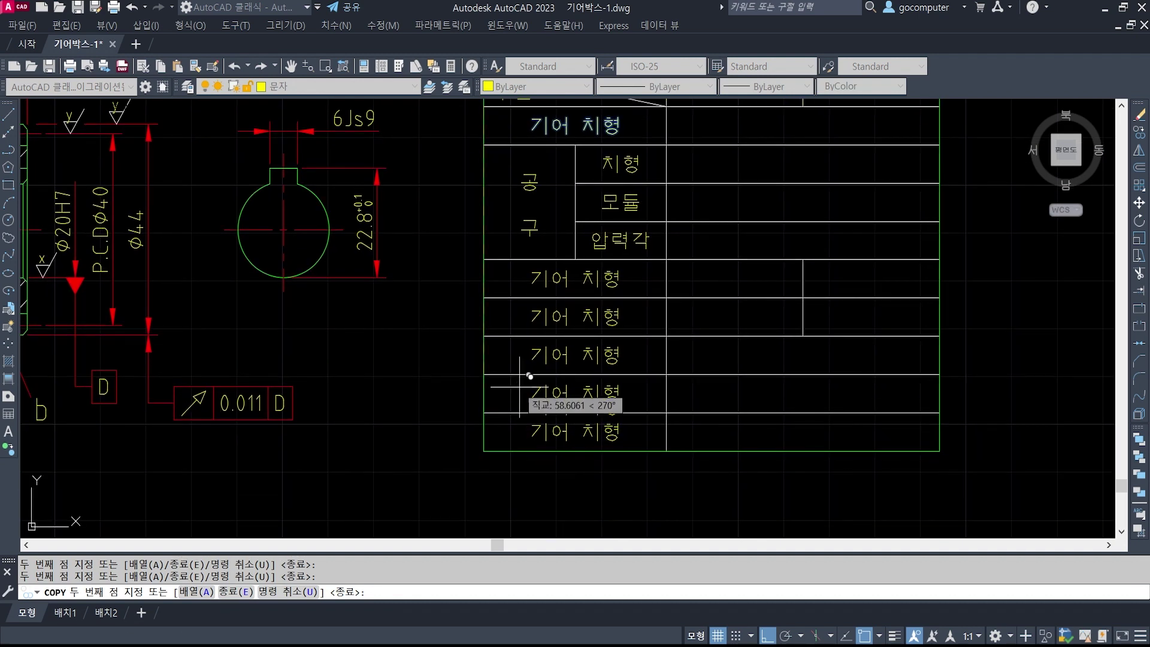
pyautogui.press('space')
# - Change the first two copied labels below the "공구" rows to "잇 수" and "피치원 지름"
pyautogui.moveTo(637, 299); pyautogui.dragTo(632, 387, button='middle')
pyautogui.write('ed')
pyautogui.press('space')
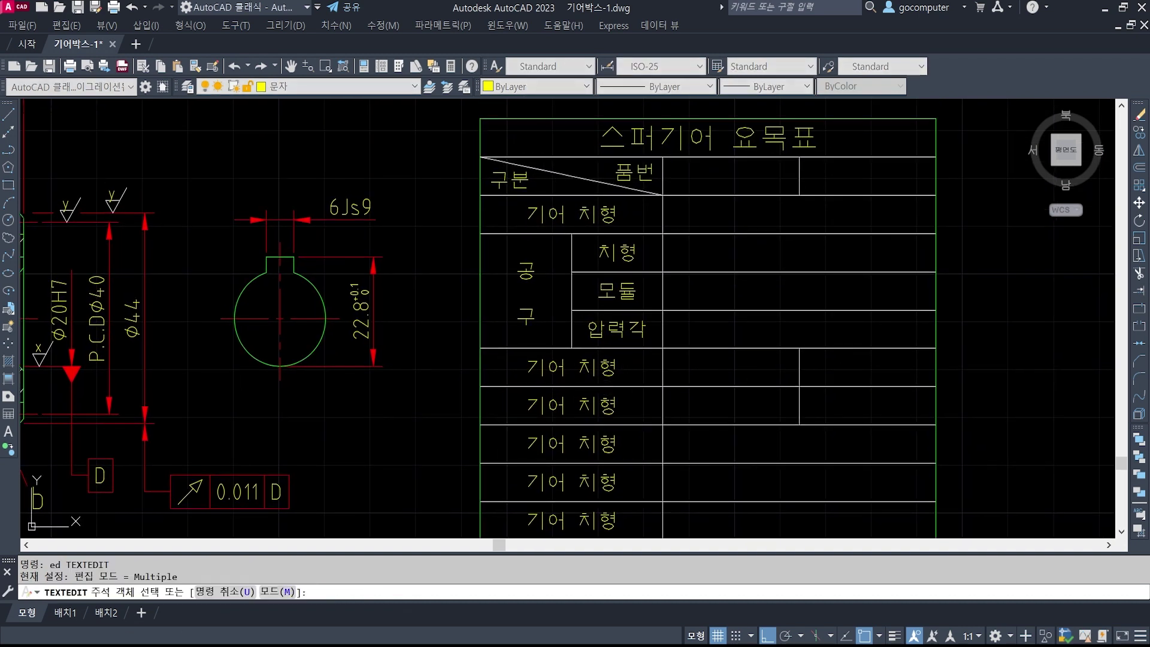
pyautogui.click(616, 363)
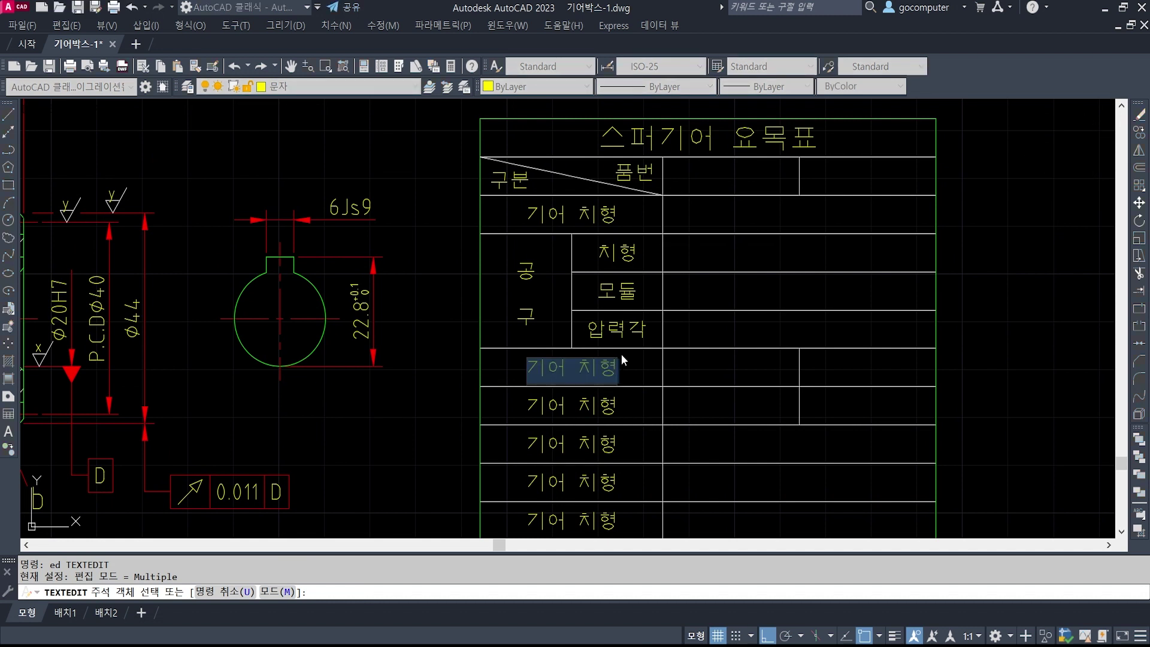
pyautogui.write('잇 수')
pyautogui.press('Escape')
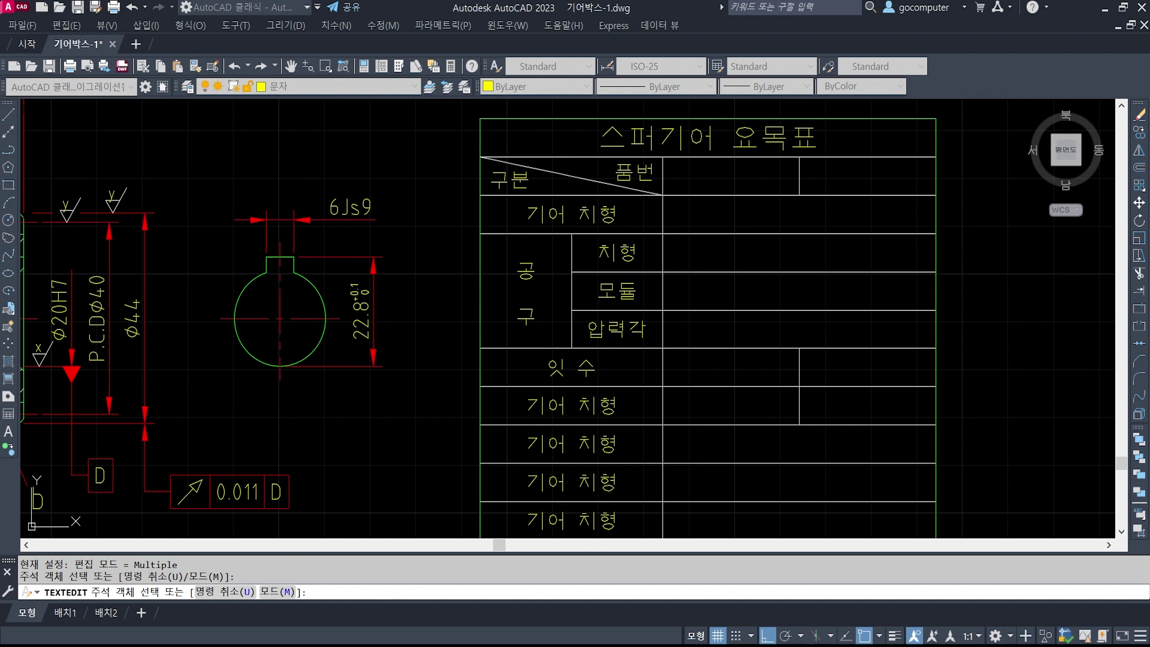
pyautogui.click(599, 401)
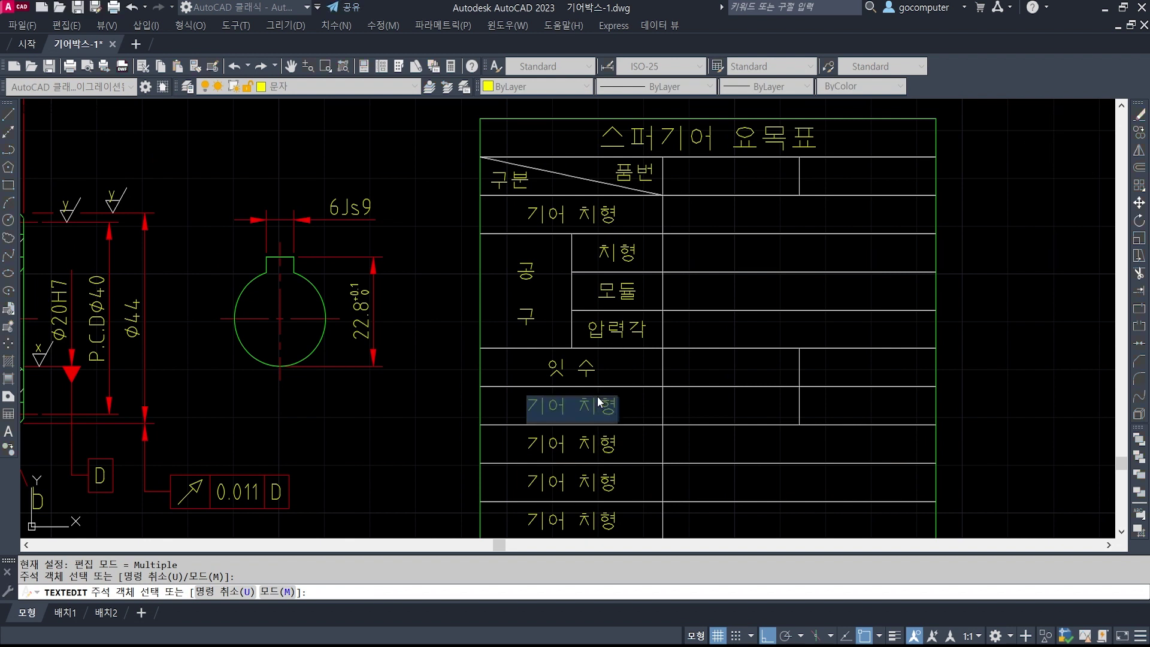
pyautogui.write('피치원 지름')
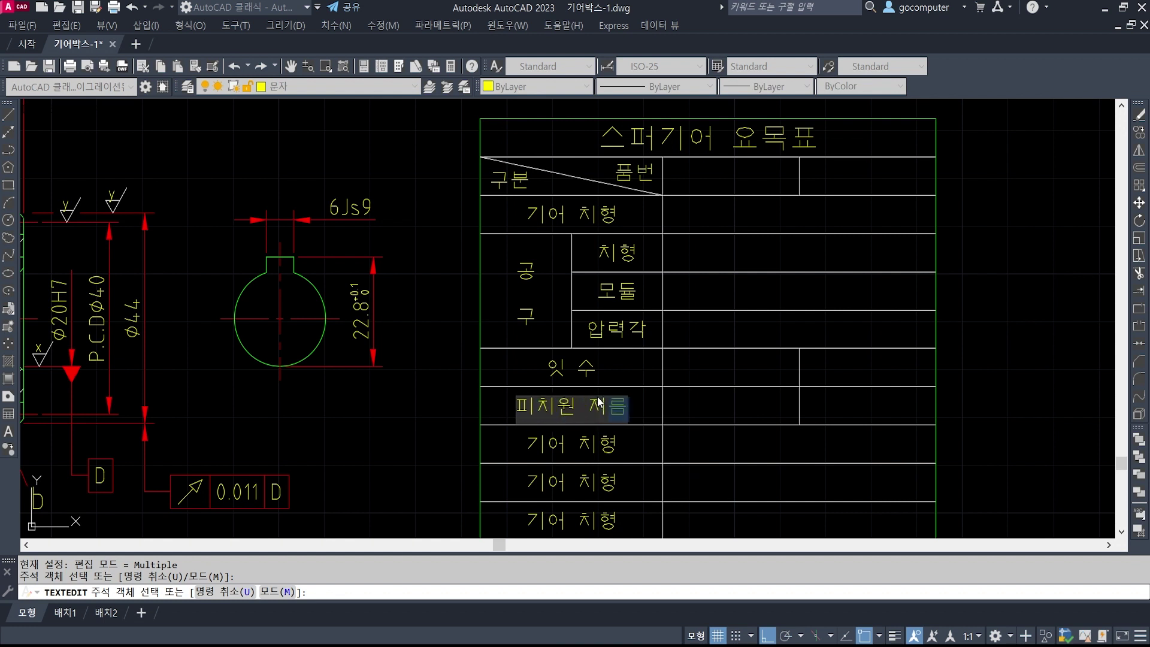
pyautogui.press('Escape')
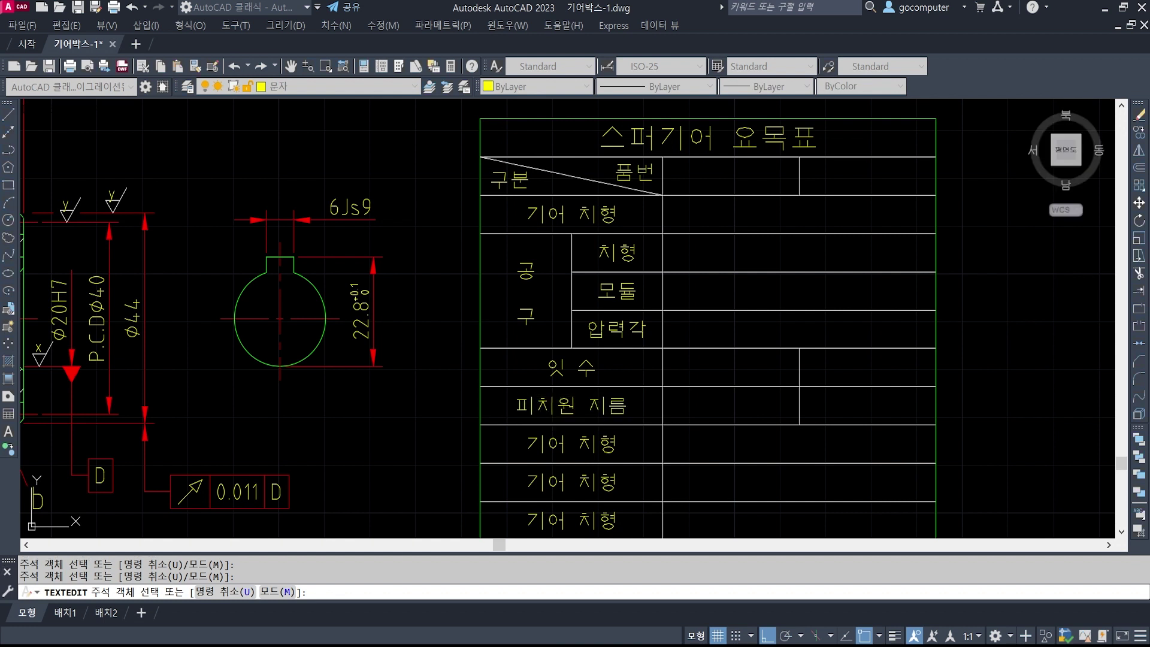
# - Change the two copied labels below "피치원 지름" to "전체이높이" and "다듬질 방법"
pyautogui.click(591, 442)
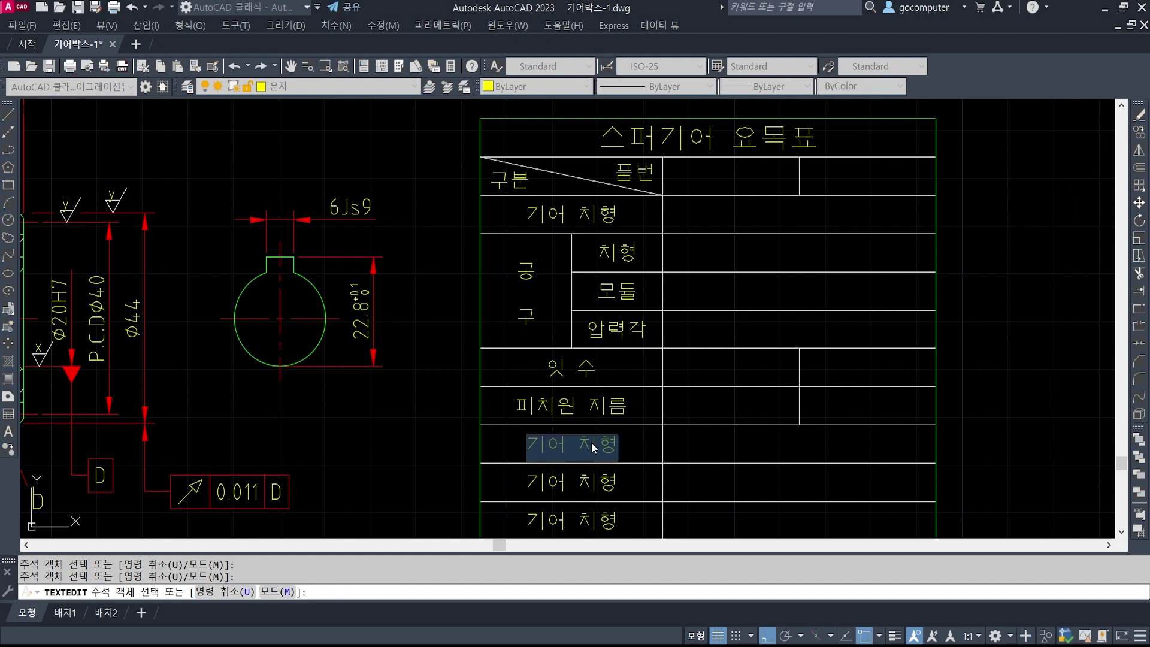
pyautogui.write('전청이높이')
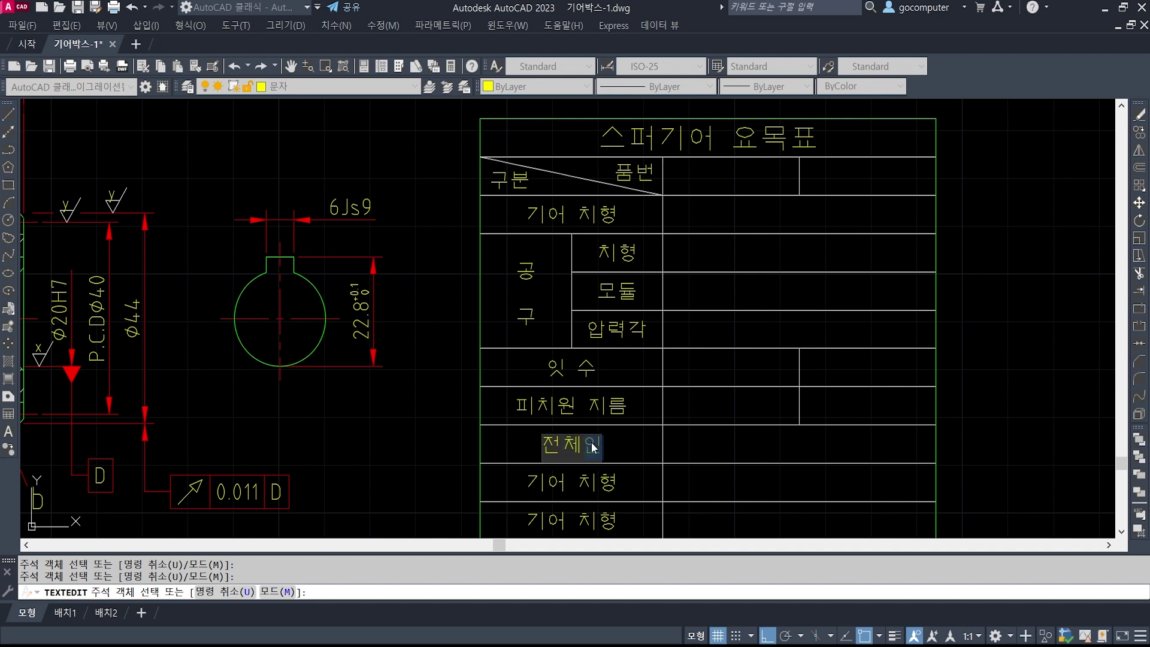
pyautogui.press('Escape')
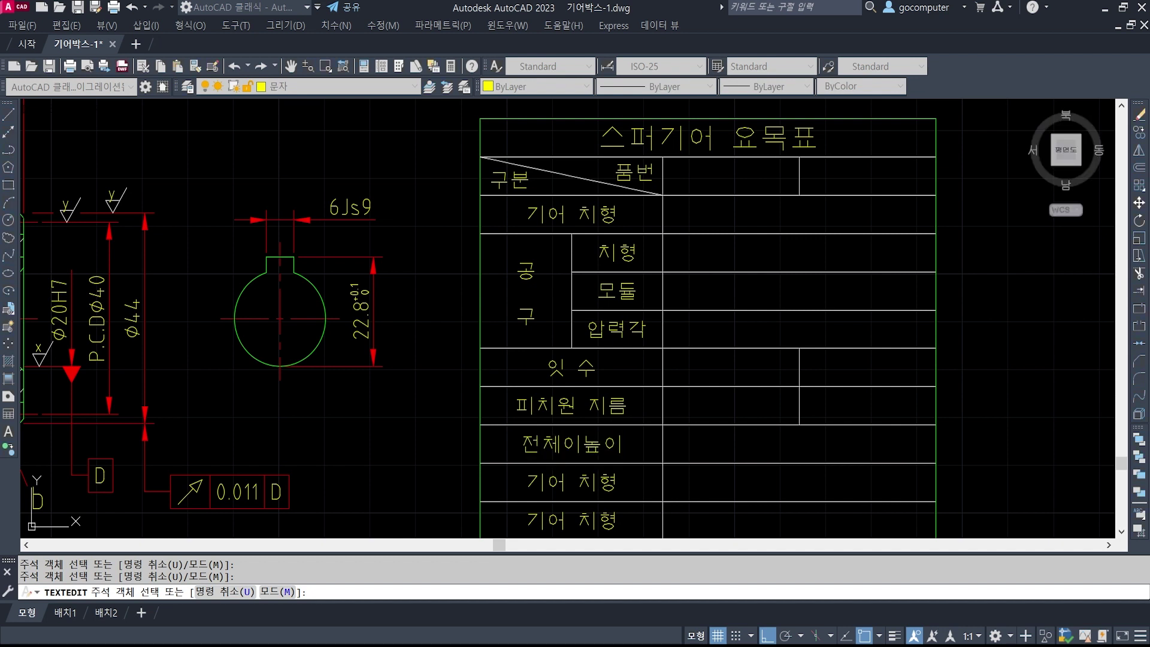
pyautogui.click(590, 476)
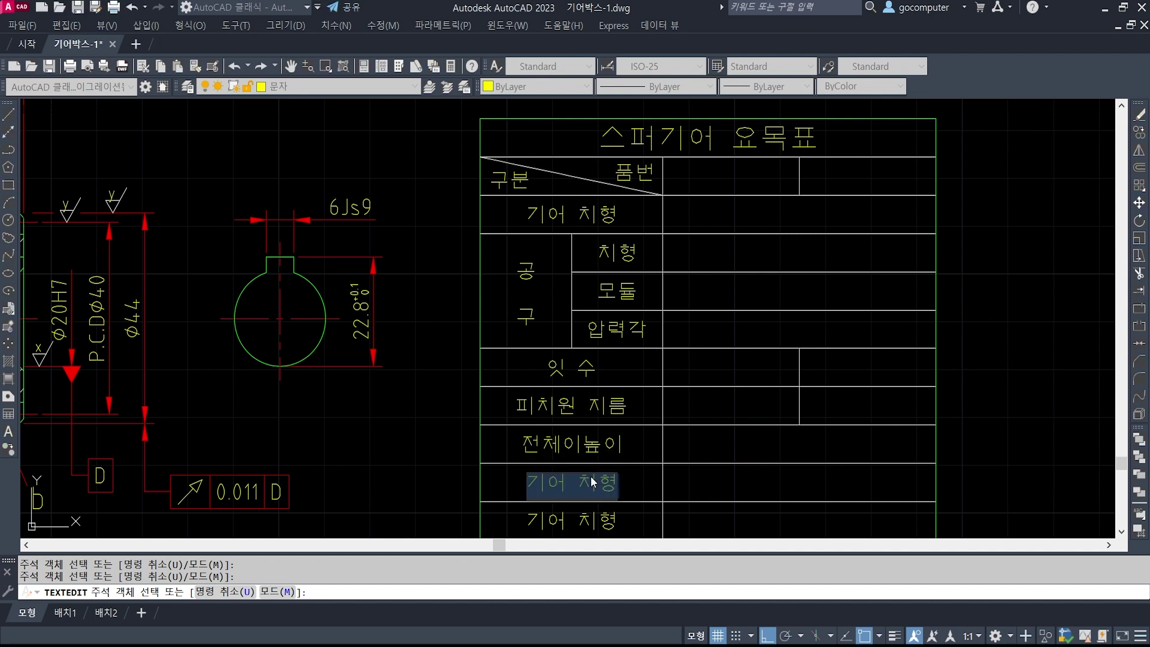
pyautogui.write('다듬질 방법')
pyautogui.press('Escape')
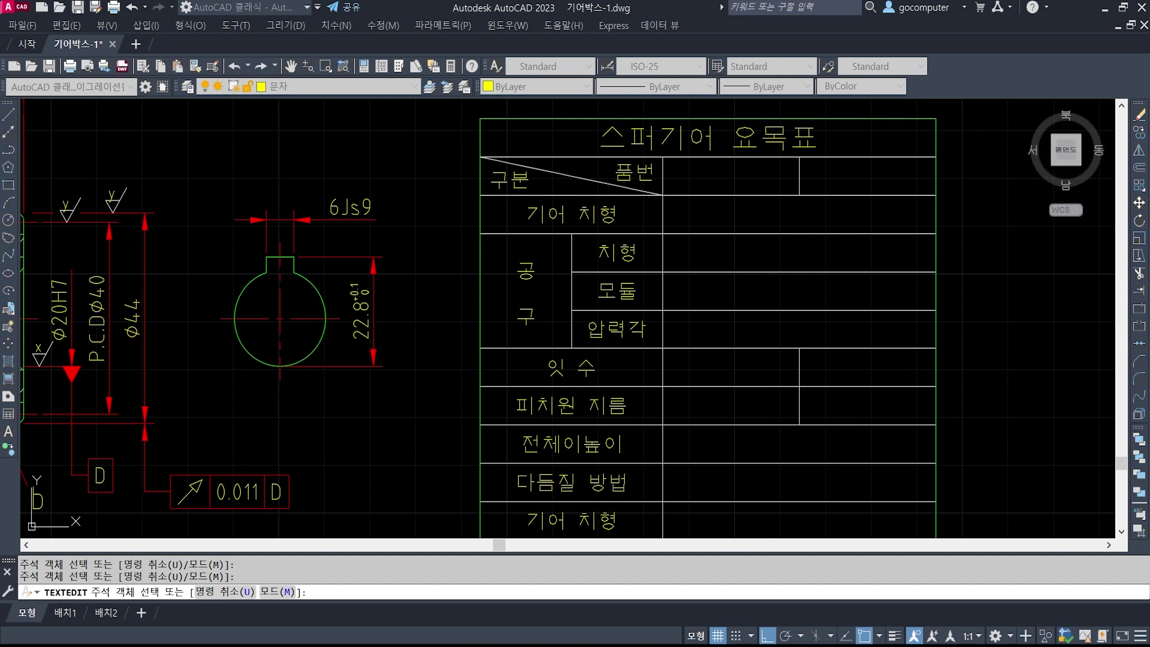
# - Change the copied label in the last row of the gear table to "정밀도"
pyautogui.click(594, 516)
pyautogui.write('정밀도')
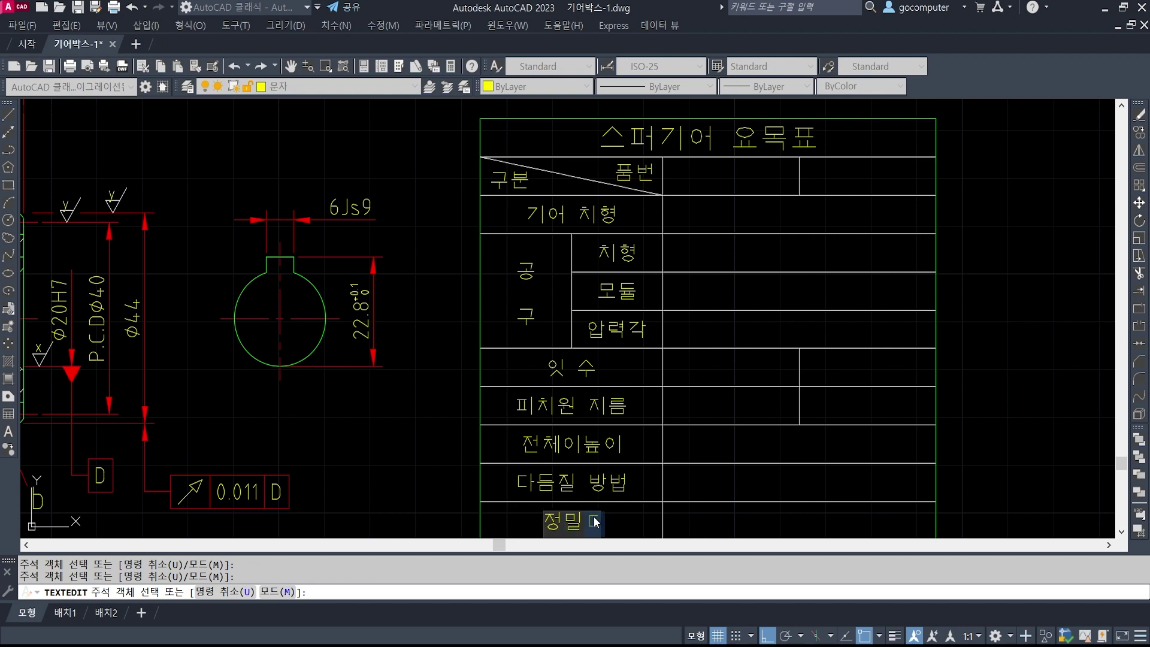
pyautogui.press('Escape')
pyautogui.press('Escape')
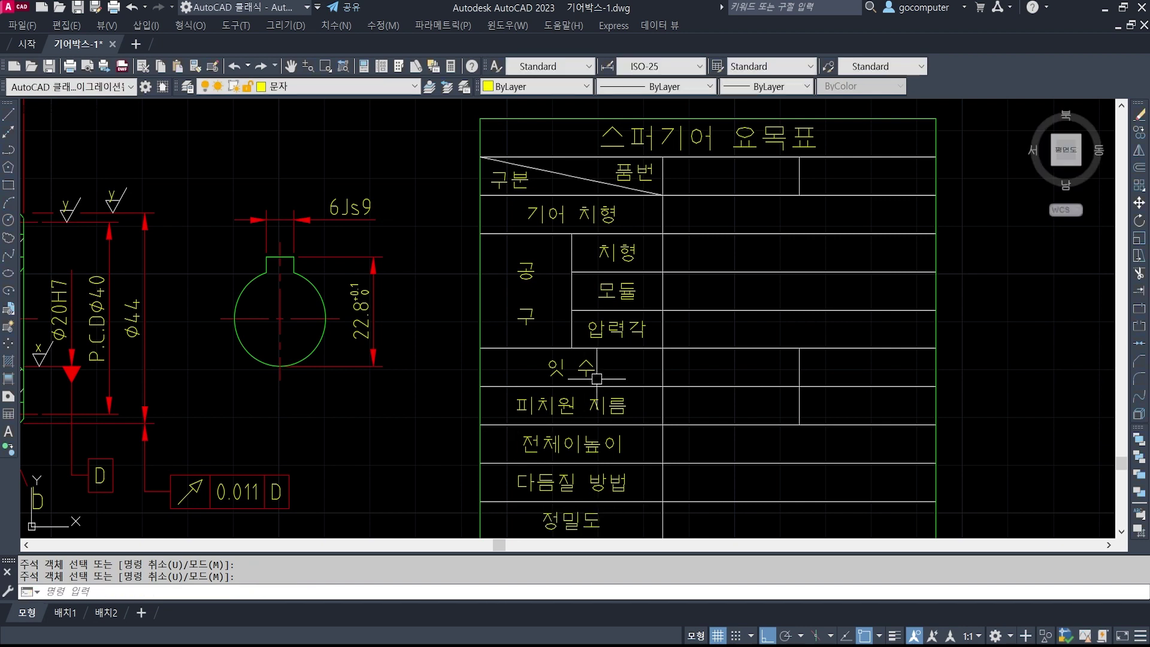
pyautogui.moveTo(616, 372); pyautogui.dragTo(516, 335, button='middle')
pyautogui.scroll(-3, 659, 303)
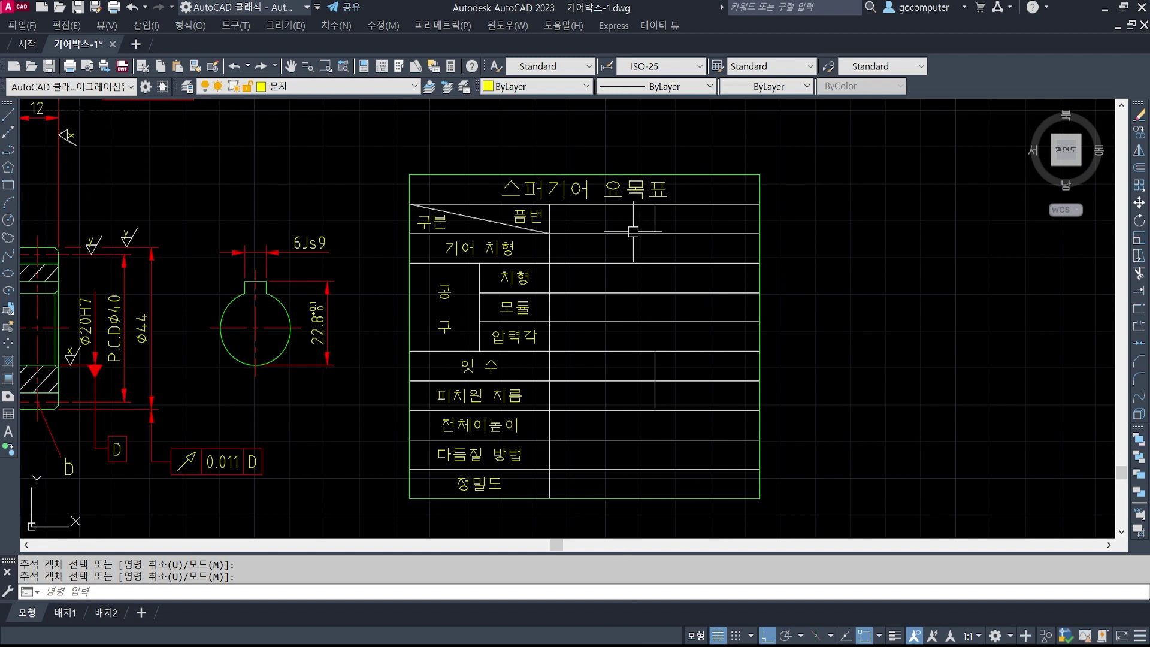
pyautogui.moveTo(301, 367); pyautogui.dragTo(624, 379, button='middle')
pyautogui.scroll(-3, 596, 338)
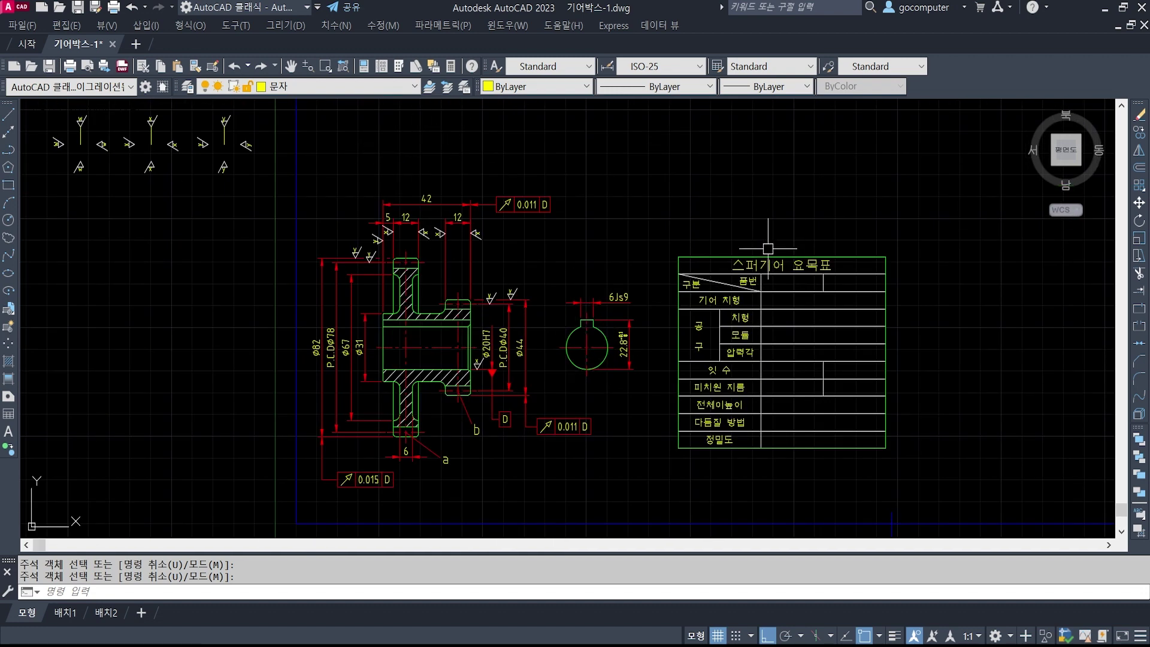
pyautogui.moveTo(767, 249); pyautogui.dragTo(538, 225, button='middle')
pyautogui.scroll(2, 549, 251)
pyautogui.scroll(1, 619, 262)
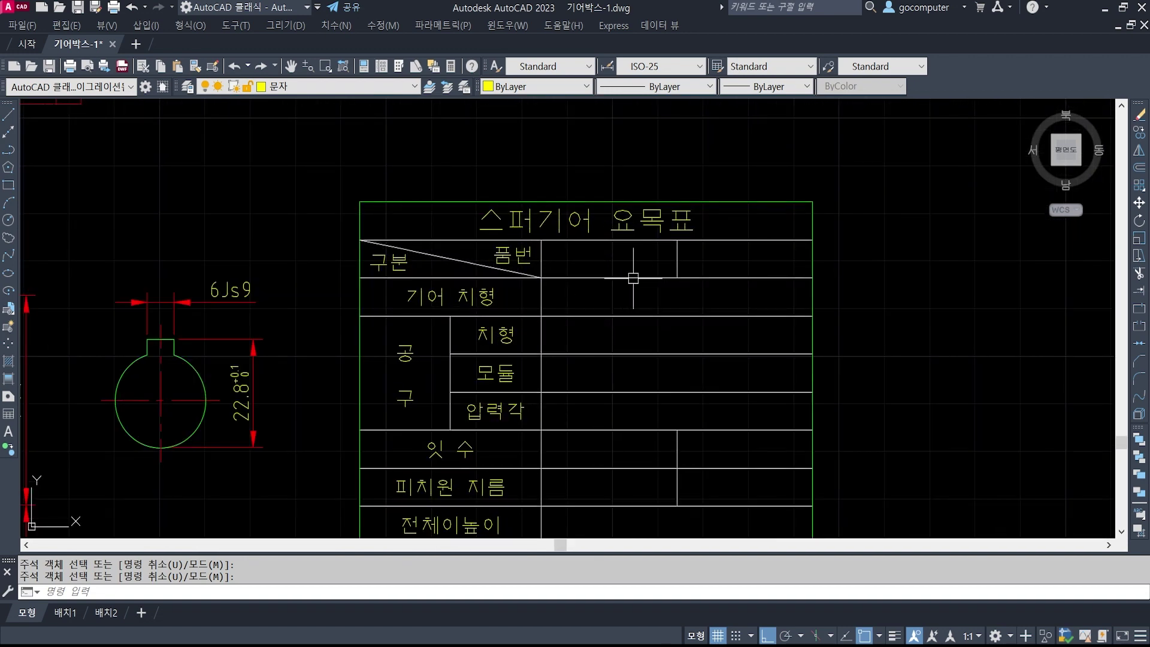
pyautogui.write('dt')
pyautogui.press('Return')
pyautogui.write('m')
pyautogui.press('Escape')
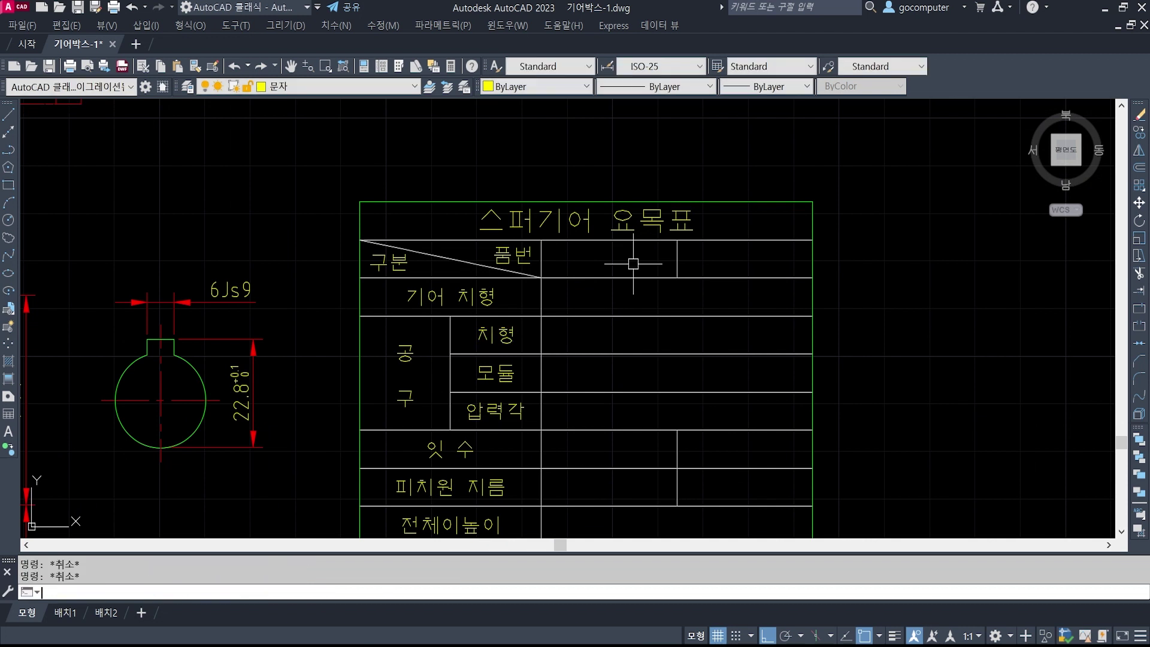
pyautogui.write('dt')
pyautogui.press('Return')
pyautogui.write('j')
pyautogui.press('Return')
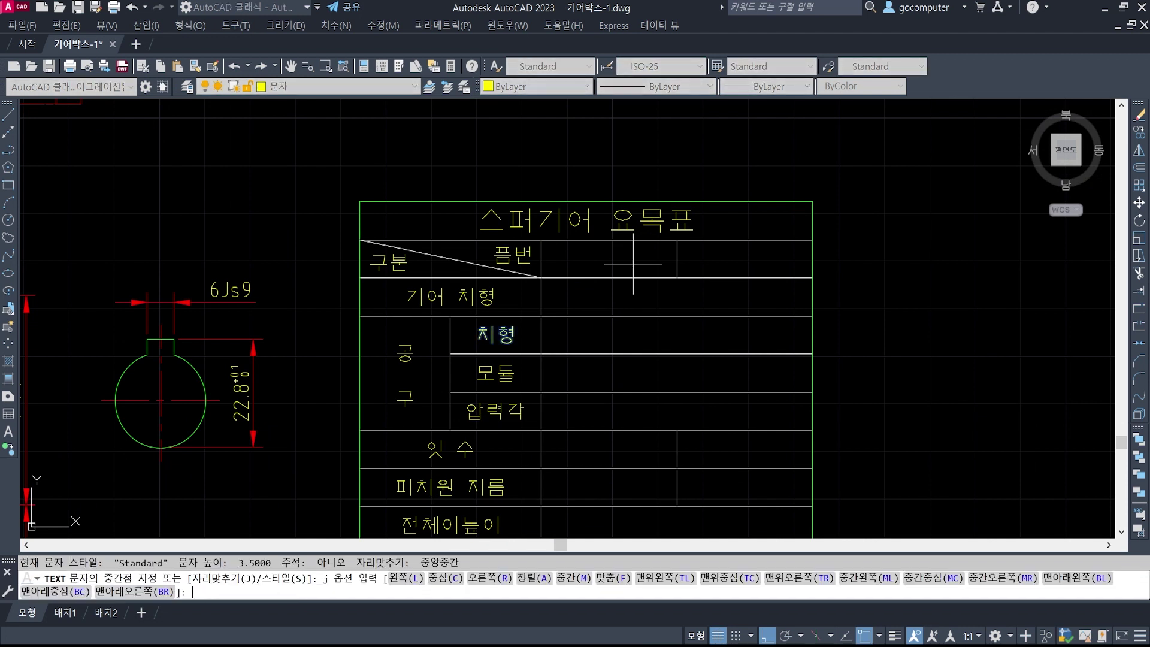
pyautogui.write('mc')
pyautogui.press('Return')
pyautogui.click(676, 277)
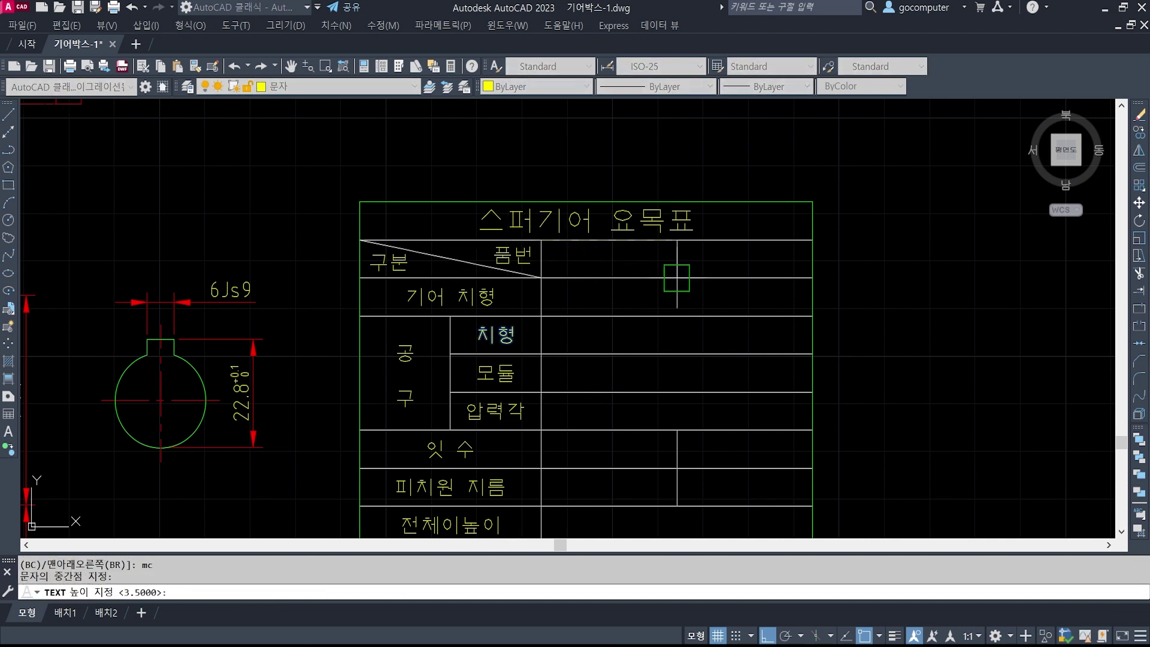
pyautogui.press('Escape')
# - Add the middle-center text "3-a", 3.5 high, at the center of the first value cell beside "품번"
pyautogui.press('Return')
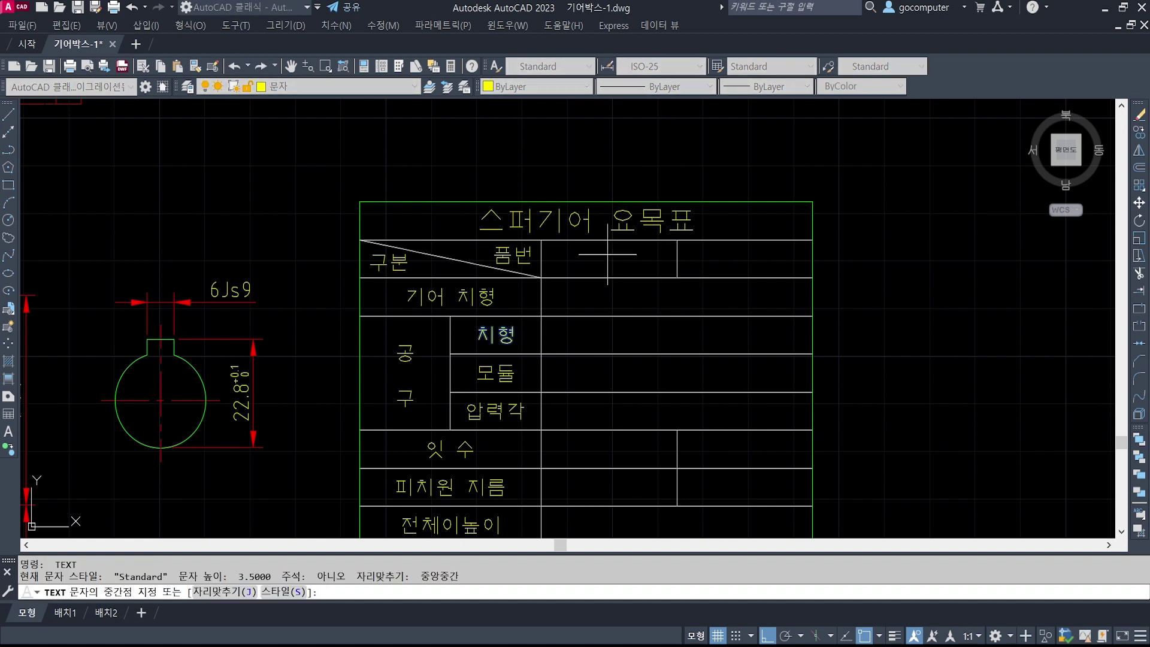
pyautogui.write('j')
pyautogui.press('Return')
pyautogui.write('mc')
pyautogui.press('Return')
pyautogui.keyDown('shift'); pyautogui.rightClick(607, 254); pyautogui.keyUp('shift')
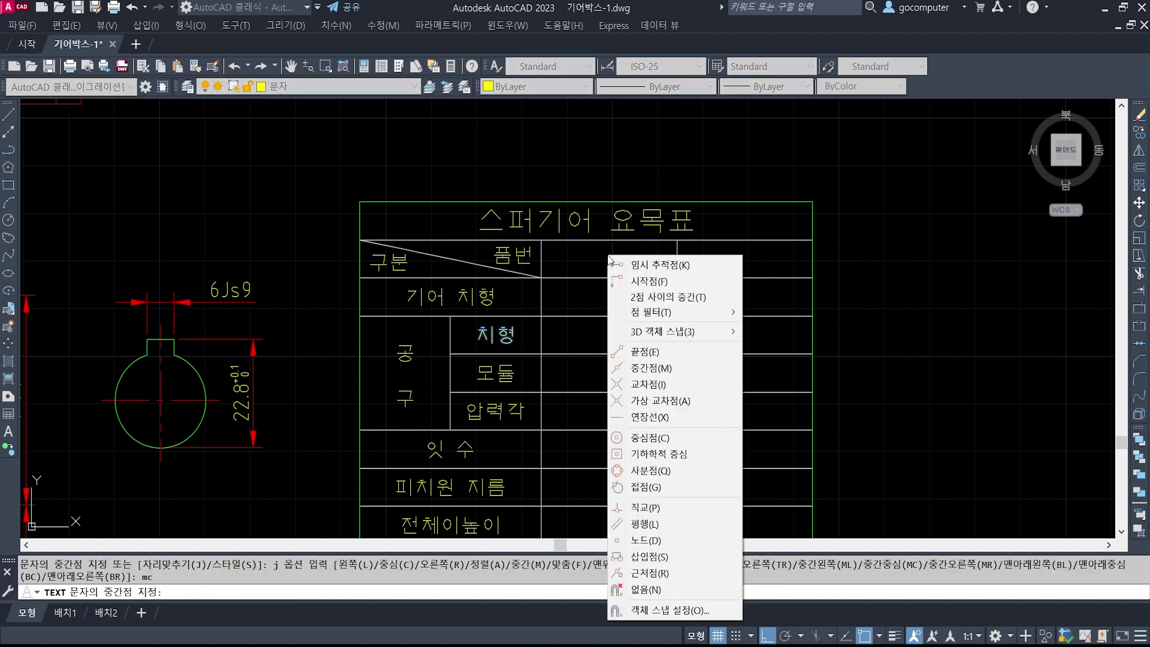
pyautogui.click(675, 297)
pyautogui.click(541, 240)
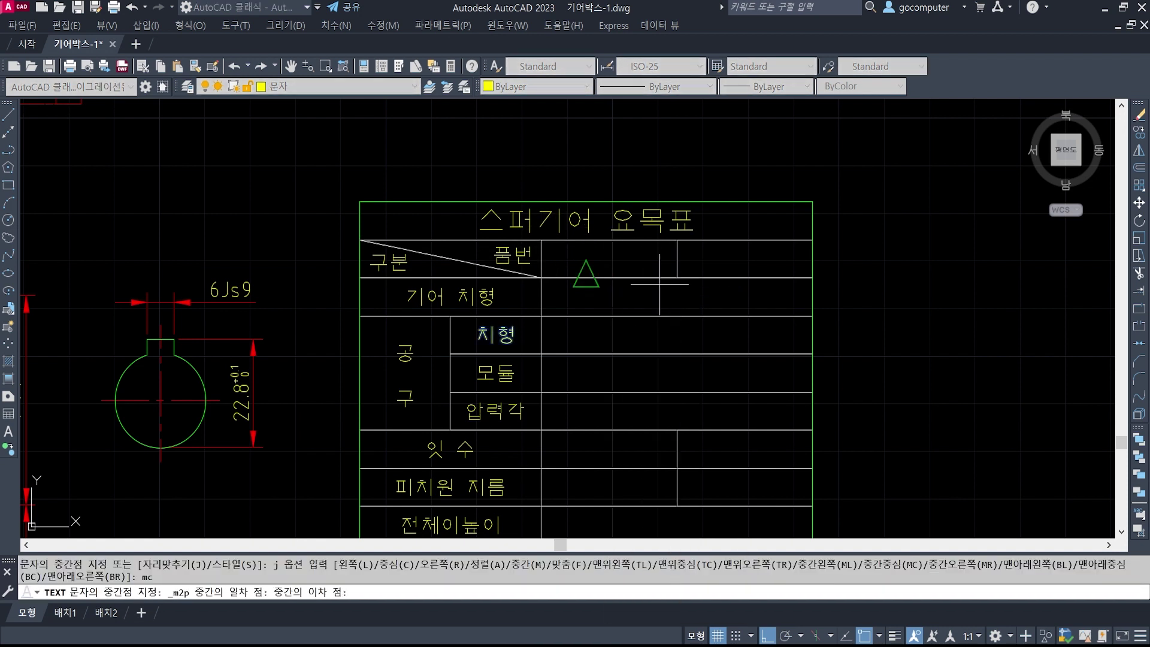
pyautogui.click(676, 278)
pyautogui.write('3.')
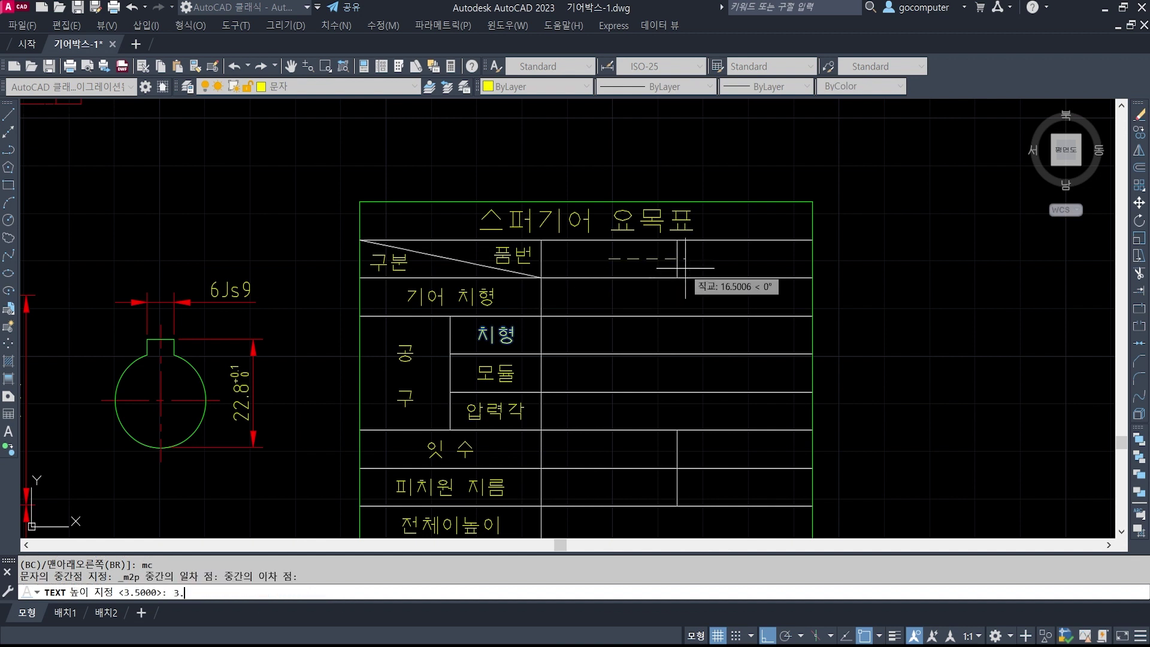
pyautogui.write('5')
pyautogui.press('Return')
pyautogui.press('Return')
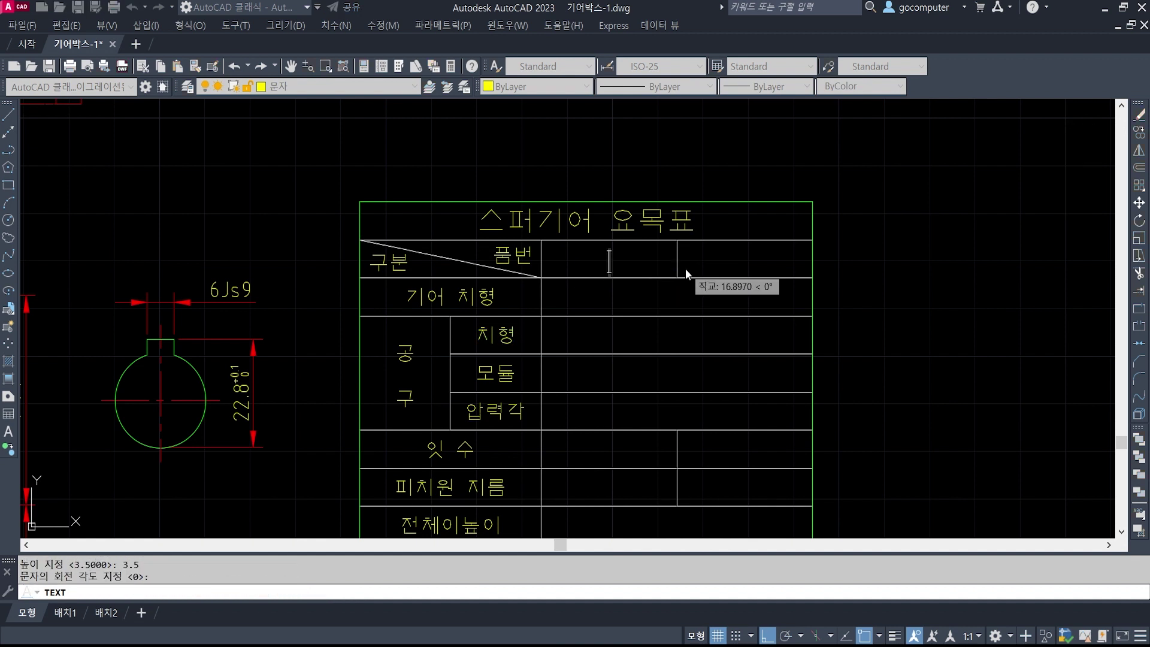
pyautogui.write('3-a')
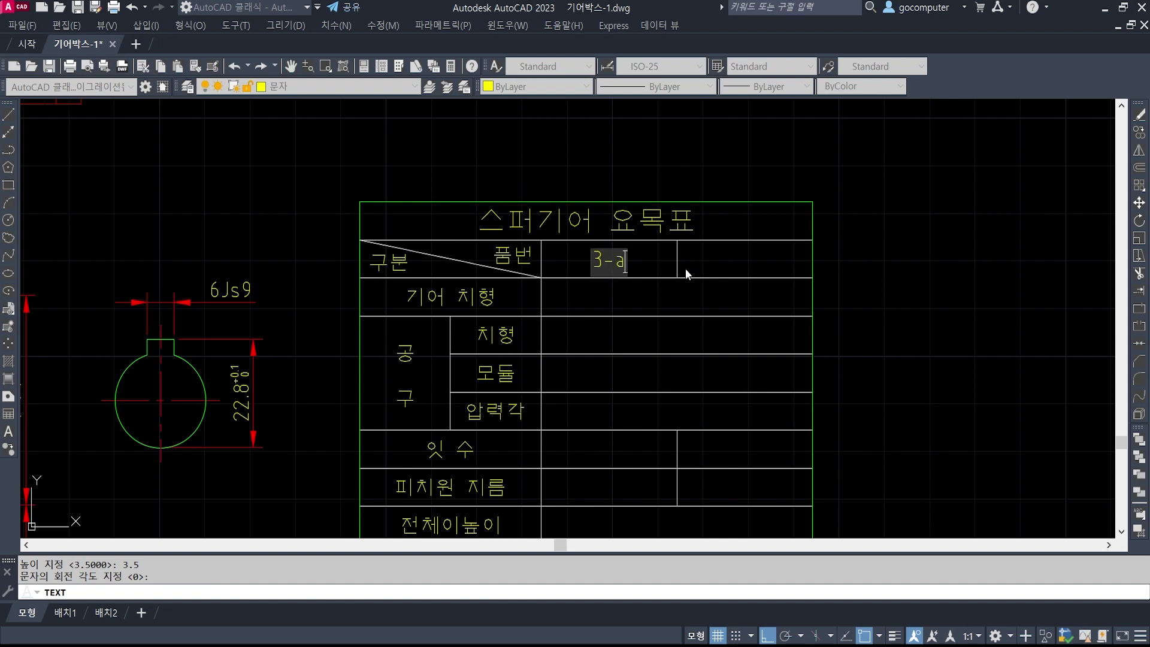
pyautogui.press('Return')
pyautogui.press('Return')
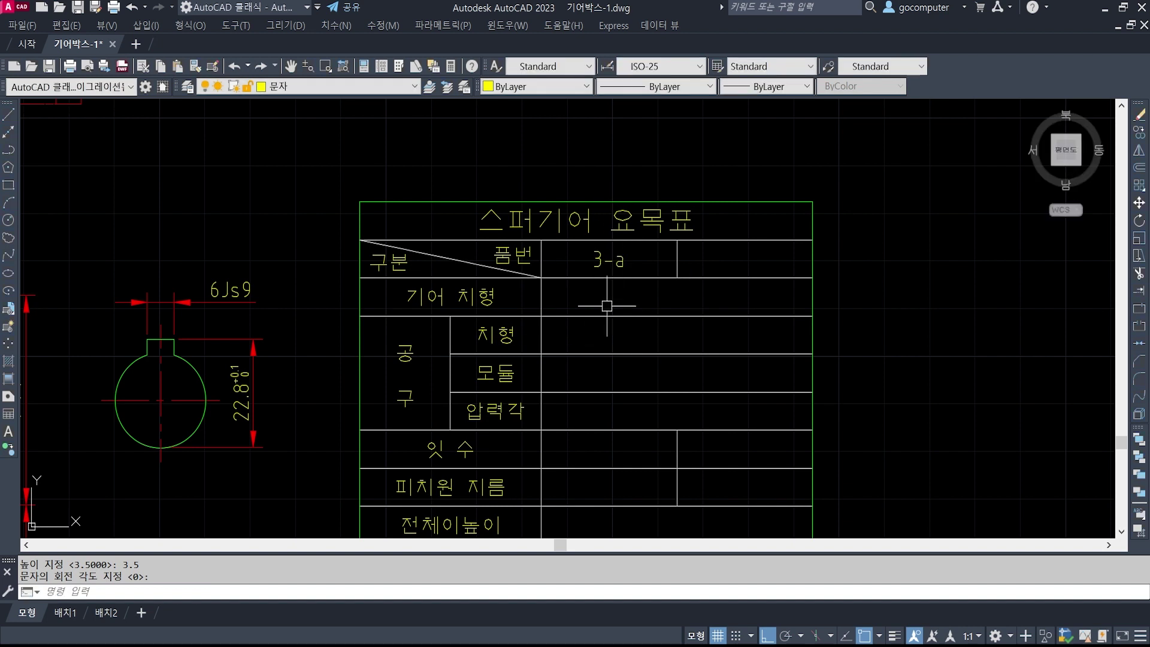
# - Copy the "3-a" text from its cell corner into the second value cell of the "품번" row
pyautogui.write('co')
pyautogui.press('Return')
pyautogui.click(616, 259)
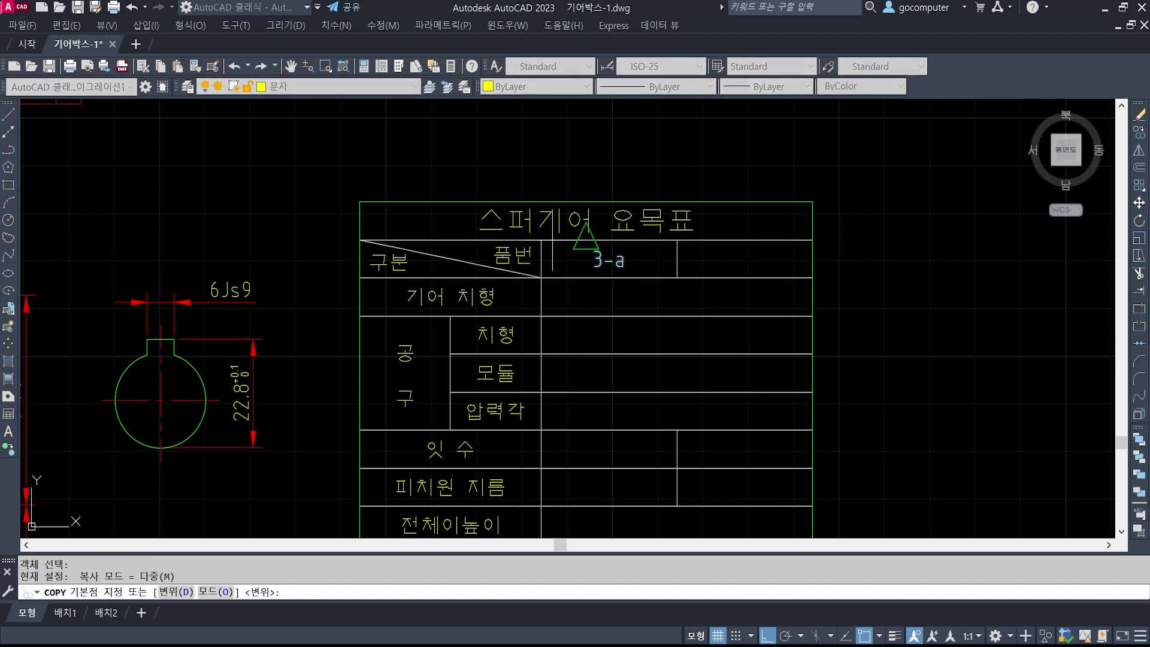
pyautogui.press('Return')
pyautogui.click(540, 240)
pyautogui.click(682, 240)
pyautogui.press('Return')
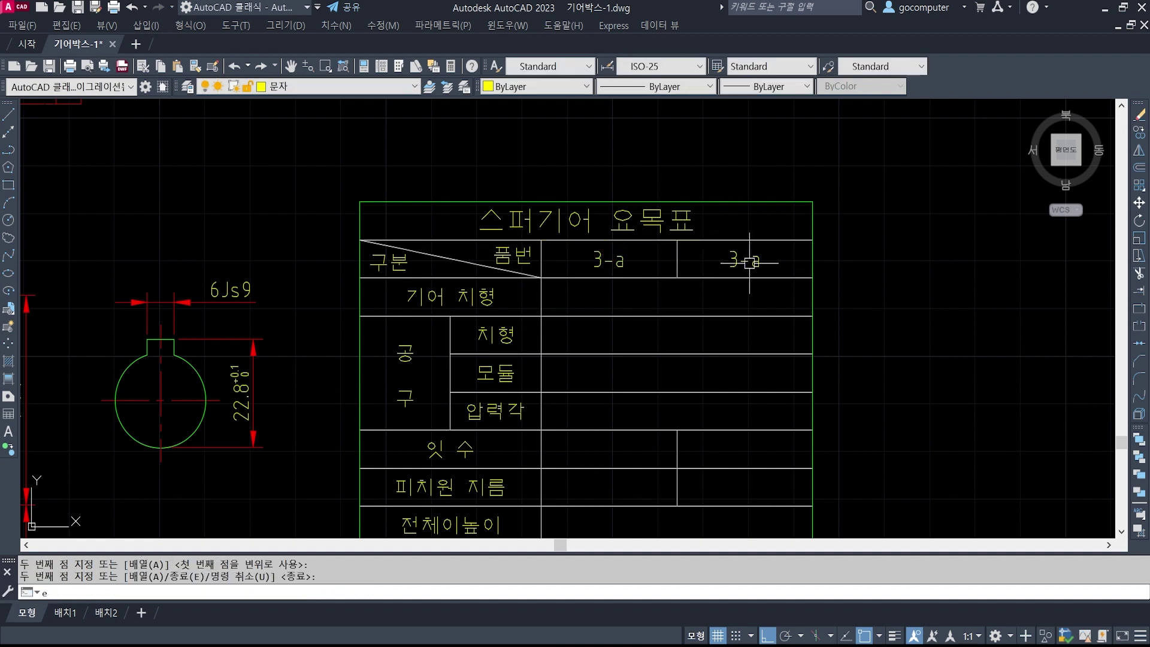
# - Change the copied part number in the second "품번" value cell to "3-b"
pyautogui.doubleClick(750, 262)
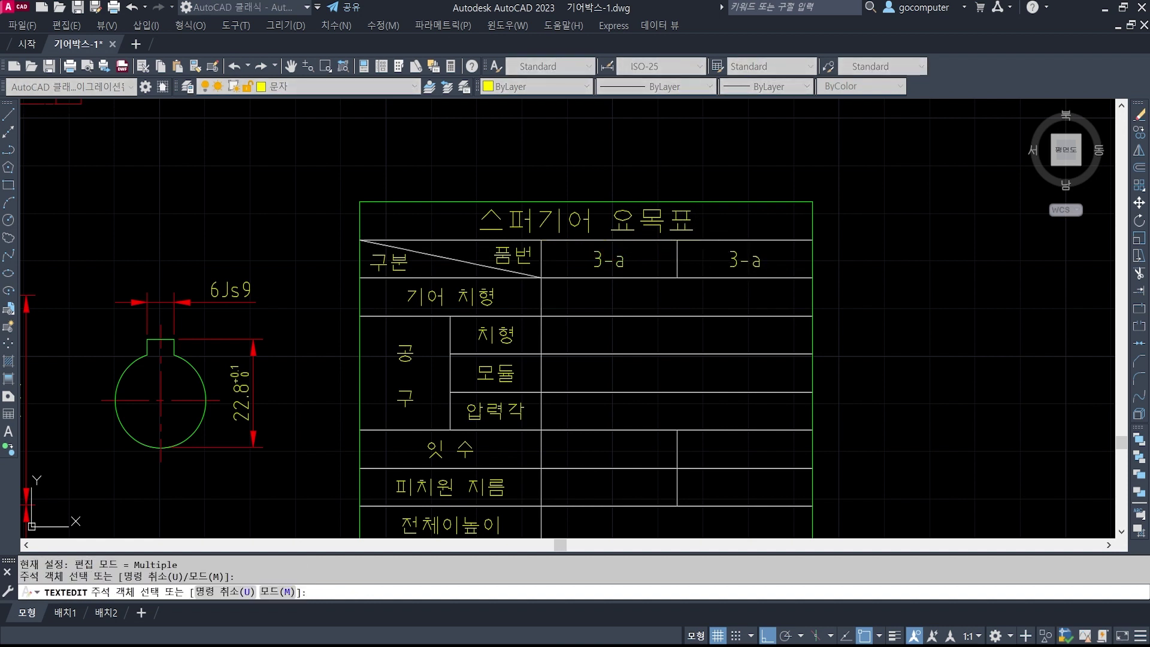
pyautogui.write('3-b')
pyautogui.press('Return')
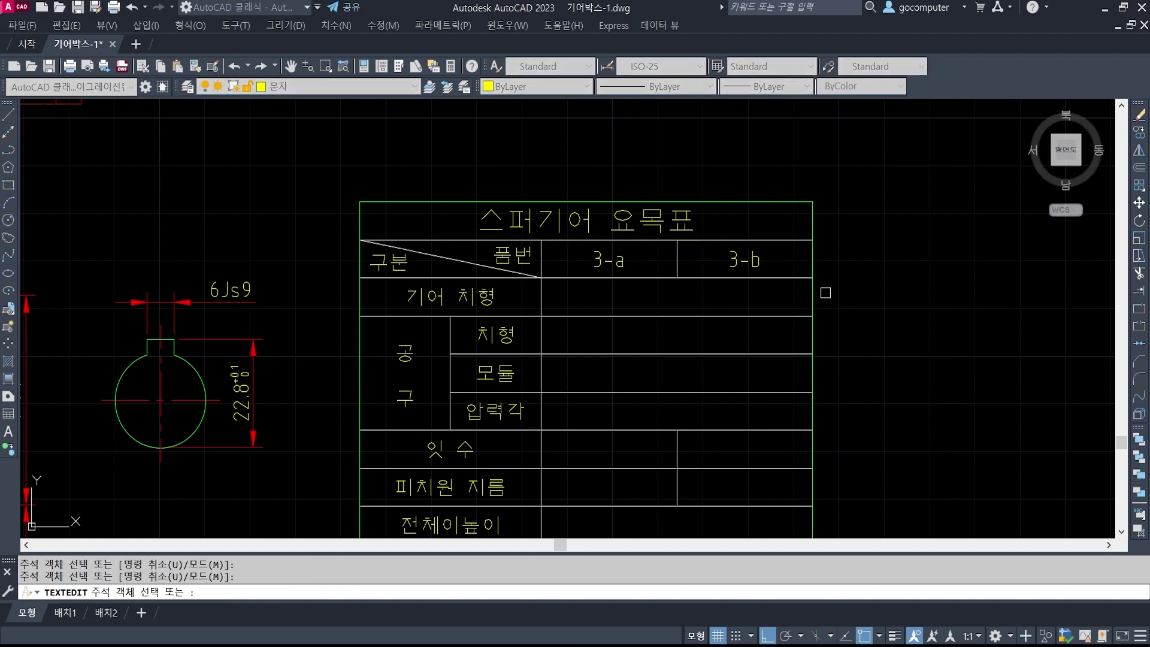
pyautogui.press('Return')
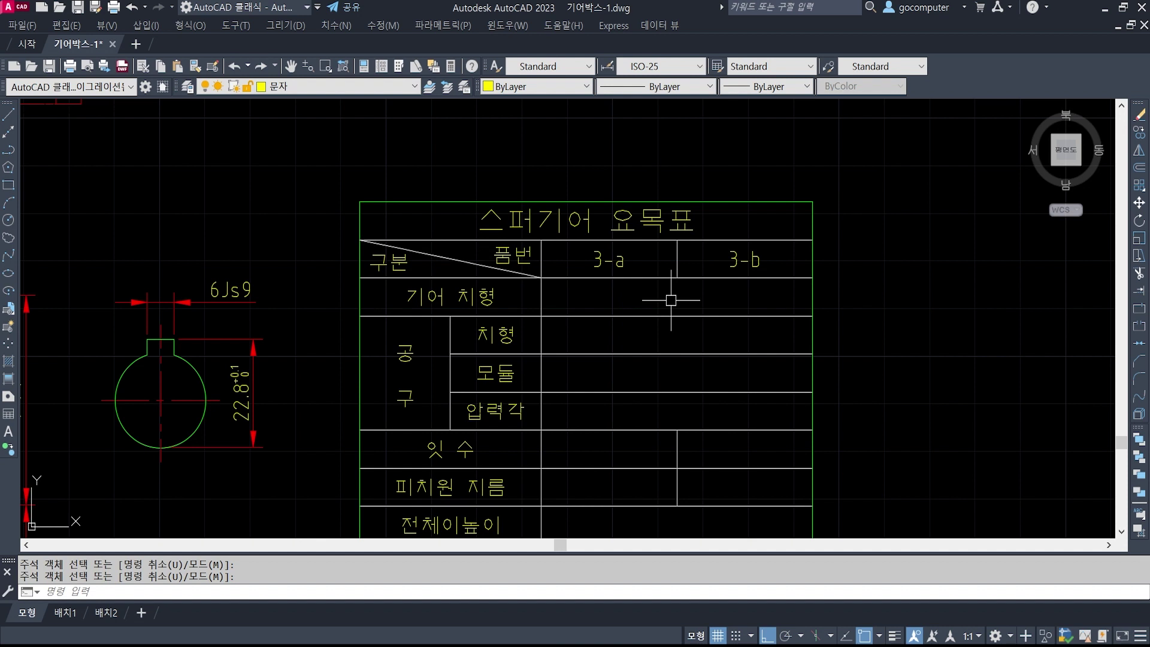
# - Add the middle-center text "표 준", 3.5 high, at the center of the value cell beside "기어 치형"
pyautogui.write('text')
pyautogui.press('Return')
pyautogui.write('j')
pyautogui.press('Return')
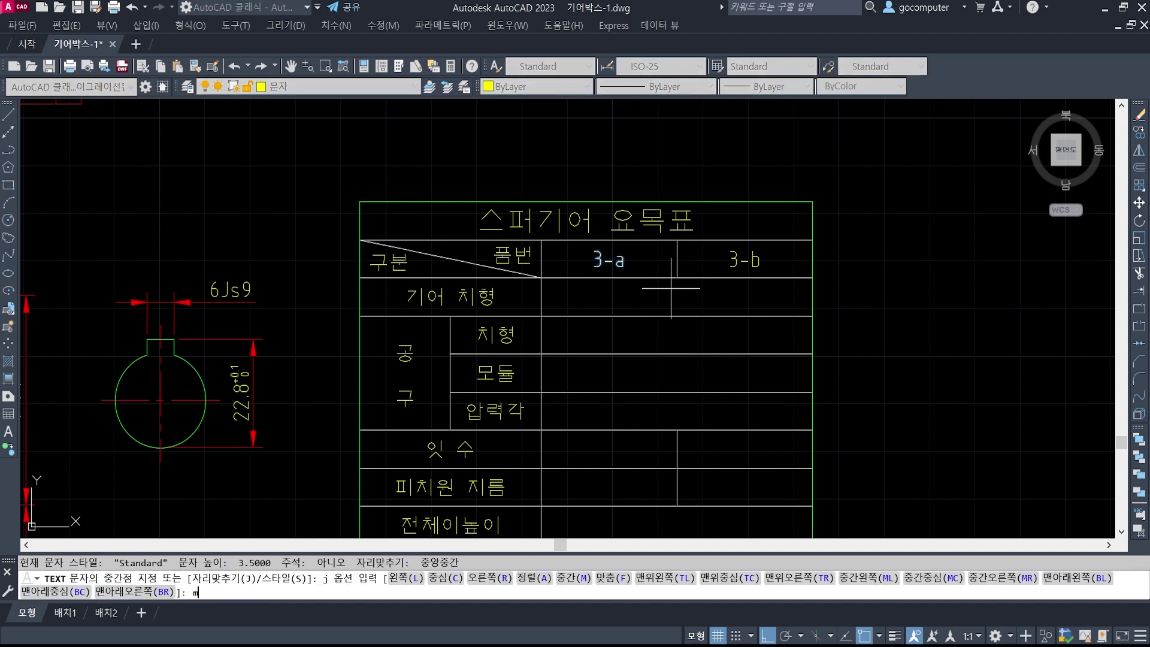
pyautogui.write('mc')
pyautogui.press('Return')
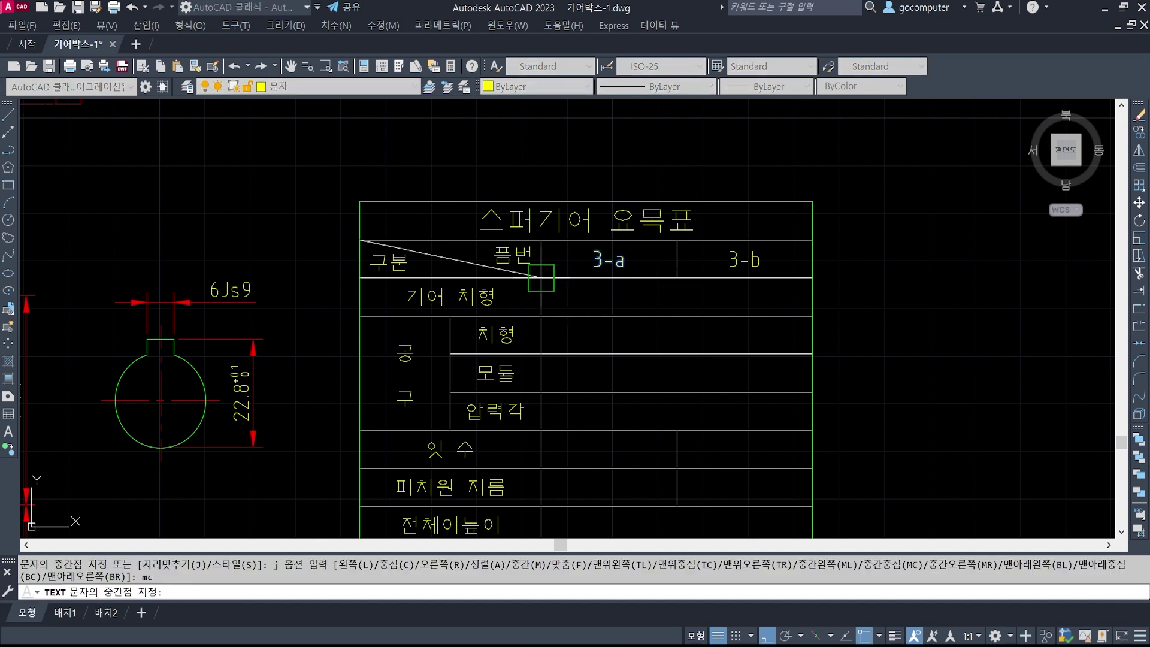
pyautogui.keyDown('shift'); pyautogui.rightClick(541, 277); pyautogui.keyUp('shift')
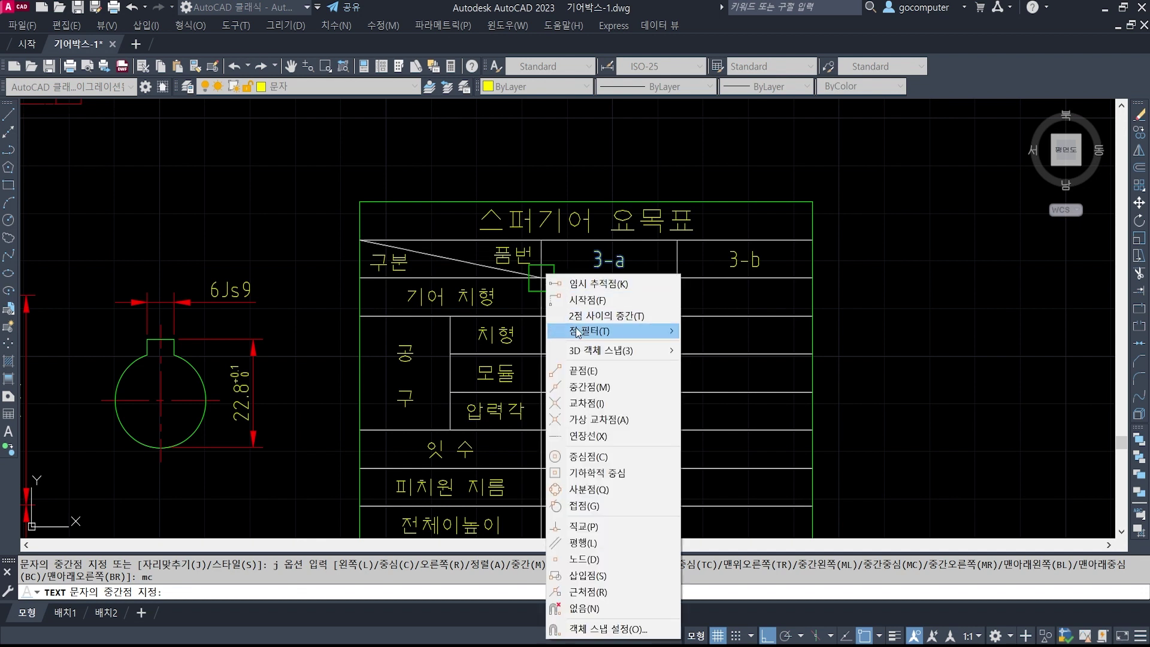
pyautogui.click(593, 310)
pyautogui.click(541, 278)
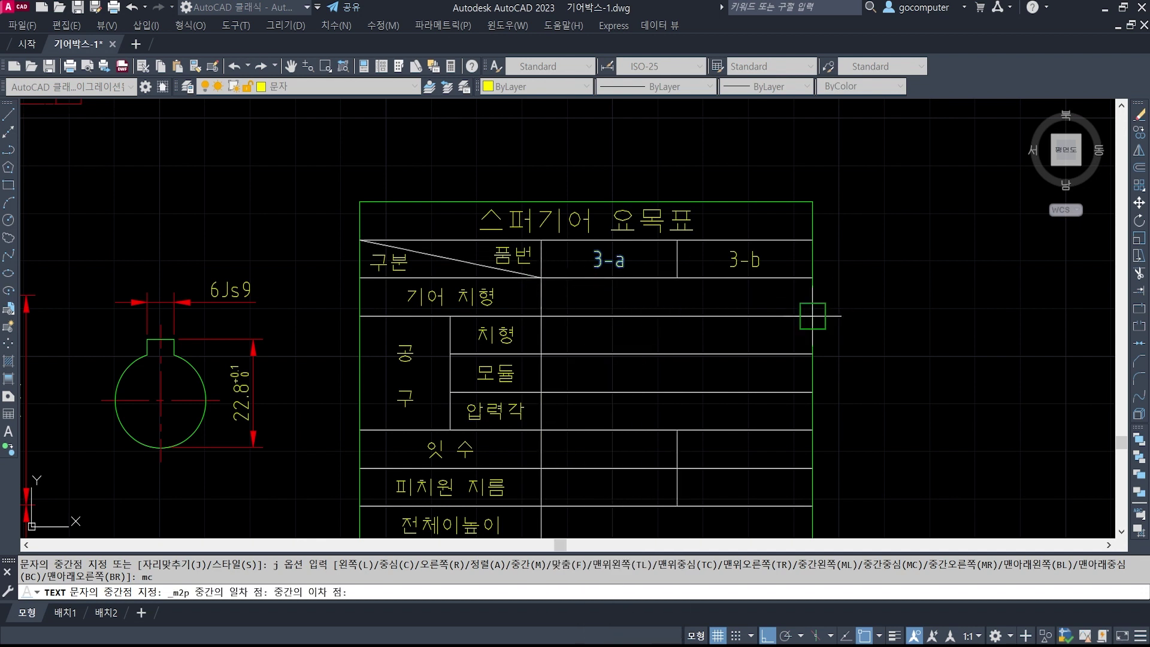
pyautogui.click(812, 316)
pyautogui.write('3.5')
pyautogui.press('Return')
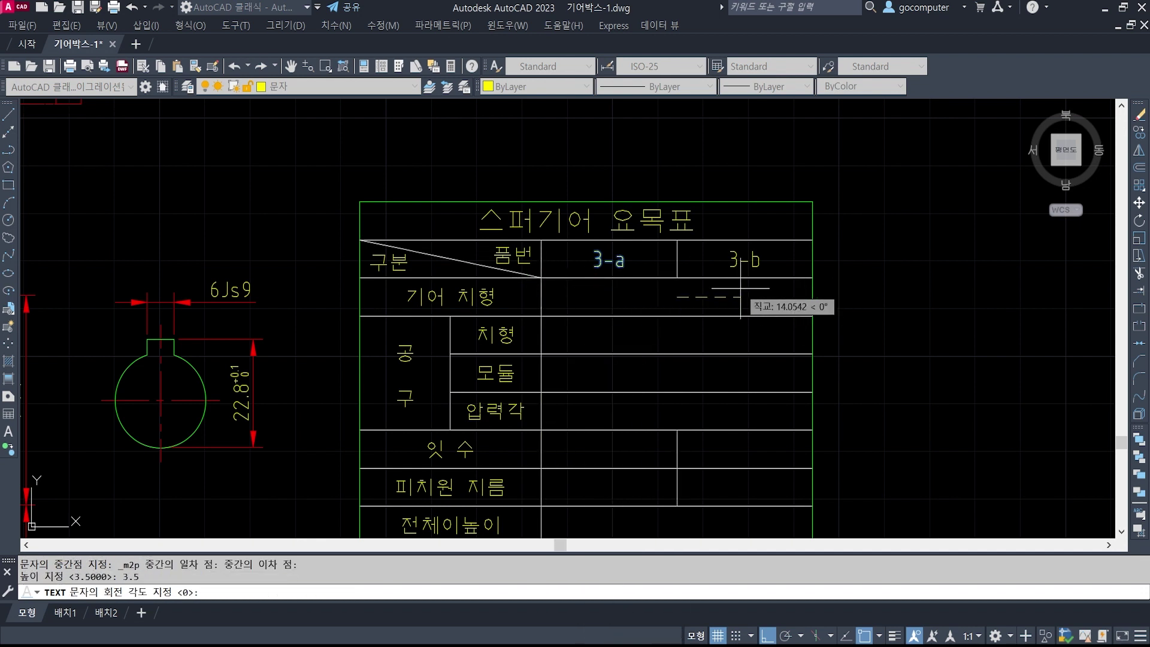
pyautogui.press('Return')
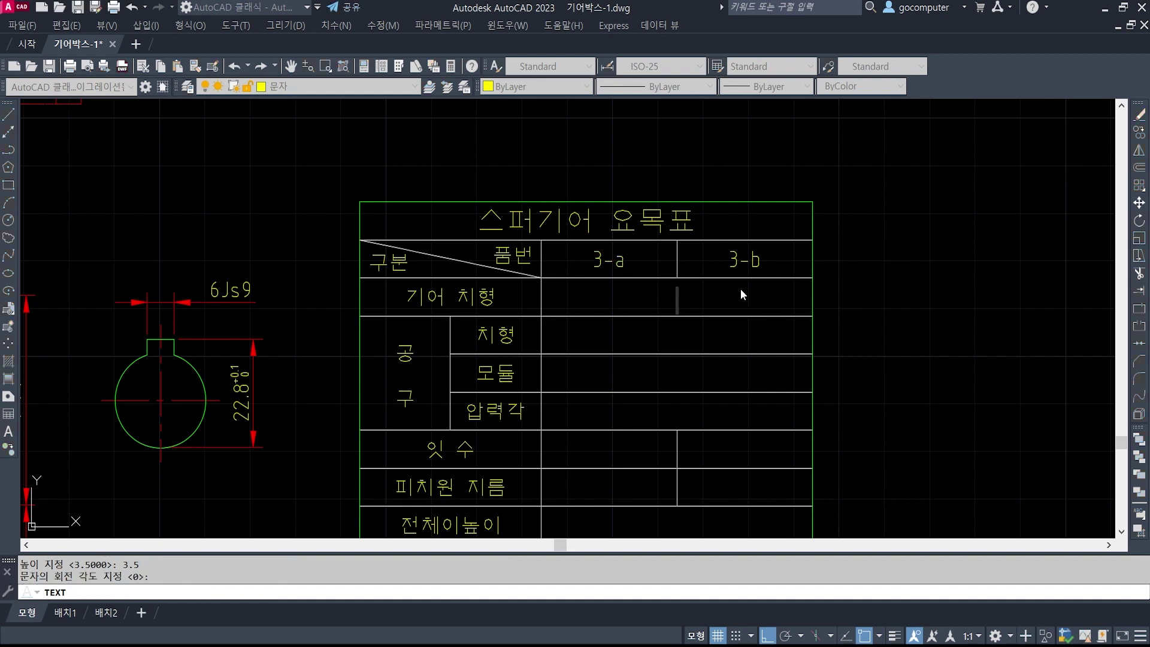
pyautogui.write('표 준')
pyautogui.press('Return')
pyautogui.press('Return')
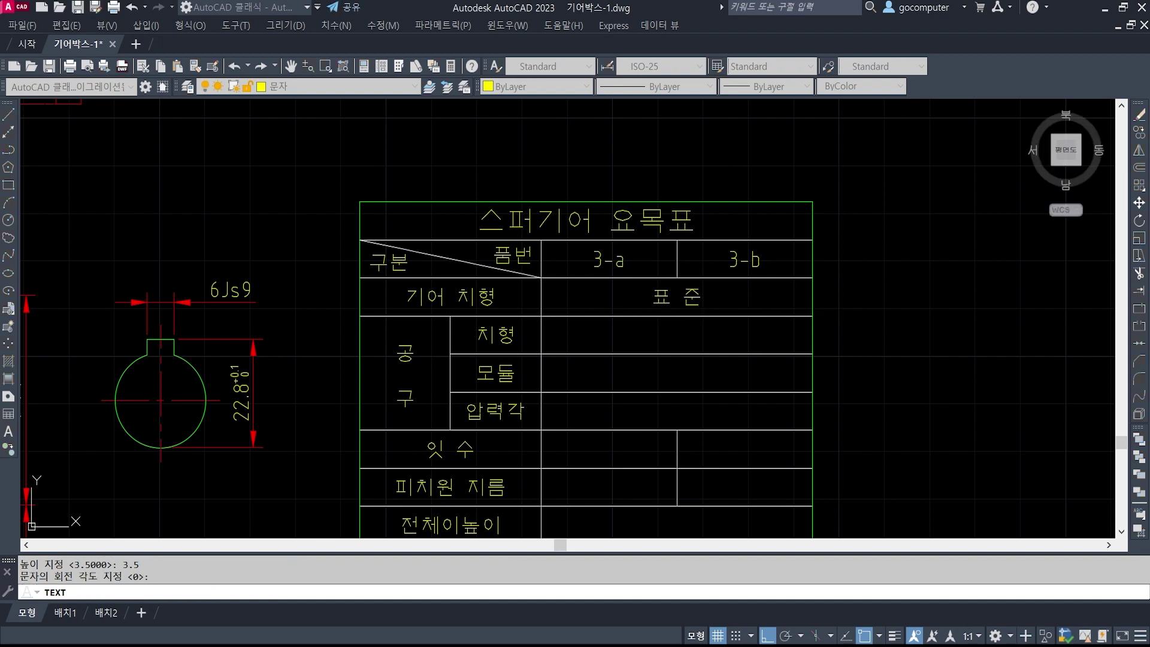
pyautogui.press('Escape')
pyautogui.press('Escape')
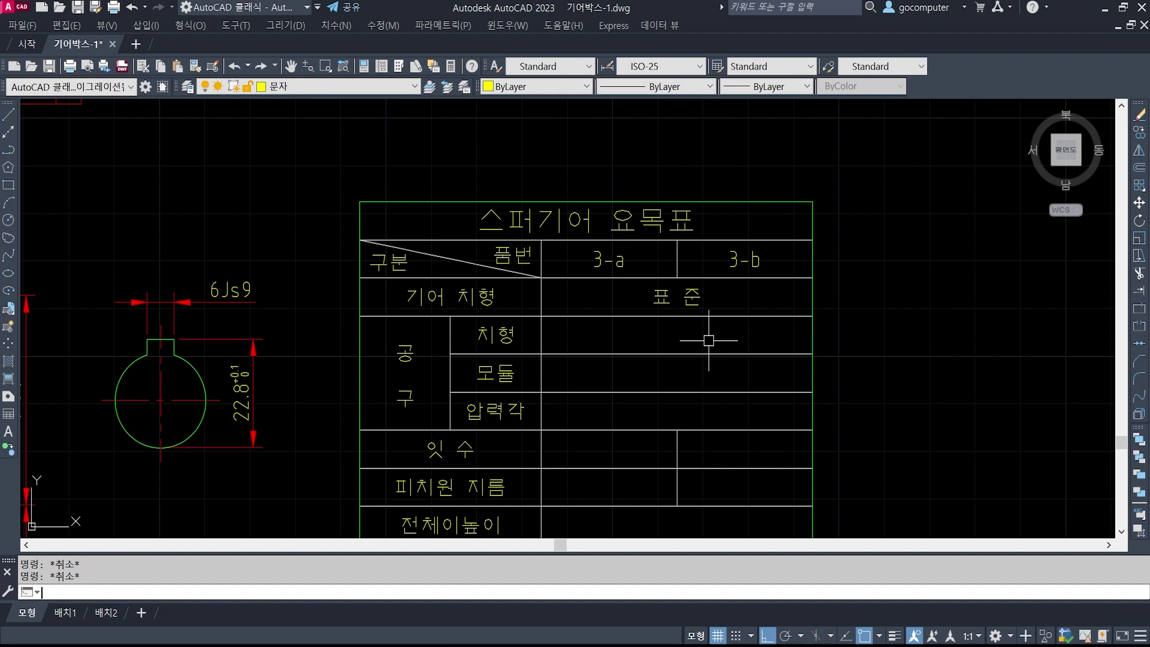
# - Copy the "표 준" text from its cell corner into the "치형", "모듈" and "압력각" value cells below
pyautogui.write('co')
pyautogui.press('Return')
pyautogui.click(695, 290)
pyautogui.press('Return')
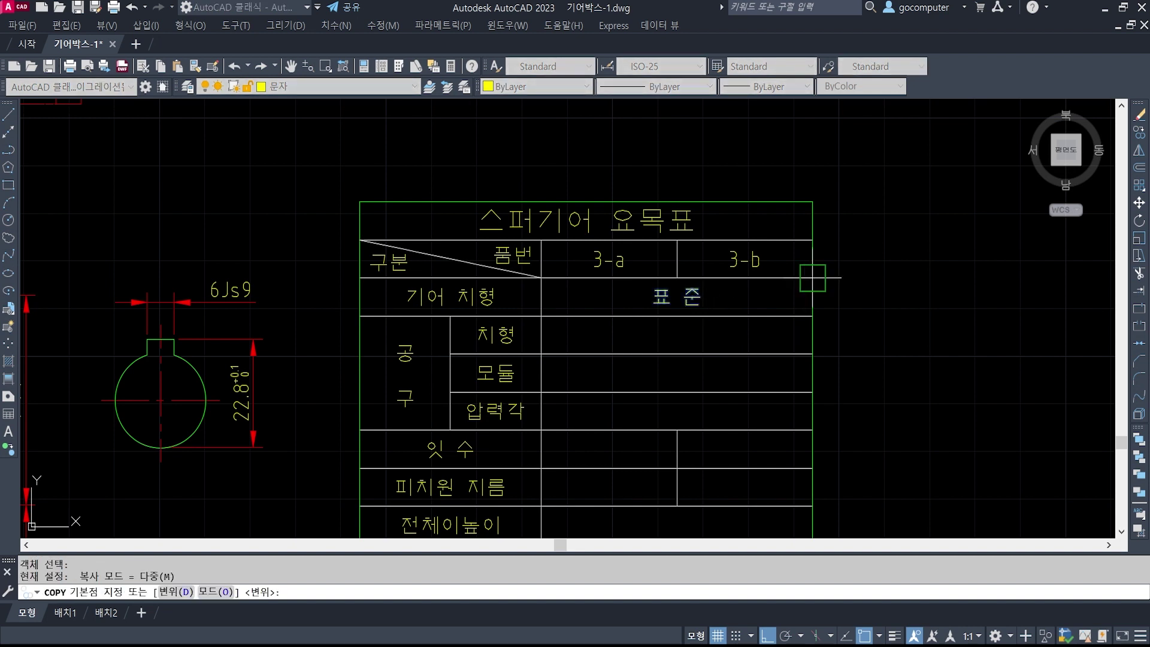
pyautogui.click(812, 278)
pyautogui.click(812, 316)
pyautogui.click(812, 354)
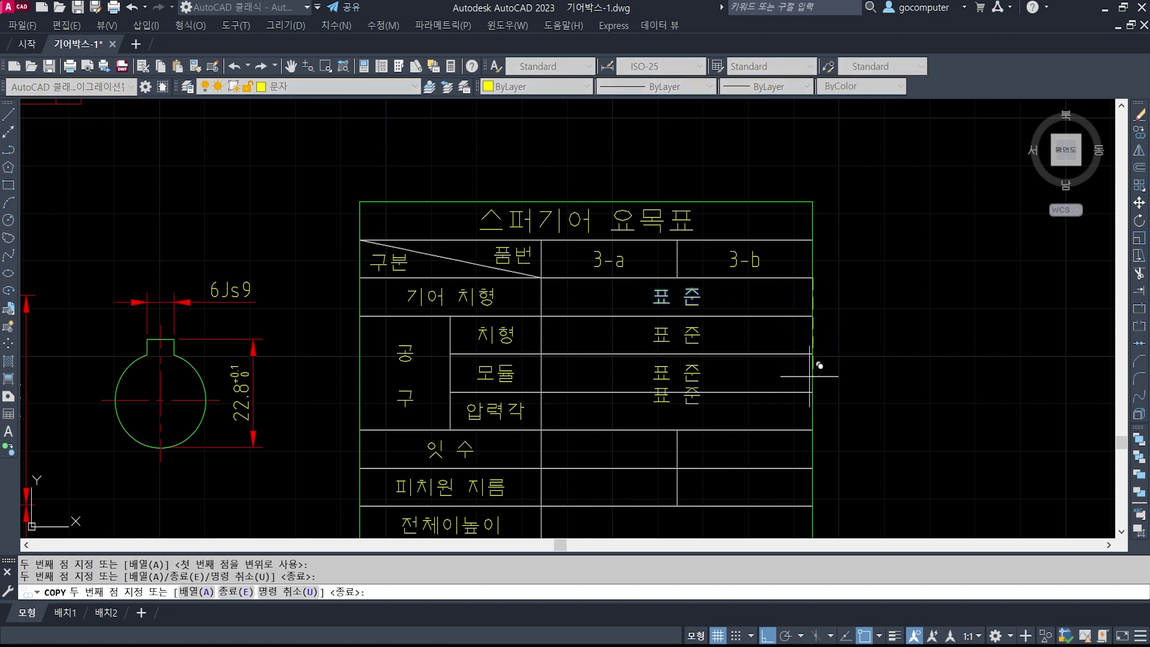
pyautogui.click(812, 392)
pyautogui.press('Return')
# - Change the copied value beside "치형" to "보통이" and the one beside "모듈" to "2"
pyautogui.write('ed')
pyautogui.press('Return')
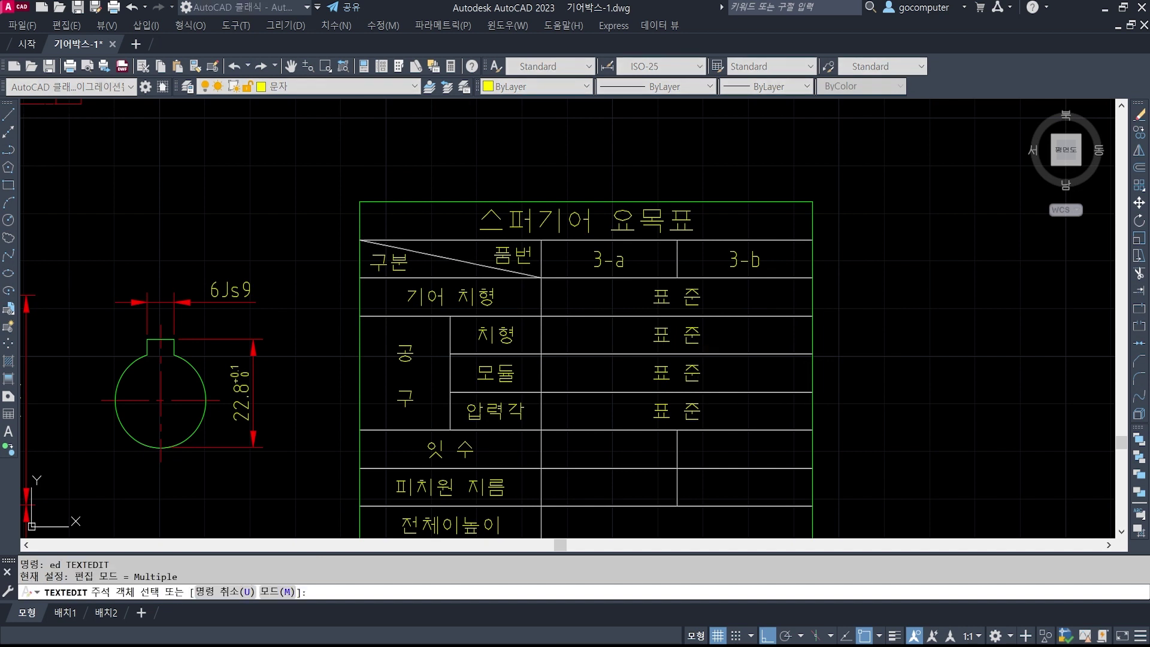
pyautogui.click(715, 331)
pyautogui.write('보통이')
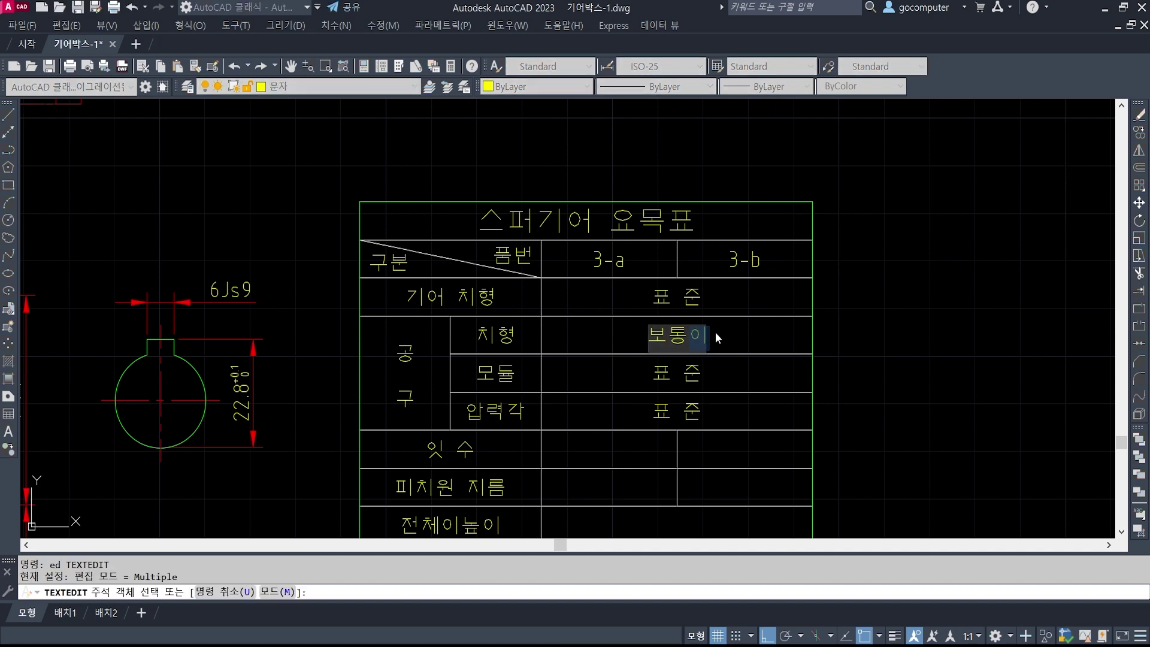
pyautogui.press('Return')
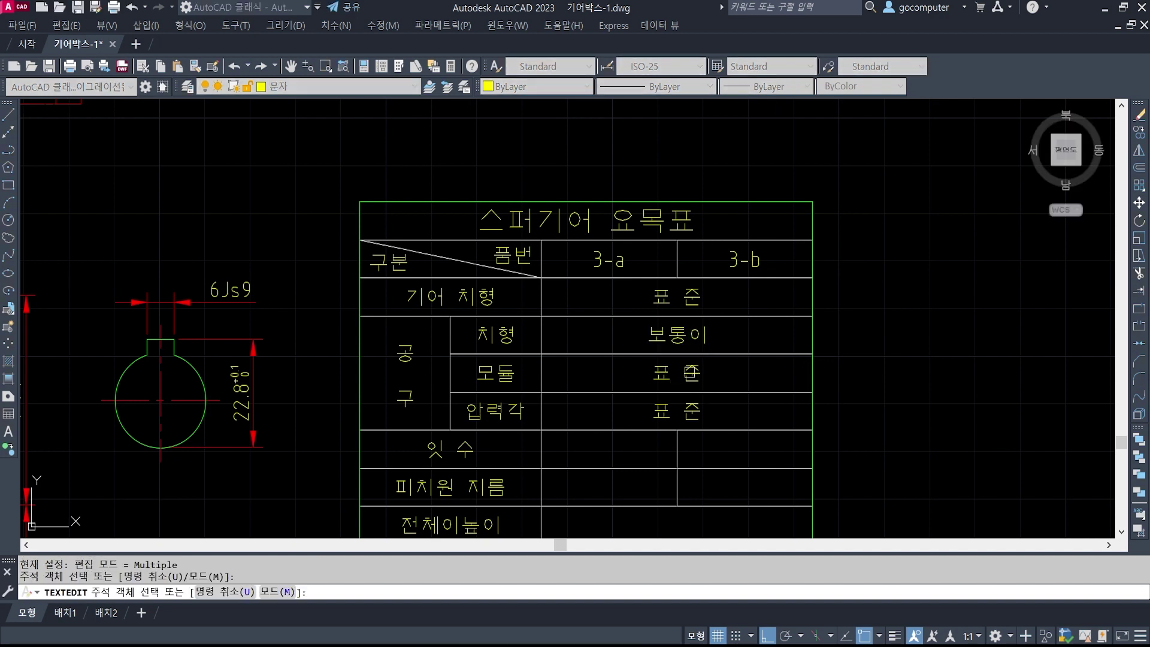
pyautogui.click(770, 369)
pyautogui.write('2')
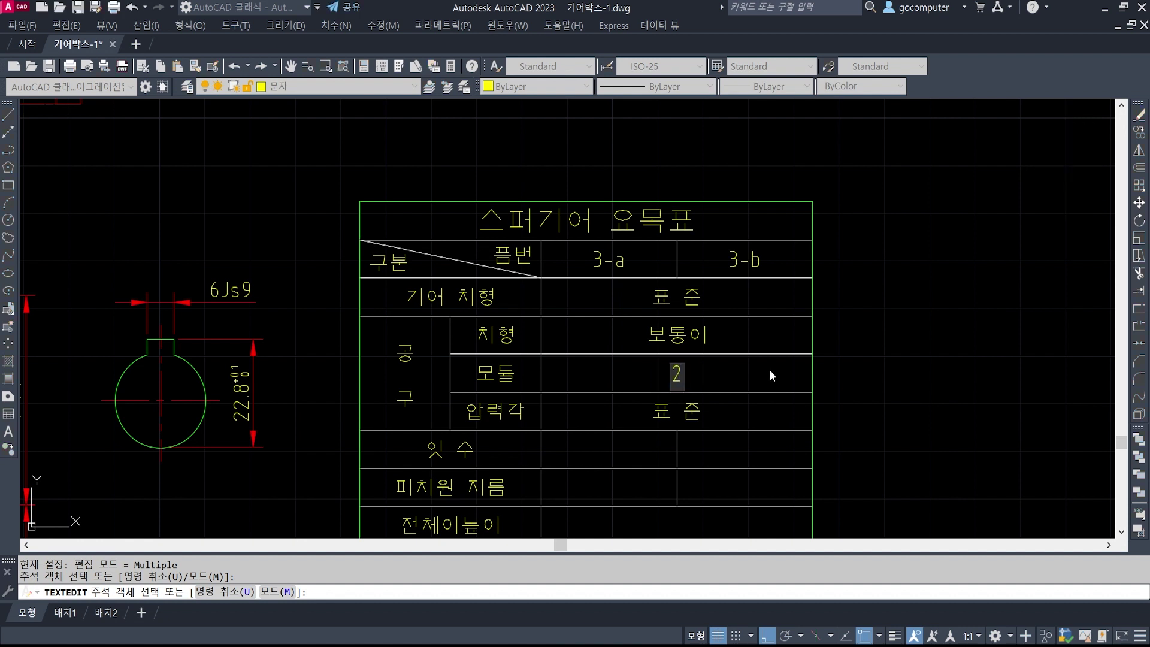
pyautogui.press('Return')
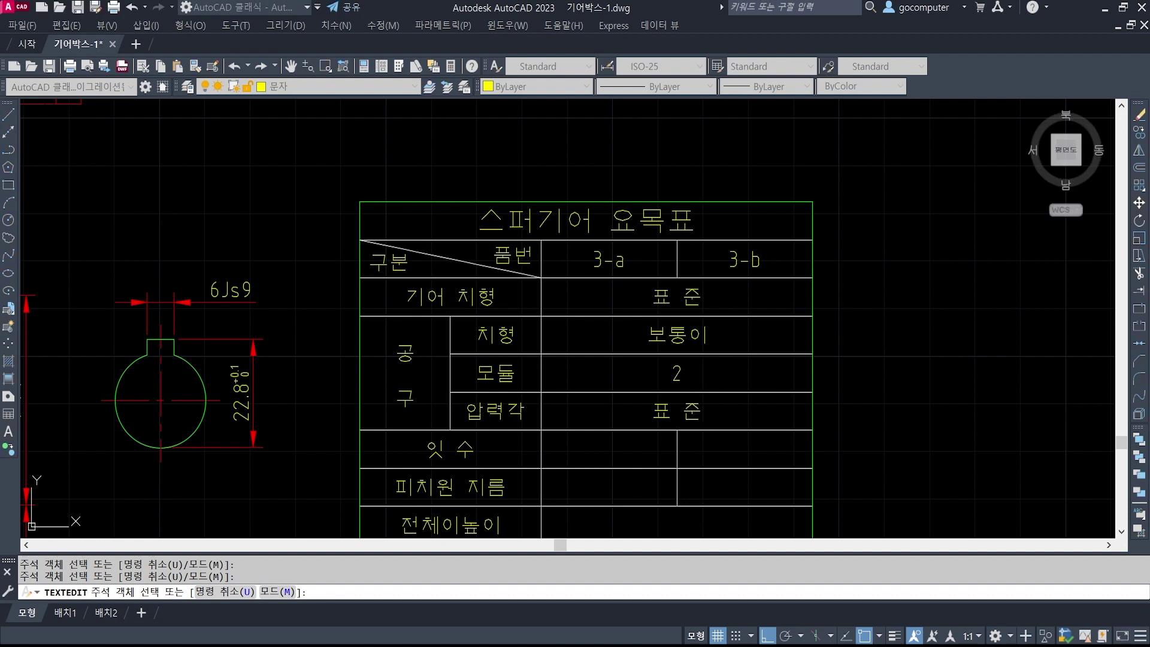
# - Change the copied value beside "압력각" to 20°, entering the degree sign as %%d
pyautogui.click(699, 409)
pyautogui.write('20%%d')
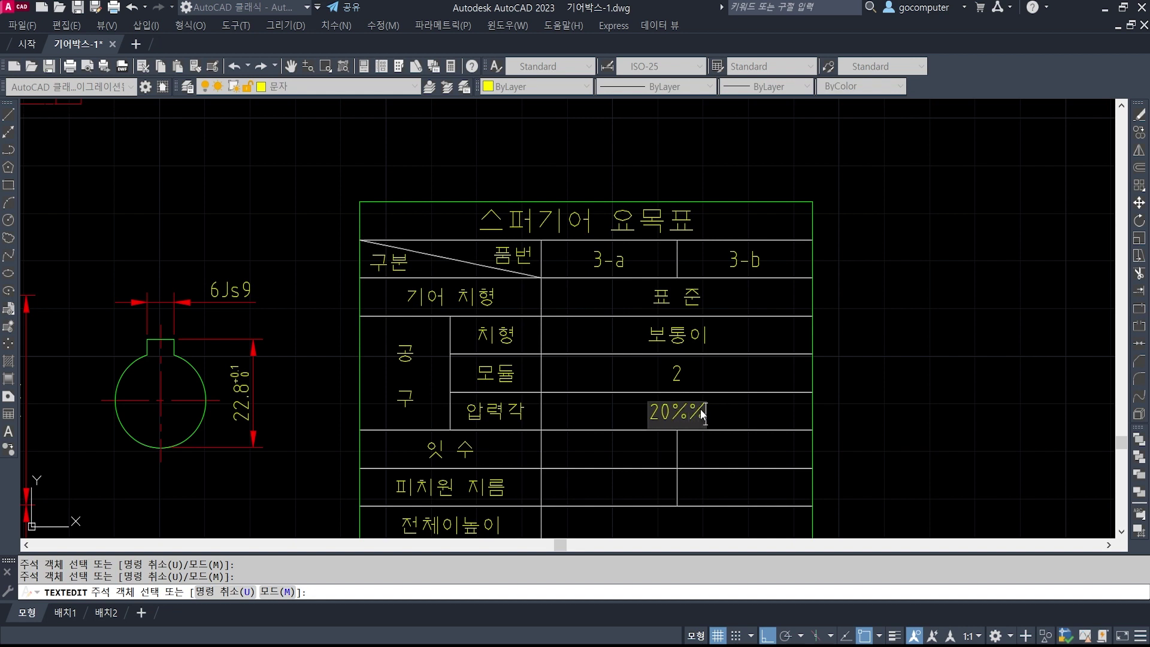
pyautogui.press('Return')
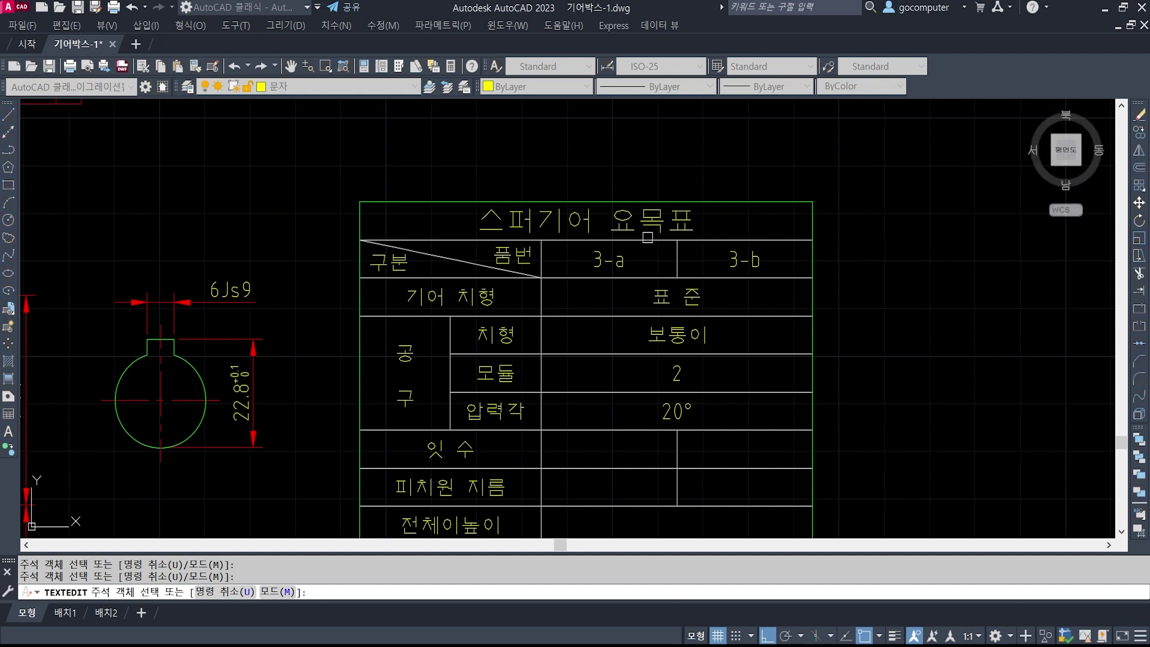
pyautogui.moveTo(585, 481); pyautogui.dragTo(582, 353, button='middle')
pyautogui.press('Return')
# - Copy the "3-a" and "3-b" texts together from the "품번" row into the value cells of the "잇 수" and "피치원 지름" rows
pyautogui.write('co')
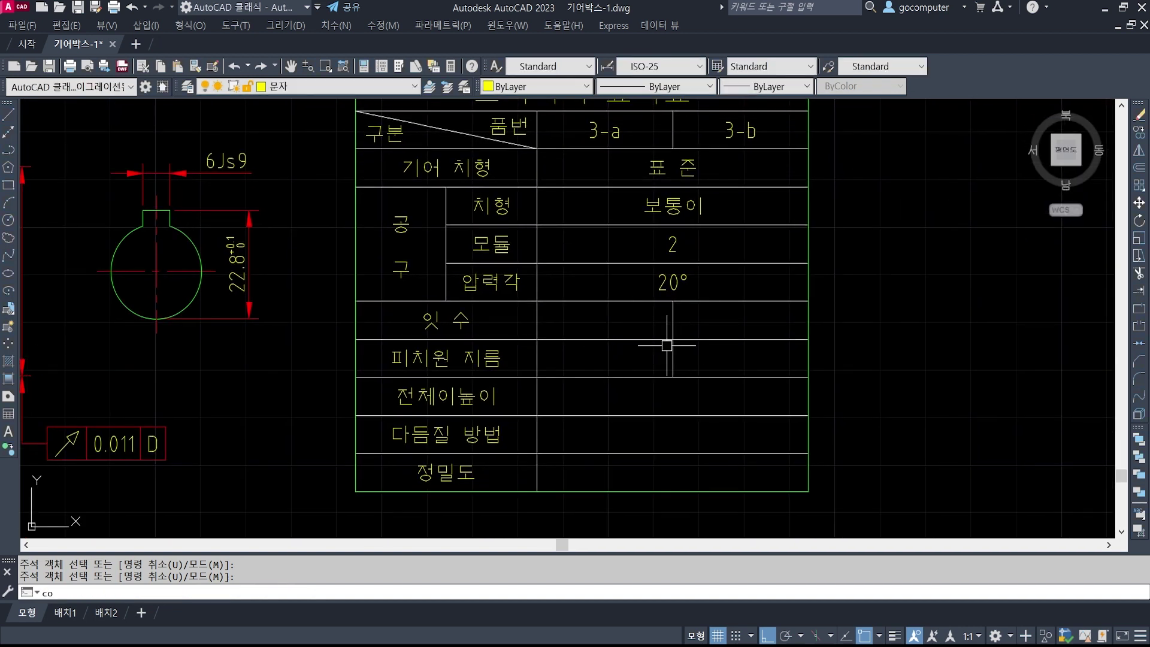
pyautogui.press('Return')
pyautogui.click(617, 133)
pyautogui.click(738, 129)
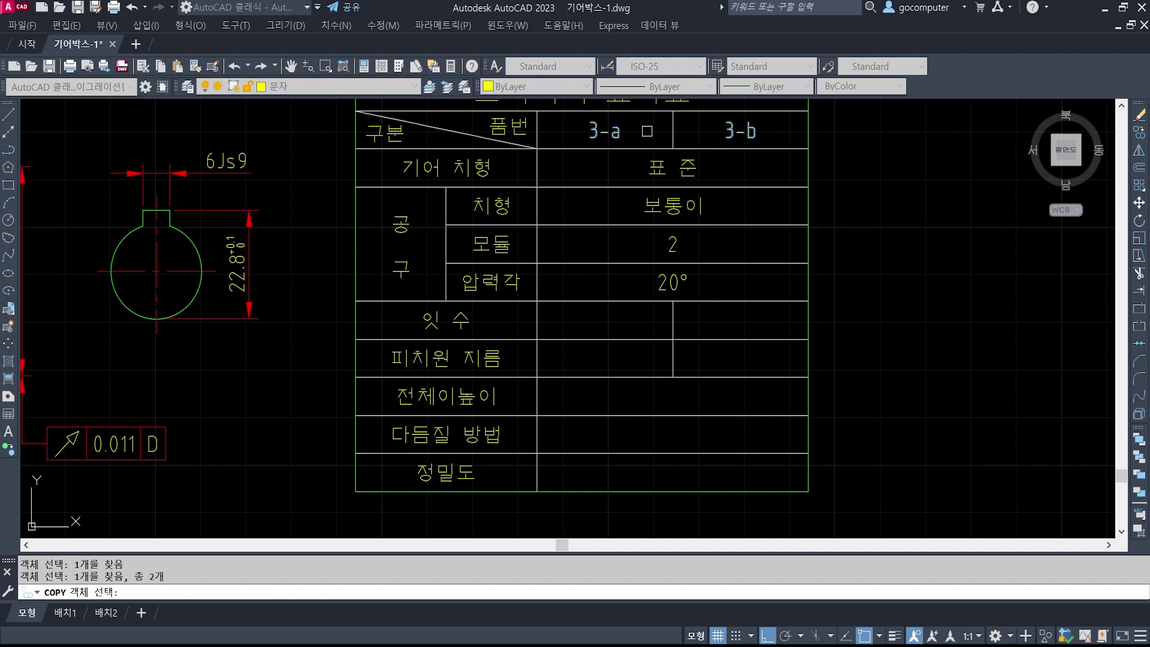
pyautogui.press('Return')
pyautogui.click(536, 129)
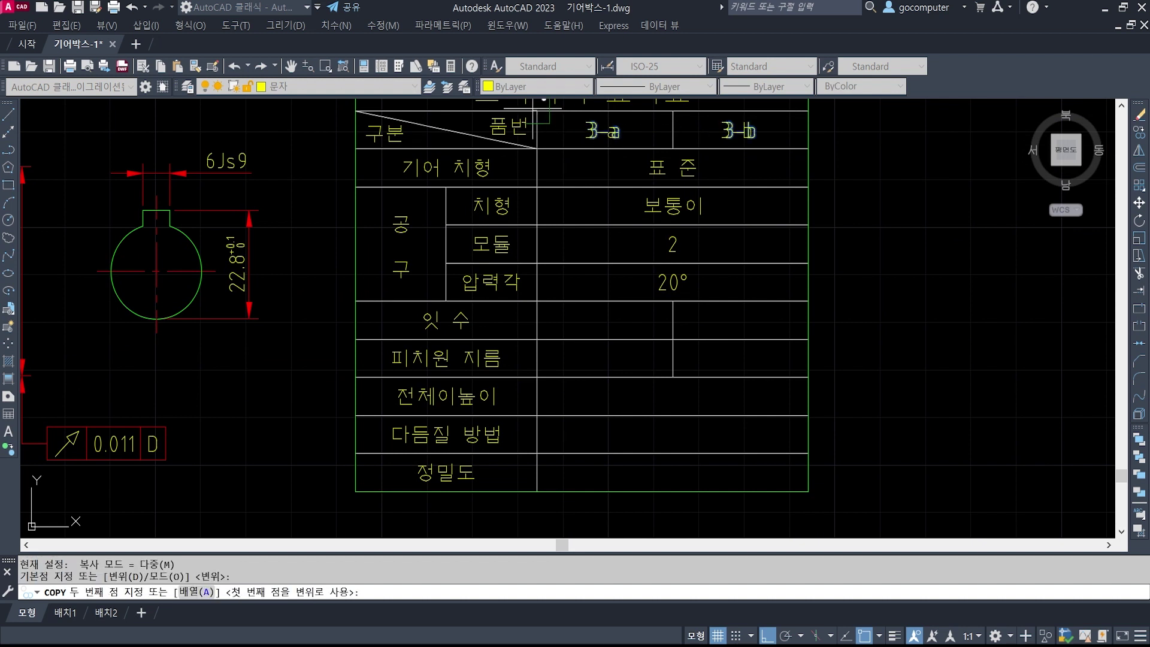
pyautogui.click(545, 291)
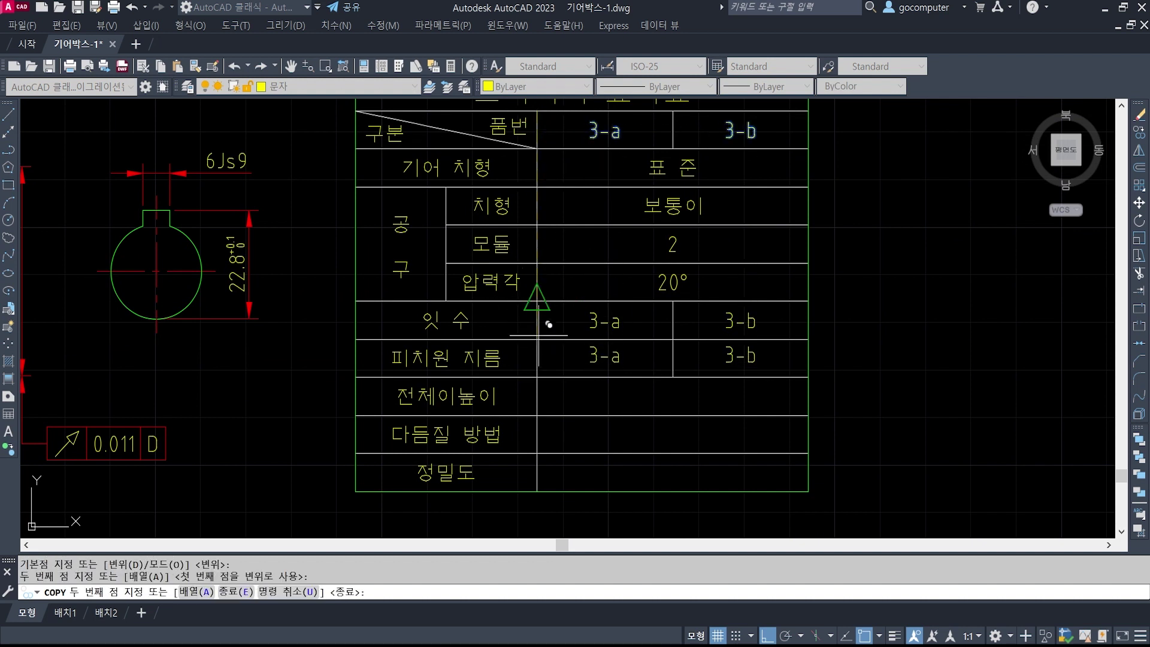
pyautogui.keyDown('shift'); pyautogui.rightClick(540, 337); pyautogui.keyUp('shift')
pyautogui.click(579, 411)
pyautogui.click(539, 328)
pyautogui.press('Return')
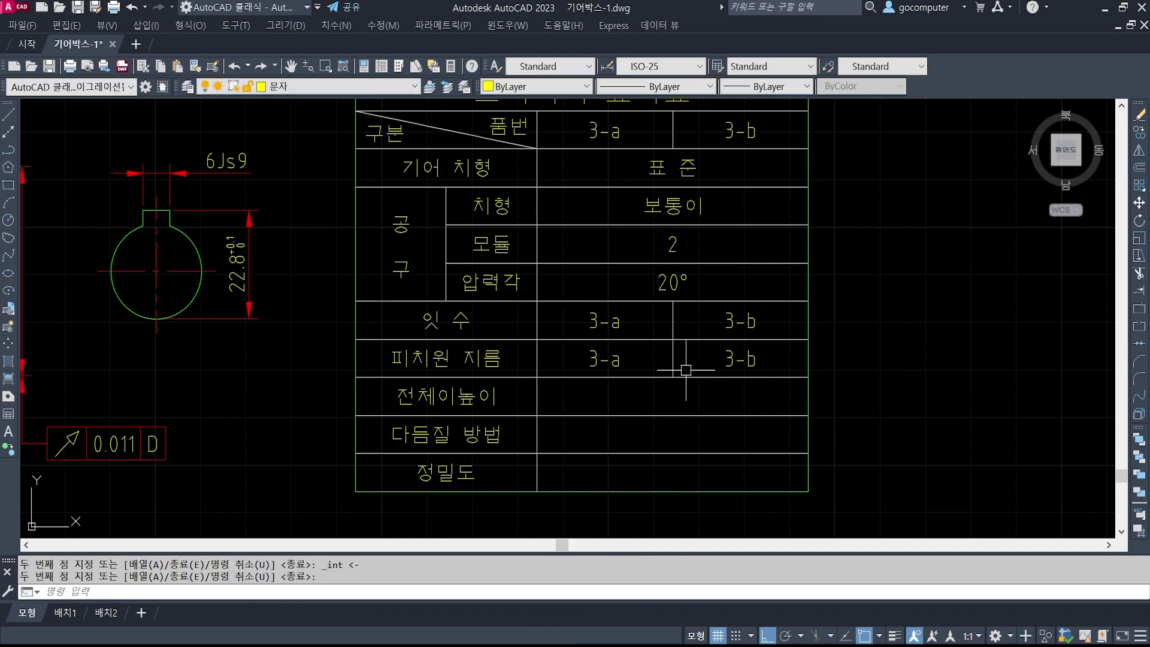
# - Check the tooth counts in the reference assembly image and change the copied "잇 수" values to 39 for 3-a and 20 for 3-b
pyautogui.moveTo(688, 367); pyautogui.dragTo(689, 407, button='middle')
pyautogui.write('ed')
pyautogui.press('Return')
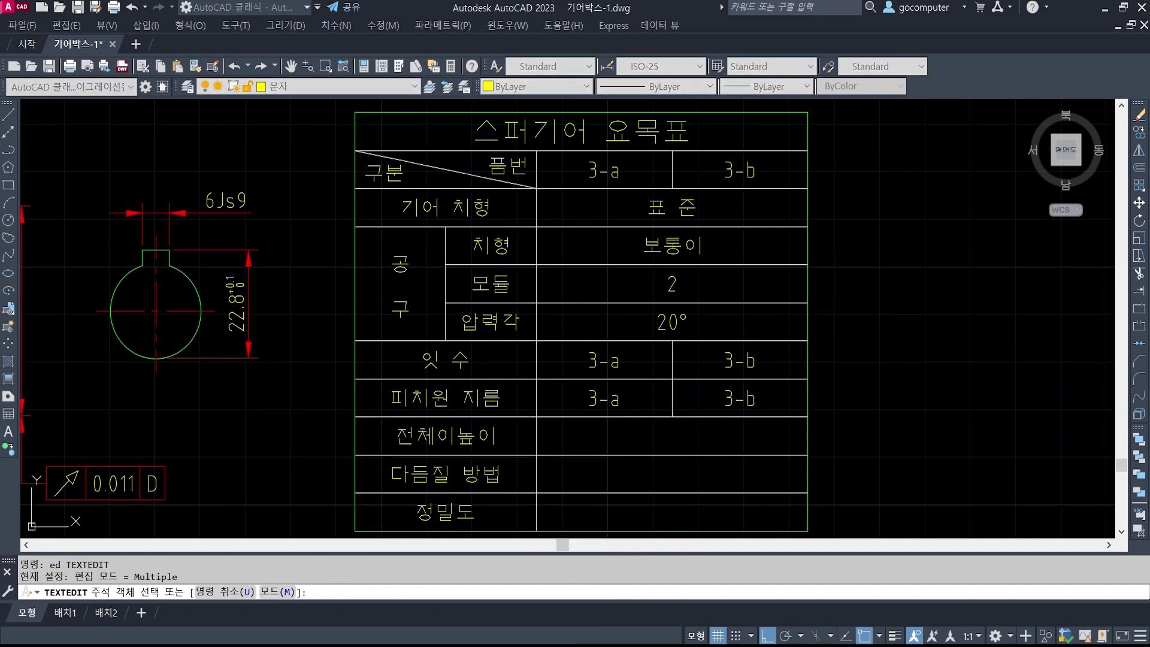
pyautogui.hotkey('alt', 'Tab')
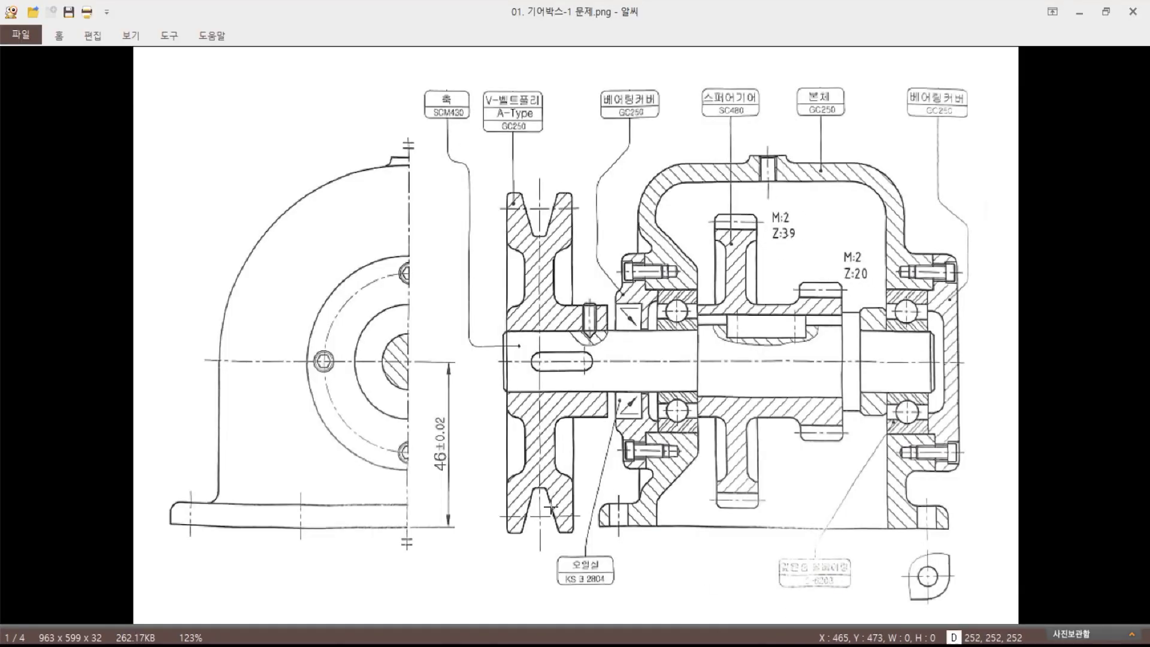
pyautogui.hotkey('alt', 'Tab')
pyautogui.write('39')
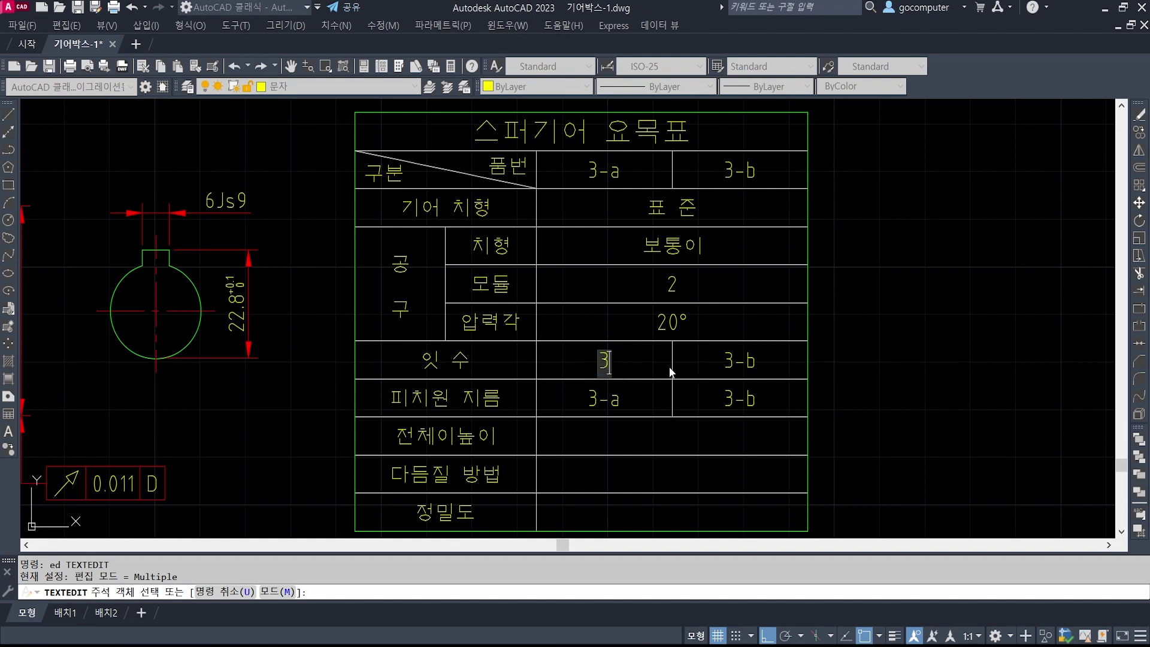
pyautogui.press('Return')
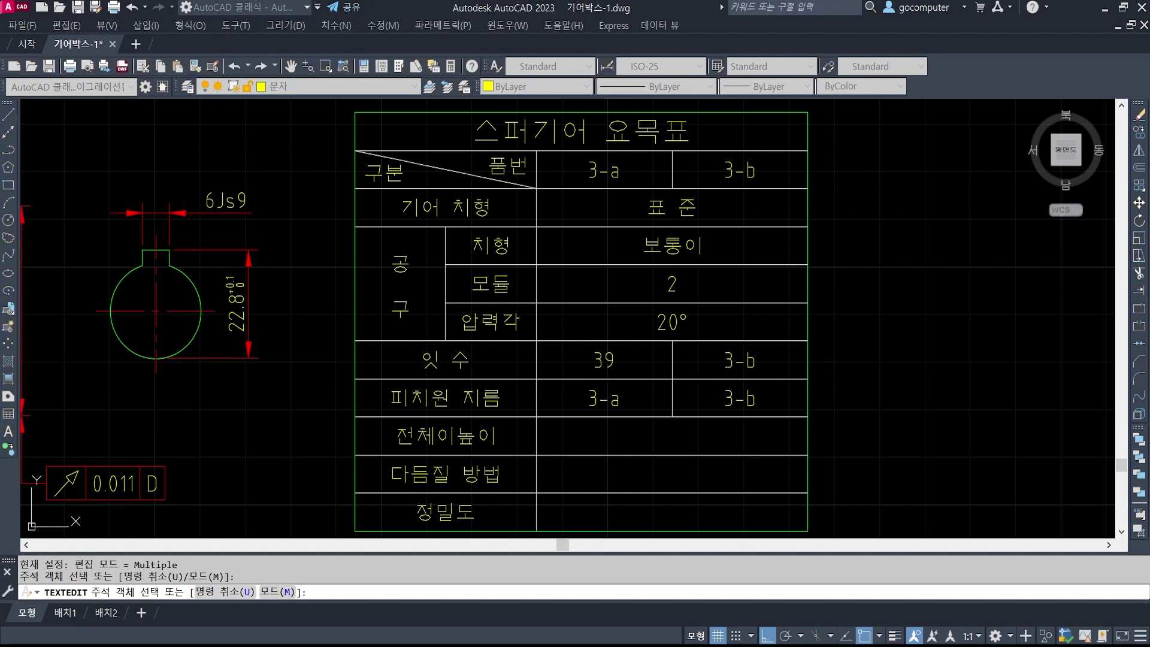
pyautogui.click(739, 360)
pyautogui.write('20')
pyautogui.press('Return')
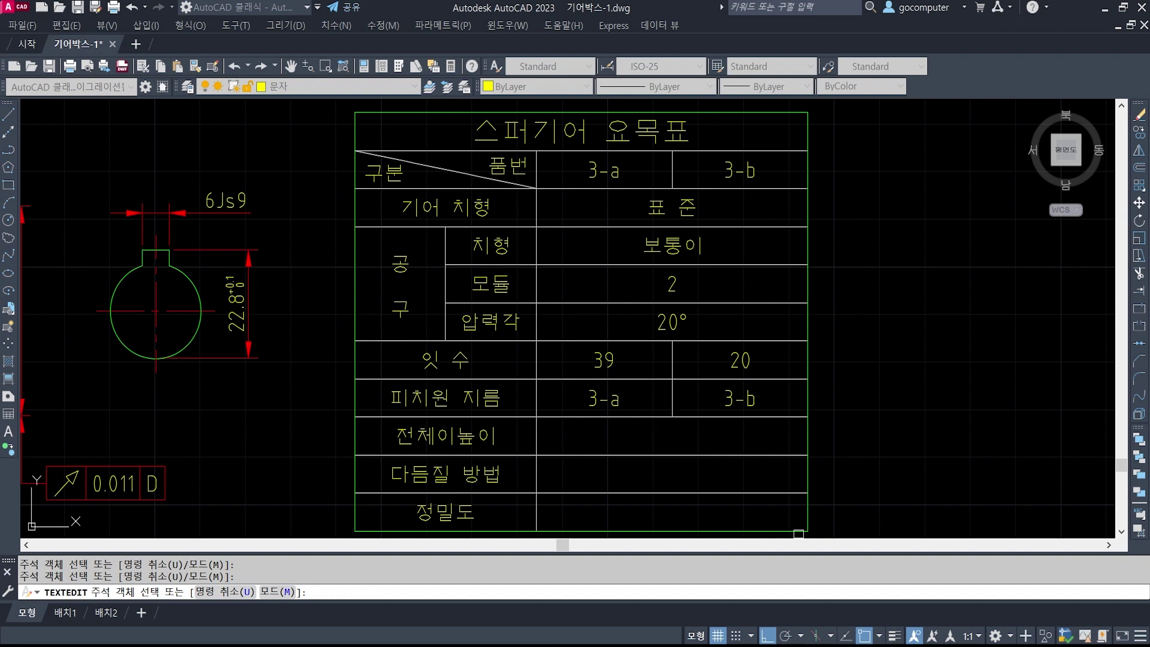
# - Change the 3-a value in the "피치원 지름" row to "P.C.DØ78", using %%c for the diameter symbol
pyautogui.scroll(-2, 672, 324)
pyautogui.moveTo(320, 319); pyautogui.dragTo(694, 347, button='middle')
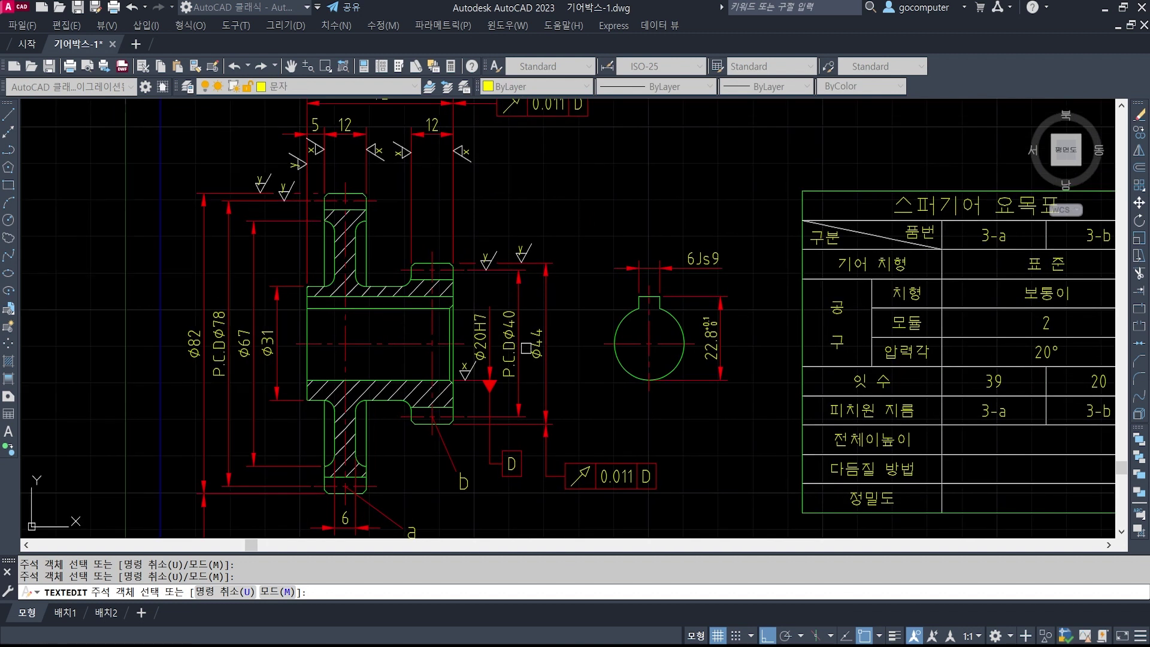
pyautogui.moveTo(848, 436)
pyautogui.mouseDown(button='middle')
pyautogui.moveTo(717, 363)
pyautogui.moveTo(628, 357)
pyautogui.mouseUp(button='middle')
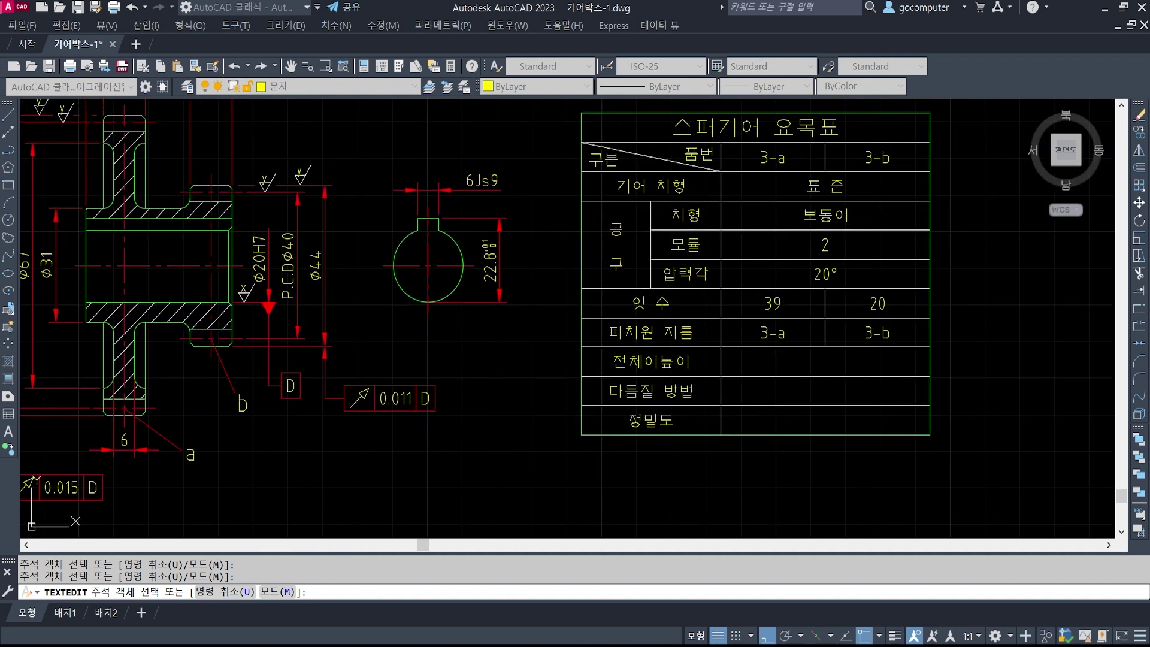
pyautogui.click(774, 334)
pyautogui.write('ㅔ.ㅊ')
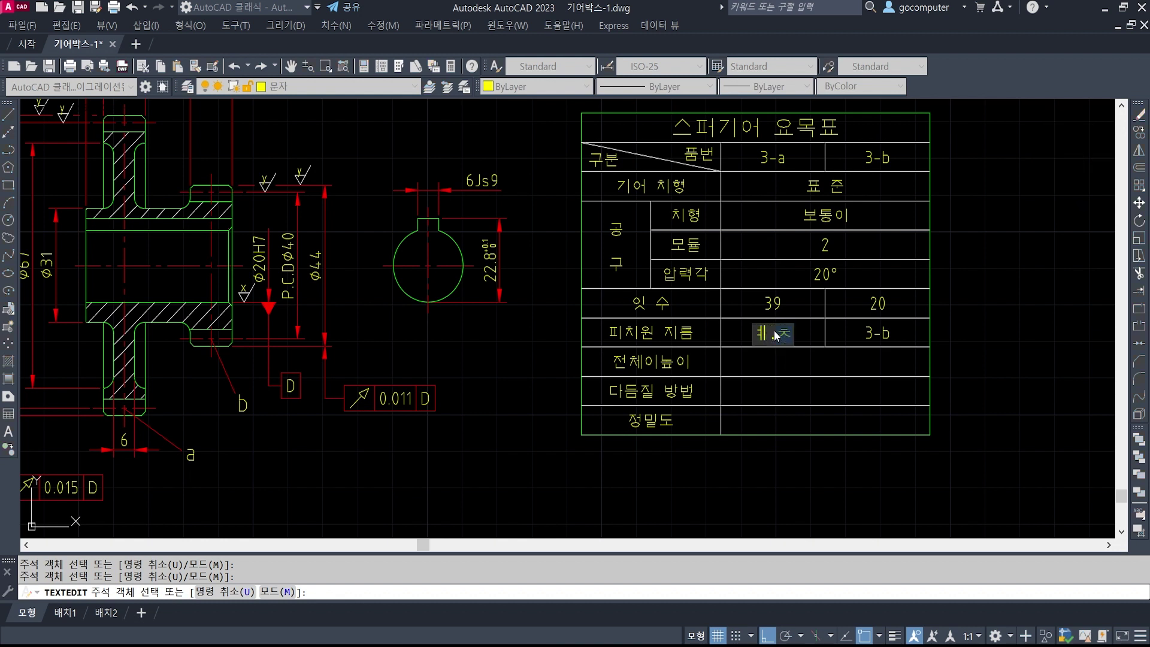
pyautogui.write('.ㅇ%%')
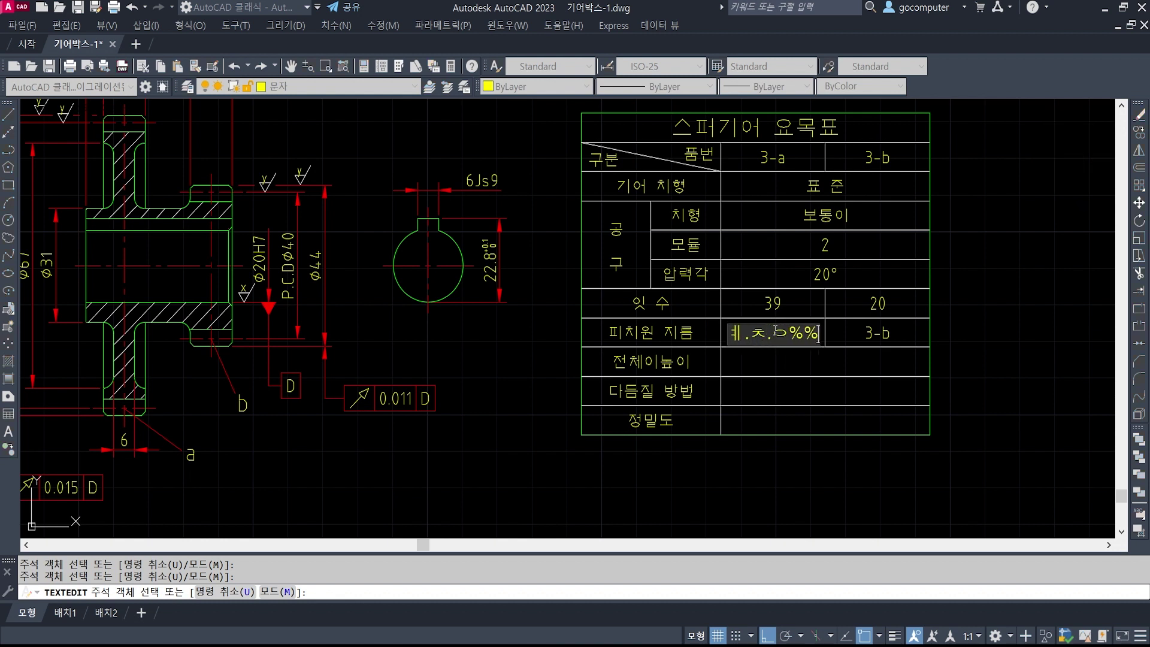
pyautogui.write('ㅊ')
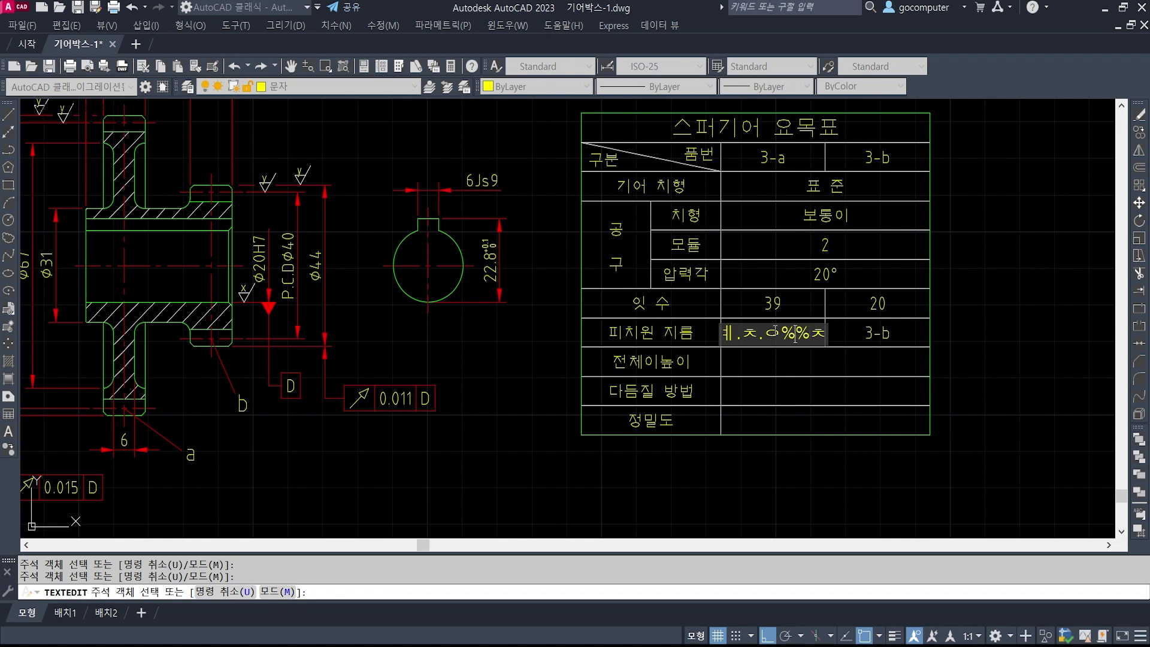
pyautogui.press('BackSpace')
pyautogui.press('BackSpace')
pyautogui.press('BackSpace')
pyautogui.press('BackSpace')
pyautogui.press('BackSpace')
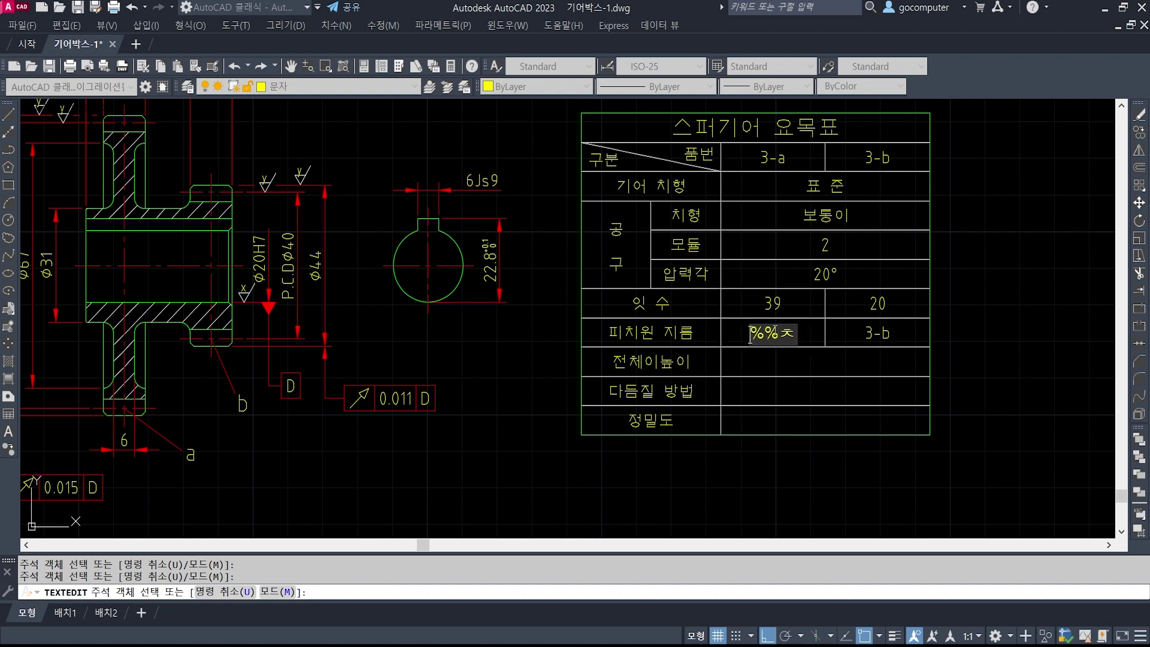
pyautogui.write('P.C.D')
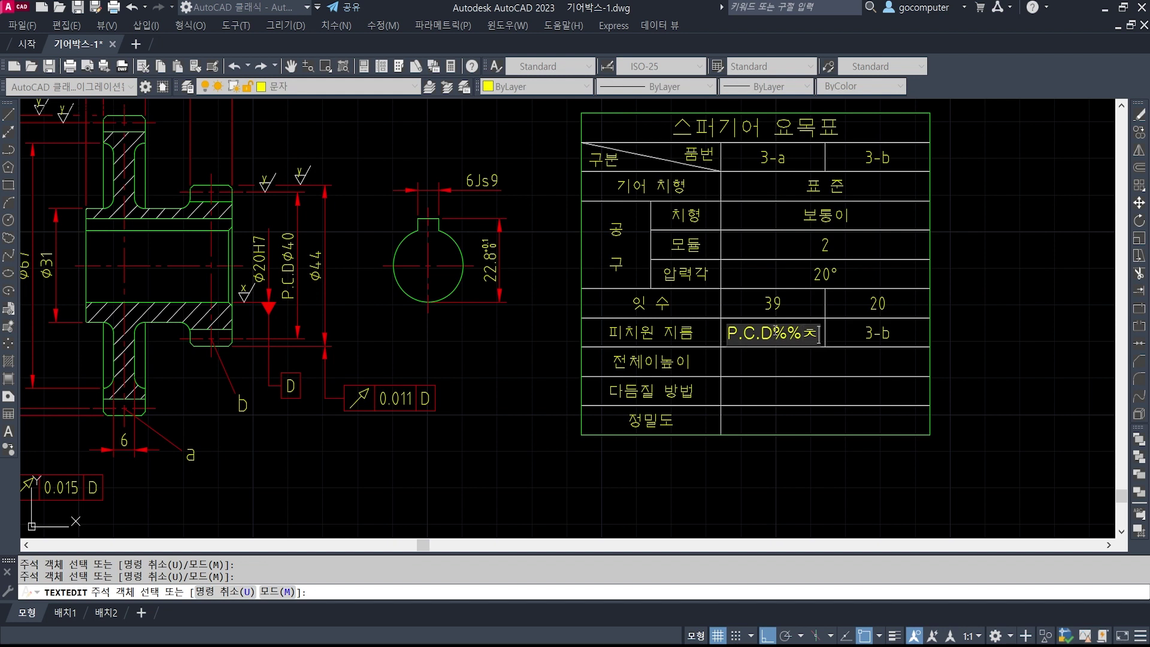
pyautogui.press('BackSpace')
pyautogui.write('c')
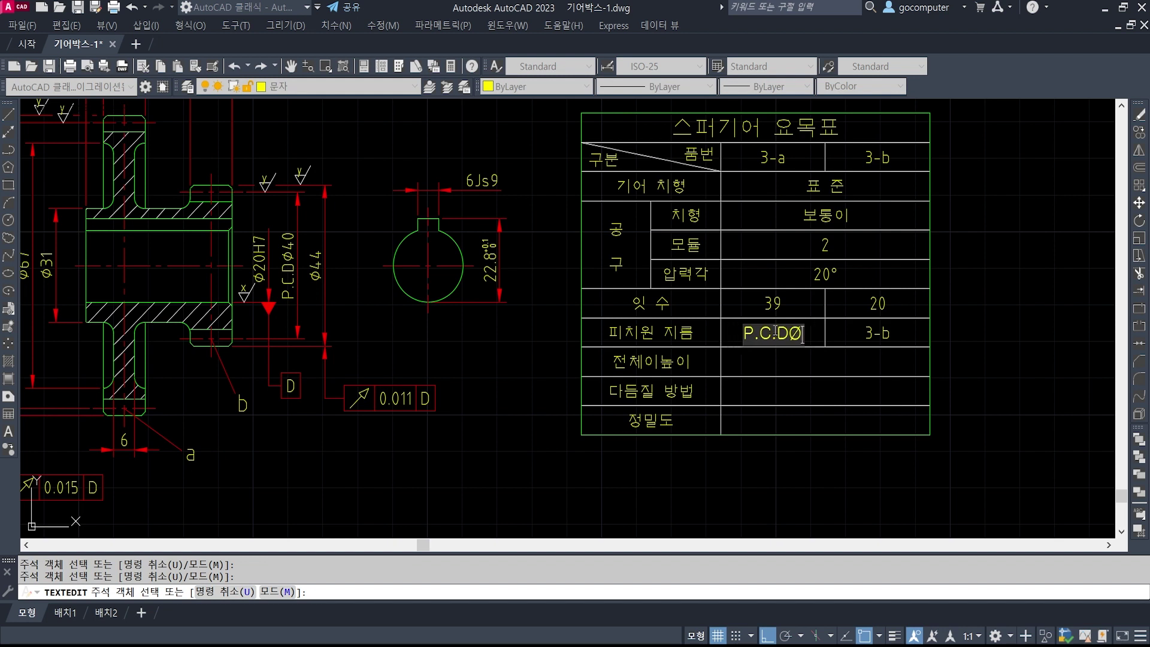
pyautogui.write('78')
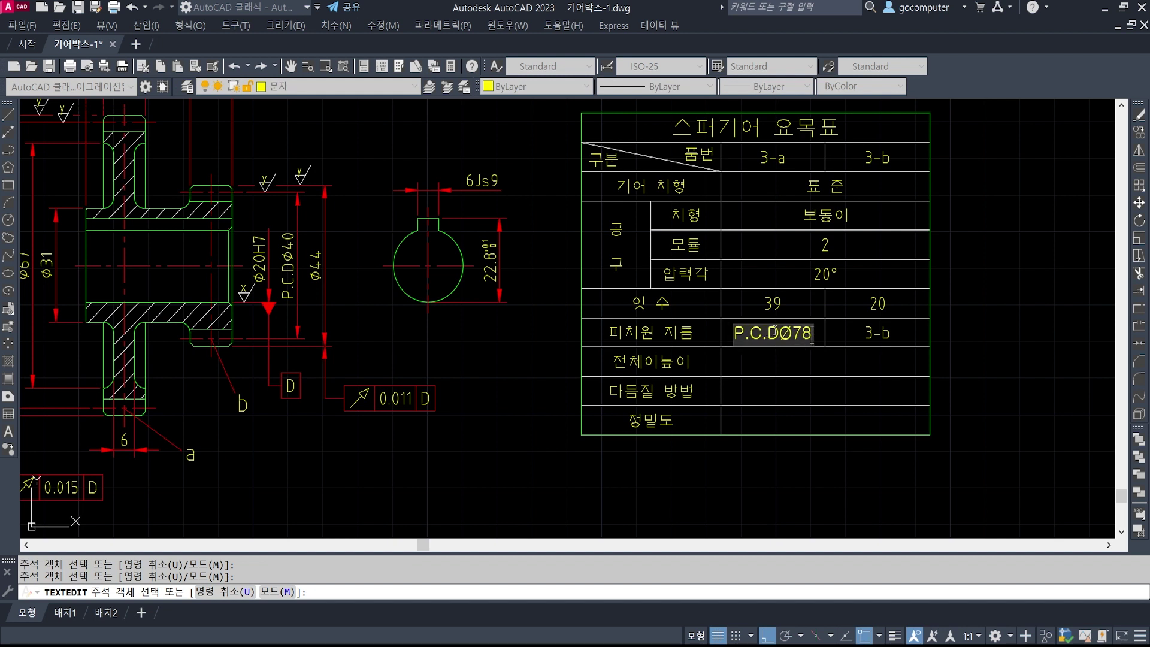
pyautogui.click(799, 370)
pyautogui.press('space')
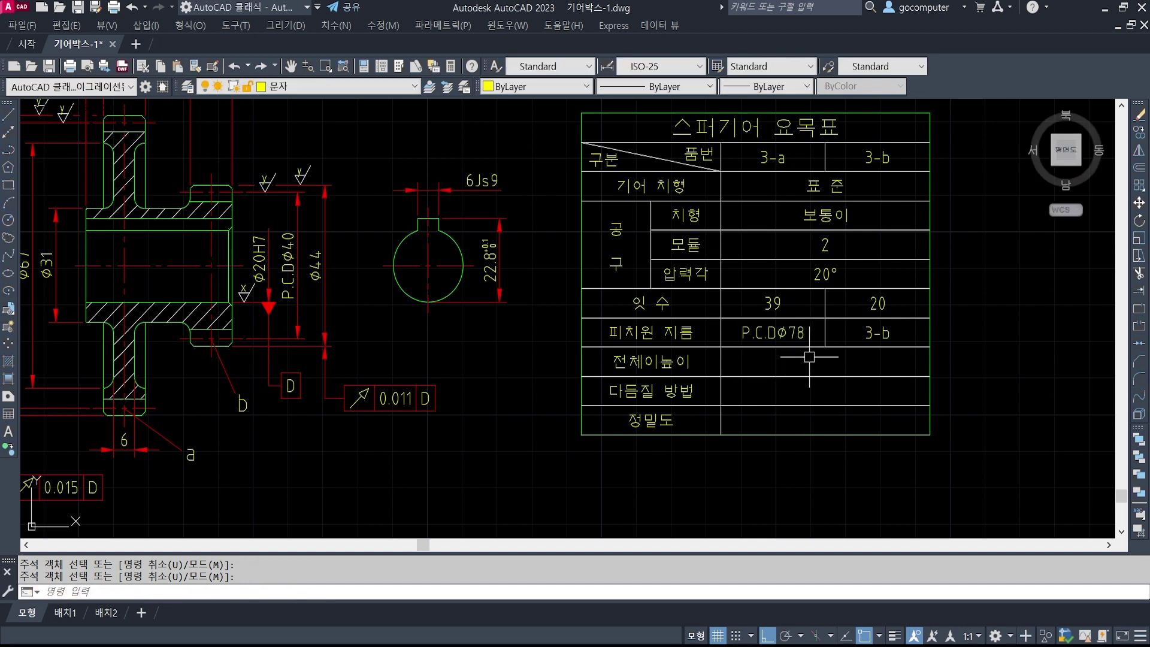
# - Reuse the 3-a pitch diameter text for the 3-b value in the "피치원 지름" row and change it to "P.C.DØ40"
pyautogui.moveTo(852, 366); pyautogui.dragTo(754, 362, button='middle')
pyautogui.write('ed')
pyautogui.press('space')
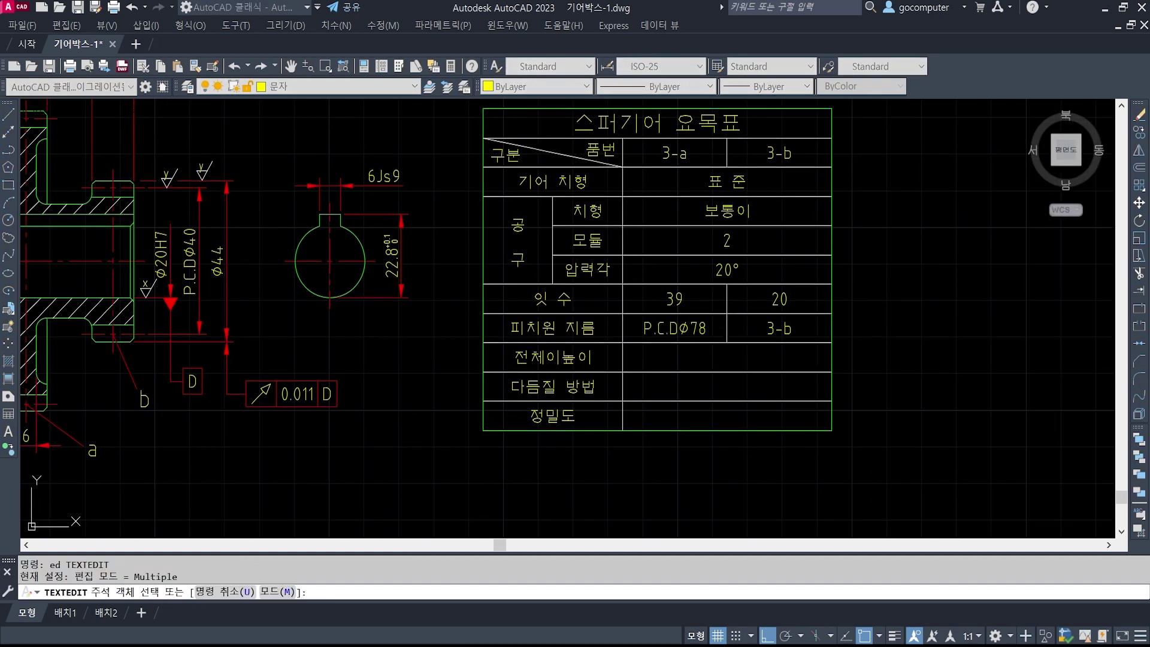
pyautogui.click(675, 328)
pyautogui.click(818, 339)
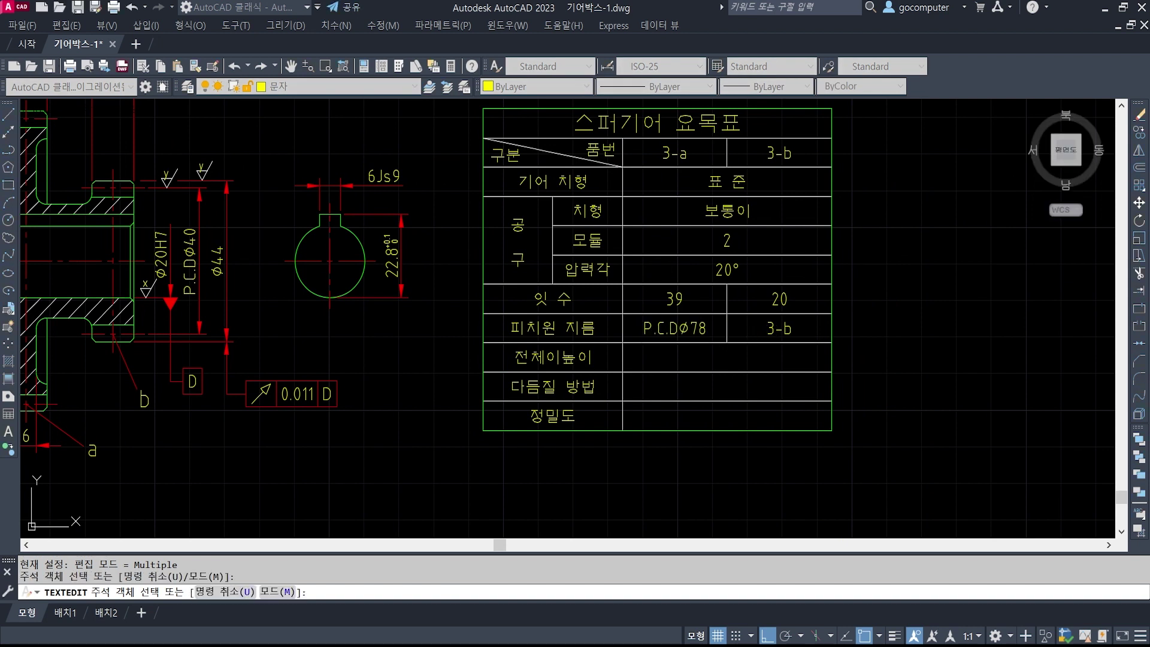
pyautogui.click(674, 329)
pyautogui.hotkey('ctrl', 'c')
pyautogui.click(789, 361)
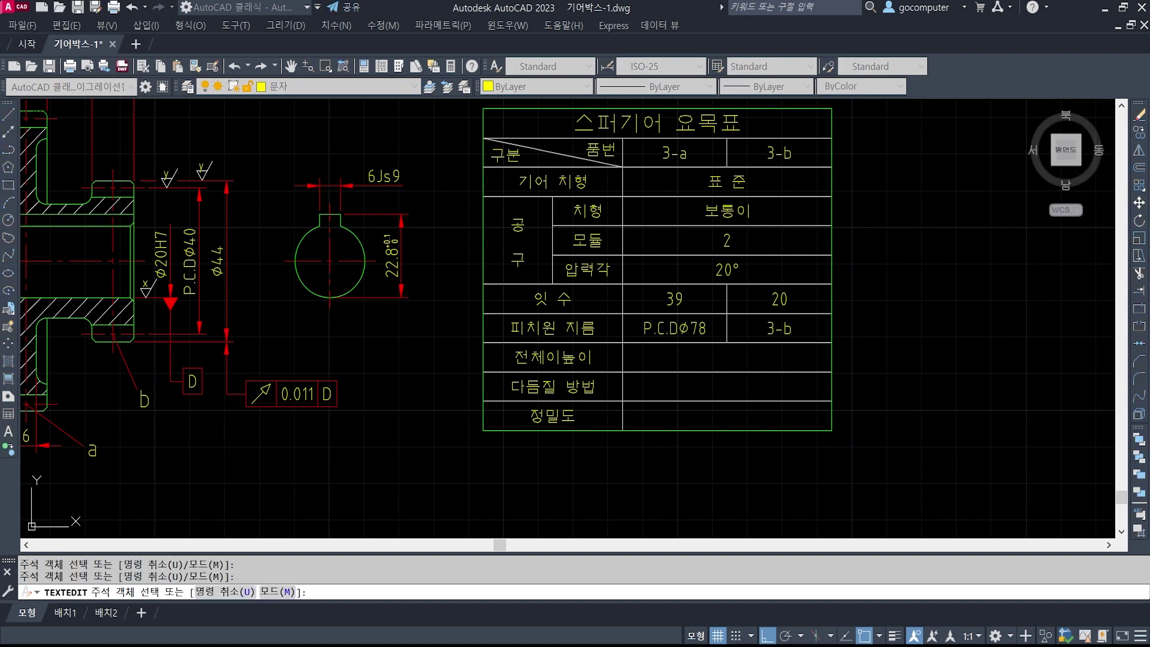
pyautogui.click(778, 328)
pyautogui.hotkey('ctrl', 'v')
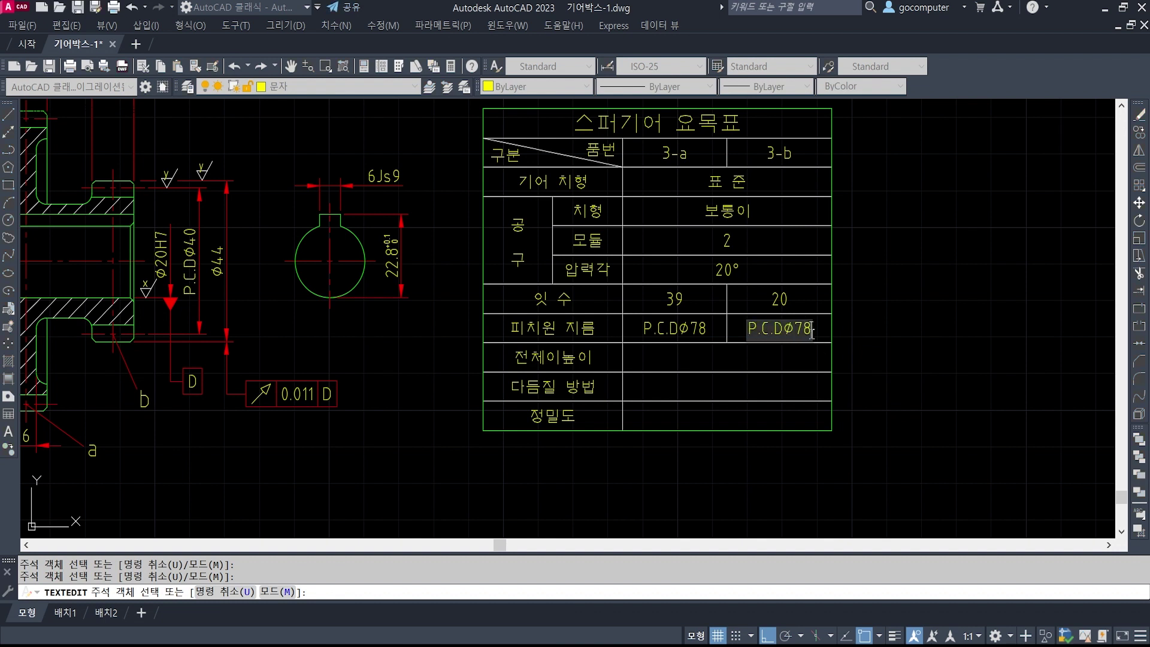
pyautogui.write('40')
pyautogui.press('Return')
pyautogui.press('Return')
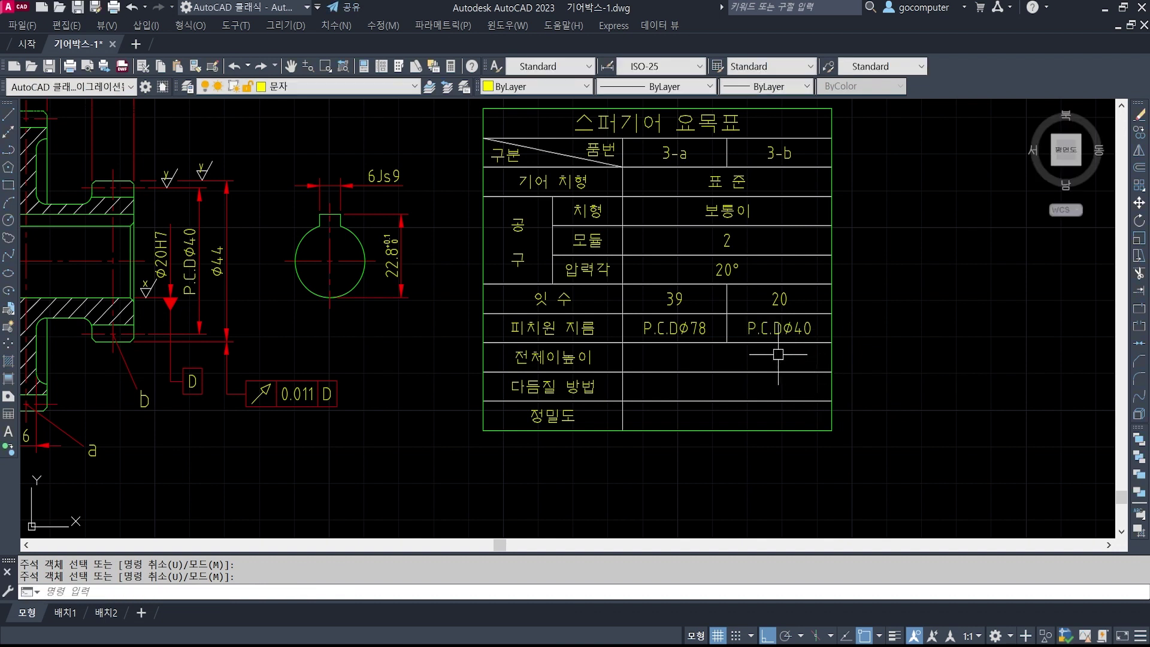
# - Copy the "20°" value from the "압력각" row into the "전체이높이", "다듬질 방법" and "정밀도" value cells
pyautogui.write('co')
pyautogui.press('Return')
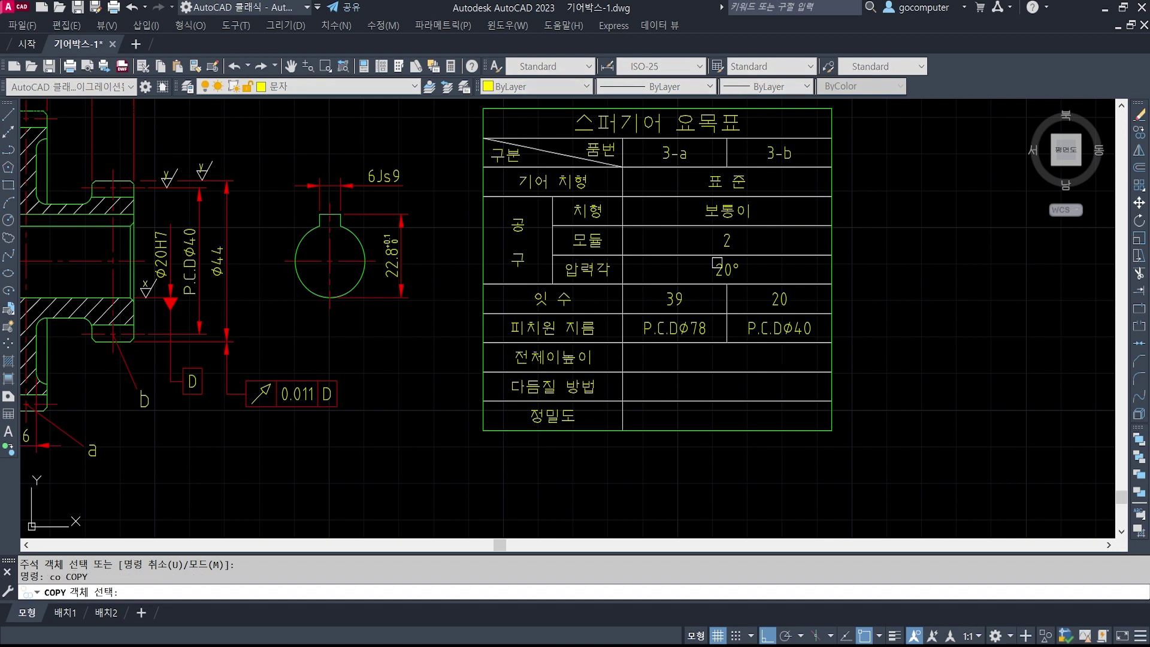
pyautogui.click(727, 269)
pyautogui.press('Return')
pyautogui.click(837, 247)
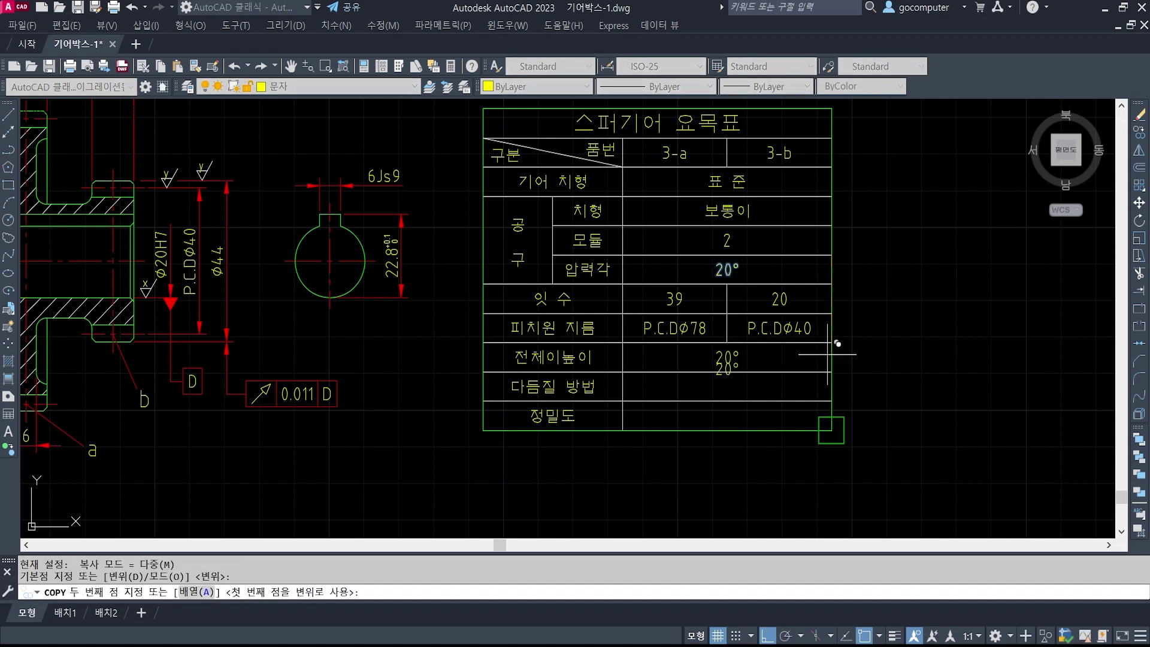
pyautogui.click(837, 334)
pyautogui.click(838, 364)
pyautogui.click(836, 394)
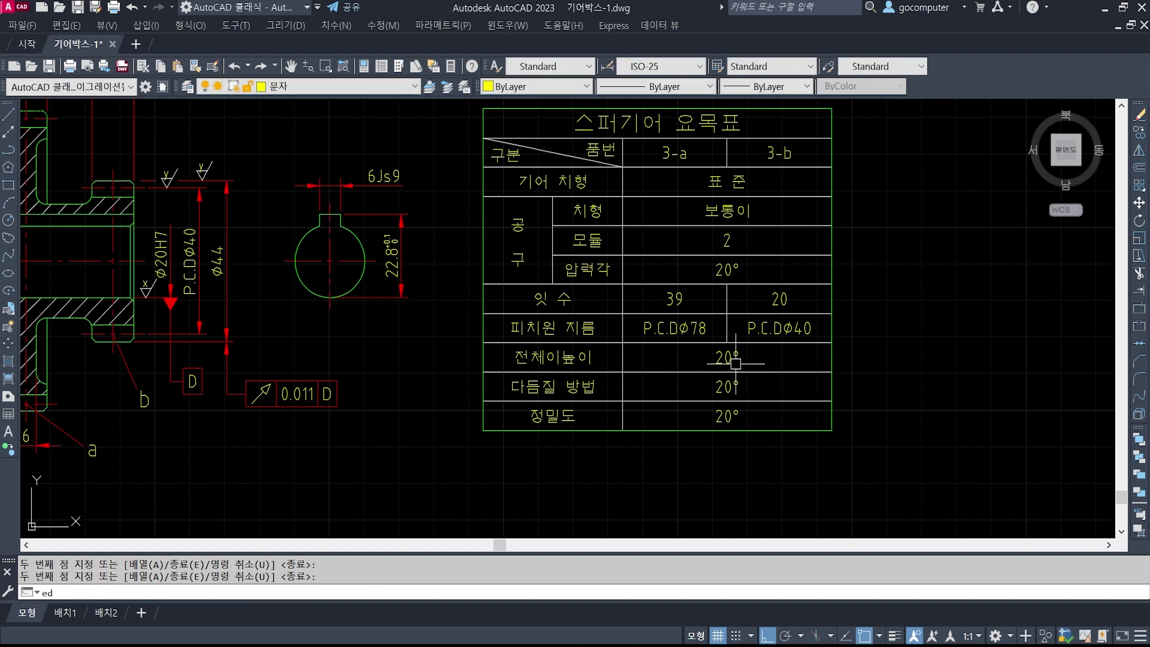
pyautogui.press('Return')
# - Change the copied value beside "전체이높이" to 4.5 and the one beside "다듬질 방법" to "호브절삭"
pyautogui.write('ed')
pyautogui.press('Return')
pyautogui.click(727, 357)
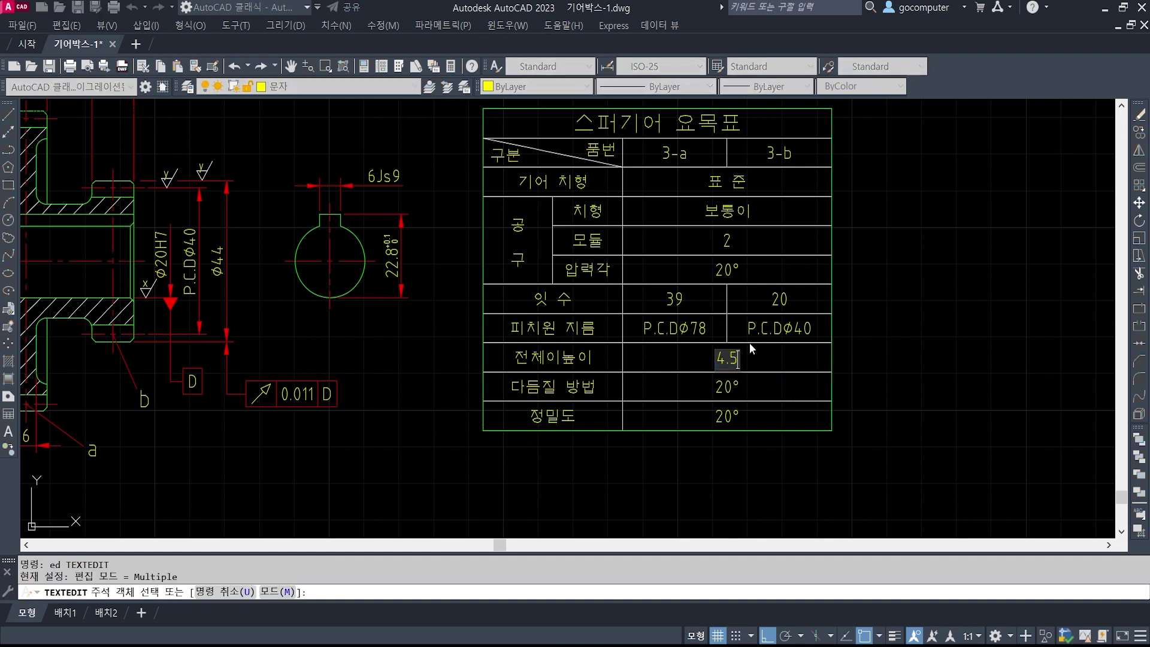
pyautogui.write('4.5')
pyautogui.press('Return')
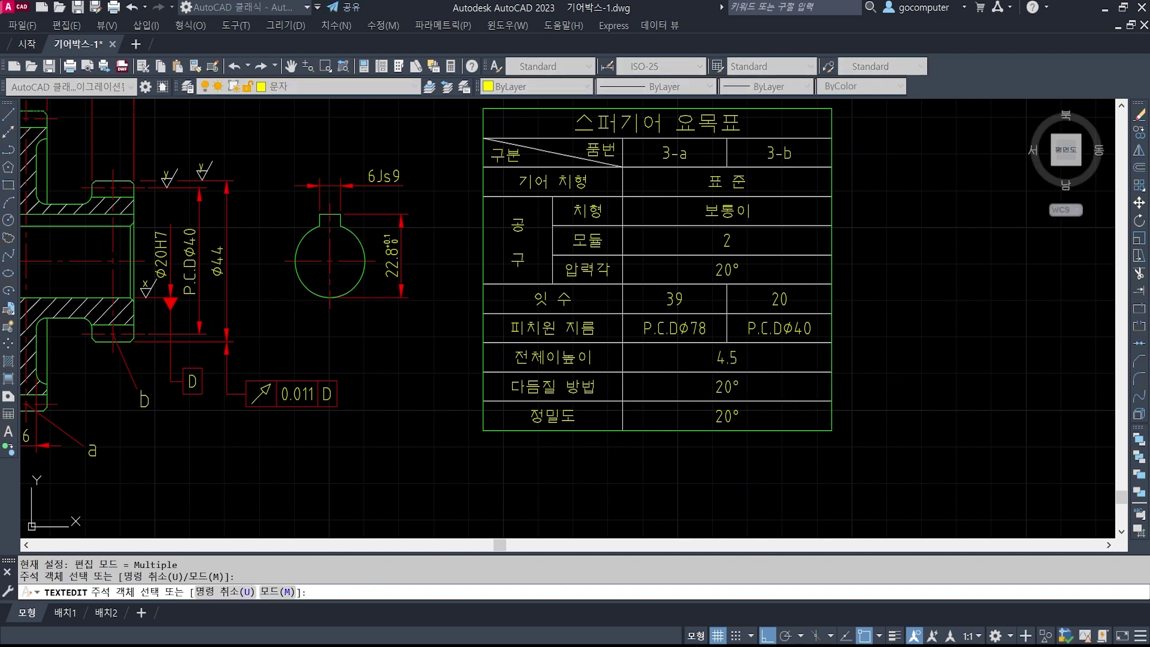
pyautogui.click(707, 390)
pyautogui.write('호브절삭')
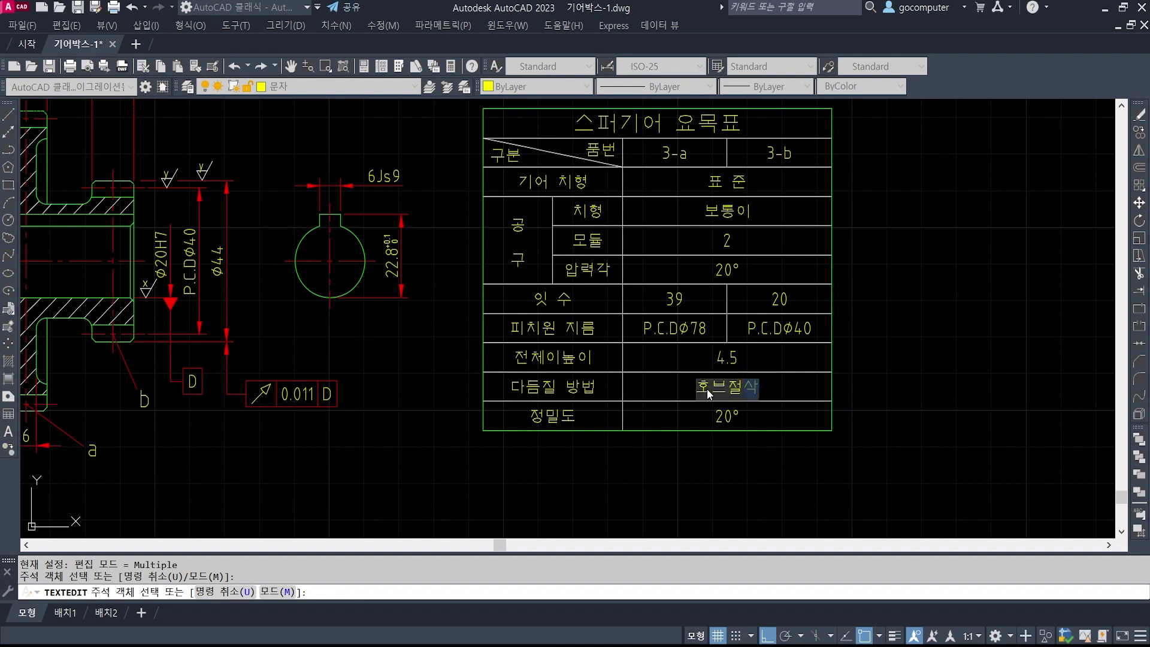
pyautogui.press('Return')
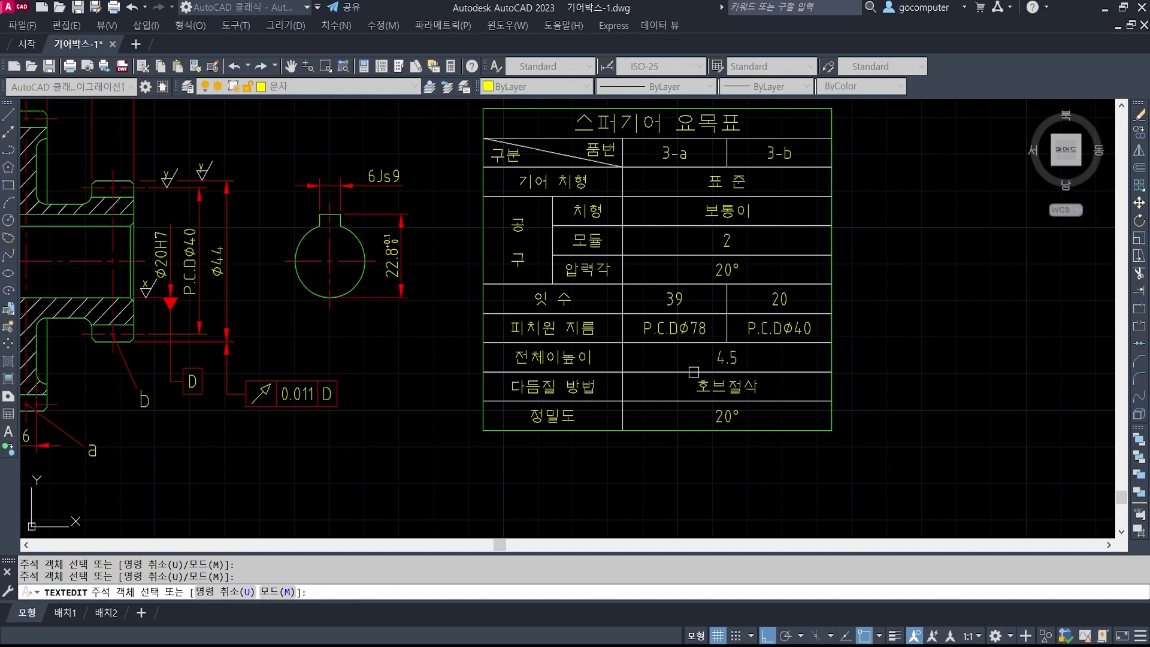
# - Change the value beside "정밀도" in the spur gear table to "KS B ISO 1328-1, 4급"
pyautogui.click(659, 399)
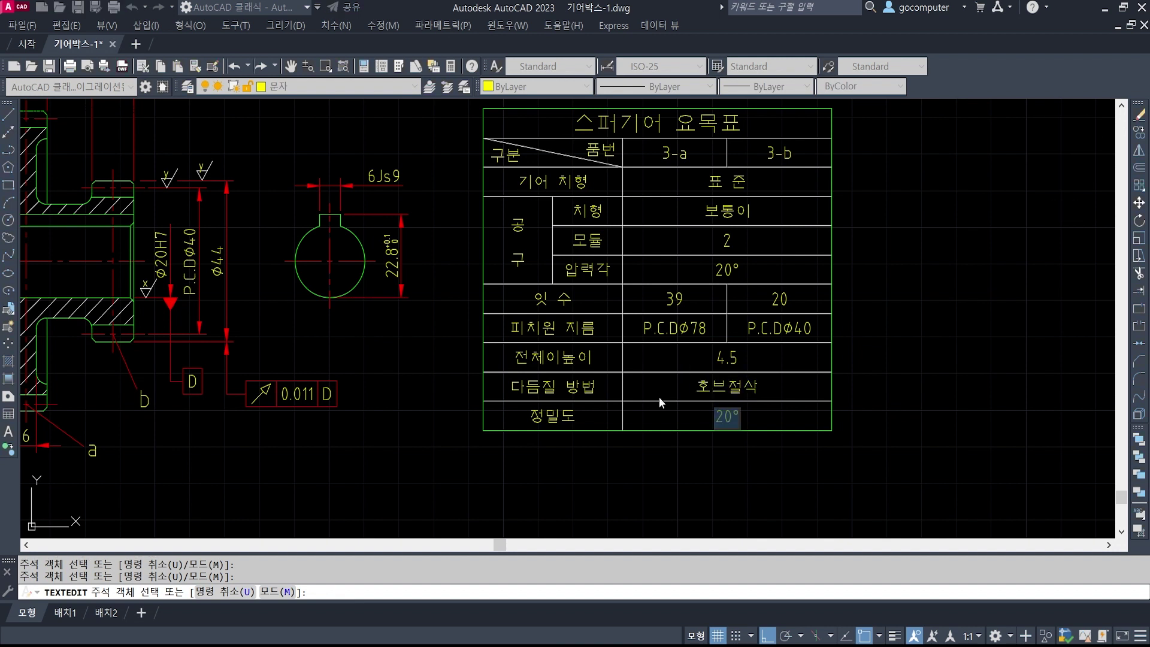
pyautogui.write('KS B')
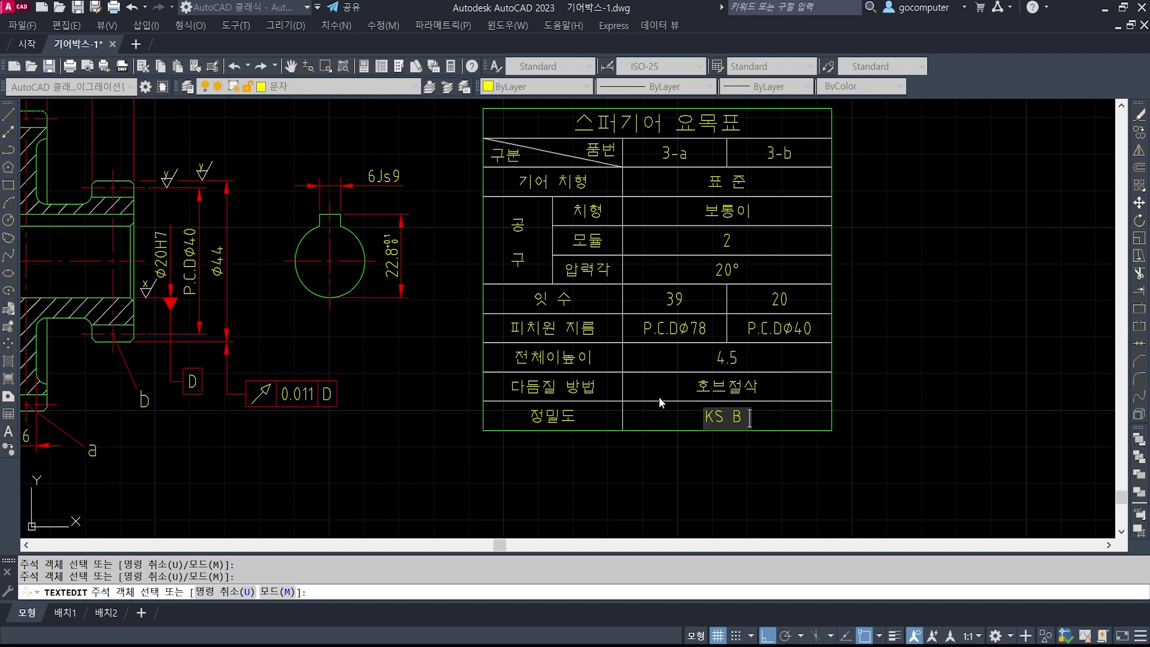
pyautogui.write(' ISO')
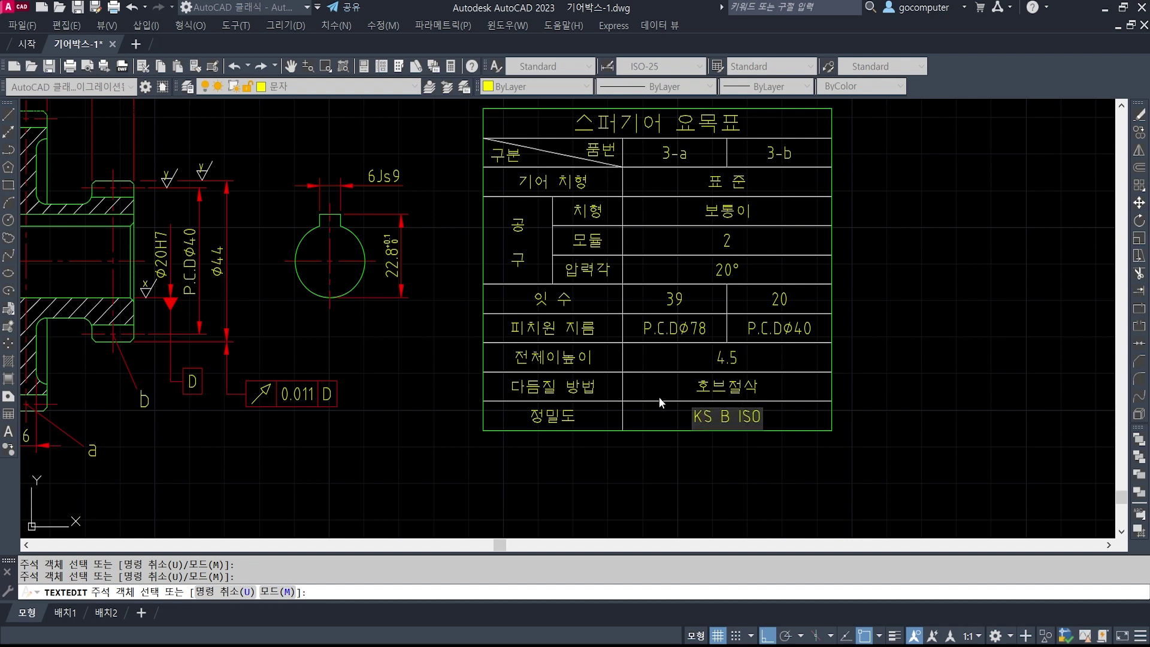
pyautogui.write(' 132')
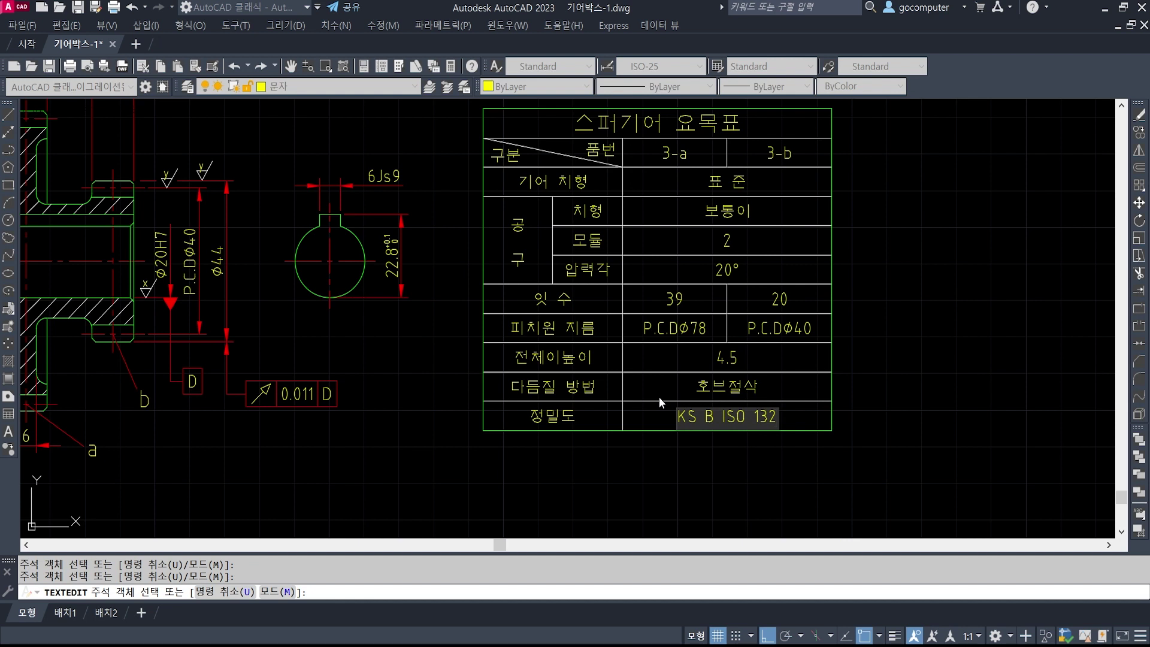
pyautogui.write('8-')
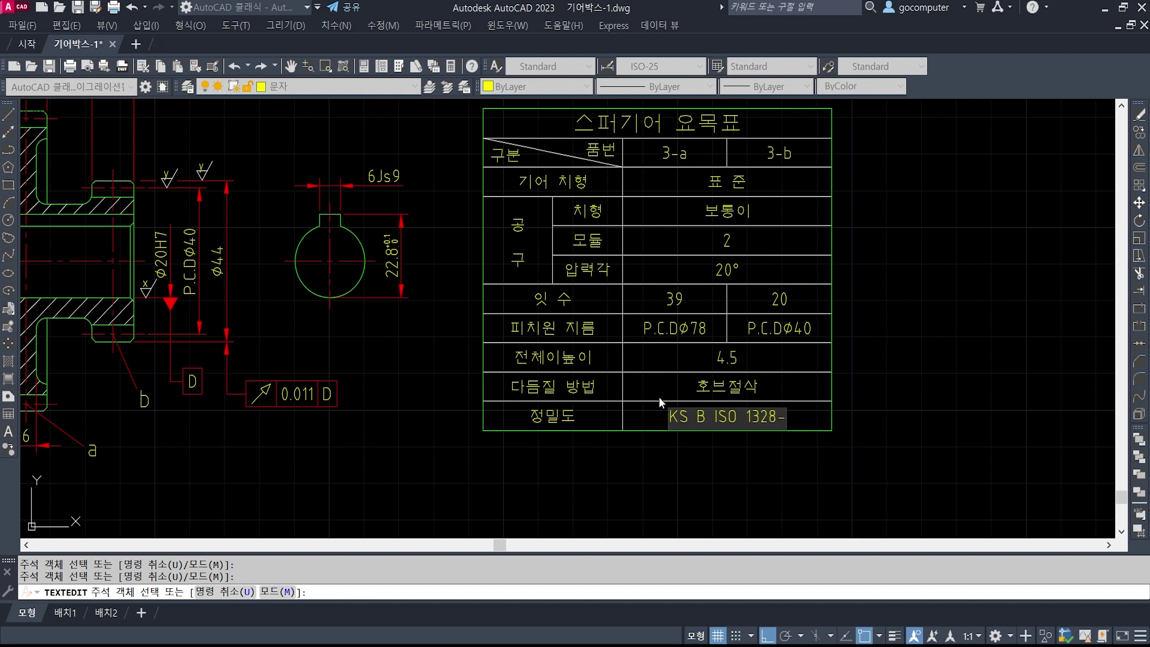
pyautogui.write('1')
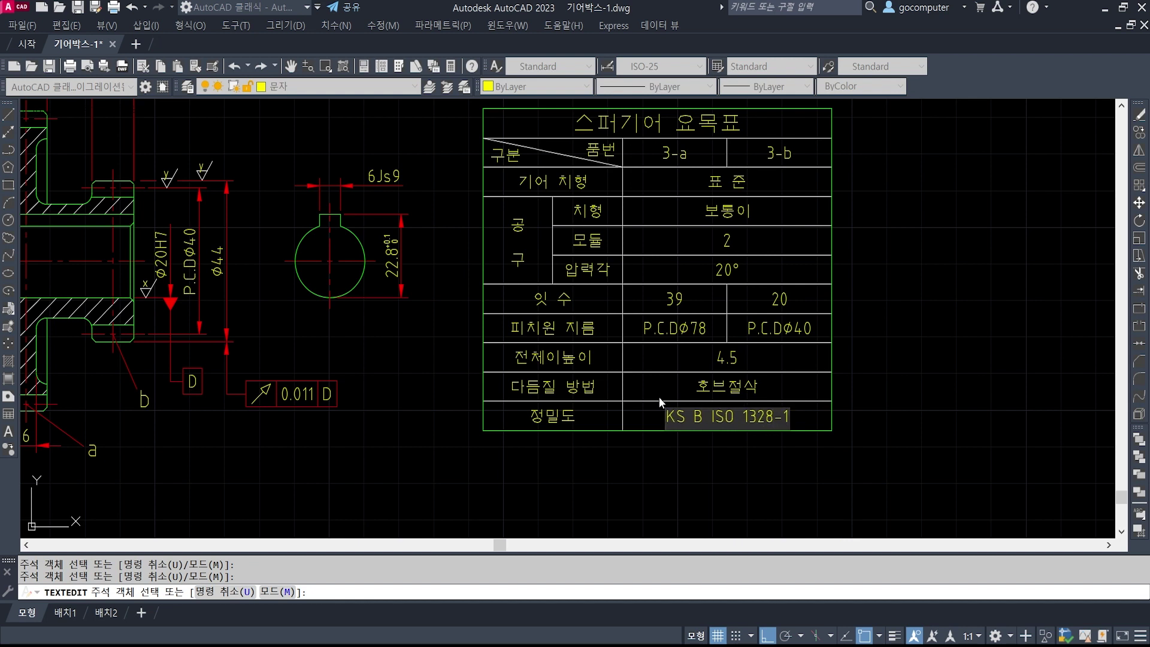
pyautogui.write(', 4급')
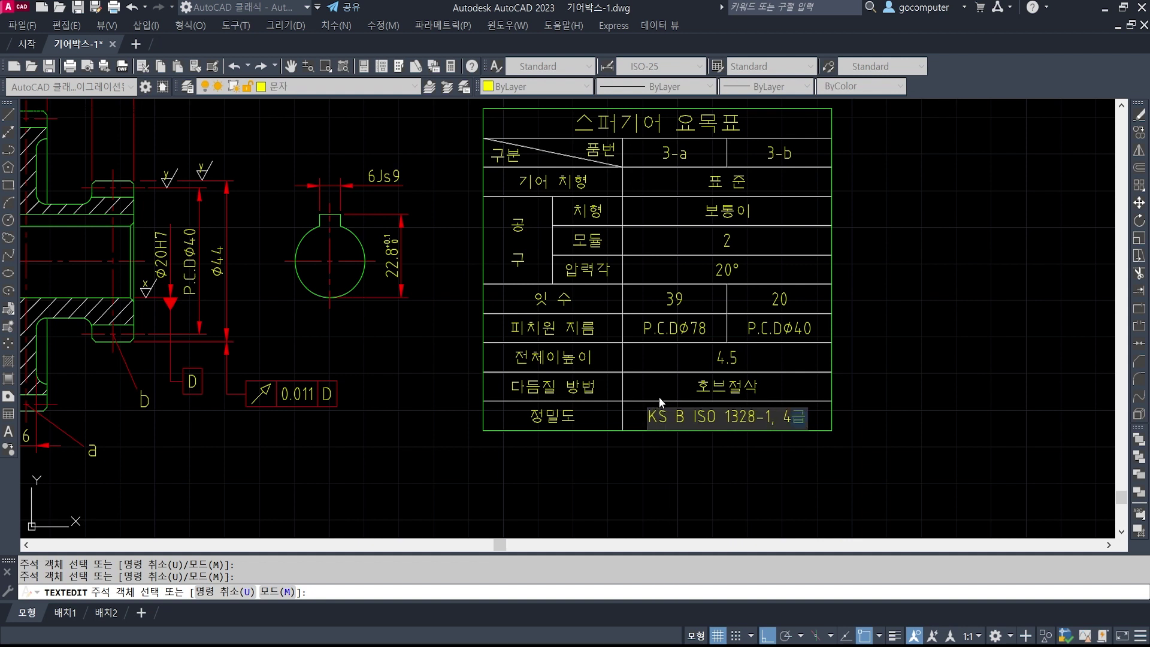
pyautogui.press('Escape')
pyautogui.press('Escape')
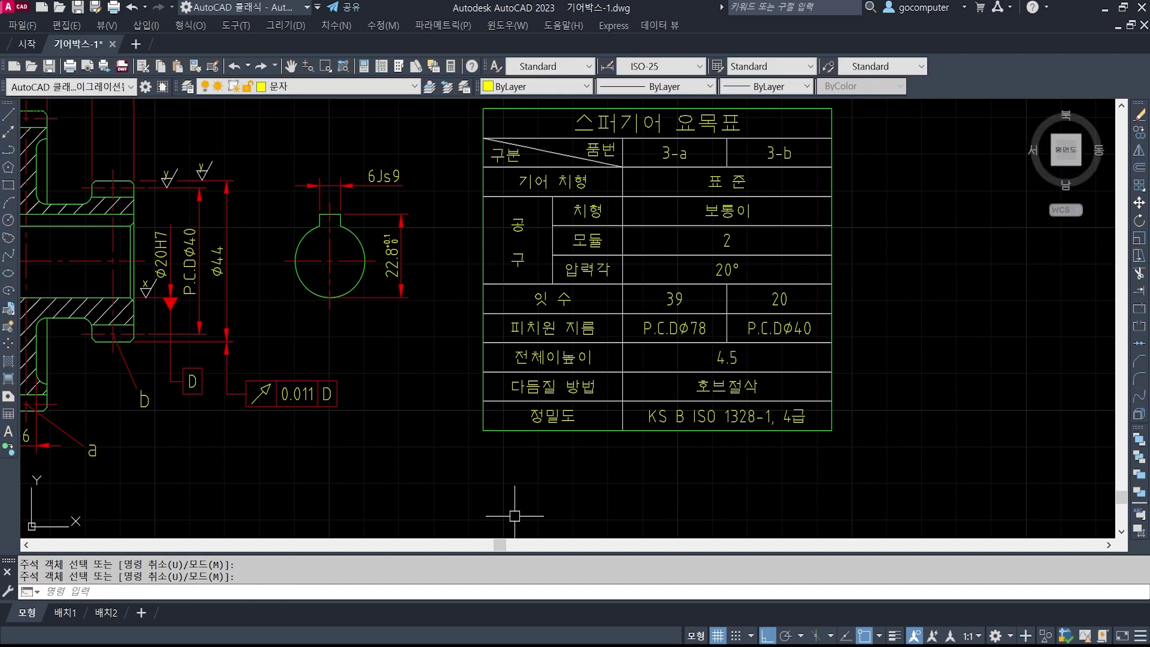
# - Switch to the KS drafting standards PDF and examine the spur gear example in section 49 "요목표(예)", then return to AutoCAD
pyautogui.hotkey('alt', 'Tab')
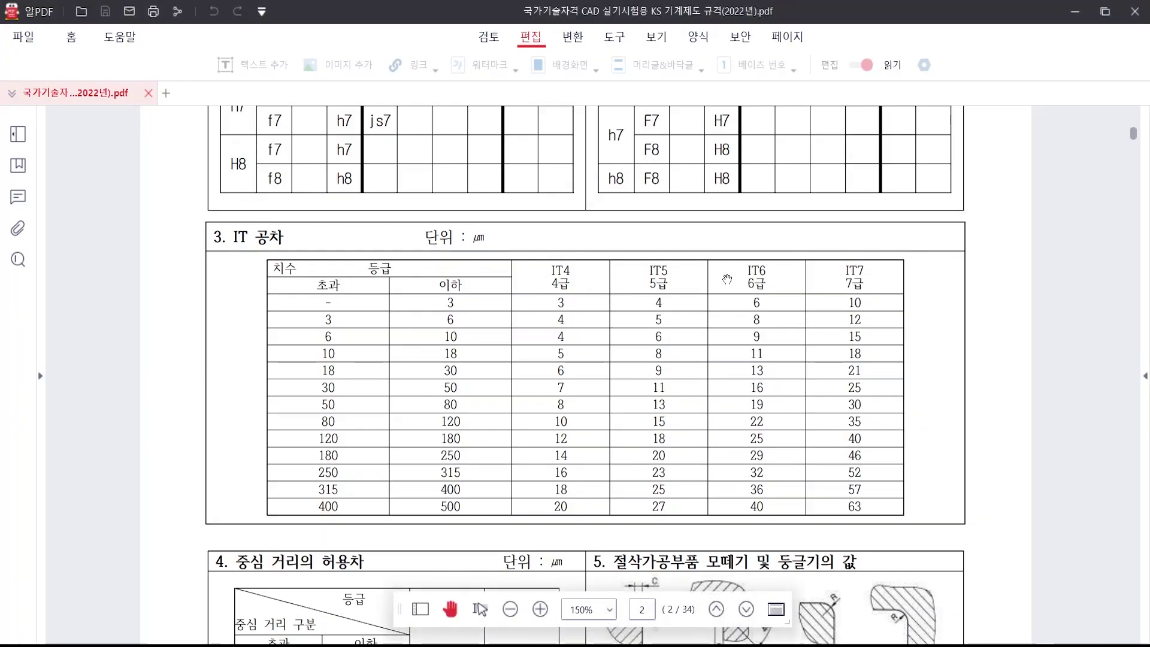
pyautogui.keyDown('ctrl'); pyautogui.scroll(-2, 727, 279); pyautogui.keyUp('ctrl')
pyautogui.moveTo(1135, 132); pyautogui.dragTo(1145, 586)
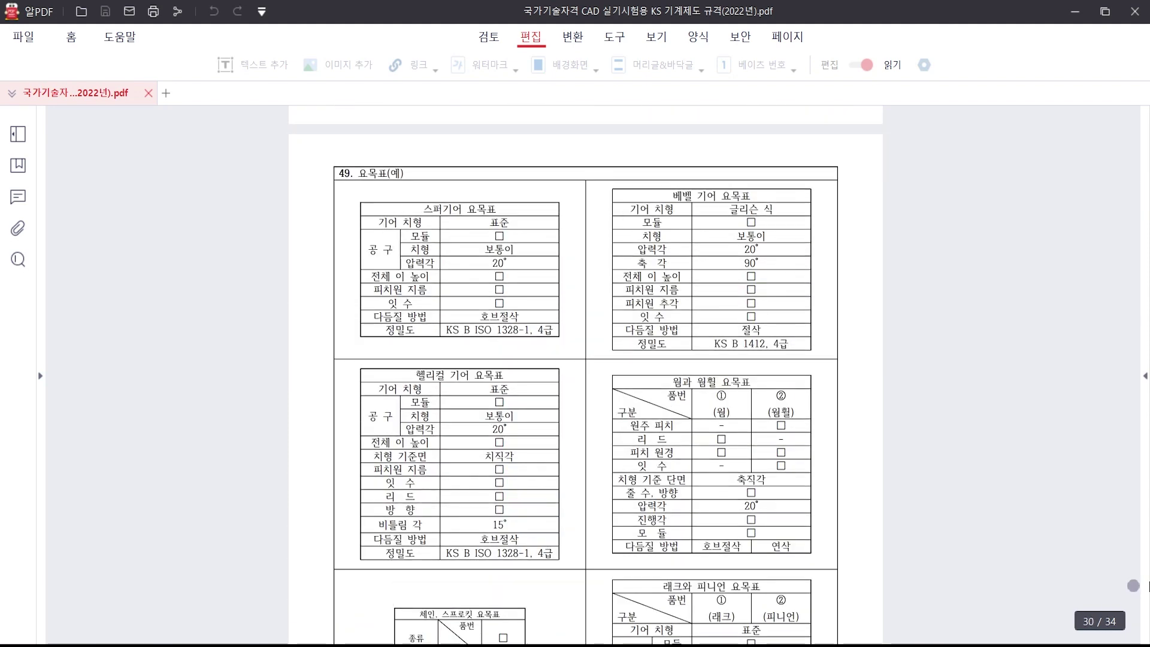
pyautogui.keyDown('ctrl'); pyautogui.scroll(1, 478, 298); pyautogui.keyUp('ctrl')
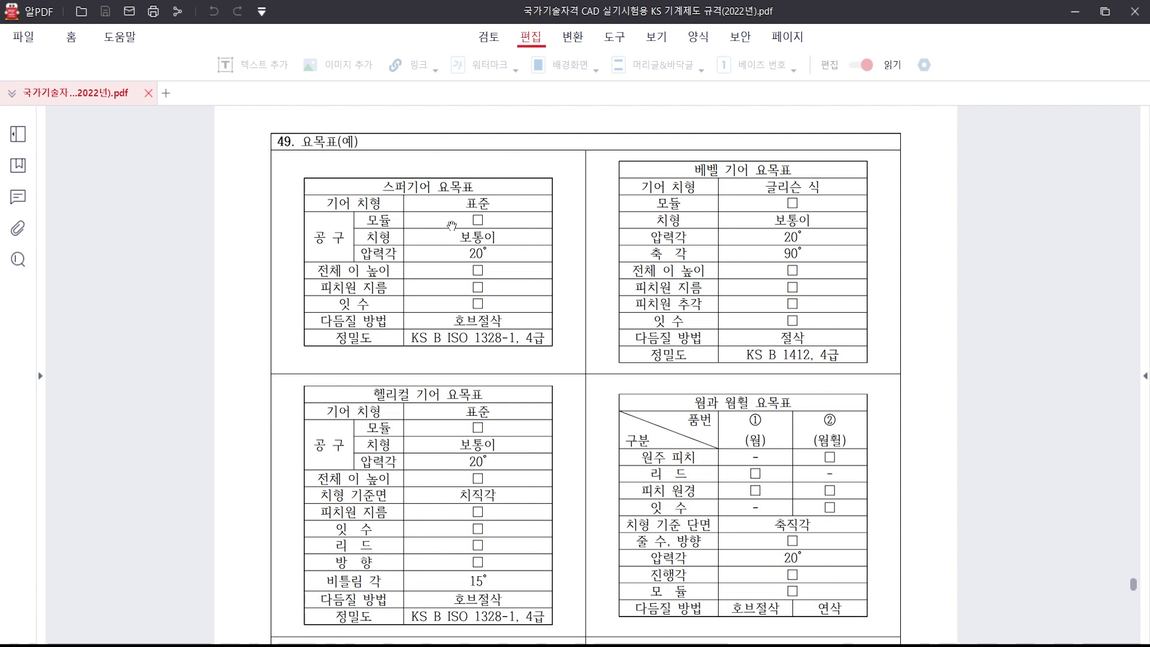
pyautogui.click(1075, 12)
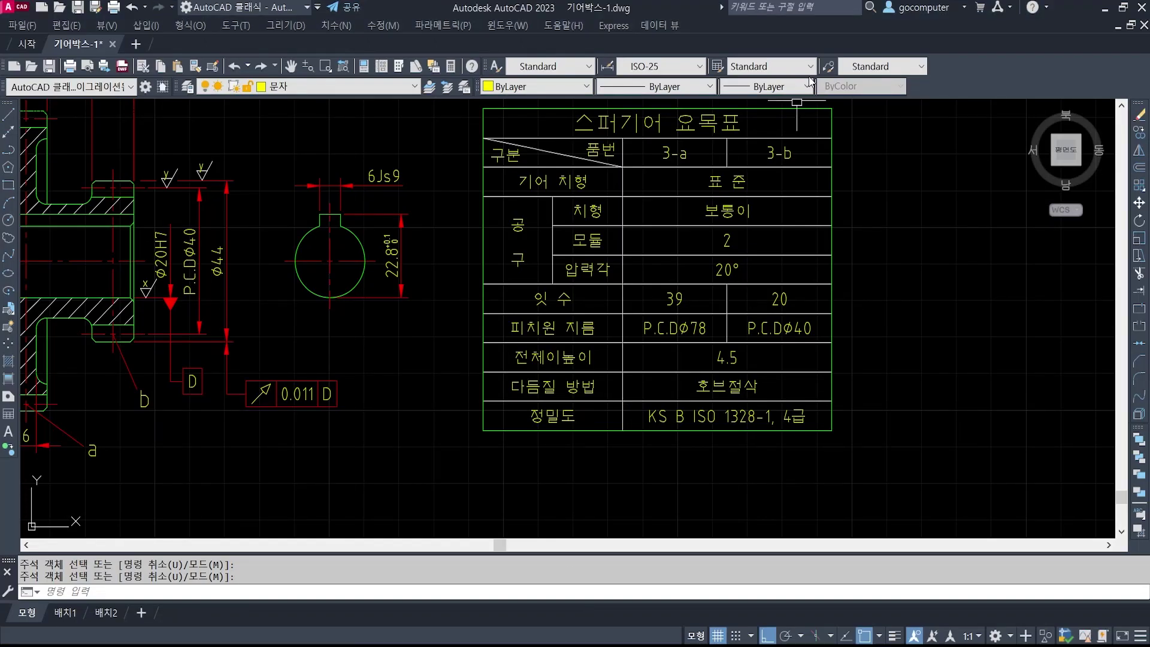
pyautogui.scroll(-3, 674, 306)
pyautogui.scroll(-2, 666, 293)
pyautogui.moveTo(589, 228)
pyautogui.mouseDown(button='middle')
pyautogui.moveTo(575, 223)
pyautogui.moveTo(591, 309)
pyautogui.mouseUp(button='middle')
pyautogui.scroll(2, 588, 313)
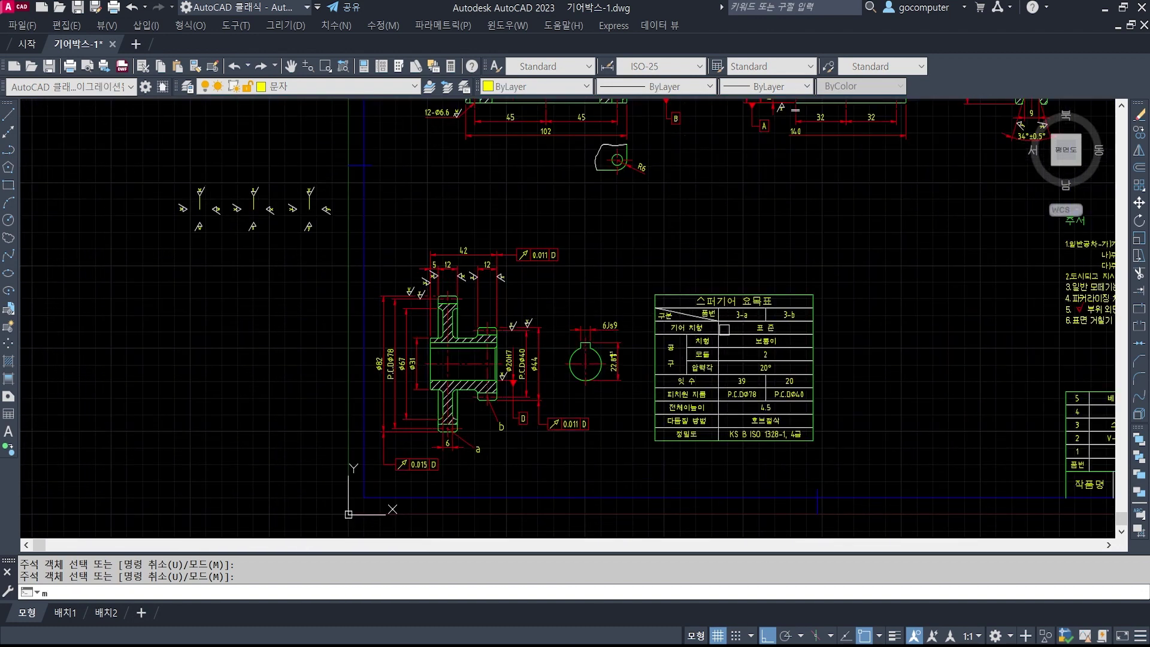
pyautogui.write('m')
pyautogui.press('Return')
pyautogui.click(640, 283)
pyautogui.click(824, 424)
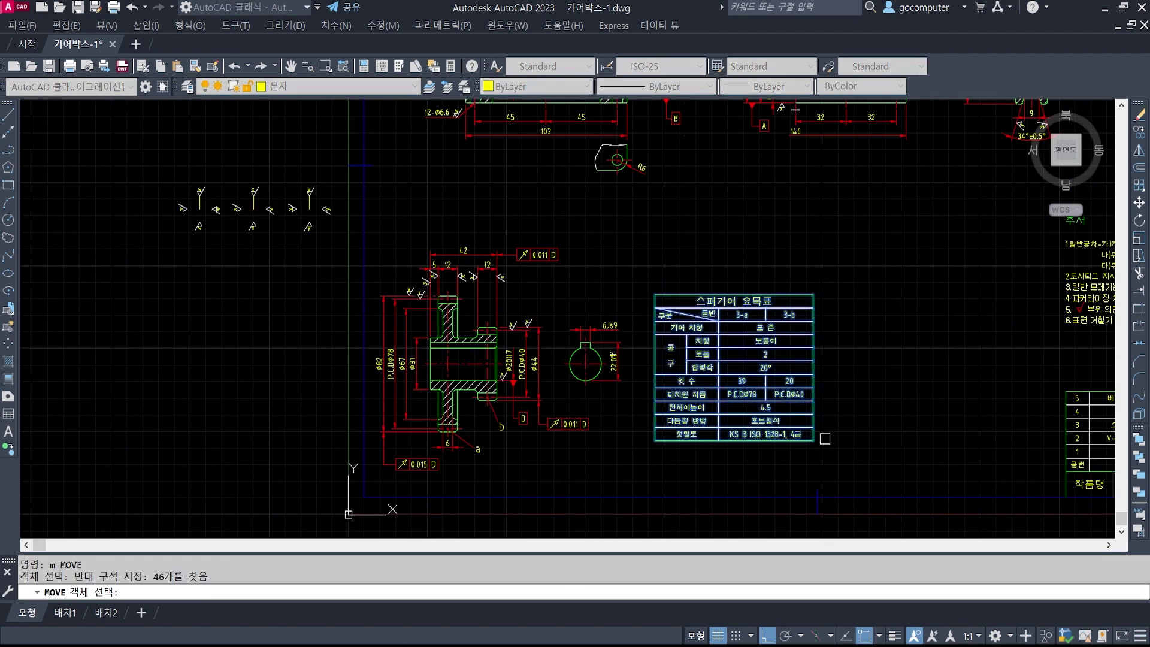
pyautogui.press('Escape')
pyautogui.press('Escape')
pyautogui.scroll(2, 715, 419)
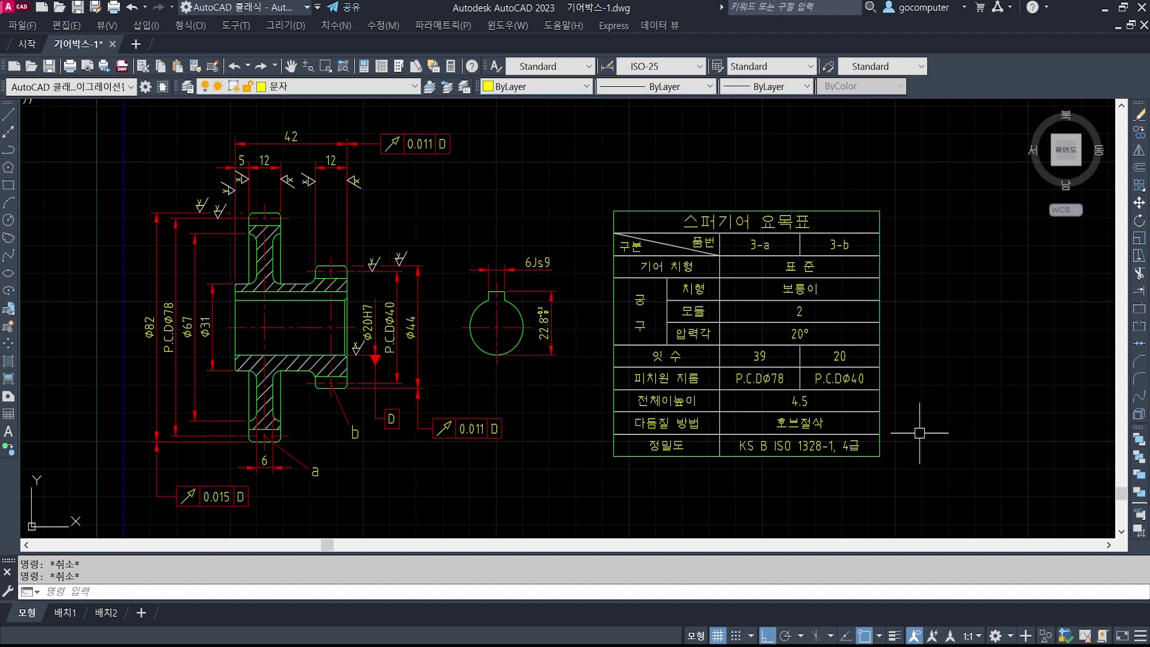
pyautogui.write('s')
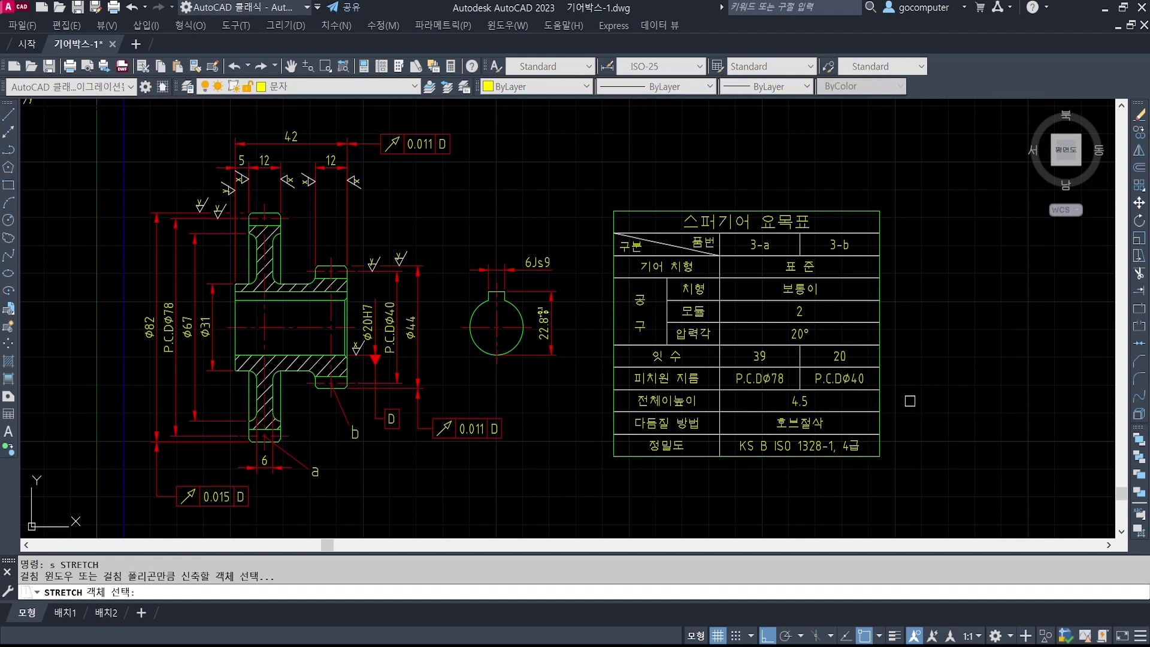
pyautogui.press('Return')
pyautogui.write('c')
pyautogui.press('Return')
pyautogui.click(911, 494)
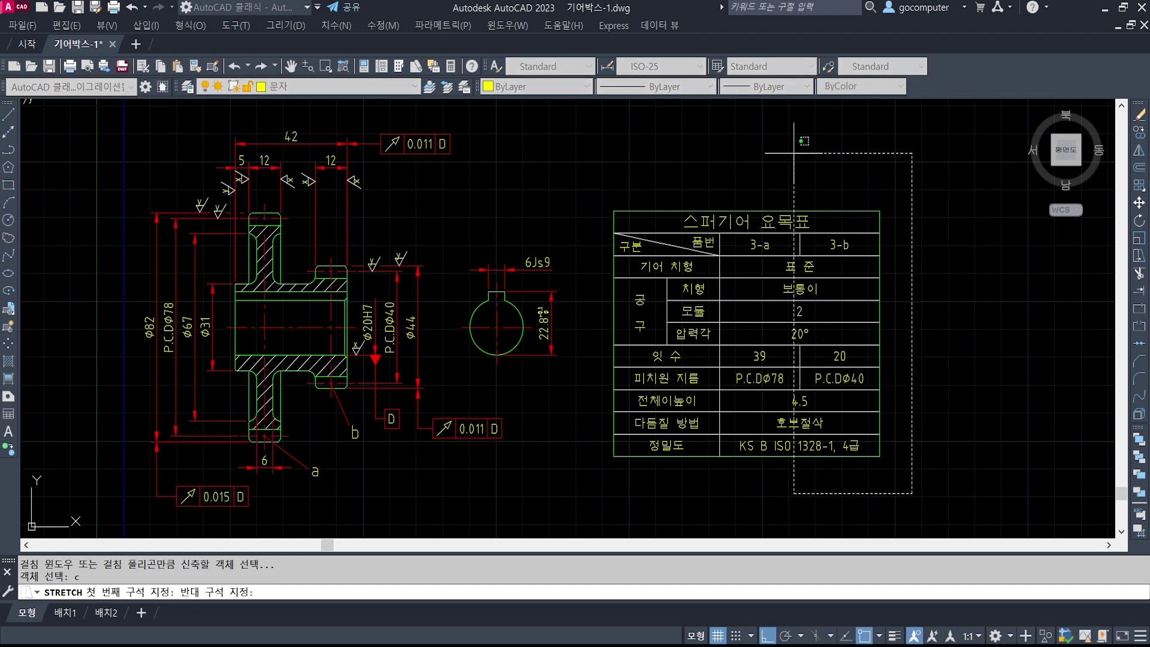
pyautogui.press('Escape')
pyautogui.press('Escape')
# - Move the whole spur gear data table straight down, close to the lower border line of the sheet
pyautogui.write('m')
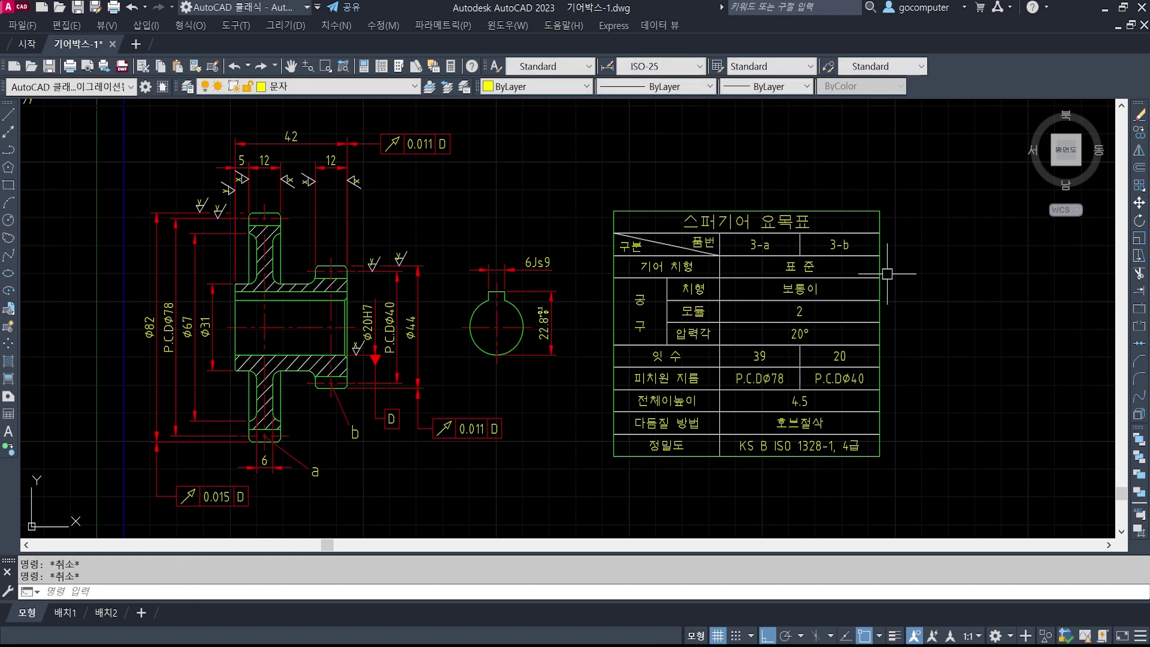
pyautogui.press('Return')
pyautogui.click(594, 170)
pyautogui.click(940, 485)
pyautogui.scroll(-5, 599, 389)
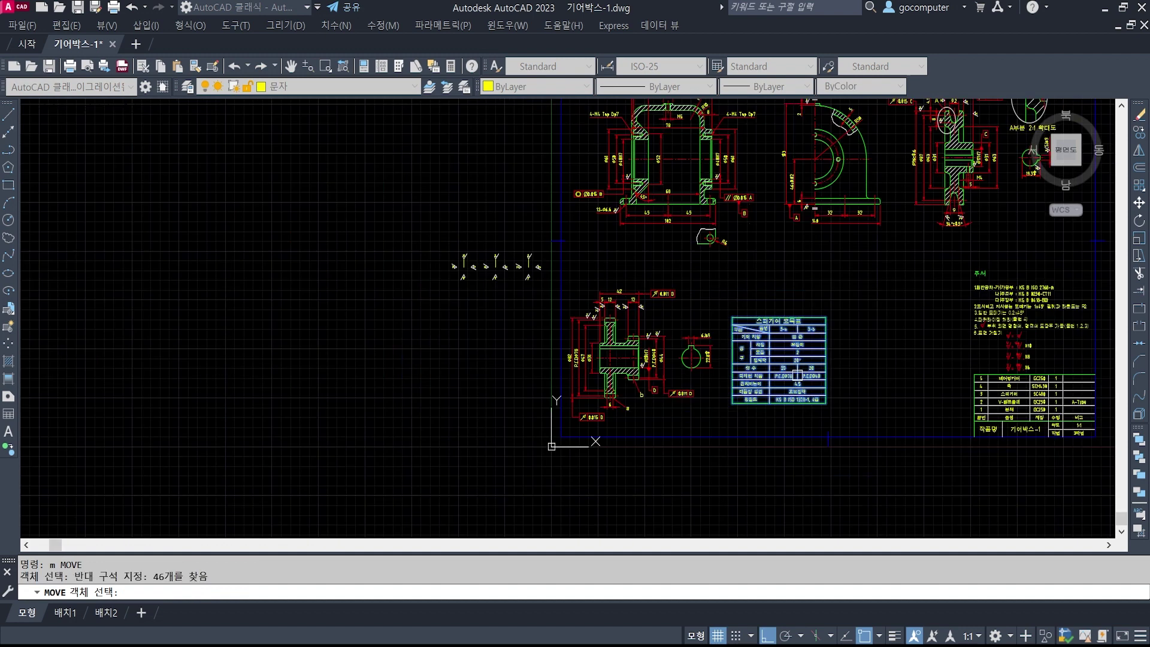
pyautogui.press('Return')
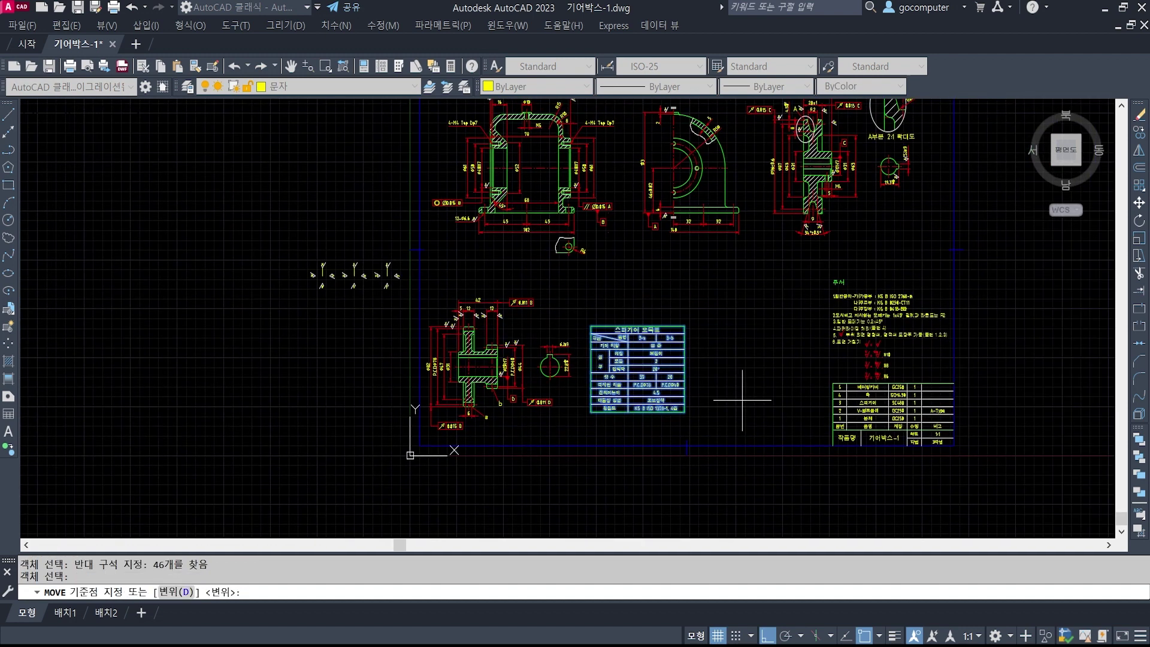
pyautogui.click(742, 398)
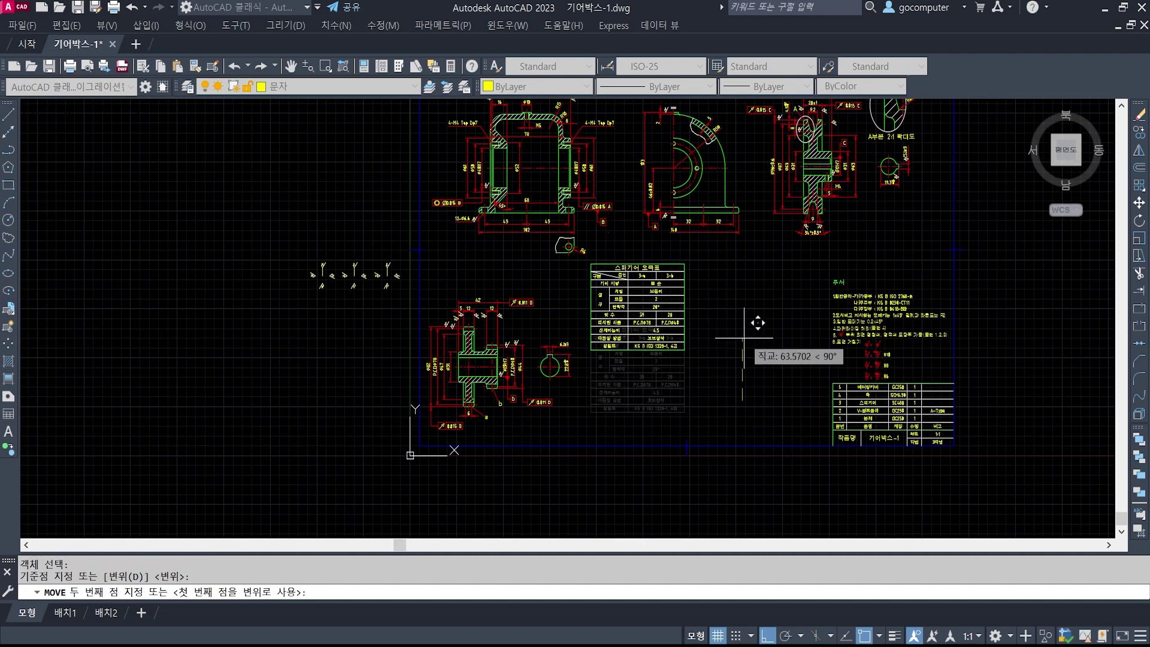
pyautogui.click(746, 419)
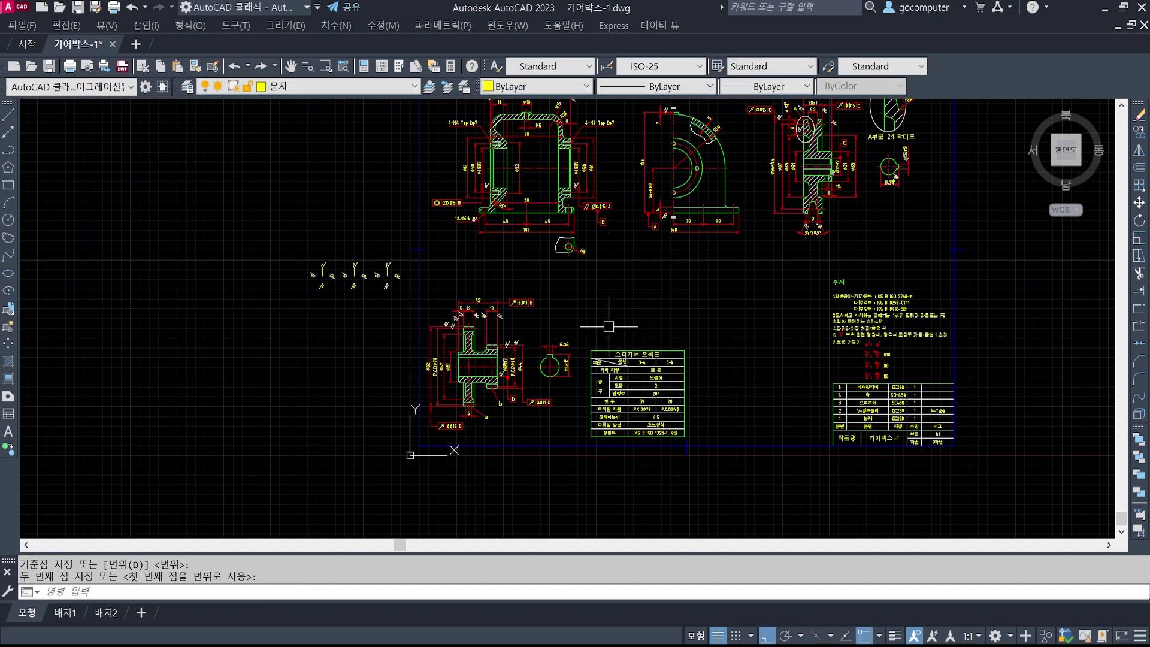
# - Move the spur gear data table slightly left, closer to the keyway view
pyautogui.press('Return')
pyautogui.click(579, 339)
pyautogui.click(702, 444)
pyautogui.press('Return')
pyautogui.click(765, 348)
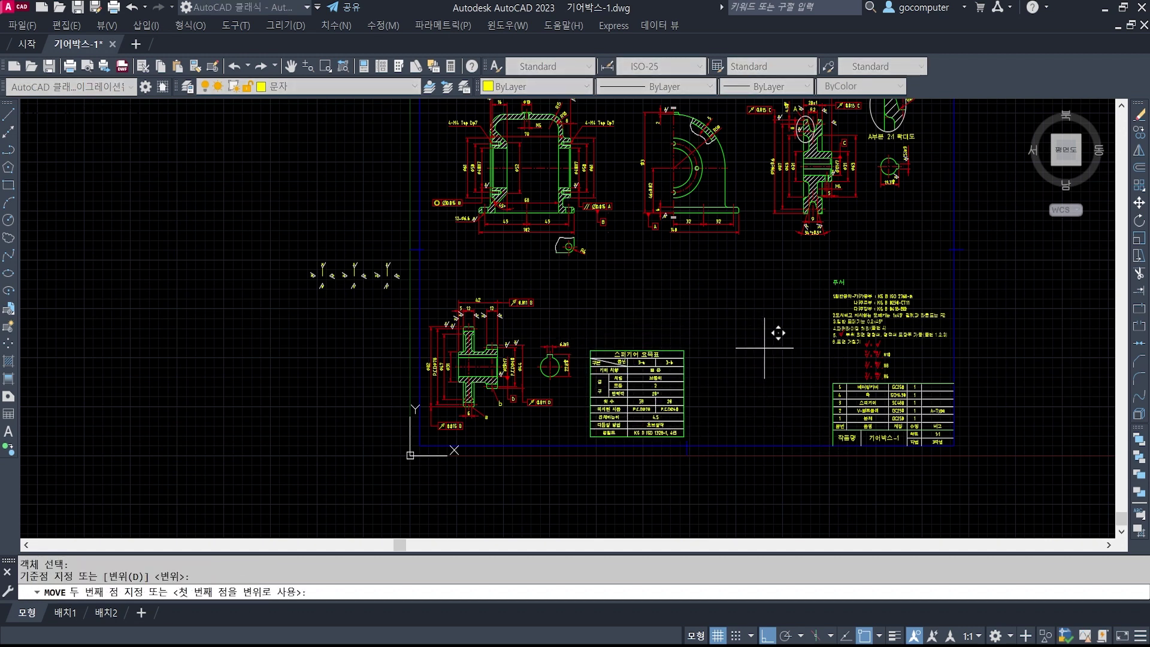
pyautogui.click(752, 351)
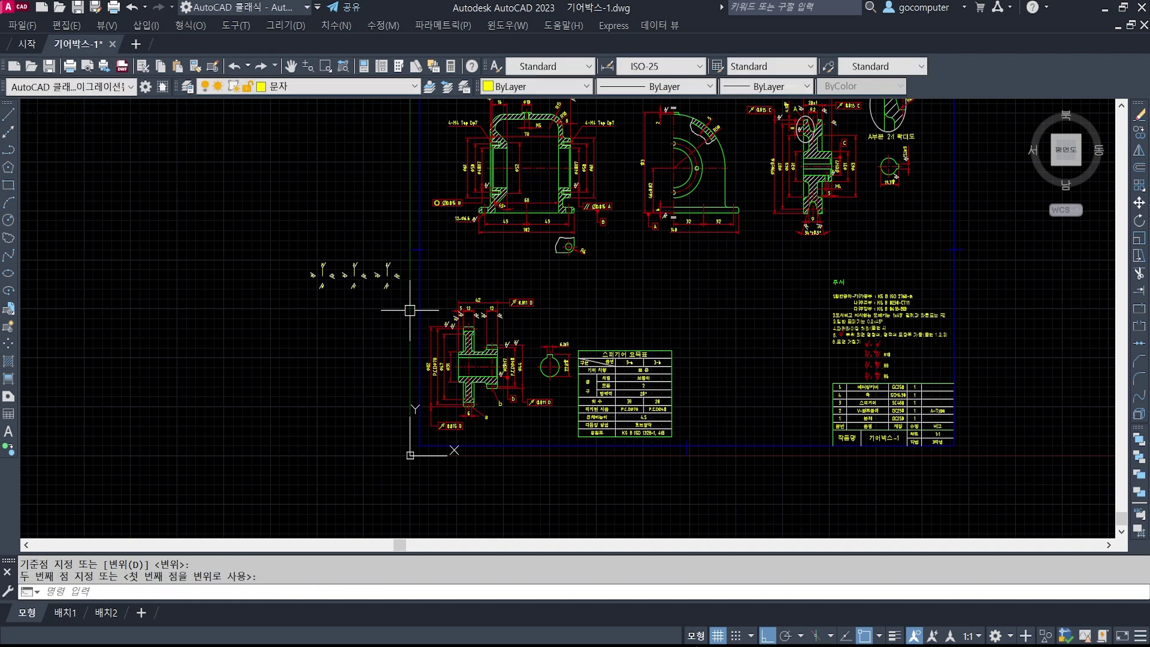
# - Copy part balloon 2 with its surface finish symbols from above the V-belt pulley to above the gear section view, with ortho off
pyautogui.scroll(2, 433, 311)
pyautogui.moveTo(641, 327); pyautogui.dragTo(633, 282, button='middle')
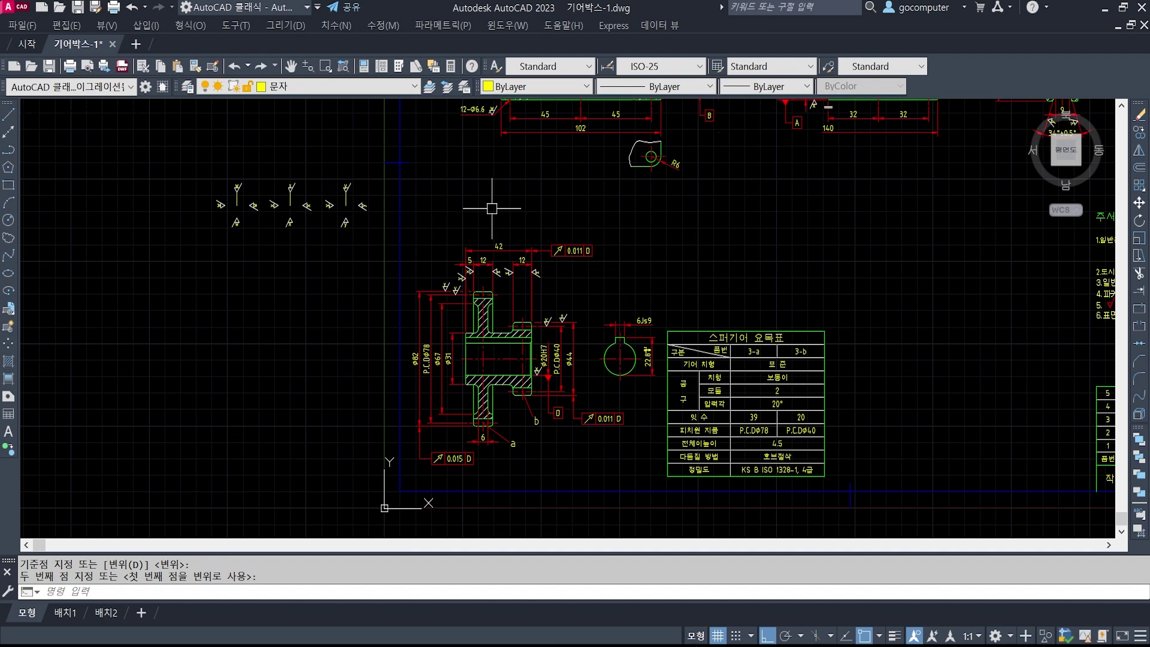
pyautogui.moveTo(505, 195); pyautogui.dragTo(470, 268, button='middle')
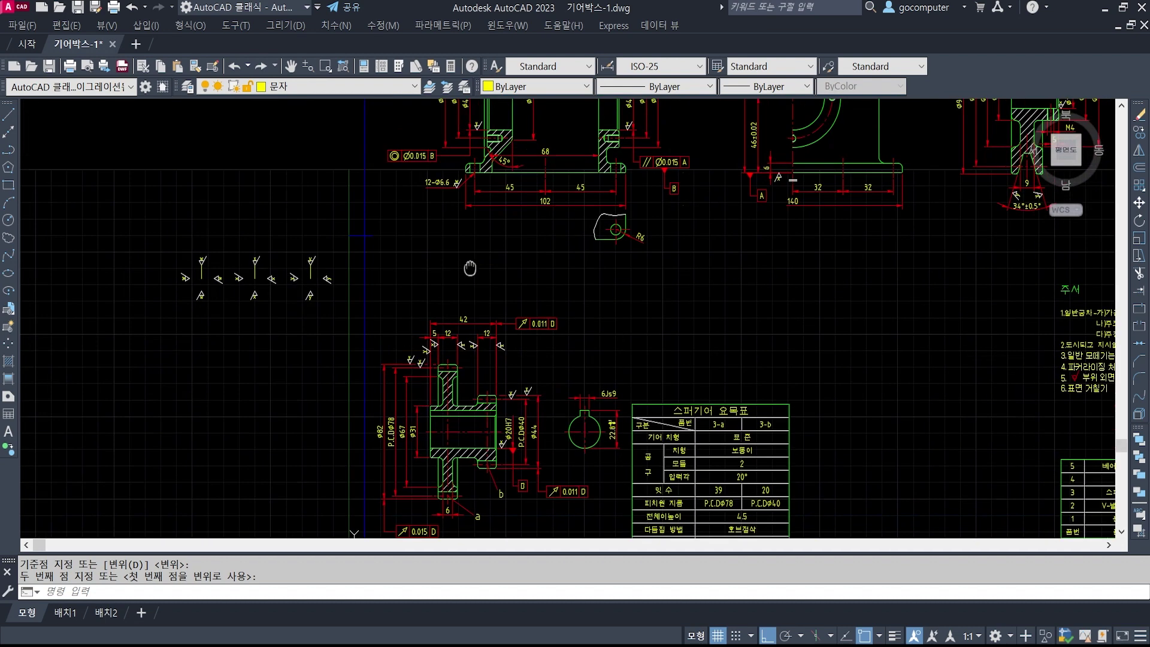
pyautogui.scroll(-5, 470, 269)
pyautogui.scroll(5, 695, 185)
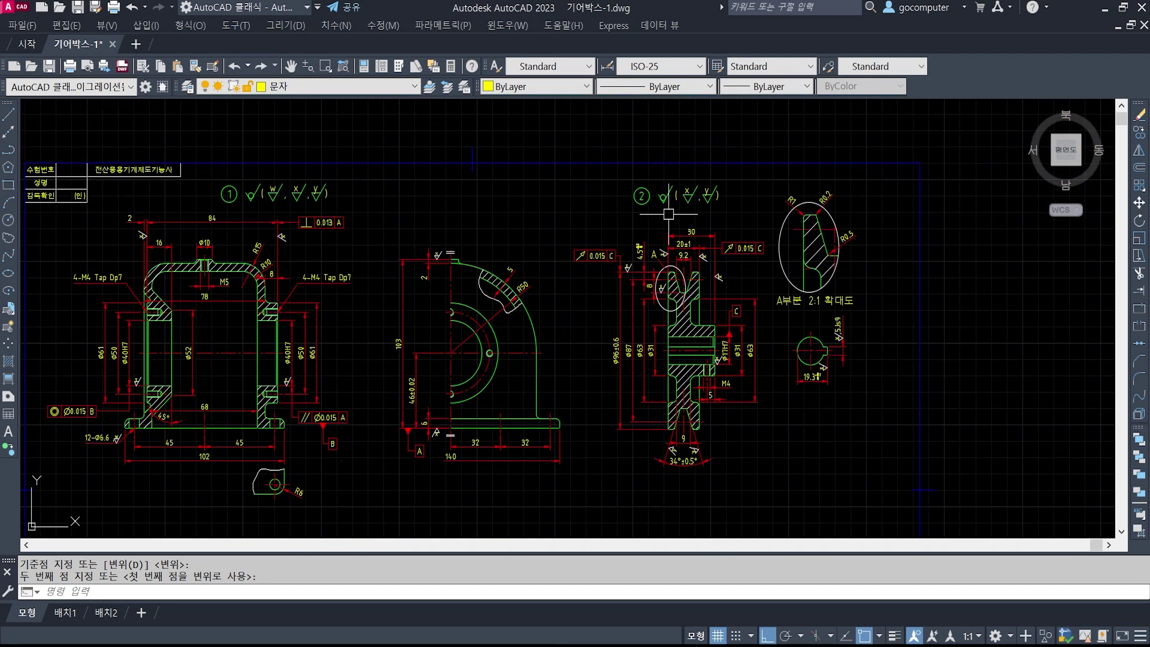
pyautogui.write('co')
pyautogui.press('Return')
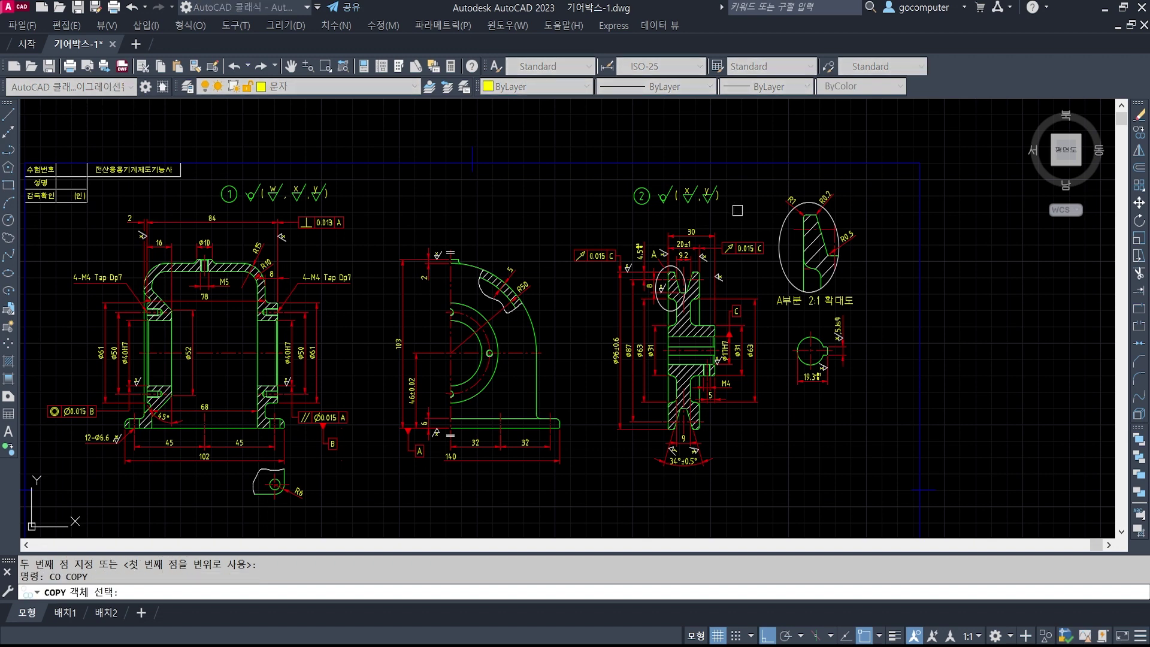
pyautogui.moveTo(255, 289)
pyautogui.mouseDown(button='middle')
pyautogui.moveTo(296, 278)
pyautogui.moveTo(235, 306)
pyautogui.mouseUp(button='middle')
pyautogui.click(728, 224)
pyautogui.click(593, 191)
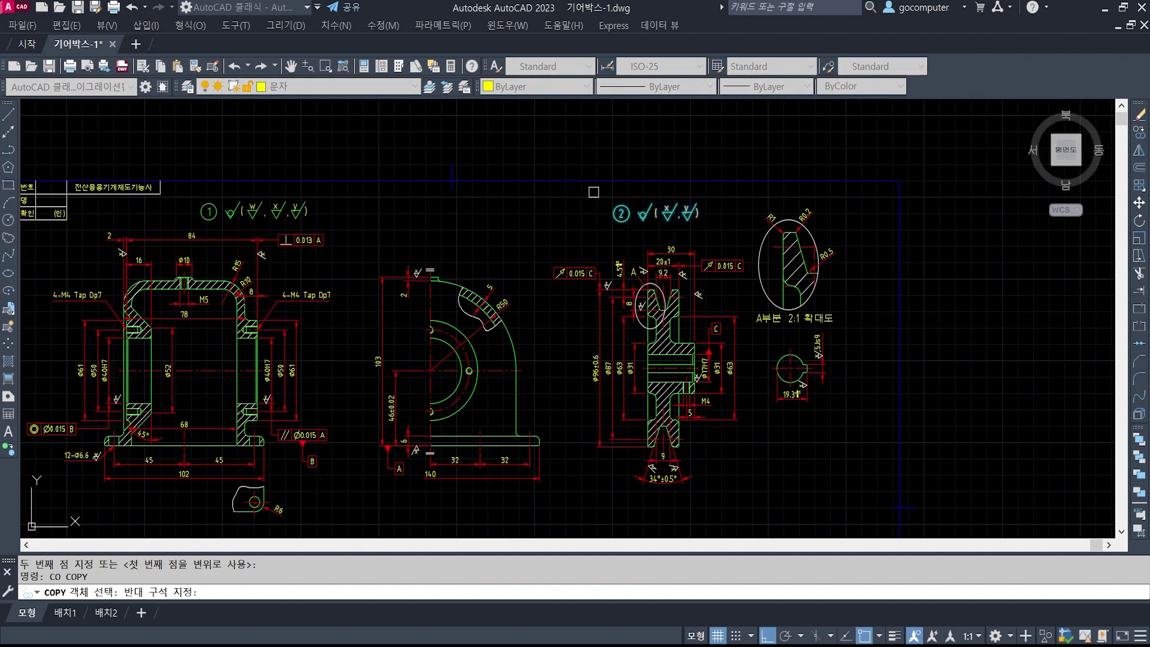
pyautogui.press('space')
pyautogui.click(667, 212)
pyautogui.moveTo(398, 389); pyautogui.dragTo(656, 192, button='middle')
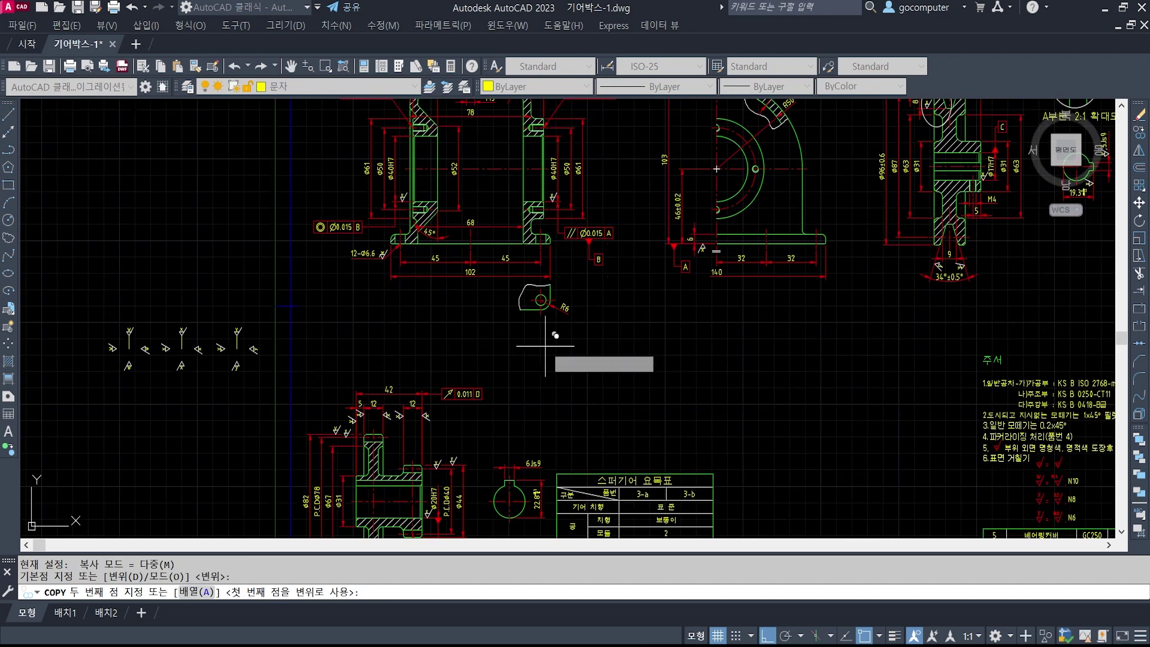
pyautogui.moveTo(548, 323); pyautogui.dragTo(692, 246, button='middle')
pyautogui.click(767, 636)
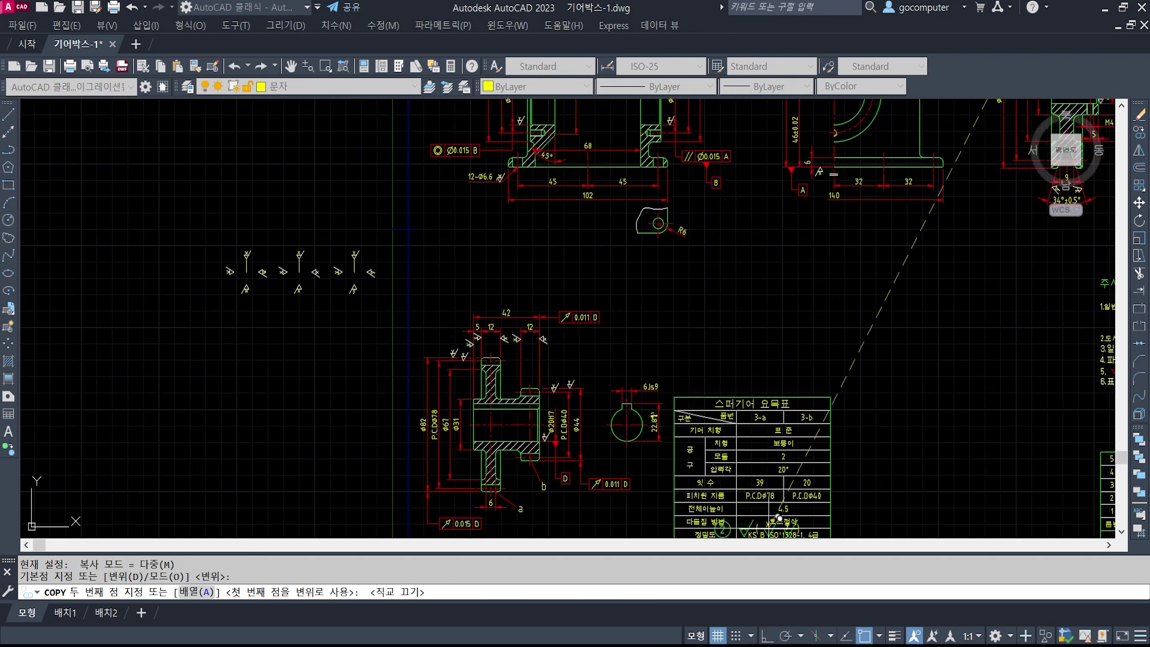
pyautogui.click(517, 281)
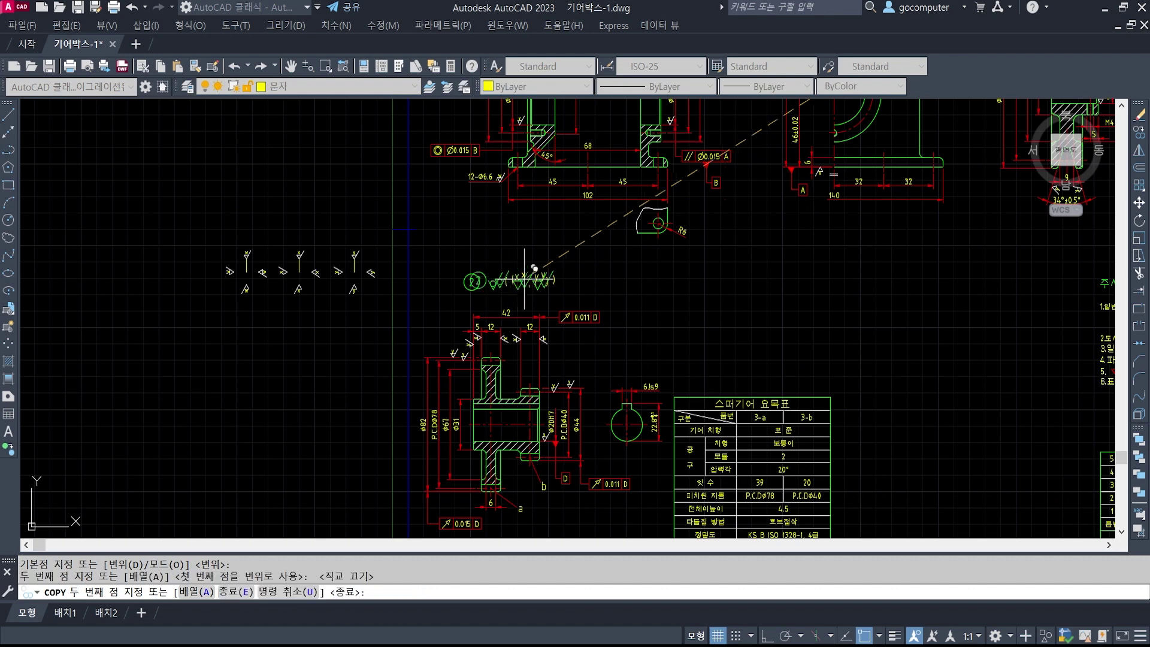
pyautogui.press('space')
# - Change the number in the copied balloon above the gear view to 3
pyautogui.scroll(4, 496, 285)
pyautogui.write('ed')
pyautogui.press('space')
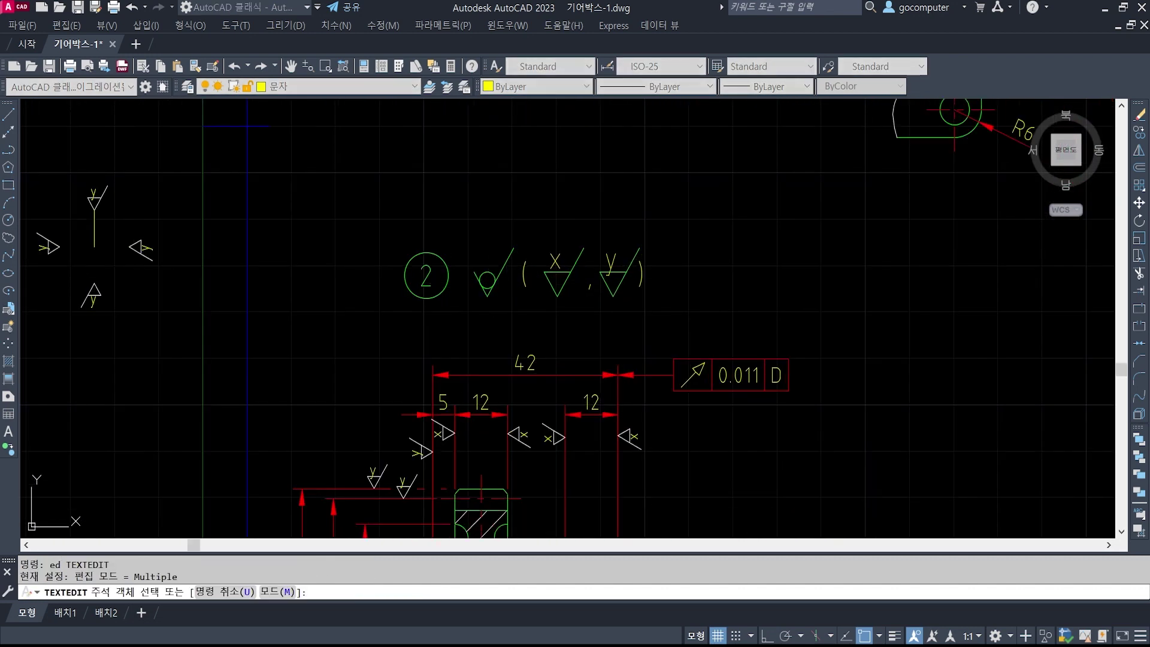
pyautogui.click(426, 276)
pyautogui.write('3')
pyautogui.press('Return')
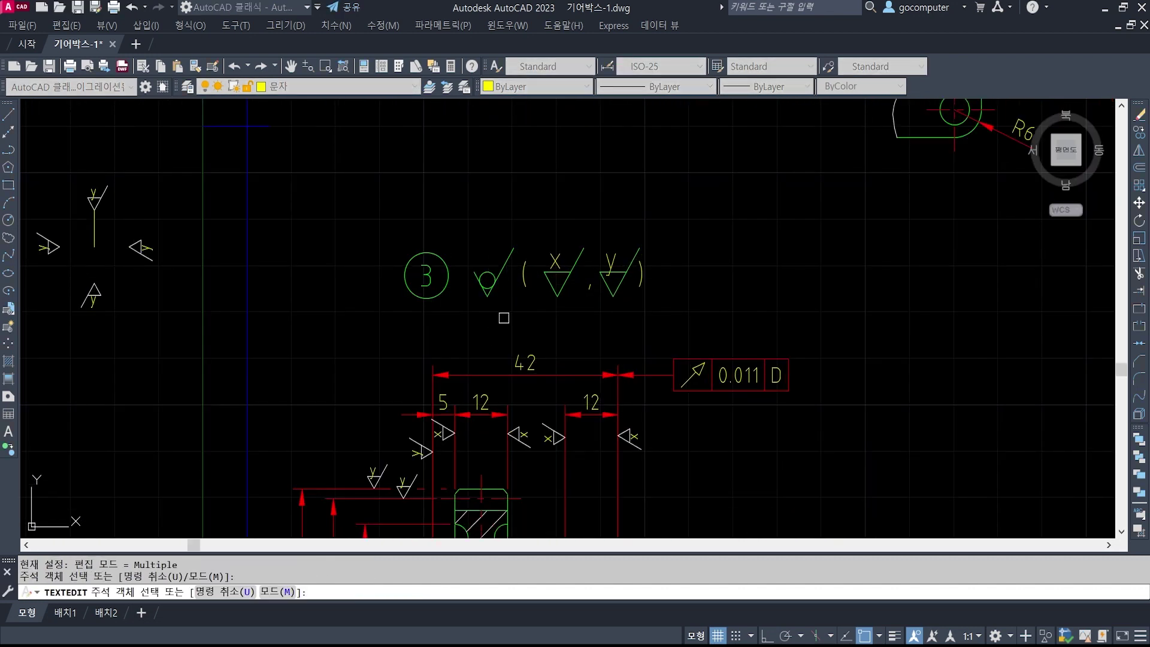
pyautogui.press('Return')
pyautogui.scroll(-3, 560, 334)
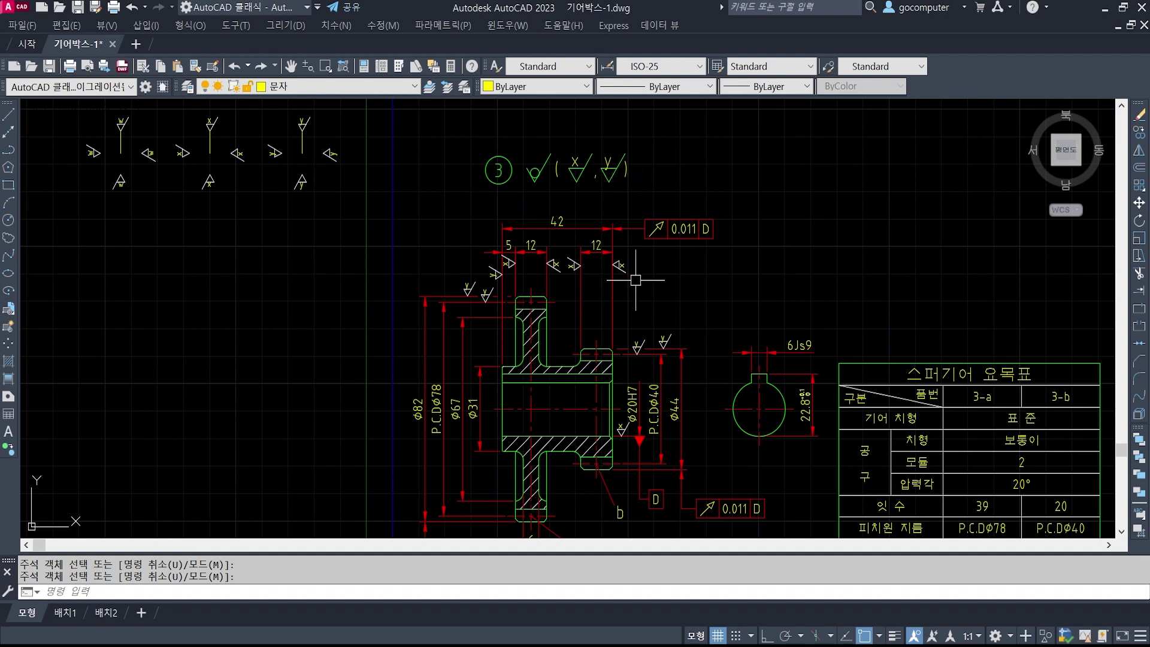
pyautogui.scroll(-2, 617, 282)
pyautogui.moveTo(831, 340); pyautogui.dragTo(687, 334, button='middle')
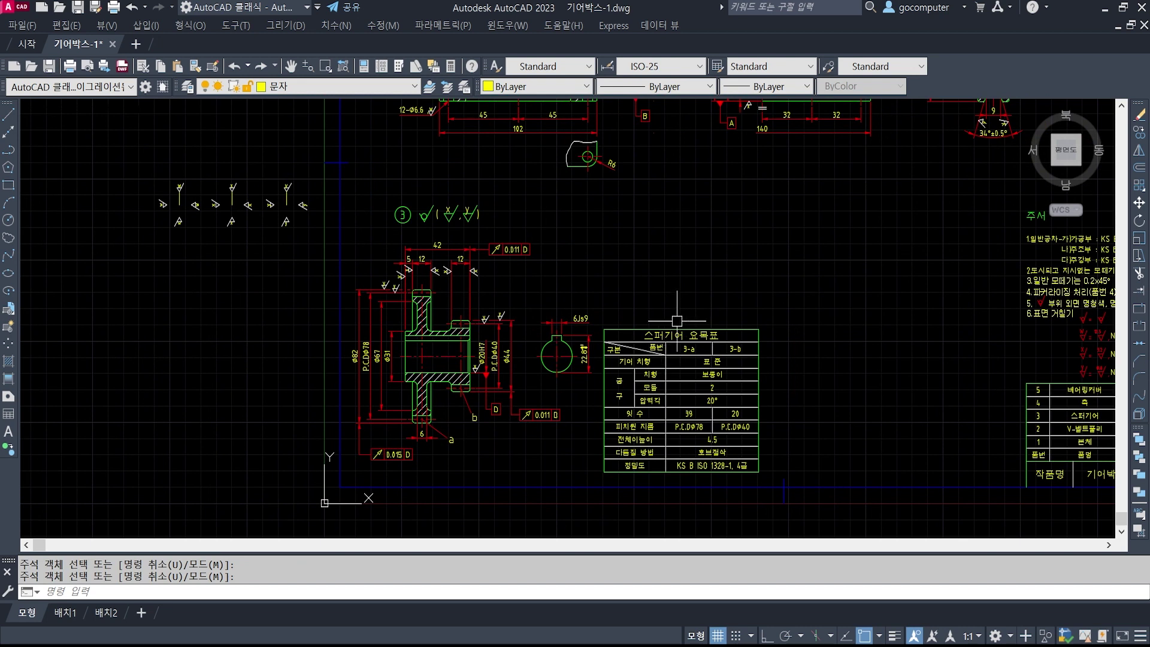